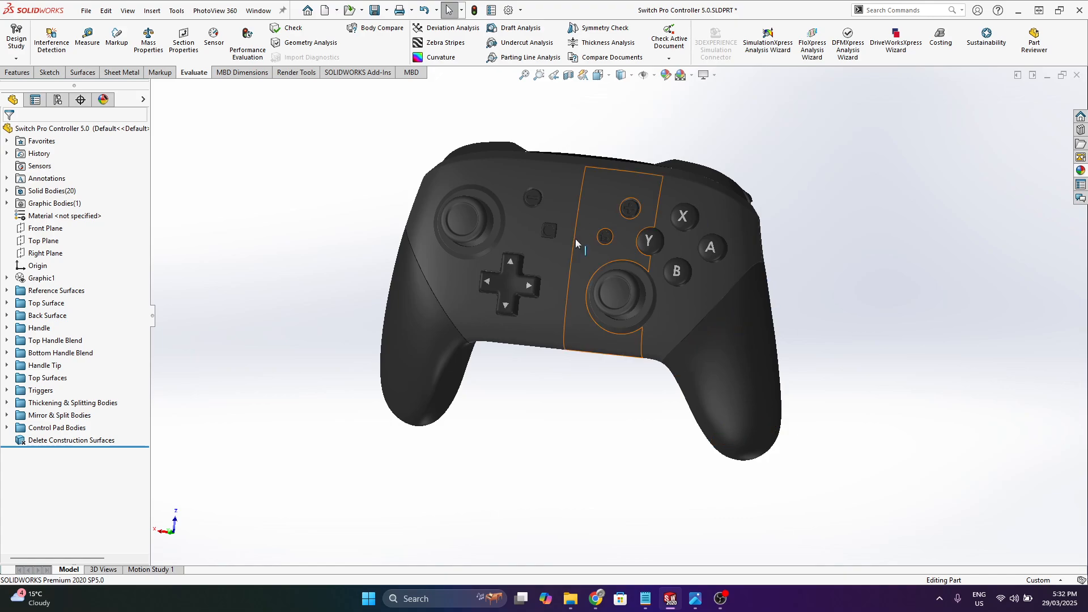
# - Examine the finished controller's front face, buttons and handles from several angles
pyautogui.scroll(-2, 575, 239)
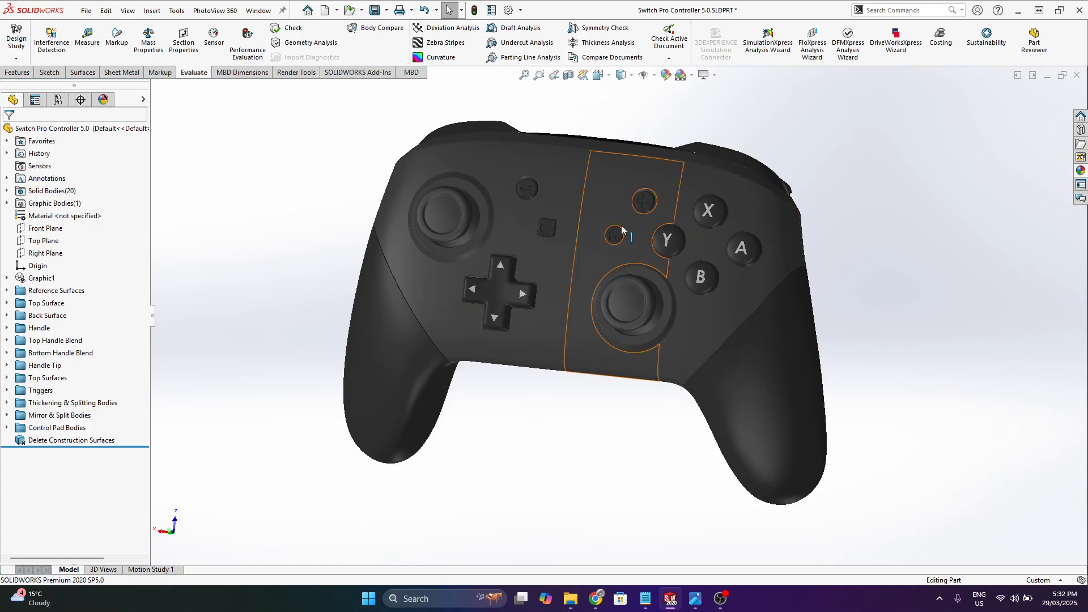
pyautogui.scroll(-1, 620, 391)
pyautogui.scroll(1, 623, 263)
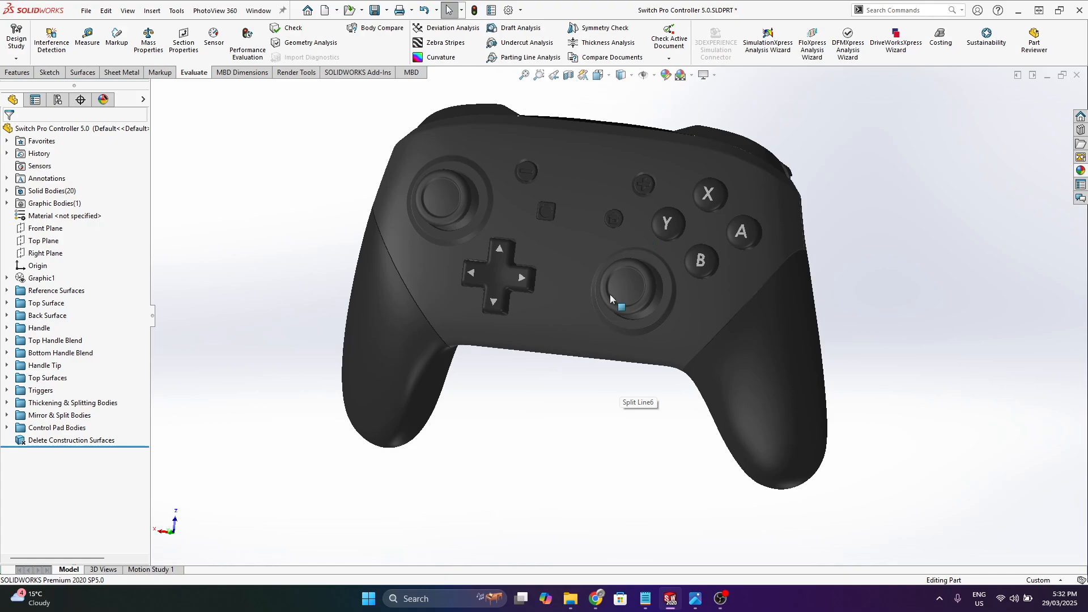
pyautogui.scroll(1, 654, 147)
pyautogui.scroll(-1, 654, 156)
pyautogui.moveTo(652, 188); pyautogui.dragTo(999, 468, button='middle')
pyautogui.moveTo(569, 424); pyautogui.dragTo(914, 435, button='middle')
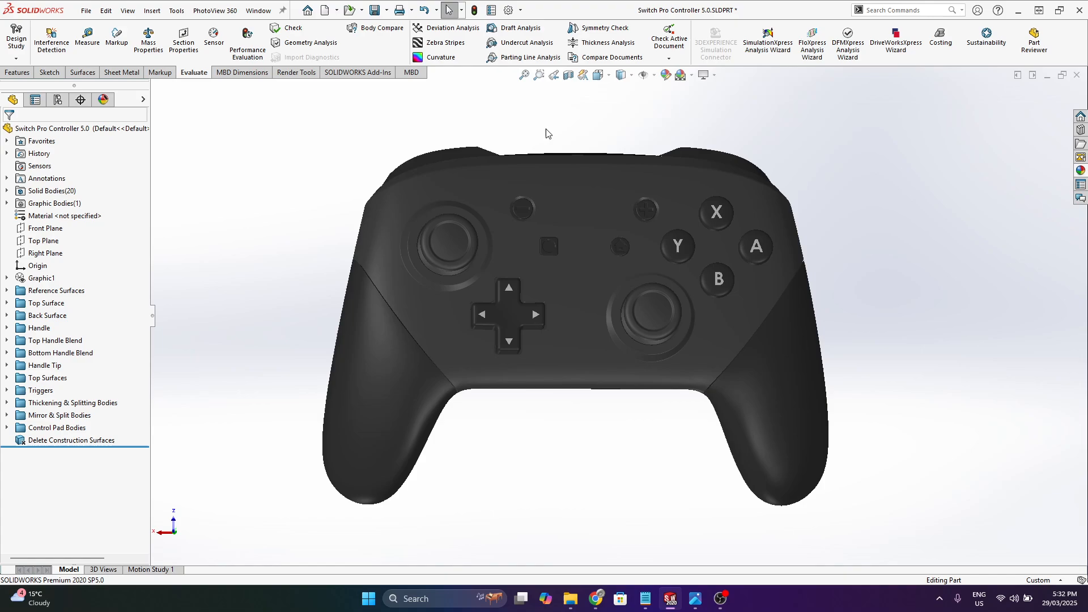
pyautogui.moveTo(829, 240); pyautogui.dragTo(825, 264, button='middle')
pyautogui.moveTo(522, 236); pyautogui.dragTo(560, 248, button='middle')
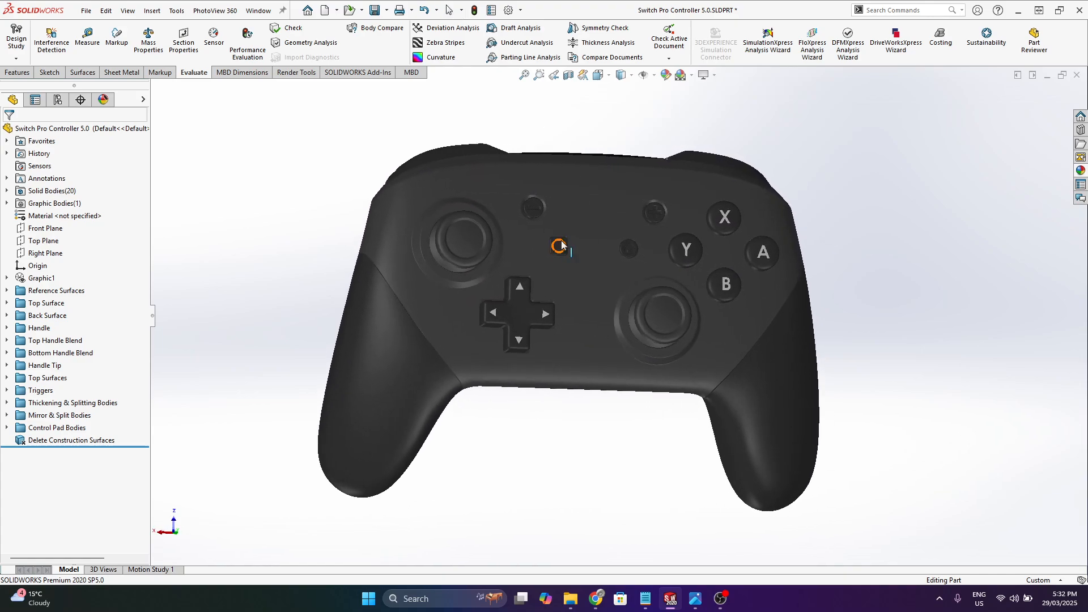
pyautogui.moveTo(524, 143); pyautogui.dragTo(499, 111, button='middle')
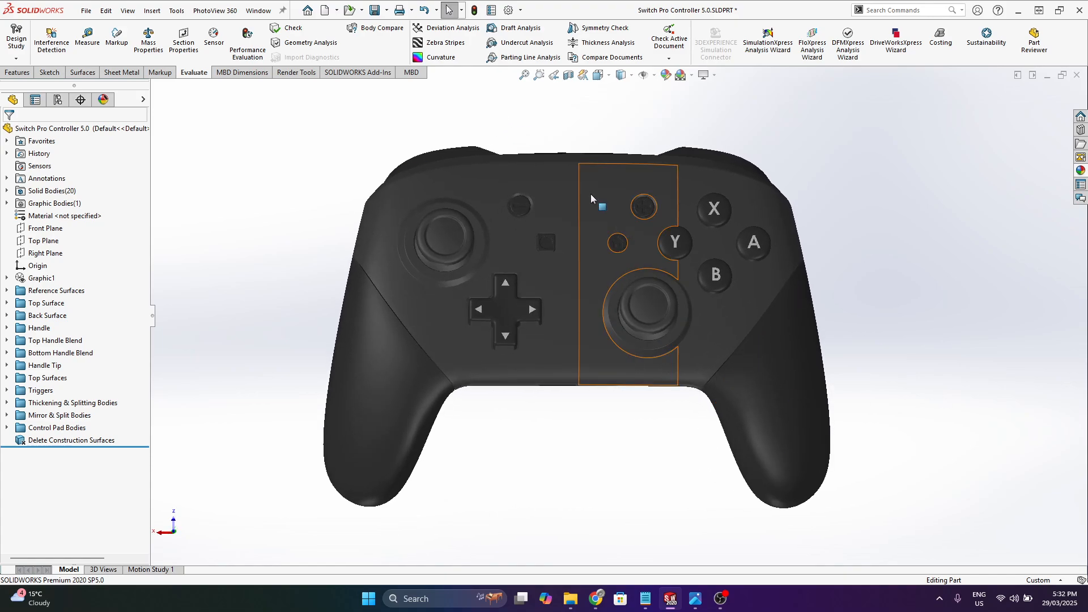
# - Turn on Zebra Stripes for the controller with vertical stripes
pyautogui.click(446, 43)
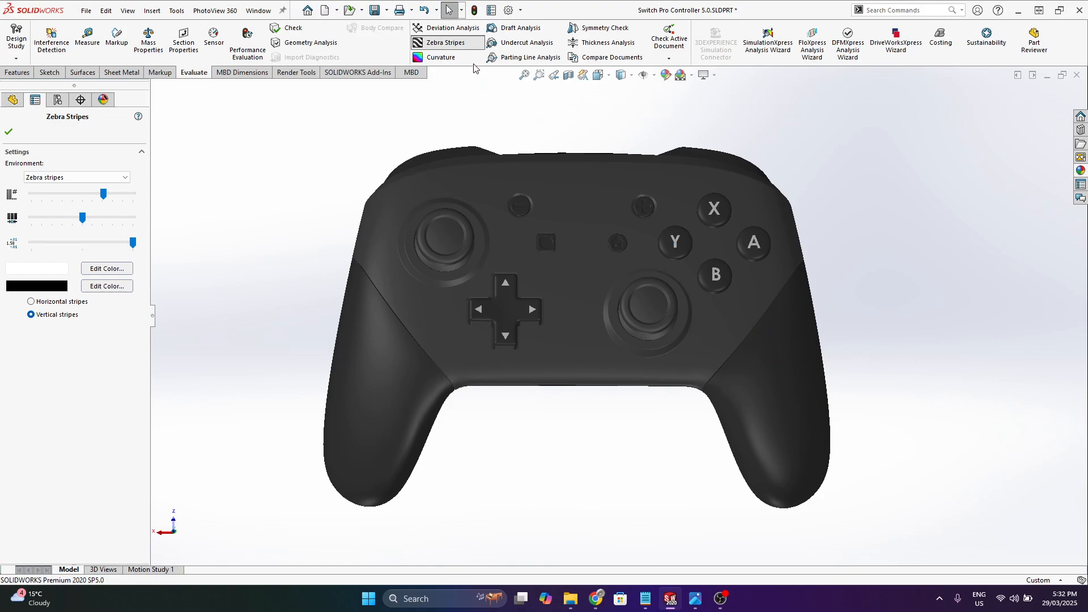
pyautogui.scroll(-6, 759, 358)
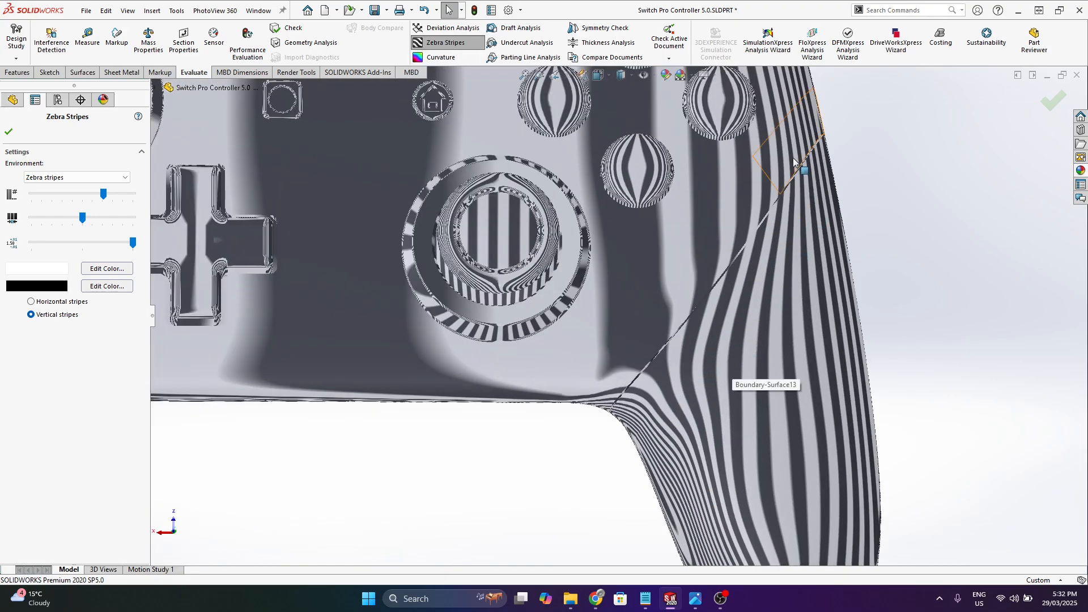
pyautogui.press('Return')
# - Examine the stripe flow across the front seam between the face and the handle beside the A button
pyautogui.scroll(10, 795, 163)
pyautogui.scroll(-4, 759, 200)
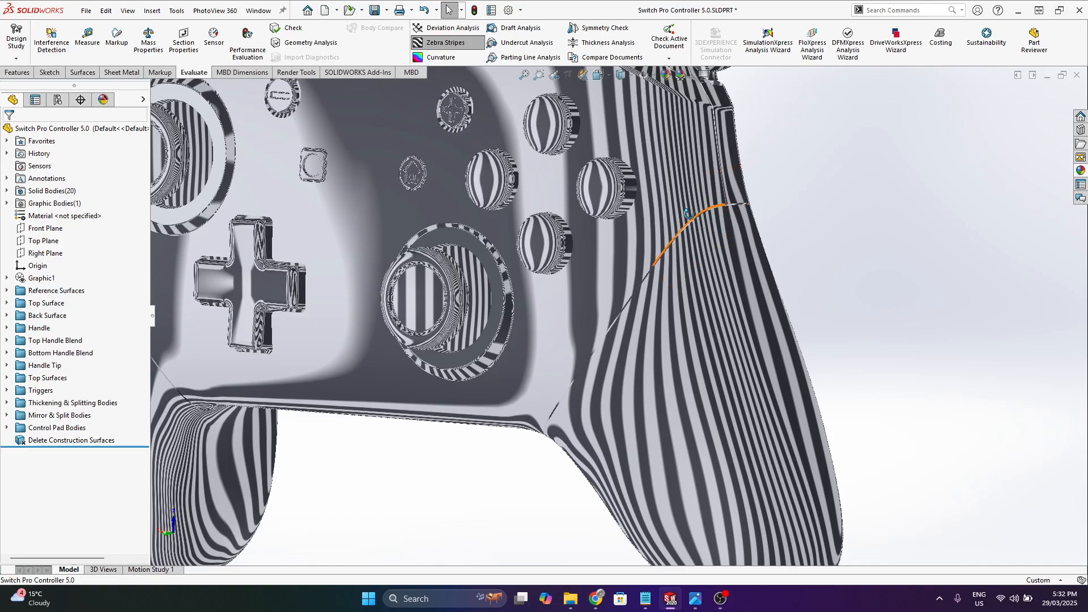
pyautogui.moveTo(670, 246); pyautogui.dragTo(688, 205, button='middle')
pyautogui.scroll(-2, 715, 283)
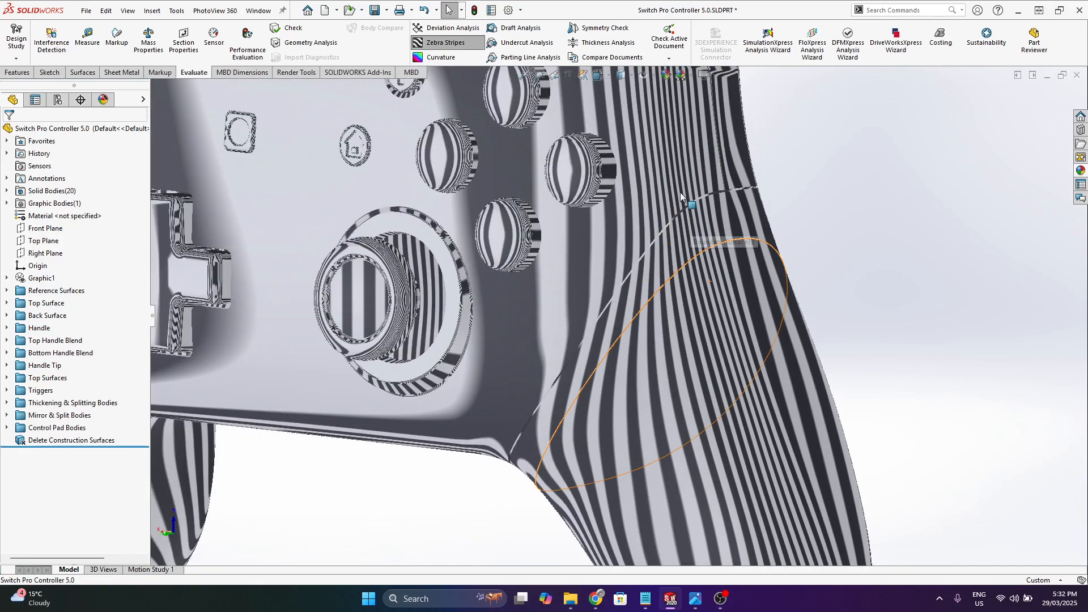
pyautogui.scroll(-1, 682, 188)
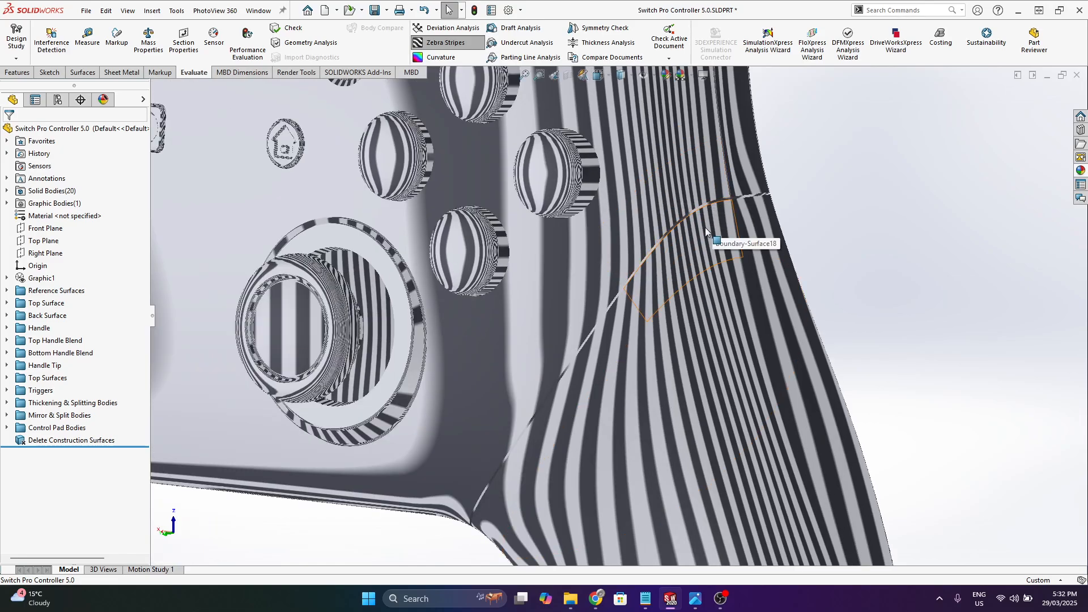
pyautogui.scroll(3, 705, 227)
pyautogui.scroll(-5, 691, 235)
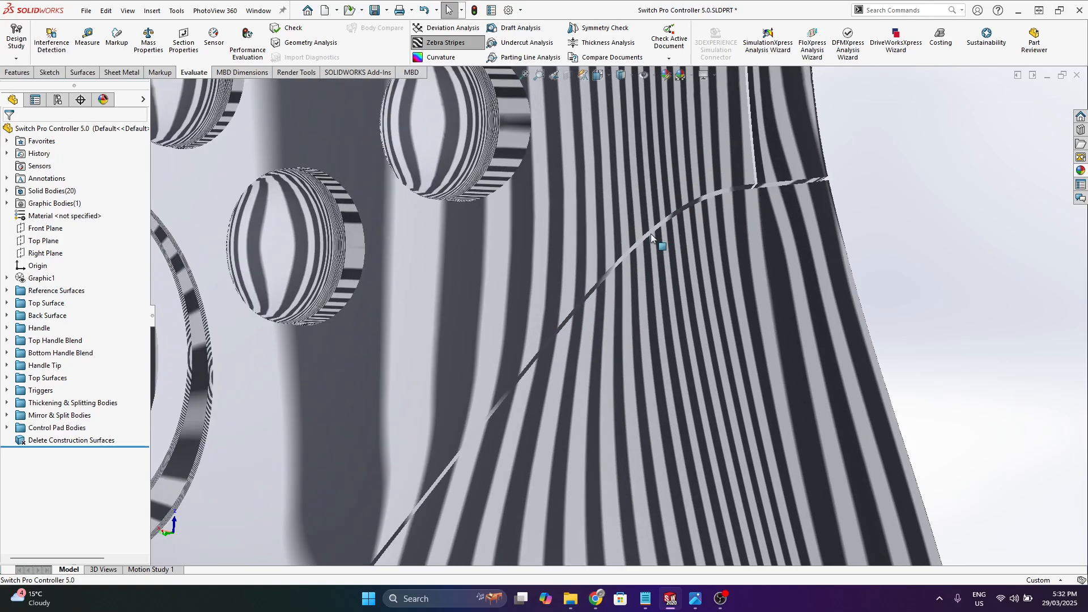
pyautogui.scroll(-2, 643, 243)
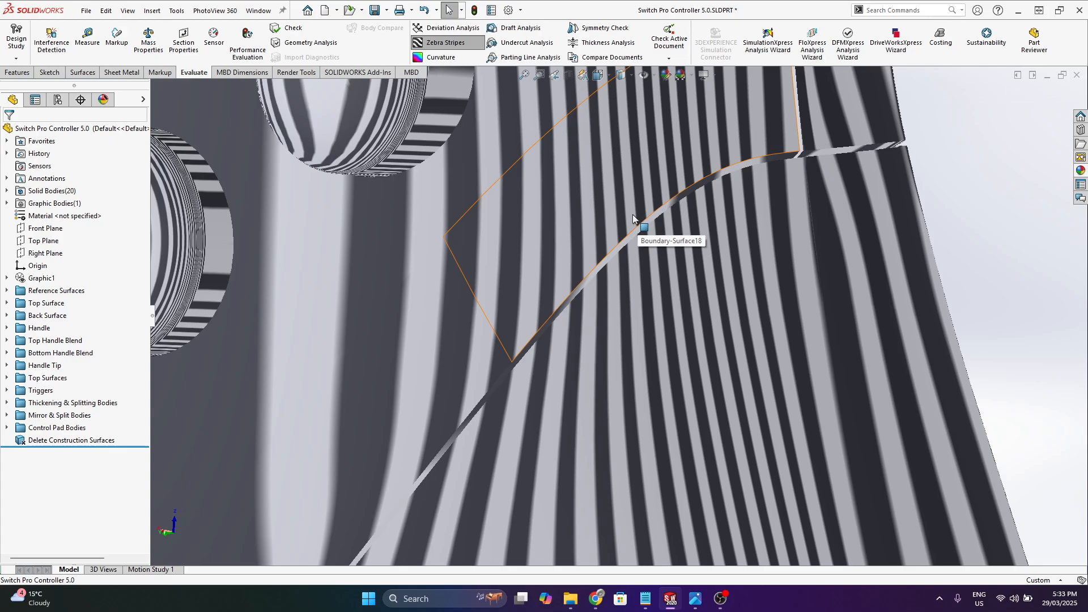
pyautogui.moveTo(645, 203); pyautogui.dragTo(736, 195, button='middle')
pyautogui.scroll(8, 736, 195)
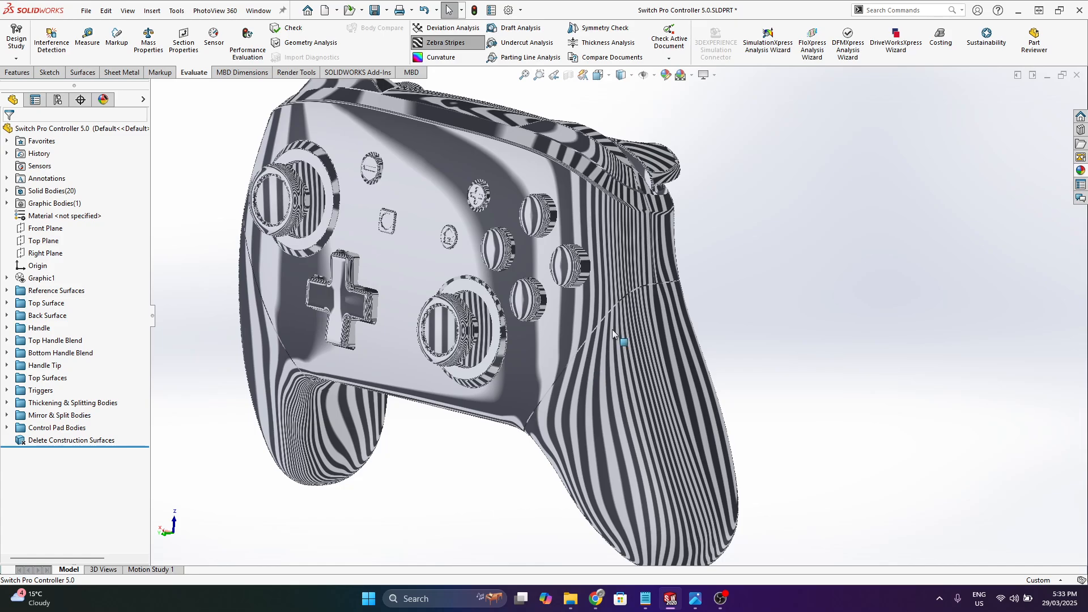
# - Examine the zebra stripes where the handle blends into the side and back of the controller
pyautogui.scroll(-4, 629, 309)
pyautogui.middleClick(639, 268)
pyautogui.moveTo(639, 267); pyautogui.dragTo(825, 387, button='middle')
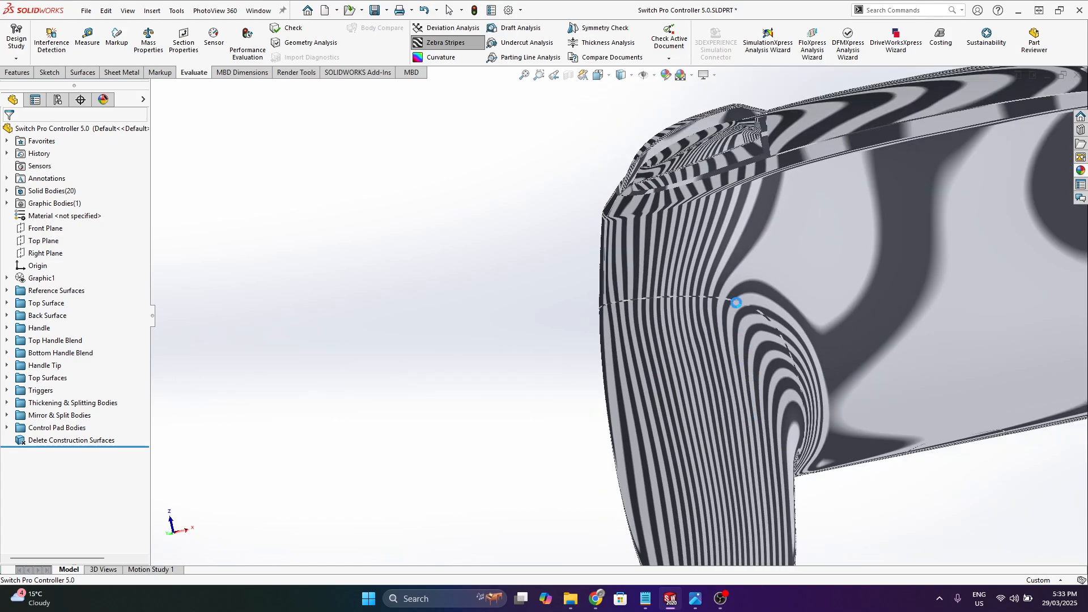
pyautogui.moveTo(736, 302); pyautogui.dragTo(761, 313, button='middle')
pyautogui.moveTo(756, 444); pyautogui.dragTo(731, 229, button='middle')
pyautogui.moveTo(731, 228); pyautogui.dragTo(810, 546)
pyautogui.moveTo(810, 546); pyautogui.dragTo(637, 377, button='middle')
# - Examine stripe continuity at the lower corner between handle and body, and turn off the Zebra Stripes display
pyautogui.scroll(2, 638, 376)
pyautogui.scroll(-5, 944, 383)
pyautogui.scroll(-2, 725, 287)
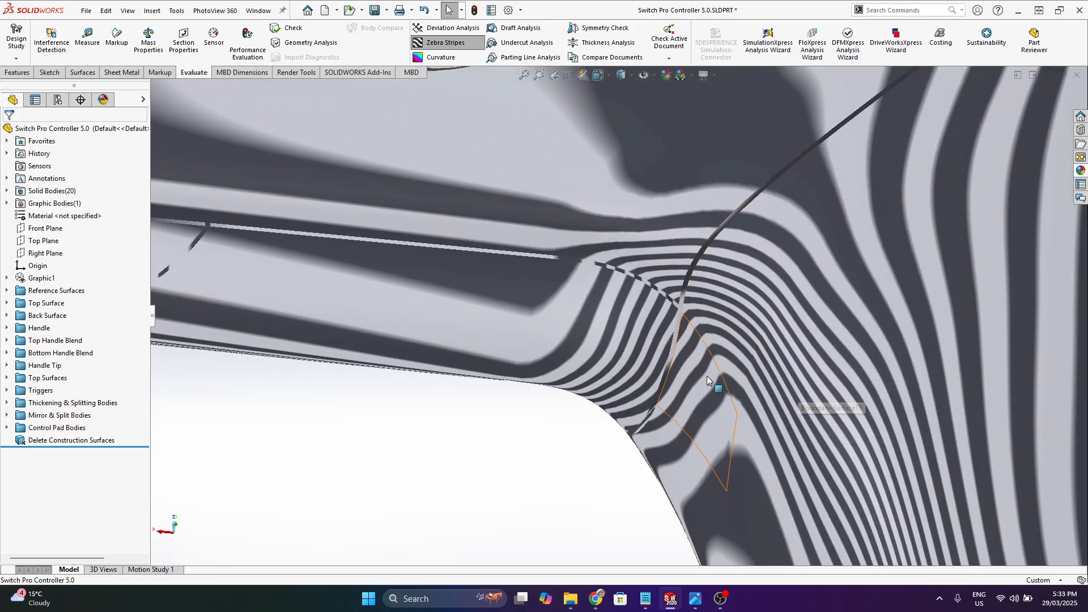
pyautogui.scroll(-3, 706, 375)
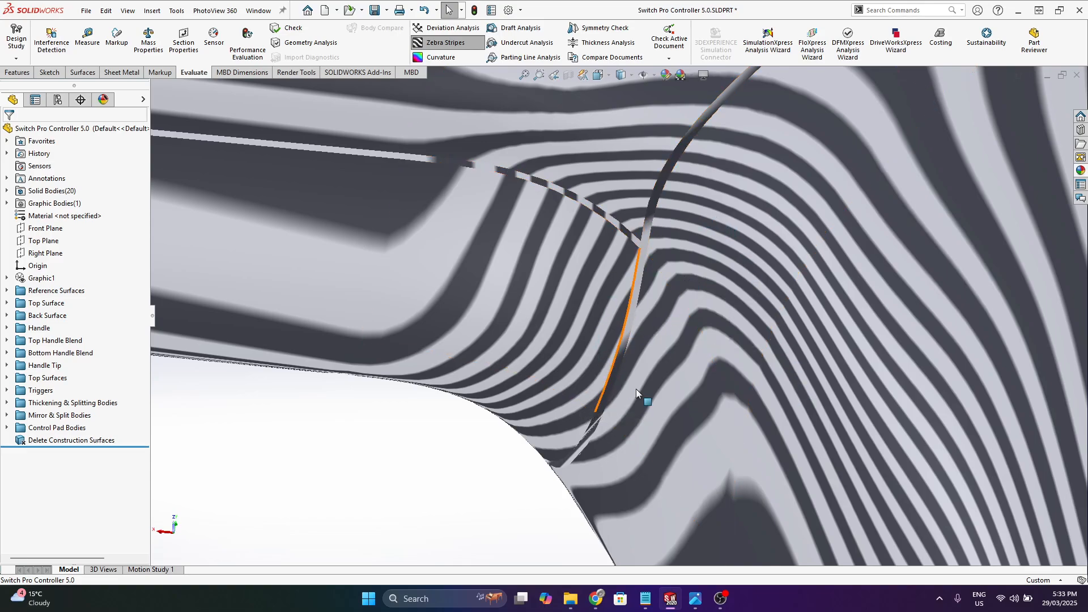
pyautogui.moveTo(635, 389); pyautogui.dragTo(691, 321, button='middle')
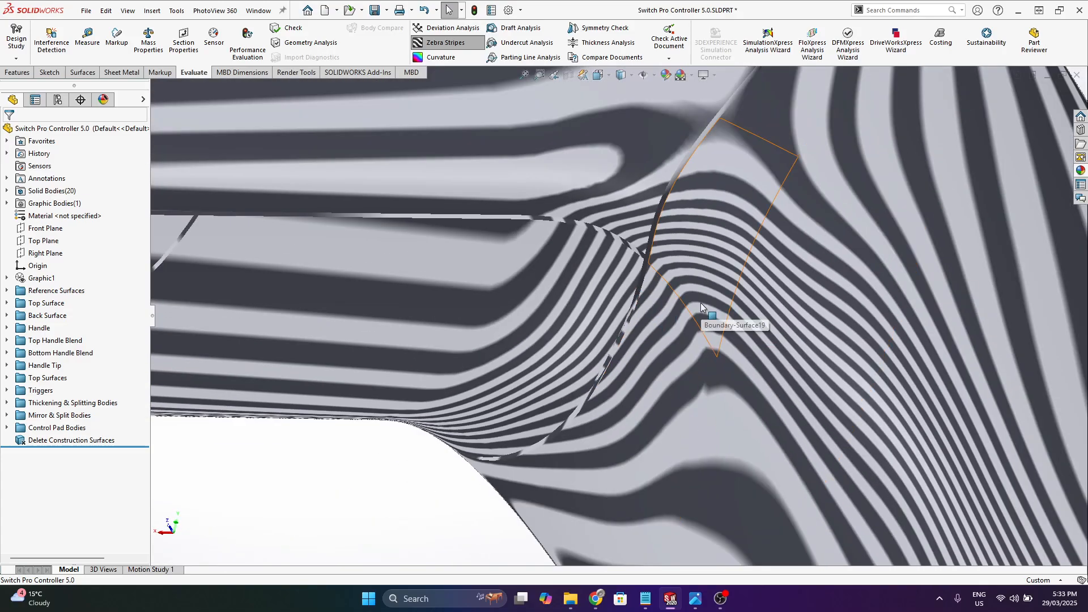
pyautogui.moveTo(684, 337); pyautogui.dragTo(671, 308, button='middle')
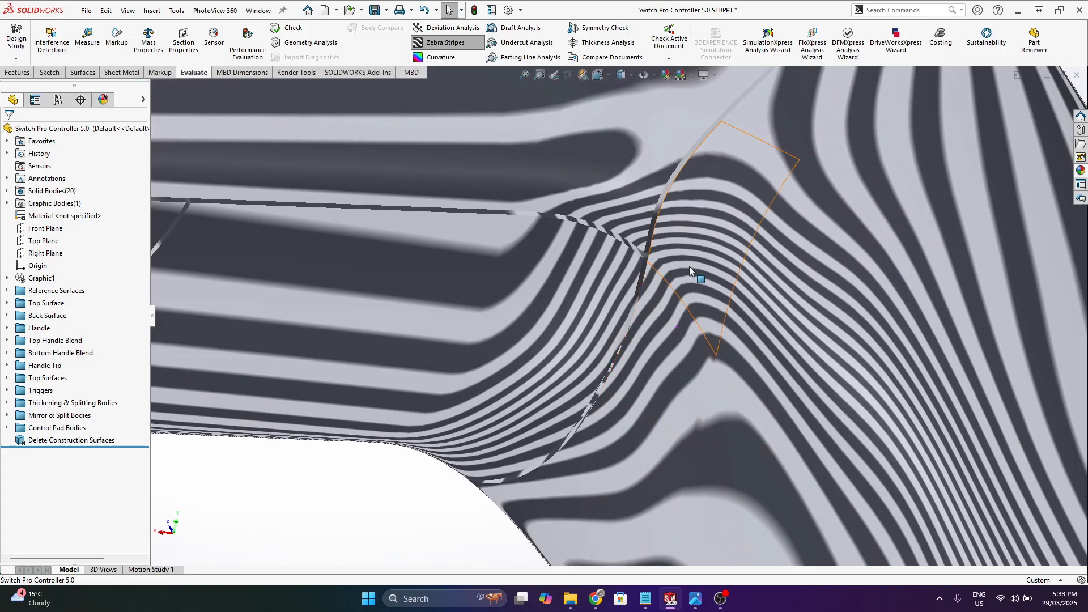
pyautogui.moveTo(664, 318); pyautogui.dragTo(677, 340, button='middle')
pyautogui.scroll(2, 678, 338)
pyautogui.moveTo(579, 325); pyautogui.dragTo(615, 361, button='middle')
pyautogui.click(446, 43)
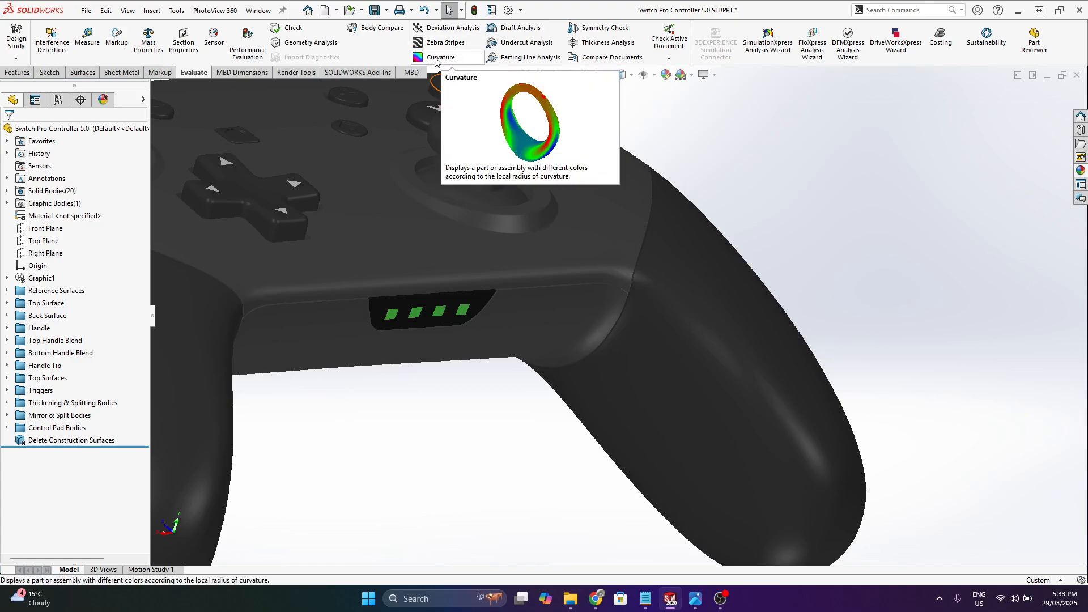
# - Turn on the Curvature display and examine the colours across the controller's front face and lower edge
pyautogui.click(435, 57)
pyautogui.scroll(2, 689, 311)
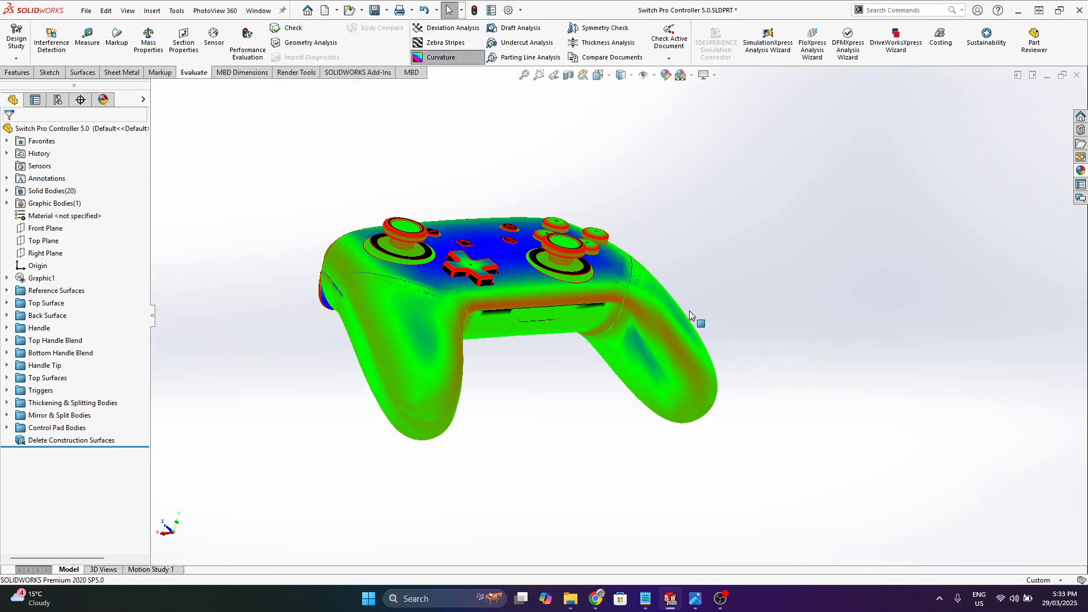
pyautogui.moveTo(572, 253); pyautogui.dragTo(486, 433, button='middle')
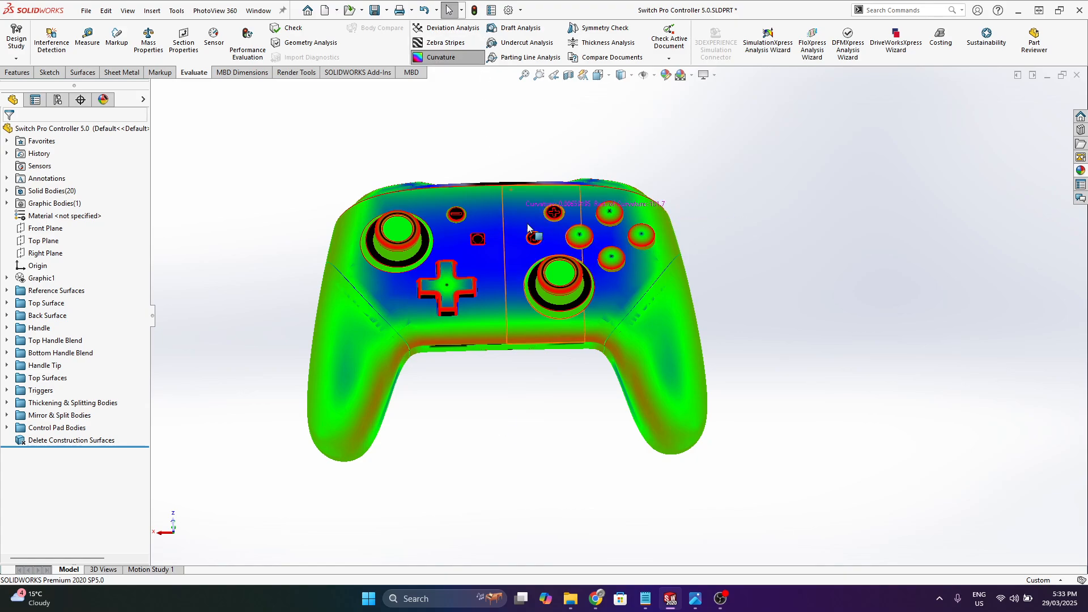
pyautogui.scroll(-3, 630, 395)
pyautogui.moveTo(631, 371); pyautogui.dragTo(590, 395, button='middle')
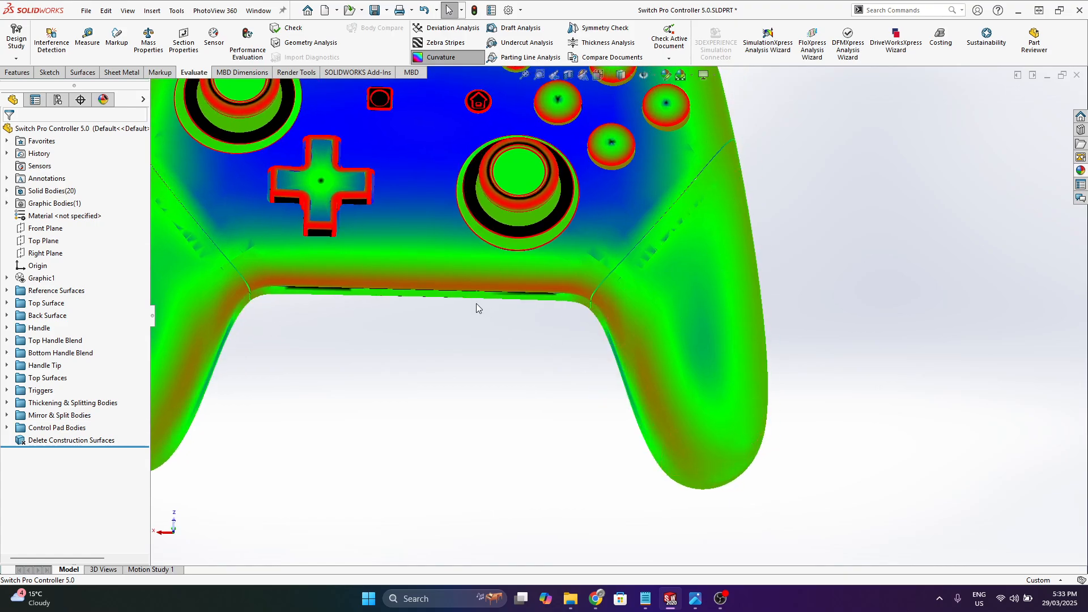
pyautogui.scroll(4, 476, 305)
pyautogui.scroll(-4, 465, 223)
pyautogui.moveTo(465, 225); pyautogui.dragTo(541, 355, button='middle')
pyautogui.scroll(3, 540, 354)
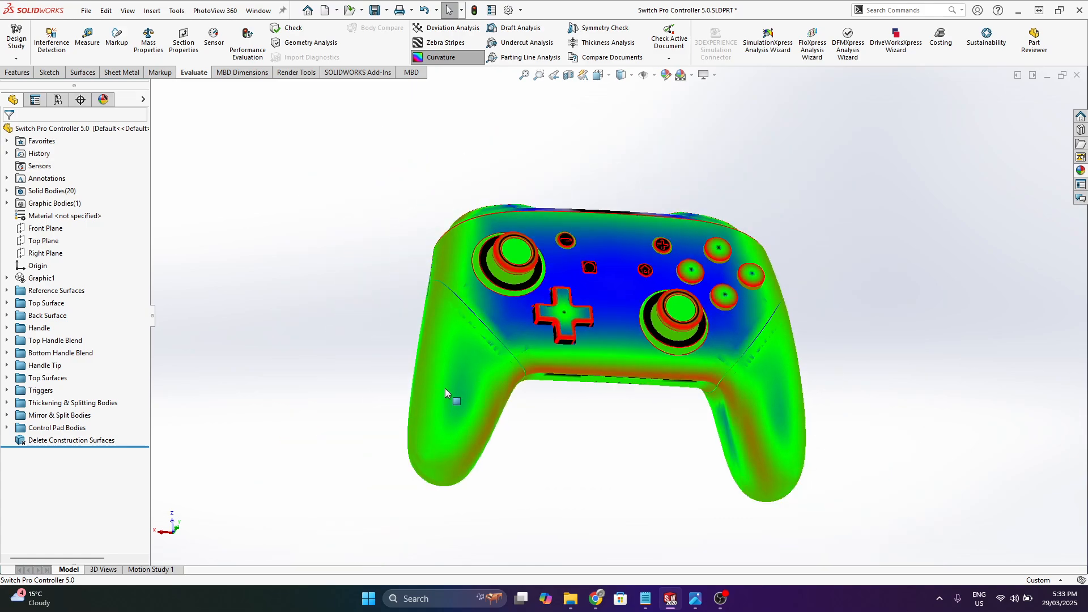
# - Examine the curvature colours closely along the seam between the front face and the handle beside the D-pad
pyautogui.scroll(-4, 540, 354)
pyautogui.scroll(-2, 556, 365)
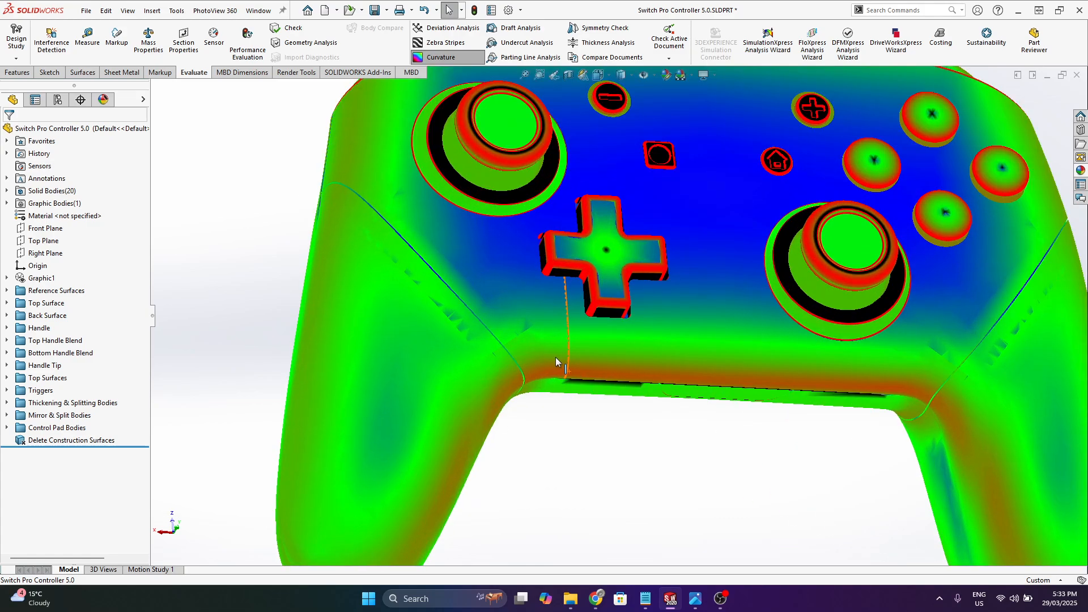
pyautogui.scroll(4, 483, 297)
pyautogui.scroll(-8, 510, 311)
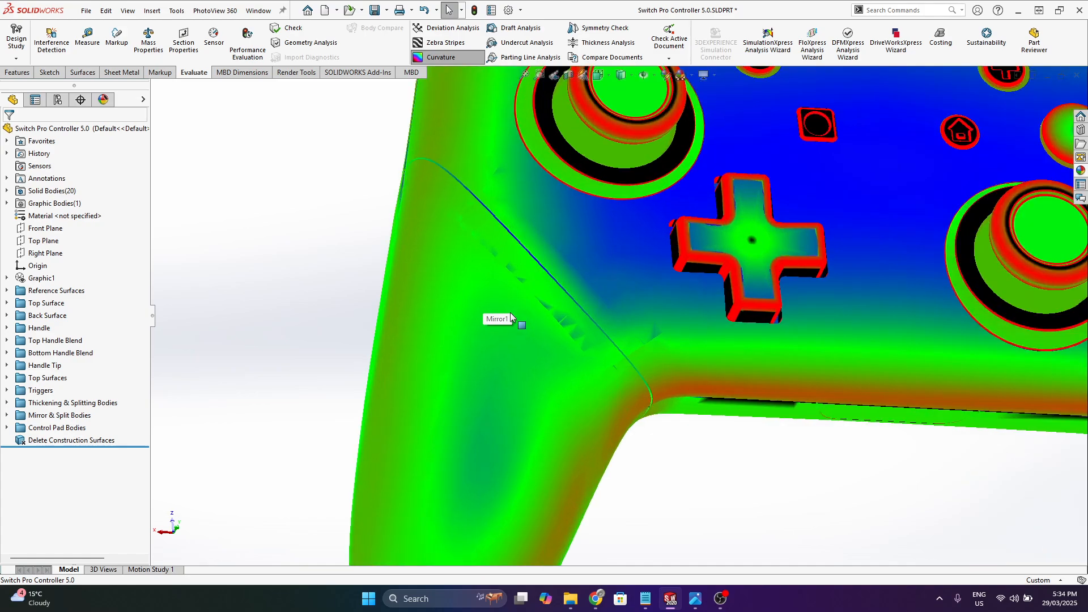
pyautogui.moveTo(548, 359); pyautogui.dragTo(537, 391, button='middle')
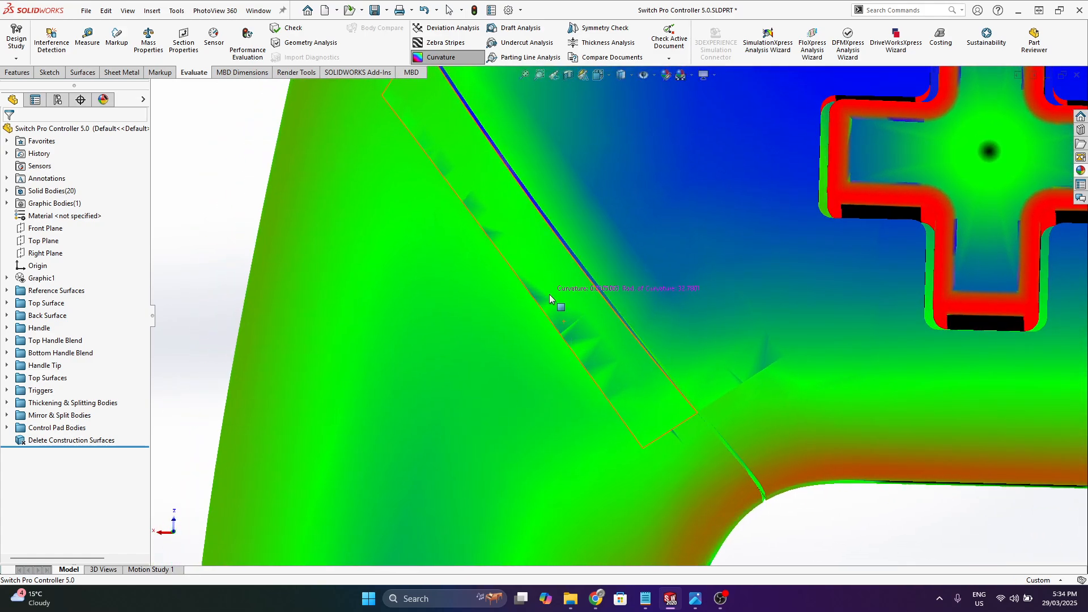
pyautogui.moveTo(590, 353); pyautogui.dragTo(621, 344, button='middle')
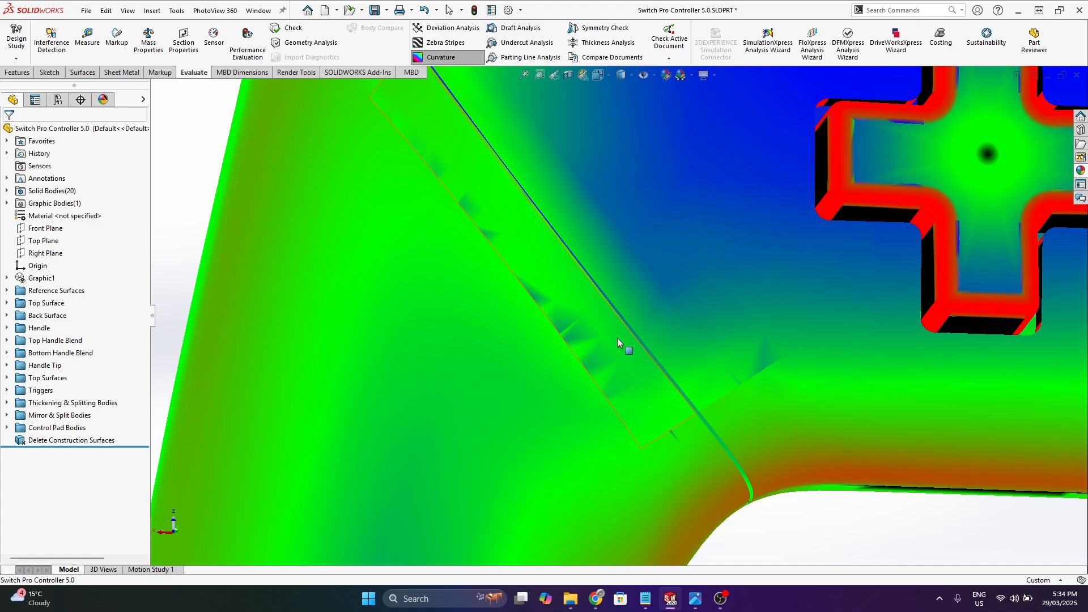
pyautogui.scroll(-1, 590, 357)
pyautogui.scroll(3, 602, 330)
pyautogui.moveTo(533, 315); pyautogui.dragTo(629, 301, button='middle')
pyautogui.scroll(5, 610, 281)
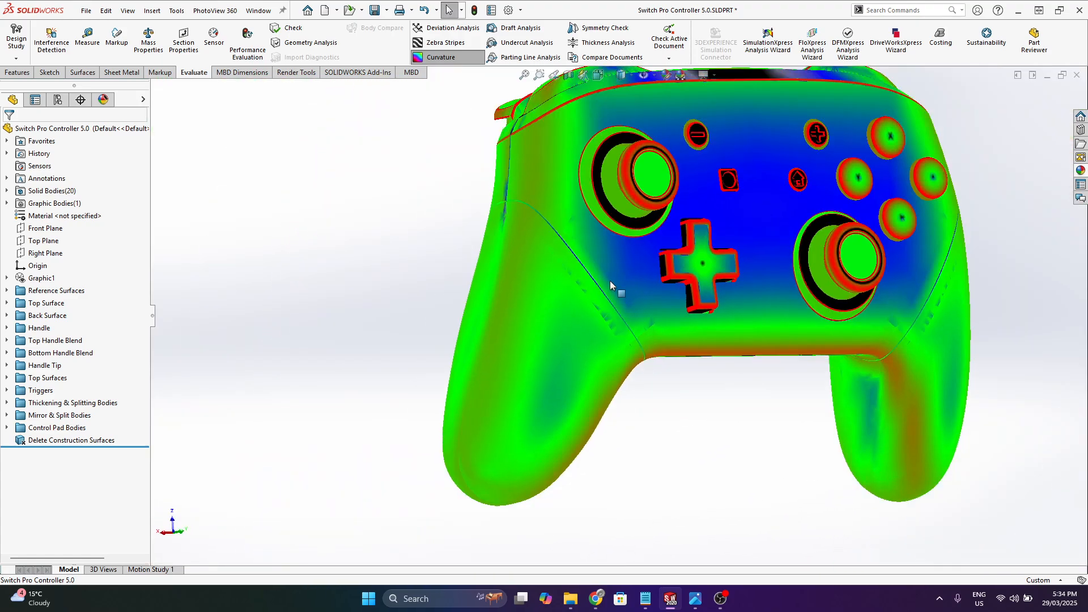
# - Examine the curvature colours on the controller's back and front, and turn off the Curvature display
pyautogui.moveTo(533, 229); pyautogui.dragTo(644, 216, button='middle')
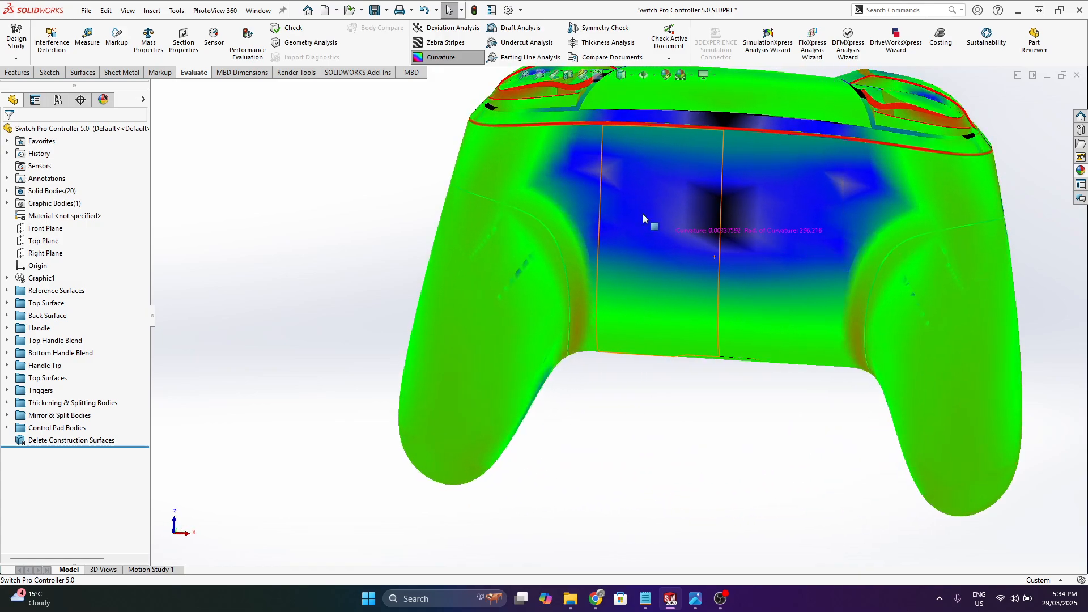
pyautogui.scroll(3, 606, 319)
pyautogui.moveTo(607, 320); pyautogui.dragTo(616, 350, button='middle')
pyautogui.moveTo(859, 349); pyautogui.dragTo(527, 246, button='middle')
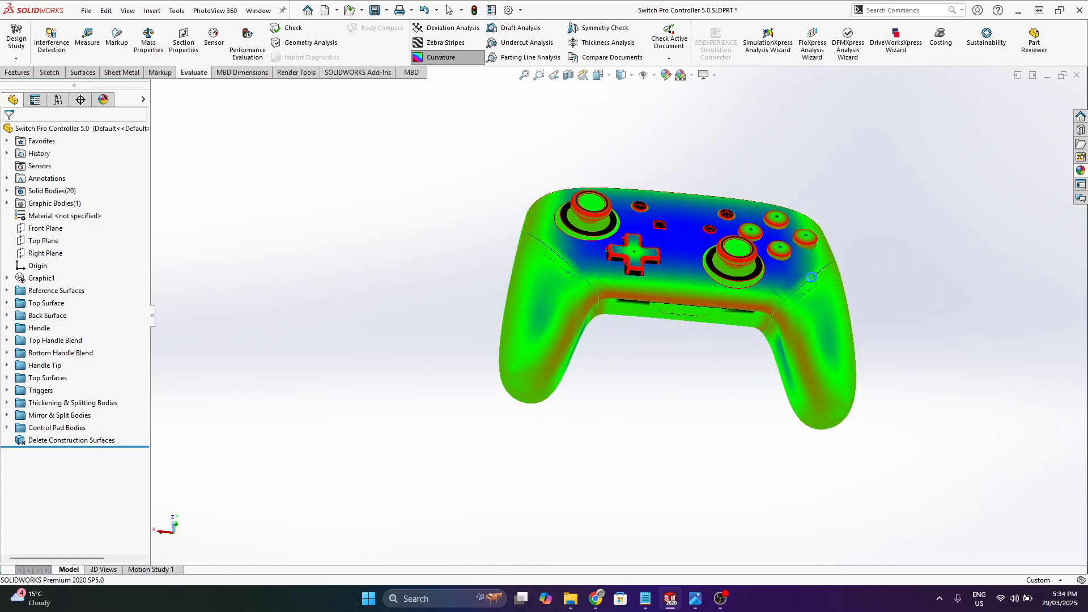
pyautogui.scroll(-2, 804, 274)
pyautogui.moveTo(765, 255); pyautogui.dragTo(715, 367, button='middle')
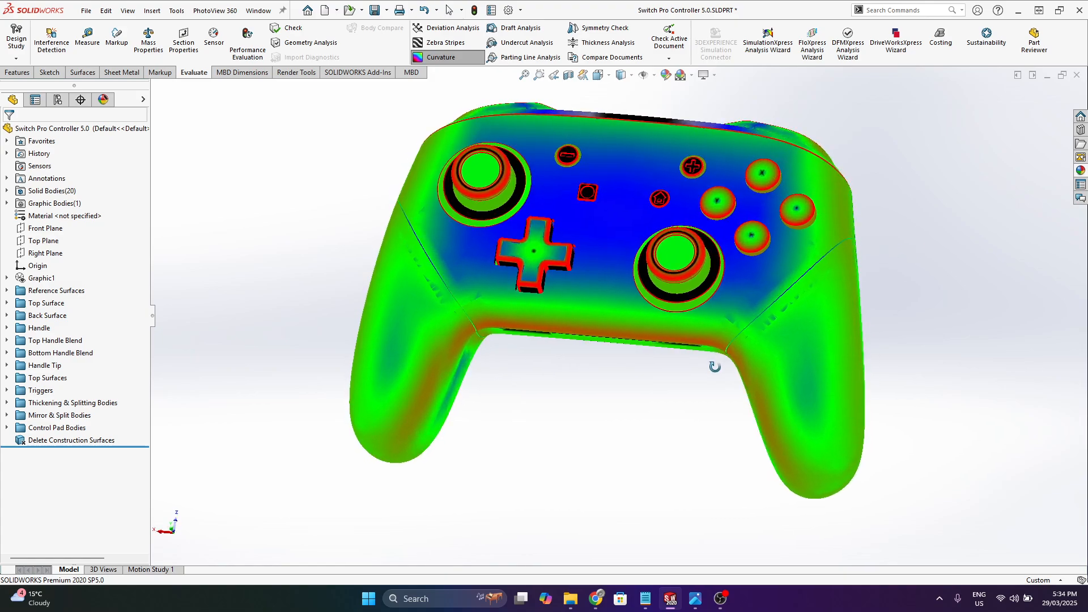
pyautogui.click(440, 57)
pyautogui.scroll(2, 661, 420)
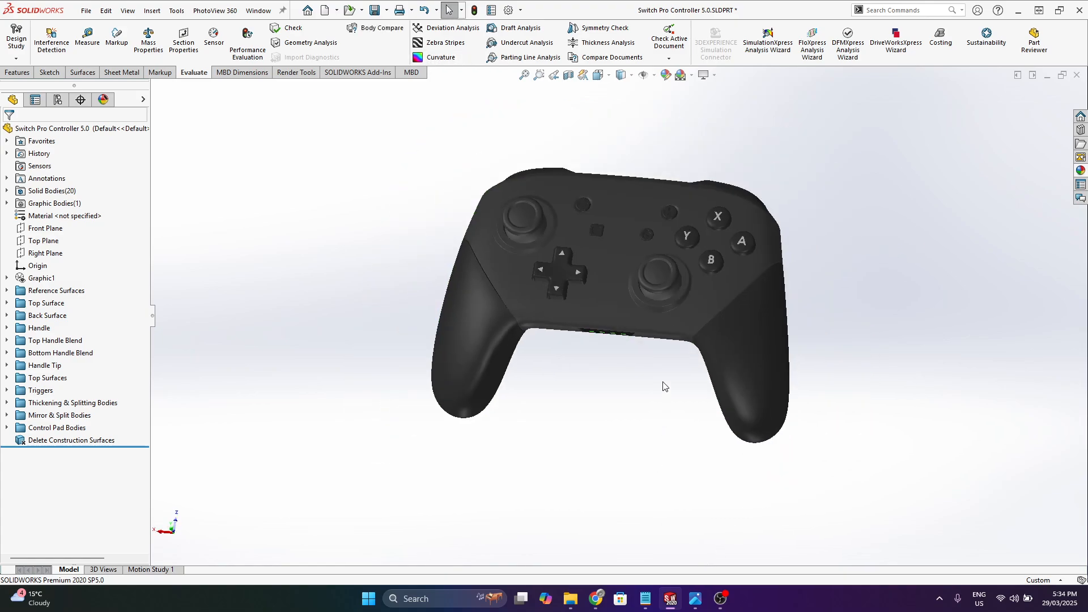
pyautogui.moveTo(661, 421); pyautogui.dragTo(654, 455, button='middle')
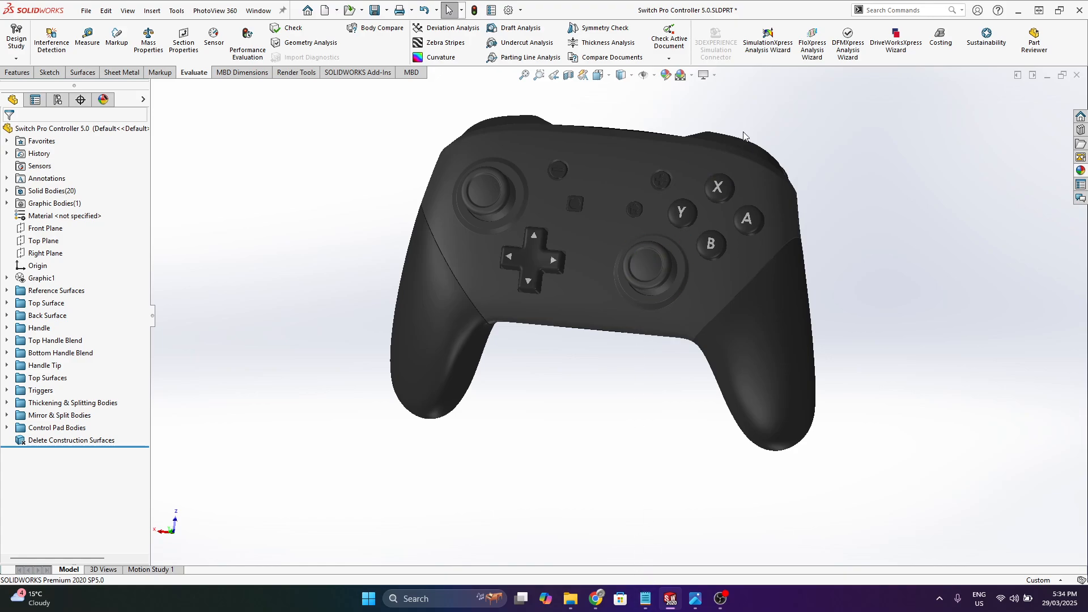
pyautogui.scroll(-2, 696, 202)
pyautogui.scroll(2, 623, 317)
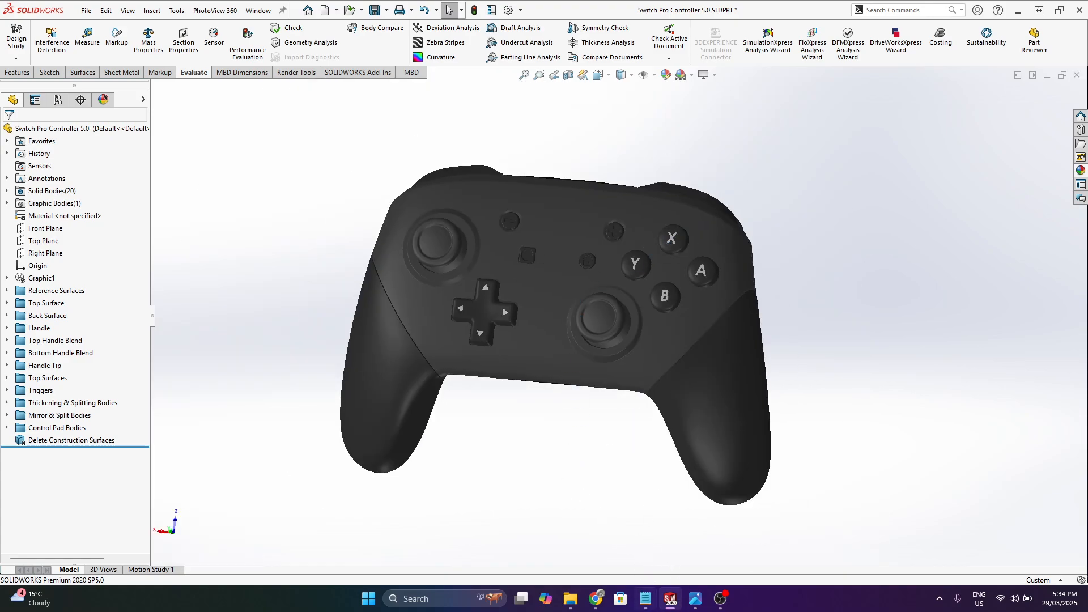
# - Switch to Chrome and show the mdesigns.space home page that is already open
pyautogui.moveTo(593, 606)
pyautogui.click(593, 603)
pyautogui.click(518, 5)
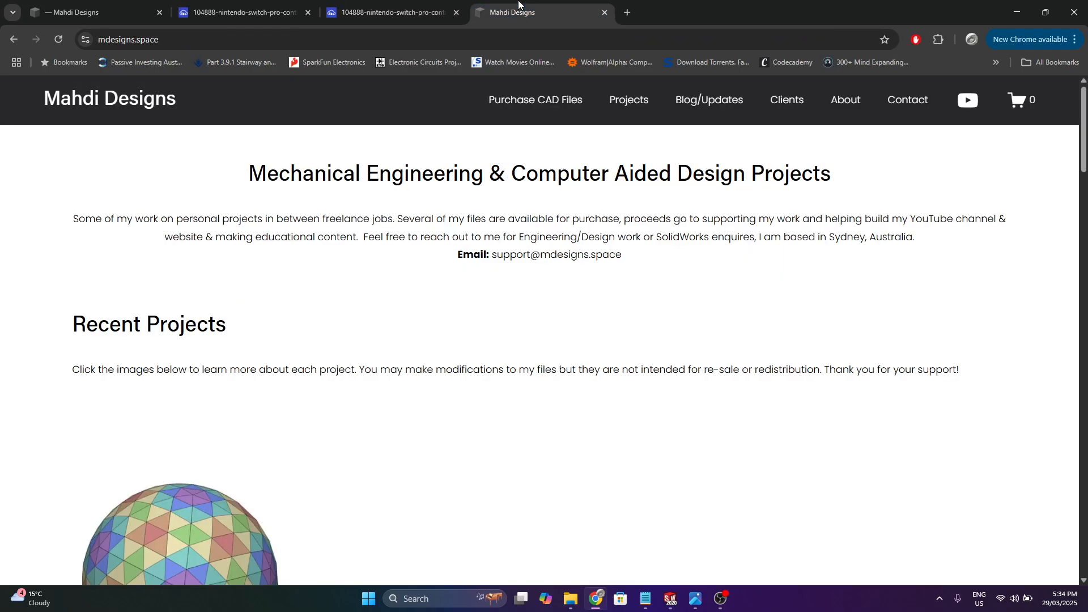
# - Look over the introduction and Recent Projects section of the mdesigns.space home page
pyautogui.scroll(-2, 415, 254)
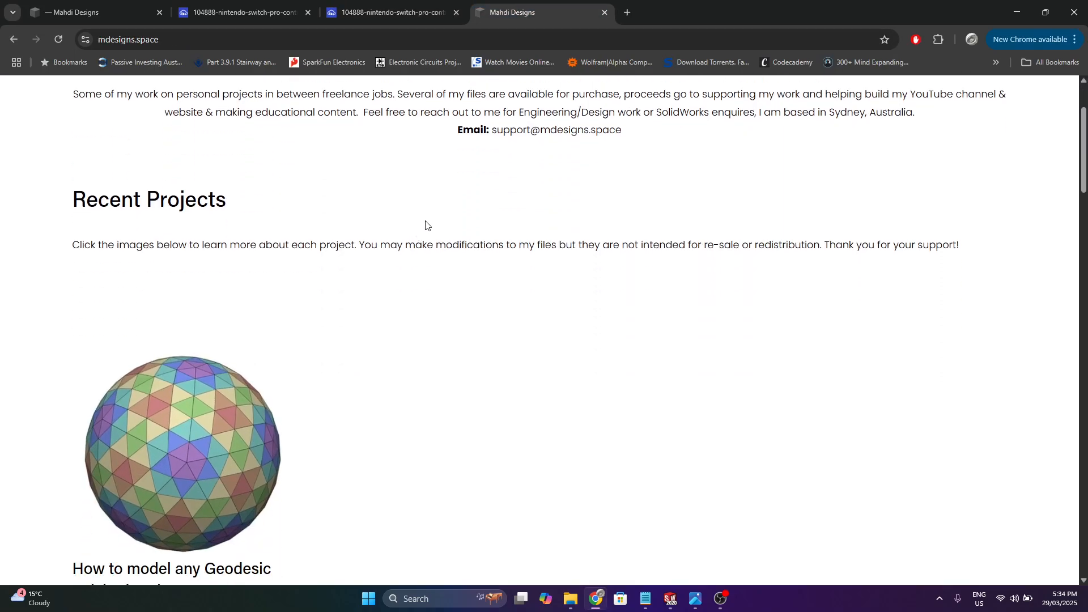
pyautogui.scroll(2, 429, 224)
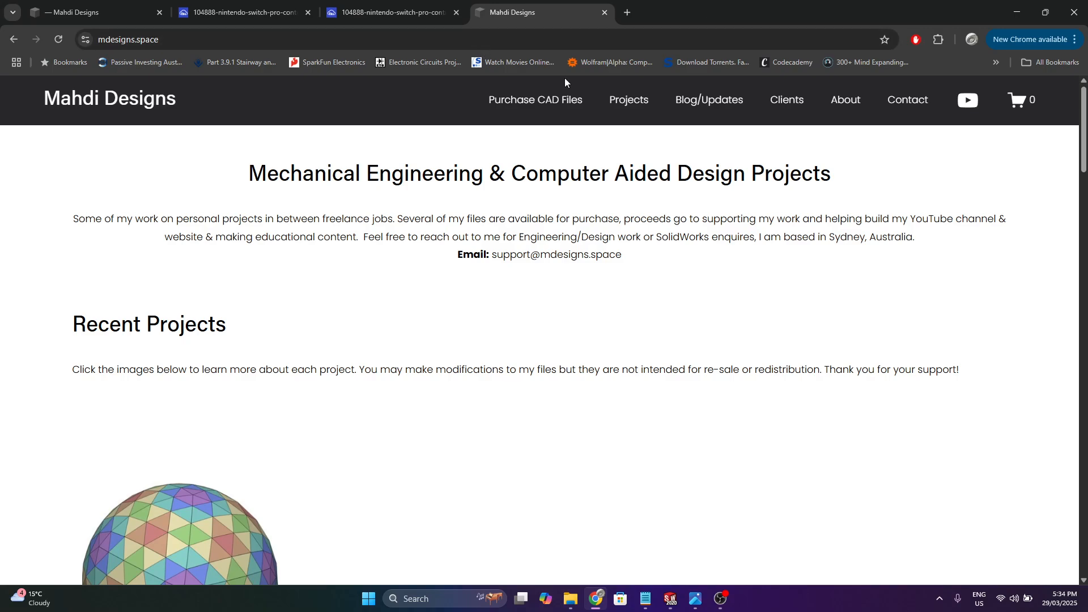
pyautogui.moveTo(757, 3); pyautogui.dragTo(757, 0)
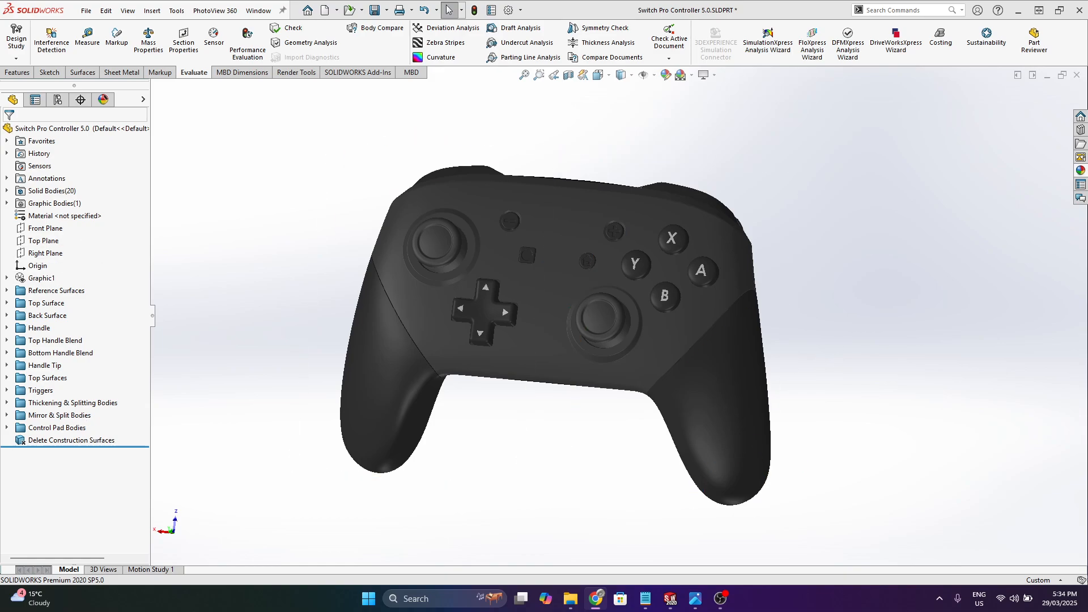
# - Return to Chrome and examine the front and back reference photos of the Nintendo Switch Pro Controller, ending on the front photo
pyautogui.moveTo(1087, 300); pyautogui.dragTo(793, 0)
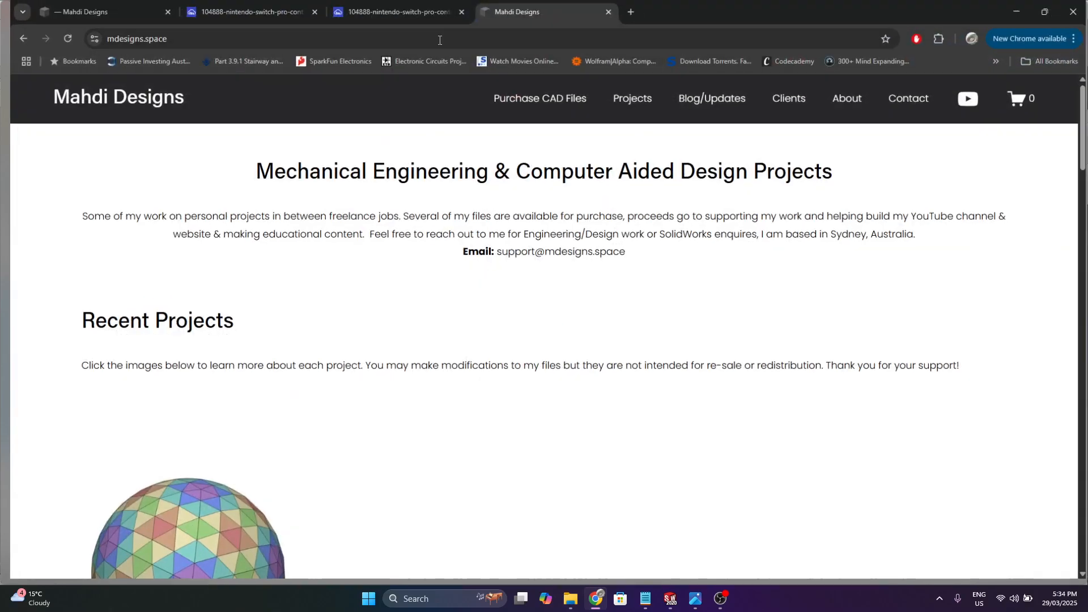
pyautogui.click(246, 8)
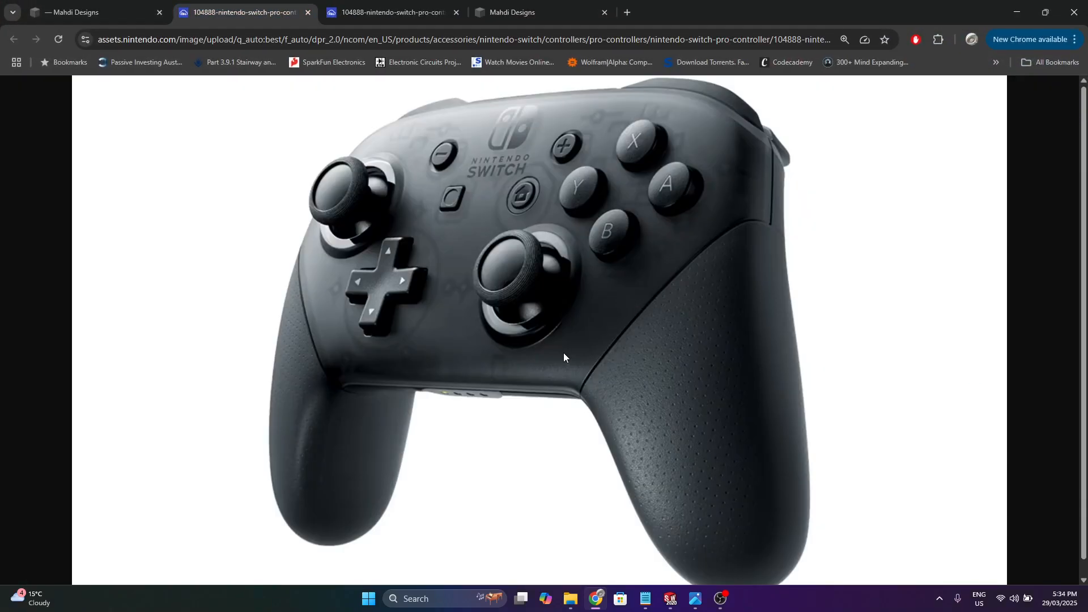
pyautogui.keyDown('ctrl'); pyautogui.scroll(-1, 563, 353); pyautogui.keyUp('ctrl')
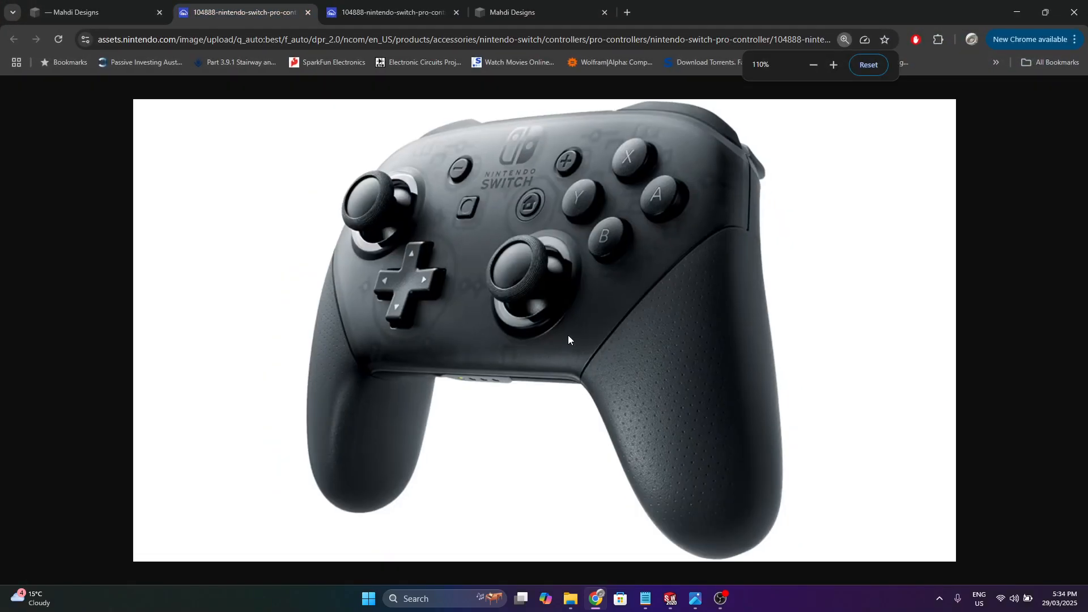
pyautogui.click(385, 15)
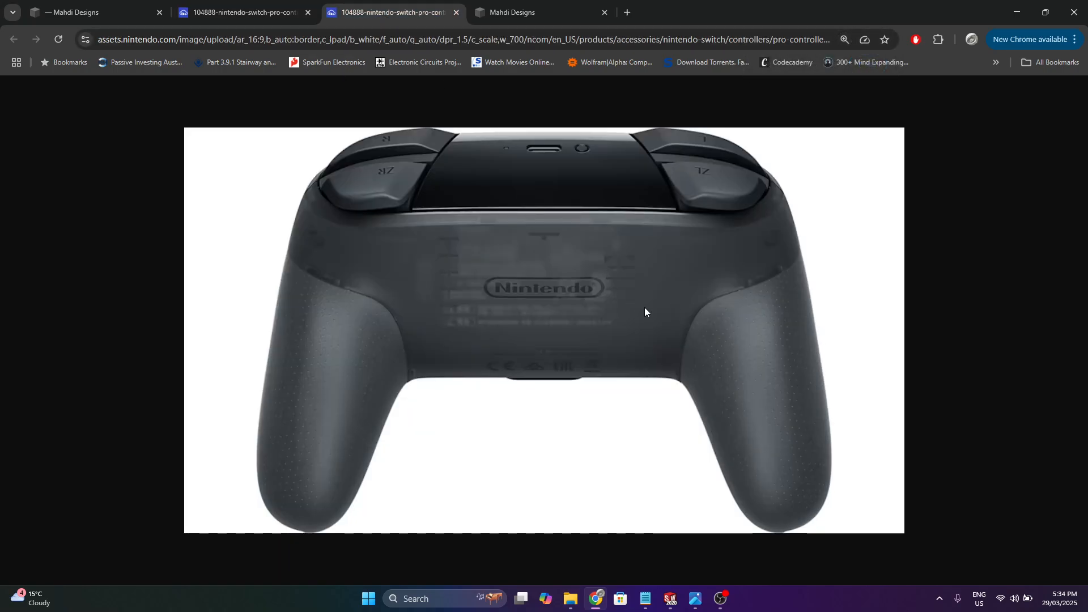
pyautogui.click(253, 12)
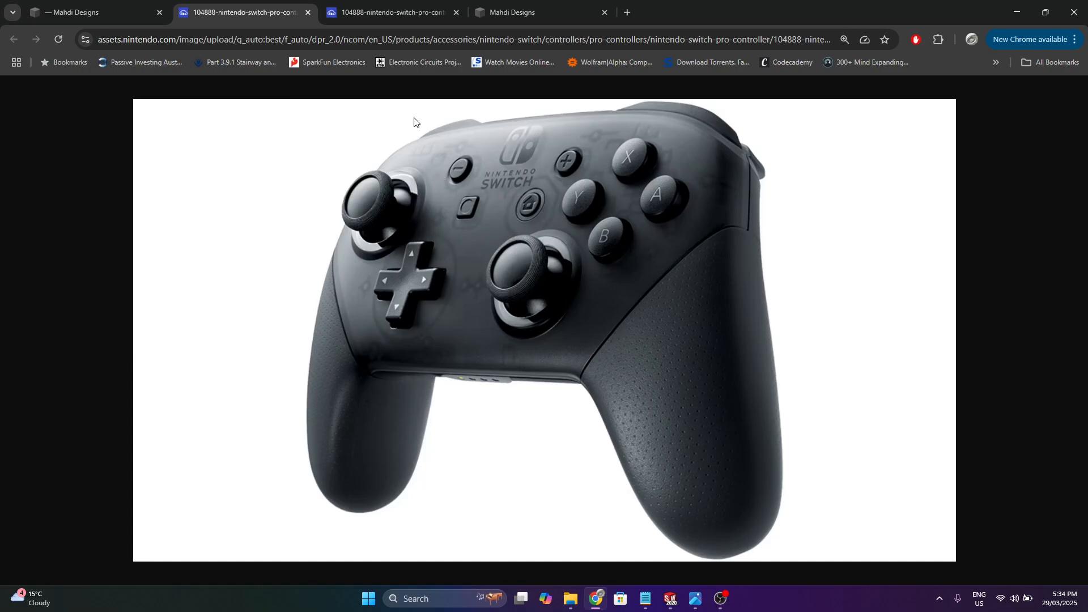
# - Switch to the Switch Procontroller Skeleton Model part in SOLIDWORKS and view its front surface at an angle
pyautogui.click(1017, 12)
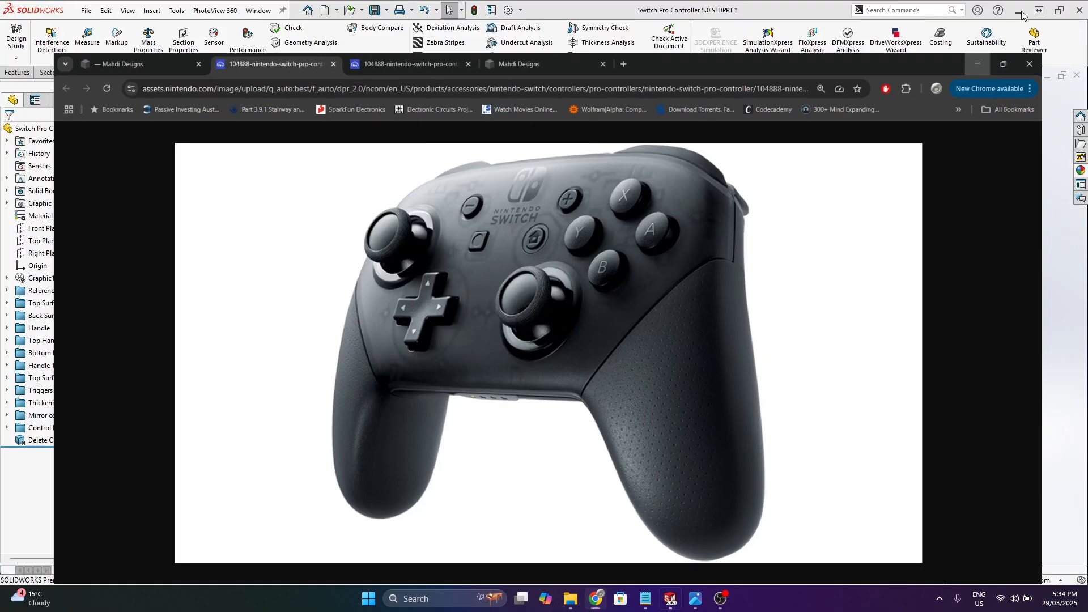
pyautogui.moveTo(671, 599)
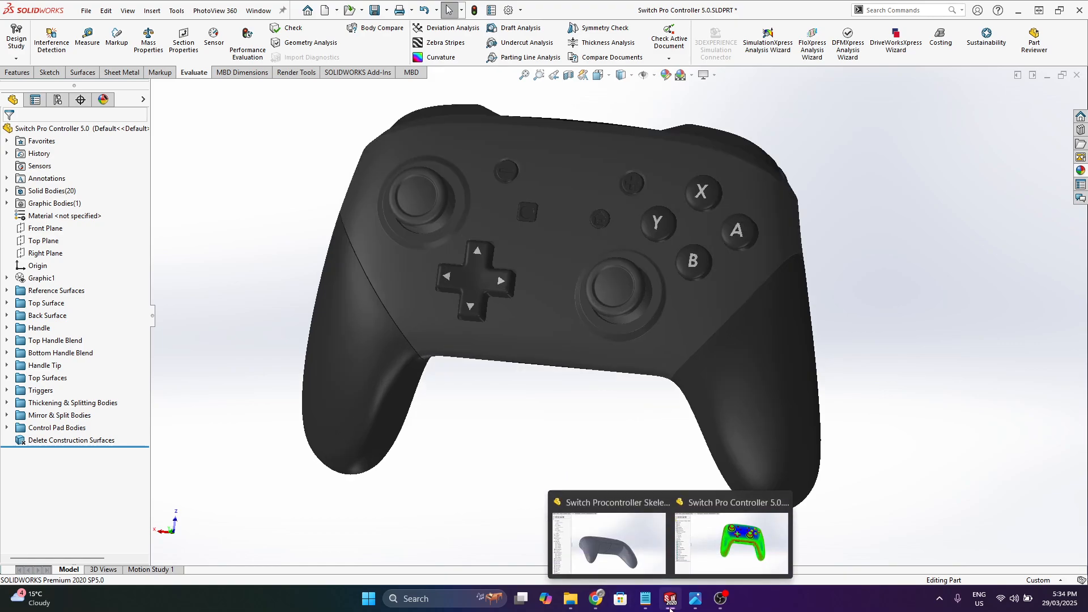
pyautogui.click(619, 529)
pyautogui.scroll(3, 555, 397)
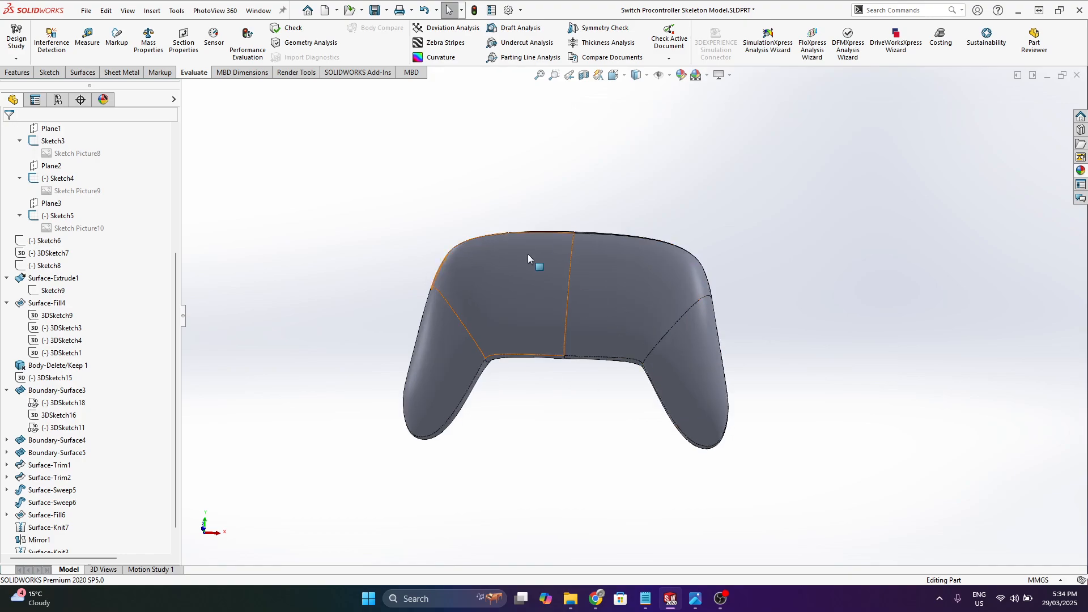
pyautogui.moveTo(529, 254); pyautogui.dragTo(664, 345, button='middle')
pyautogui.scroll(-3, 664, 345)
# - Turn on Zebra Stripes and examine the inner corner where the front face's lower edge meets the handle
pyautogui.click(446, 43)
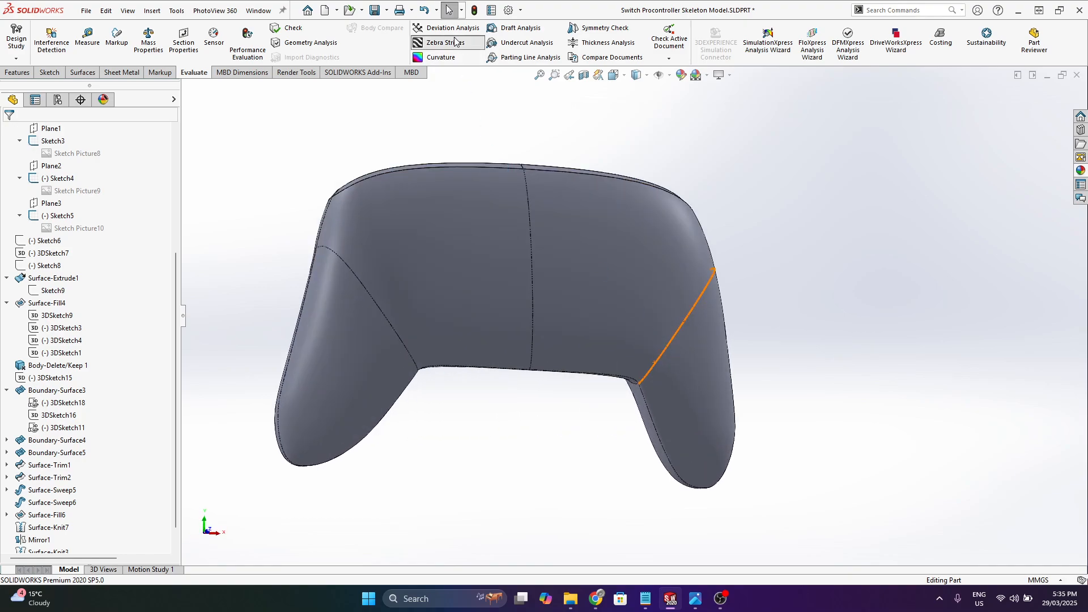
pyautogui.scroll(-5, 621, 327)
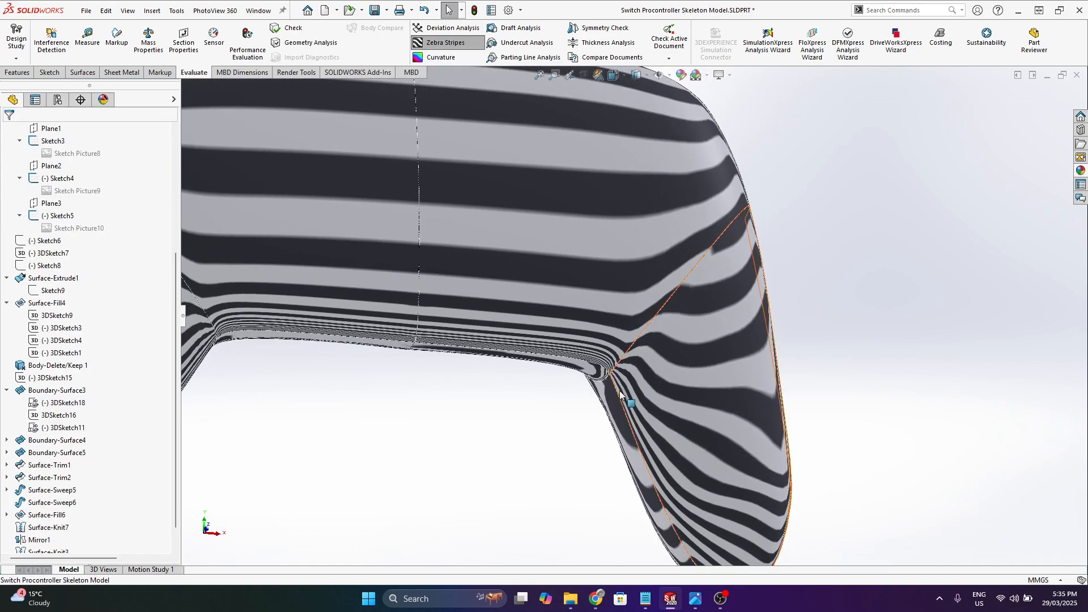
pyautogui.scroll(-5, 628, 306)
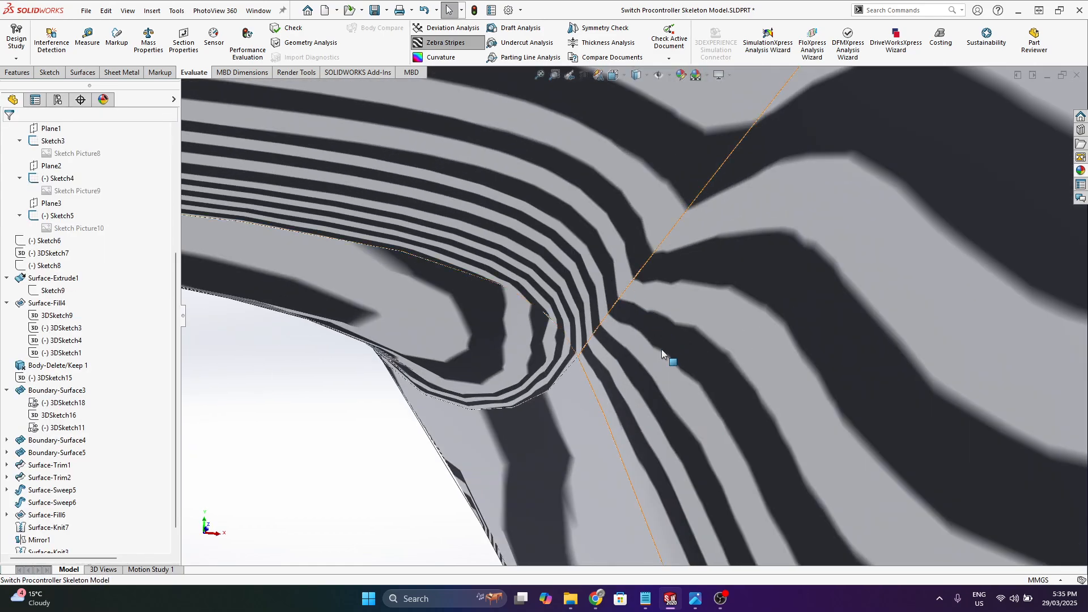
pyautogui.scroll(5, 606, 309)
pyautogui.scroll(-5, 630, 324)
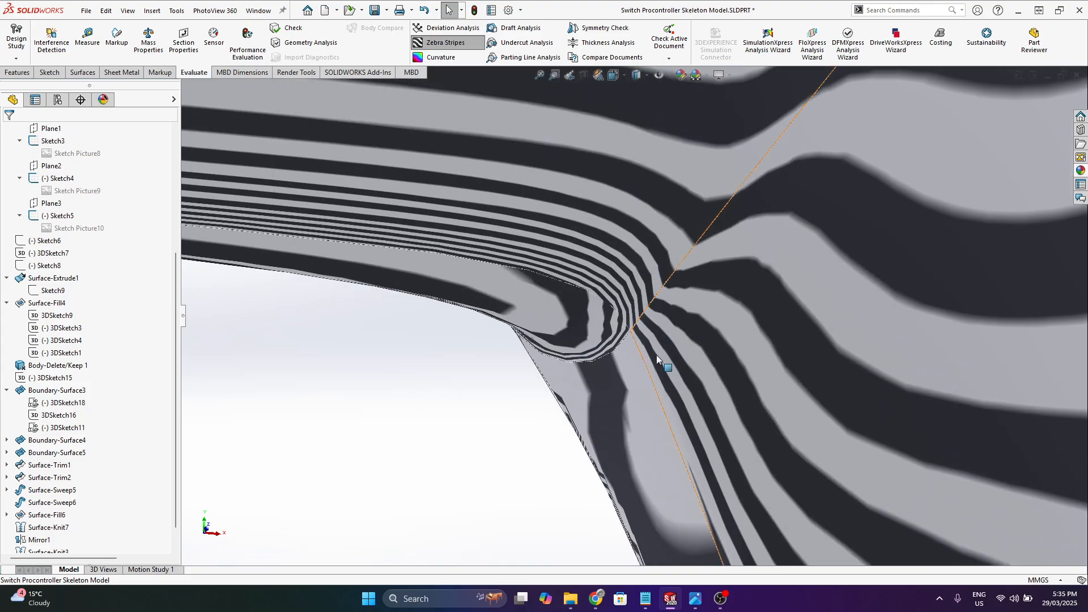
pyautogui.scroll(3, 656, 357)
# - Examine the zebra stripes along the seam between the controller's central body and the inner side of the handle
pyautogui.moveTo(571, 391); pyautogui.dragTo(669, 247, button='middle')
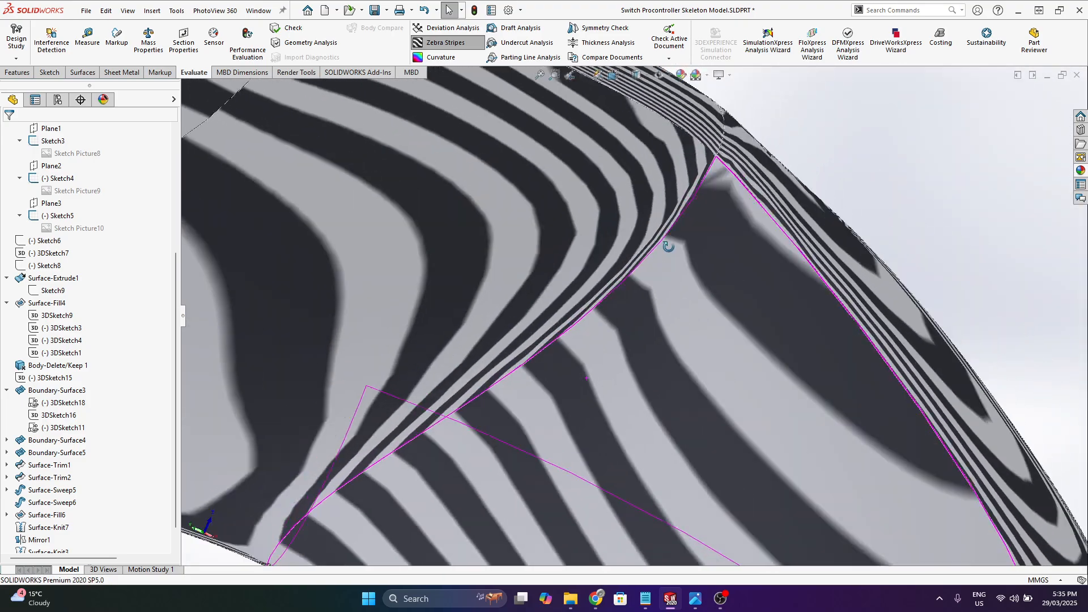
pyautogui.scroll(4, 610, 394)
pyautogui.scroll(-6, 586, 305)
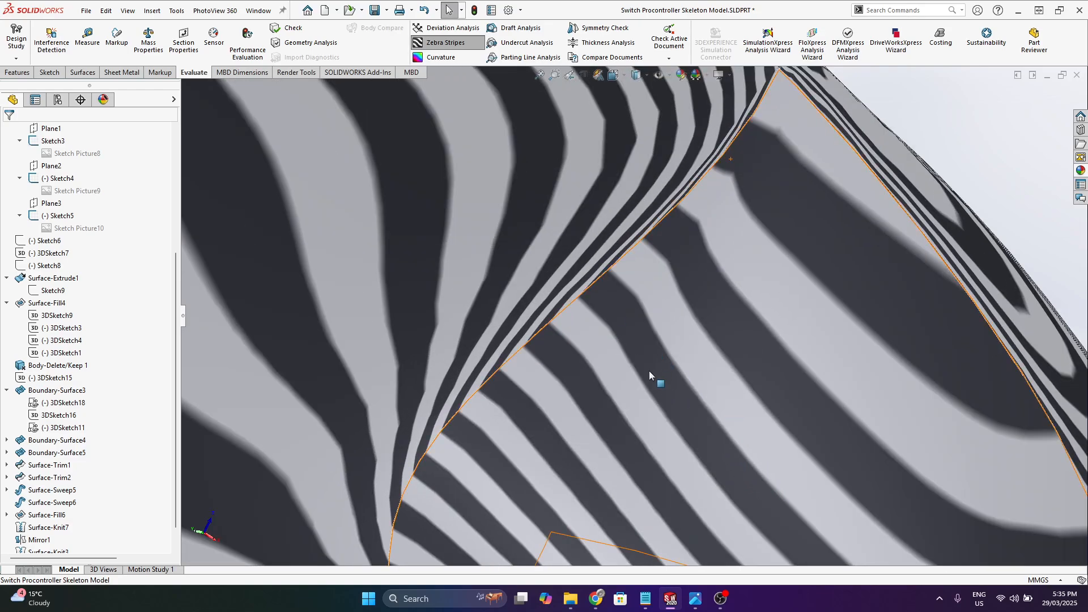
pyautogui.scroll(-2, 624, 345)
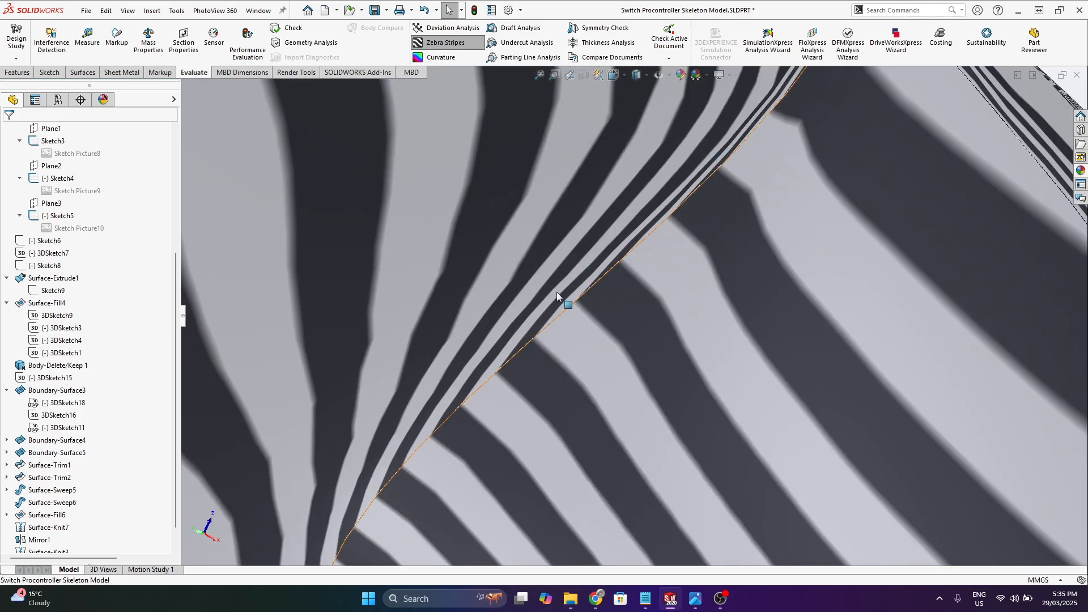
pyautogui.moveTo(556, 296); pyautogui.dragTo(531, 355, button='middle')
pyautogui.scroll(4, 580, 323)
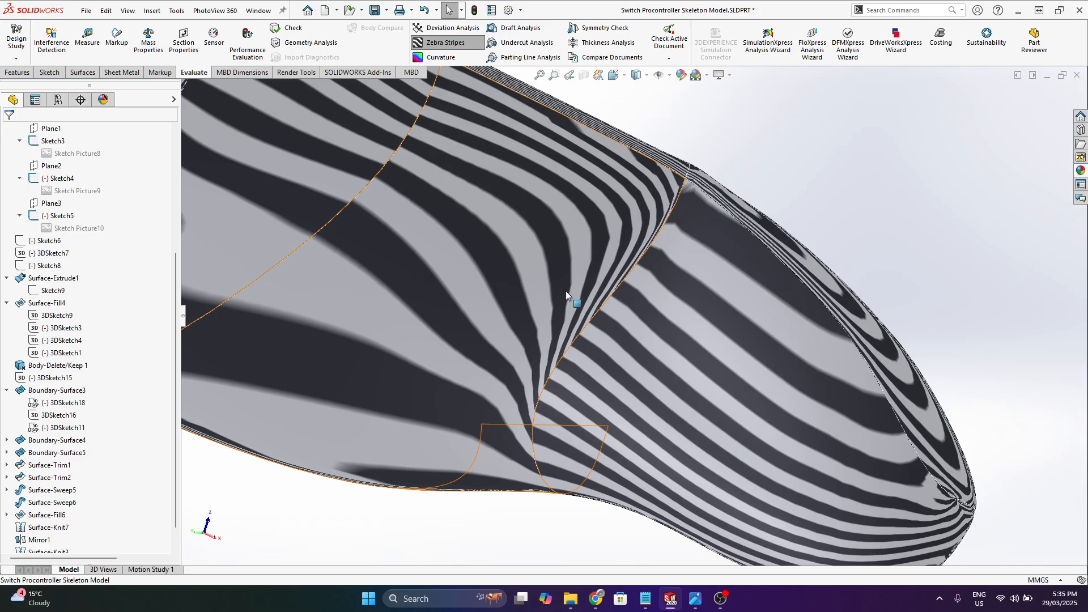
pyautogui.moveTo(593, 277); pyautogui.dragTo(616, 310, button='middle')
pyautogui.scroll(-3, 596, 307)
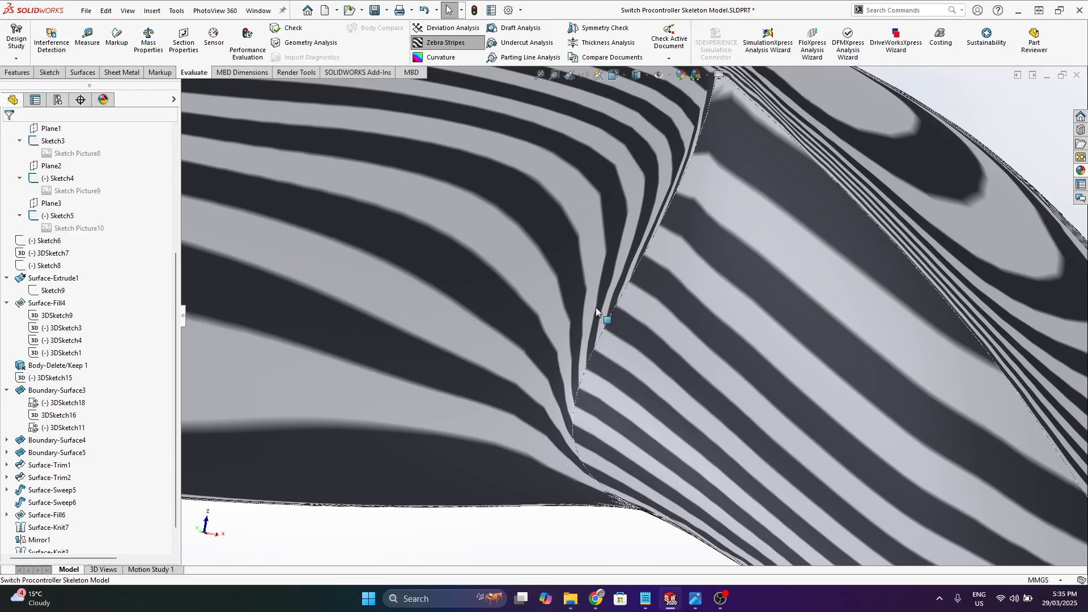
pyautogui.moveTo(596, 307); pyautogui.dragTo(543, 224, button='middle')
pyautogui.scroll(3, 629, 300)
pyautogui.scroll(2, 542, 222)
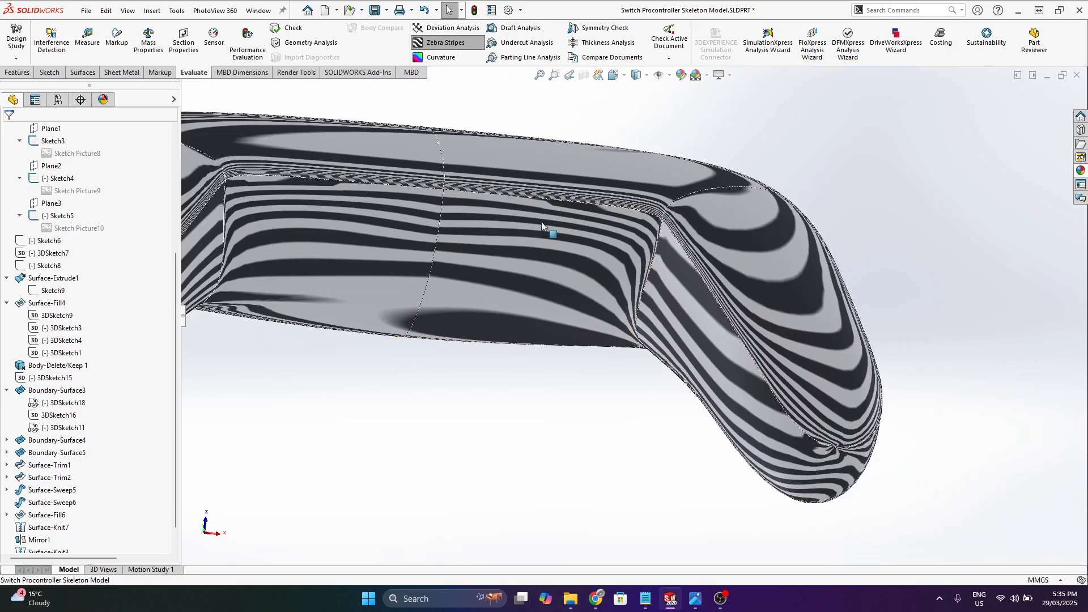
# - Turn on the Curvature display and examine the colours around the point where the surfaces meet at the handle tip
pyautogui.click(441, 57)
pyautogui.moveTo(628, 175); pyautogui.dragTo(826, 389, button='middle')
pyautogui.scroll(-5, 633, 387)
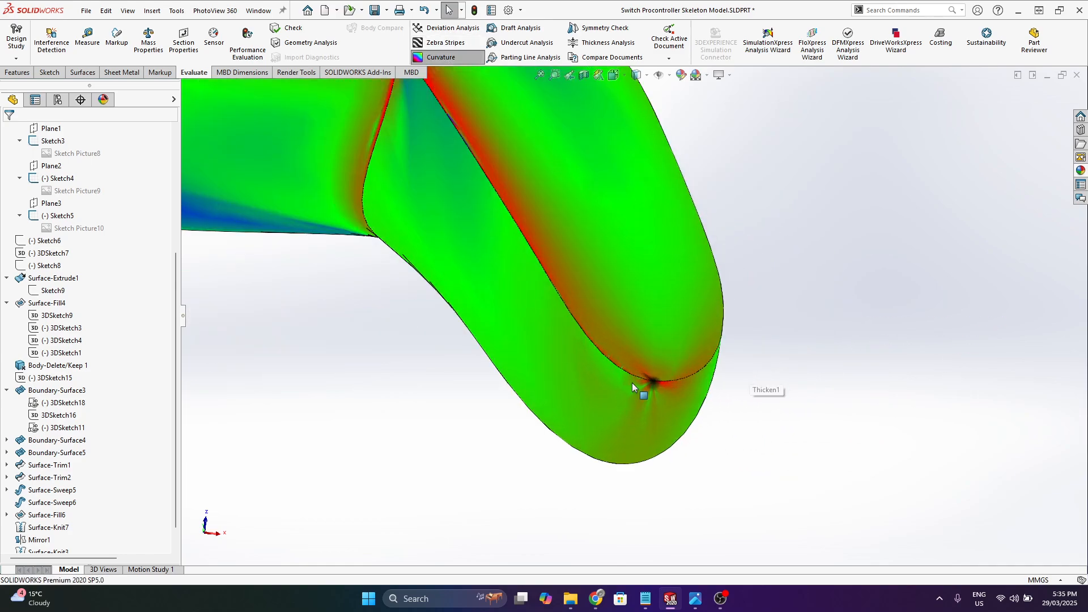
pyautogui.scroll(-5, 634, 388)
pyautogui.moveTo(687, 364); pyautogui.dragTo(603, 326, button='middle')
pyautogui.scroll(1, 723, 362)
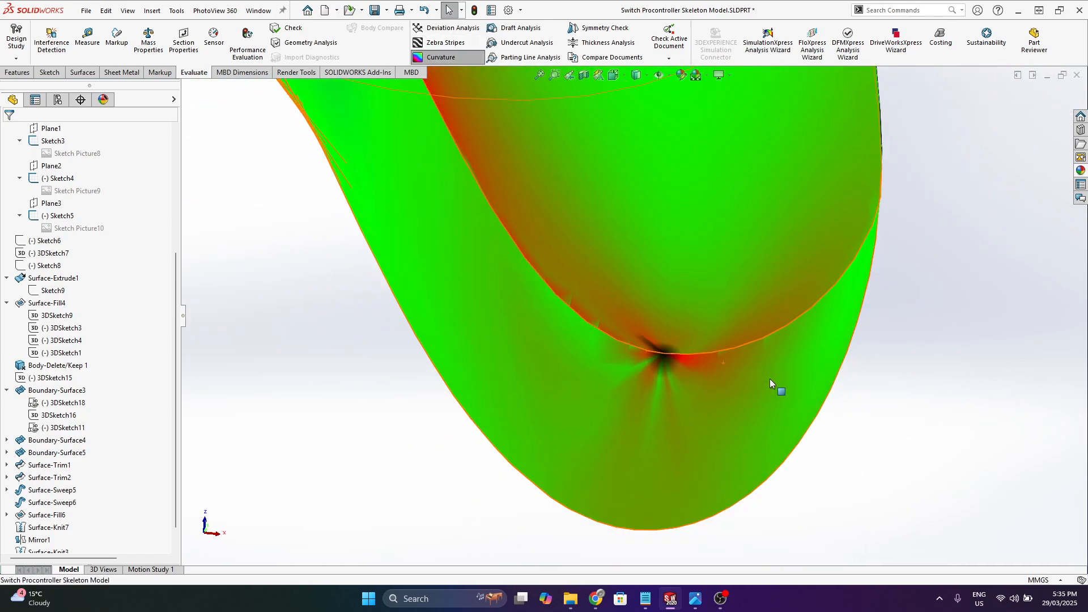
pyautogui.scroll(-2, 770, 379)
# - Replace the Curvature display with horizontal Zebra Stripes and examine the stripes at the handle tip
pyautogui.click(451, 63)
pyautogui.click(445, 42)
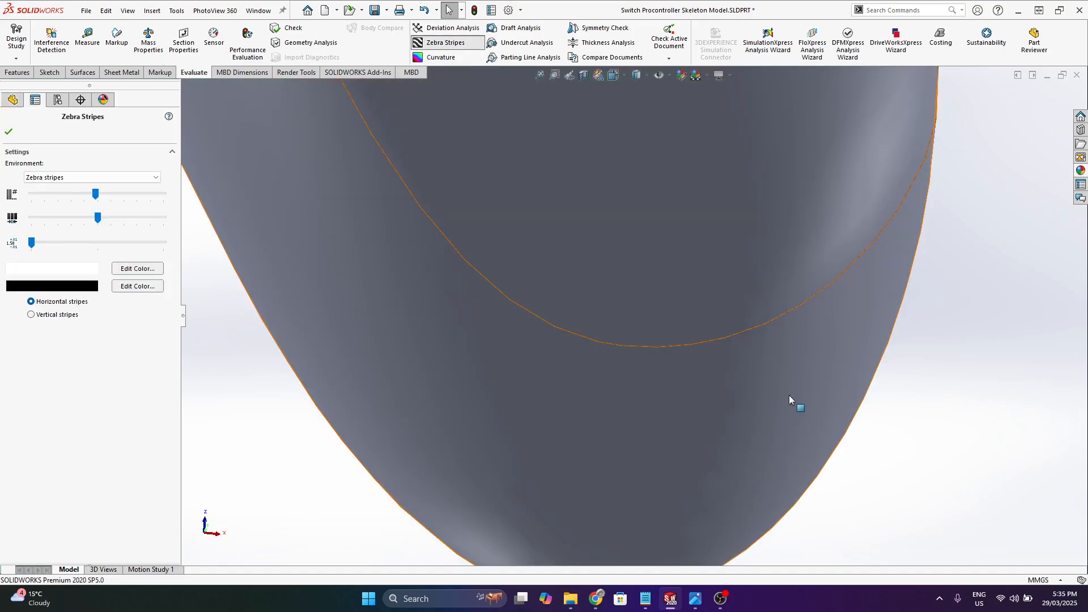
pyautogui.scroll(-3, 623, 351)
pyautogui.press('Return')
pyautogui.moveTo(600, 330); pyautogui.dragTo(605, 298, button='middle')
pyautogui.scroll(3, 610, 300)
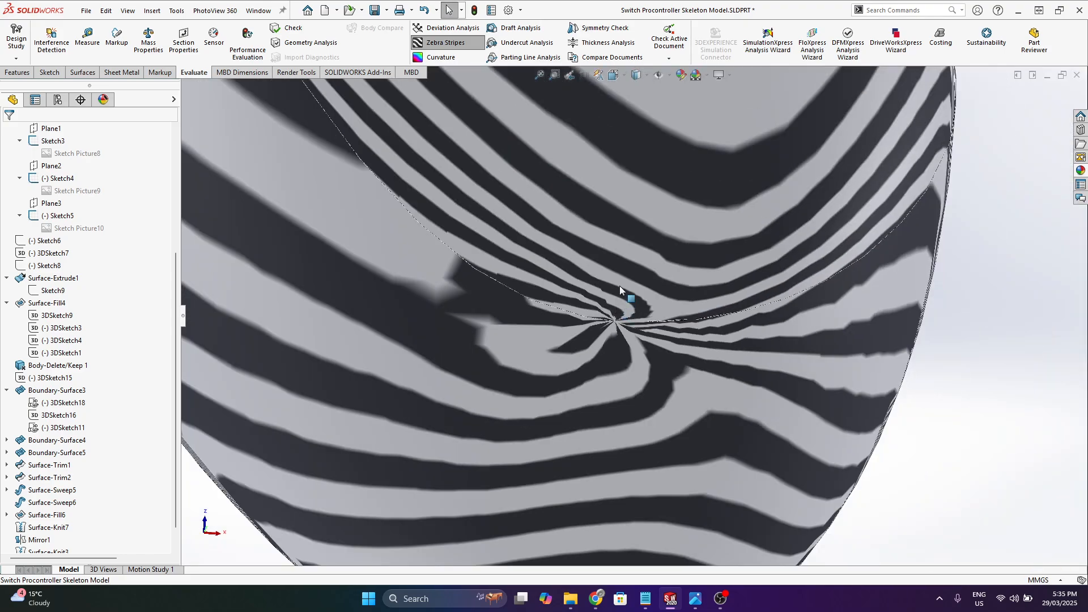
pyautogui.scroll(5, 620, 285)
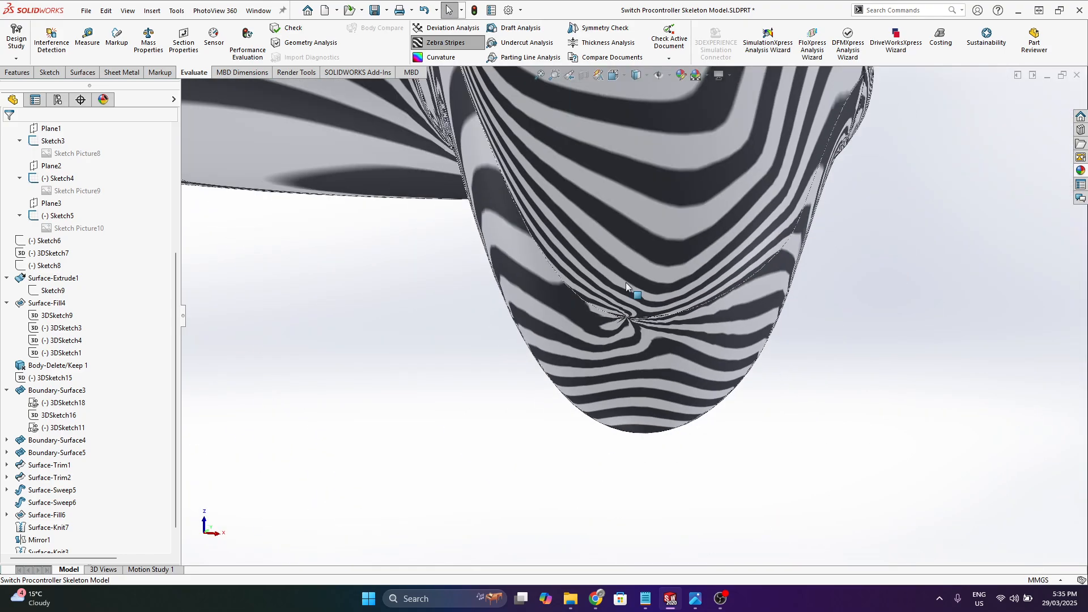
# - Bring the whole skeleton model back into view from the front and turn off Zebra Stripes
pyautogui.moveTo(626, 282)
pyautogui.mouseDown(button='middle')
pyautogui.moveTo(634, 253)
pyautogui.moveTo(583, 328)
pyautogui.moveTo(668, 257)
pyautogui.moveTo(626, 314)
pyautogui.moveTo(634, 256)
pyautogui.mouseUp(button='middle')
pyautogui.scroll(5, 634, 256)
pyautogui.moveTo(589, 227); pyautogui.dragTo(602, 250, button='middle')
pyautogui.click(445, 44)
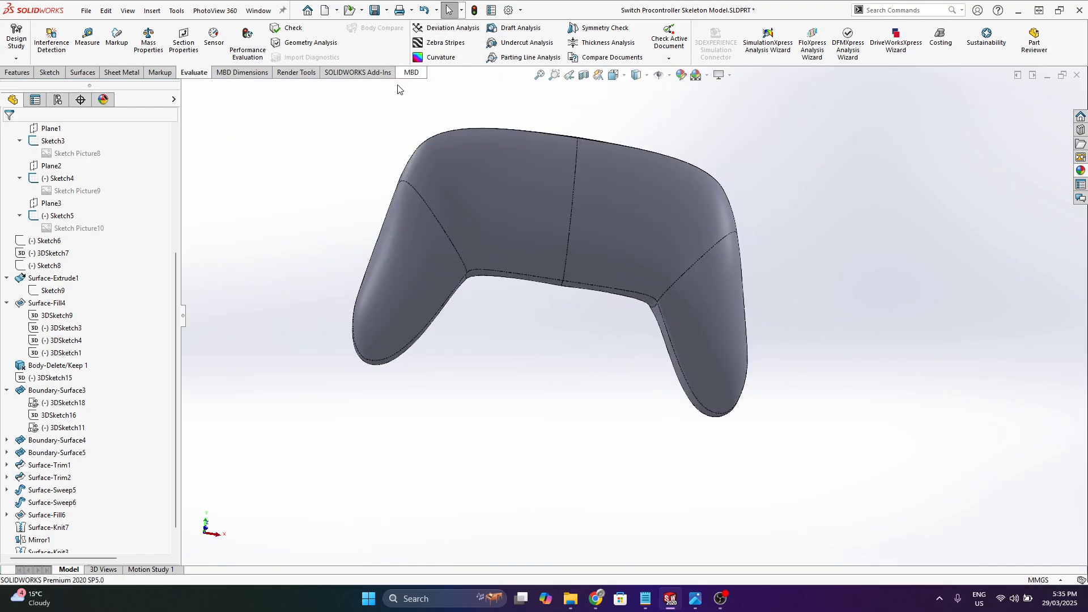
# - Roll the skeleton model back to just after Sketch5, at the end of the Photo Blueprints folder
pyautogui.scroll(-1, 97, 420)
pyautogui.moveTo(136, 546)
pyautogui.mouseDown()
pyautogui.moveTo(85, 129)
pyautogui.moveTo(120, 211)
pyautogui.moveTo(114, 237)
pyautogui.mouseUp()
pyautogui.scroll(5, 113, 237)
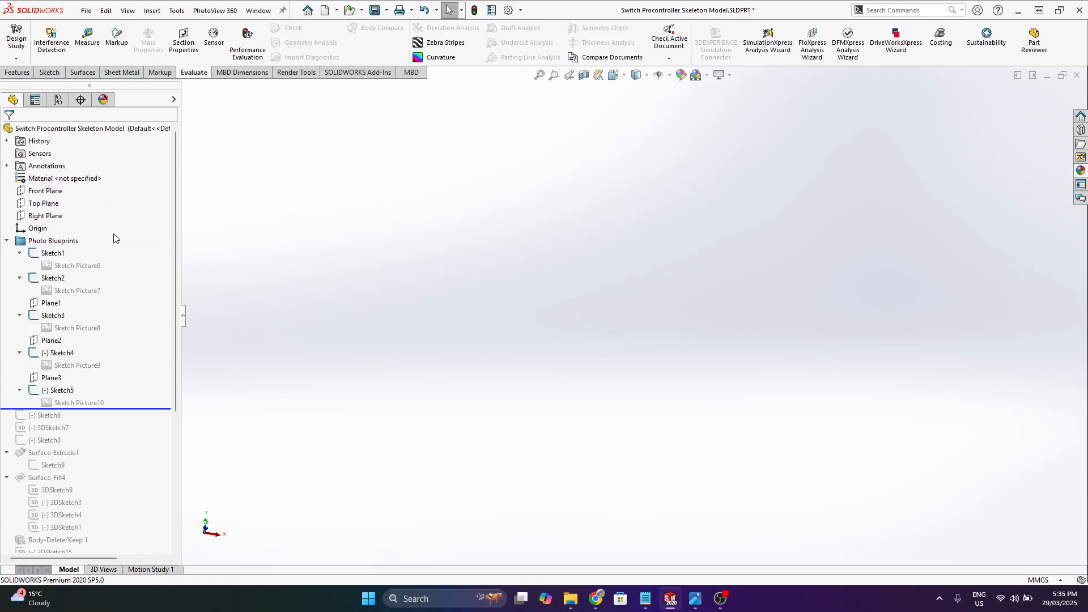
# - Unsuppress Sketch Picture6 through Sketch Picture10 and view the arranged blueprint photos from the front and below
pyautogui.click(78, 267)
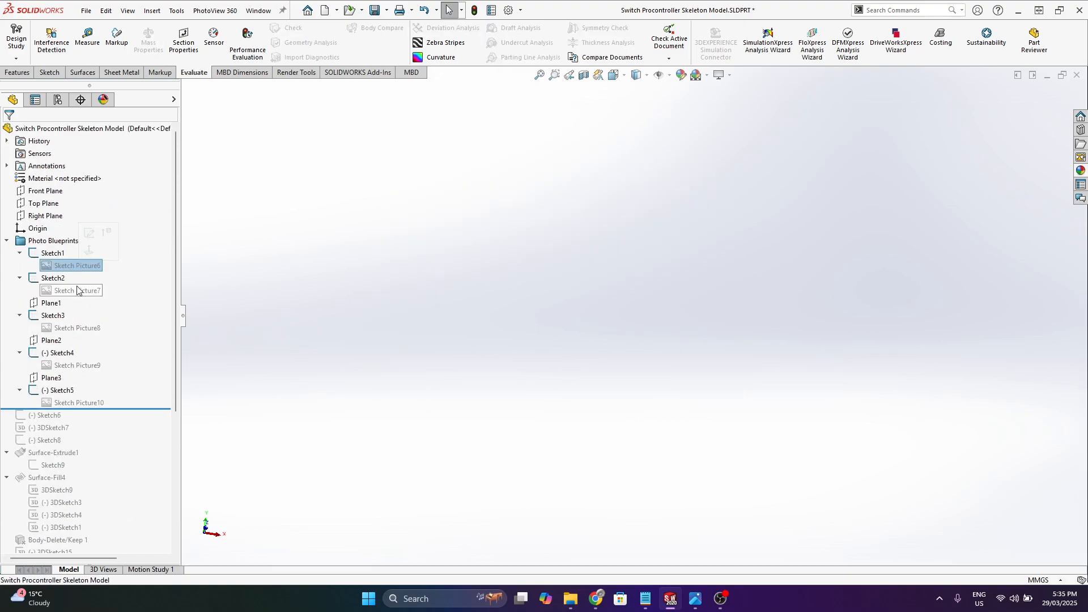
pyautogui.keyDown('ctrl'); pyautogui.click(79, 366); pyautogui.keyUp('ctrl')
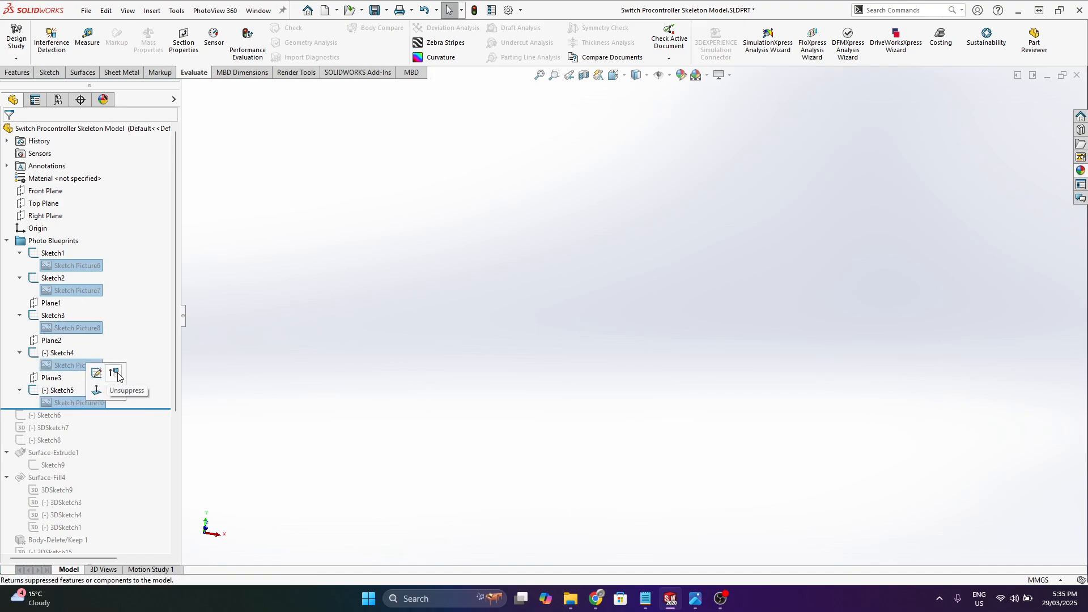
pyautogui.click(113, 372)
pyautogui.moveTo(537, 329); pyautogui.dragTo(548, 335, button='middle')
pyautogui.scroll(-1, 596, 268)
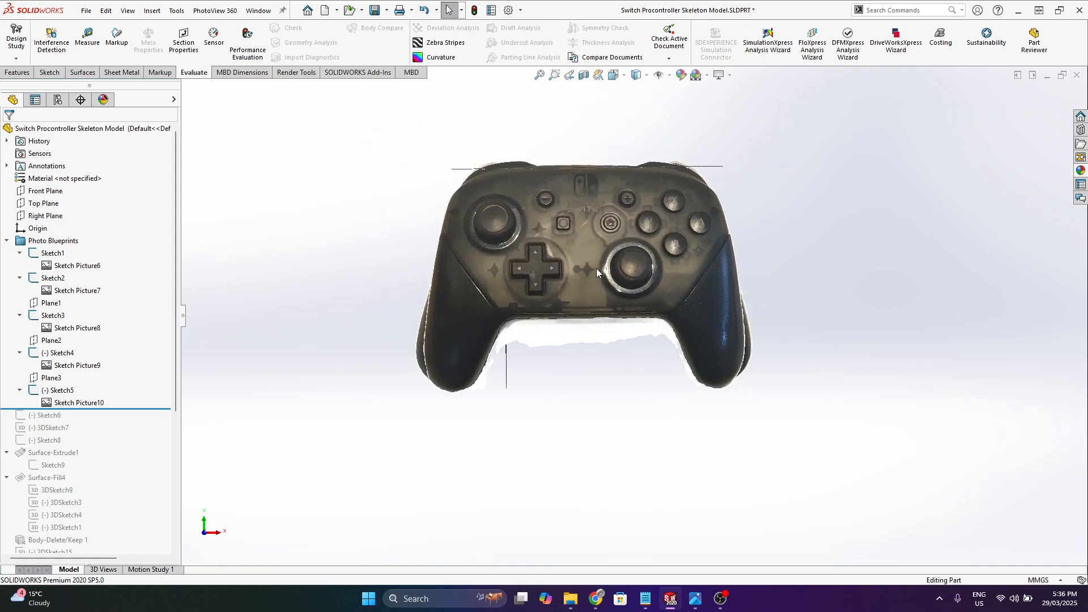
pyautogui.moveTo(600, 193); pyautogui.dragTo(580, 324, button='middle')
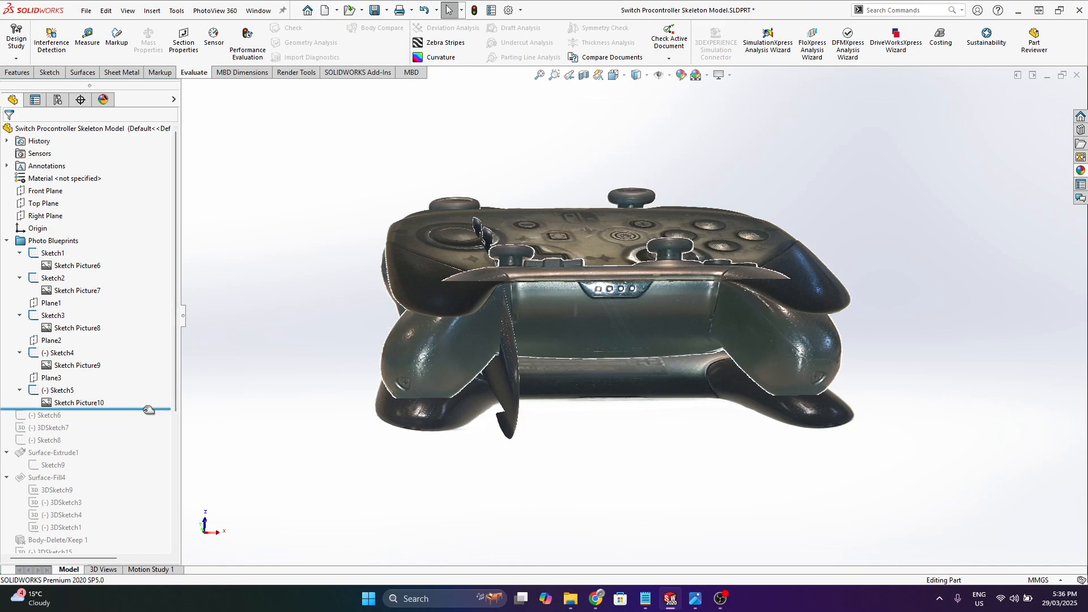
# - Roll the model forward to just after Sketch8 and show Sketch6, 3DSketch7 and Sketch8
pyautogui.moveTo(149, 409); pyautogui.dragTo(117, 444)
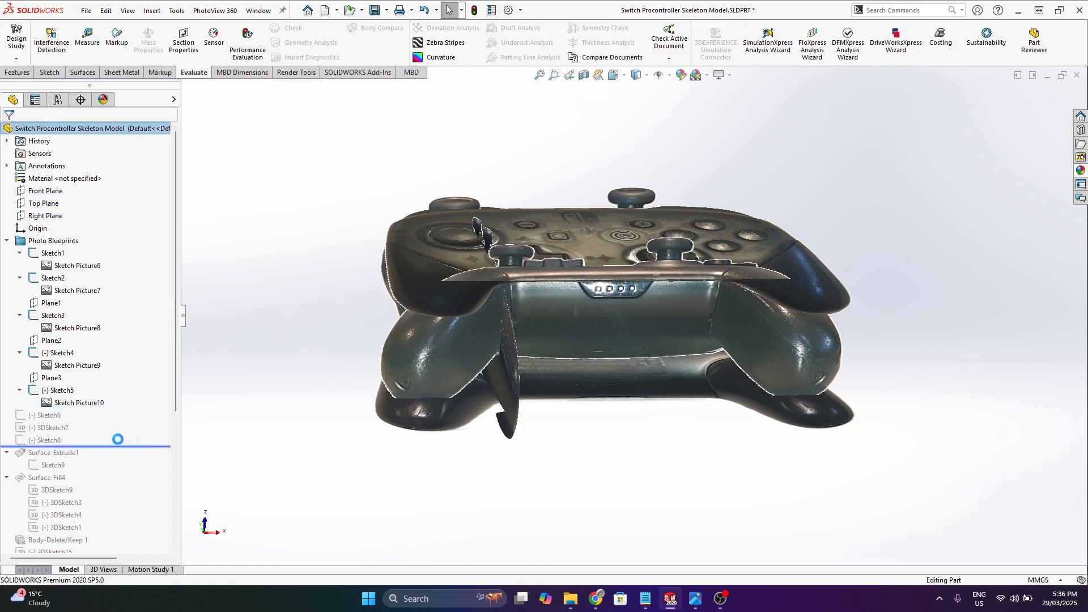
pyautogui.keyDown('shift'); pyautogui.click(50, 439); pyautogui.keyUp('shift')
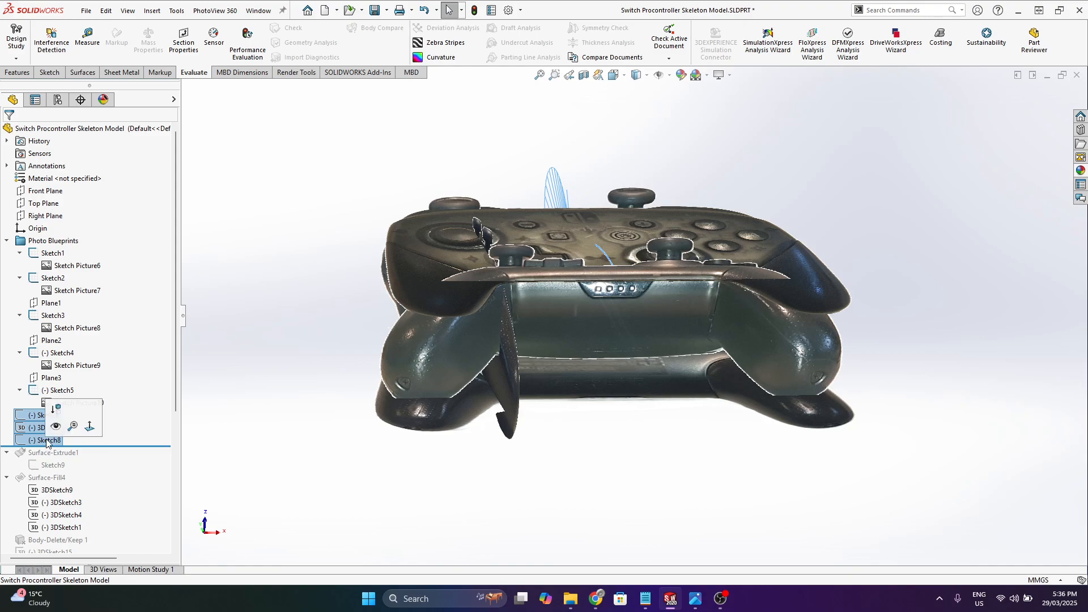
pyautogui.click(56, 428)
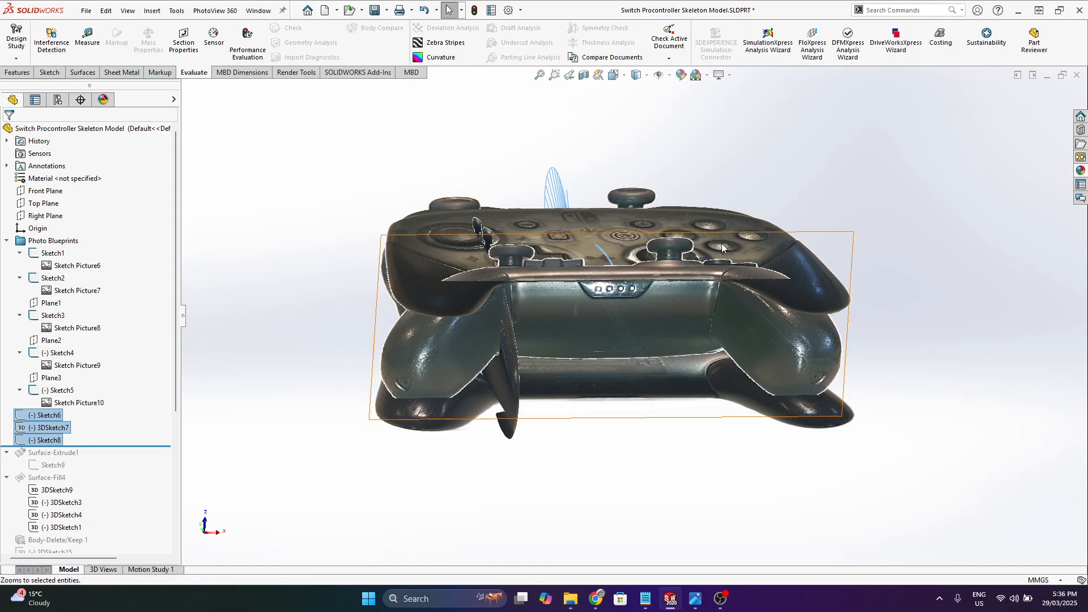
# - Show Sketch6, 3DSketch7 and Sketch8, and examine Sketch6's curve along the controller's centreline against the blueprint photos
pyautogui.rightClick(50, 440)
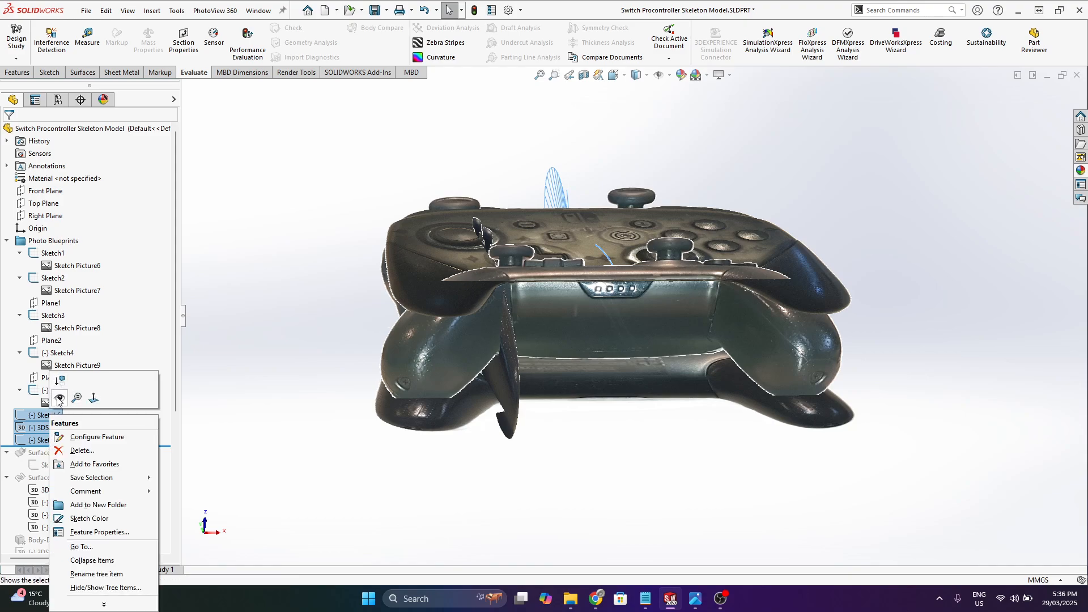
pyautogui.click(59, 399)
pyautogui.scroll(2, 687, 164)
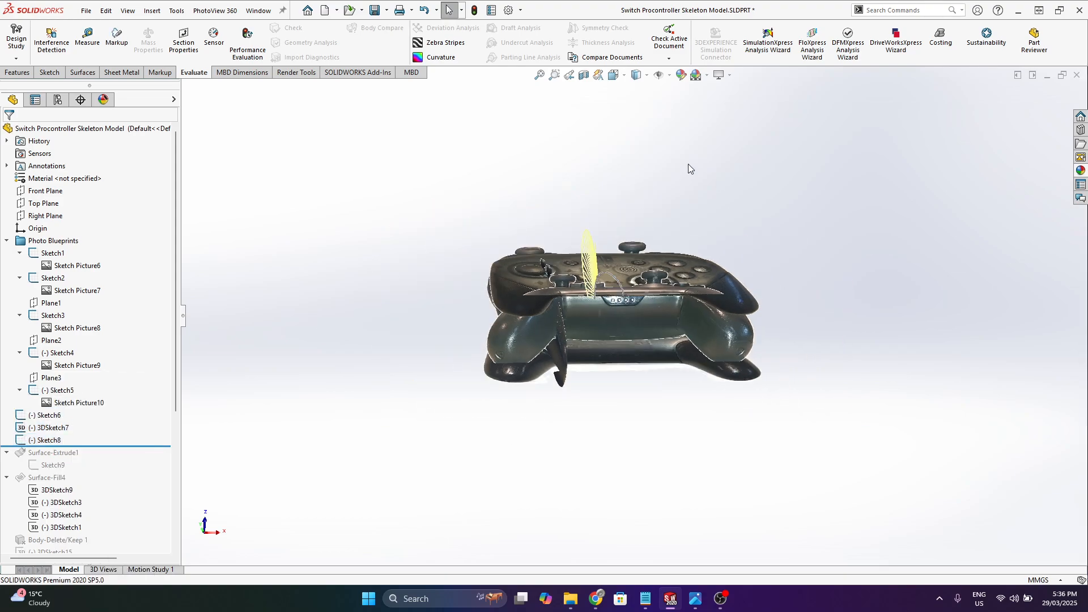
pyautogui.moveTo(687, 165)
pyautogui.mouseDown(button='middle')
pyautogui.moveTo(596, 271)
pyautogui.moveTo(736, 215)
pyautogui.moveTo(639, 165)
pyautogui.moveTo(549, 287)
pyautogui.mouseUp(button='middle')
pyautogui.scroll(-5, 597, 272)
pyautogui.click(578, 274)
pyautogui.scroll(4, 549, 287)
pyautogui.moveTo(664, 218); pyautogui.dragTo(662, 419, button='middle')
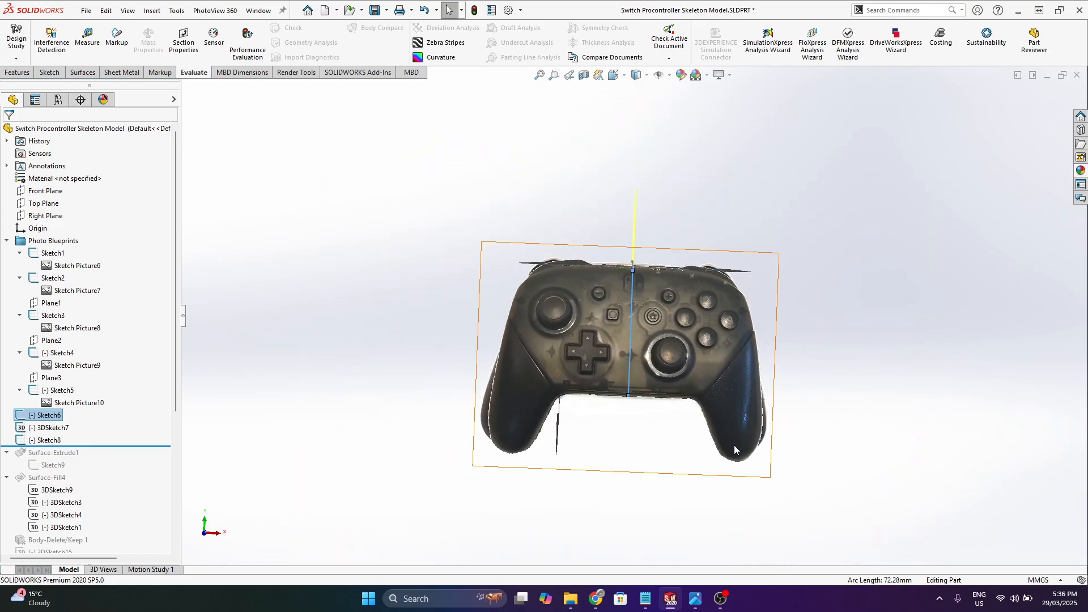
pyautogui.scroll(-3, 734, 444)
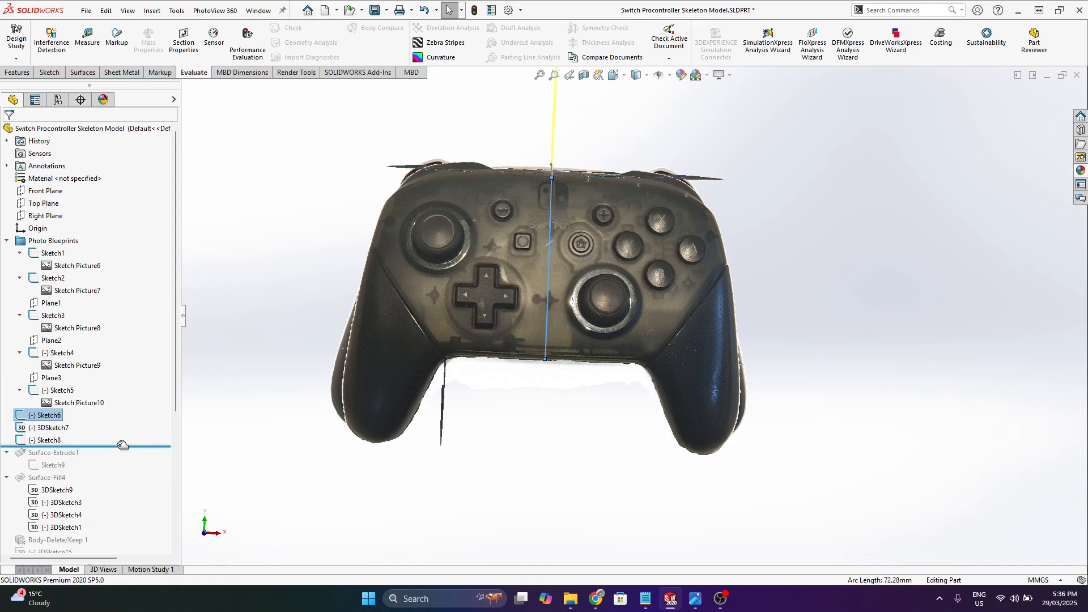
# - Roll the model forward to just after Surface-Extrude1 and highlight the extruded strip along the centreline
pyautogui.moveTo(122, 445)
pyautogui.mouseDown()
pyautogui.moveTo(85, 469)
pyautogui.moveTo(55, 463)
pyautogui.mouseUp()
pyautogui.click(65, 468)
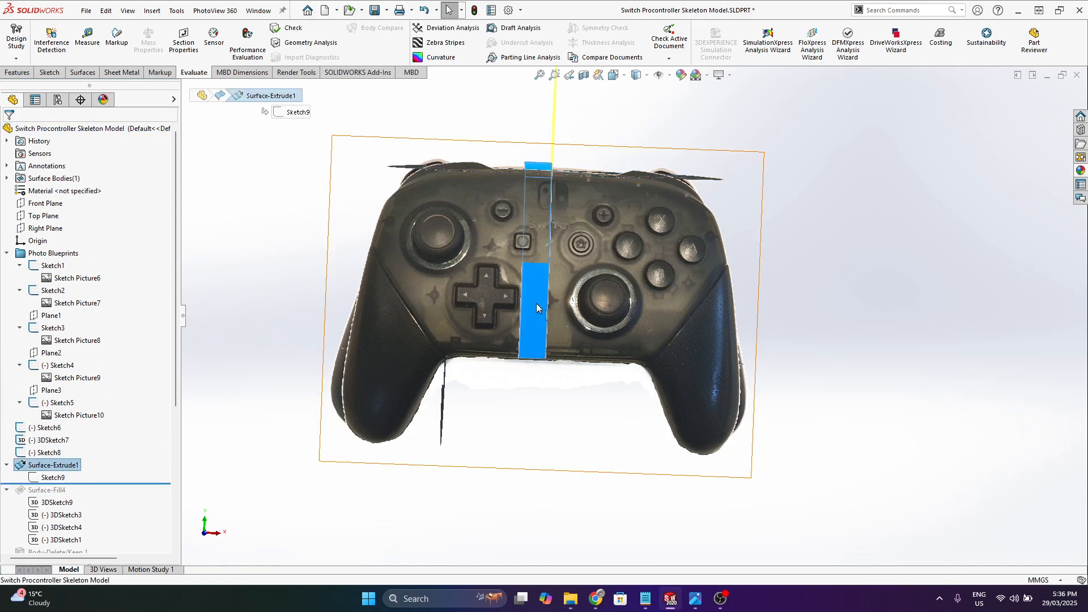
pyautogui.moveTo(532, 305)
pyautogui.mouseDown(button='middle')
pyautogui.moveTo(505, 119)
pyautogui.moveTo(536, 275)
pyautogui.mouseUp(button='middle')
# - Suppress all the blueprint photos, Sketch Picture6 through Sketch Picture10
pyautogui.click(74, 304)
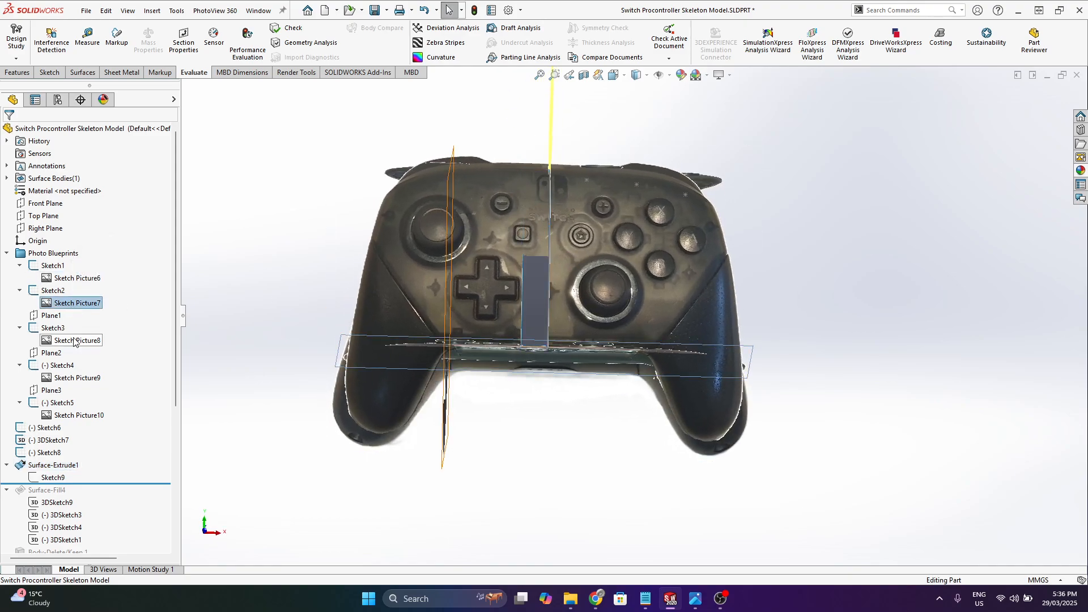
pyautogui.keyDown('ctrl'); pyautogui.click(77, 377); pyautogui.keyUp('ctrl')
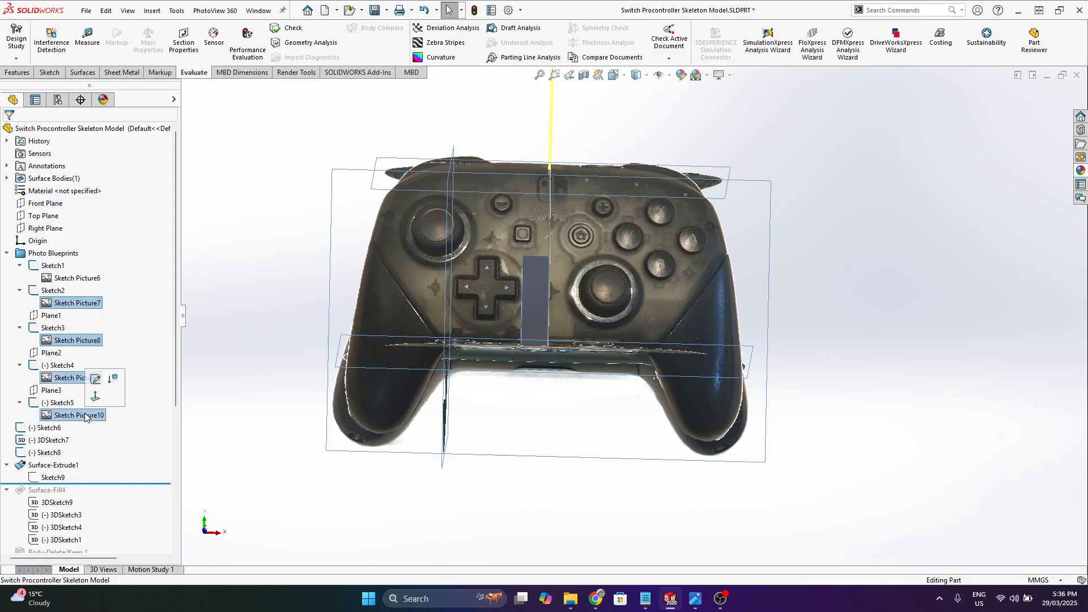
pyautogui.click(113, 377)
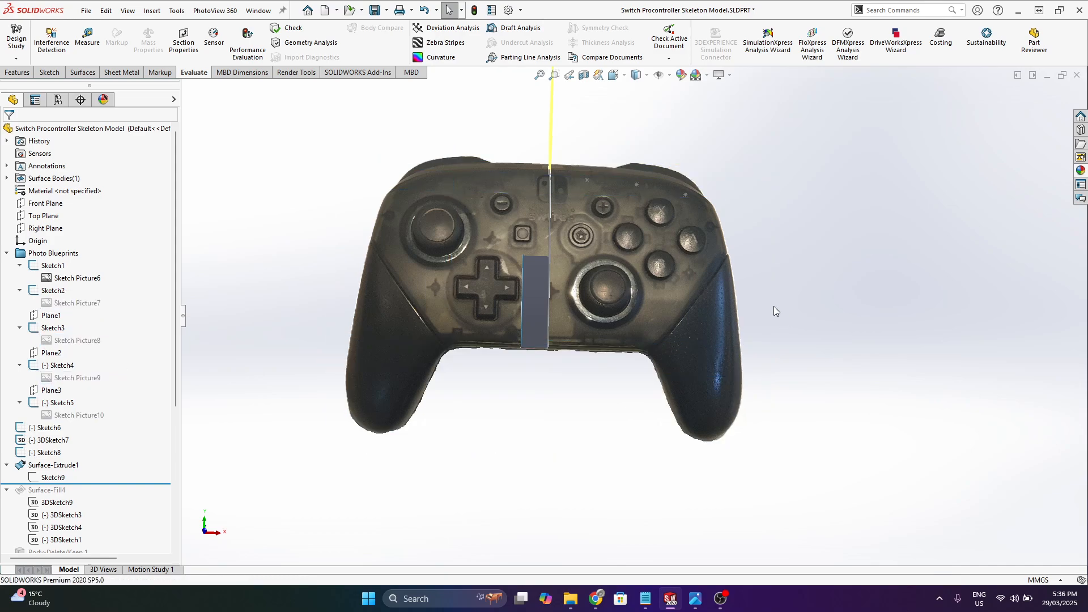
pyautogui.click(77, 277)
pyautogui.rightClick(78, 278)
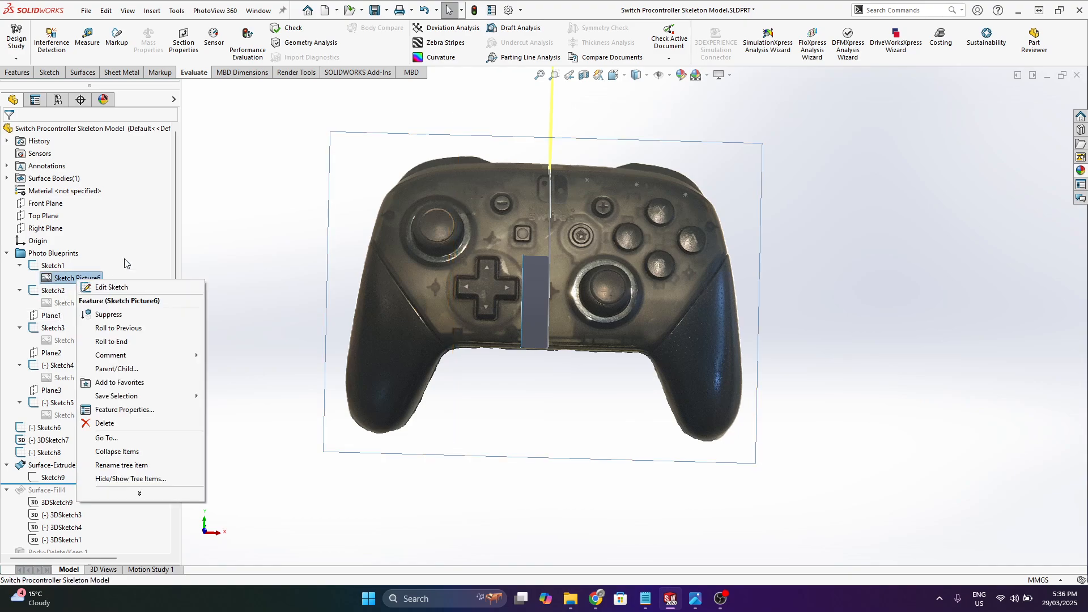
pyautogui.click(168, 267)
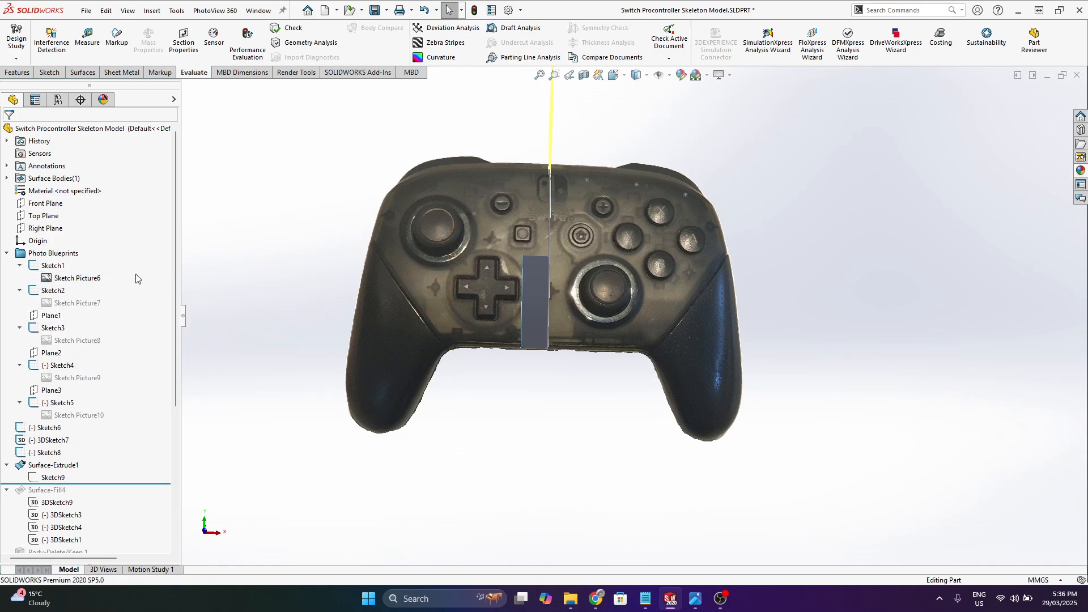
pyautogui.rightClick(91, 278)
pyautogui.click(232, 86)
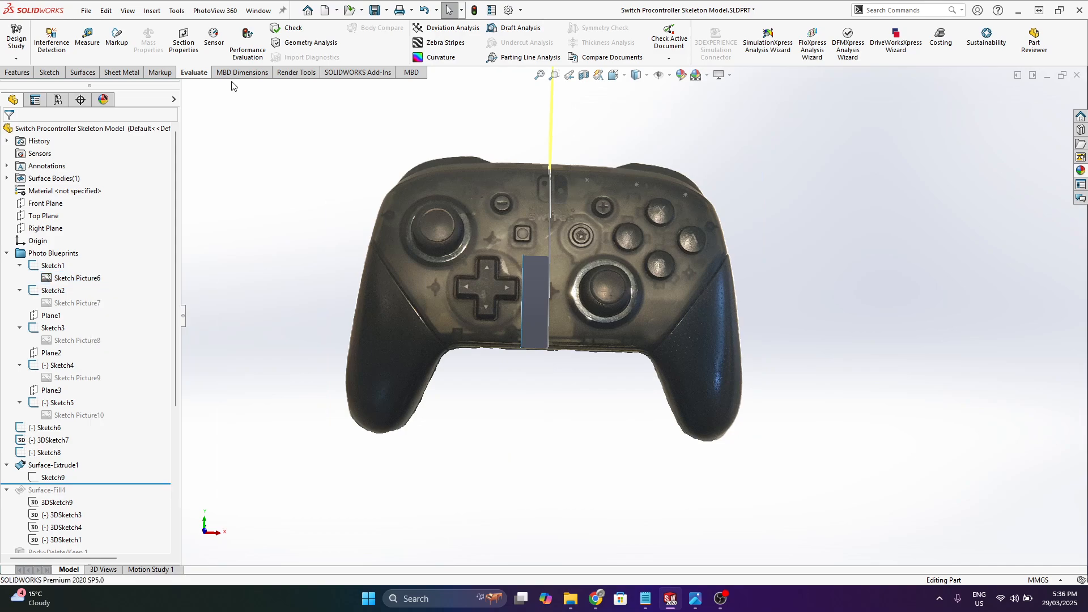
pyautogui.click(49, 73)
pyautogui.rightClick(77, 278)
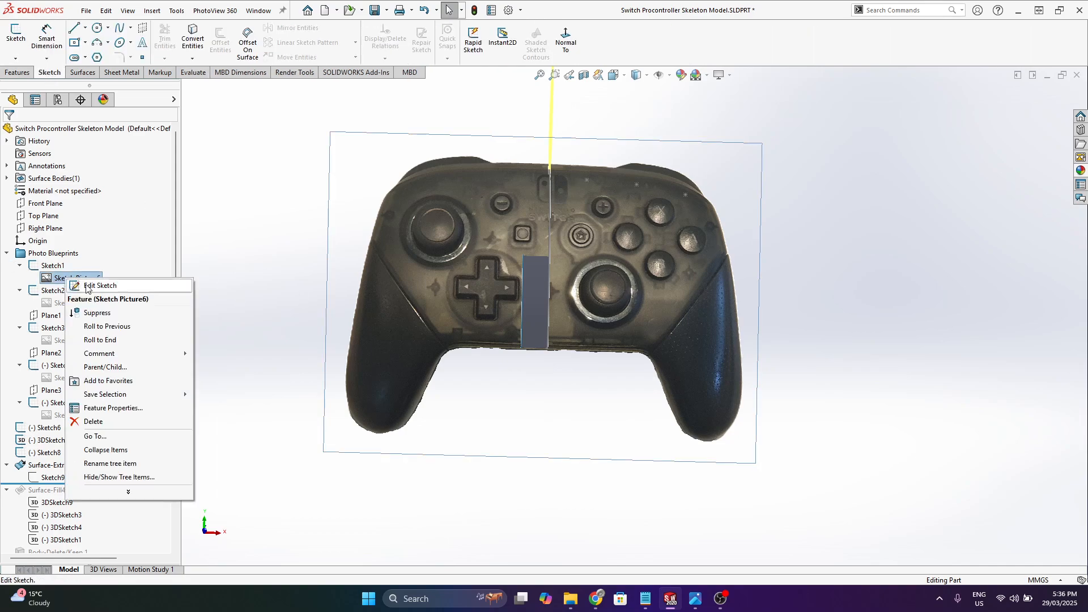
pyautogui.click(93, 314)
# - Roll the model forward to just after Surface-Fill4 and view the filled surface at an angle
pyautogui.scroll(-3, 102, 425)
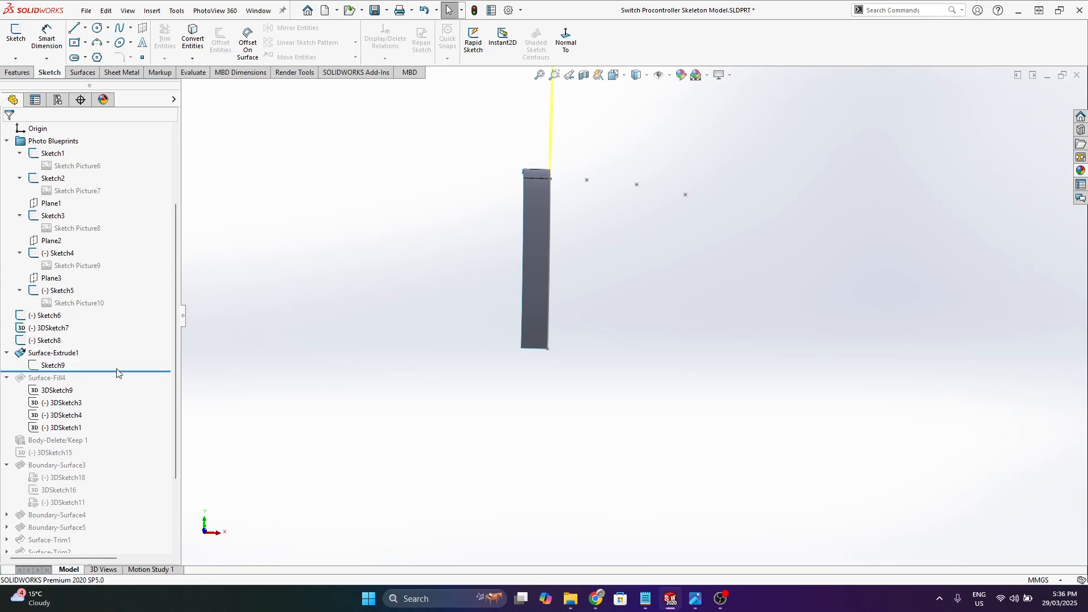
pyautogui.moveTo(140, 371); pyautogui.dragTo(141, 431)
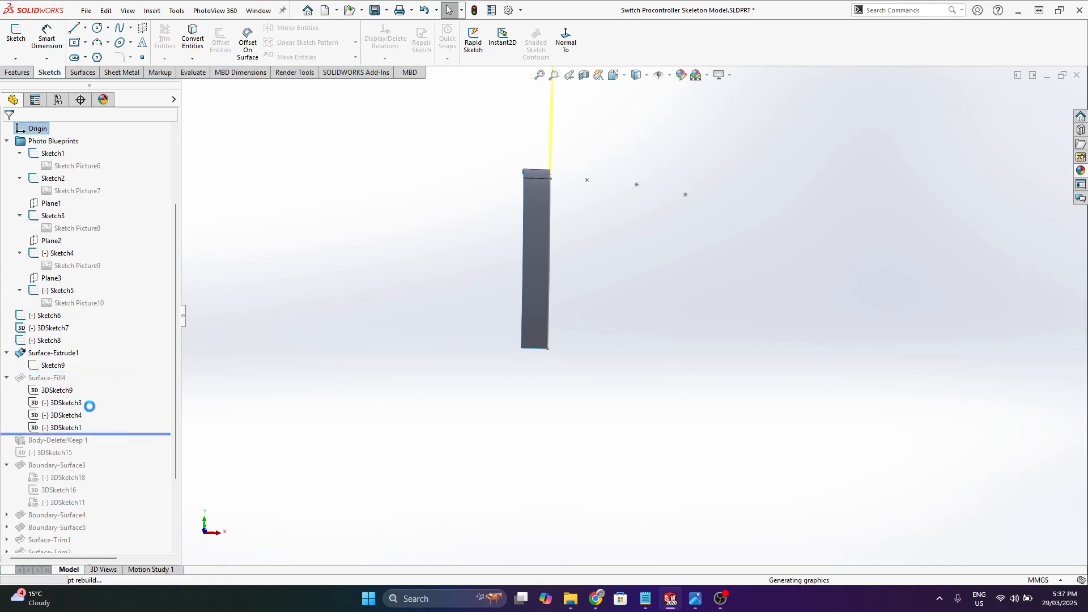
pyautogui.click(45, 377)
pyautogui.scroll(-2, 600, 261)
pyautogui.moveTo(602, 279); pyautogui.dragTo(765, 368, button='middle')
pyautogui.click(792, 413)
pyautogui.moveTo(629, 359); pyautogui.dragTo(612, 318, button='middle')
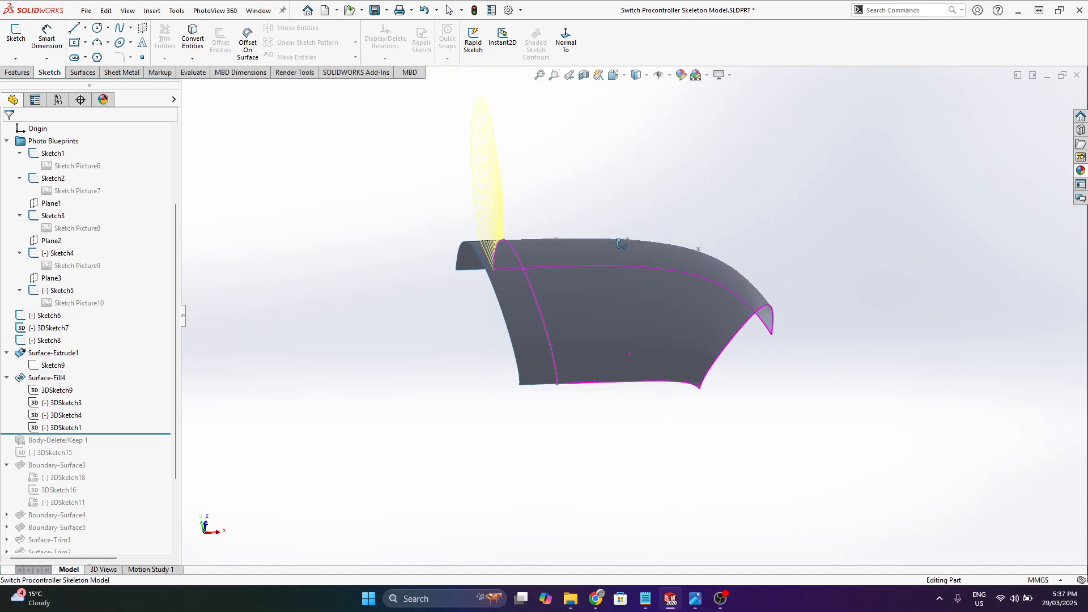
# - Show 3DSketch9, 3DSketch3, 3DSketch4 and 3DSketch1 under Surface-Fill4 and select 3DSketch9's outer edge curve
pyautogui.click(57, 390)
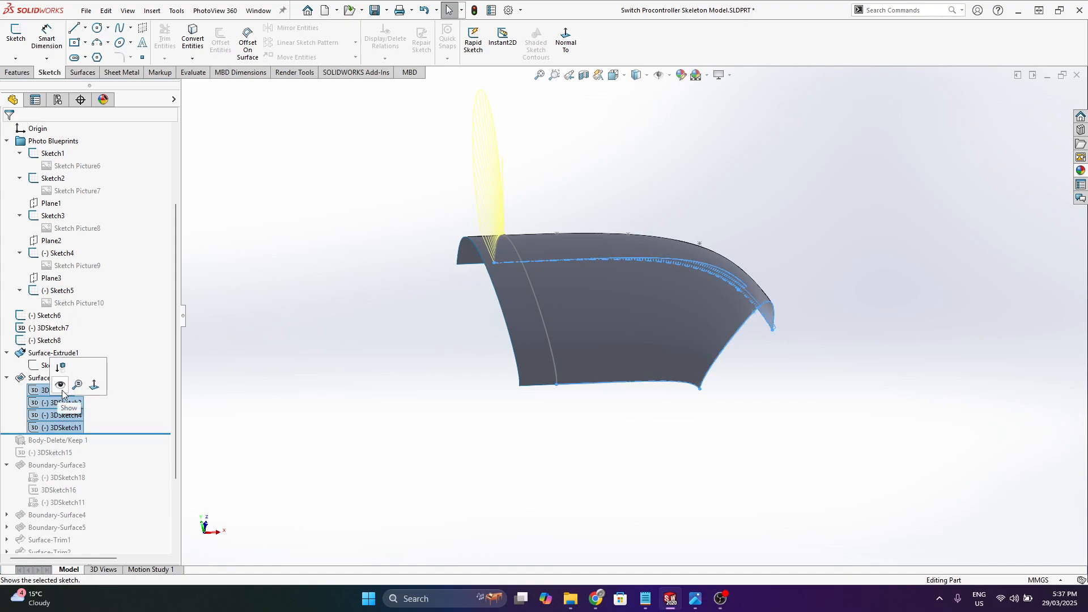
pyautogui.click(61, 387)
pyautogui.moveTo(719, 229); pyautogui.dragTo(633, 213, button='middle')
pyautogui.click(755, 281)
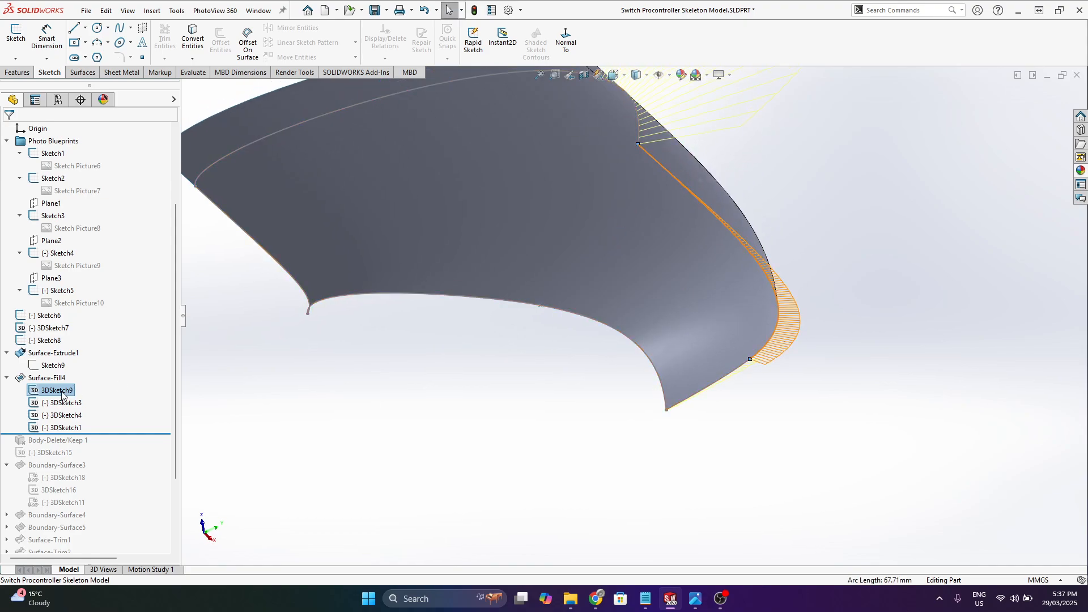
# - Examine 3DSketch9's curvature comb and the Surface-Fill4 face and its boundary curves from several sides
pyautogui.moveTo(623, 306); pyautogui.dragTo(547, 258, button='middle')
pyautogui.scroll(2, 898, 395)
pyautogui.scroll(-3, 822, 272)
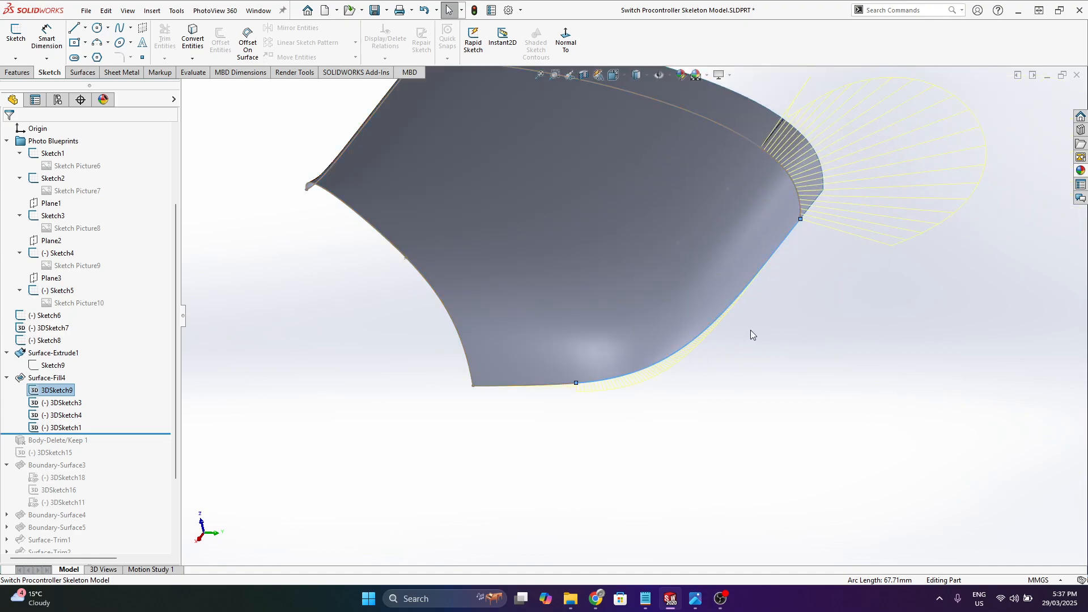
pyautogui.moveTo(645, 315); pyautogui.dragTo(668, 229, button='middle')
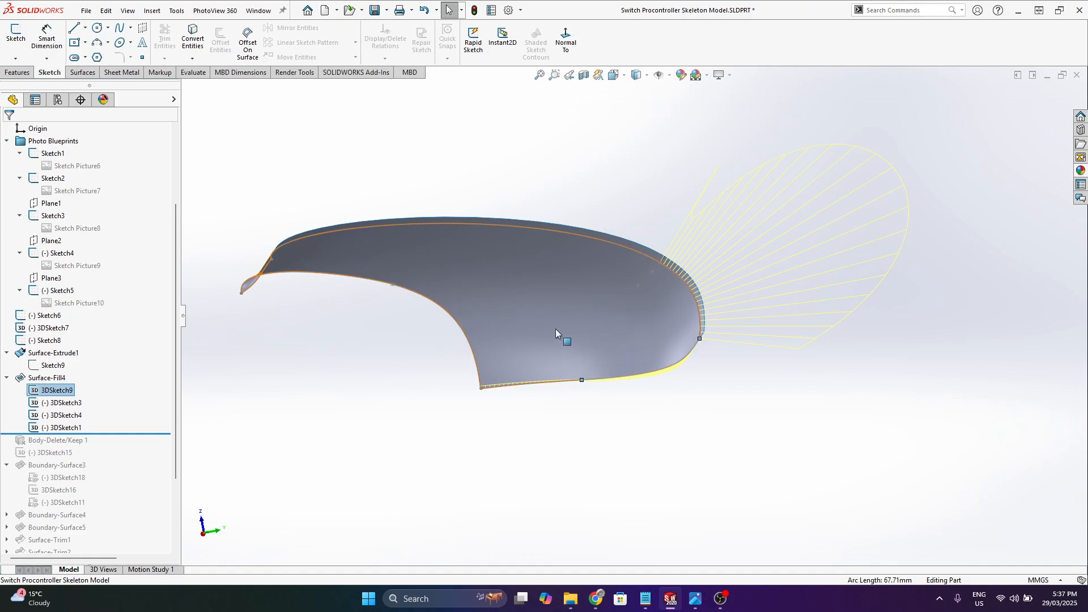
pyautogui.moveTo(555, 328); pyautogui.dragTo(486, 429, button='middle')
pyautogui.click(486, 430)
pyautogui.click(518, 295)
pyautogui.scroll(-2, 517, 289)
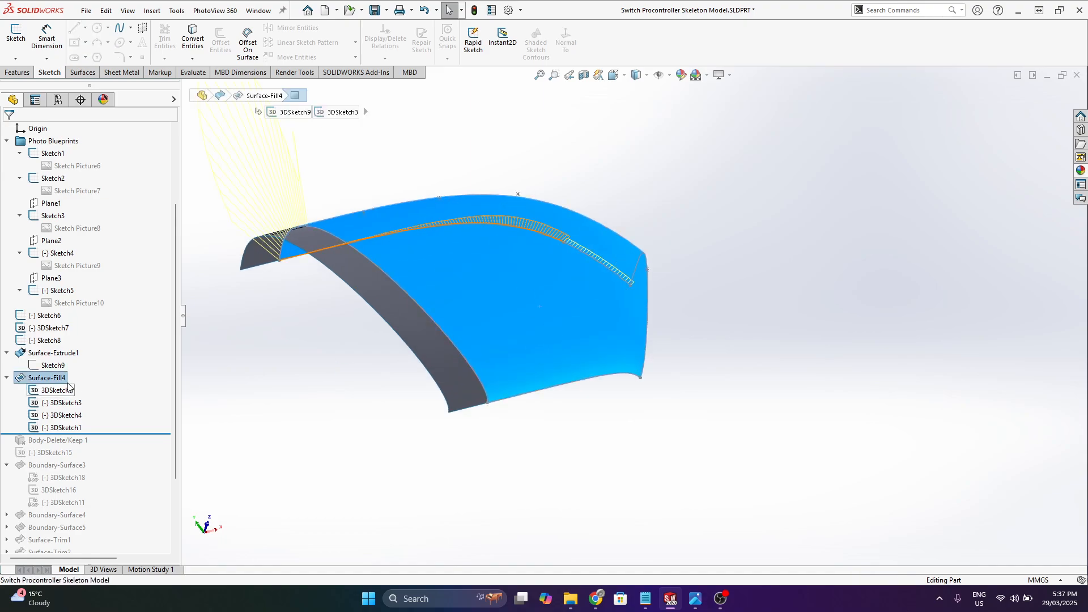
pyautogui.click(521, 451)
pyautogui.moveTo(457, 232); pyautogui.dragTo(391, 344, button='middle')
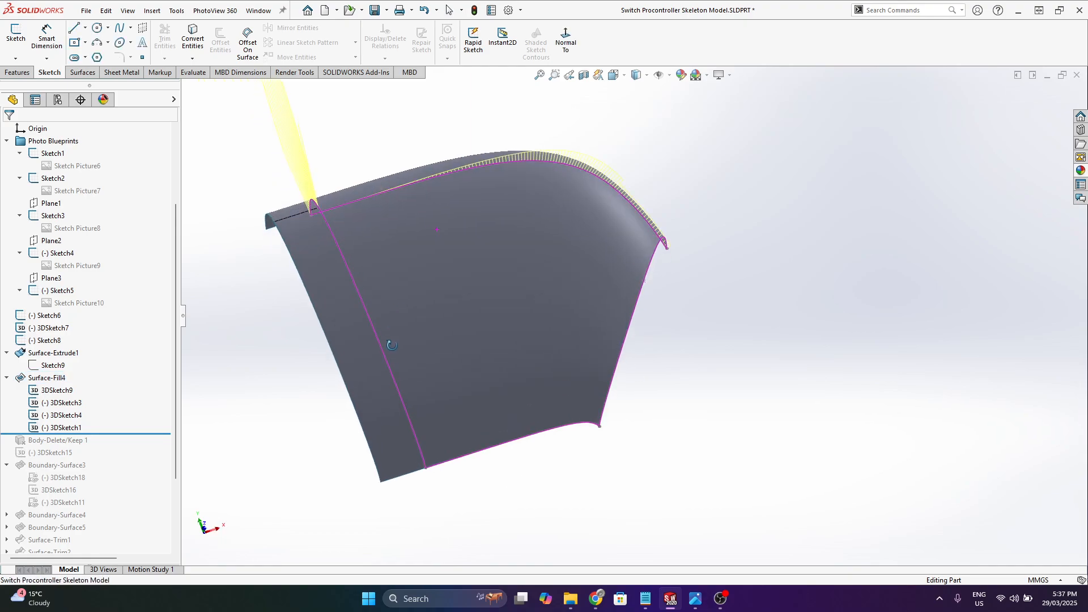
# - Turn on the Curvature display, inspect the filled surface around its inner corner, and turn the display off
pyautogui.click(188, 74)
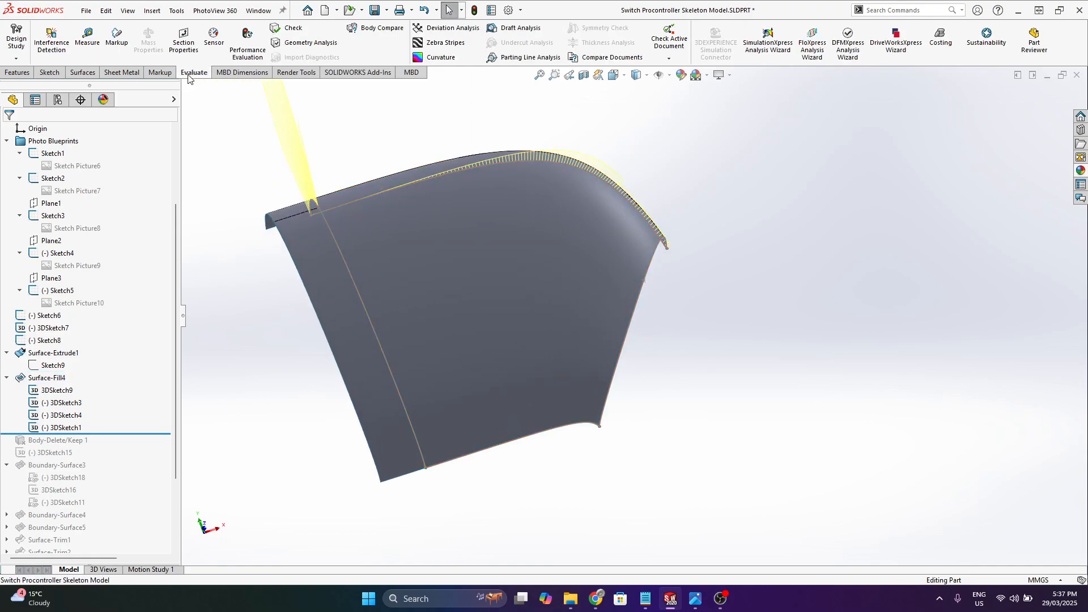
pyautogui.click(440, 57)
pyautogui.moveTo(537, 264); pyautogui.dragTo(445, 219, button='middle')
pyautogui.scroll(-10, 614, 385)
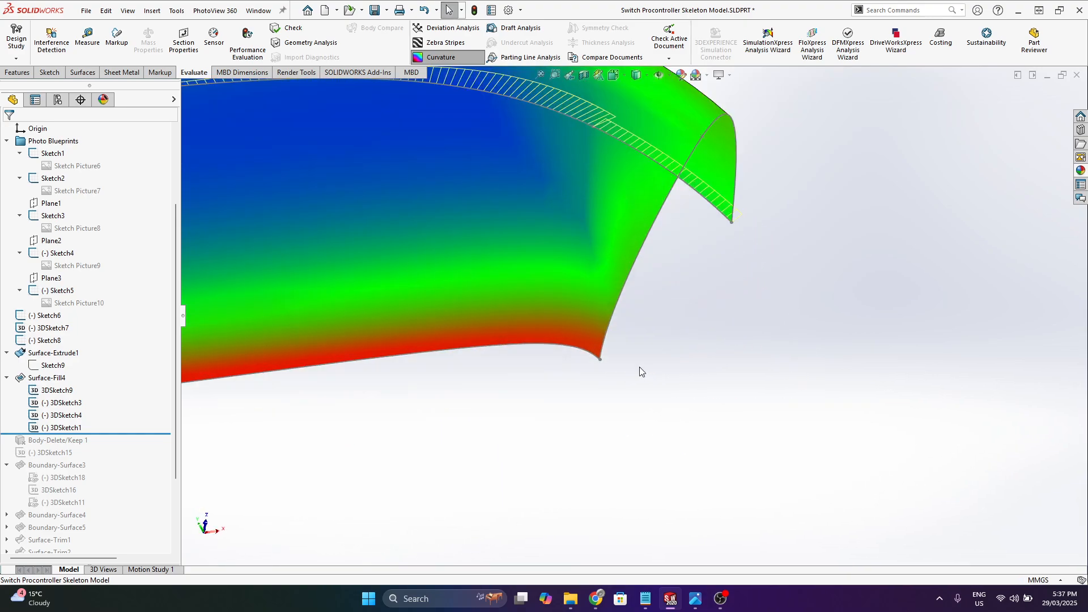
pyautogui.moveTo(582, 328)
pyautogui.mouseDown(button='middle')
pyautogui.moveTo(585, 351)
pyautogui.moveTo(578, 318)
pyautogui.moveTo(636, 224)
pyautogui.moveTo(567, 306)
pyautogui.moveTo(577, 348)
pyautogui.mouseUp(button='middle')
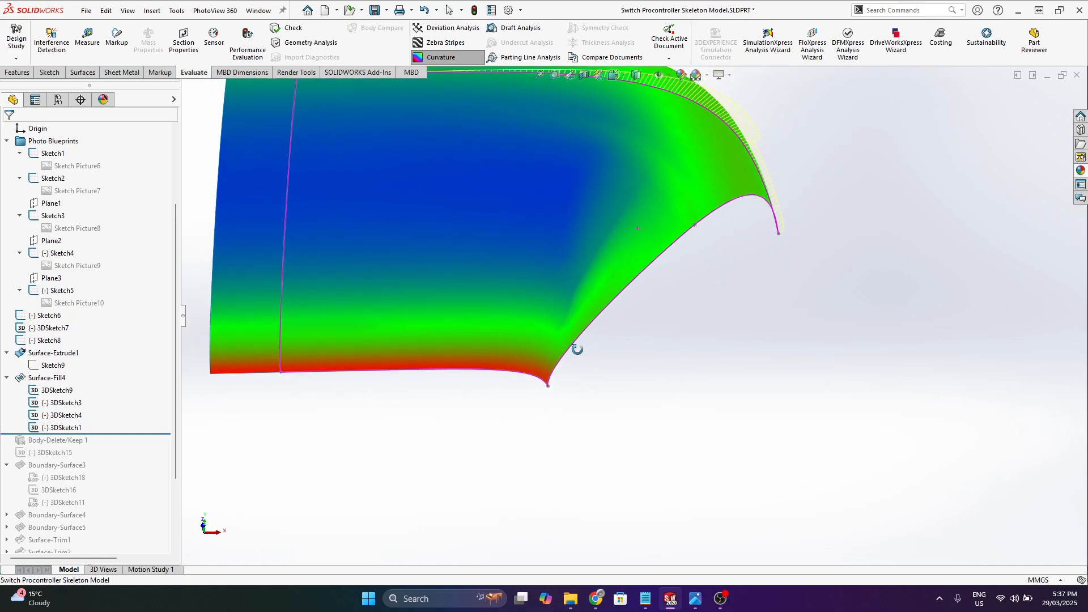
pyautogui.click(439, 57)
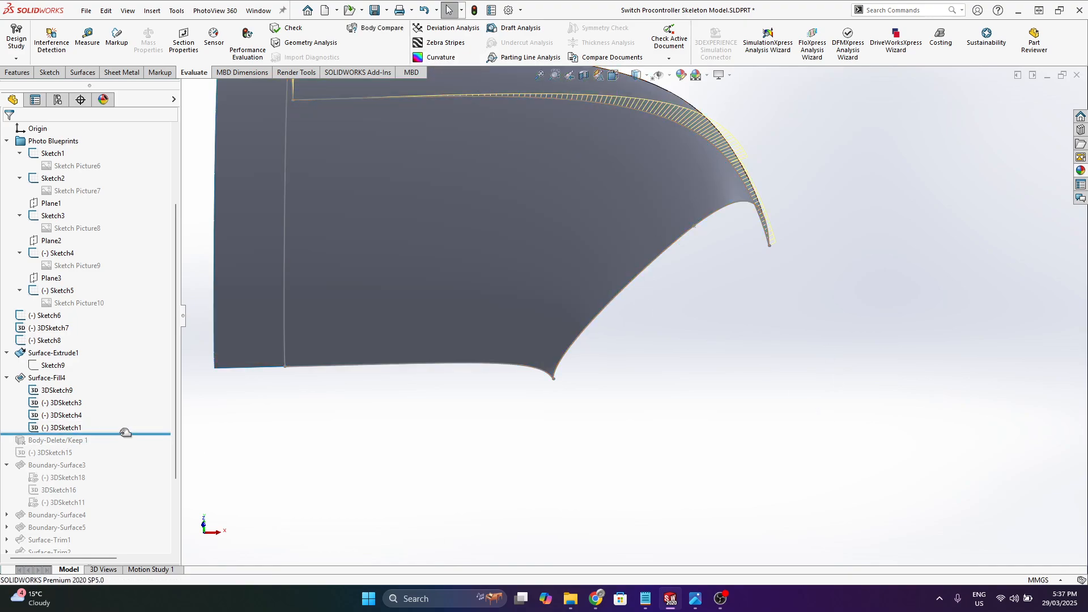
# - Roll the model forward to just after Boundary-Surface3 and view the handle surface from several angles
pyautogui.moveTo(125, 432); pyautogui.dragTo(122, 509)
pyautogui.click(62, 464)
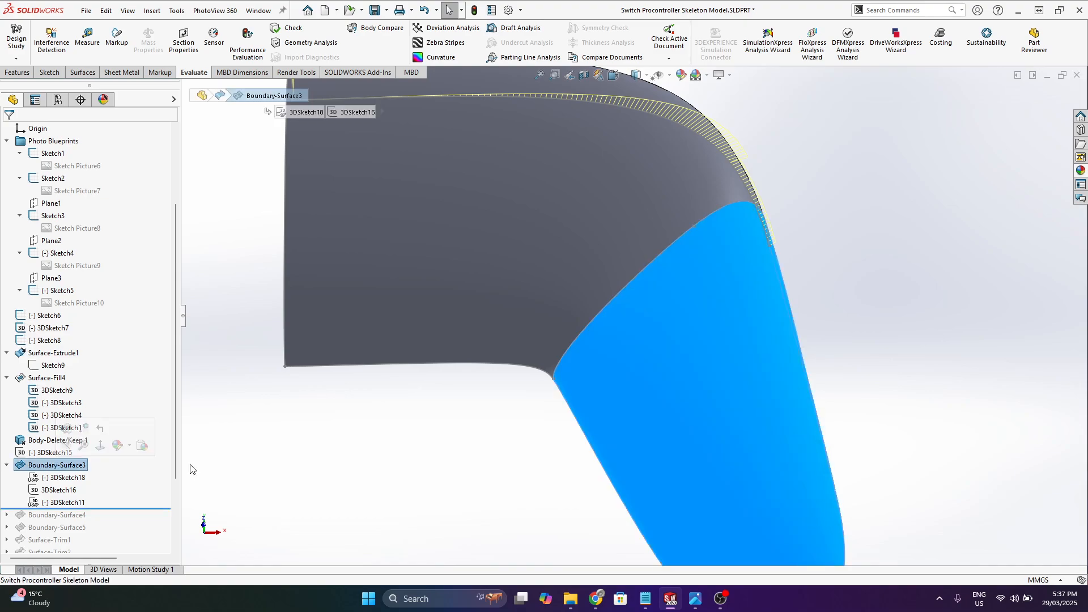
pyautogui.scroll(2, 629, 462)
pyautogui.moveTo(636, 461); pyautogui.dragTo(859, 428, button='middle')
pyautogui.click(860, 430)
pyautogui.scroll(2, 711, 468)
pyautogui.scroll(-3, 711, 469)
pyautogui.moveTo(615, 370); pyautogui.dragTo(599, 329, button='middle')
pyautogui.click(627, 323)
pyautogui.press('Escape')
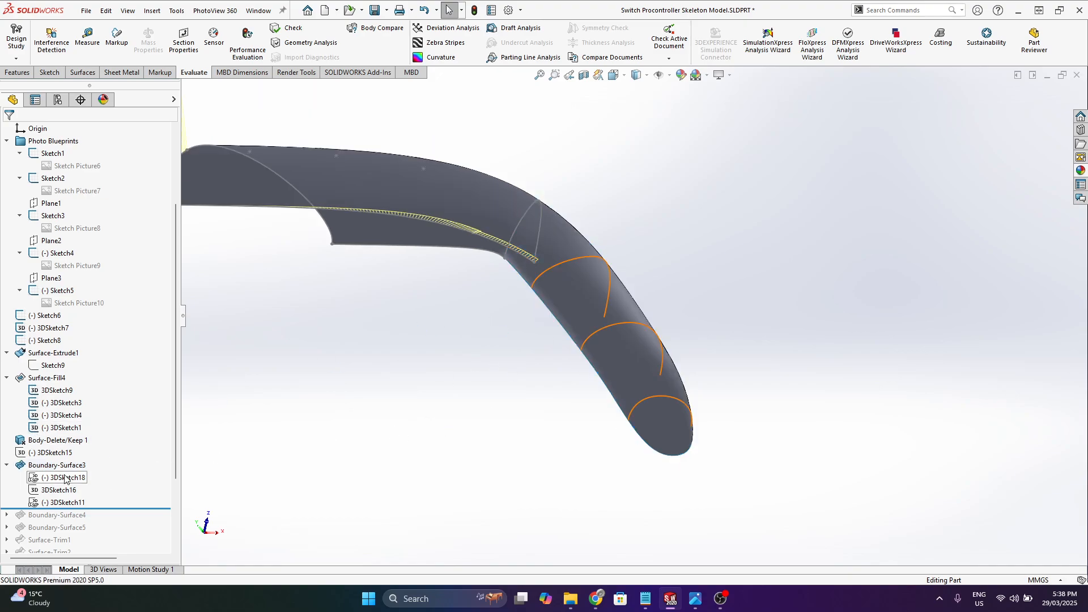
# - Show 3DSketch18, 3DSketch16 and 3DSketch11, the sketches behind Boundary-Surface3
pyautogui.keyDown('ctrl'); pyautogui.click(61, 490); pyautogui.keyUp('ctrl')
pyautogui.rightClick(63, 503)
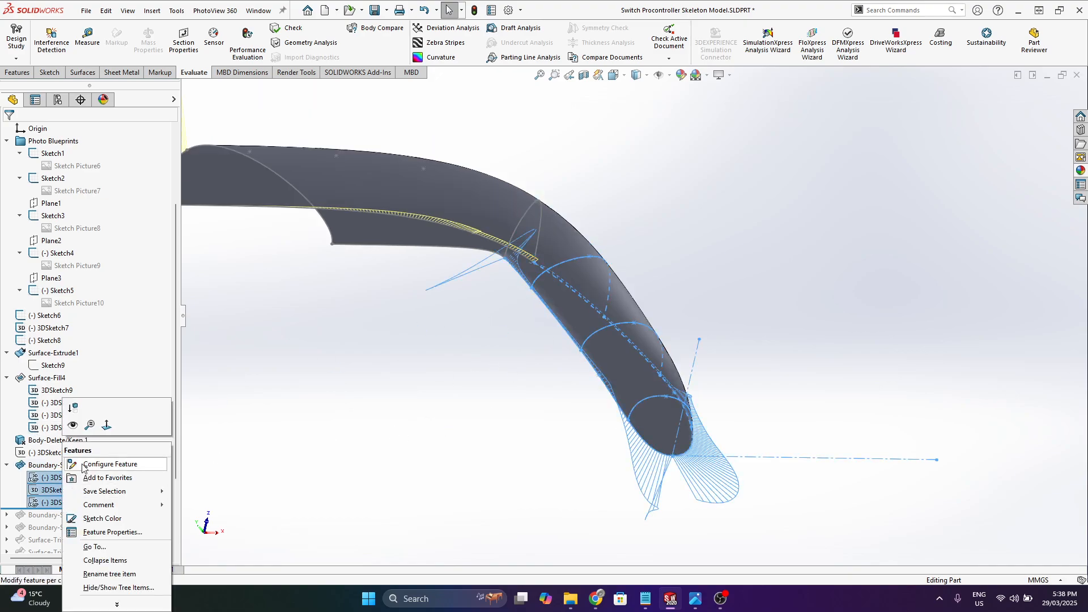
pyautogui.click(73, 426)
pyautogui.moveTo(590, 356); pyautogui.dragTo(557, 318, button='middle')
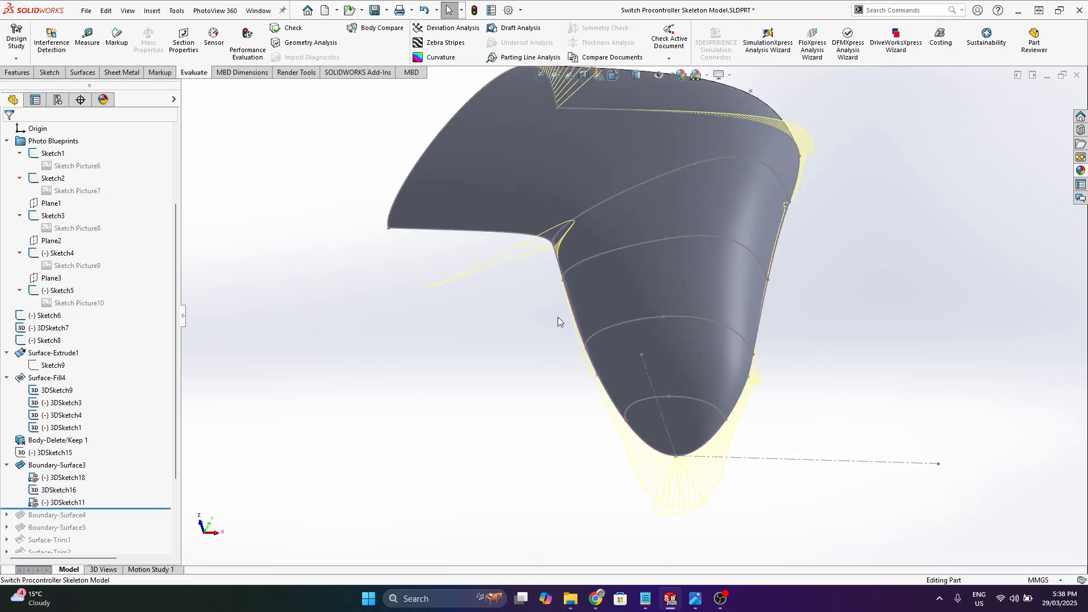
# - Examine the handle's edge curves, curvature combs and section profiles from all sides, including 3DSketch18's profile nearest the tip
pyautogui.scroll(-2, 810, 281)
pyautogui.moveTo(641, 338); pyautogui.dragTo(679, 366, button='middle')
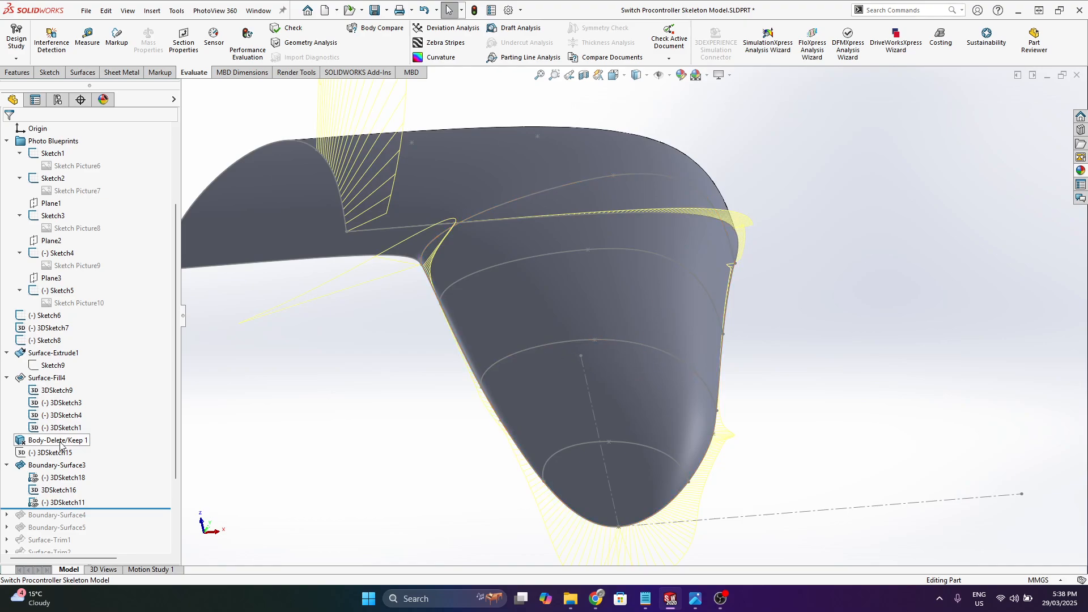
pyautogui.moveTo(583, 340); pyautogui.dragTo(695, 366, button='middle')
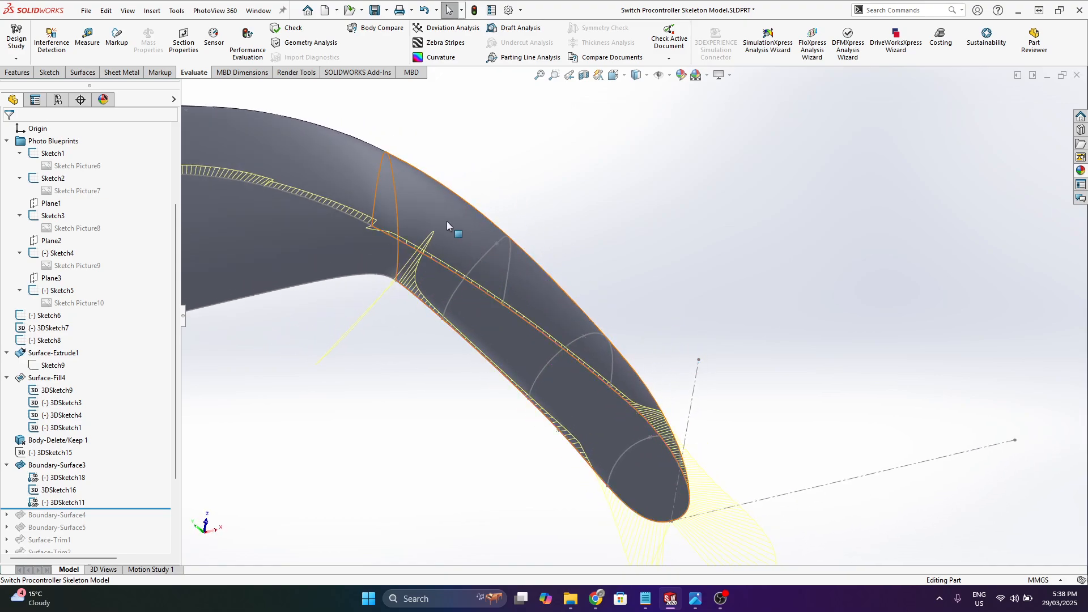
pyautogui.moveTo(614, 373); pyautogui.dragTo(535, 310, button='middle')
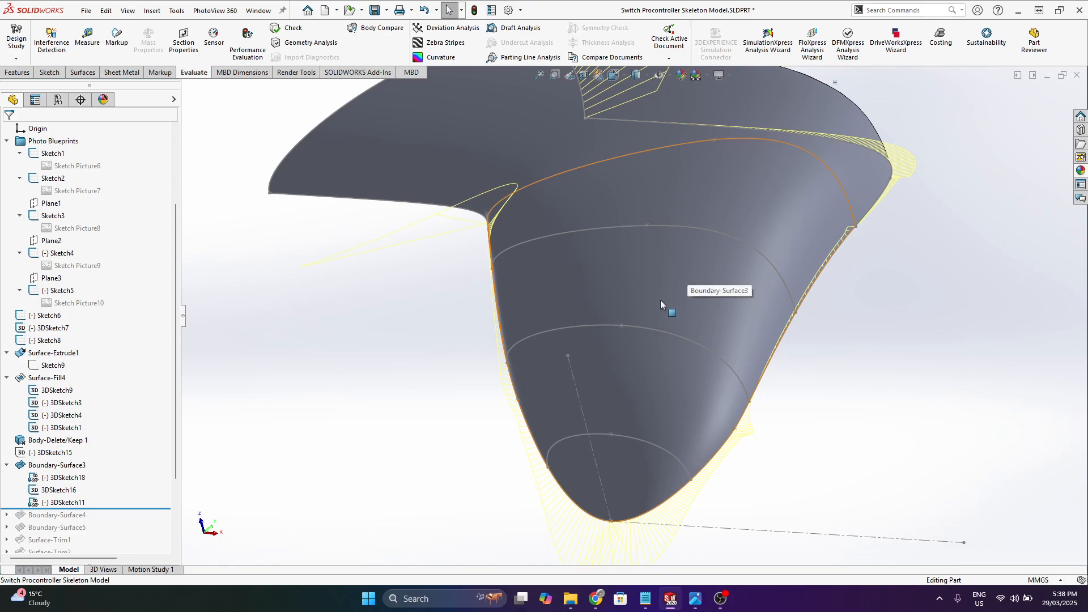
pyautogui.moveTo(661, 300); pyautogui.dragTo(520, 270, button='middle')
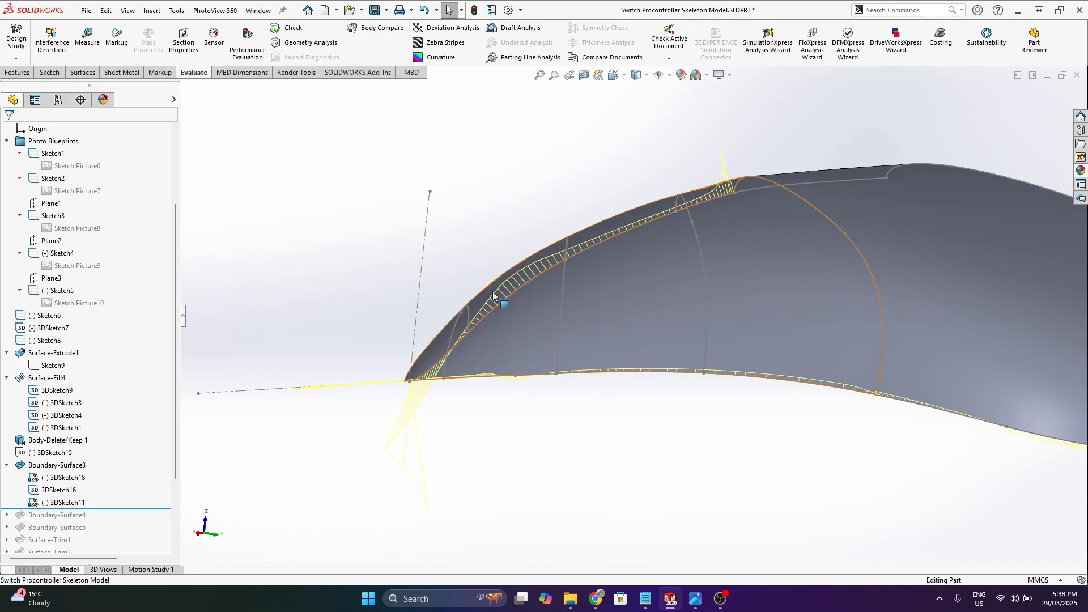
pyautogui.moveTo(511, 270); pyautogui.dragTo(508, 350, button='middle')
pyautogui.click(456, 336)
pyautogui.scroll(3, 638, 321)
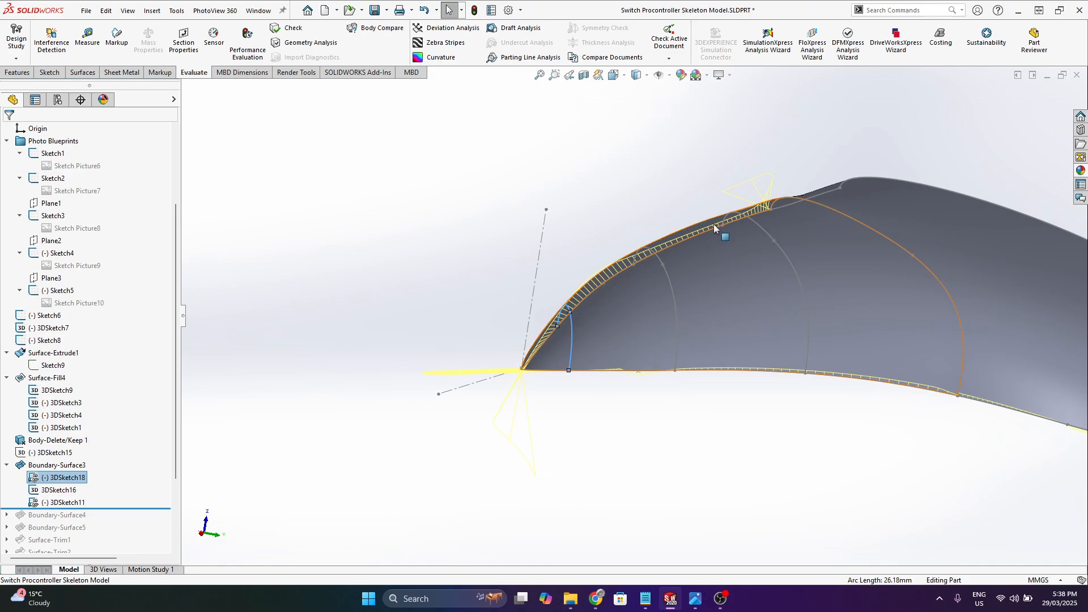
pyautogui.moveTo(713, 223); pyautogui.dragTo(844, 371, button='middle')
pyautogui.moveTo(576, 210); pyautogui.dragTo(515, 270, button='middle')
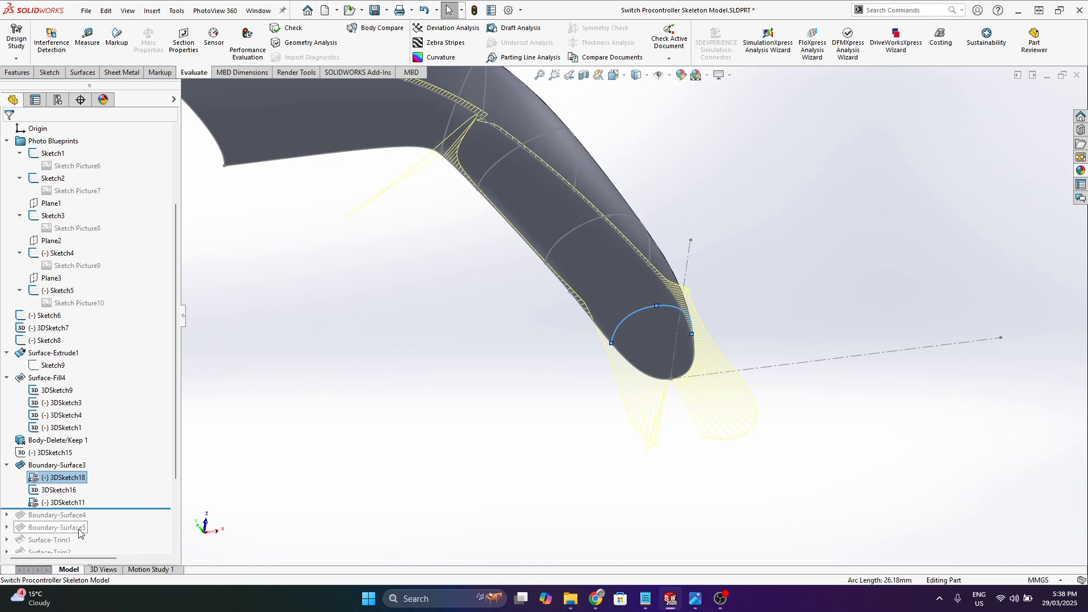
# - Roll the model forward to just after Boundary-Surface5 and examine the Boundary-Surface4 and Boundary-Surface5 faces from several angles
pyautogui.scroll(-1, 98, 498)
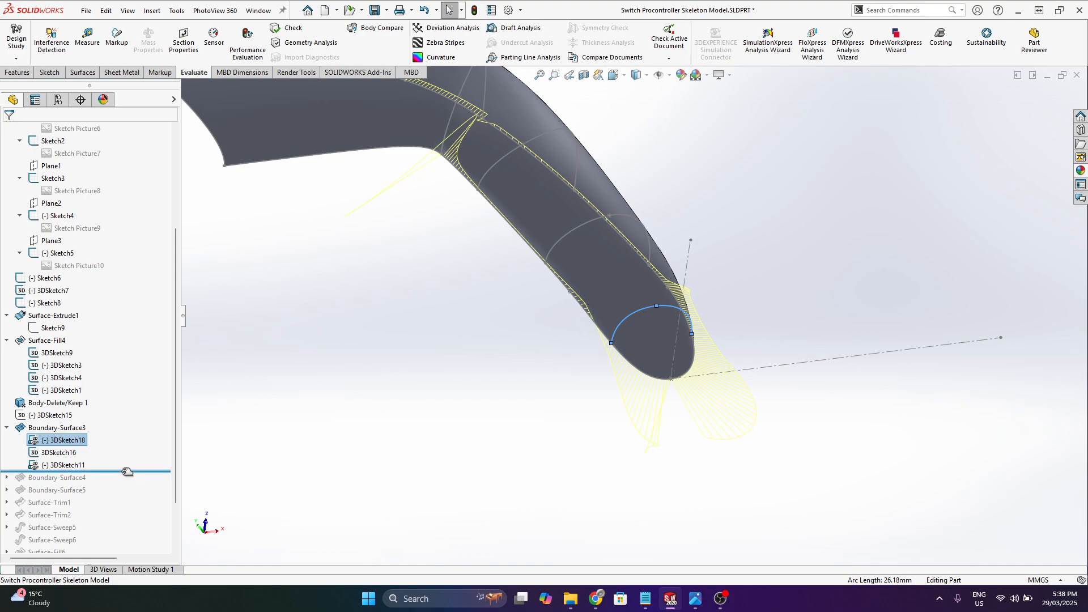
pyautogui.moveTo(127, 471); pyautogui.dragTo(119, 494)
pyautogui.moveTo(598, 230); pyautogui.dragTo(560, 359, button='middle')
pyautogui.click(533, 311)
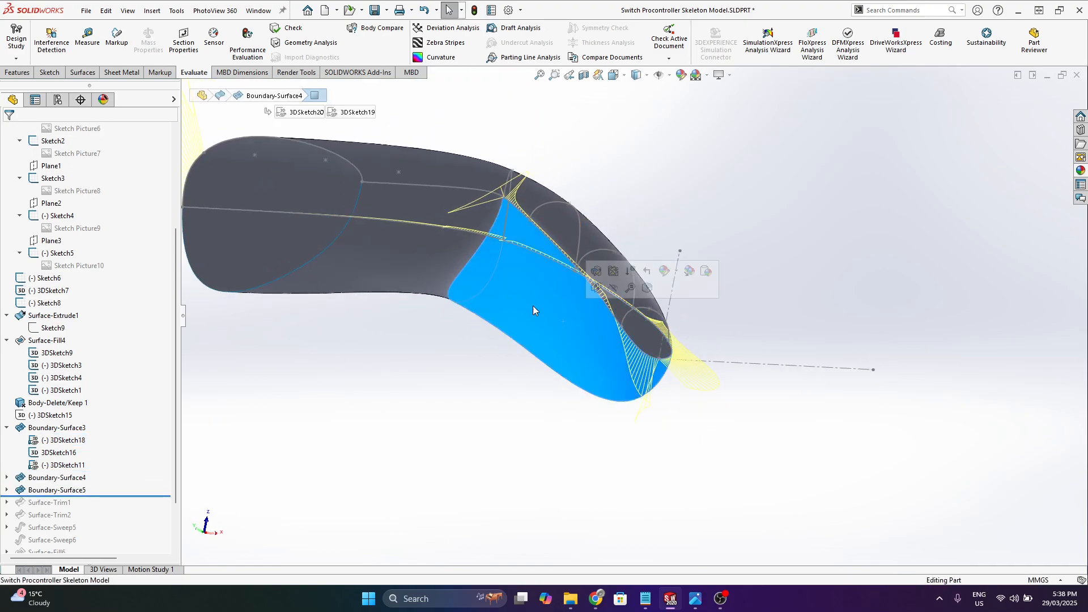
pyautogui.click(390, 259)
pyautogui.moveTo(389, 259); pyautogui.dragTo(367, 309, button='middle')
pyautogui.scroll(3, 518, 243)
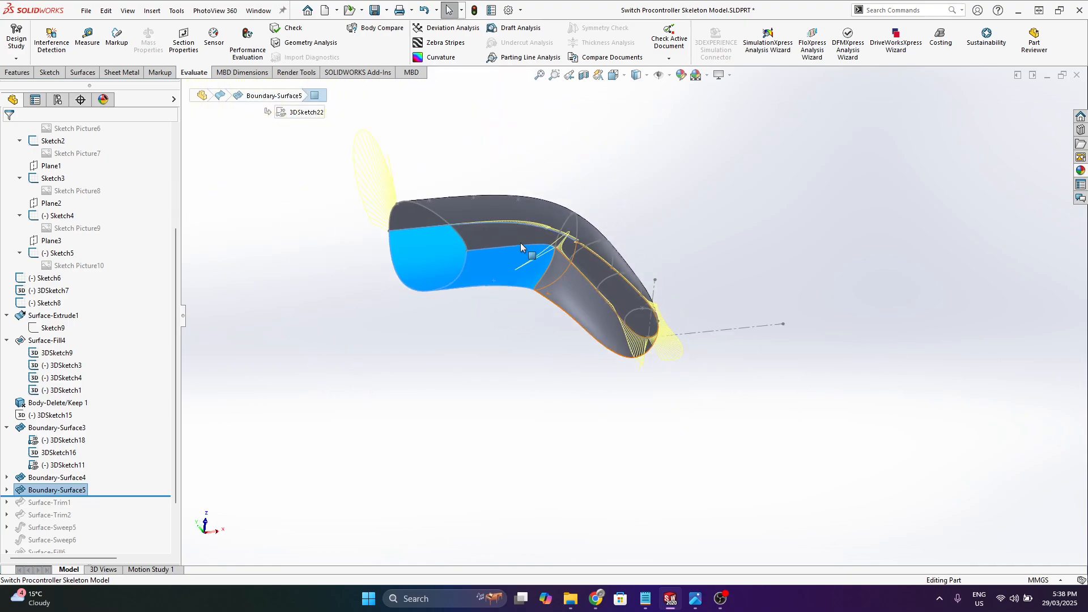
pyautogui.scroll(-2, 445, 220)
pyautogui.moveTo(620, 180); pyautogui.dragTo(599, 336, button='middle')
pyautogui.moveTo(644, 218); pyautogui.dragTo(547, 335, button='middle')
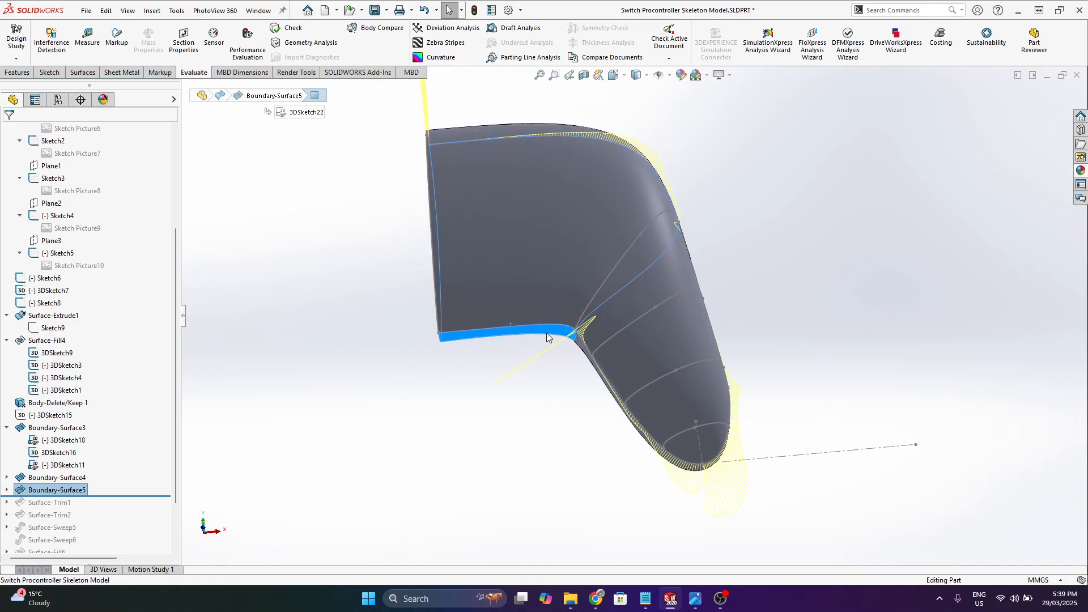
# - Roll the model forward to just after Surface-Sweep6 and view the trimmed and swept surfaces
pyautogui.scroll(-1, 102, 476)
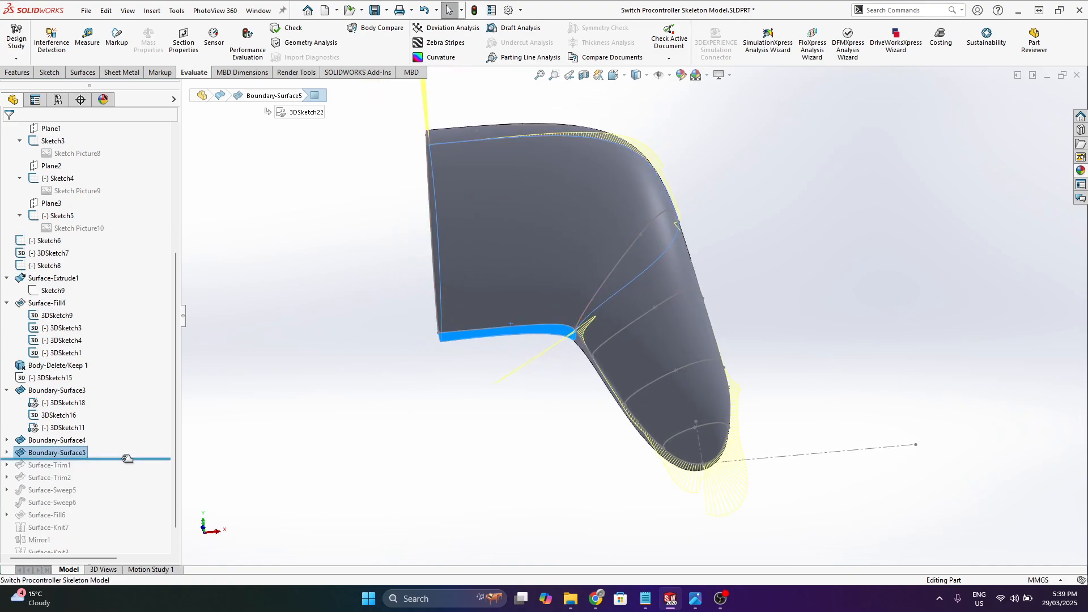
pyautogui.moveTo(127, 458); pyautogui.dragTo(124, 503)
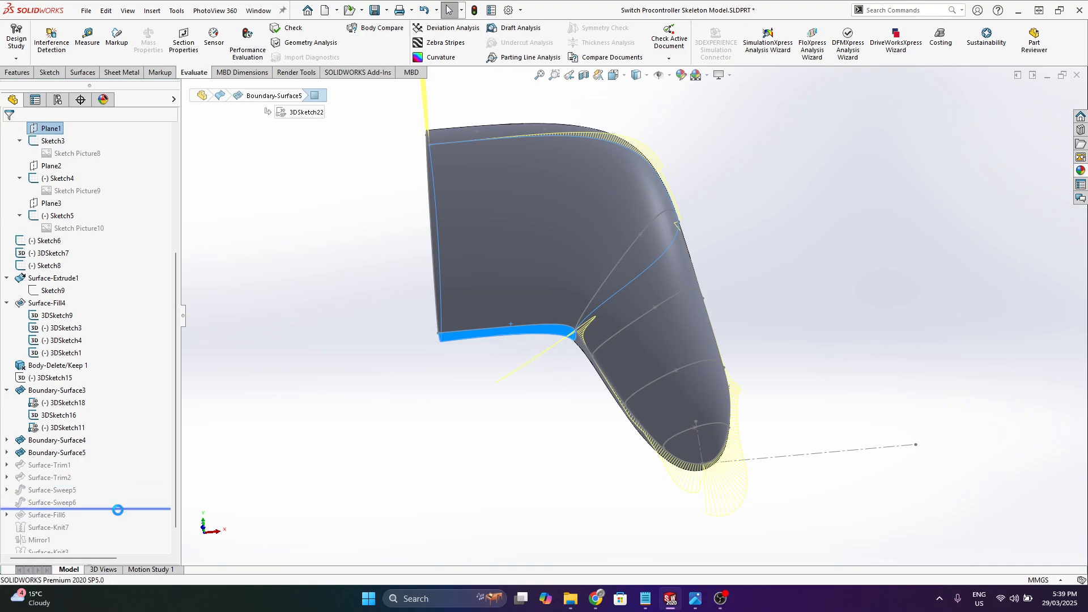
pyautogui.moveTo(601, 293); pyautogui.dragTo(600, 338, button='middle')
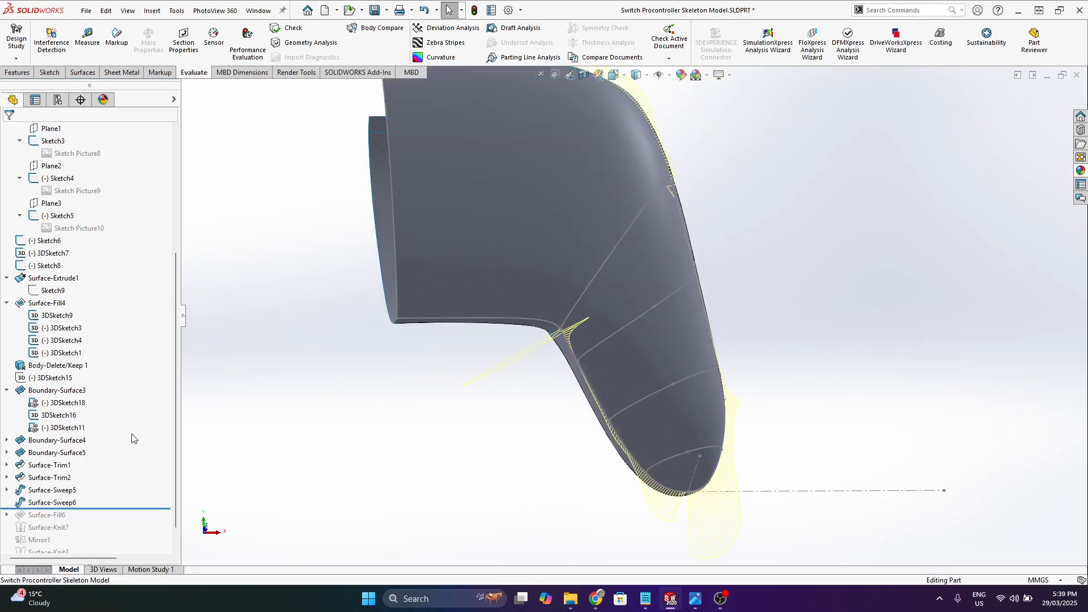
# - Roll the model forward to the end of the tree, past Thicken1, and view the whole mirrored controller body
pyautogui.scroll(-1, 117, 458)
pyautogui.moveTo(117, 483); pyautogui.dragTo(118, 545)
pyautogui.scroll(2, 608, 281)
pyautogui.moveTo(541, 189); pyautogui.dragTo(569, 308, button='middle')
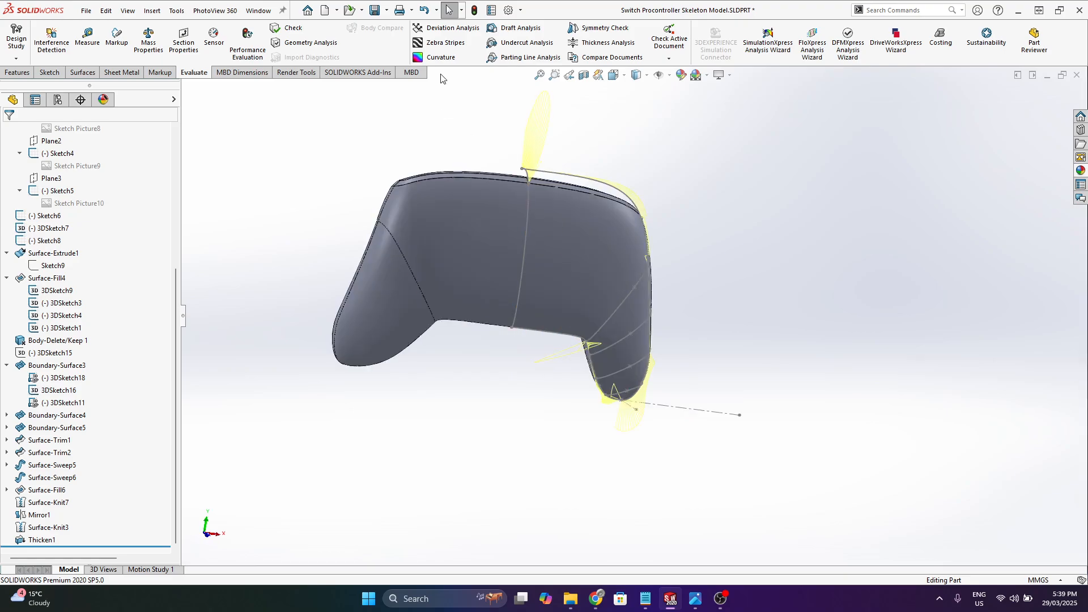
# - Turn on horizontal Zebra Stripes, inspect the flow across the handle and body blends from several angles, and turn the stripes off
pyautogui.click(442, 43)
pyautogui.scroll(3, 586, 280)
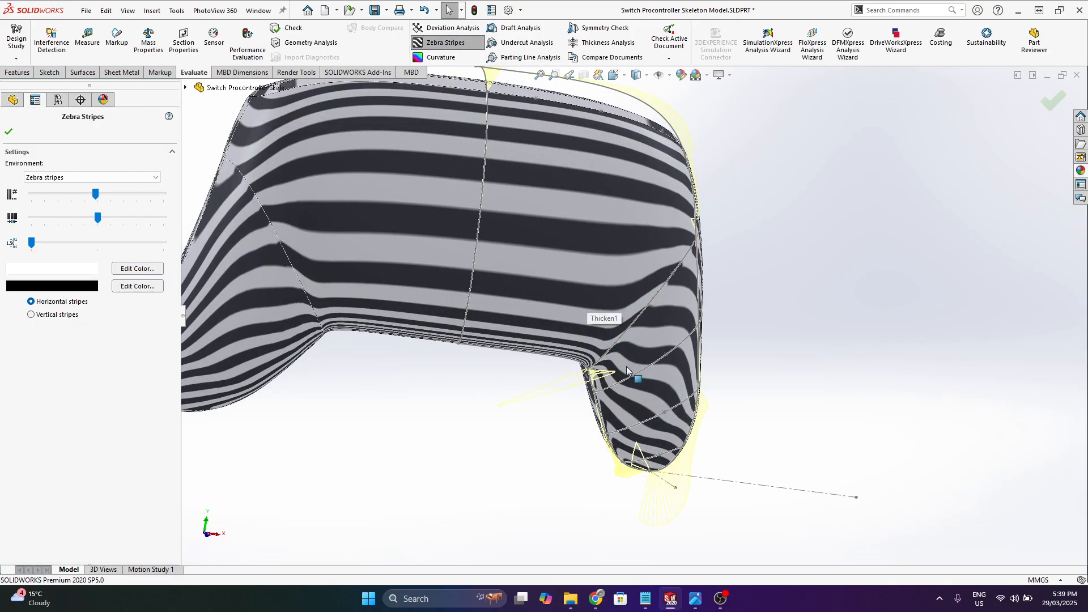
pyautogui.press('Return')
pyautogui.scroll(-5, 633, 318)
pyautogui.scroll(8, 617, 347)
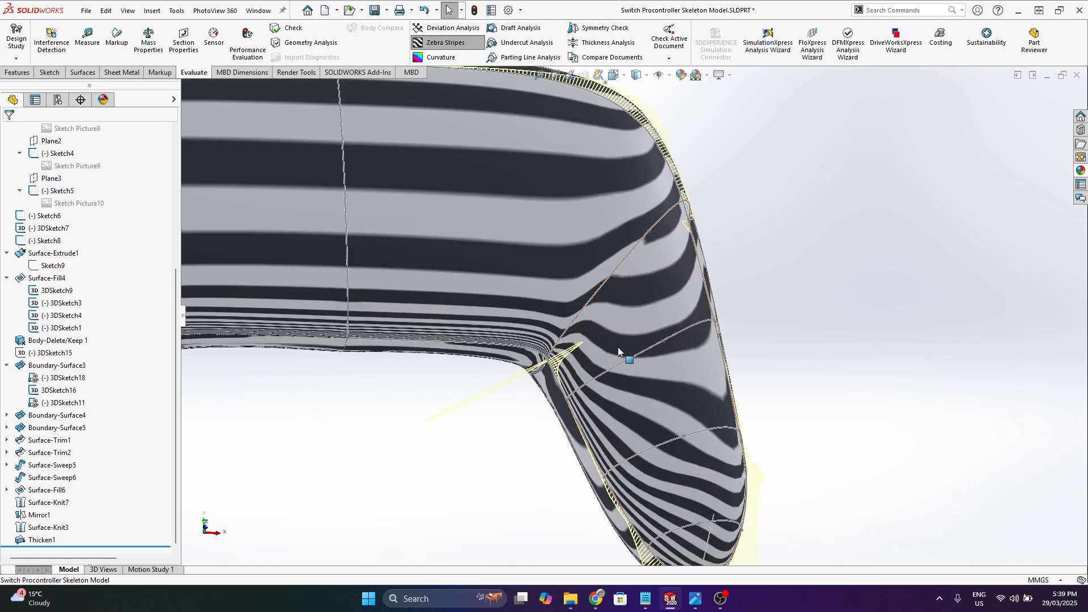
pyautogui.moveTo(661, 445); pyautogui.dragTo(662, 383, button='middle')
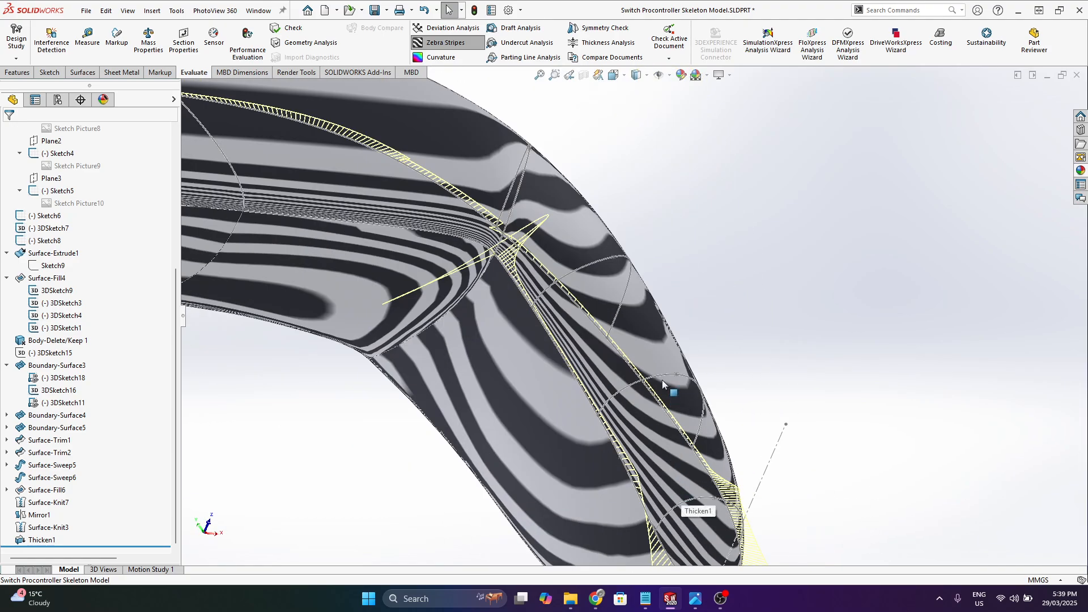
pyautogui.moveTo(684, 419); pyautogui.dragTo(730, 460, button='middle')
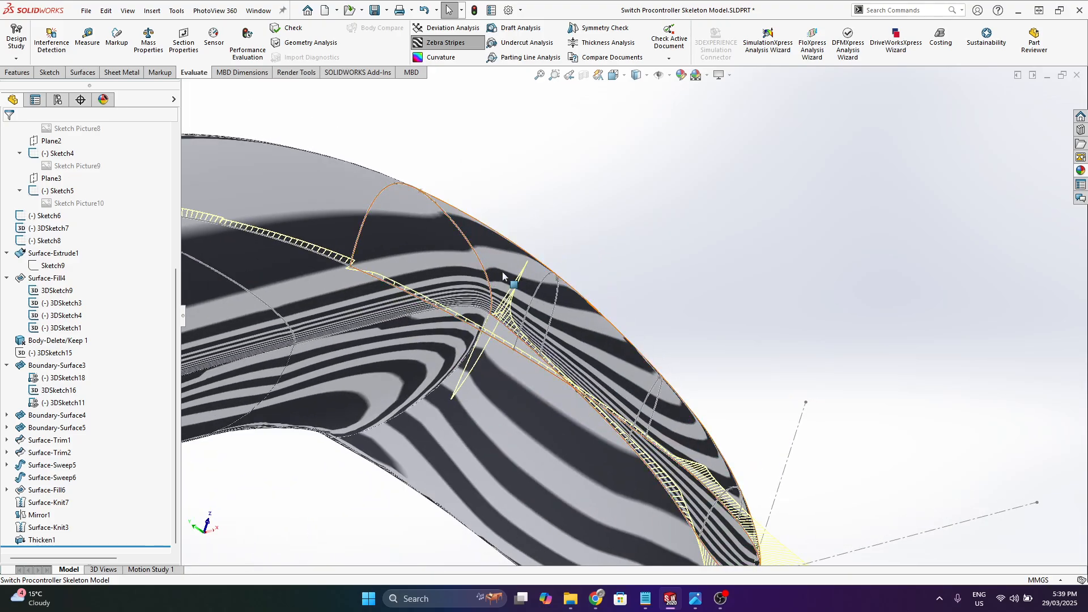
pyautogui.scroll(3, 492, 278)
pyautogui.moveTo(484, 285); pyautogui.dragTo(603, 257, button='middle')
pyautogui.scroll(5, 601, 249)
pyautogui.click(448, 42)
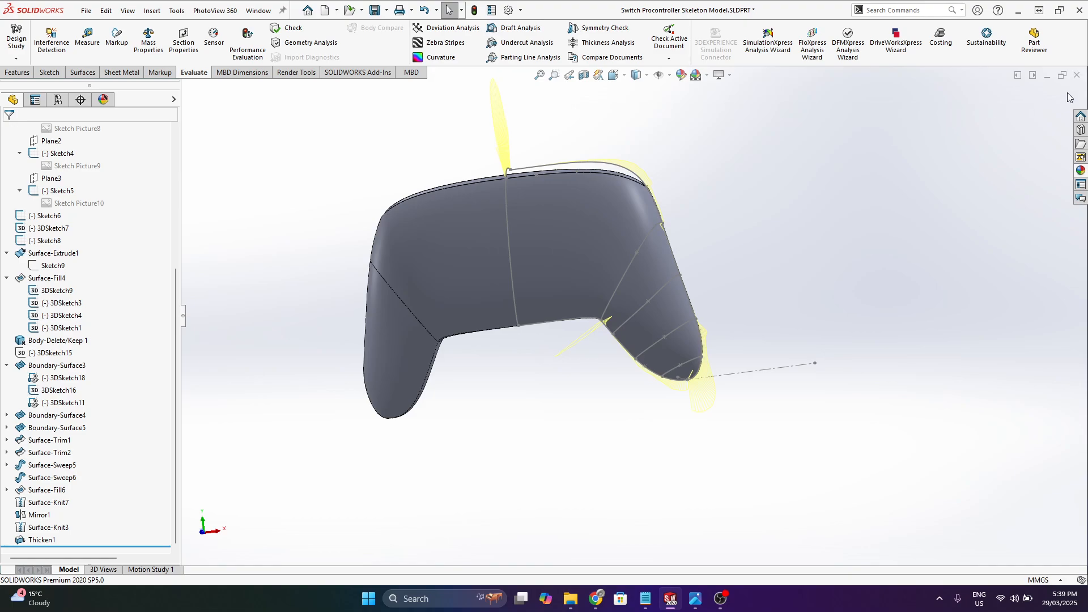
# - Close the skeleton model and roll the Switch Pro Controller 5.0 part back to just after Graphic1
pyautogui.click(1077, 76)
pyautogui.click(481, 306)
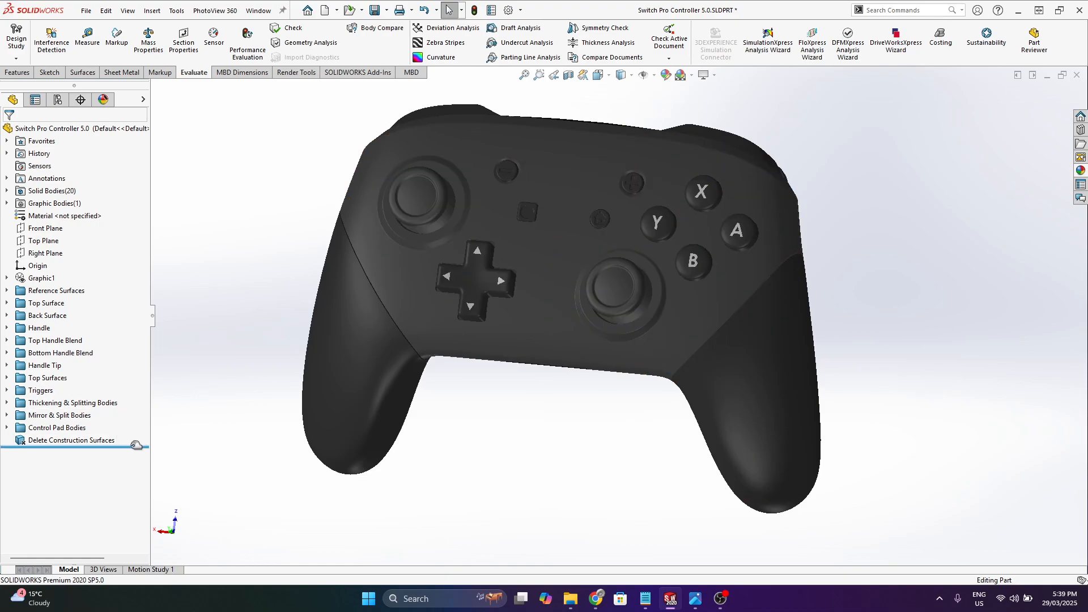
pyautogui.moveTo(136, 445); pyautogui.dragTo(129, 283)
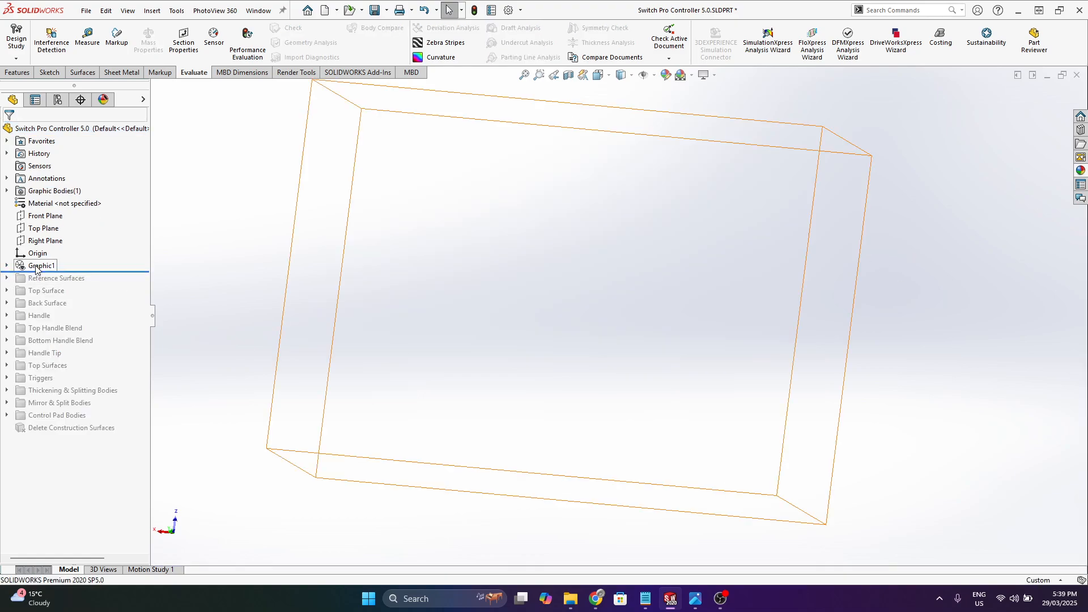
# - Show the Graphic1 mesh body of the controller and clear its selection
pyautogui.rightClick(36, 267)
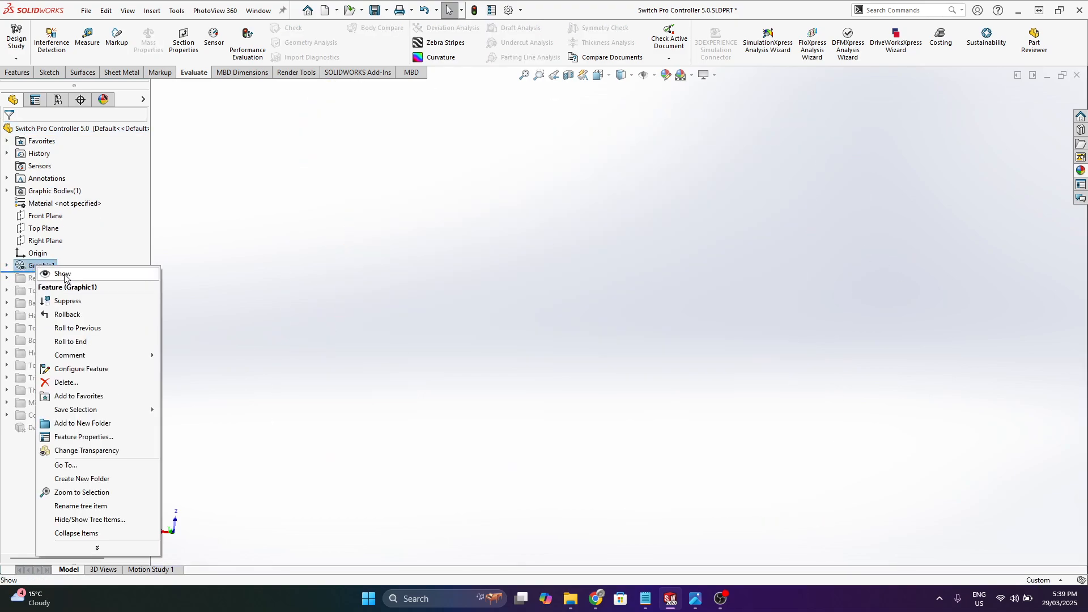
pyautogui.click(64, 275)
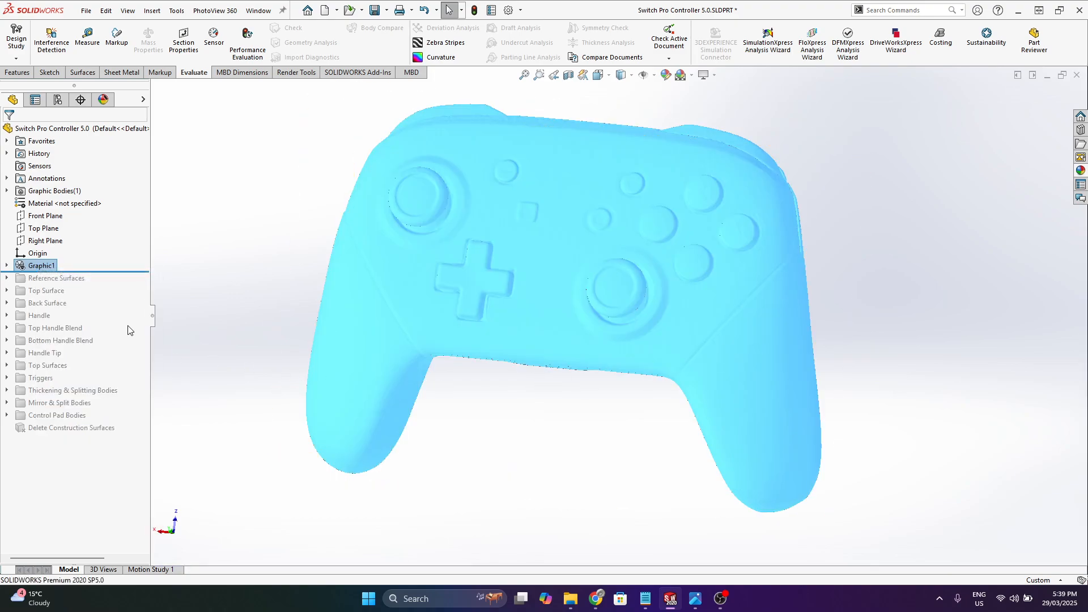
pyautogui.click(915, 374)
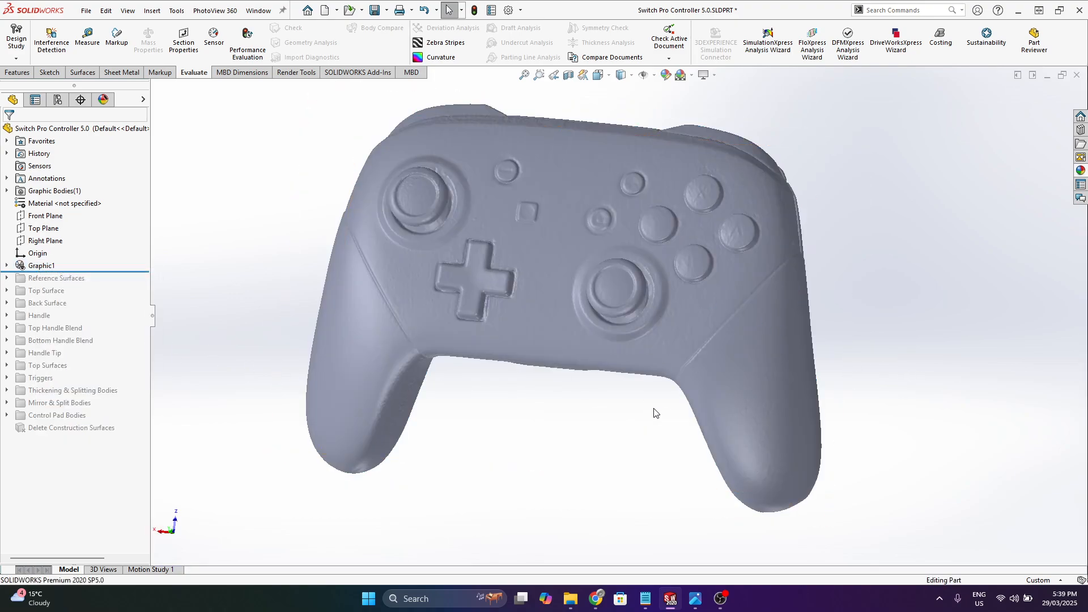
# - Examine the controller's graphic mesh from the front and lower edge, including the thumbsticks, buttons and handles
pyautogui.moveTo(654, 413); pyautogui.dragTo(708, 275, button='middle')
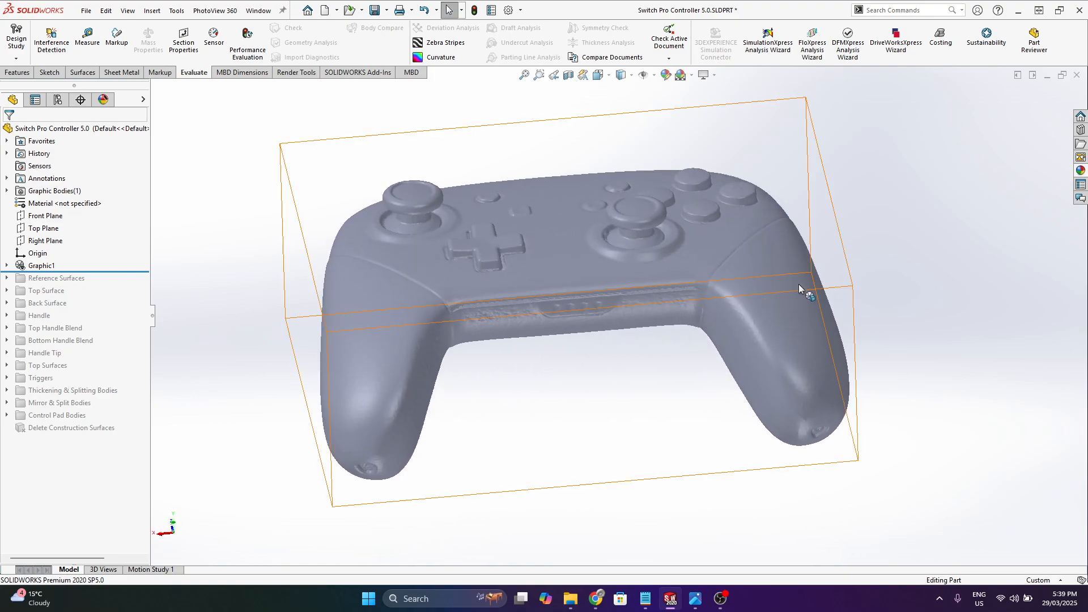
pyautogui.moveTo(797, 284); pyautogui.dragTo(810, 315, button='middle')
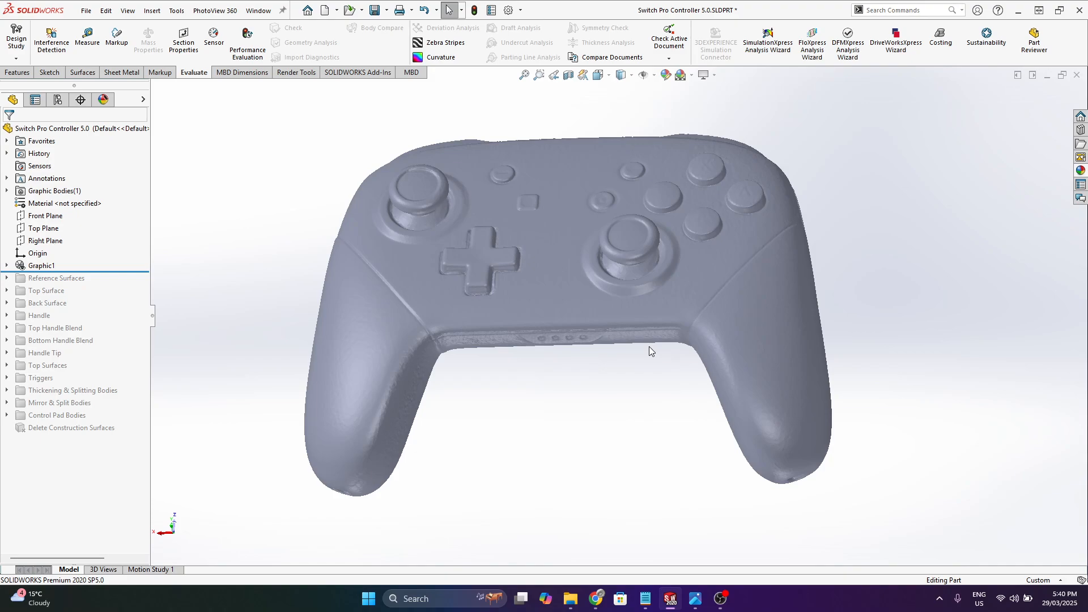
pyautogui.moveTo(892, 232); pyautogui.dragTo(893, 361, button='middle')
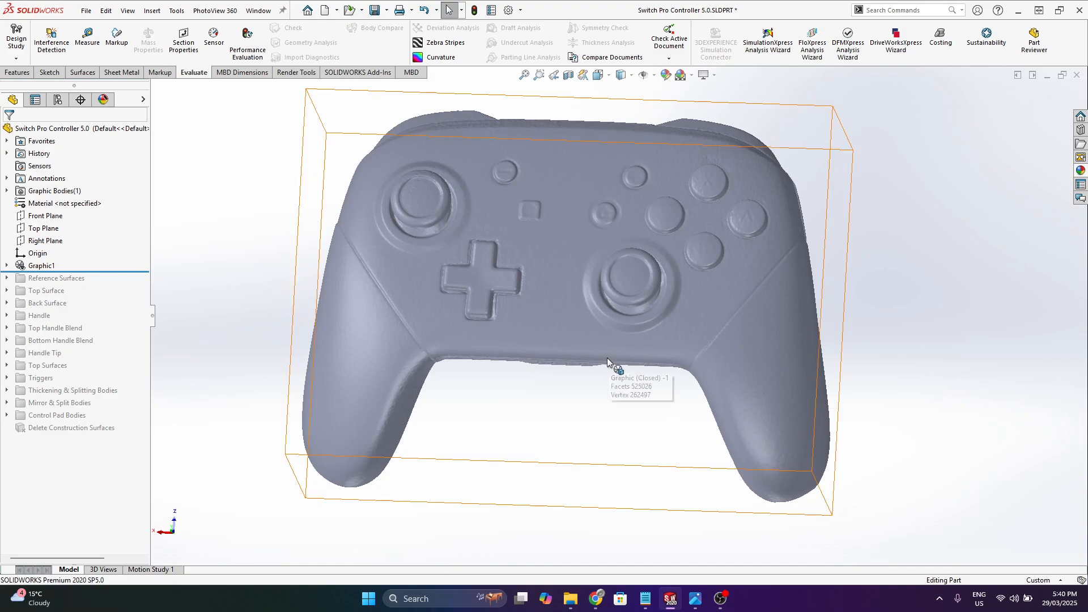
pyautogui.moveTo(603, 401); pyautogui.dragTo(600, 422, button='middle')
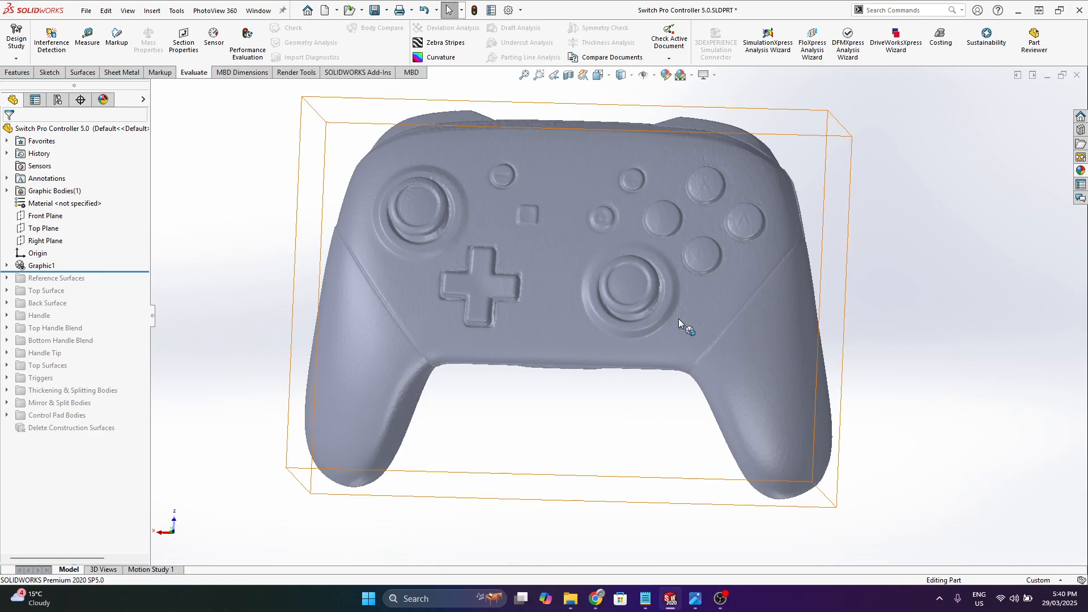
pyautogui.moveTo(678, 318); pyautogui.dragTo(705, 229, button='middle')
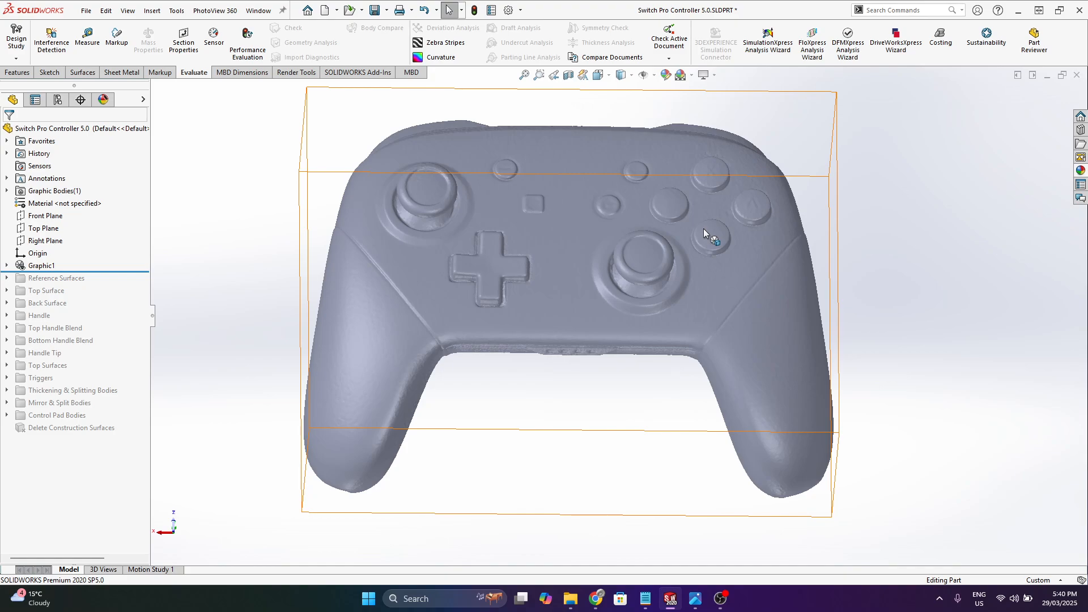
pyautogui.moveTo(531, 418); pyautogui.dragTo(515, 478, button='middle')
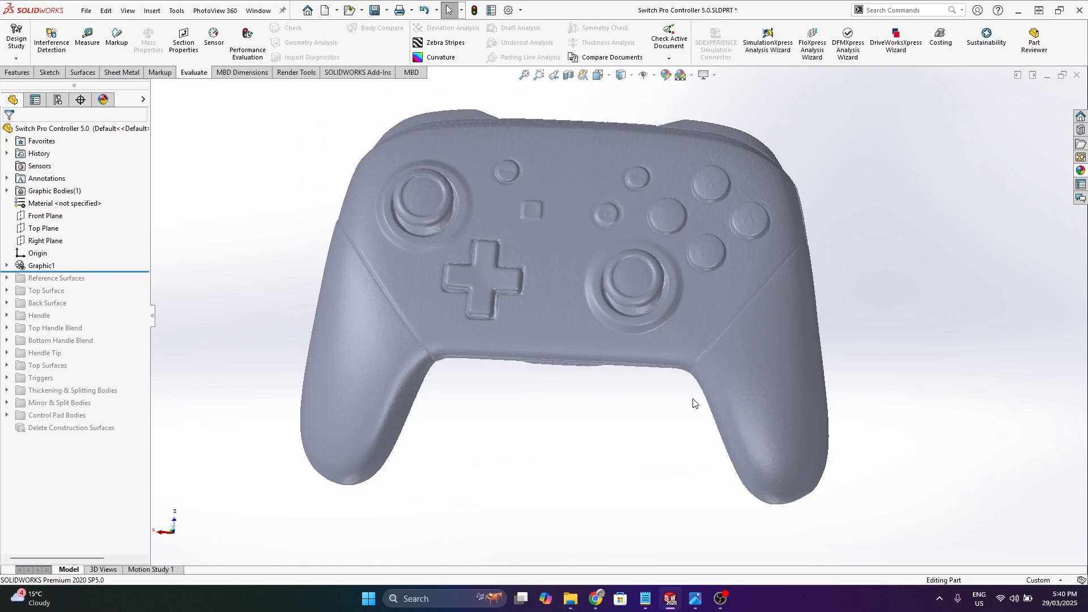
pyautogui.moveTo(694, 403); pyautogui.dragTo(754, 338, button='middle')
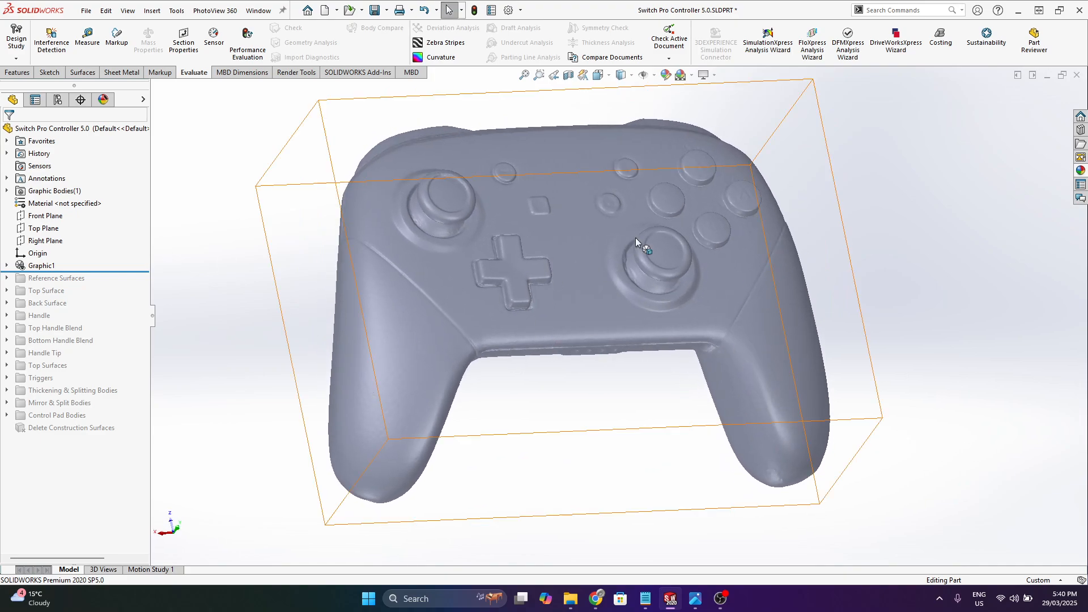
pyautogui.moveTo(682, 351); pyautogui.dragTo(669, 300, button='middle')
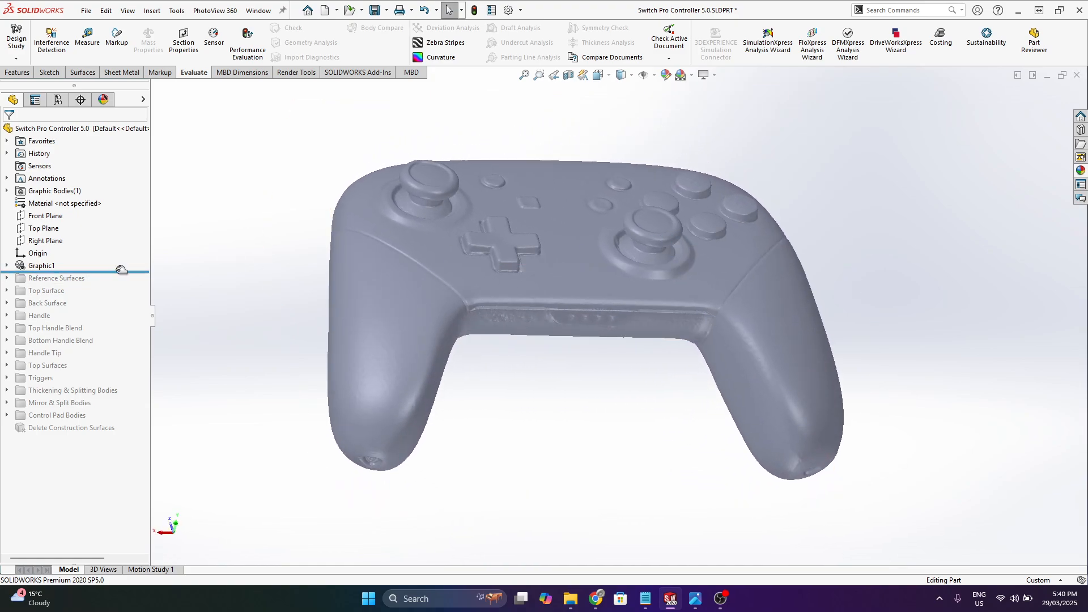
# - Roll the part forward to after Delete Construction Surfaces and compare the finished bodies with the overlapping mesh, especially around the handle and lower edge
pyautogui.moveTo(121, 270); pyautogui.dragTo(146, 432)
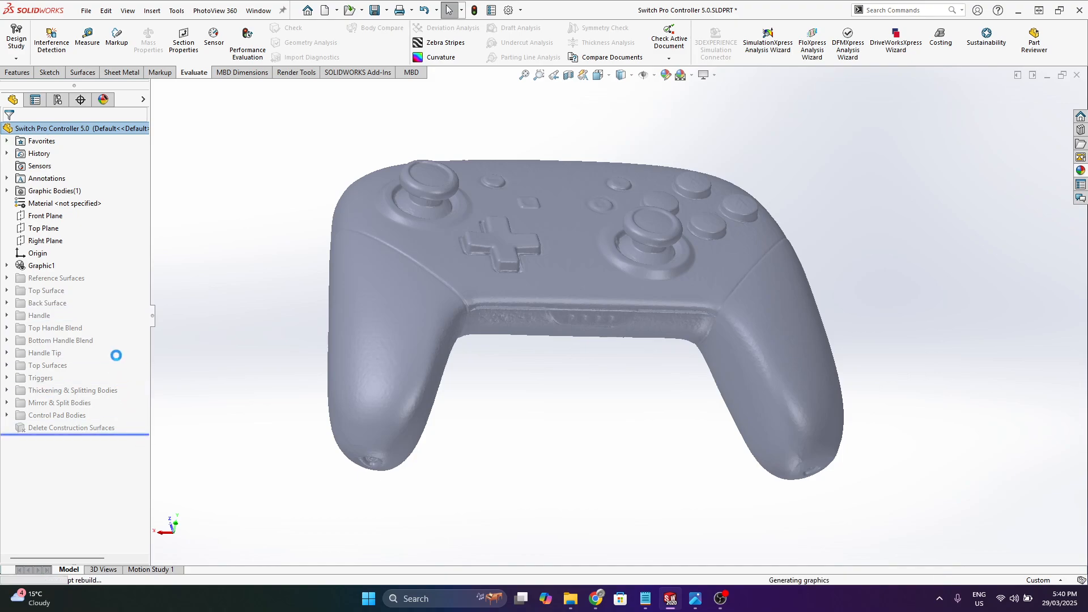
pyautogui.moveTo(419, 207); pyautogui.dragTo(478, 269, button='middle')
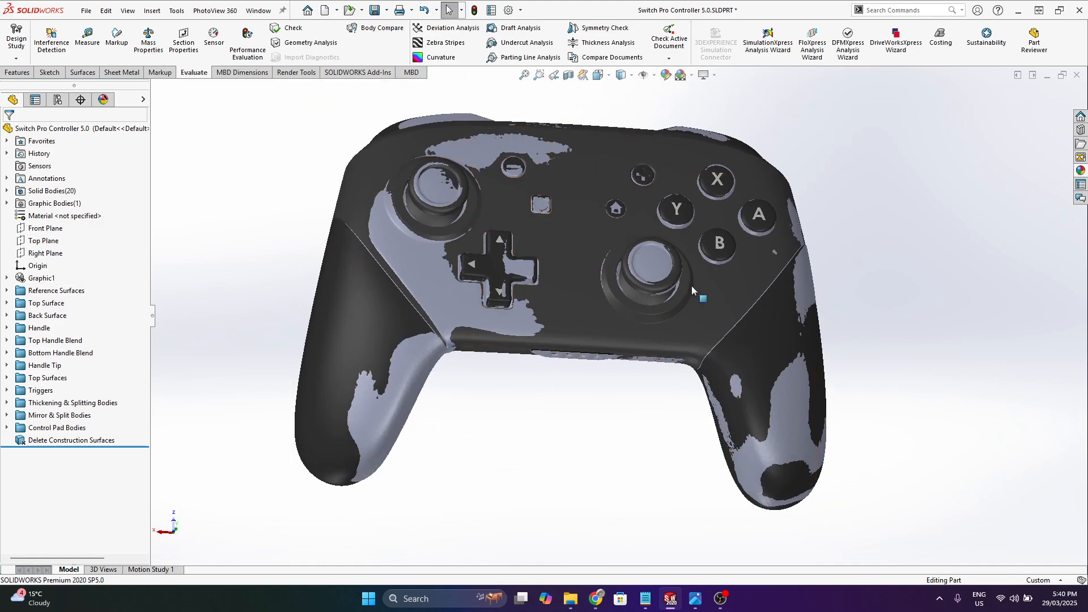
pyautogui.moveTo(691, 288); pyautogui.dragTo(646, 288, button='middle')
pyautogui.scroll(-2, 424, 284)
pyautogui.moveTo(424, 283); pyautogui.dragTo(494, 301, button='middle')
pyautogui.scroll(4, 617, 340)
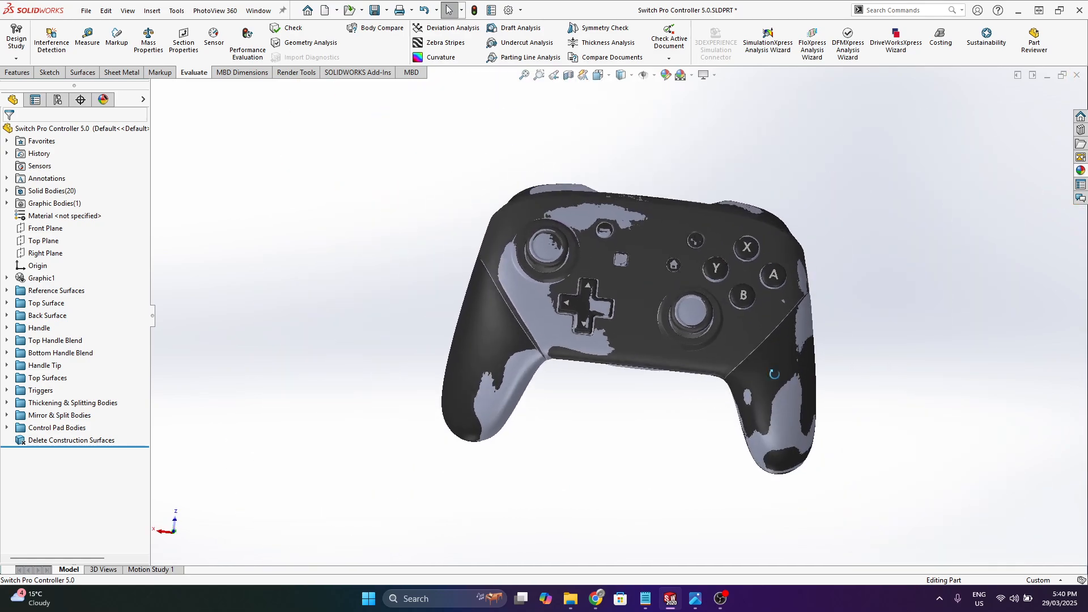
pyautogui.moveTo(789, 349); pyautogui.dragTo(754, 286, button='middle')
pyautogui.scroll(-3, 775, 399)
pyautogui.scroll(-2, 588, 303)
pyautogui.moveTo(588, 309); pyautogui.dragTo(589, 369, button='middle')
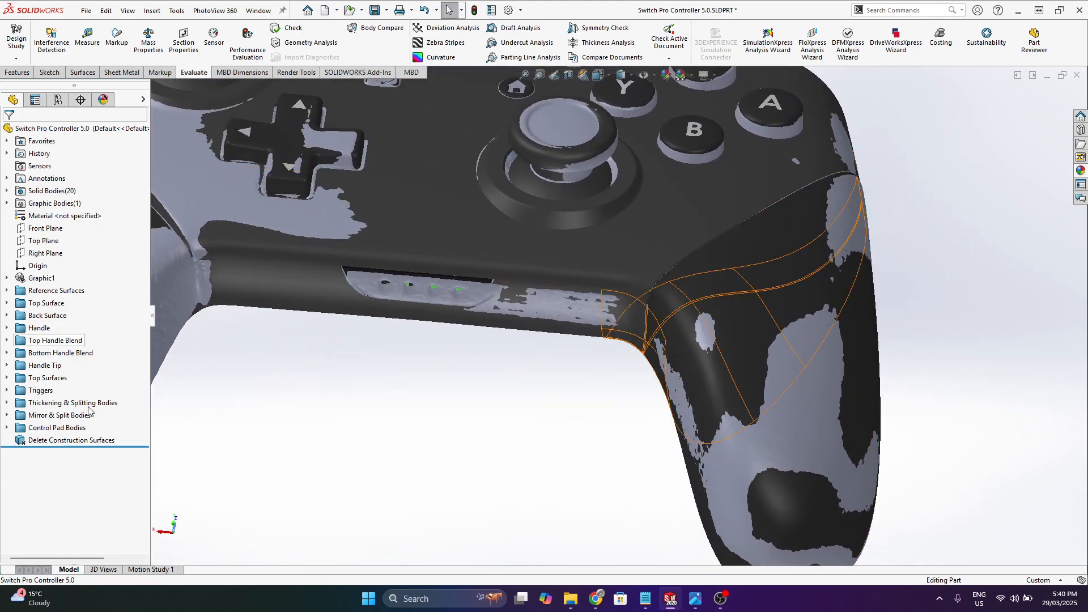
pyautogui.scroll(4, 549, 304)
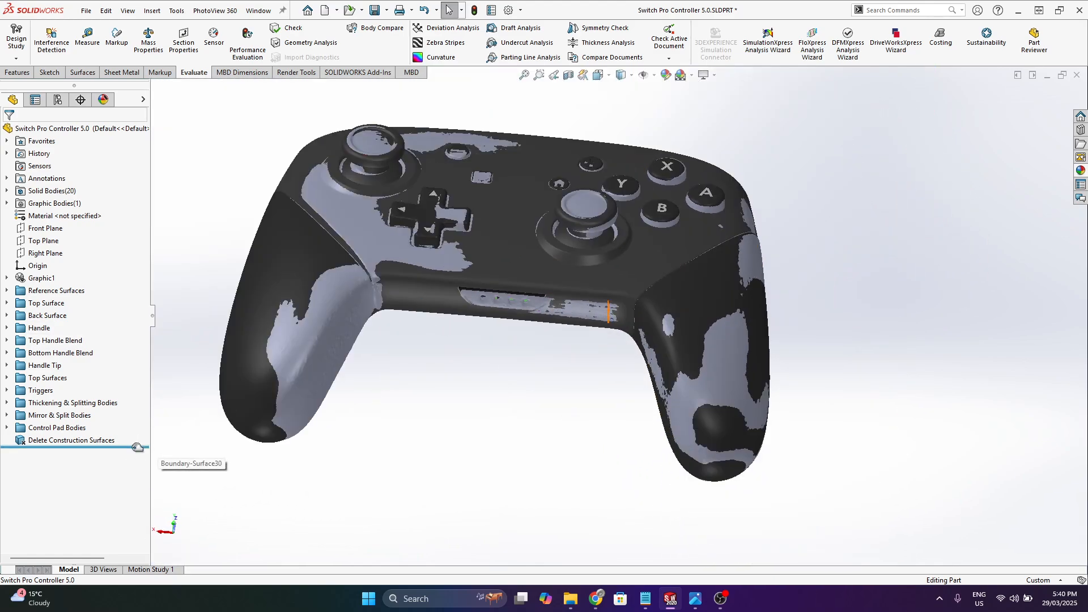
# - Roll the part back to just after the Reference Surfaces folder and view the controller mesh from the front
pyautogui.moveTo(137, 447); pyautogui.dragTo(93, 278)
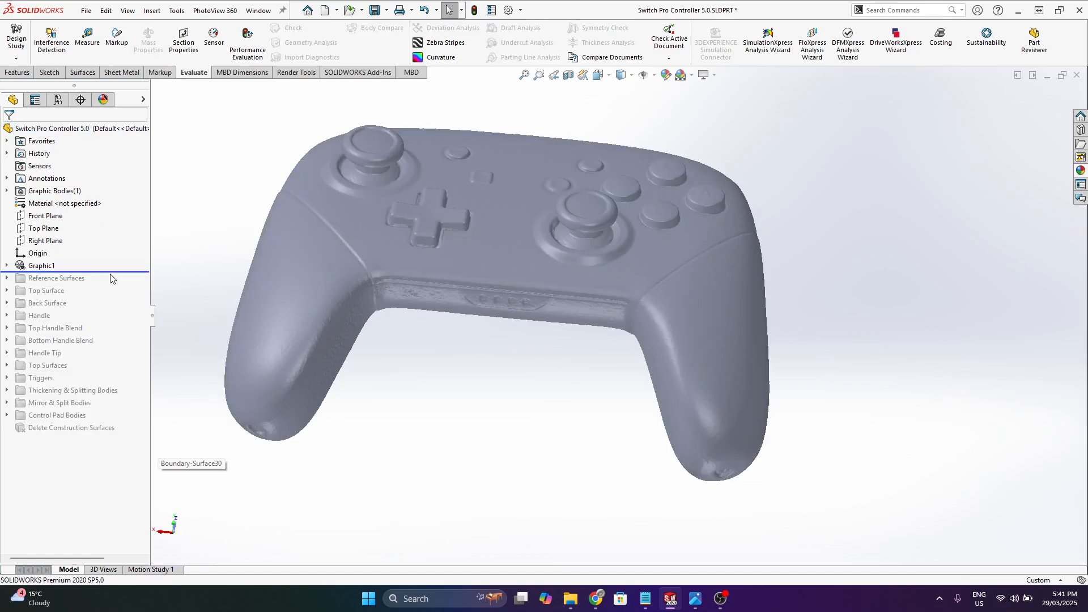
pyautogui.moveTo(119, 272); pyautogui.dragTo(117, 281)
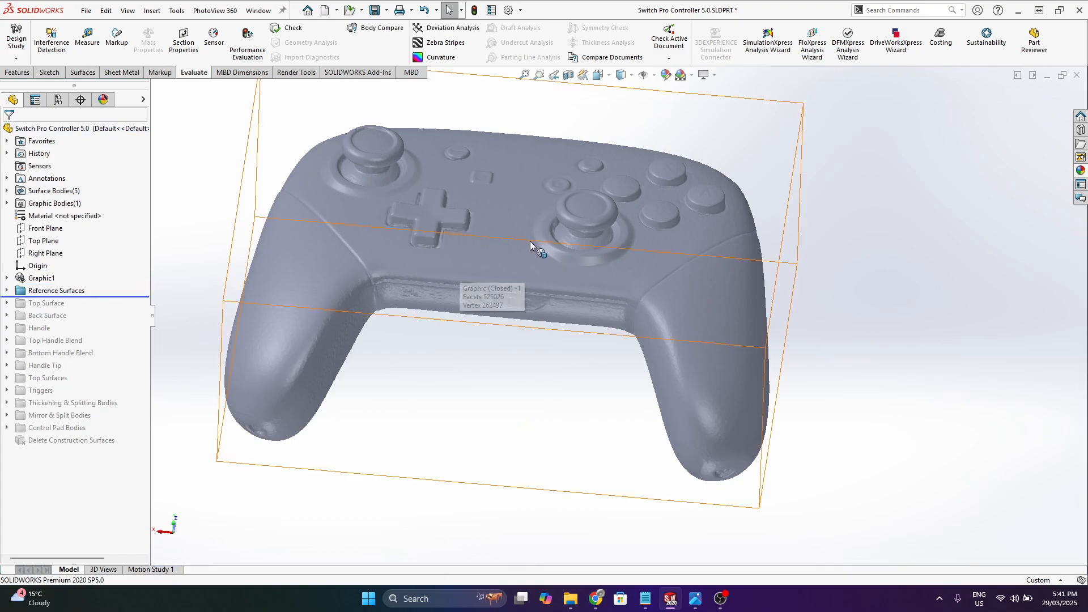
pyautogui.scroll(1, 518, 222)
pyautogui.moveTo(531, 189); pyautogui.dragTo(514, 381, button='middle')
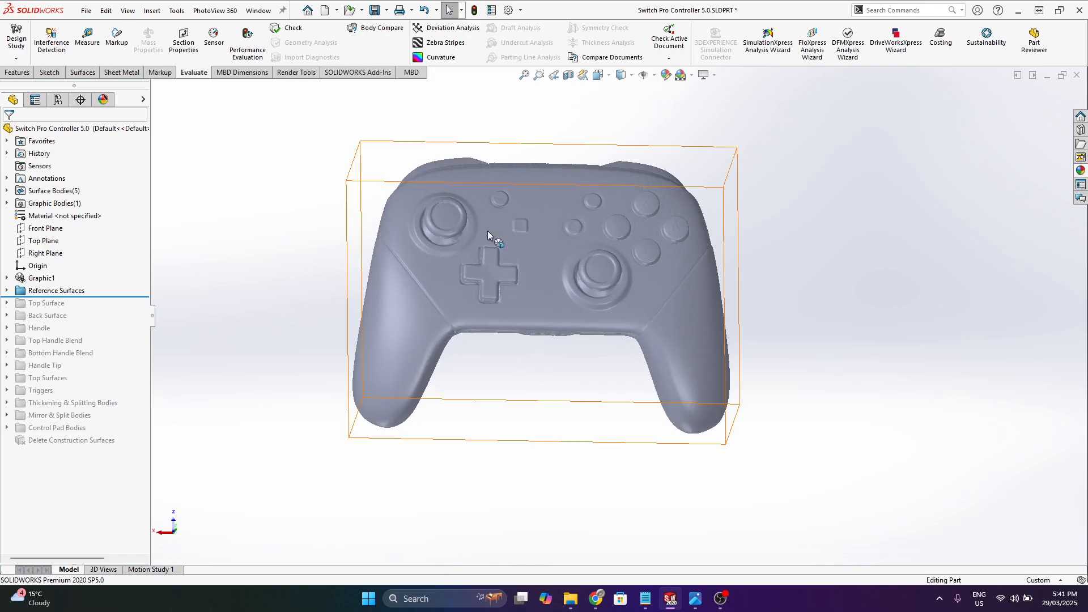
pyautogui.scroll(-1, 544, 241)
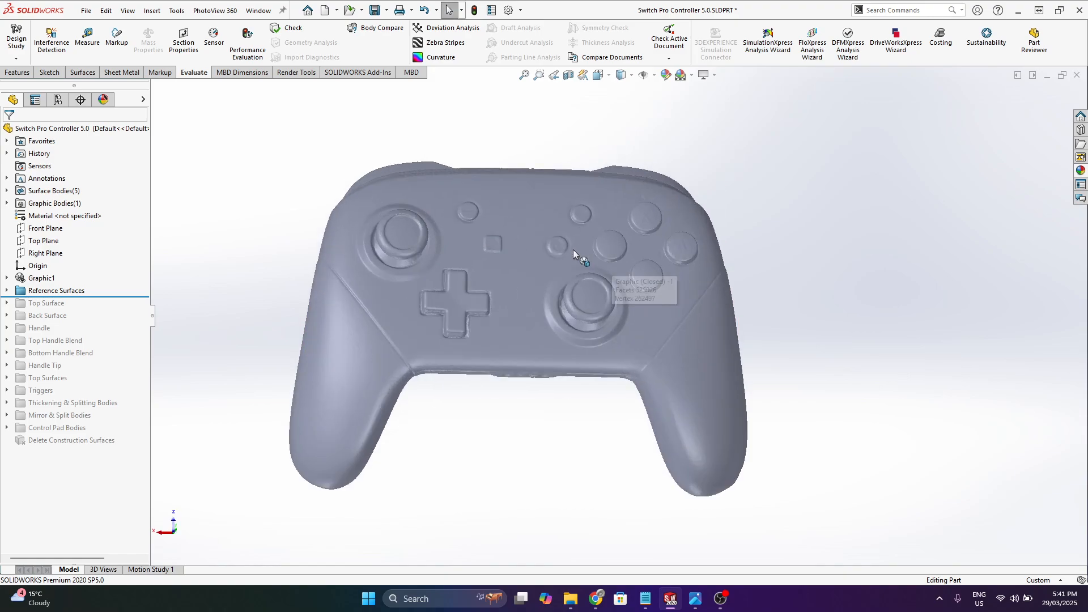
# - Expand the Reference Surfaces folder and show Surface-Extrude1, the strip running down the middle of the controller
pyautogui.click(7, 290)
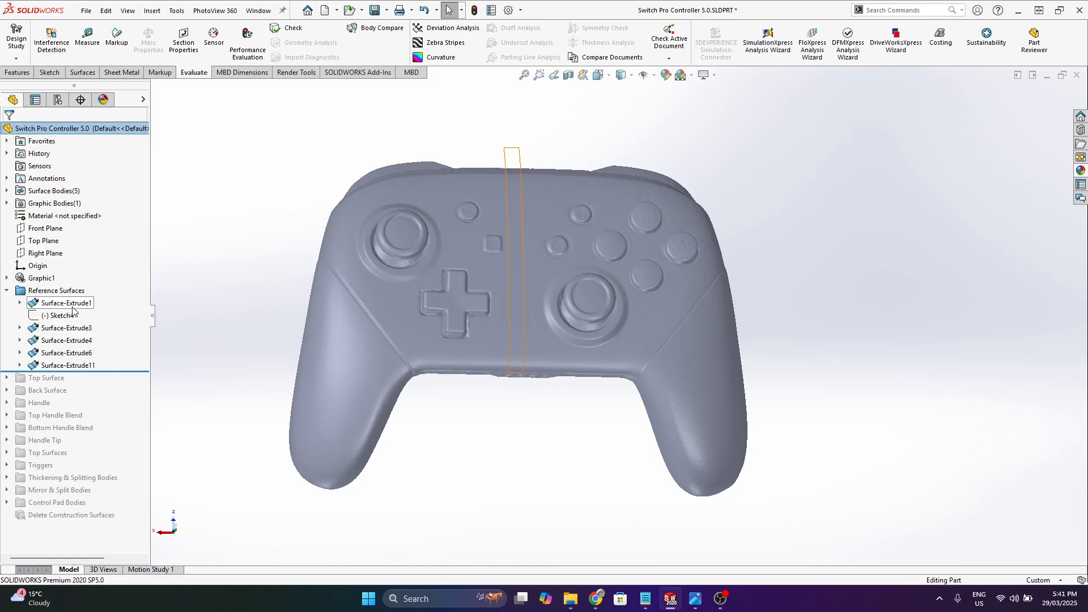
pyautogui.rightClick(72, 307)
pyautogui.click(20, 303)
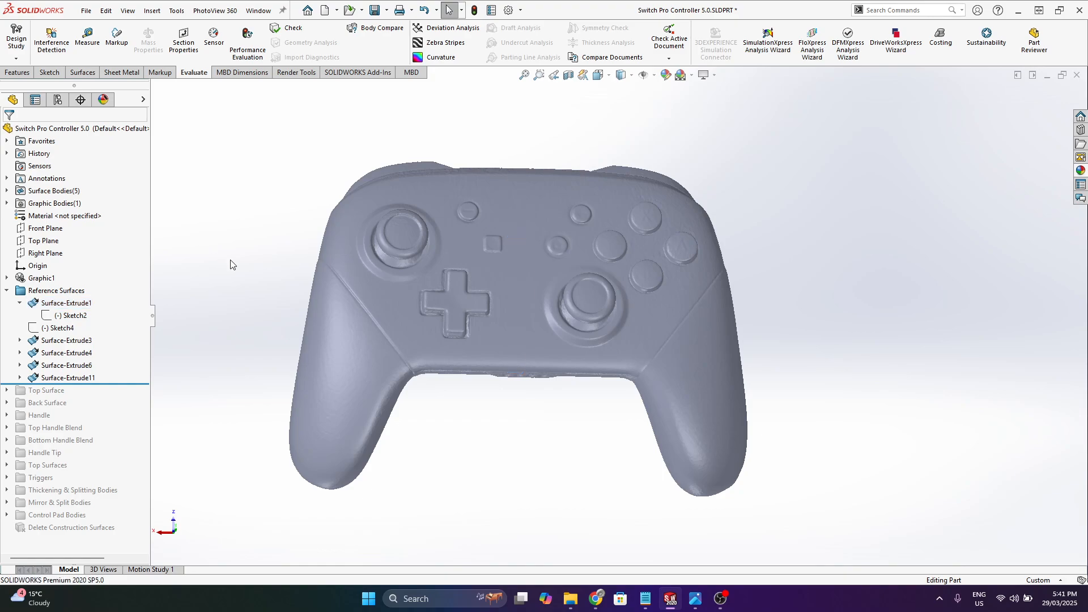
pyautogui.rightClick(82, 304)
pyautogui.click(92, 288)
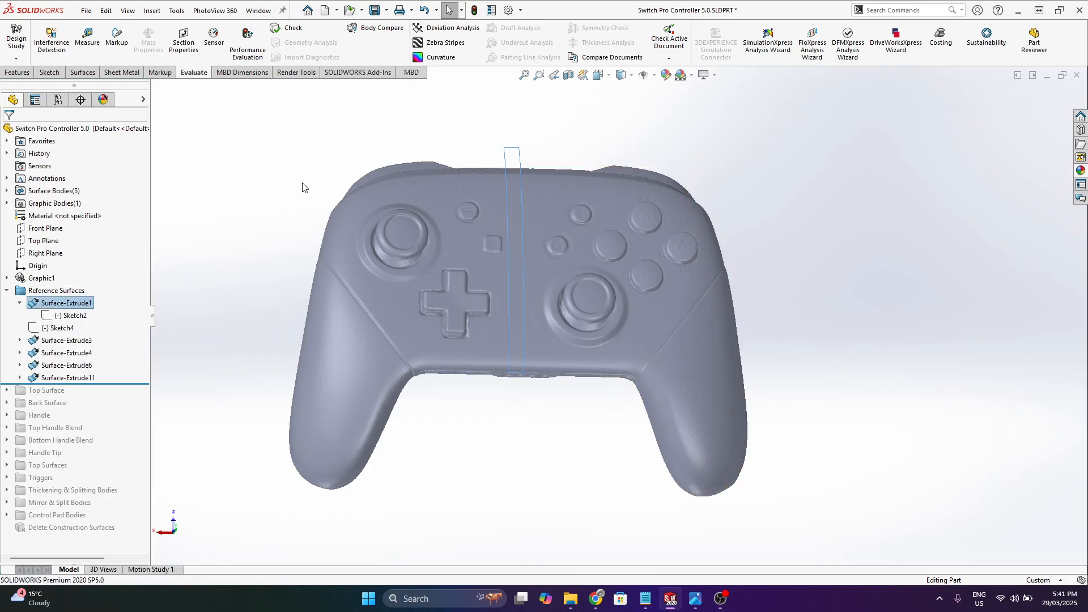
pyautogui.click(513, 165)
pyautogui.moveTo(506, 258); pyautogui.dragTo(448, 198, button='middle')
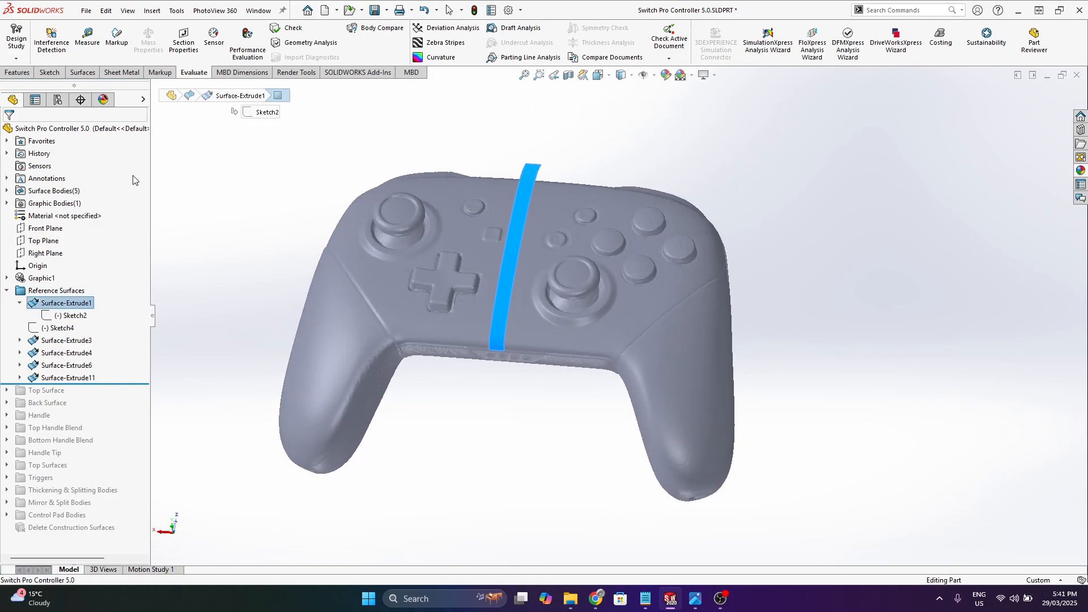
# - Apply a separate color appearance to the controller's graphic mesh body
pyautogui.click(40, 277)
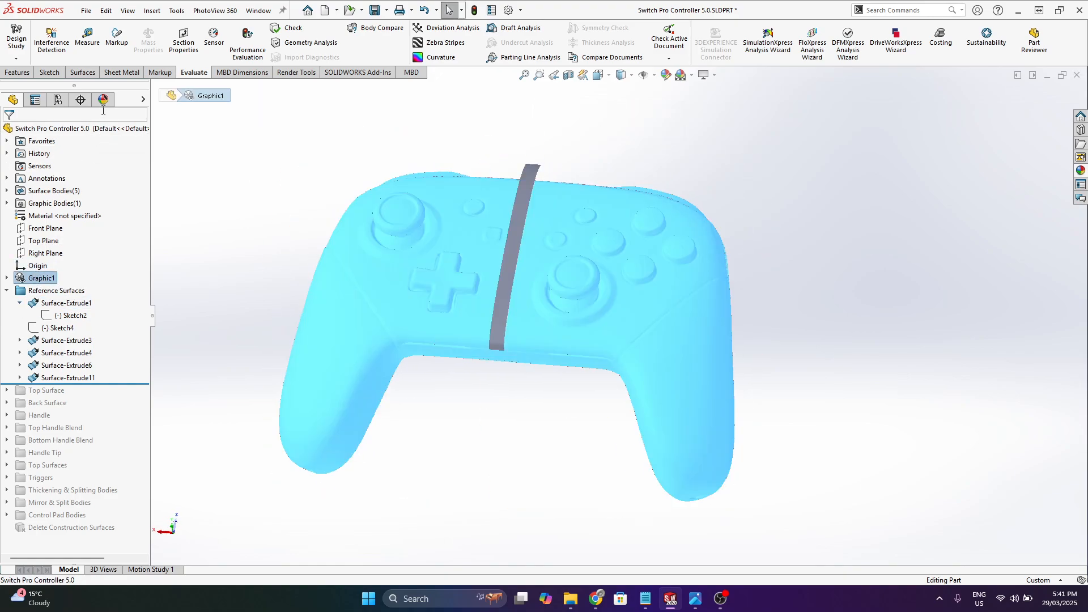
pyautogui.click(103, 100)
pyautogui.click(1032, 182)
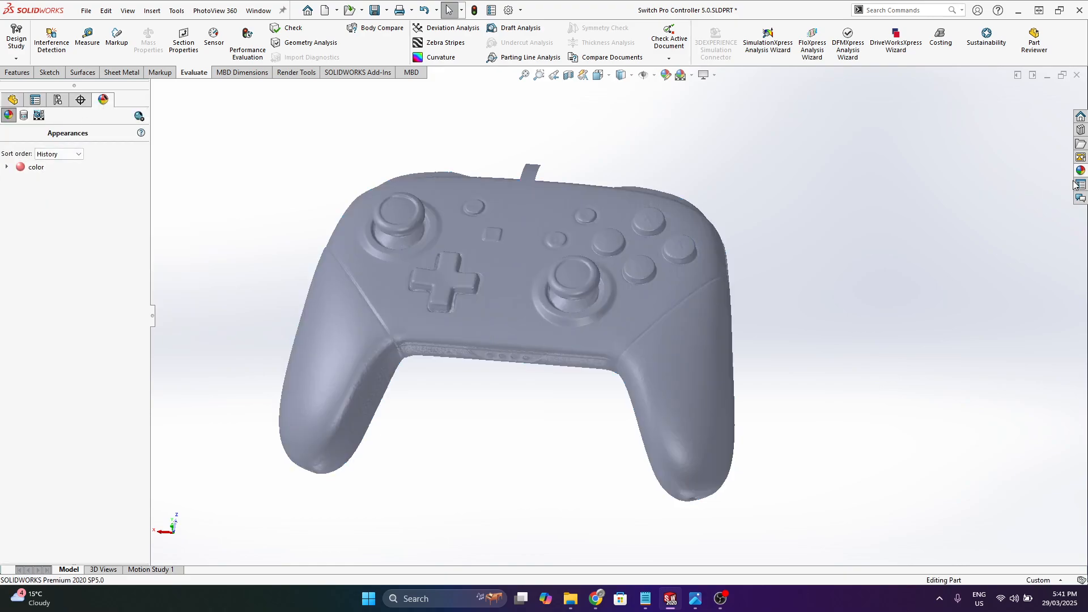
pyautogui.click(1081, 170)
pyautogui.moveTo(887, 317); pyautogui.dragTo(679, 336)
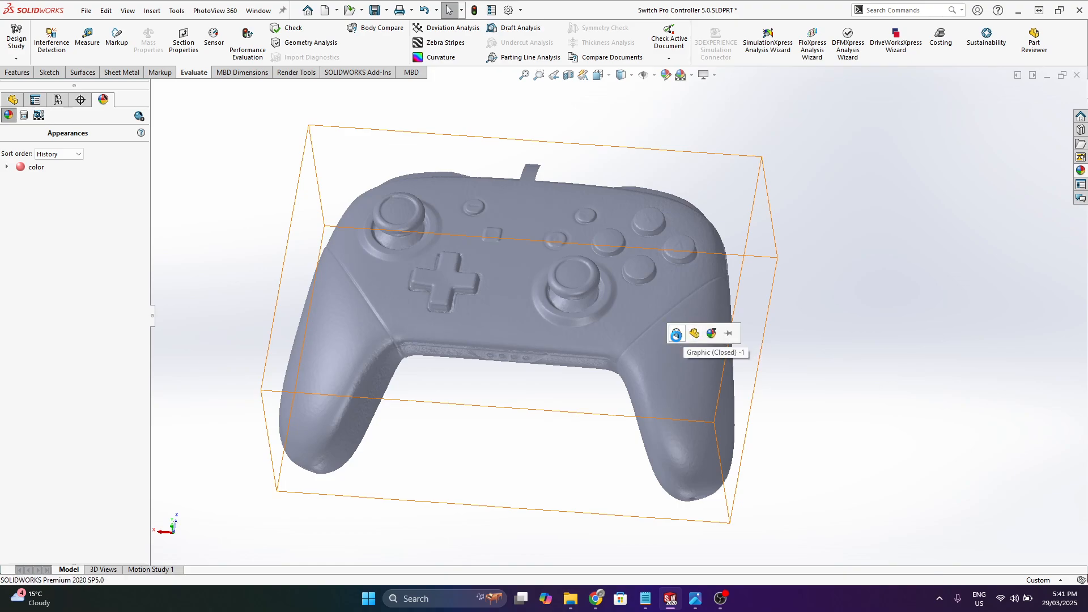
pyautogui.click(676, 334)
# - Change the graphic mesh body's color appearance to light cyan so it contrasts with the reference surfaces
pyautogui.rightClick(38, 181)
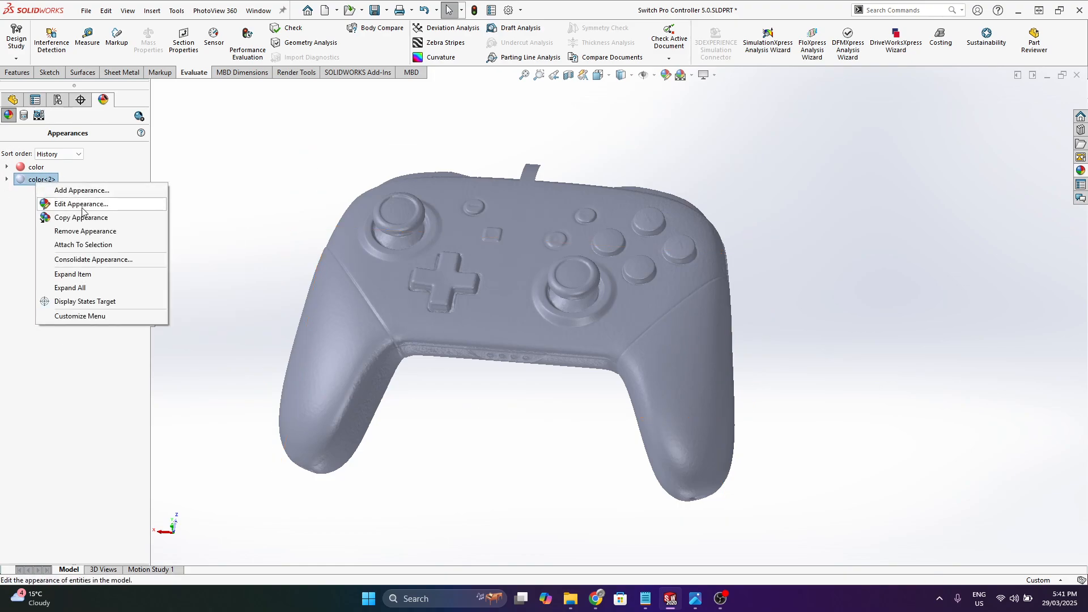
pyautogui.click(65, 202)
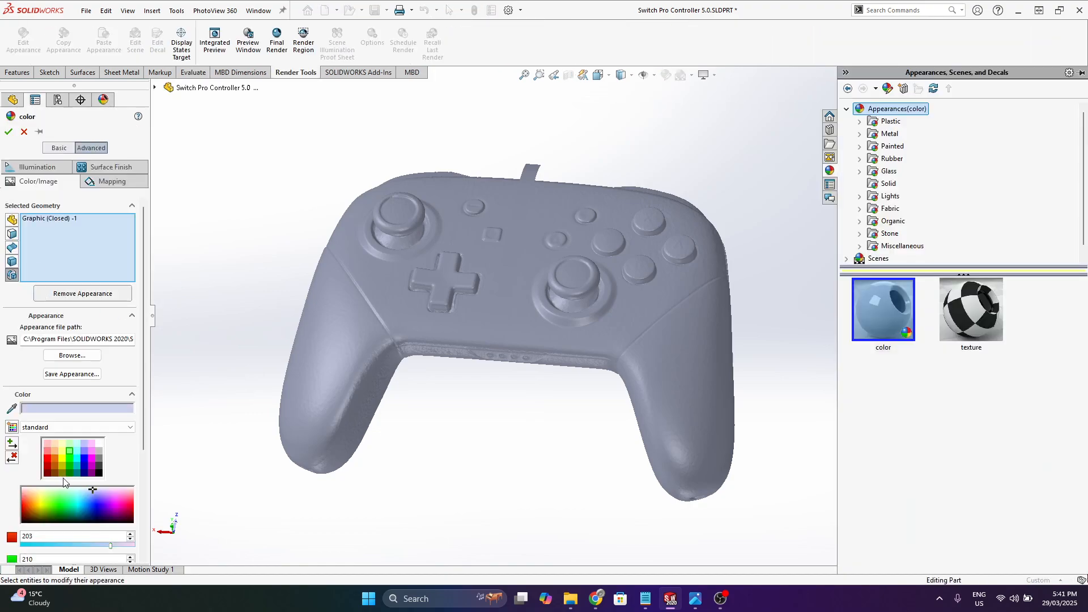
pyautogui.click(78, 458)
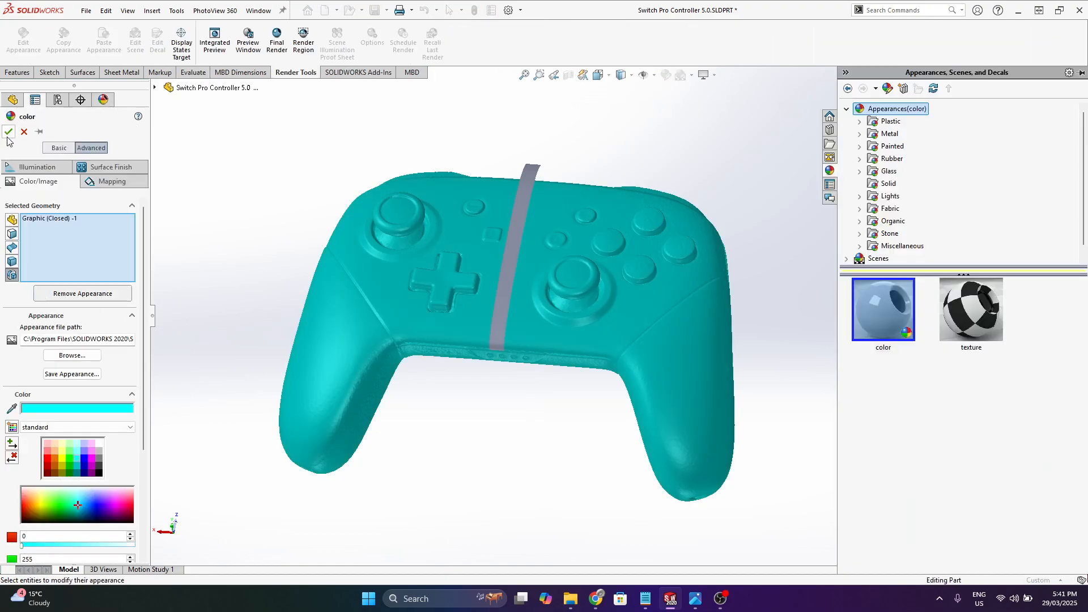
pyautogui.click(75, 451)
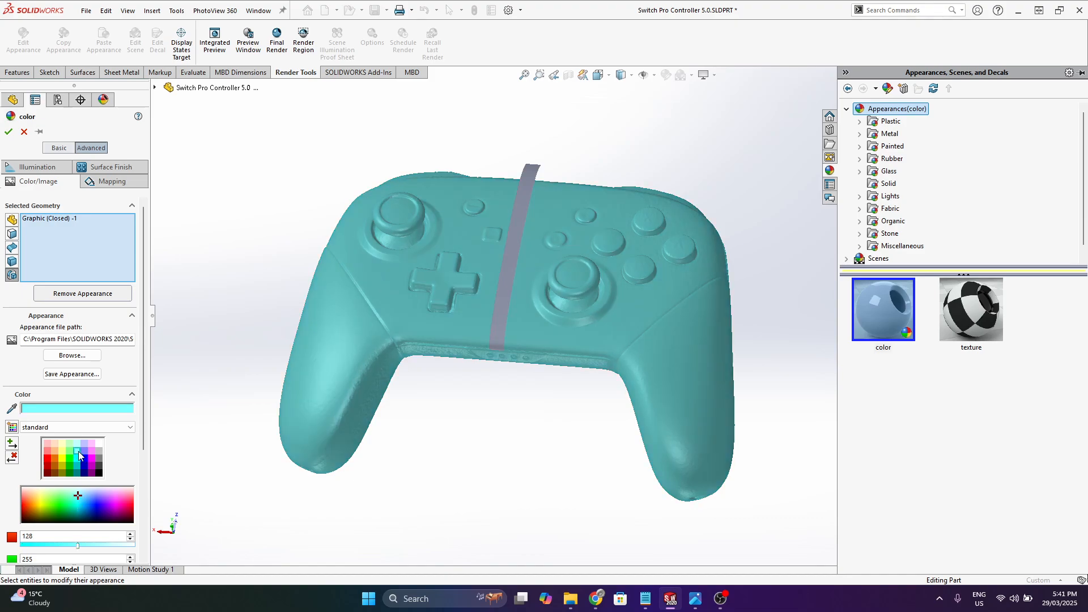
pyautogui.click(72, 450)
pyautogui.click(76, 451)
pyautogui.click(8, 133)
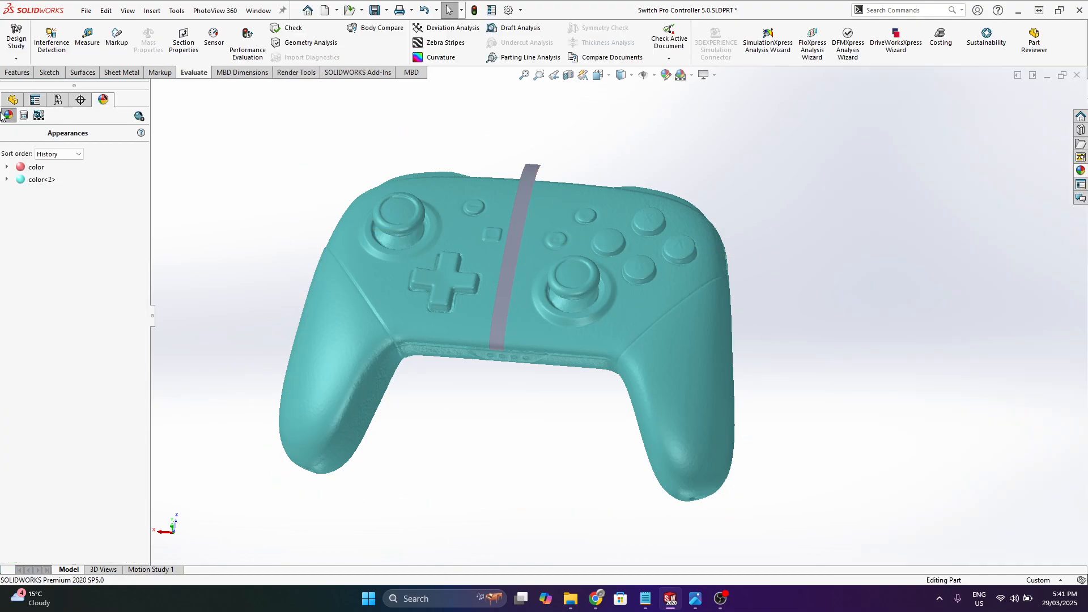
pyautogui.click(11, 101)
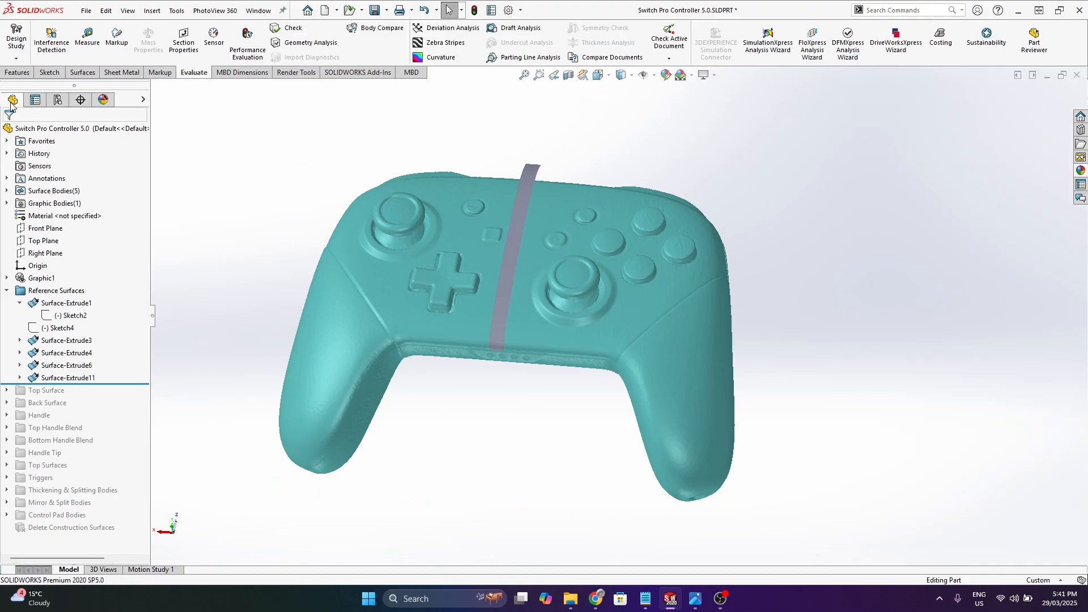
# - Examine how the Surface-Extrude1 strip follows the curvature of the controller's front face from several angles
pyautogui.click(55, 343)
pyautogui.click(573, 135)
pyautogui.click(525, 193)
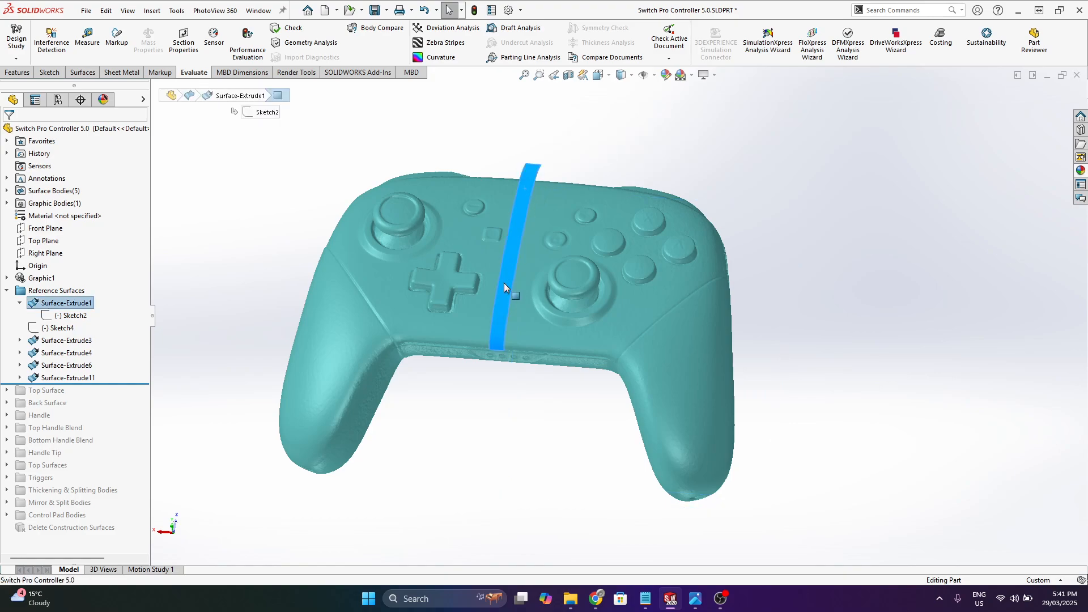
pyautogui.scroll(-3, 529, 220)
pyautogui.moveTo(530, 220); pyautogui.dragTo(516, 464, button='middle')
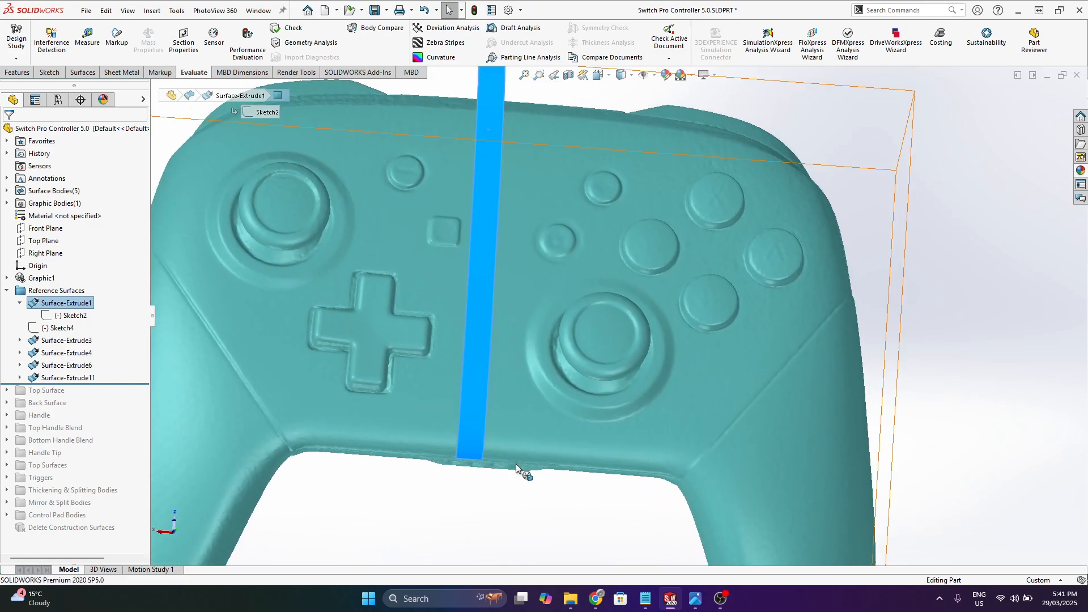
pyautogui.scroll(4, 555, 352)
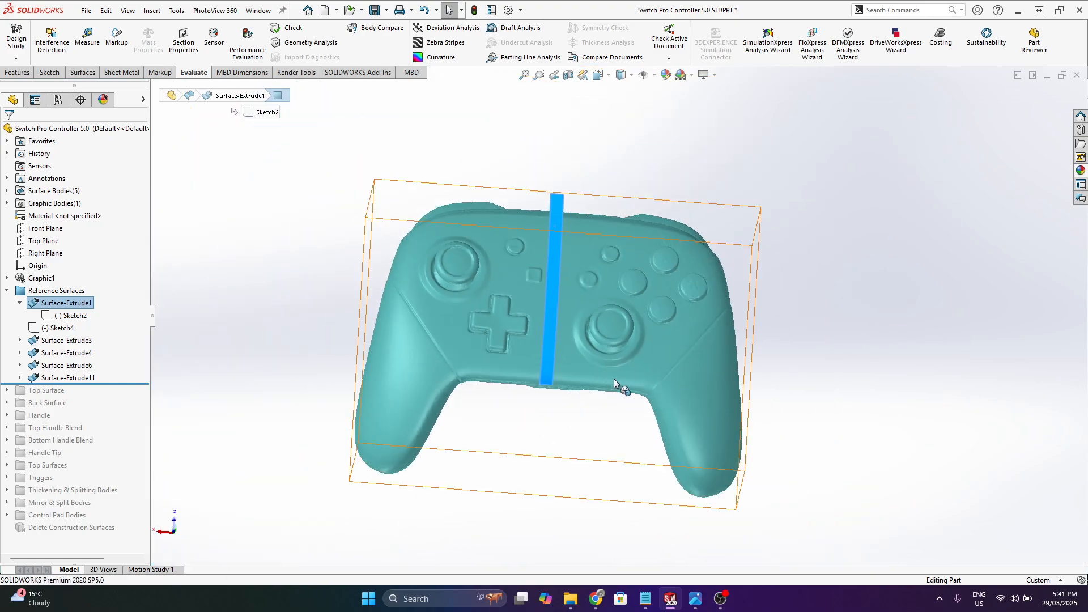
pyautogui.scroll(-3, 576, 348)
pyautogui.moveTo(577, 348); pyautogui.dragTo(527, 277, button='middle')
pyautogui.scroll(-3, 539, 277)
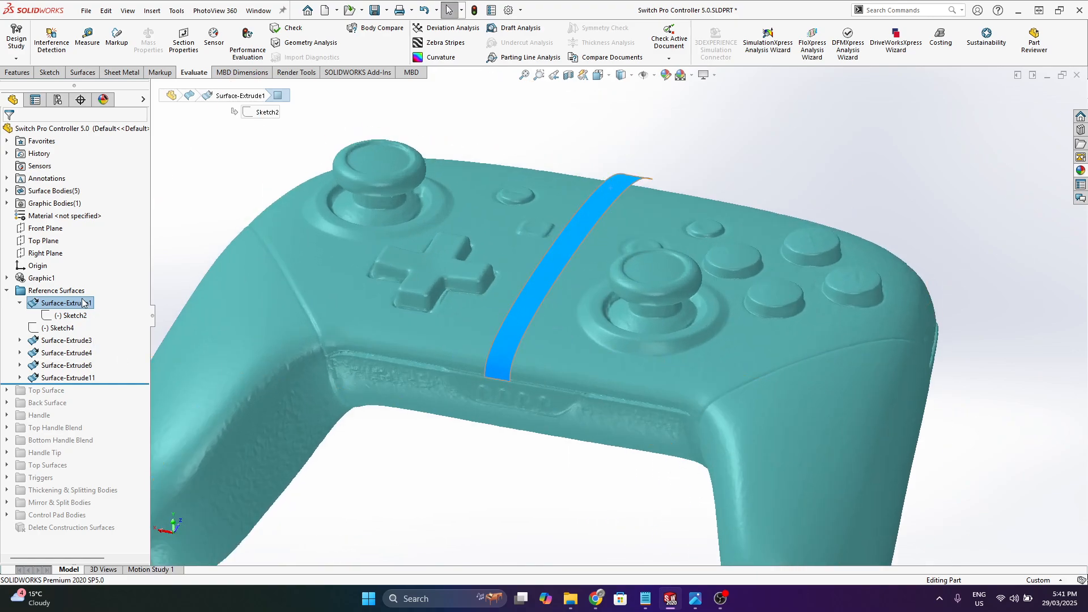
pyautogui.moveTo(575, 270)
pyautogui.mouseDown(button='middle')
pyautogui.moveTo(558, 301)
pyautogui.moveTo(576, 252)
pyautogui.mouseUp(button='middle')
pyautogui.click(753, 148)
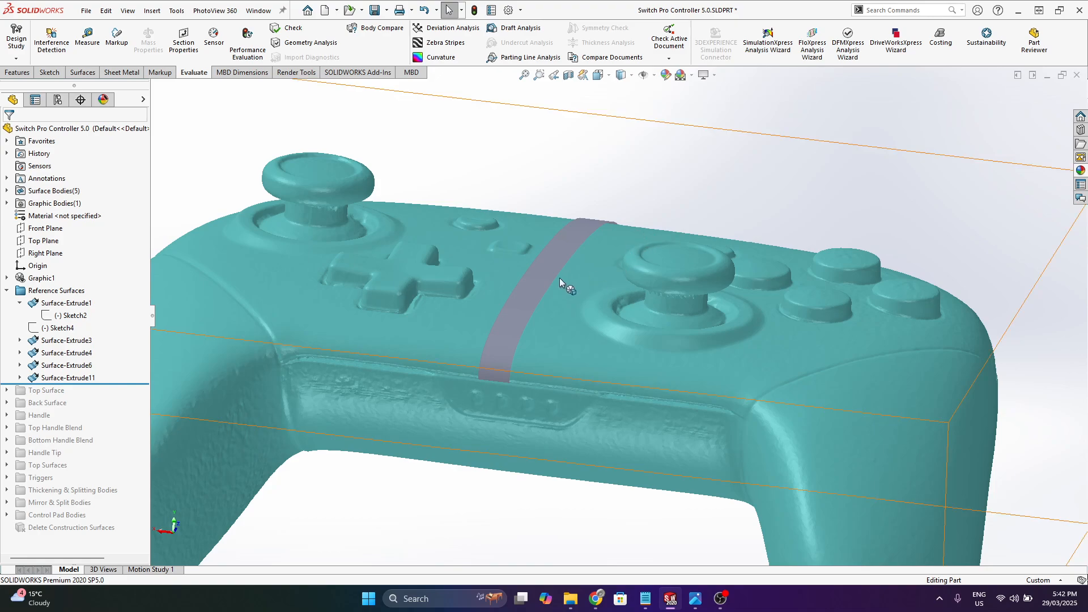
pyautogui.click(563, 250)
pyautogui.click(615, 165)
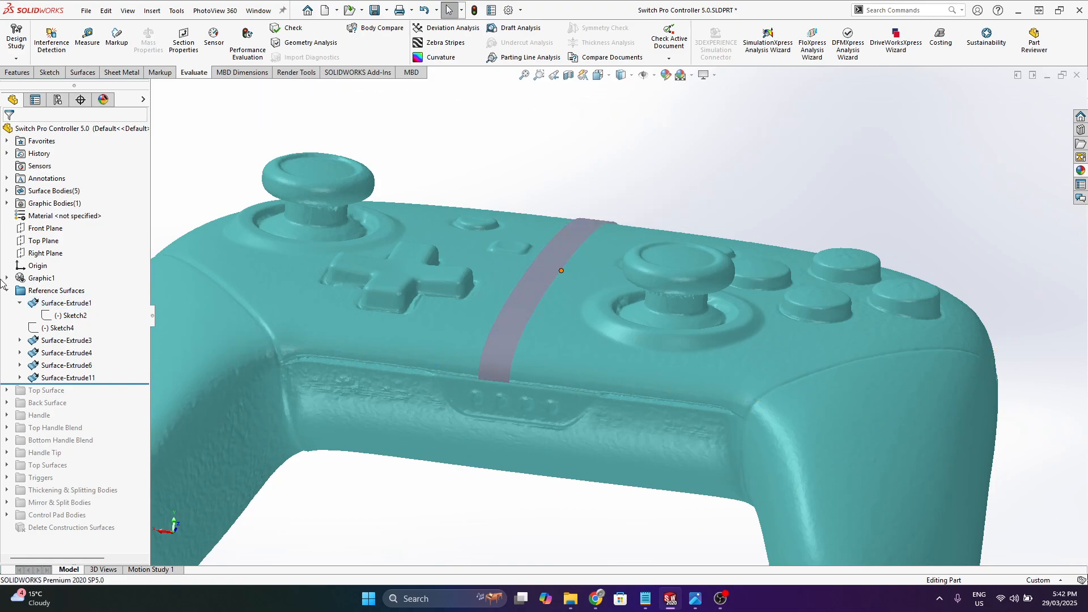
# - Show Surface-Extrude3 and compare its curve with the mesh's side profile along the handle
pyautogui.click(66, 340)
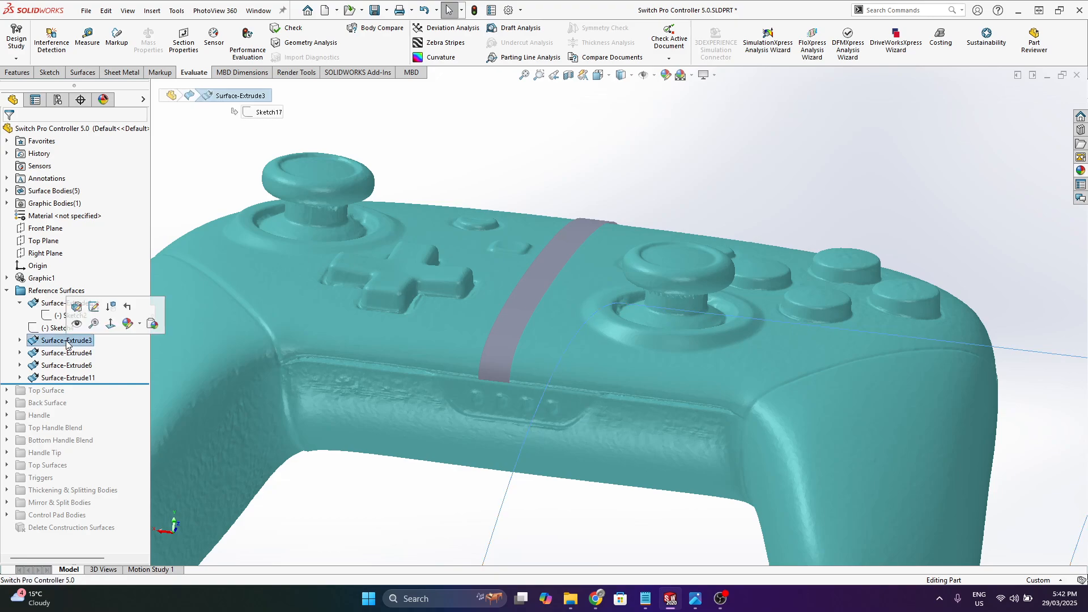
pyautogui.rightClick(67, 340)
pyautogui.click(77, 325)
pyautogui.scroll(-5, 604, 362)
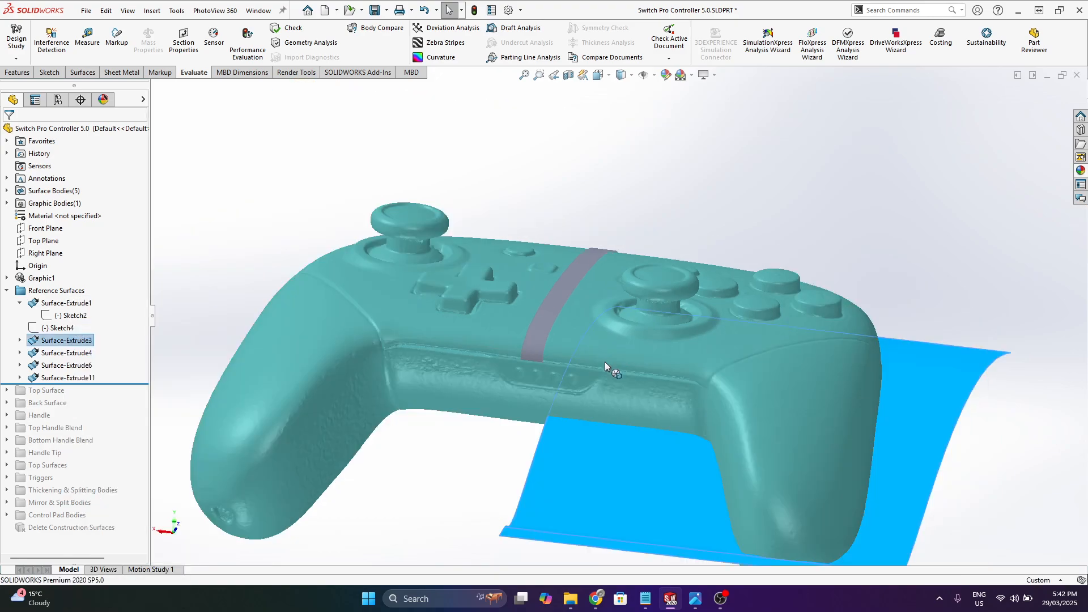
pyautogui.moveTo(591, 365); pyautogui.dragTo(639, 333, button='middle')
pyautogui.click(855, 403)
pyautogui.moveTo(856, 403); pyautogui.dragTo(515, 298, button='middle')
pyautogui.moveTo(462, 322); pyautogui.dragTo(352, 376, button='middle')
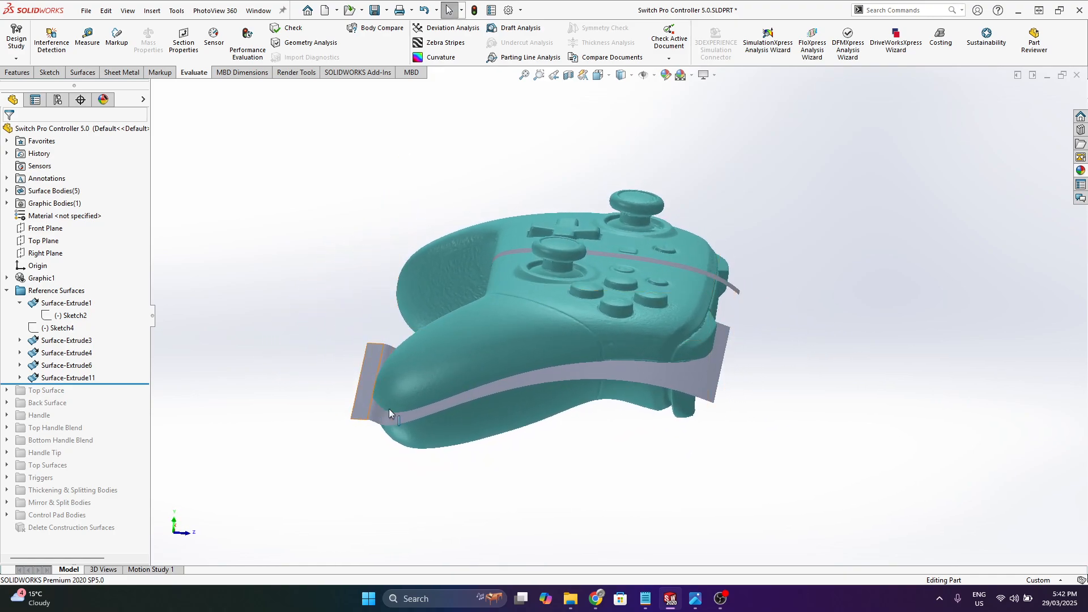
pyautogui.scroll(-2, 389, 412)
pyautogui.moveTo(524, 363); pyautogui.dragTo(739, 302, button='middle')
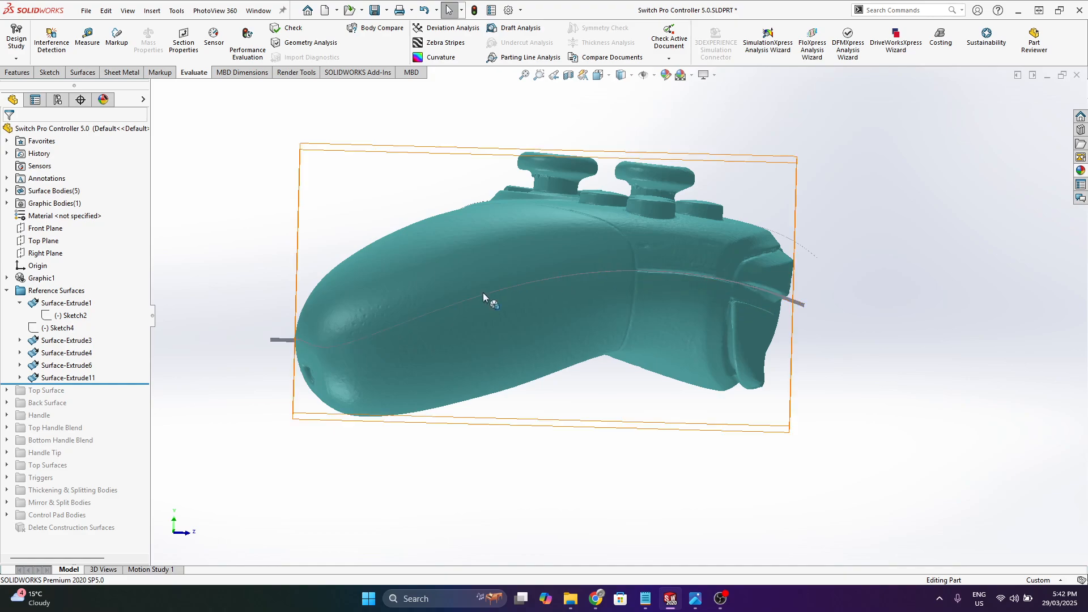
pyautogui.moveTo(341, 335); pyautogui.dragTo(397, 363, button='middle')
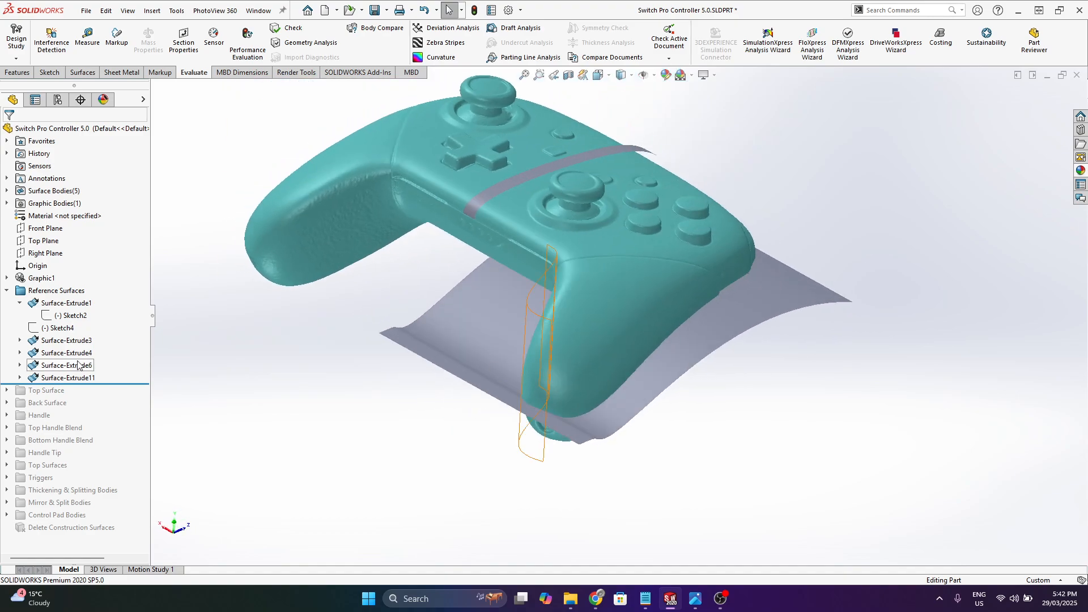
# - Show Surface-Extrude4 along the outer side of the handle and highlight Surface-Extrude3 crossing it
pyautogui.click(66, 353)
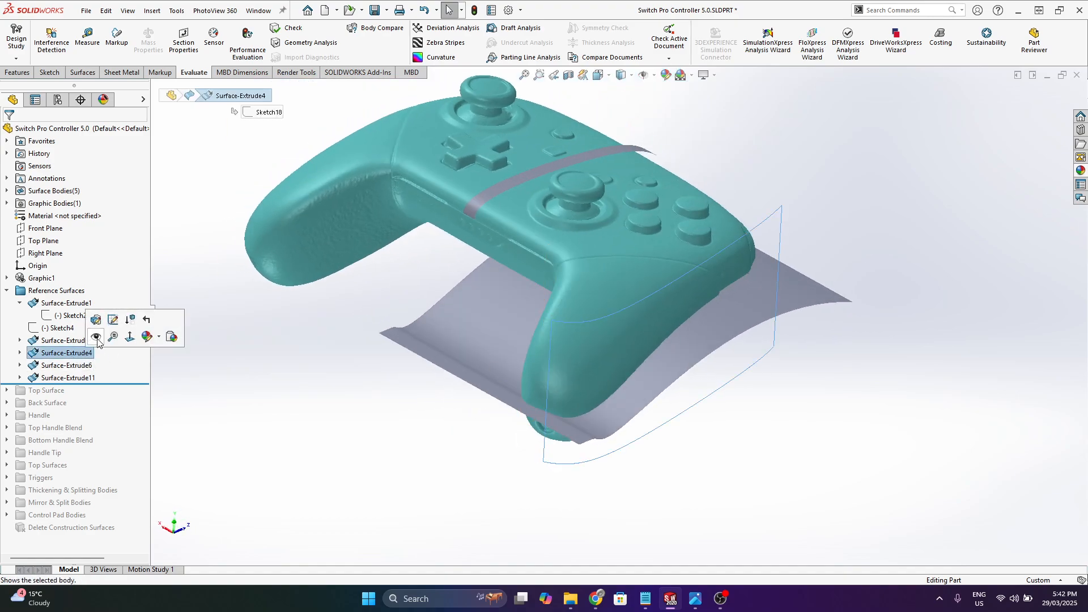
pyautogui.click(96, 336)
pyautogui.click(796, 415)
pyautogui.click(750, 288)
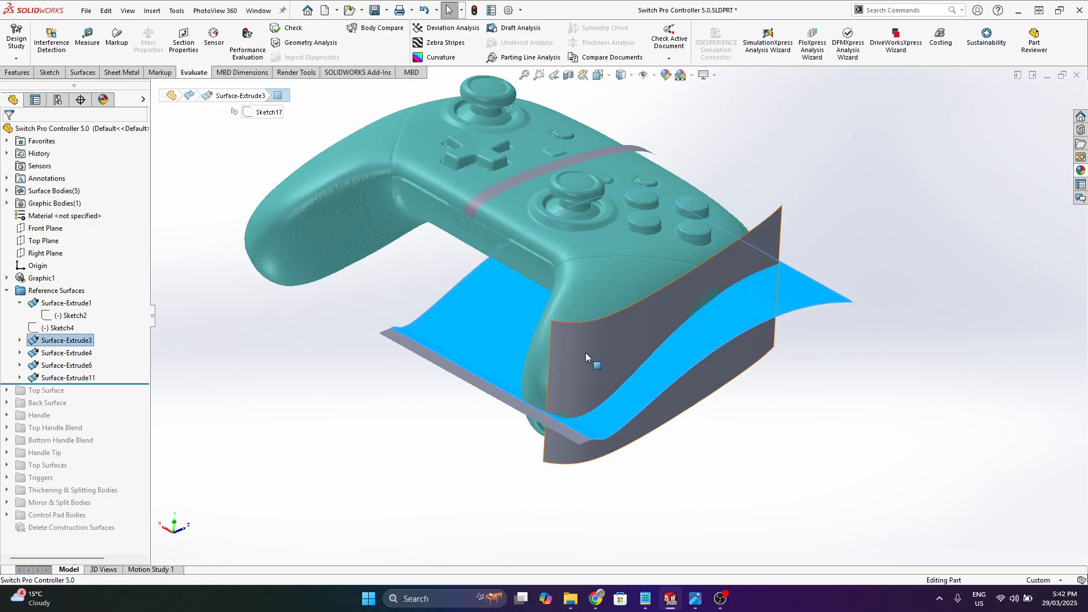
# - Examine how Surface-Extrude4 follows the controller's outer handle outline and where it intersects Surface-Extrude3
pyautogui.scroll(-2, 586, 352)
pyautogui.moveTo(578, 328)
pyautogui.mouseDown(button='middle')
pyautogui.moveTo(627, 297)
pyautogui.moveTo(604, 356)
pyautogui.moveTo(504, 342)
pyautogui.moveTo(782, 362)
pyautogui.moveTo(790, 325)
pyautogui.moveTo(682, 247)
pyautogui.moveTo(943, 227)
pyautogui.moveTo(912, 304)
pyautogui.moveTo(820, 376)
pyautogui.moveTo(821, 392)
pyautogui.mouseUp(button='middle')
pyautogui.click(886, 284)
pyautogui.scroll(2, 820, 392)
pyautogui.scroll(-2, 665, 178)
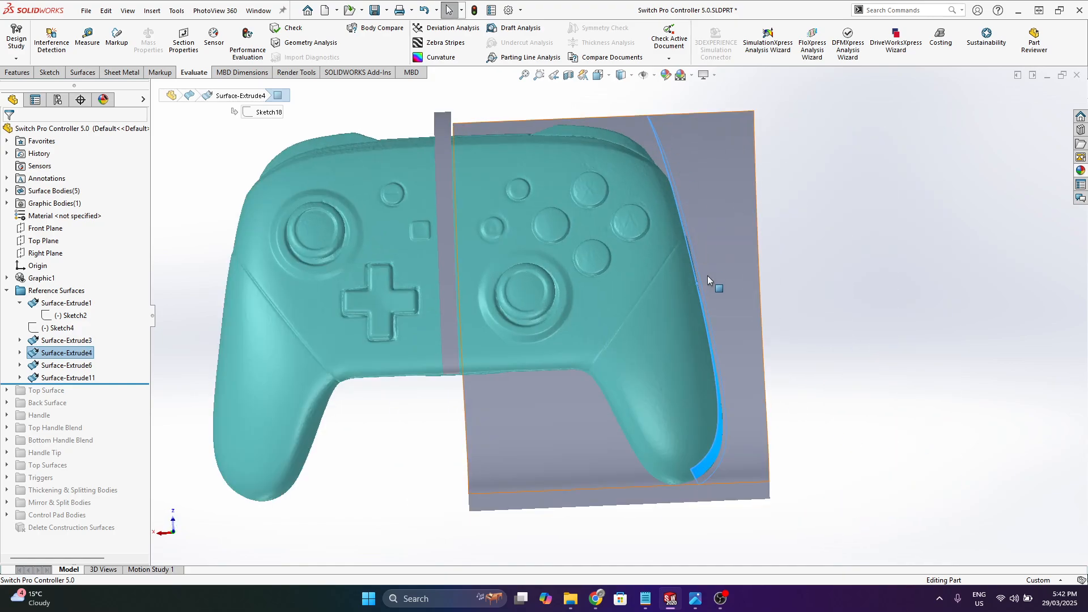
pyautogui.moveTo(700, 472); pyautogui.dragTo(670, 167, button='middle')
pyautogui.click(797, 283)
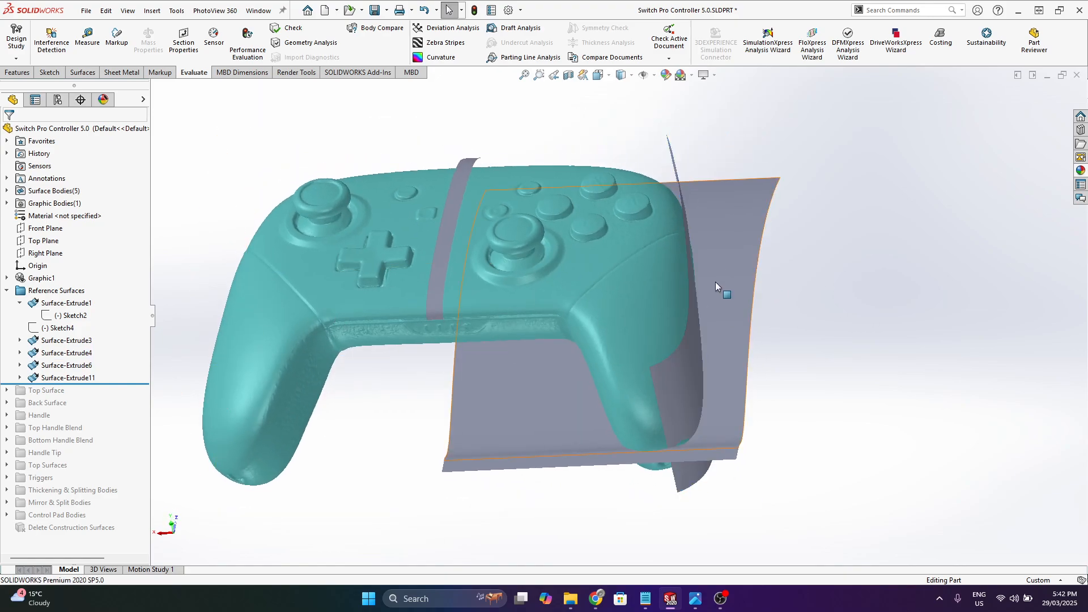
pyautogui.moveTo(715, 281); pyautogui.dragTo(566, 357, button='middle')
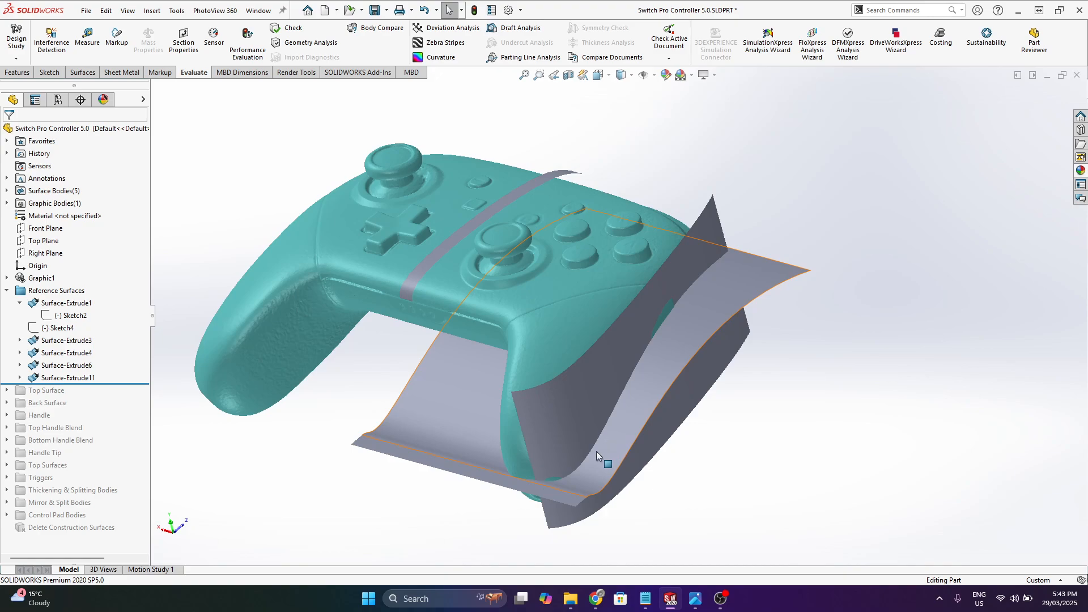
pyautogui.moveTo(559, 428); pyautogui.dragTo(601, 425, button='middle')
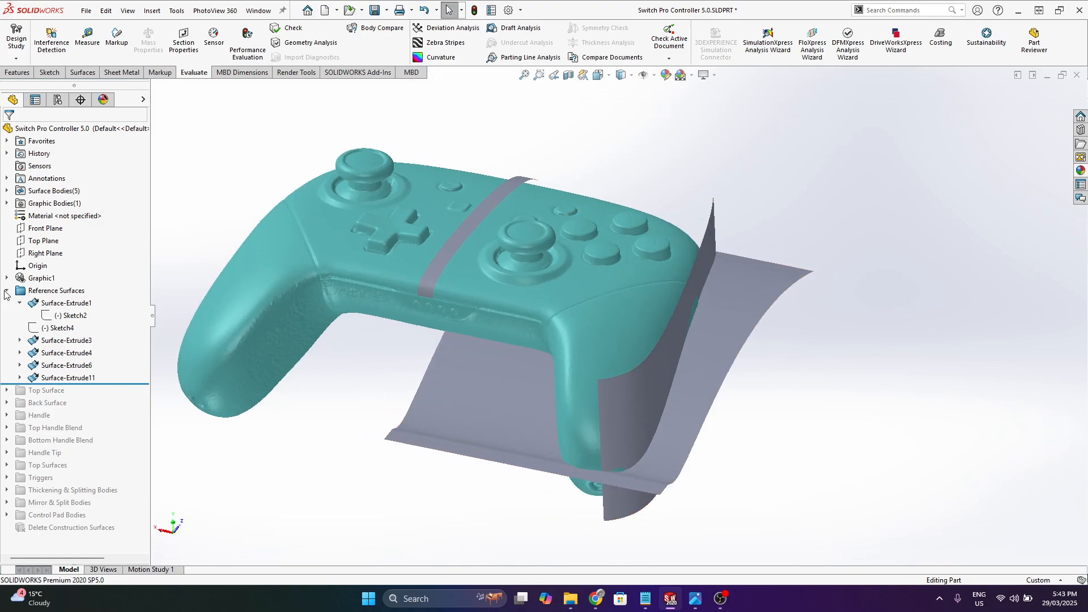
# - Show Surface-Extrude6 and Surface-Extrude11, and inspect how they meet the other reference surfaces around the handle
pyautogui.rightClick(67, 367)
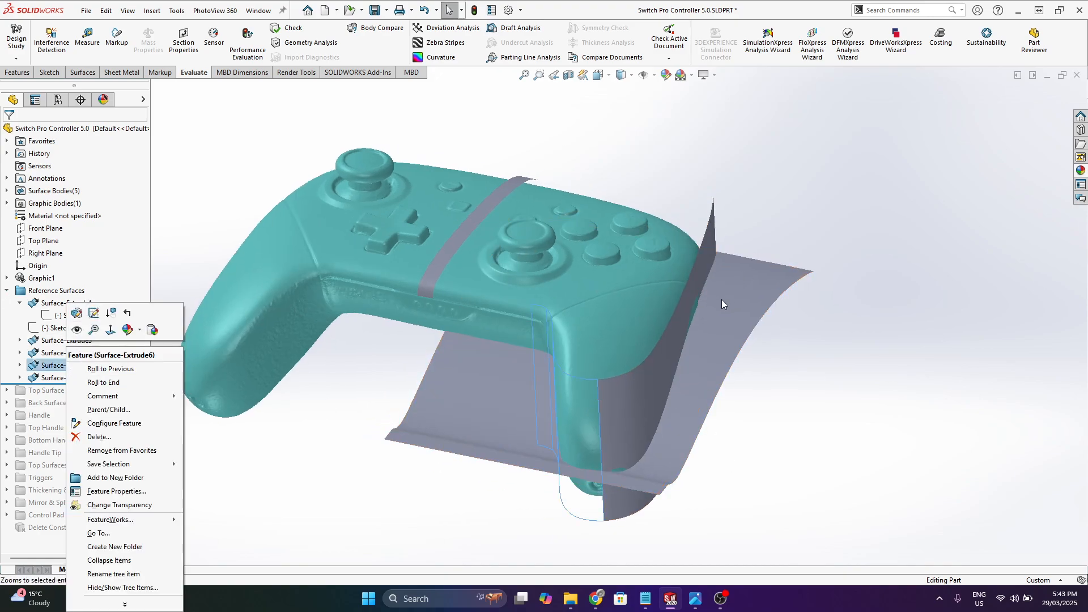
pyautogui.click(75, 330)
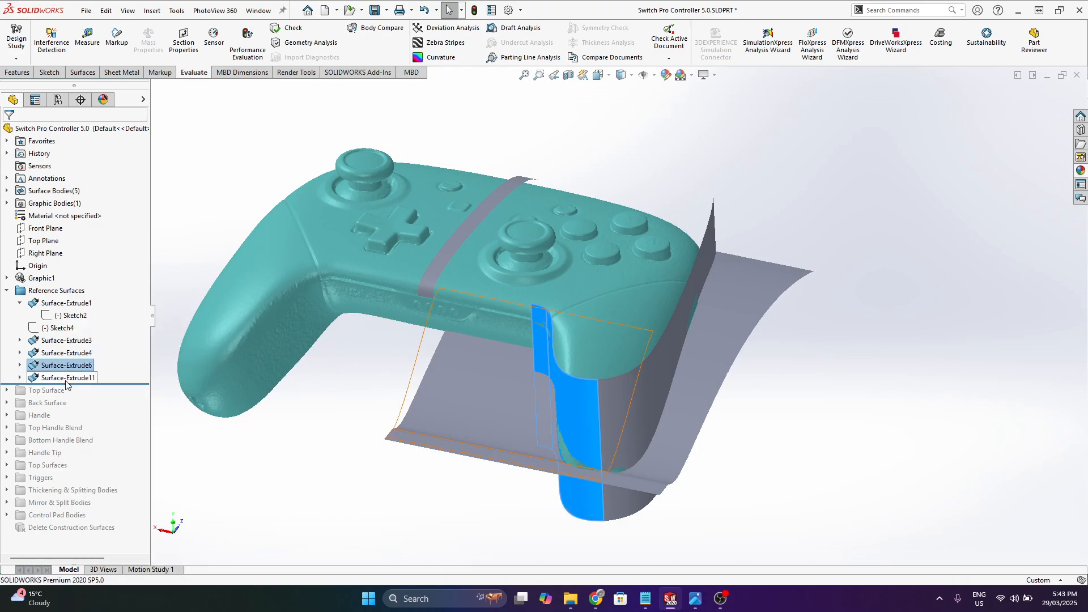
pyautogui.rightClick(63, 377)
pyautogui.click(75, 330)
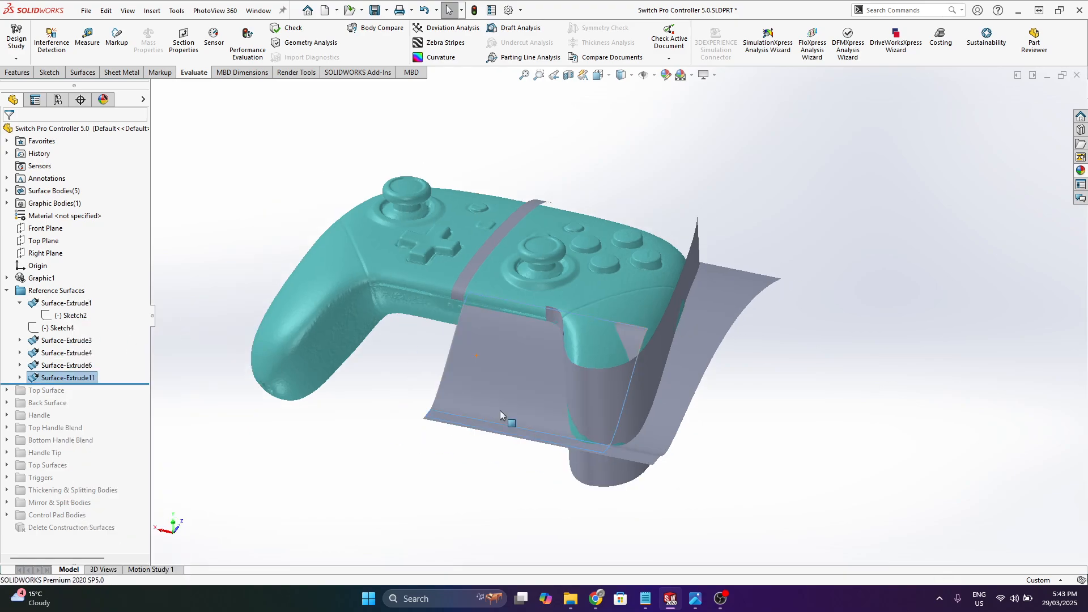
pyautogui.moveTo(499, 410); pyautogui.dragTo(844, 419, button='middle')
pyautogui.scroll(-3, 631, 317)
pyautogui.moveTo(630, 318); pyautogui.dragTo(593, 355, button='middle')
pyautogui.click(593, 356)
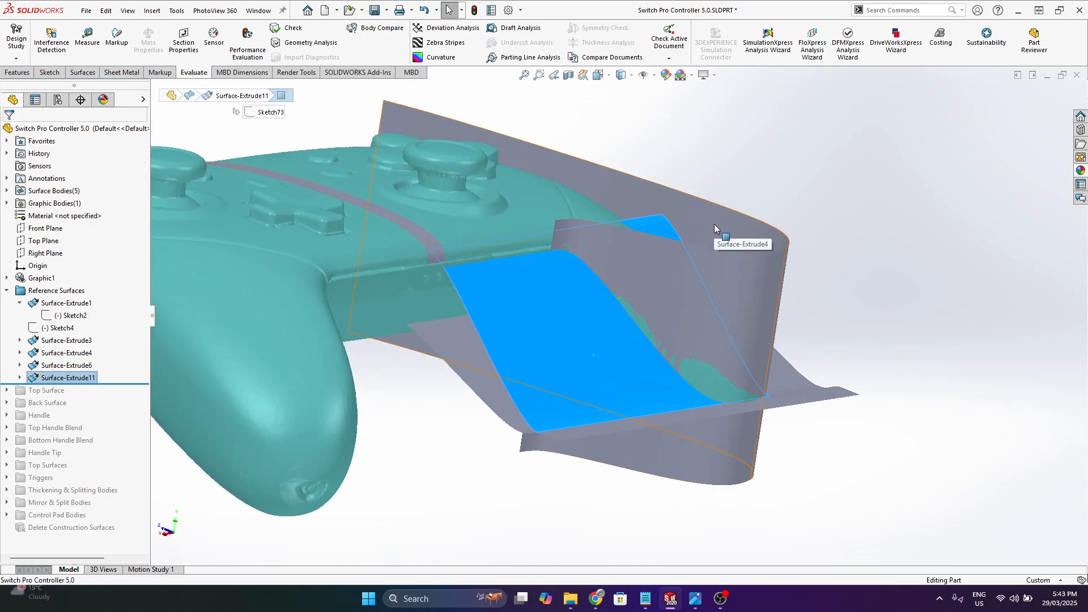
pyautogui.click(798, 264)
pyautogui.moveTo(775, 293); pyautogui.dragTo(695, 464, button='middle')
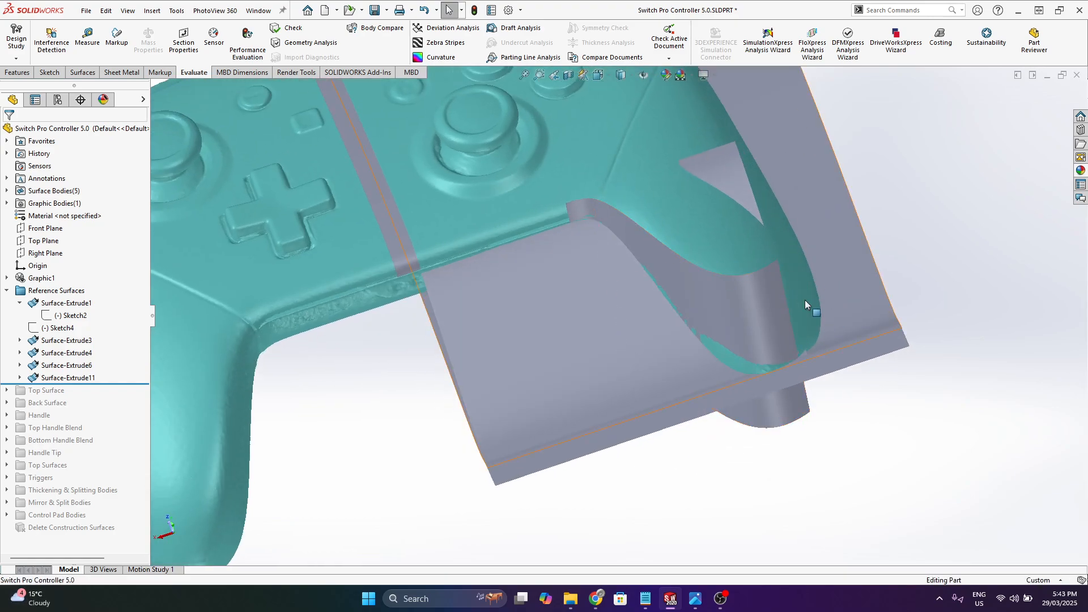
# - Hide the large reference surface beside the handle and inspect how Surface-Extrude6 crosses Surface-Extrude11 against the mesh
pyautogui.press('Tab')
pyautogui.scroll(-3, 800, 306)
pyautogui.moveTo(652, 355); pyautogui.dragTo(566, 232, button='middle')
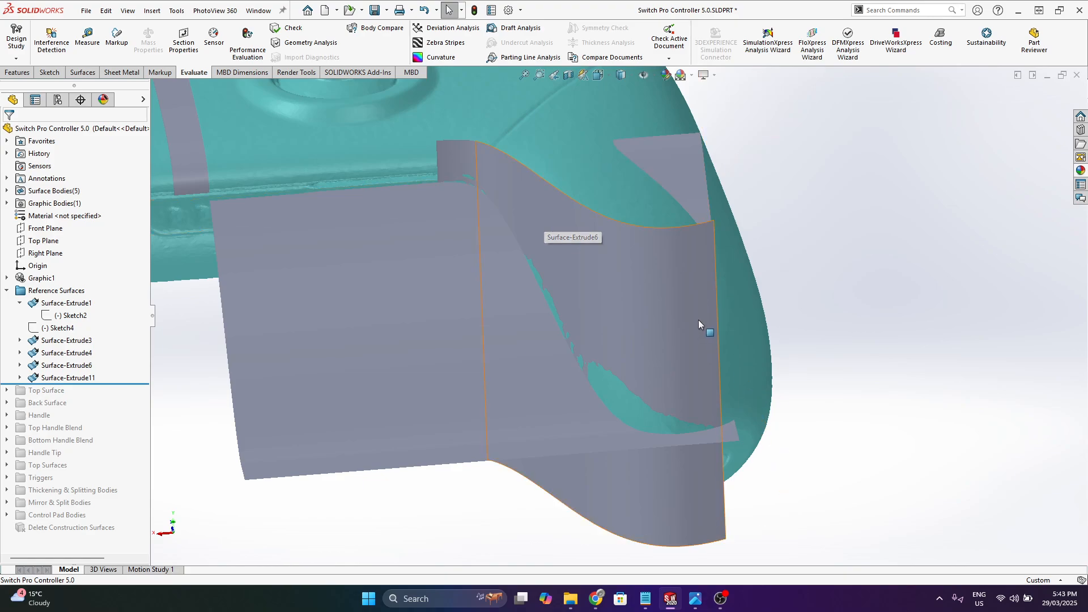
pyautogui.moveTo(553, 220); pyautogui.dragTo(851, 209, button='middle')
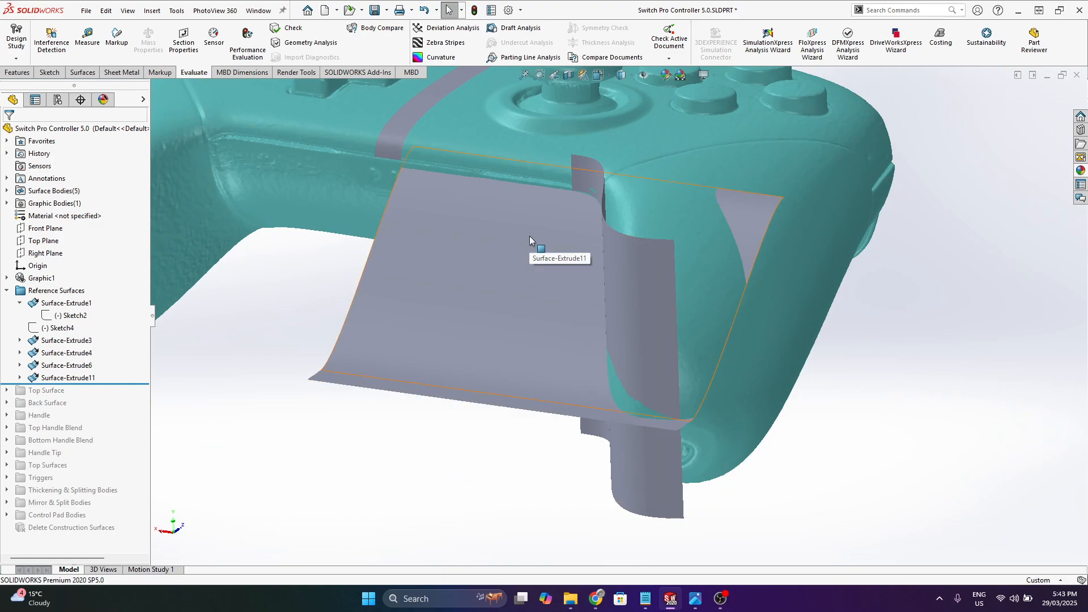
# - Hide Surface-Extrude11 and Surface-Extrude6, and examine the bare mesh around the handle tip
pyautogui.press('Tab')
pyautogui.press('Tab')
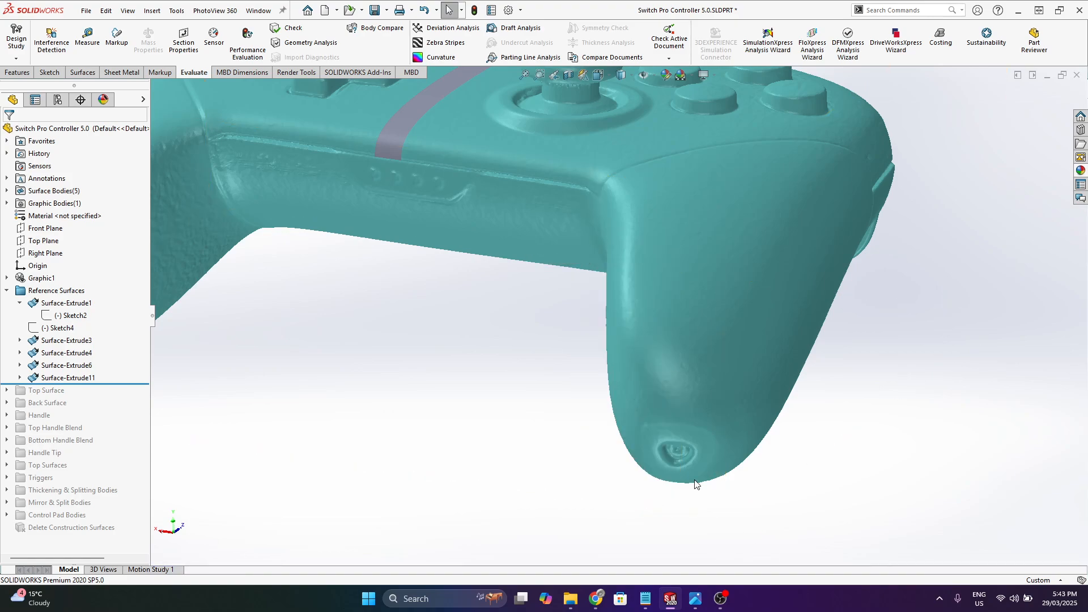
pyautogui.moveTo(690, 363); pyautogui.dragTo(626, 191, button='middle')
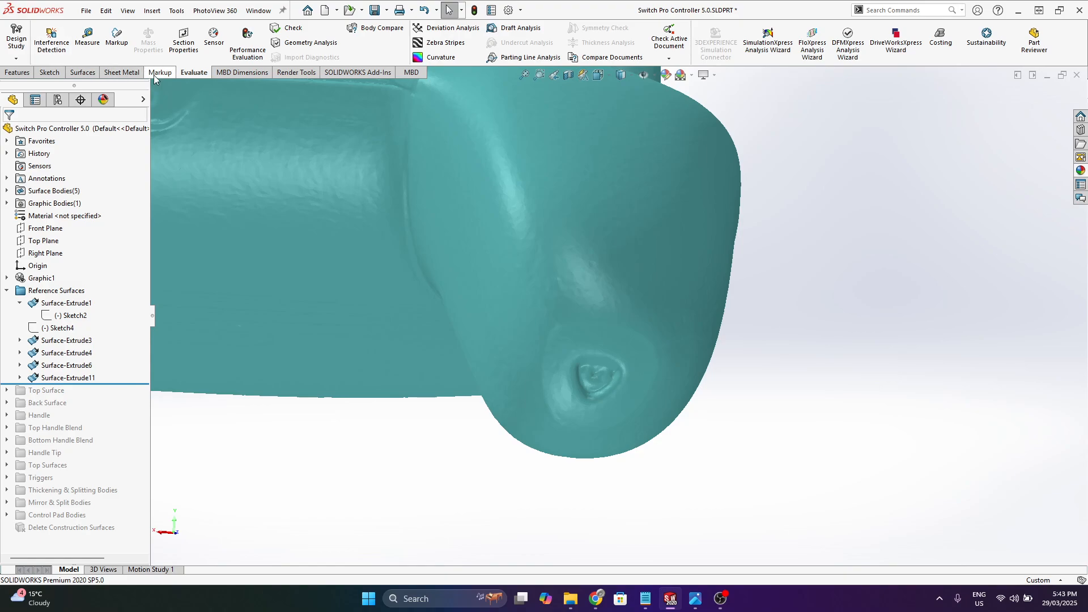
pyautogui.moveTo(500, 243); pyautogui.dragTo(500, 243, button='middle')
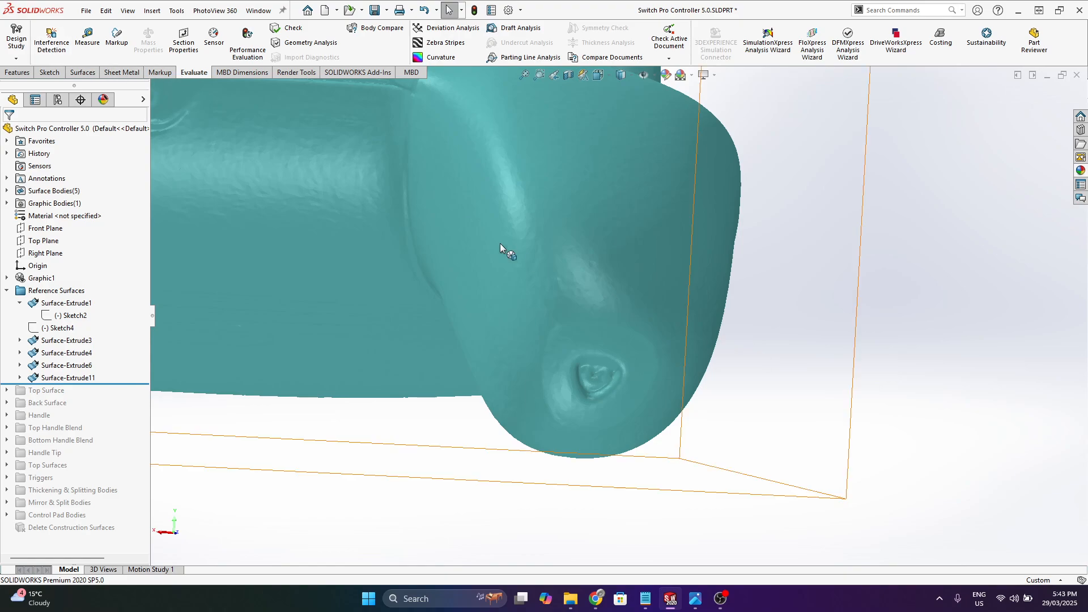
# - Mark up the handle by tracing its edge lines, circling the tip and drawing arrows outward from its sides
pyautogui.click(153, 72)
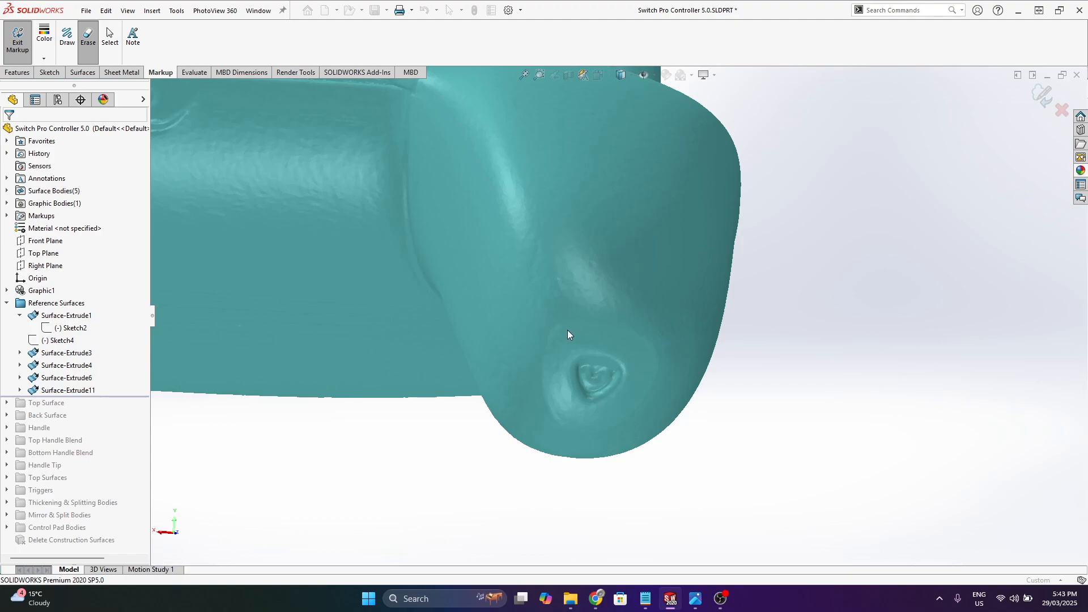
pyautogui.click(67, 52)
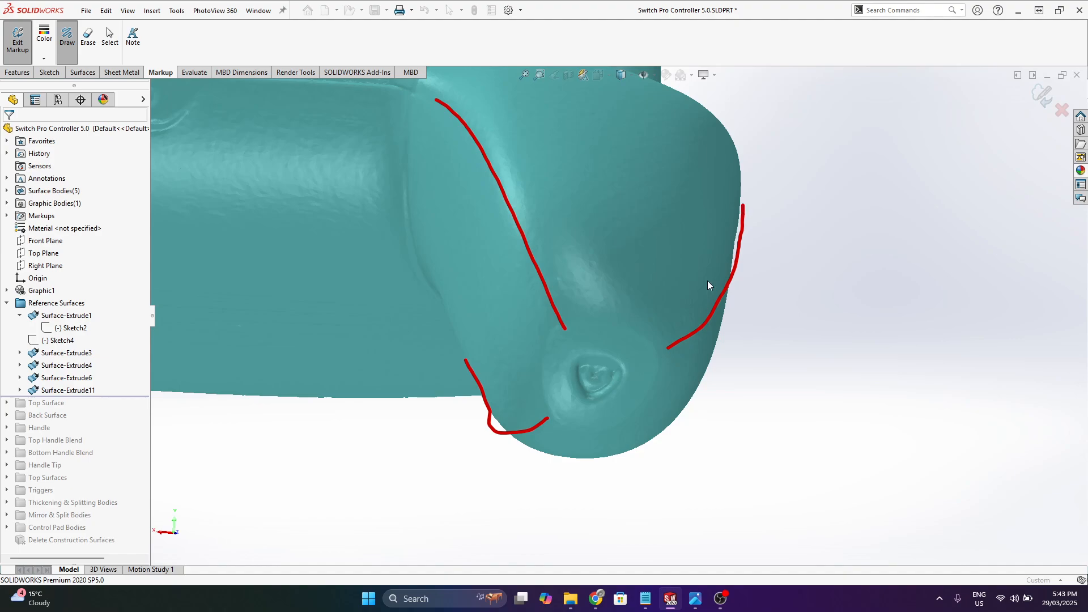
pyautogui.moveTo(660, 342); pyautogui.dragTo(582, 322)
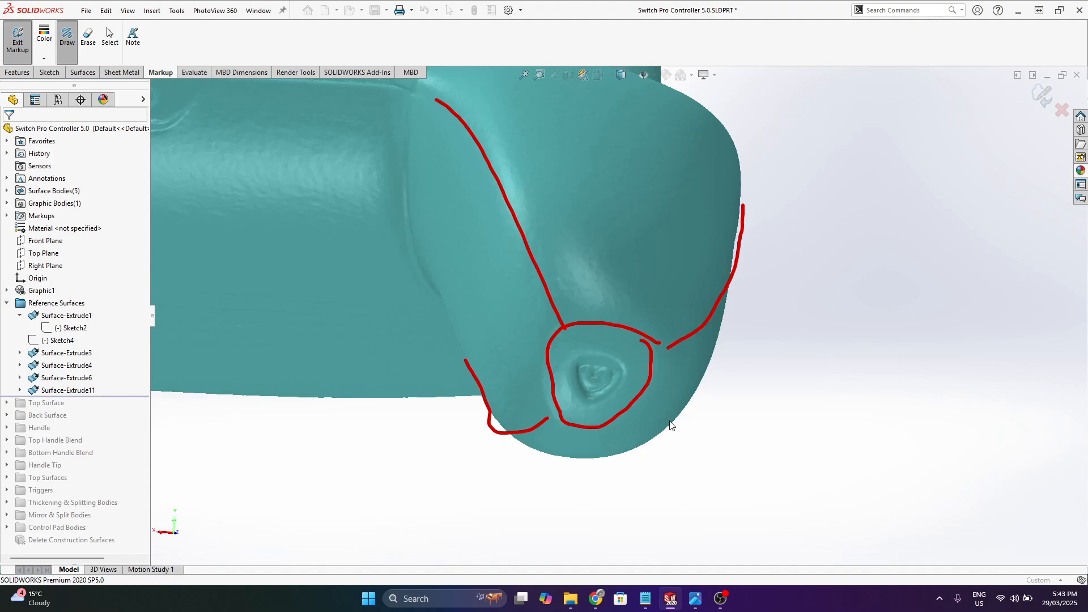
pyautogui.moveTo(653, 424); pyautogui.dragTo(748, 518)
pyautogui.moveTo(734, 478); pyautogui.dragTo(761, 531)
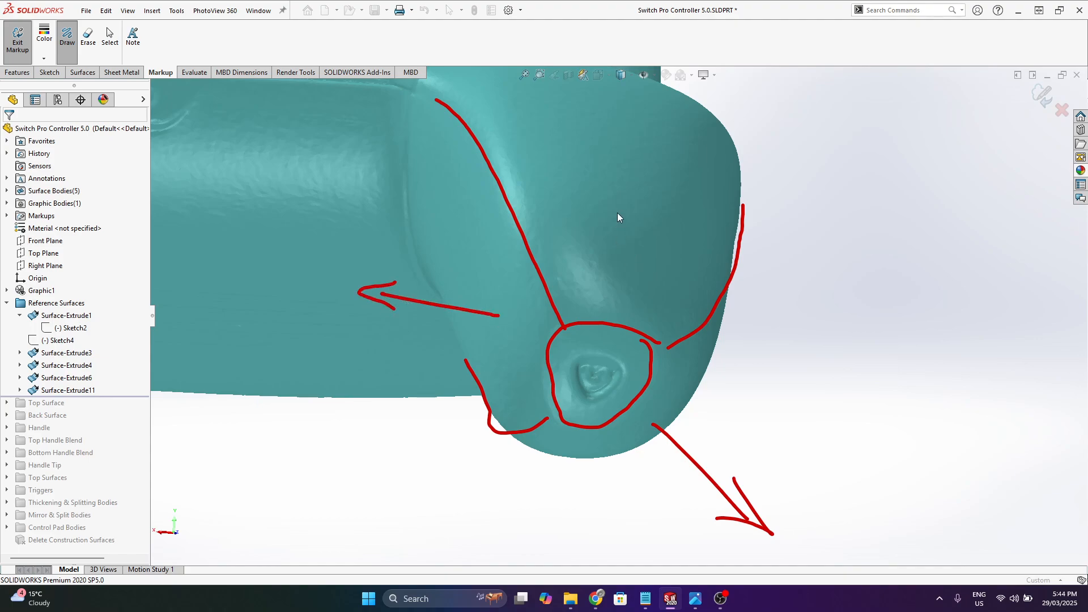
# - Erase all the freehand markup strokes around the handle and leave markup mode
pyautogui.click(88, 34)
pyautogui.click(732, 266)
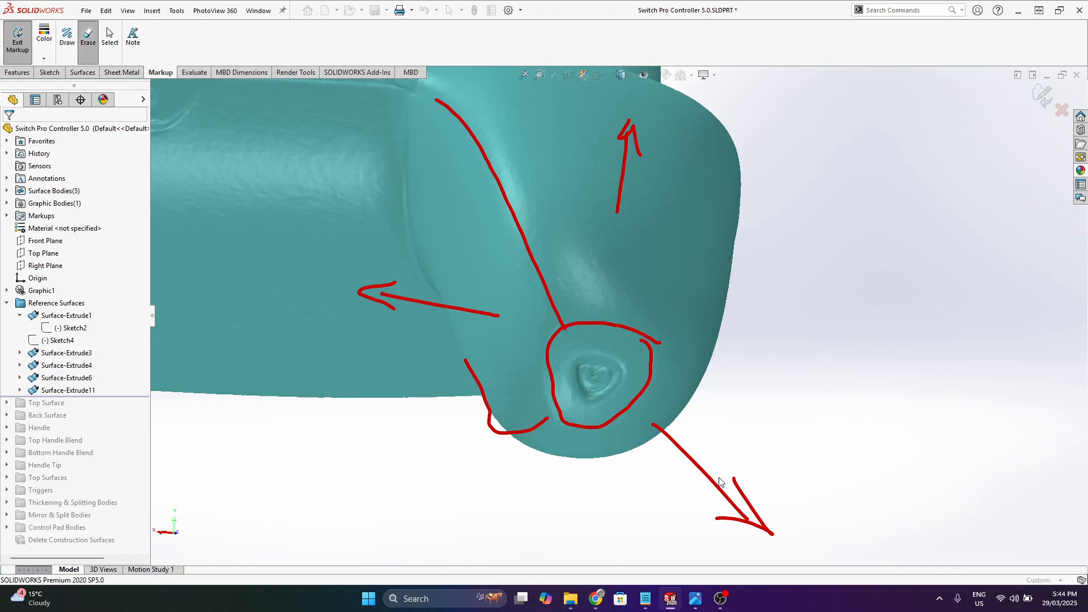
pyautogui.click(721, 483)
pyautogui.click(569, 326)
pyautogui.click(510, 209)
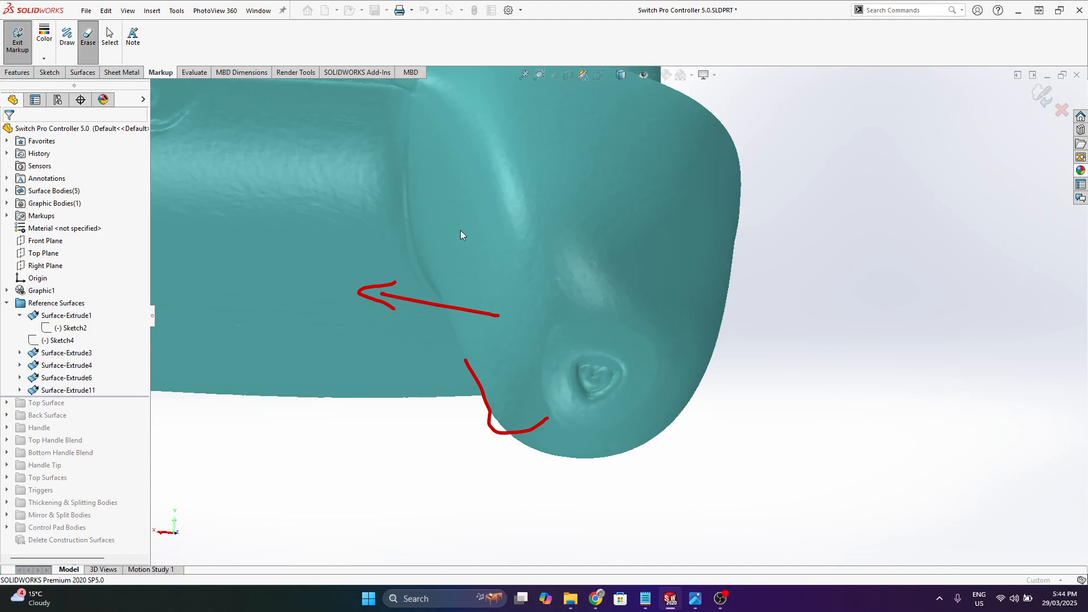
pyautogui.click(17, 38)
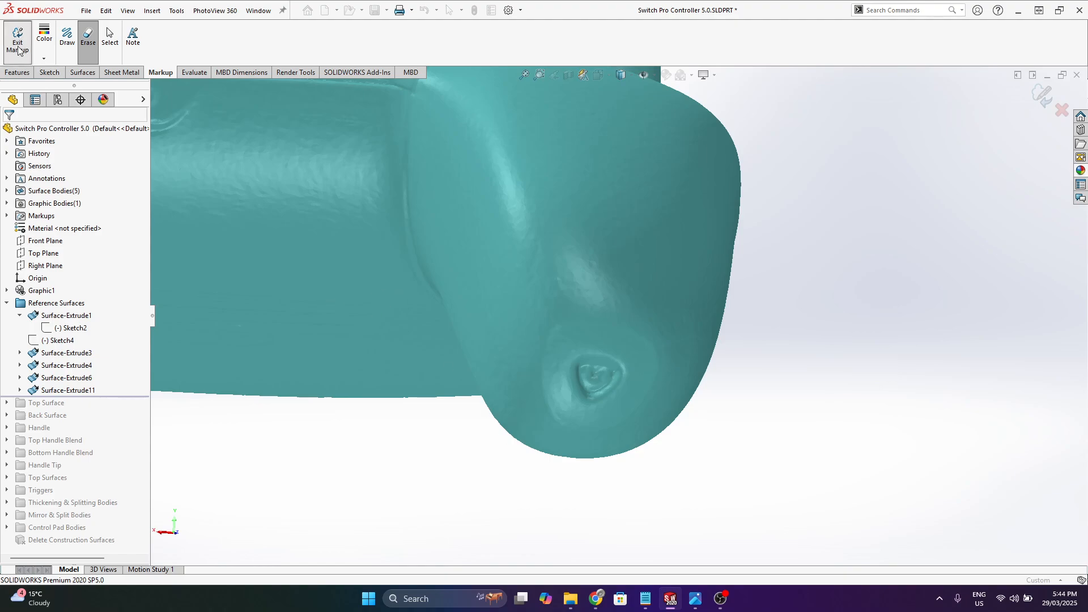
# - Roll the model forward to include the Top Surface folder and show the resulting surface on the controller's top face
pyautogui.click(78, 392)
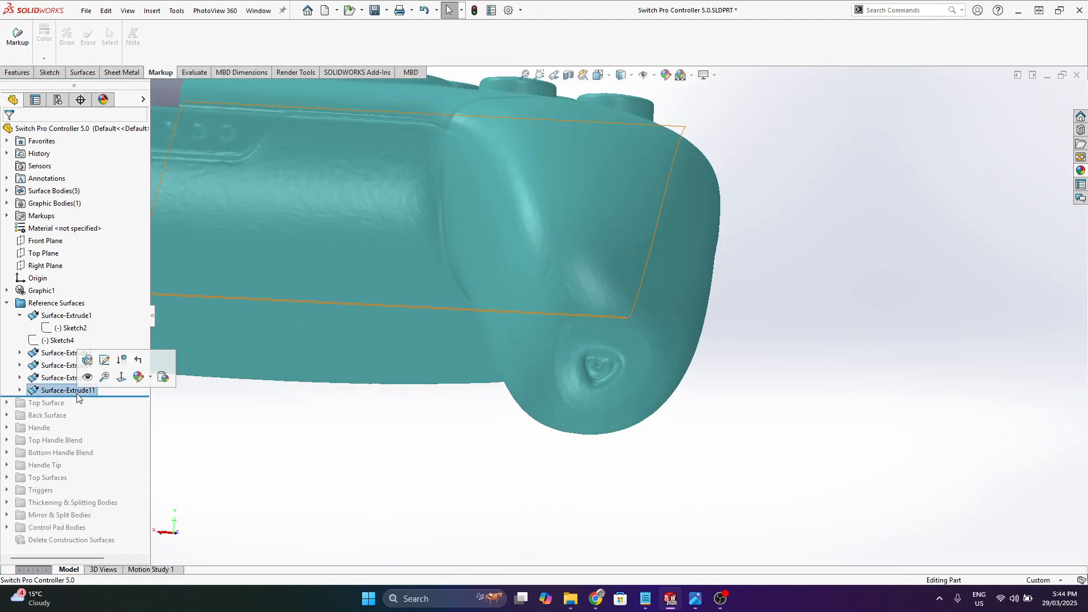
pyautogui.moveTo(107, 396); pyautogui.dragTo(48, 412)
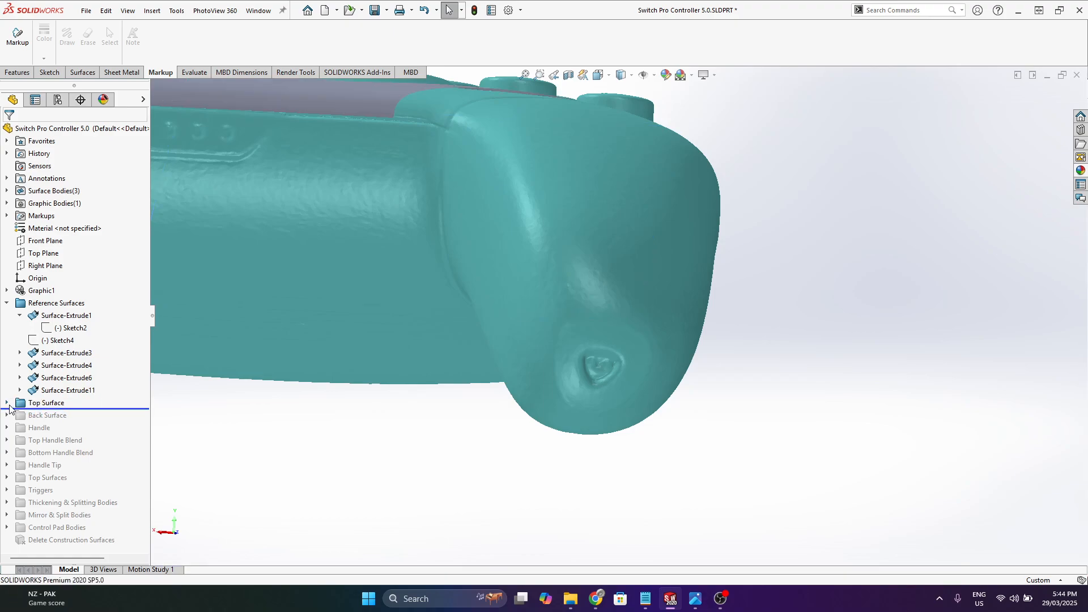
pyautogui.scroll(5, 360, 183)
pyautogui.moveTo(510, 215); pyautogui.dragTo(507, 349, button='middle')
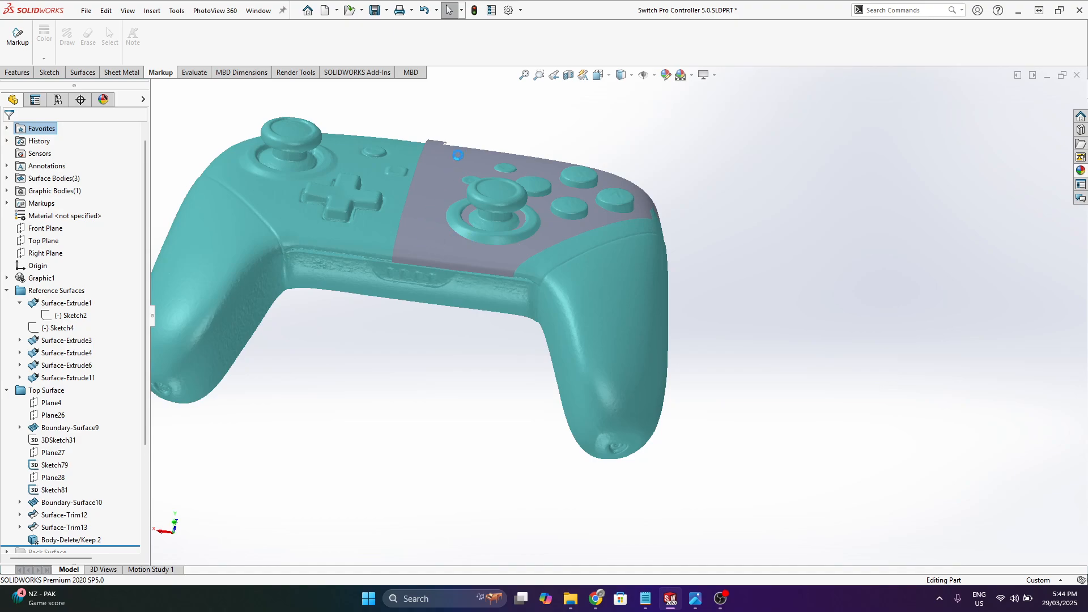
# - List the sketches behind Surface-Extrude6, Surface-Extrude11 and Surface-Extrude4, and compare Sketch24 and Sketch18 with the handle's shape
pyautogui.click(21, 365)
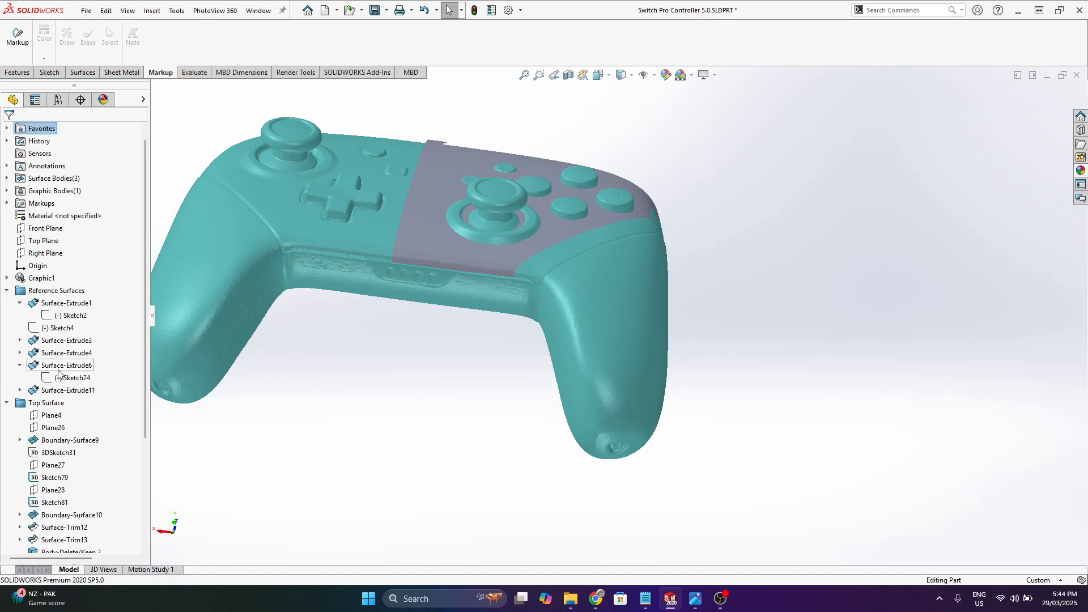
pyautogui.click(80, 380)
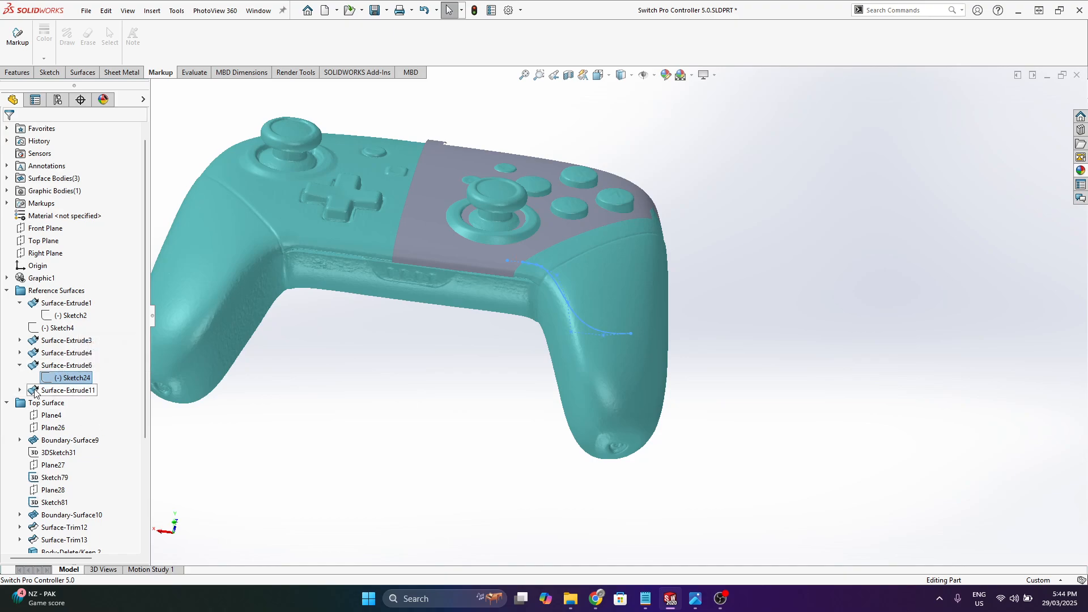
pyautogui.click(20, 390)
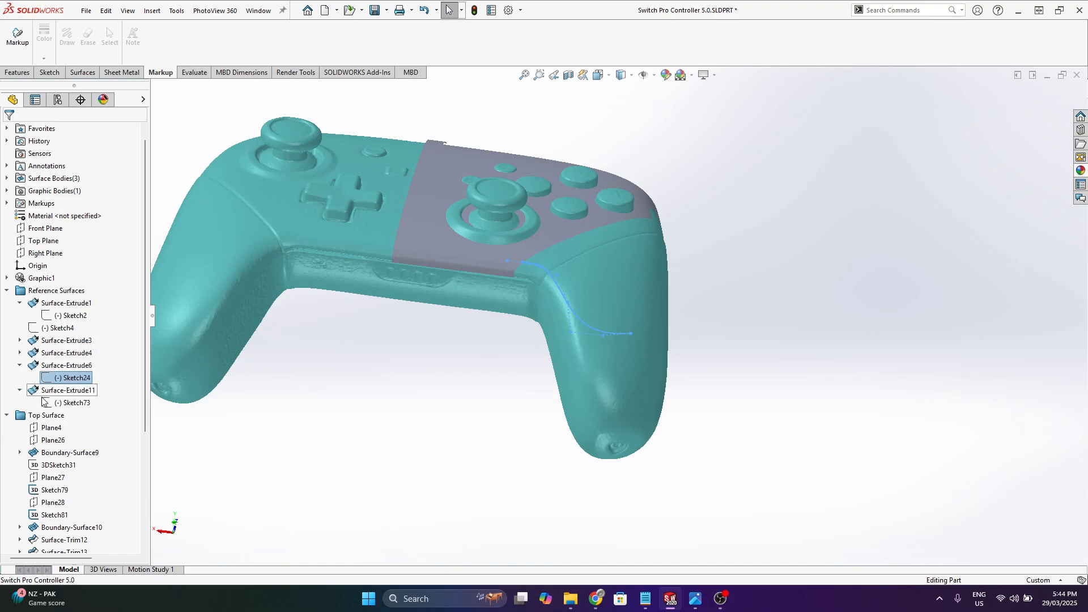
pyautogui.click(21, 353)
pyautogui.click(76, 365)
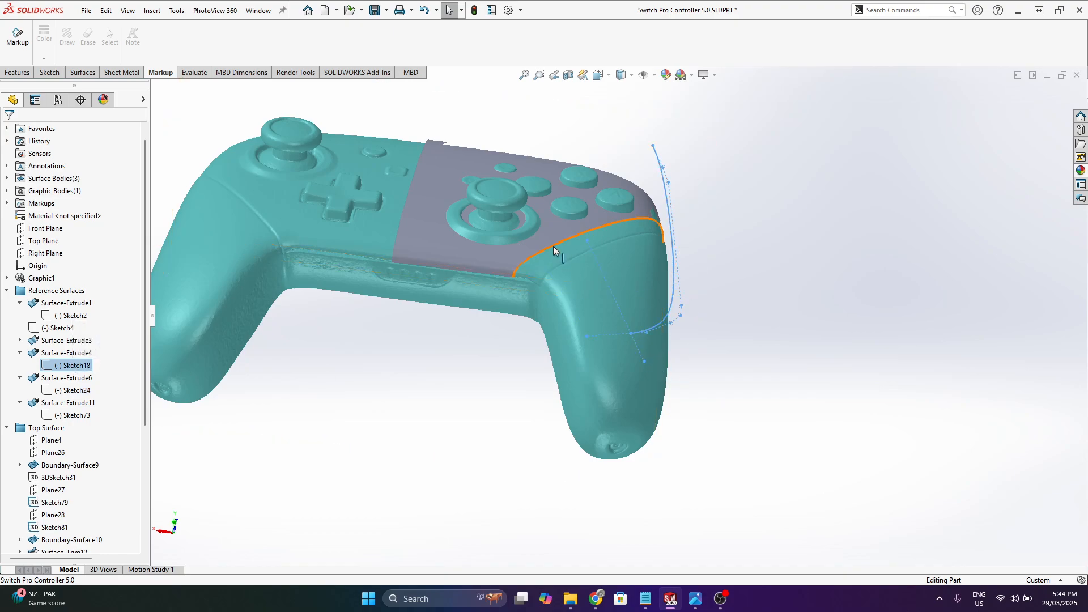
pyautogui.moveTo(553, 249); pyautogui.dragTo(513, 416, button='middle')
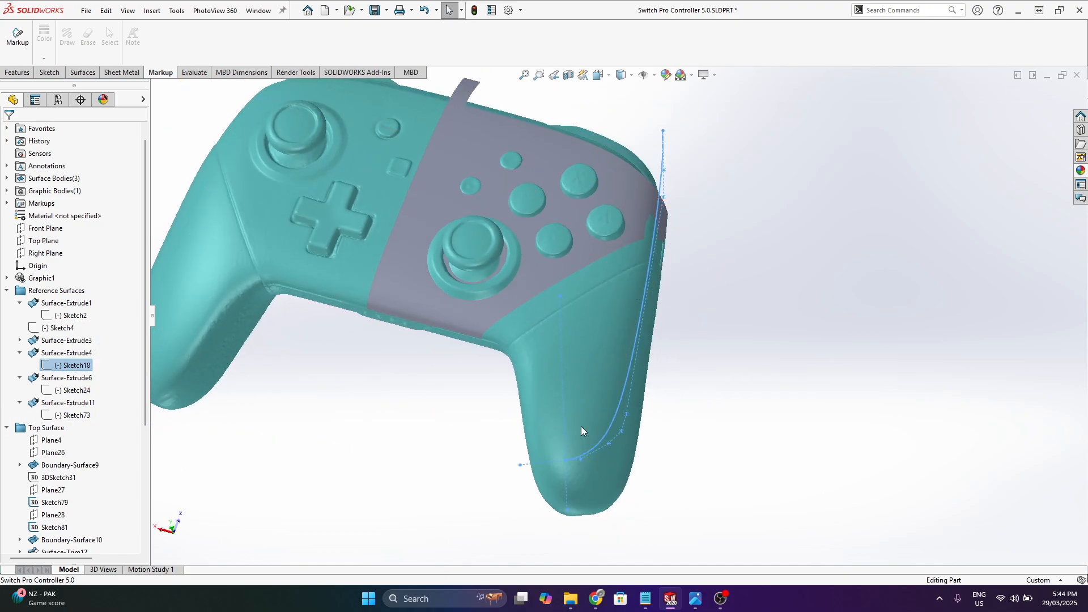
# - Highlight Boundary-Surface9 on the controller's top face and roll the model back to directly after that feature
pyautogui.click(497, 182)
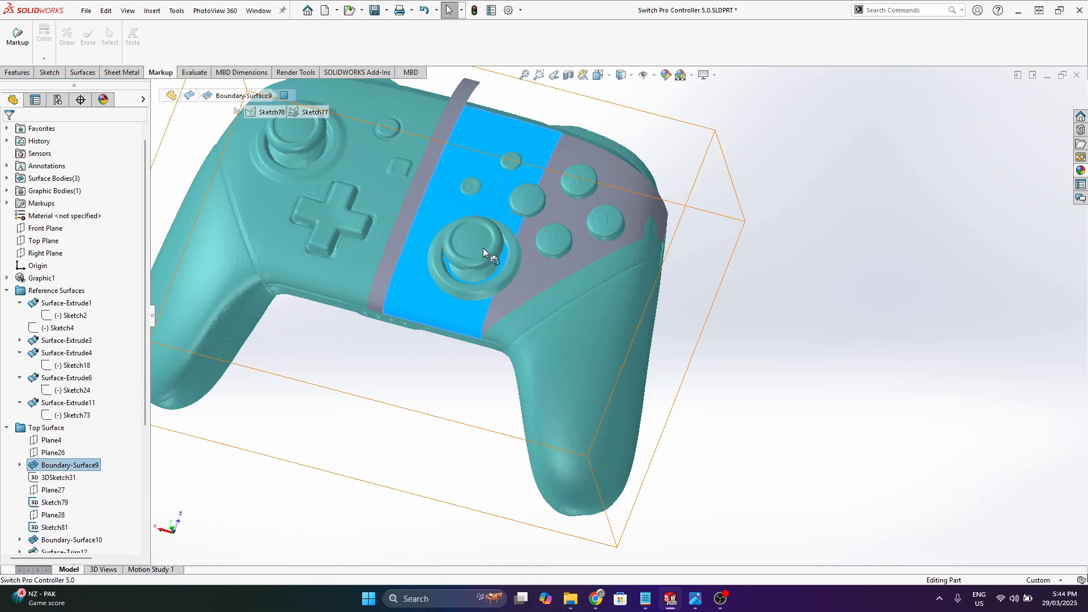
pyautogui.moveTo(484, 248); pyautogui.dragTo(429, 271, button='middle')
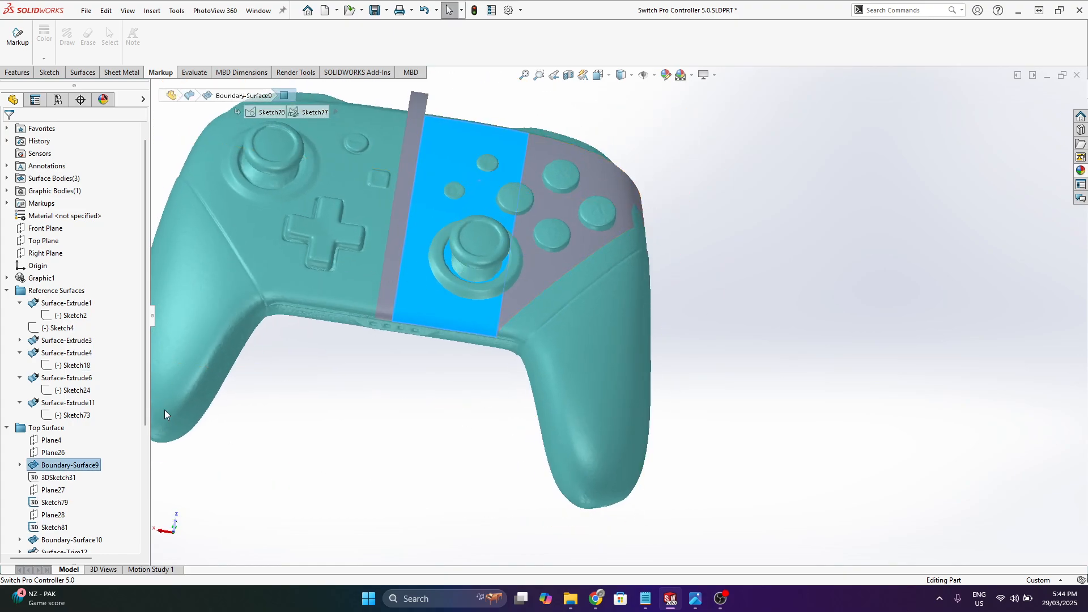
pyautogui.scroll(-3, 91, 494)
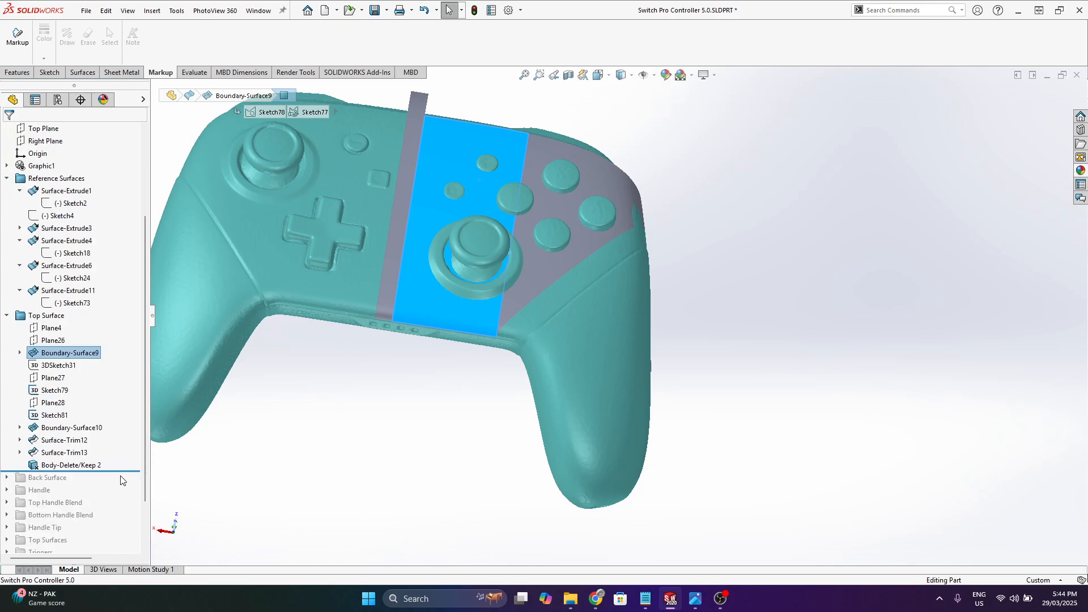
pyautogui.moveTo(121, 476); pyautogui.dragTo(66, 354)
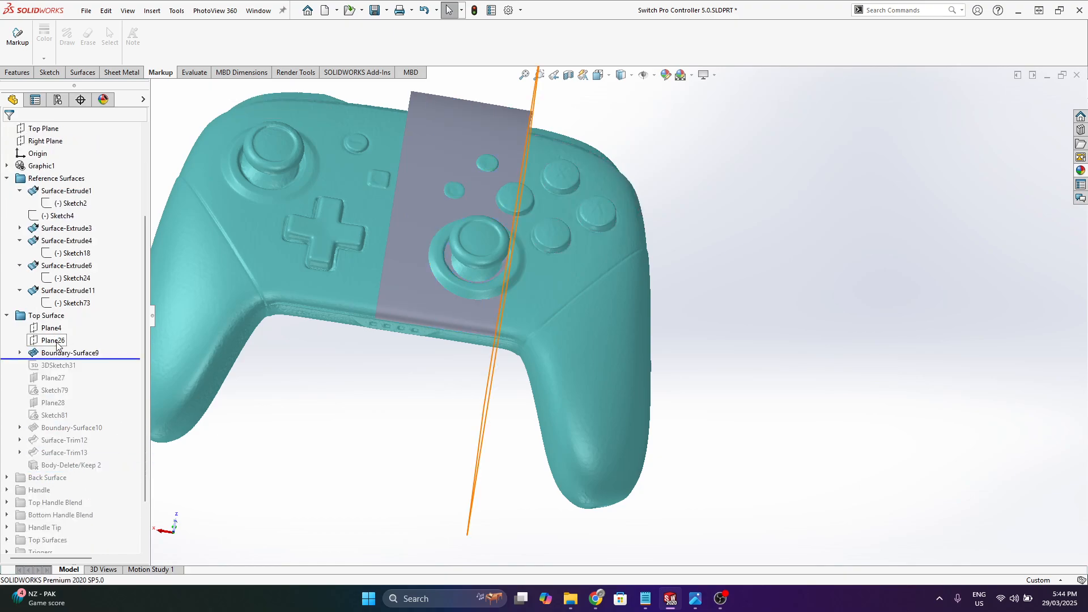
# - Examine from several angles how the Boundary-Surface9 strip follows the mesh across the middle of the top face
pyautogui.scroll(5, 464, 217)
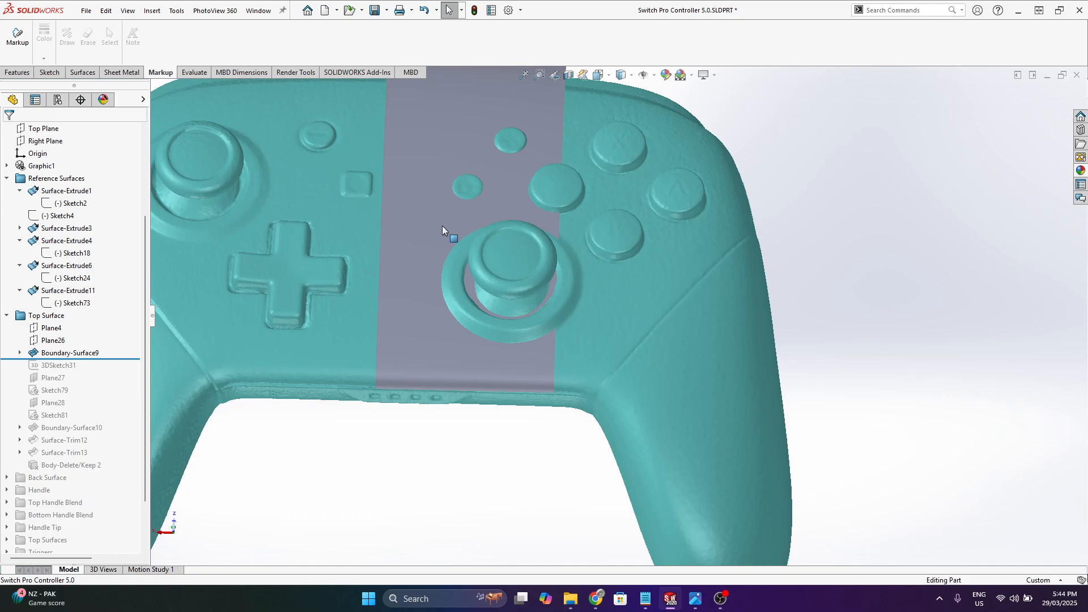
pyautogui.moveTo(443, 226); pyautogui.dragTo(551, 157, button='middle')
pyautogui.scroll(-3, 444, 306)
pyautogui.moveTo(447, 308)
pyautogui.mouseDown(button='middle')
pyautogui.moveTo(463, 325)
pyautogui.moveTo(459, 273)
pyautogui.moveTo(454, 309)
pyautogui.moveTo(391, 274)
pyautogui.moveTo(456, 315)
pyautogui.mouseUp(button='middle')
pyautogui.moveTo(550, 333); pyautogui.dragTo(574, 287, button='middle')
pyautogui.scroll(4, 566, 287)
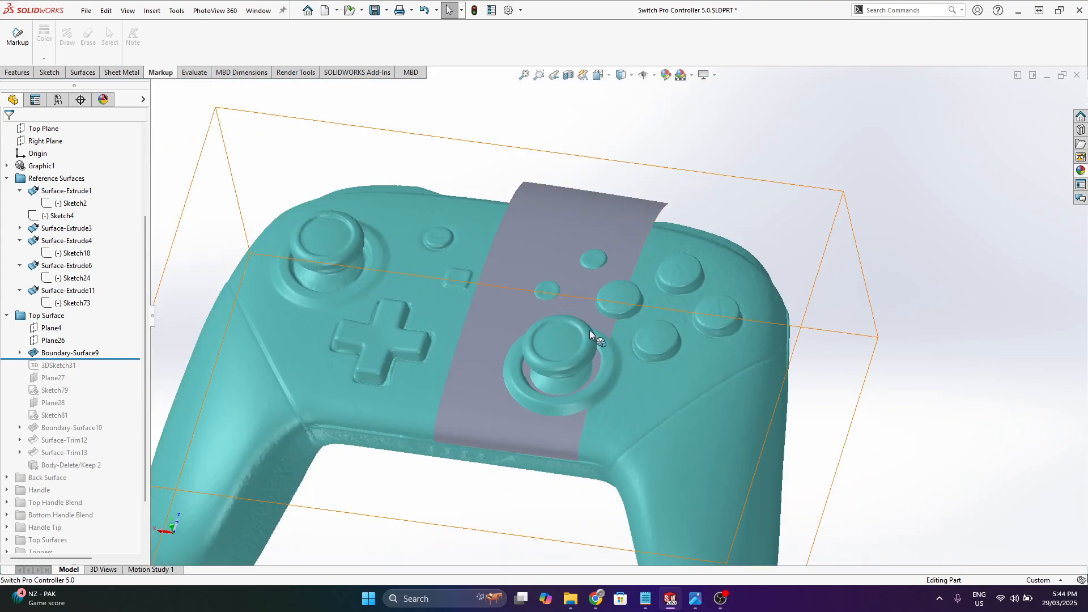
pyautogui.moveTo(546, 272); pyautogui.dragTo(580, 396, button='middle')
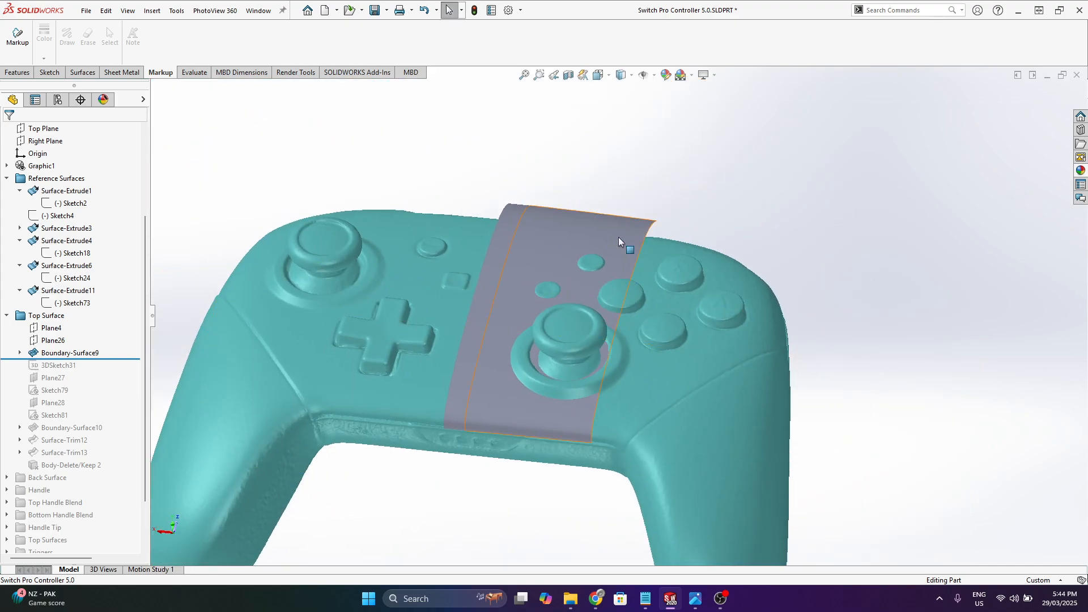
pyautogui.scroll(-3, 498, 292)
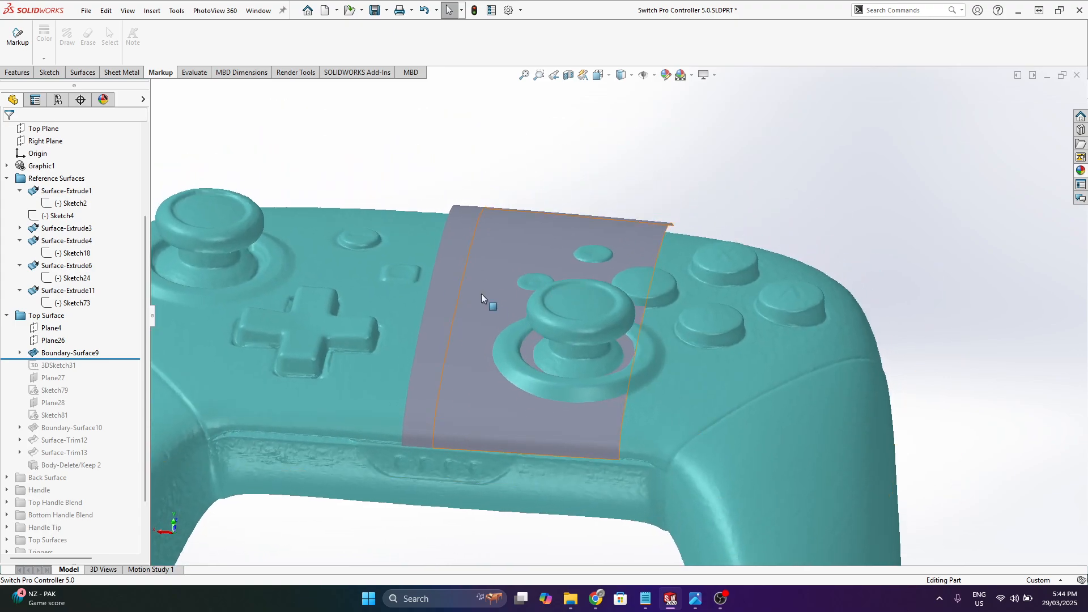
# - Inspect the mesh's top face curvature around the face buttons, beyond the edge of Boundary-Surface9
pyautogui.moveTo(649, 263); pyautogui.dragTo(727, 312, button='middle')
pyautogui.scroll(-1, 728, 312)
pyautogui.moveTo(556, 314); pyautogui.dragTo(539, 272, button='middle')
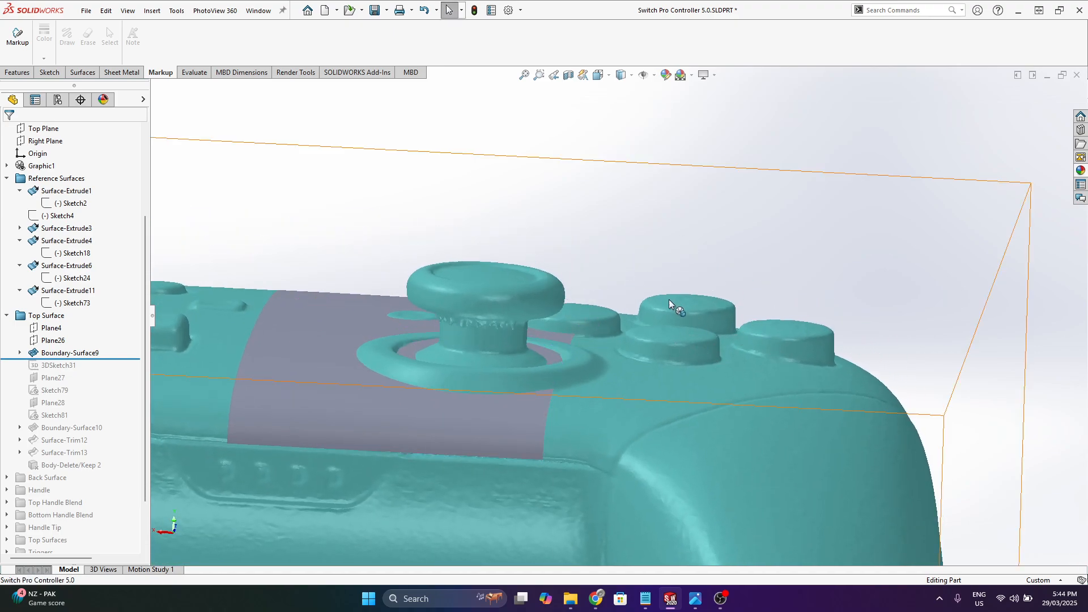
pyautogui.scroll(-5, 669, 299)
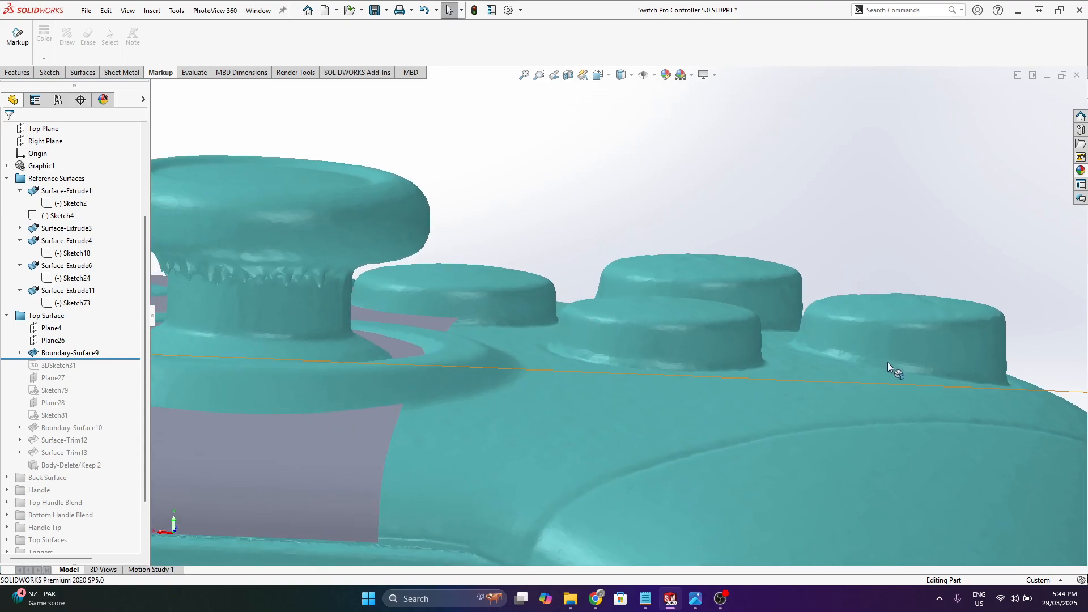
pyautogui.scroll(3, 828, 332)
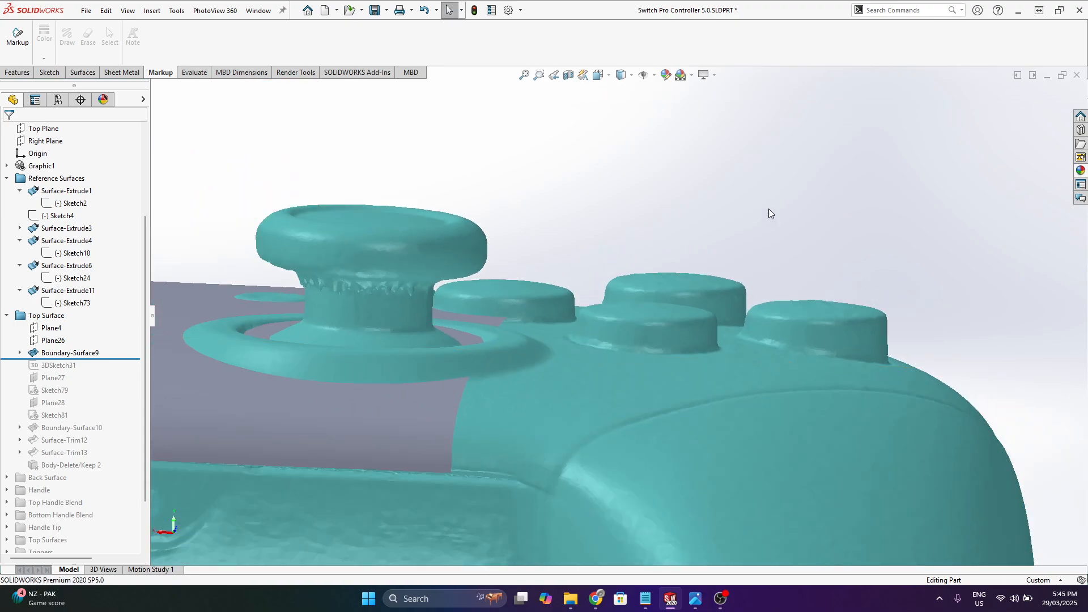
pyautogui.moveTo(769, 208); pyautogui.dragTo(579, 367, button='middle')
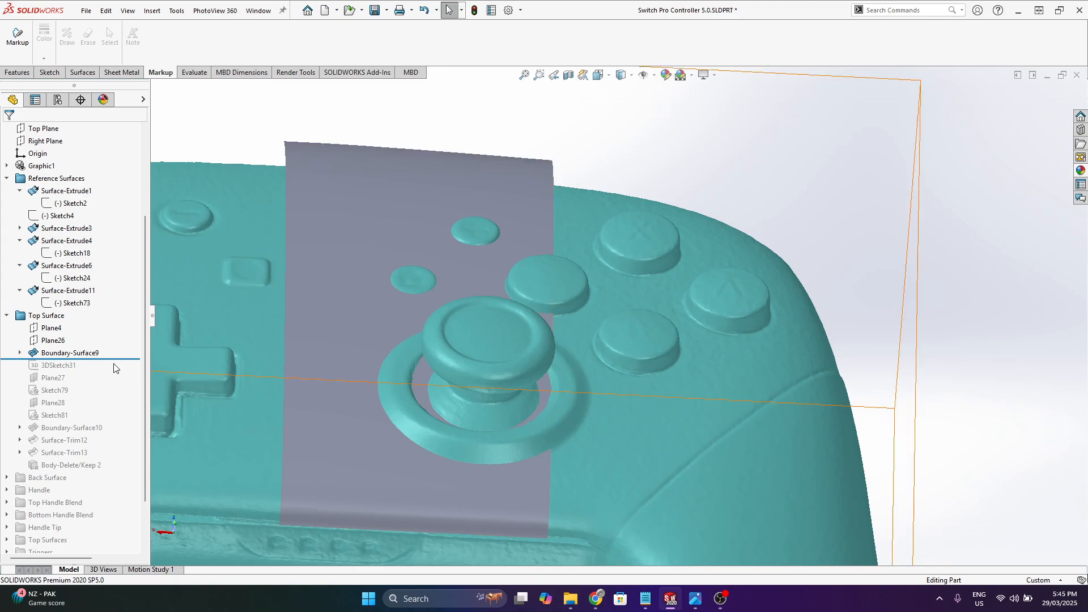
# - Roll the model forward to include 3DSketch31 and highlight Boundary-Surface9 on the top face
pyautogui.moveTo(123, 361); pyautogui.dragTo(113, 373)
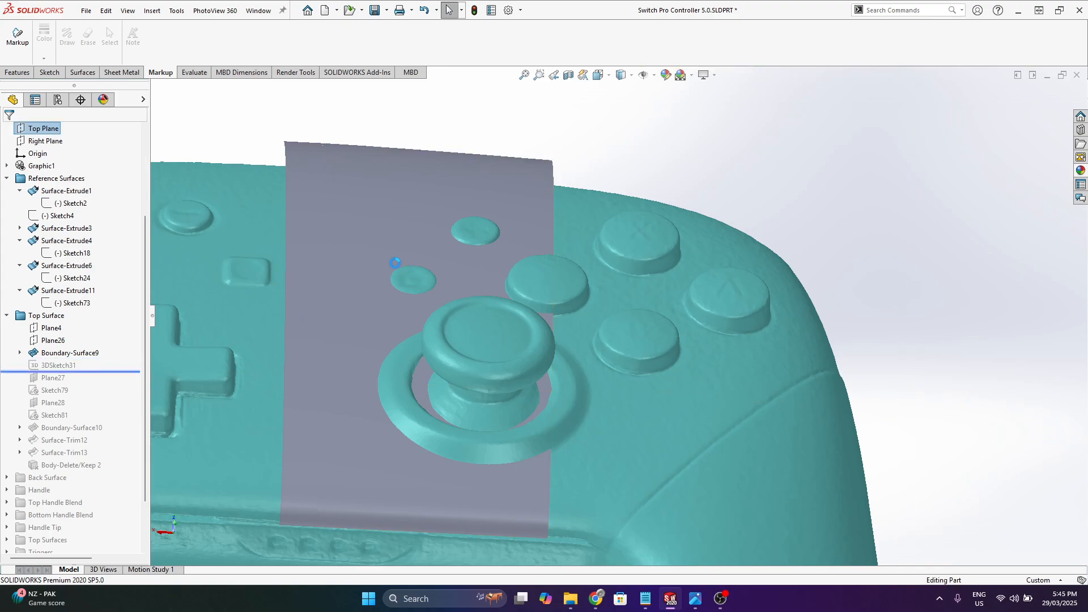
pyautogui.click(402, 232)
pyautogui.scroll(1, 267, 340)
pyautogui.scroll(1, 266, 341)
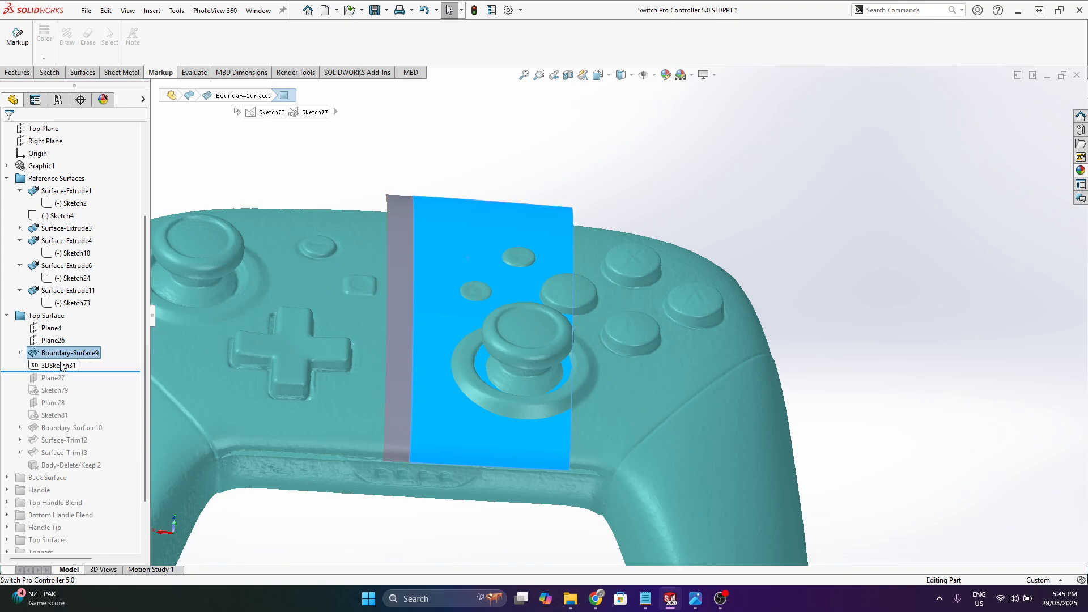
pyautogui.moveTo(127, 371)
pyautogui.mouseDown()
pyautogui.moveTo(124, 387)
pyautogui.moveTo(116, 377)
pyautogui.mouseUp()
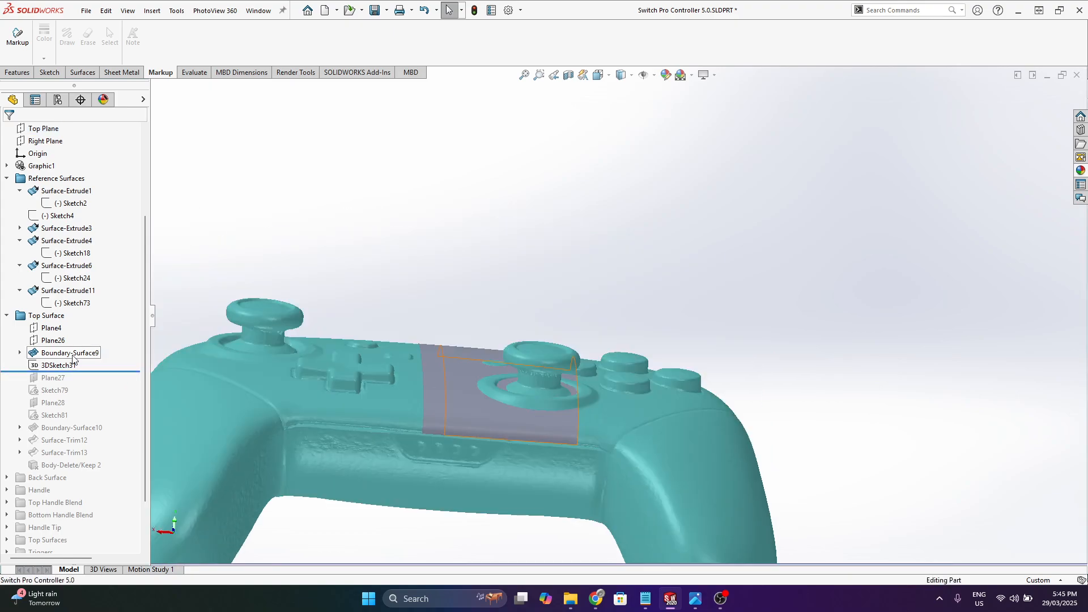
# - Show Sketch78, Sketch77 and Sketch76, the sketches under Boundary-Surface9, on the controller model
pyautogui.click(19, 353)
pyautogui.click(80, 366)
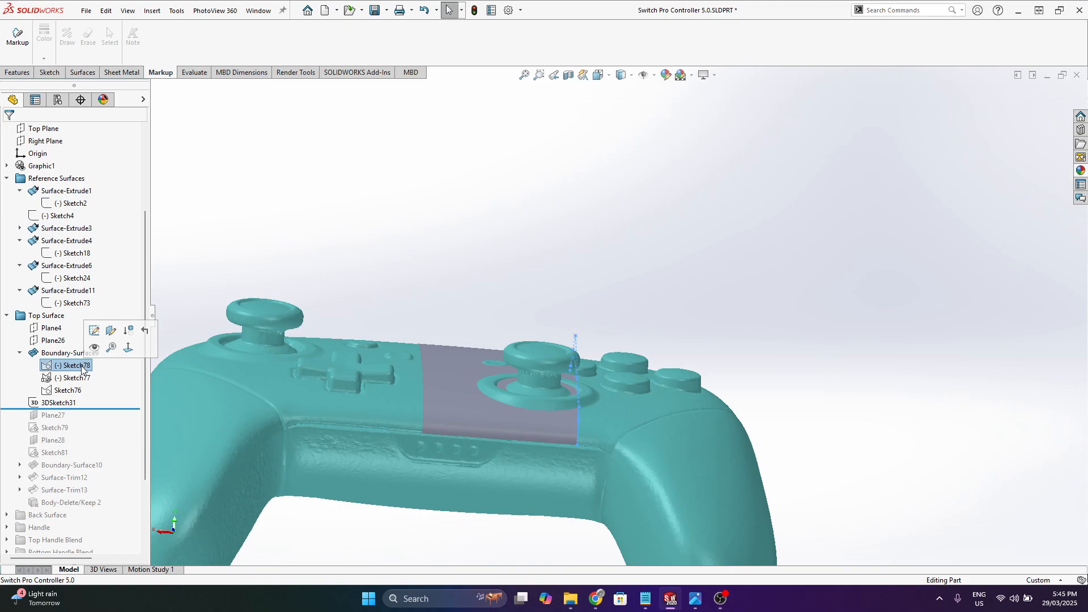
pyautogui.keyDown('ctrl'); pyautogui.click(79, 378); pyautogui.keyUp('ctrl')
pyautogui.rightClick(68, 392)
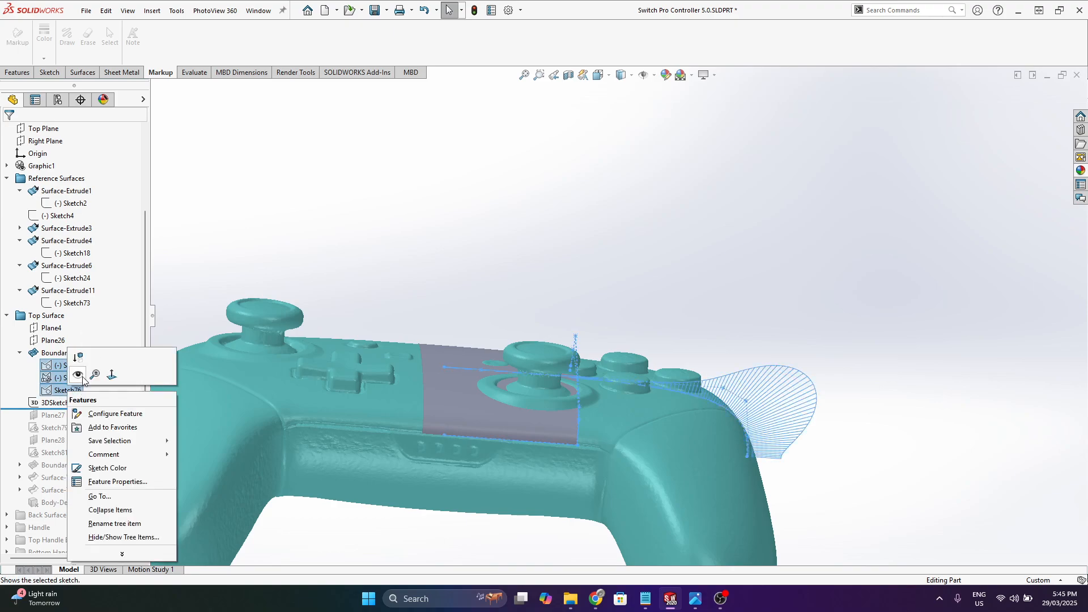
pyautogui.click(79, 376)
pyautogui.scroll(1, 617, 312)
pyautogui.moveTo(623, 311); pyautogui.dragTo(233, 381, button='middle')
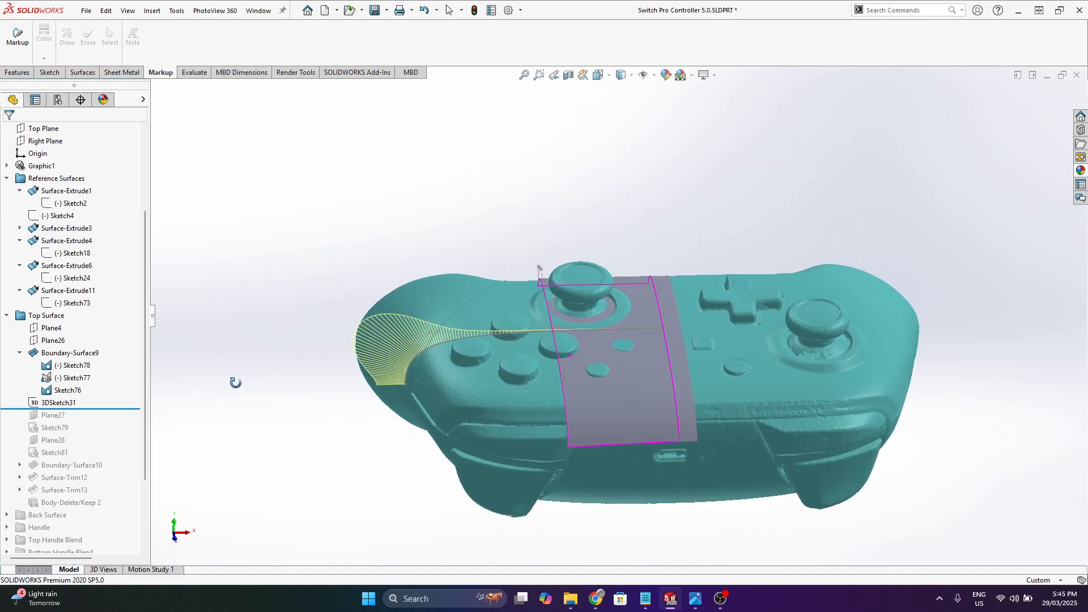
# - Roll the model back to directly after Boundary-Surface9 and highlight that surface against the mesh's top face
pyautogui.moveTo(110, 407); pyautogui.dragTo(112, 393)
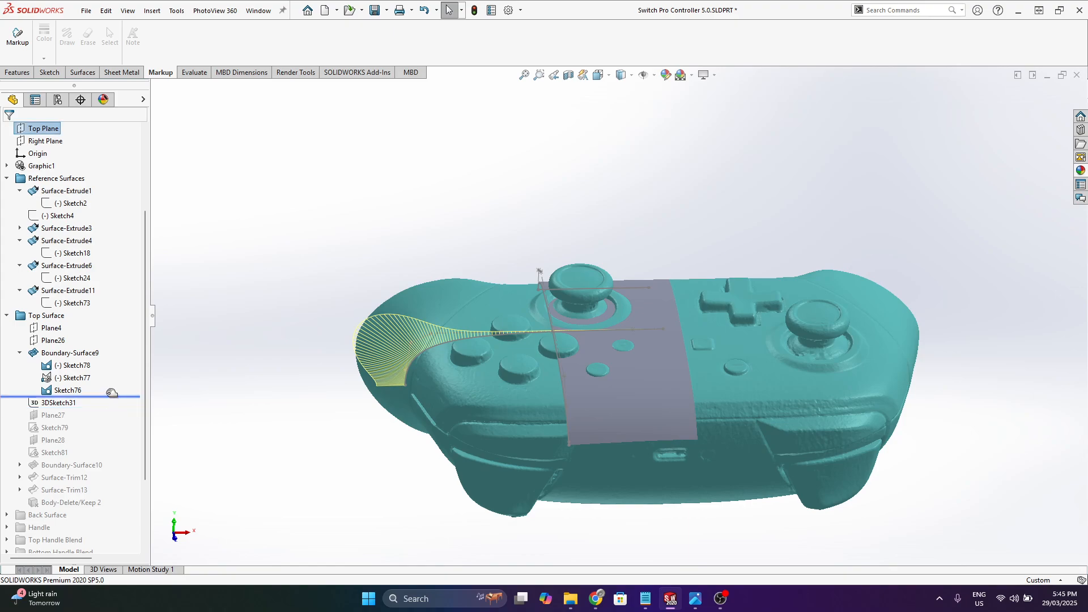
pyautogui.click(641, 368)
pyautogui.scroll(-5, 649, 383)
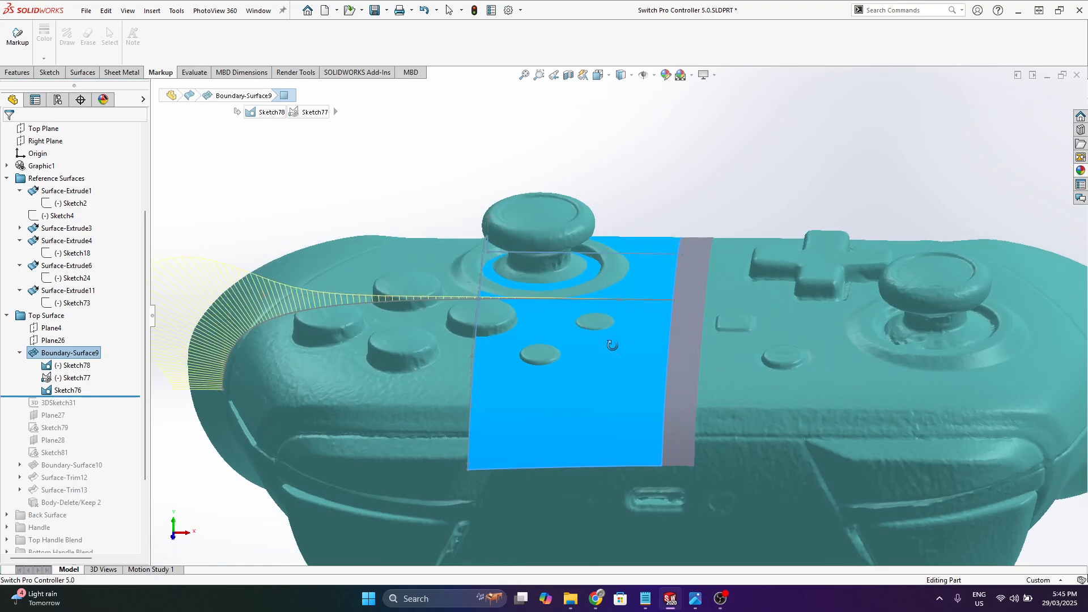
pyautogui.moveTo(612, 345); pyautogui.dragTo(618, 351, button='middle')
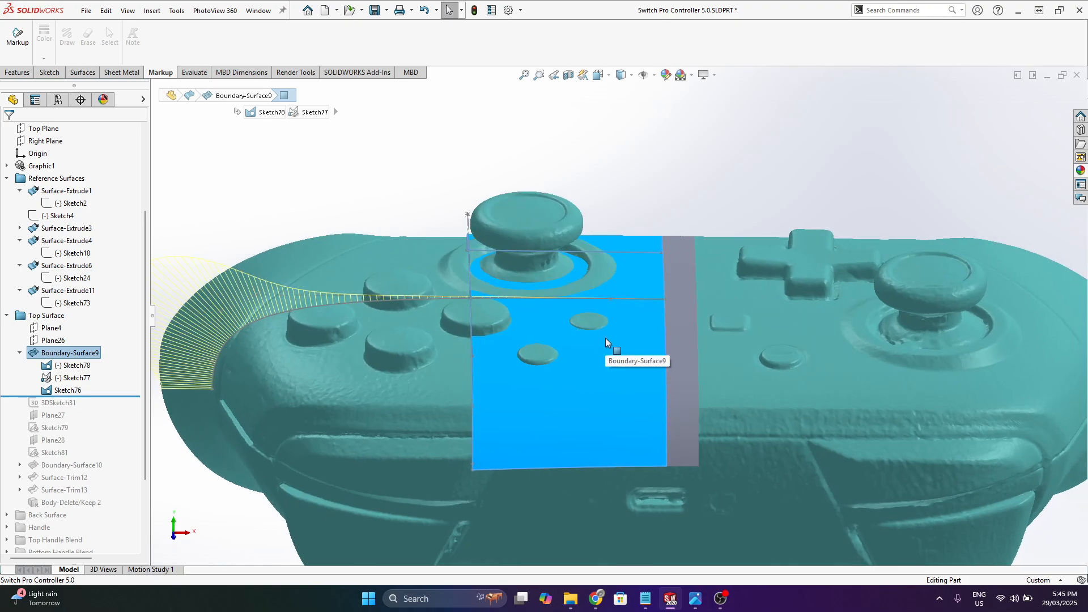
pyautogui.moveTo(297, 350); pyautogui.dragTo(316, 322, button='middle')
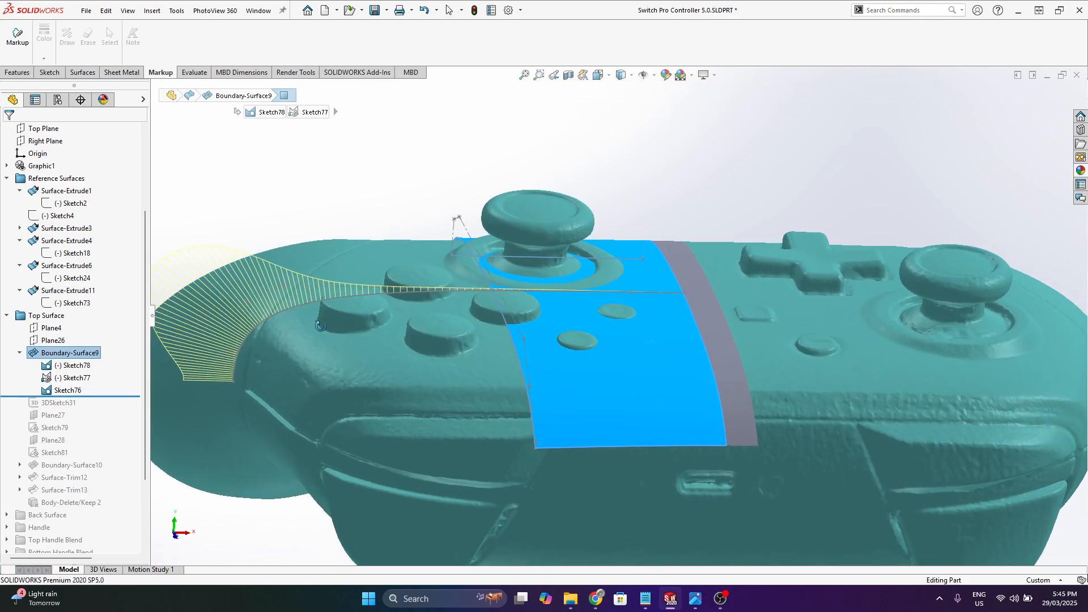
pyautogui.click(447, 146)
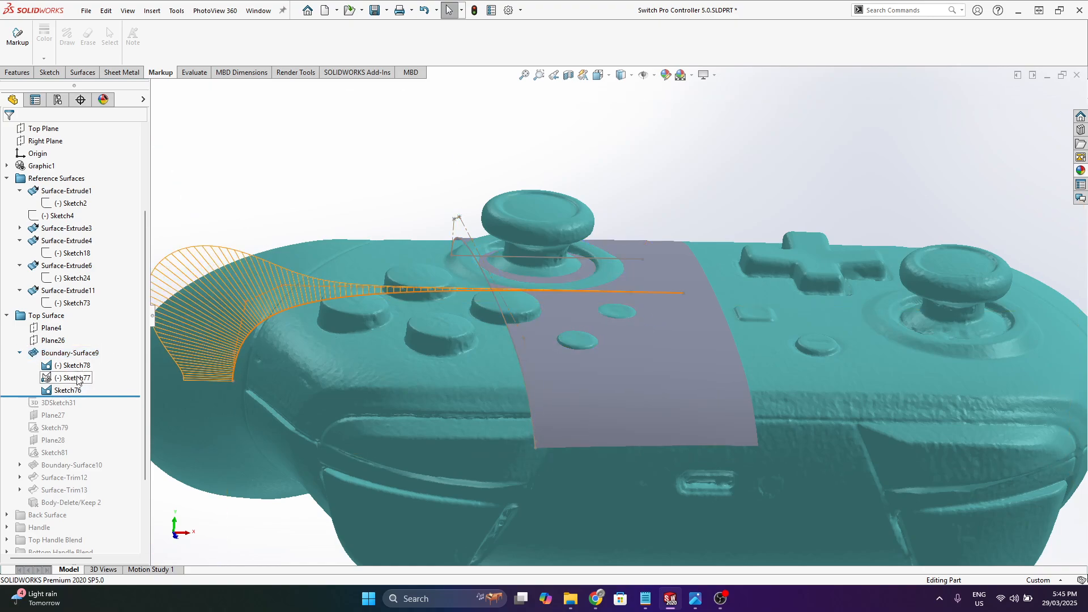
# - Highlight Sketch77 and examine how its curve follows the mesh from the top face around to the side
pyautogui.click(266, 350)
pyautogui.moveTo(267, 348); pyautogui.dragTo(272, 329, button='middle')
pyautogui.scroll(-2, 270, 327)
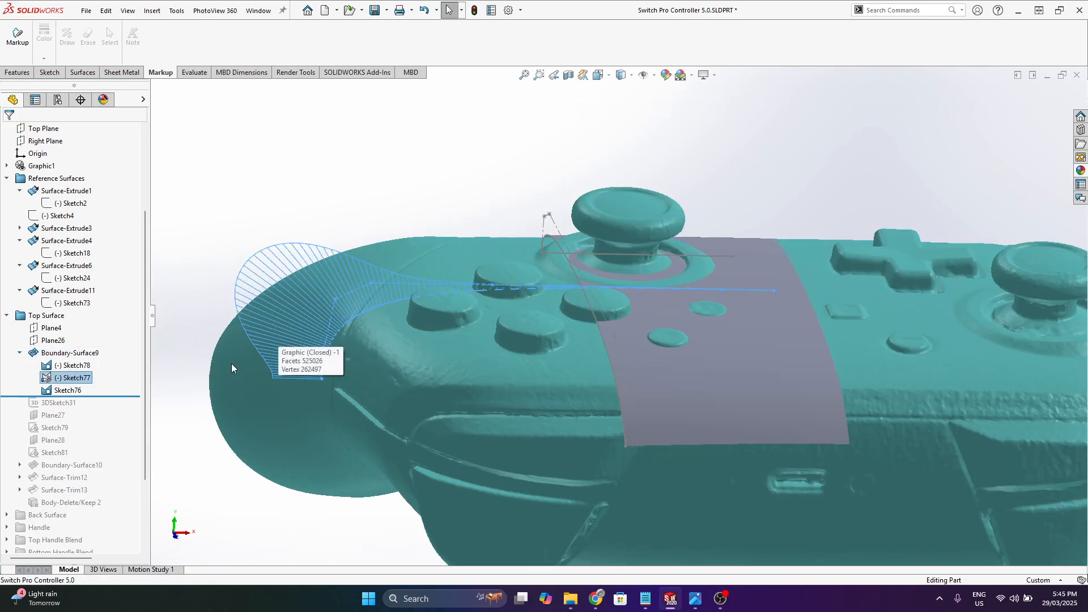
pyautogui.click(194, 221)
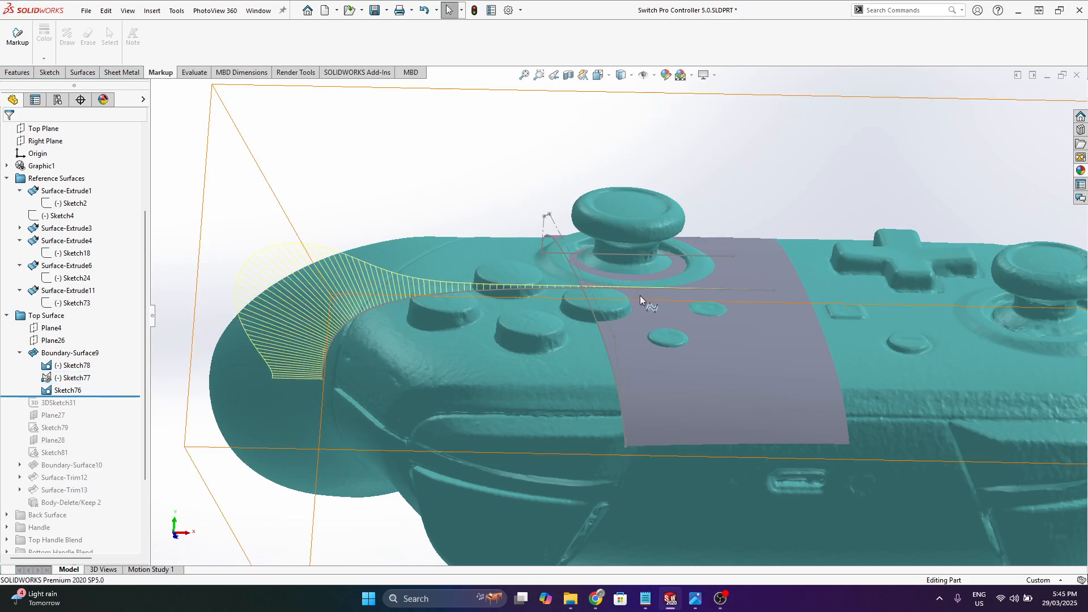
pyautogui.moveTo(437, 348); pyautogui.dragTo(723, 263, button='middle')
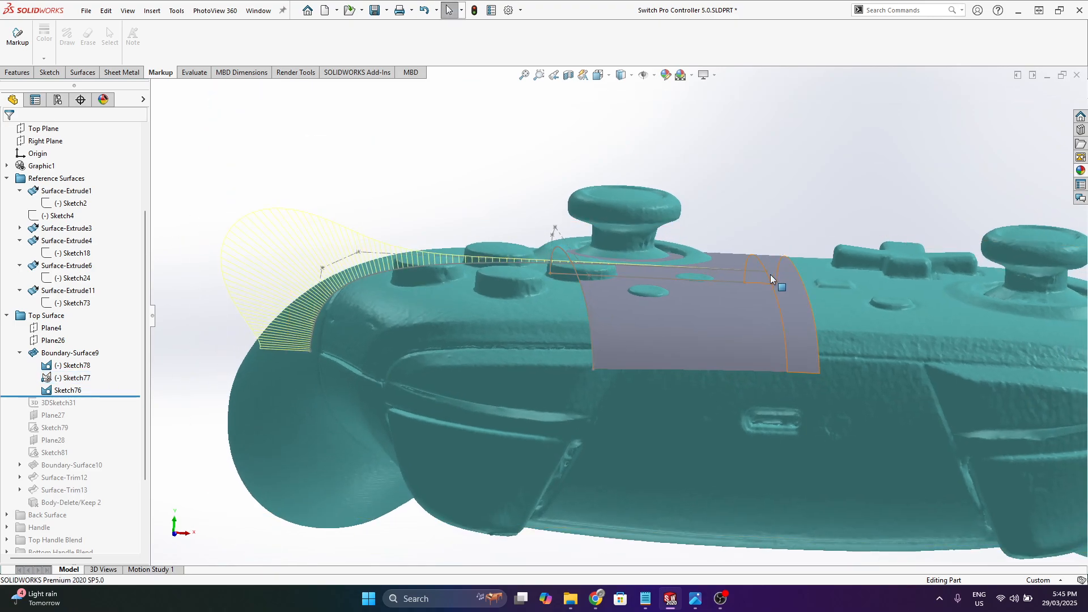
pyautogui.moveTo(312, 337); pyautogui.dragTo(740, 280, button='middle')
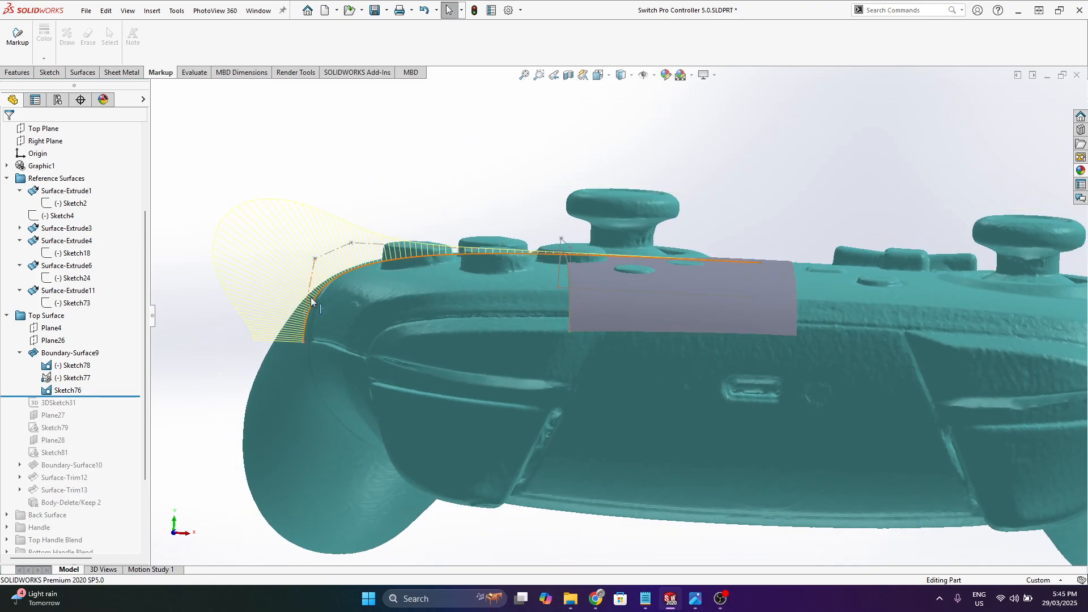
pyautogui.moveTo(742, 275); pyautogui.dragTo(506, 338, button='middle')
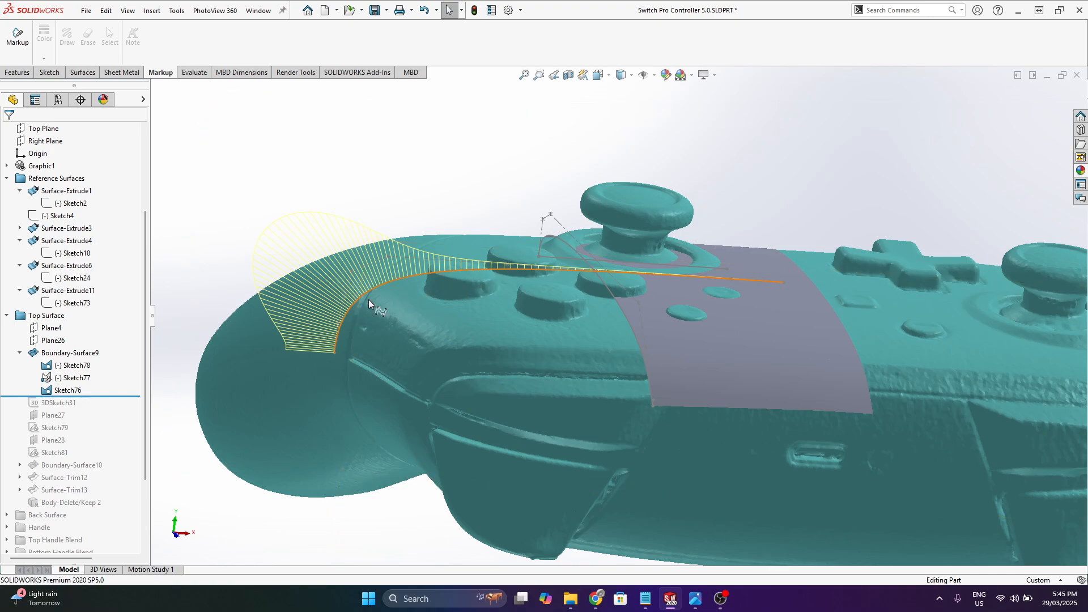
pyautogui.click(661, 307)
pyautogui.click(521, 178)
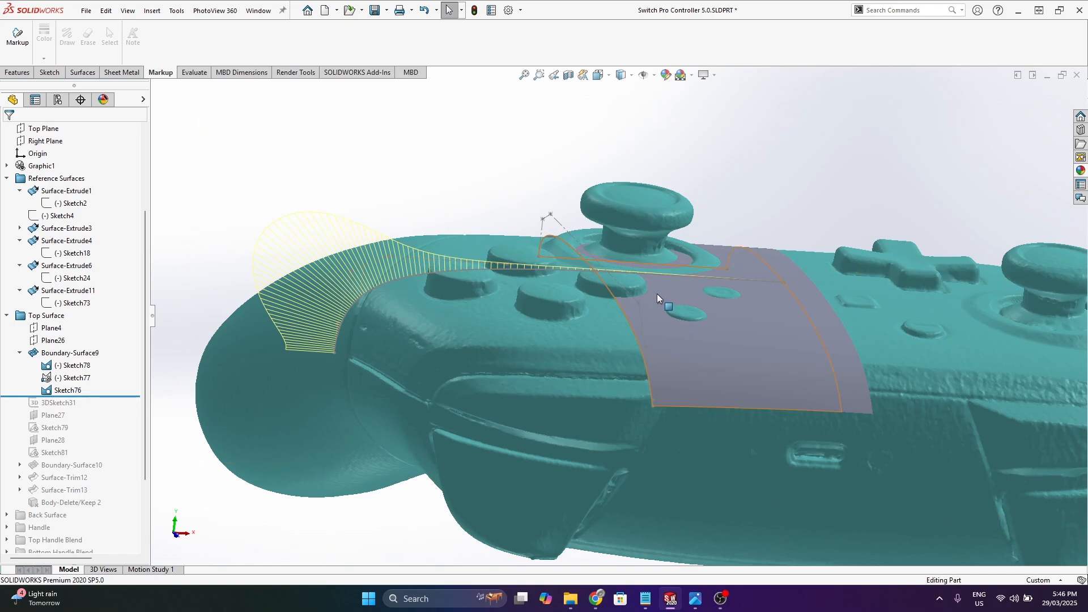
# - Highlight Sketch78 and Sketch76 in turn to inspect the profile curves that define Boundary-Surface9
pyautogui.click(73, 364)
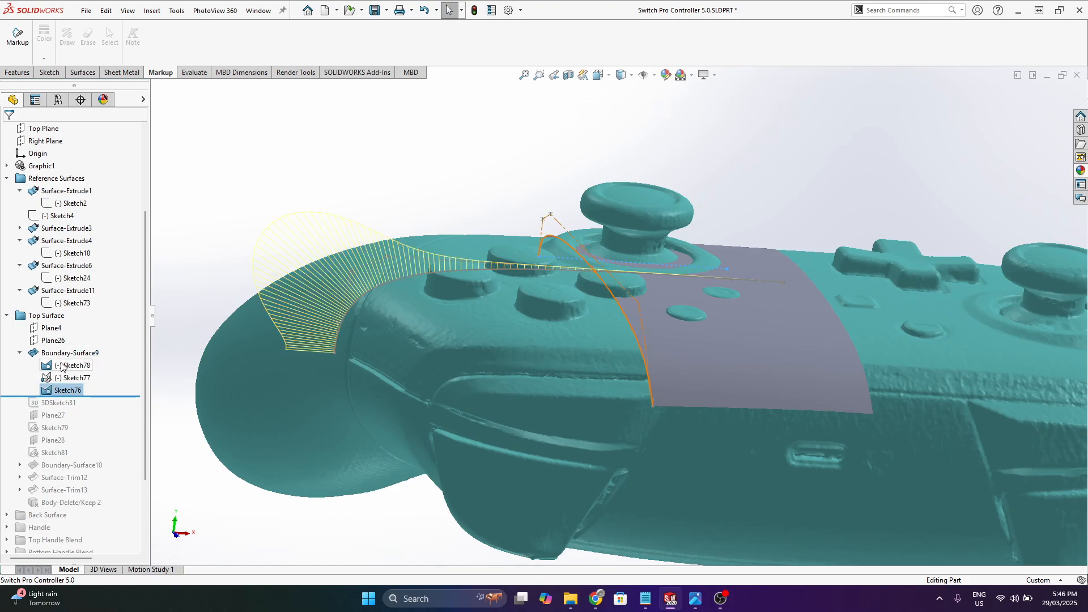
pyautogui.moveTo(620, 256); pyautogui.dragTo(567, 274, button='middle')
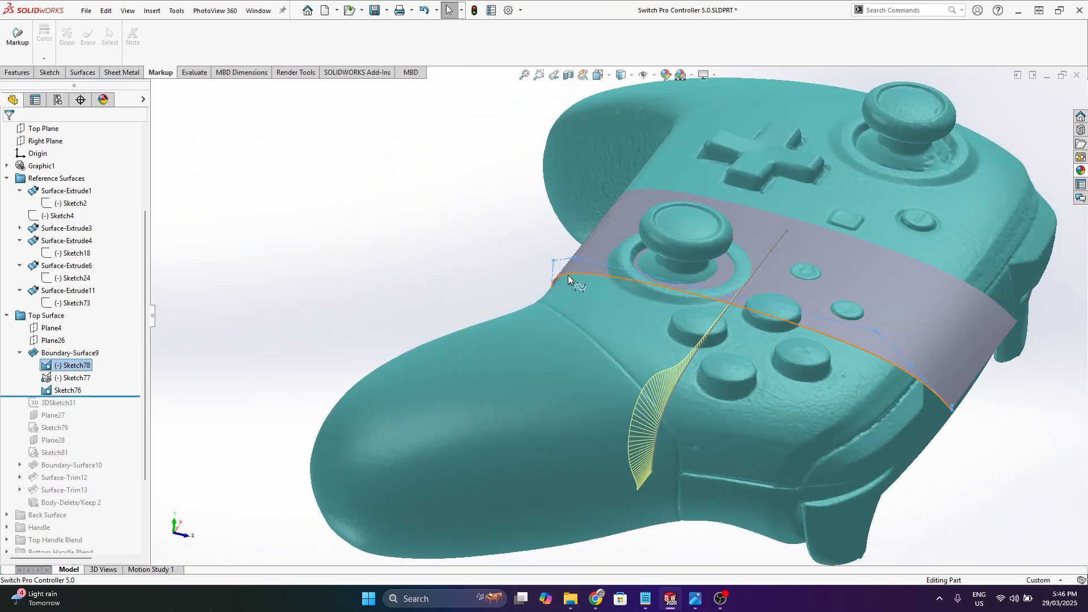
pyautogui.scroll(-6, 906, 346)
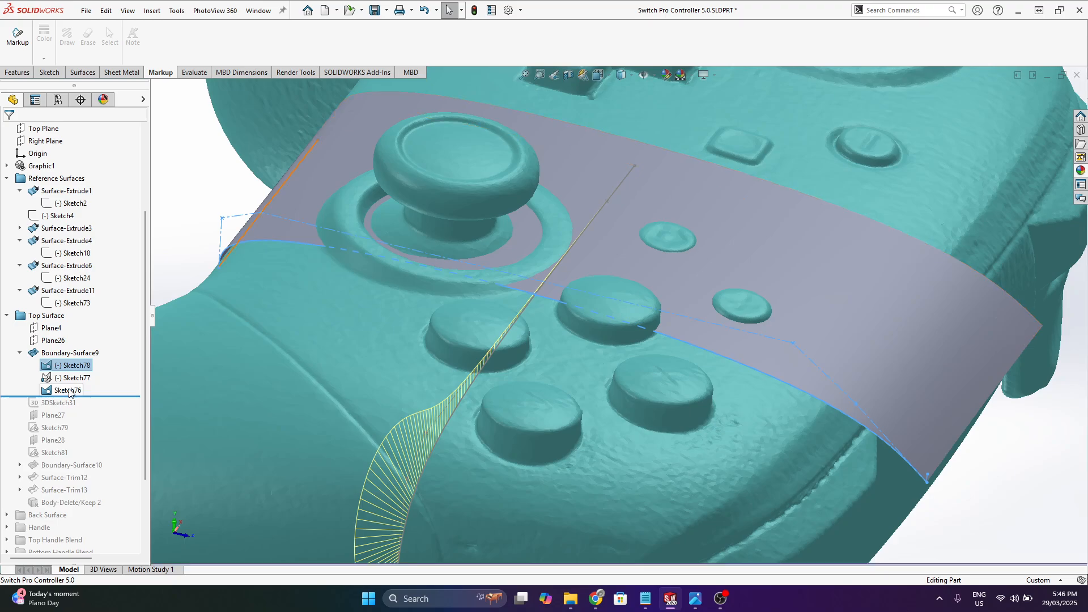
pyautogui.click(68, 390)
pyautogui.moveTo(612, 368)
pyautogui.mouseDown(button='middle')
pyautogui.moveTo(641, 339)
pyautogui.moveTo(669, 276)
pyautogui.mouseUp(button='middle')
pyautogui.scroll(10, 674, 340)
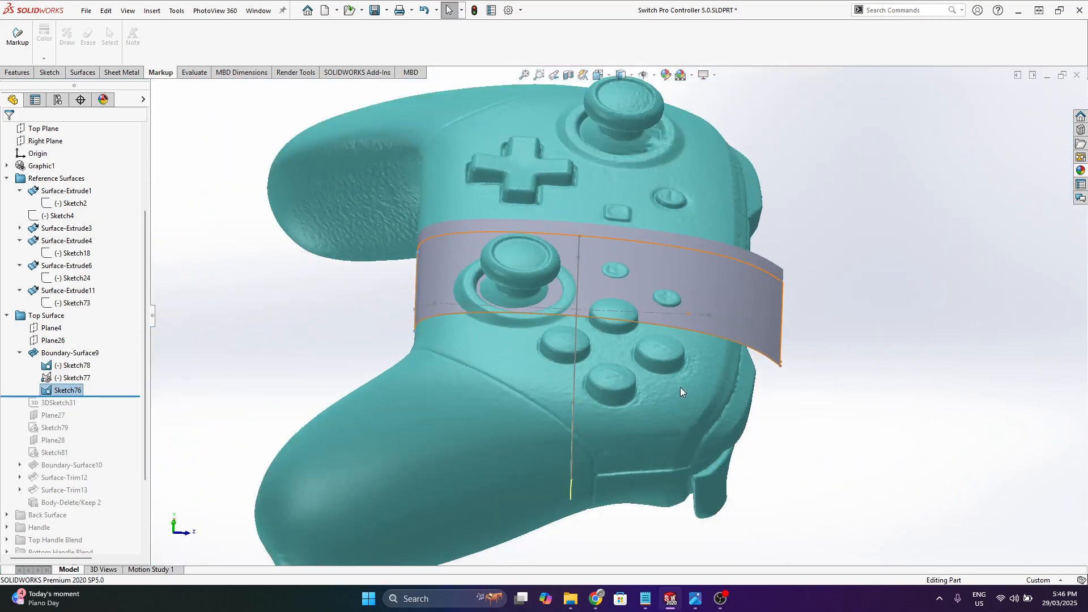
# - Show Plane26 and examine its position along the edge of Boundary-Surface9
pyautogui.click(50, 342)
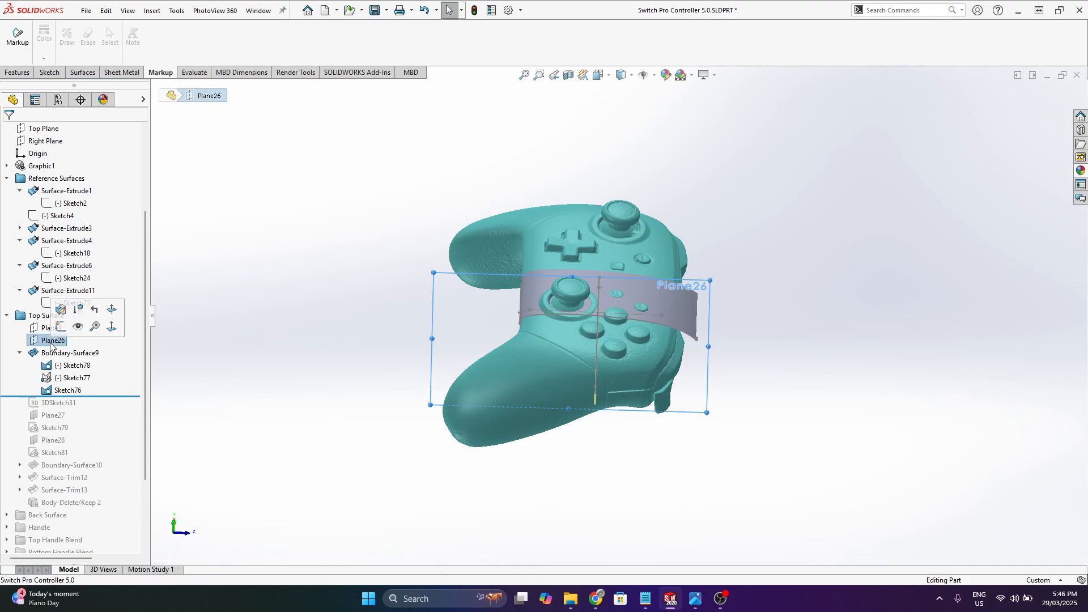
pyautogui.rightClick(48, 342)
pyautogui.moveTo(437, 309); pyautogui.dragTo(633, 458, button='middle')
pyautogui.scroll(-3, 632, 363)
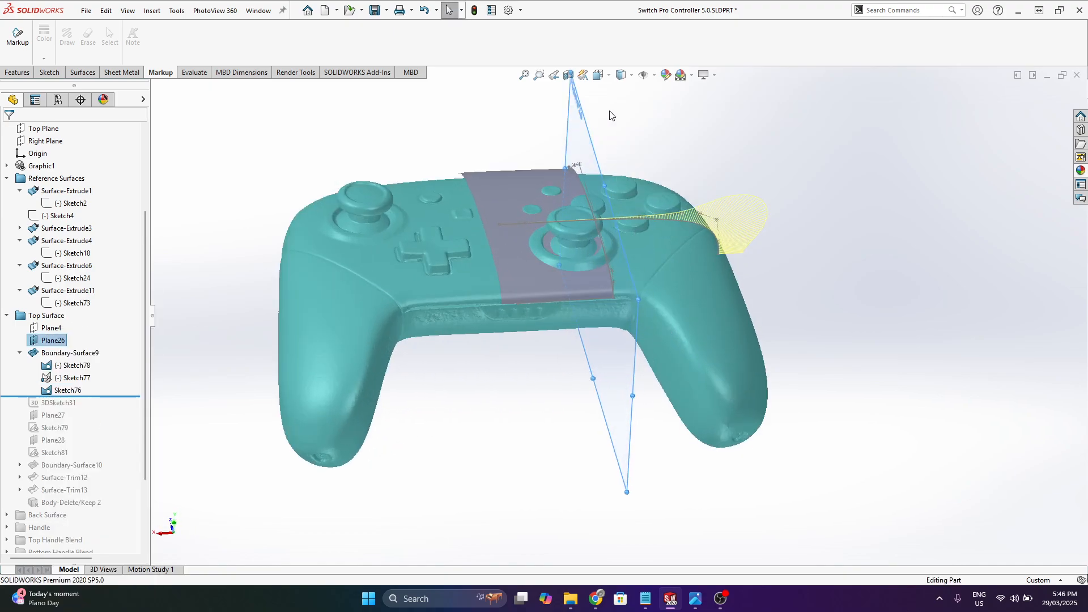
pyautogui.click(591, 146)
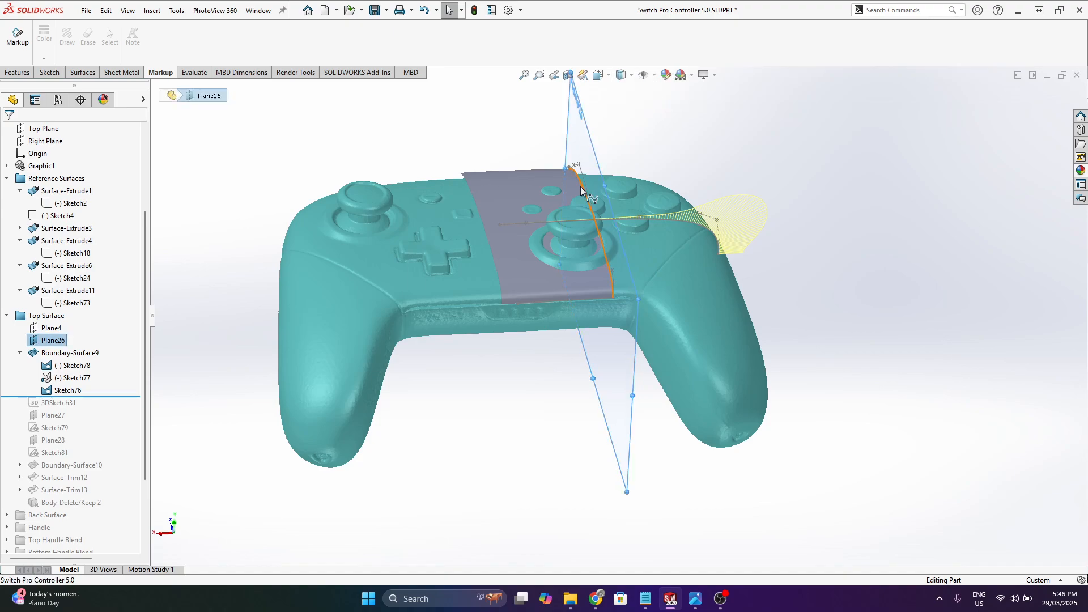
pyautogui.moveTo(584, 181); pyautogui.dragTo(497, 221, button='middle')
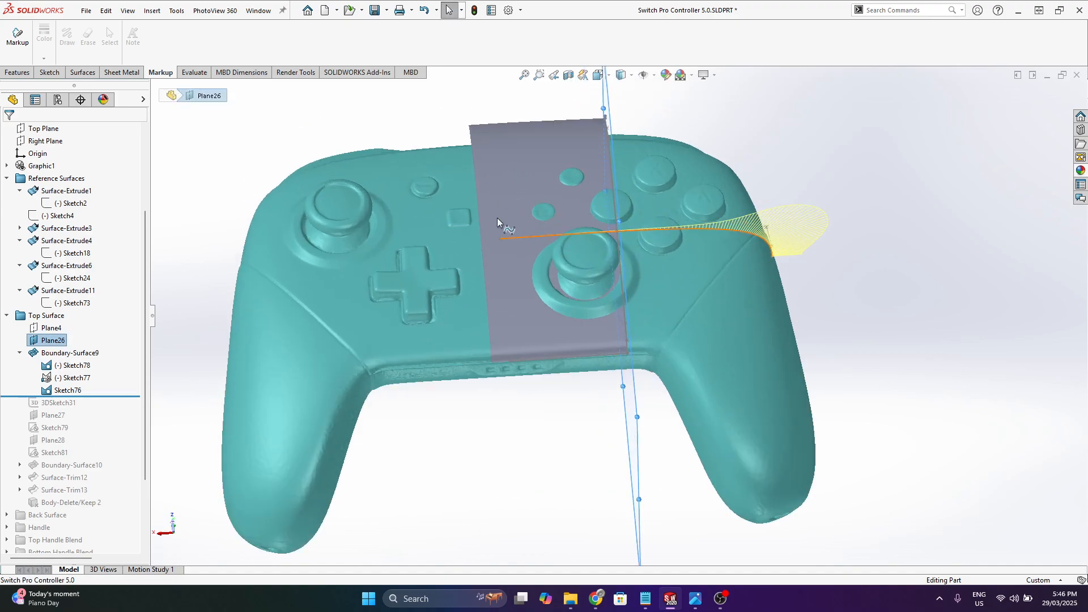
# - Section the model at Plane26 with the cut direction reversed and examine how Boundary-Surface9 follows the mesh outline
pyautogui.click(568, 75)
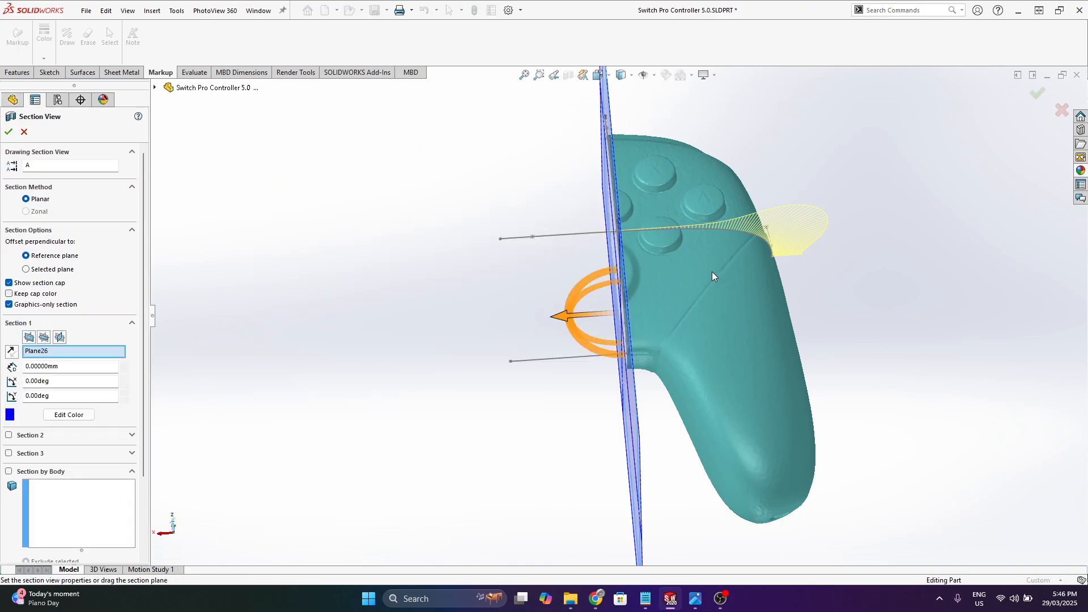
pyautogui.click(11, 352)
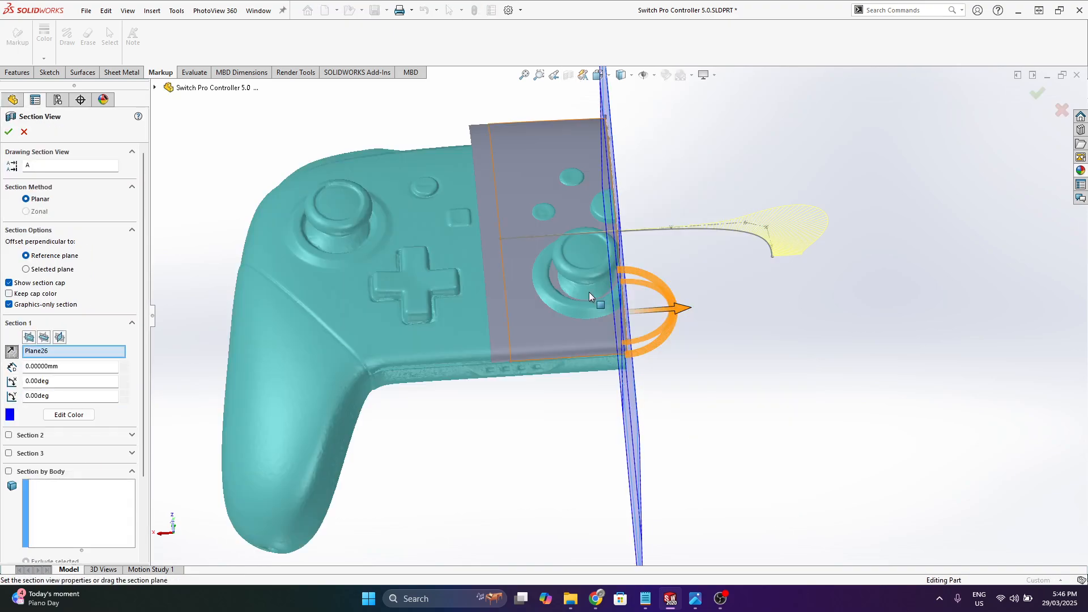
pyautogui.click(8, 131)
pyautogui.moveTo(554, 427); pyautogui.dragTo(325, 243, button='middle')
pyautogui.scroll(-3, 521, 274)
pyautogui.scroll(-3, 337, 189)
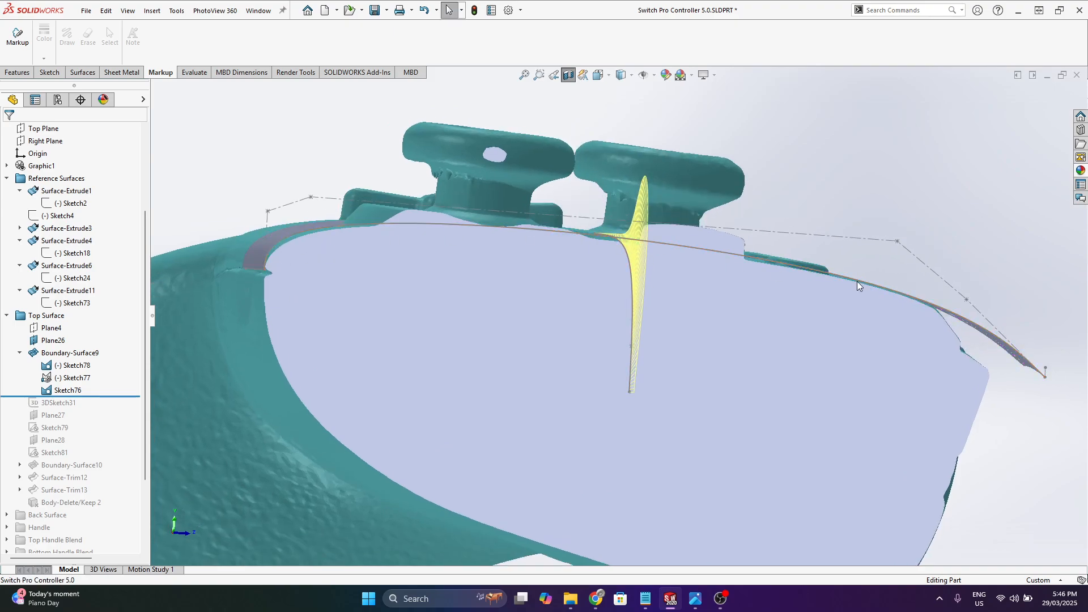
pyautogui.moveTo(599, 244); pyautogui.dragTo(578, 272, button='middle')
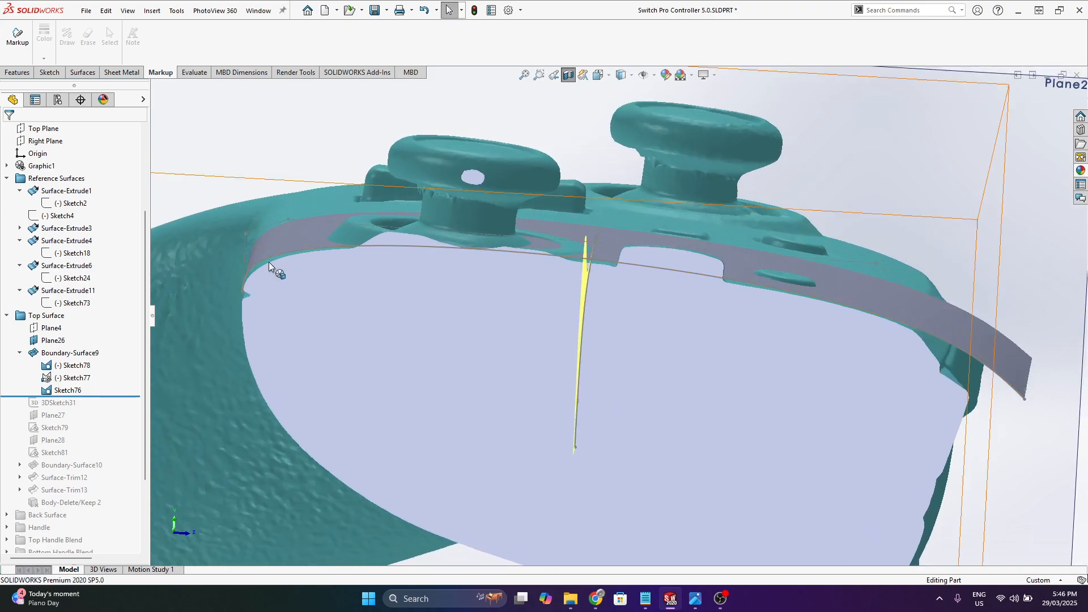
pyautogui.moveTo(294, 261); pyautogui.dragTo(379, 304, button='middle')
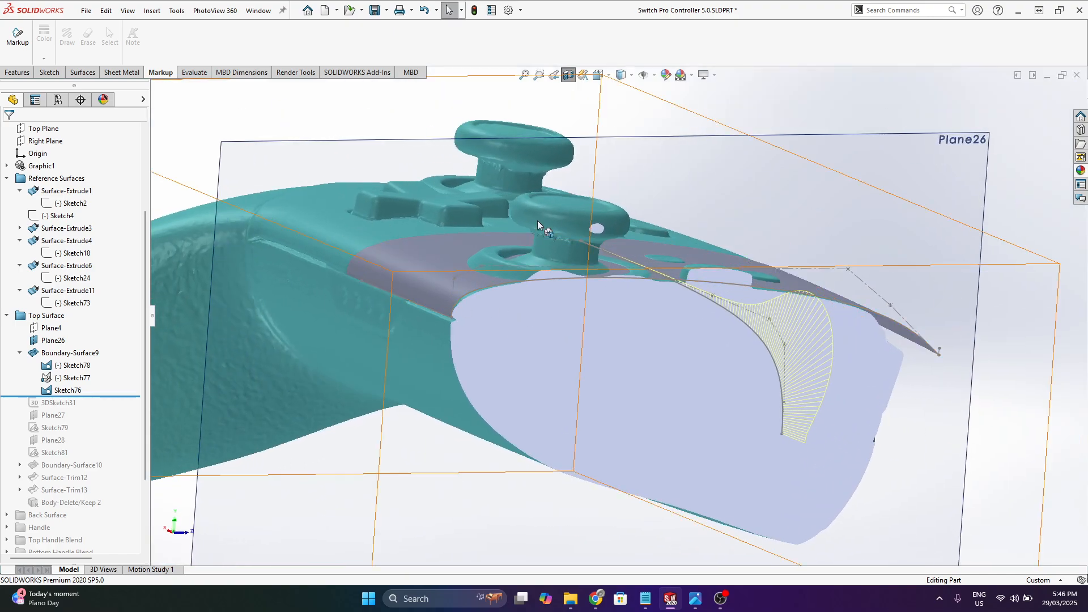
# - Roll the model forward to include 3DSketch31 and highlight that sketch
pyautogui.moveTo(632, 273)
pyautogui.mouseDown(button='middle')
pyautogui.moveTo(532, 243)
pyautogui.moveTo(668, 357)
pyautogui.mouseUp(button='middle')
pyautogui.moveTo(109, 396); pyautogui.dragTo(109, 404)
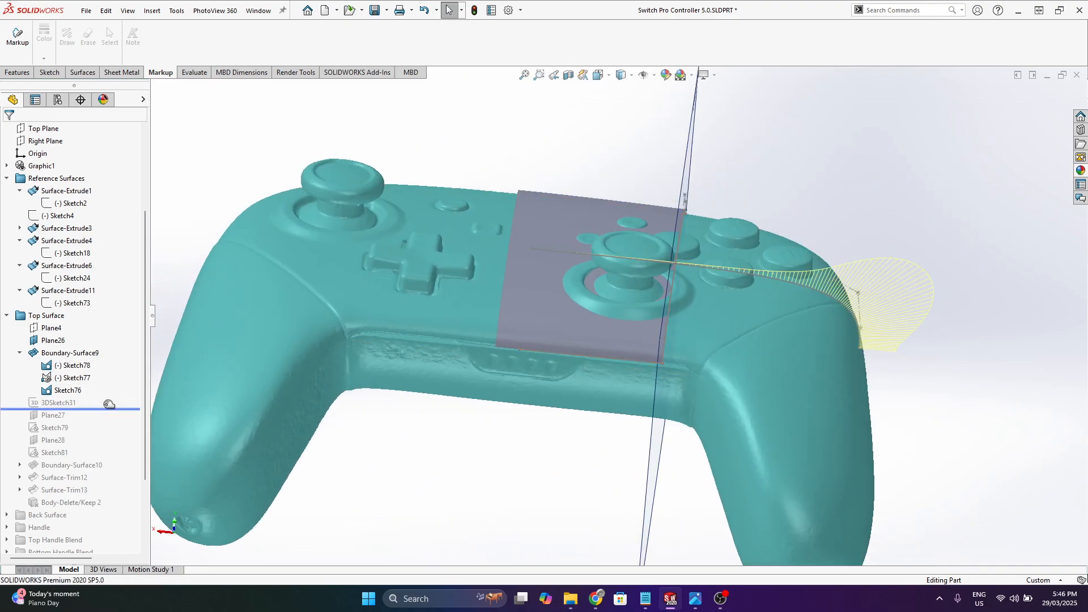
pyautogui.click(69, 404)
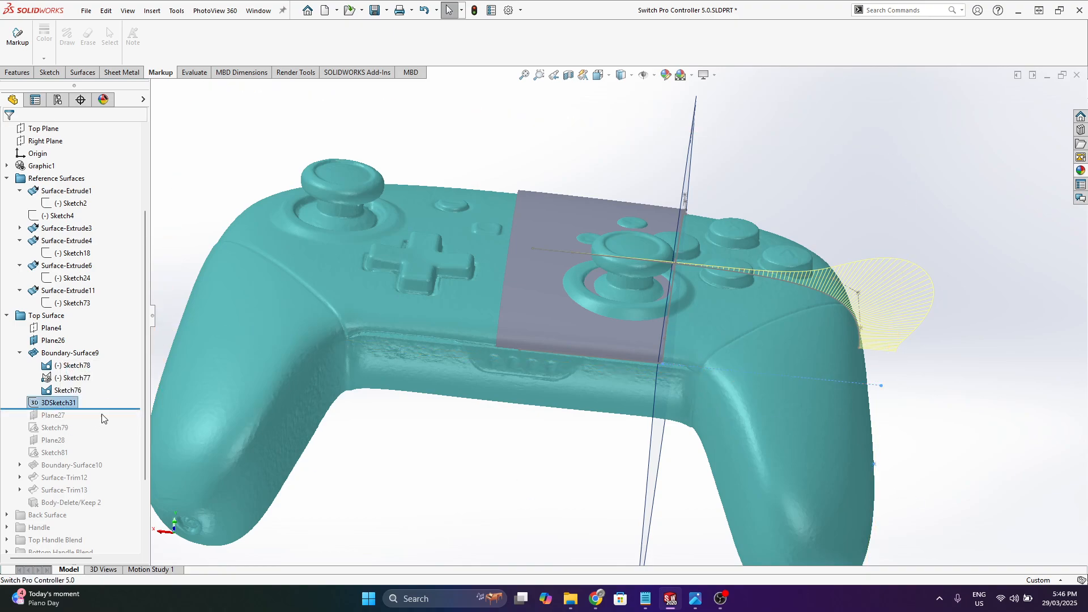
# - Roll the model forward to directly after Boundary-Surface10
pyautogui.moveTo(115, 409); pyautogui.dragTo(123, 470)
pyautogui.click(735, 298)
pyautogui.moveTo(735, 298); pyautogui.dragTo(625, 161, button='middle')
pyautogui.press('Escape')
# - Highlight Boundary-Surface9 and inspect where its edge meets Boundary-Surface10 near the mesh corner at the handle
pyautogui.scroll(-2, 712, 346)
pyautogui.scroll(-1, 649, 385)
pyautogui.scroll(-2, 635, 389)
pyautogui.scroll(-3, 638, 386)
pyautogui.scroll(-3, 702, 391)
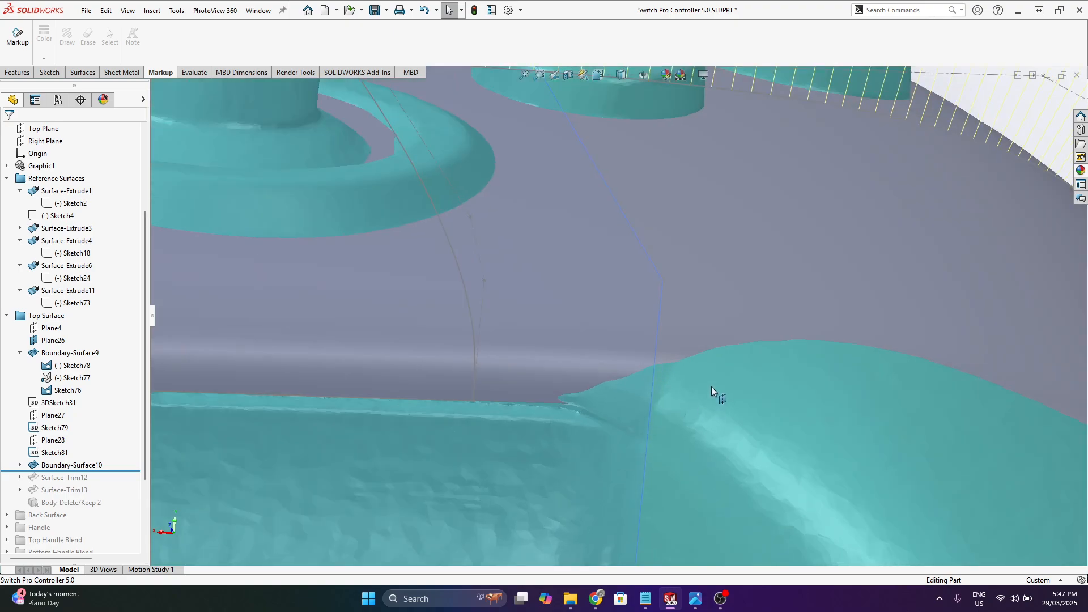
pyautogui.click(414, 369)
pyautogui.moveTo(443, 370); pyautogui.dragTo(484, 351, button='middle')
pyautogui.scroll(-2, 484, 349)
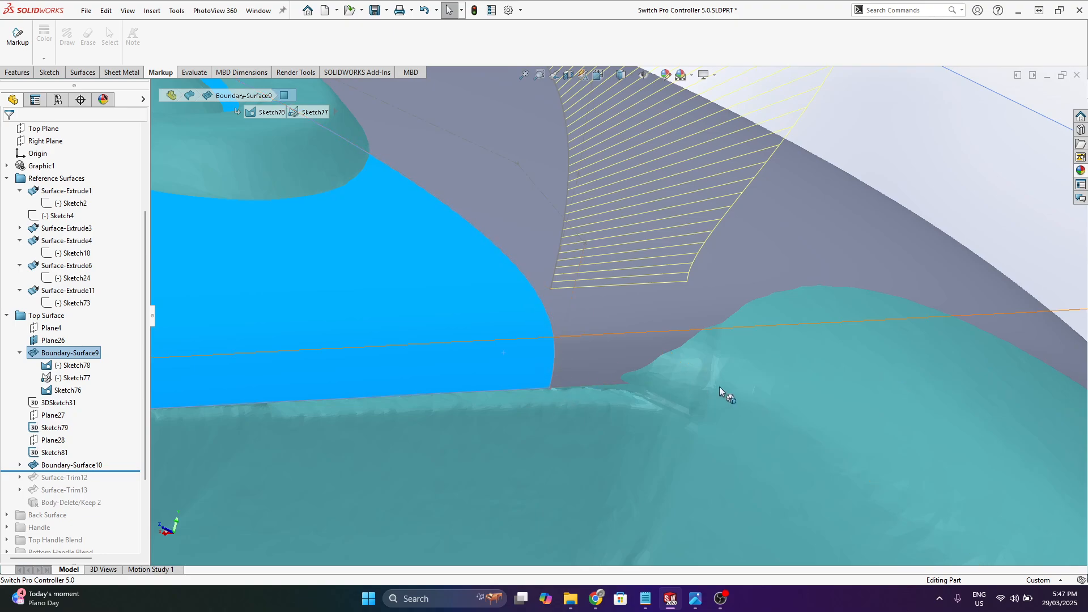
# - Examine how Boundary-Surface10 continues from Boundary-Surface9 across the face buttons to the handle, compared with the mesh
pyautogui.scroll(4, 808, 425)
pyautogui.scroll(-5, 431, 413)
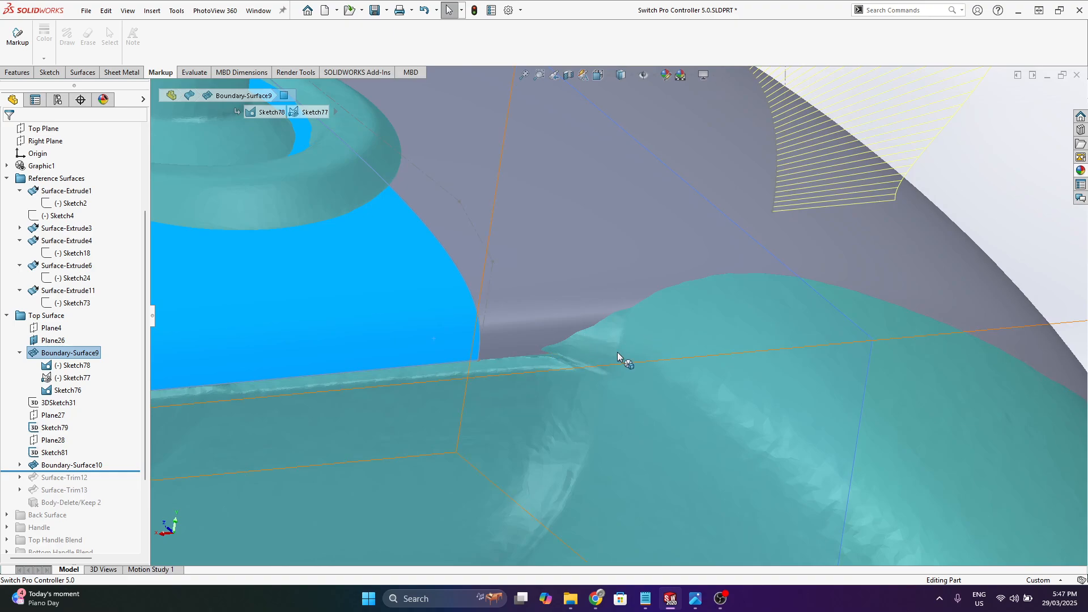
pyautogui.scroll(3, 677, 380)
pyautogui.scroll(-2, 593, 301)
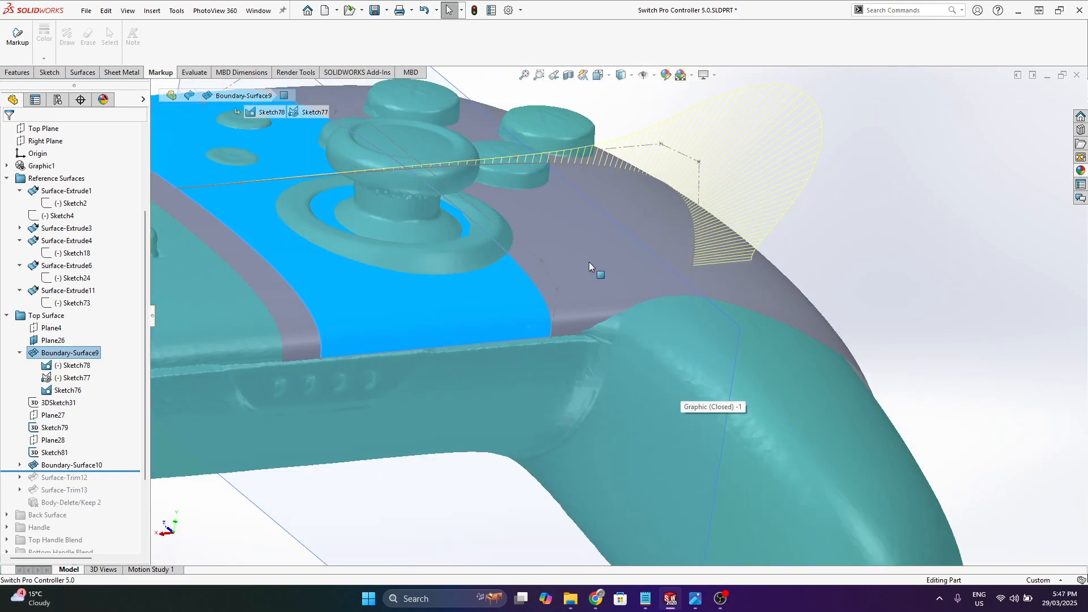
pyautogui.scroll(2, 880, 216)
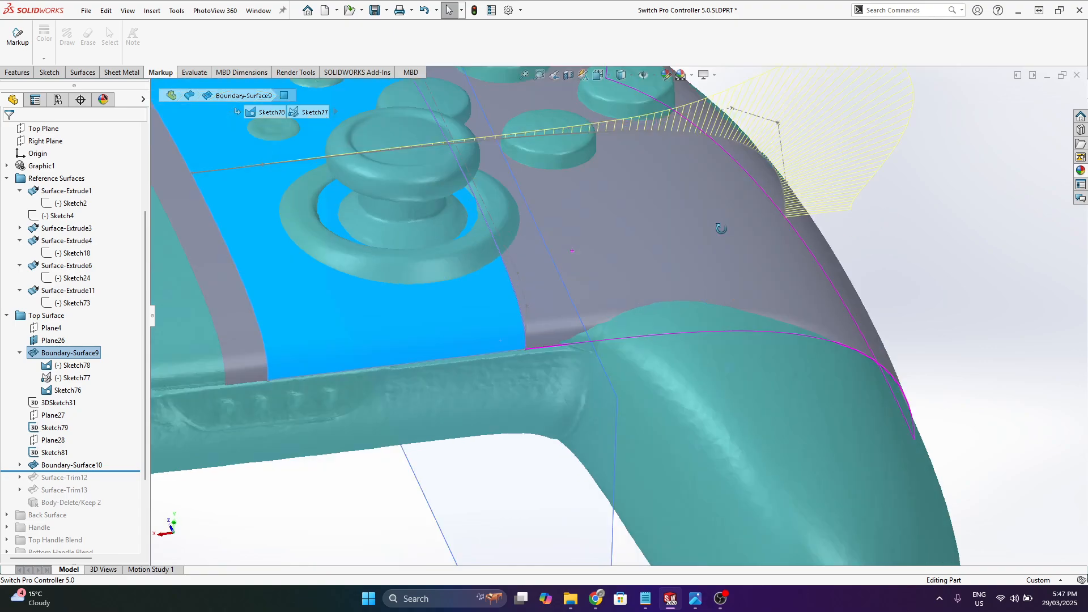
pyautogui.moveTo(880, 215); pyautogui.dragTo(838, 235, button='middle')
pyautogui.scroll(-2, 424, 230)
pyautogui.moveTo(423, 230); pyautogui.dragTo(568, 244, button='middle')
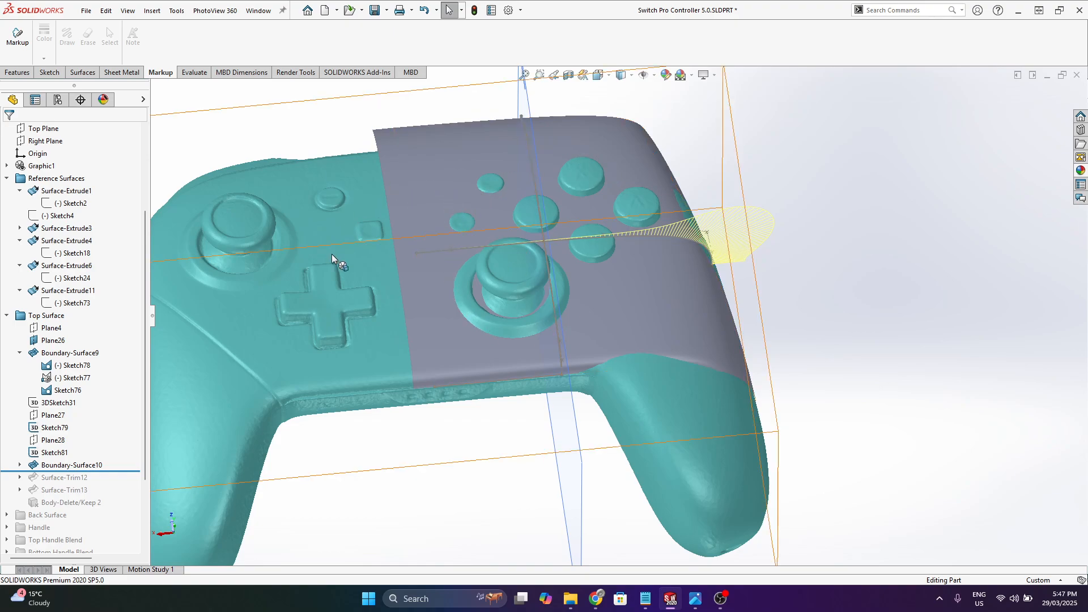
# - Highlight Boundary-Surface10, inspect its shape from the face buttons down to the handle, and clear the selection
pyautogui.moveTo(333, 260); pyautogui.dragTo(558, 524, button='middle')
pyautogui.scroll(-3, 714, 391)
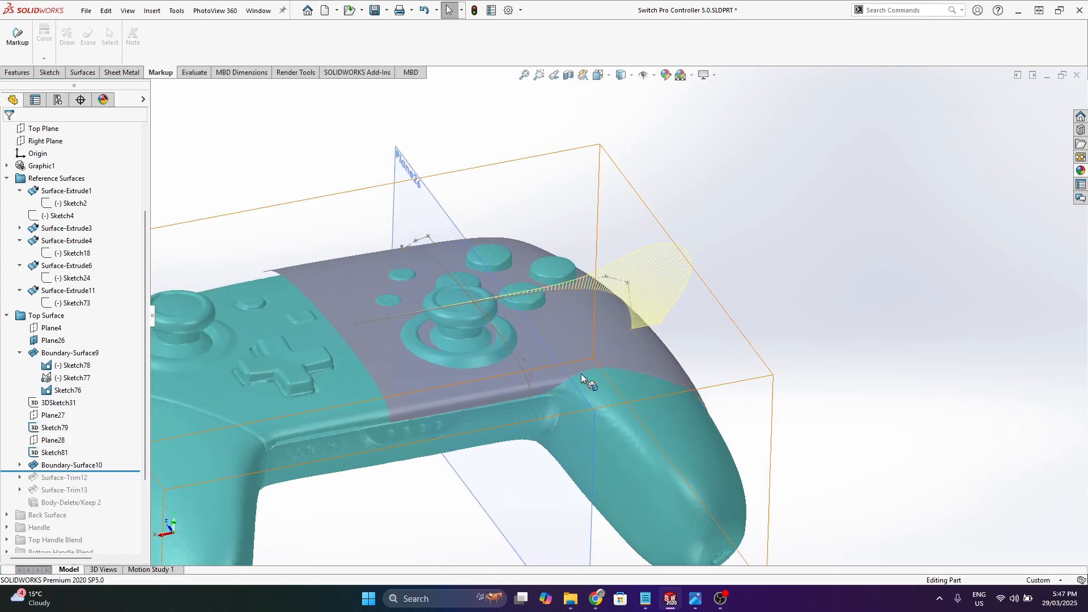
pyautogui.moveTo(552, 332); pyautogui.dragTo(593, 378, button='middle')
pyautogui.scroll(-2, 568, 346)
pyautogui.click(569, 338)
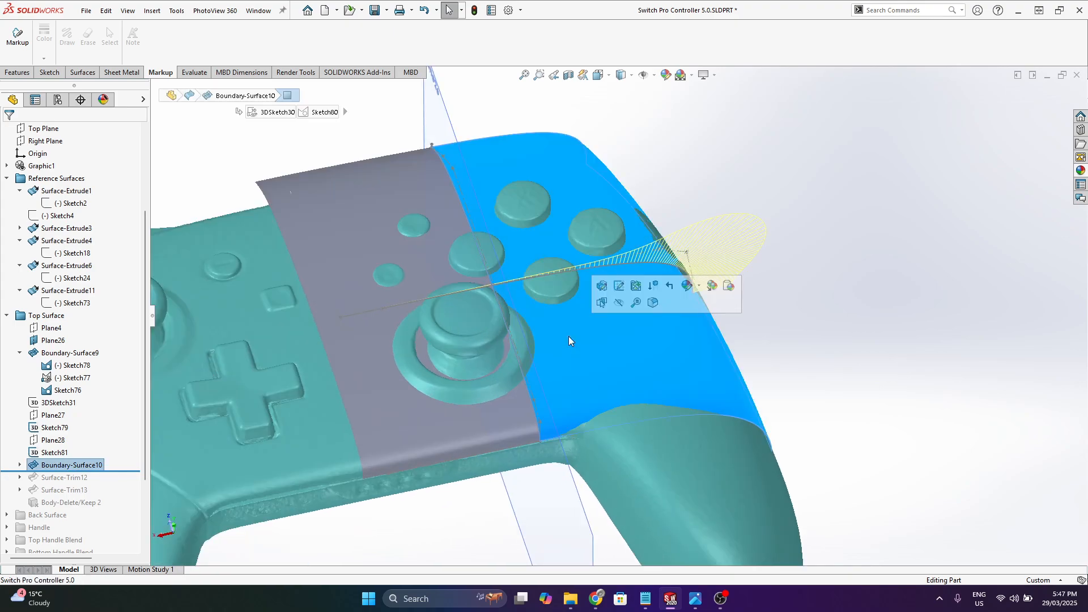
pyautogui.moveTo(554, 310); pyautogui.dragTo(583, 266, button='middle')
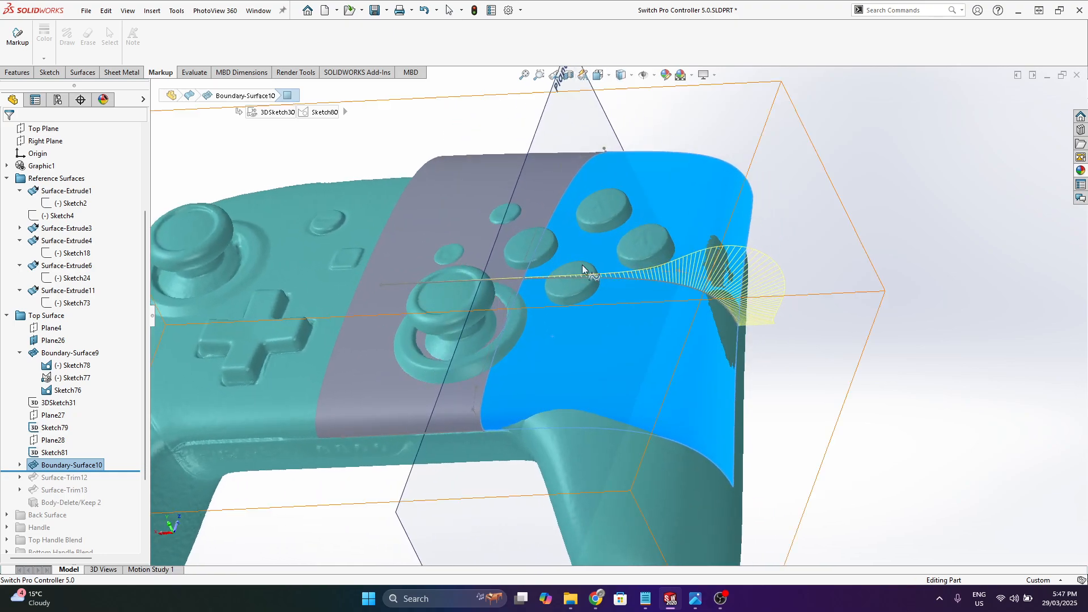
pyautogui.moveTo(612, 354); pyautogui.dragTo(670, 310, button='middle')
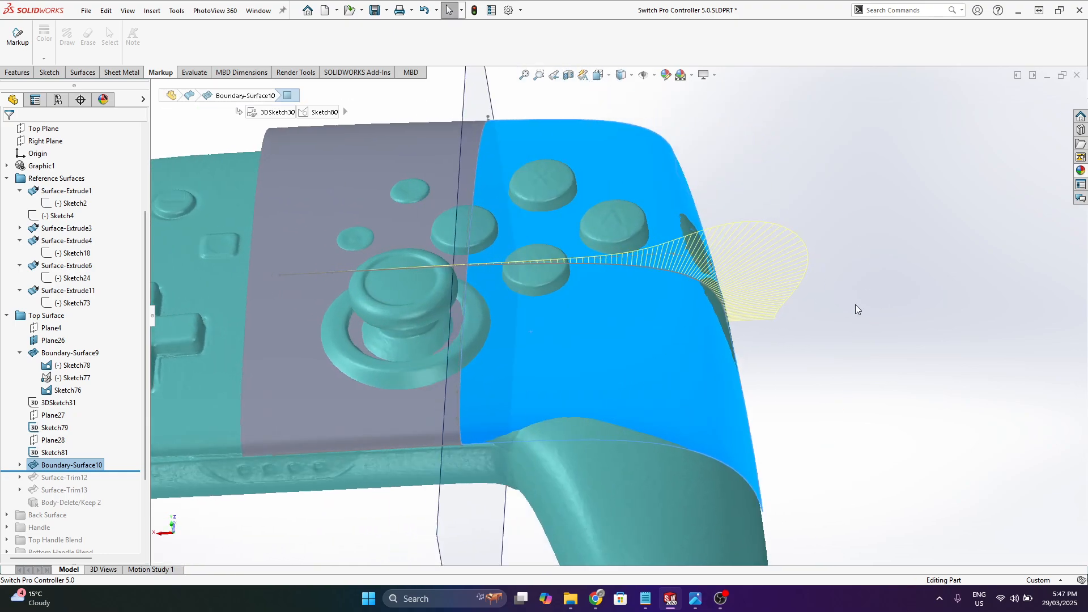
pyautogui.click(855, 304)
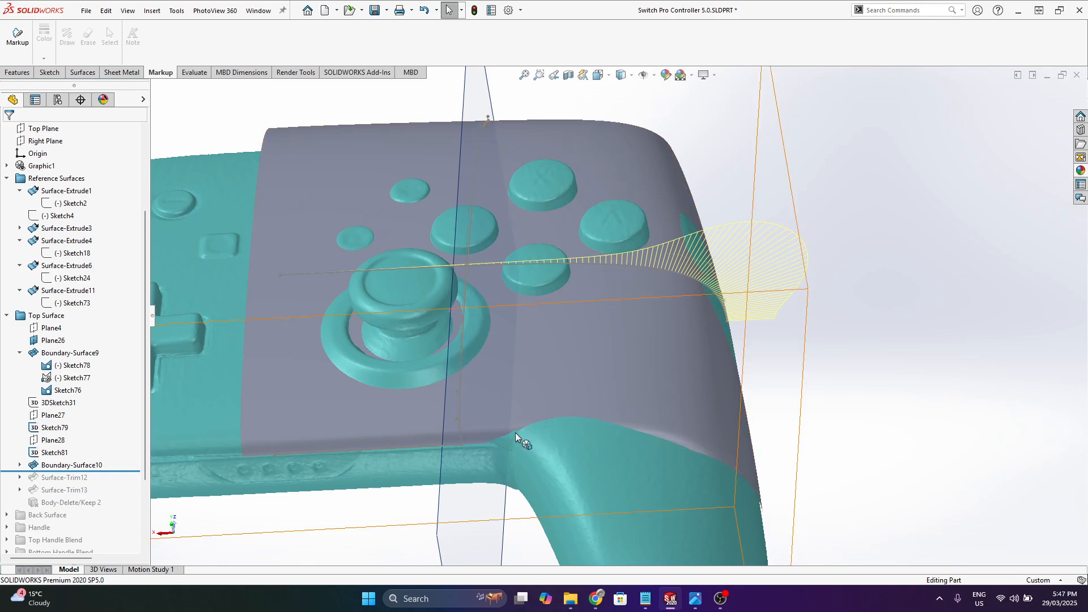
# - Examine Boundary-Surface10 around the handle corner and outer side edge, comparing it with the scan mesh
pyautogui.moveTo(661, 369); pyautogui.dragTo(478, 447, button='middle')
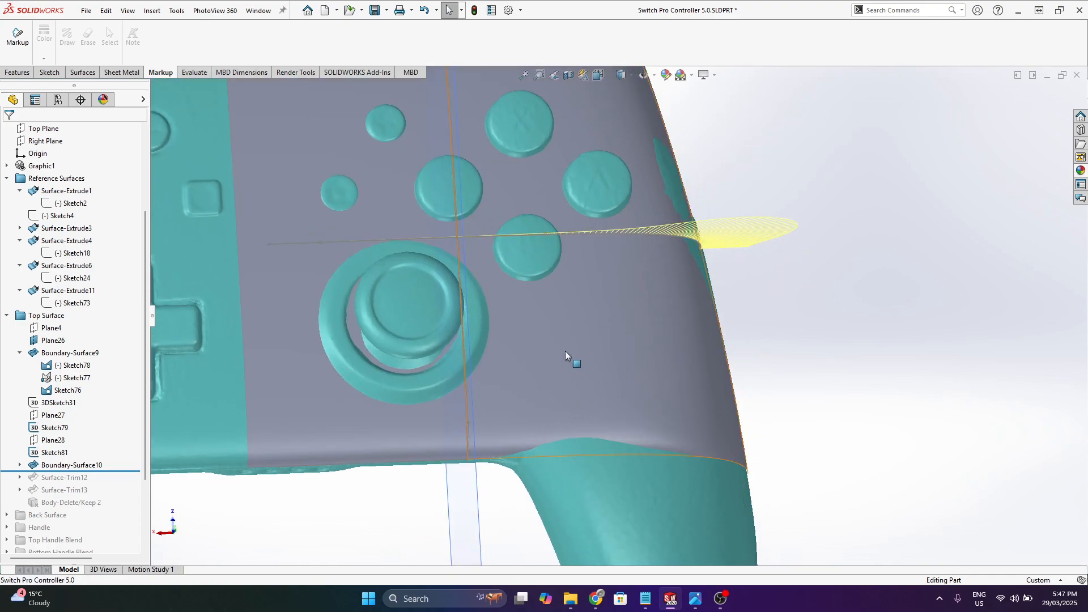
pyautogui.scroll(-2, 574, 435)
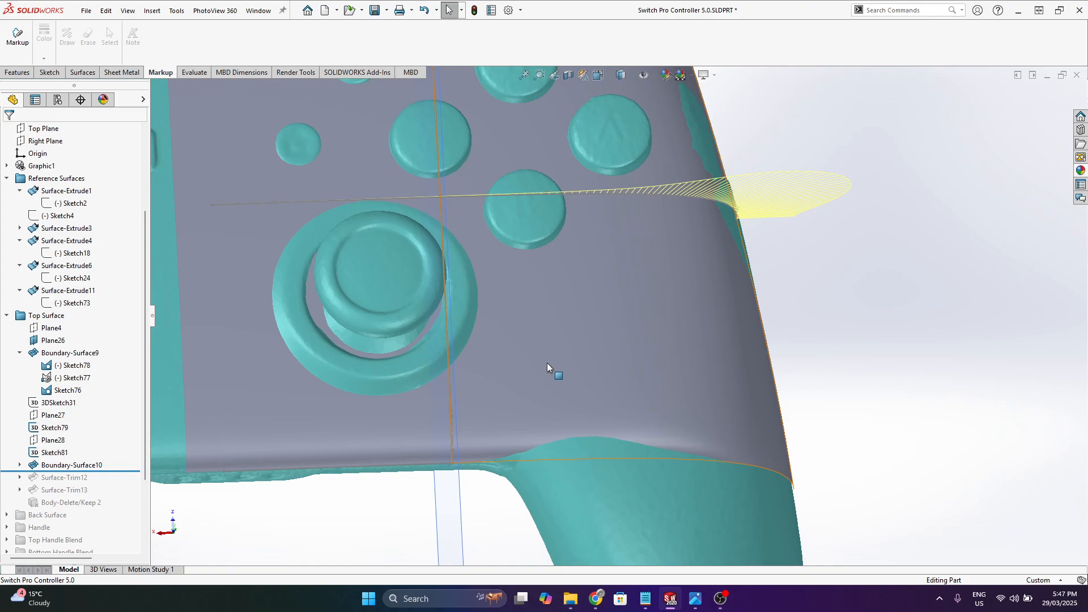
pyautogui.moveTo(548, 348); pyautogui.dragTo(538, 282, button='middle')
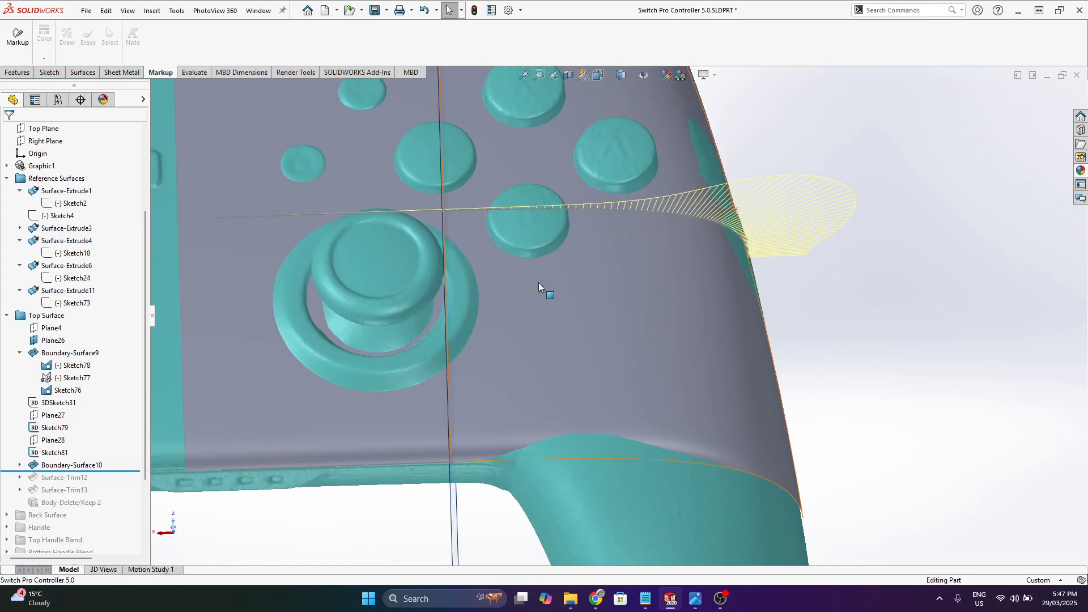
pyautogui.scroll(4, 539, 282)
pyautogui.scroll(-1, 601, 349)
pyautogui.moveTo(601, 349); pyautogui.dragTo(584, 192, button='middle')
pyautogui.scroll(-2, 545, 345)
pyautogui.moveTo(545, 346); pyautogui.dragTo(561, 278, button='middle')
pyautogui.moveTo(751, 370); pyautogui.dragTo(628, 298, button='middle')
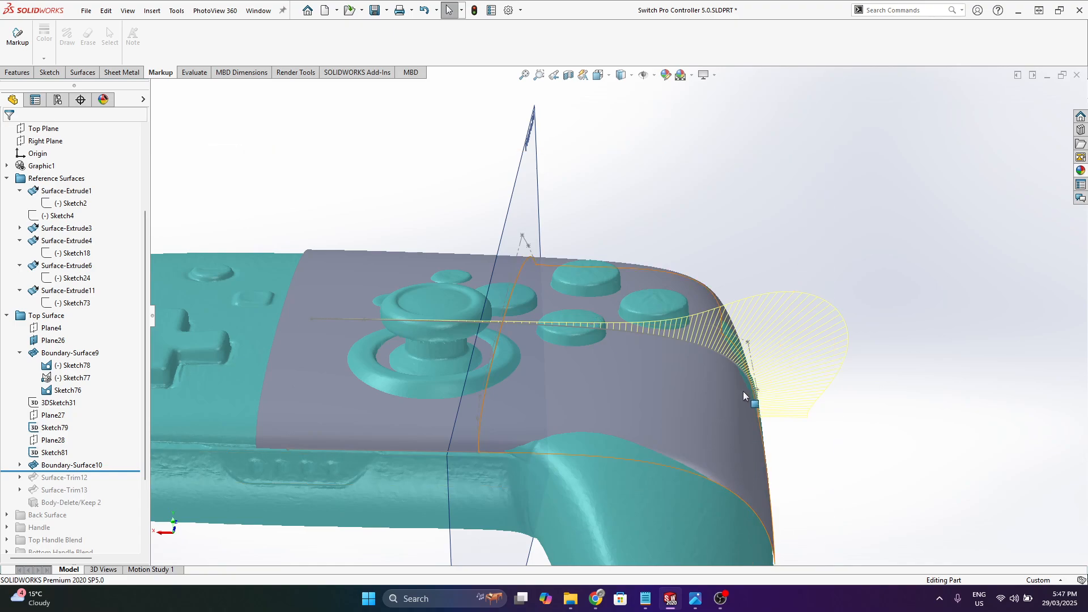
pyautogui.scroll(5, 570, 403)
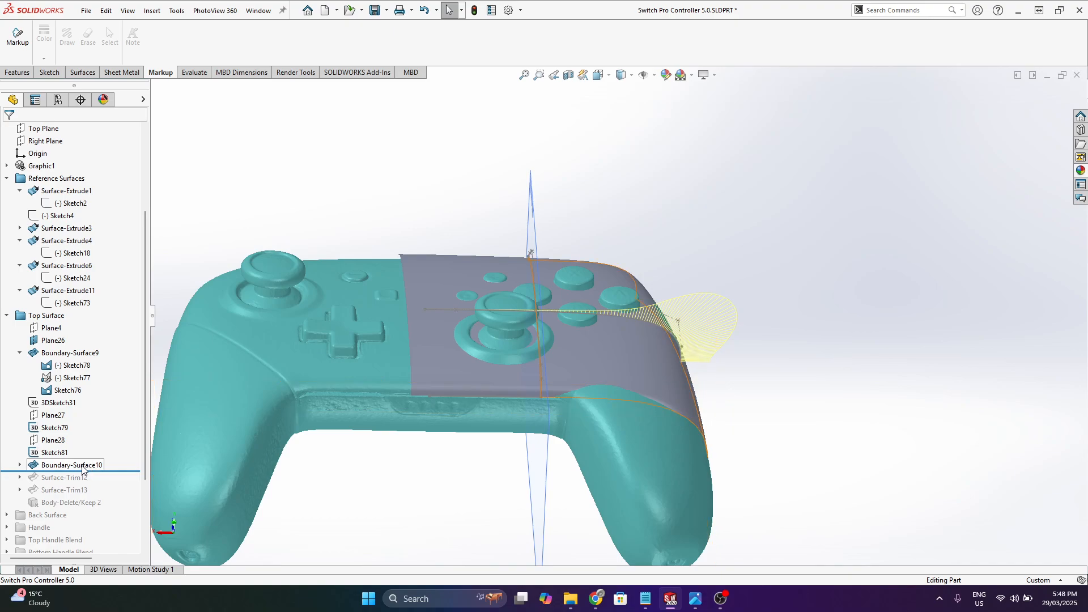
# - Roll the model forward to include Surface-Trim12 and inspect the diagonal trimmed edge along the handle
pyautogui.moveTo(123, 471); pyautogui.dragTo(123, 483)
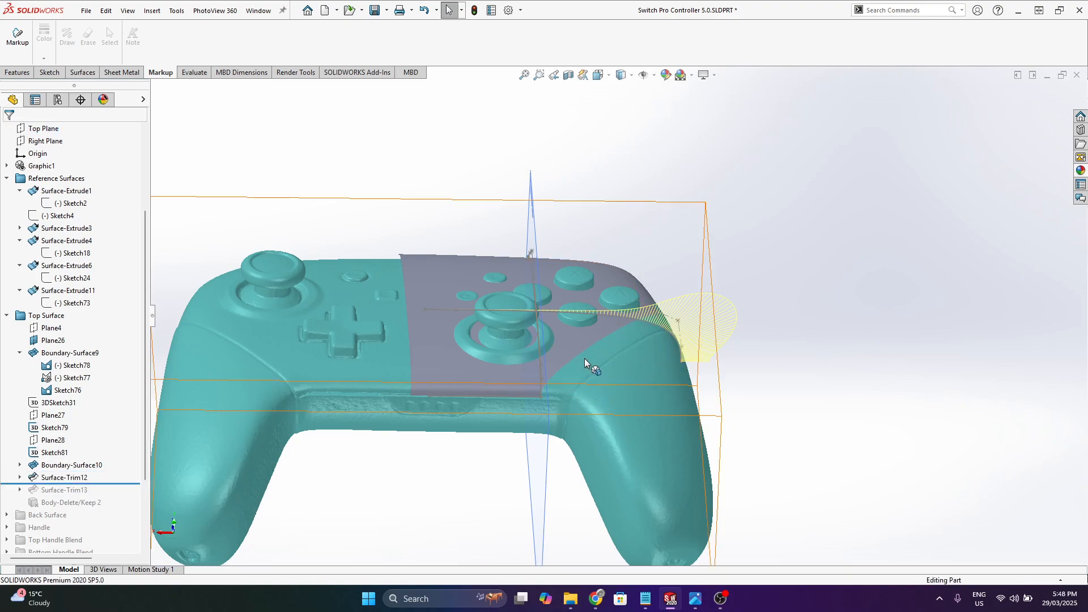
pyautogui.moveTo(583, 358); pyautogui.dragTo(601, 472, button='middle')
pyautogui.scroll(-2, 601, 472)
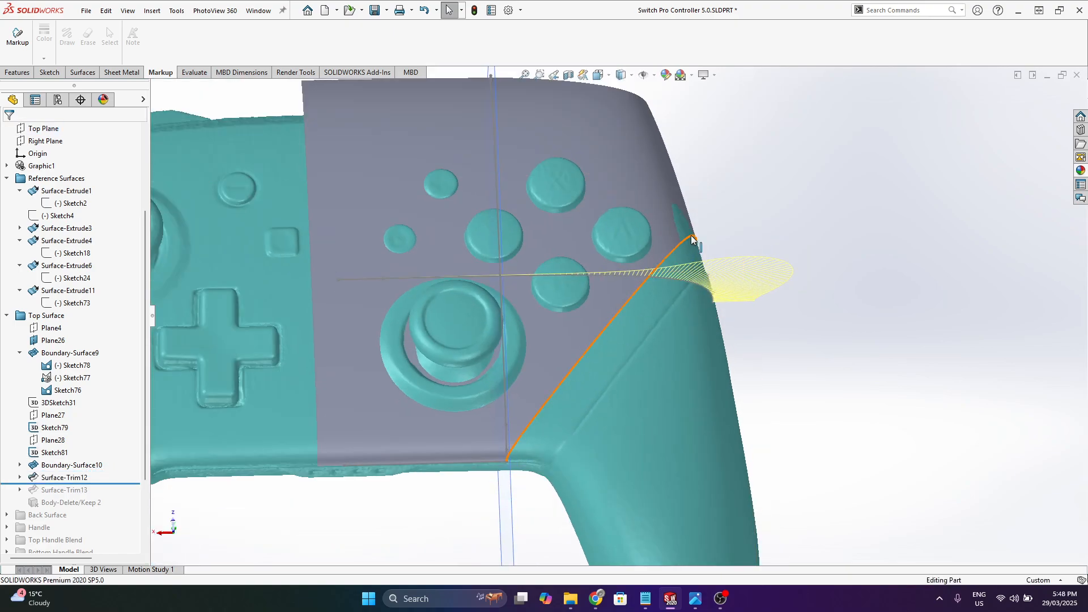
pyautogui.scroll(3, 610, 337)
pyautogui.scroll(-2, 636, 357)
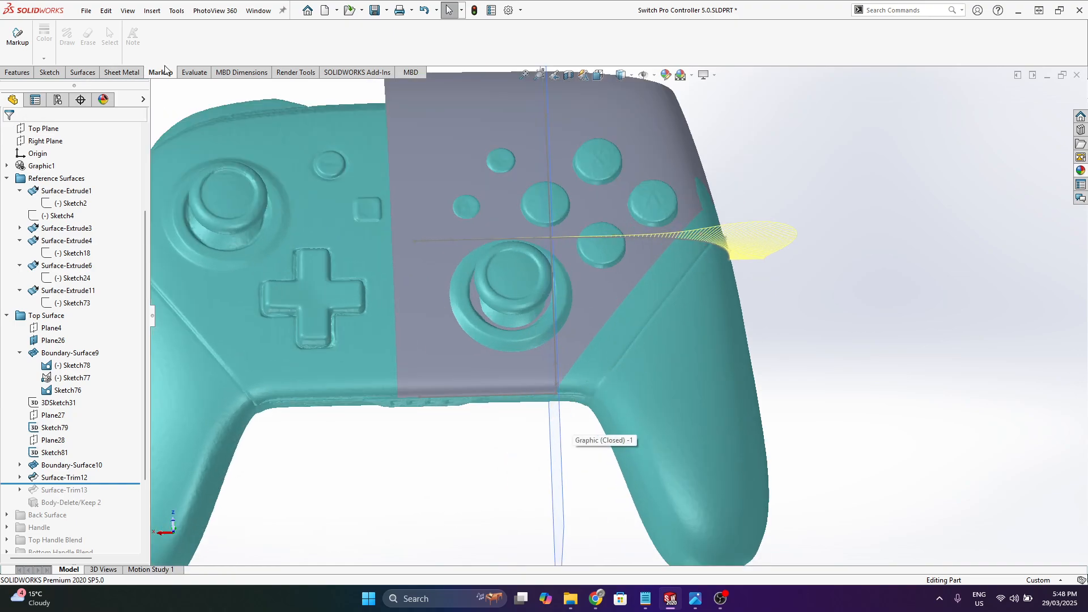
# - Turn on the Zebra Stripes display for the trimmed top surfaces, accepting its current settings
pyautogui.click(195, 73)
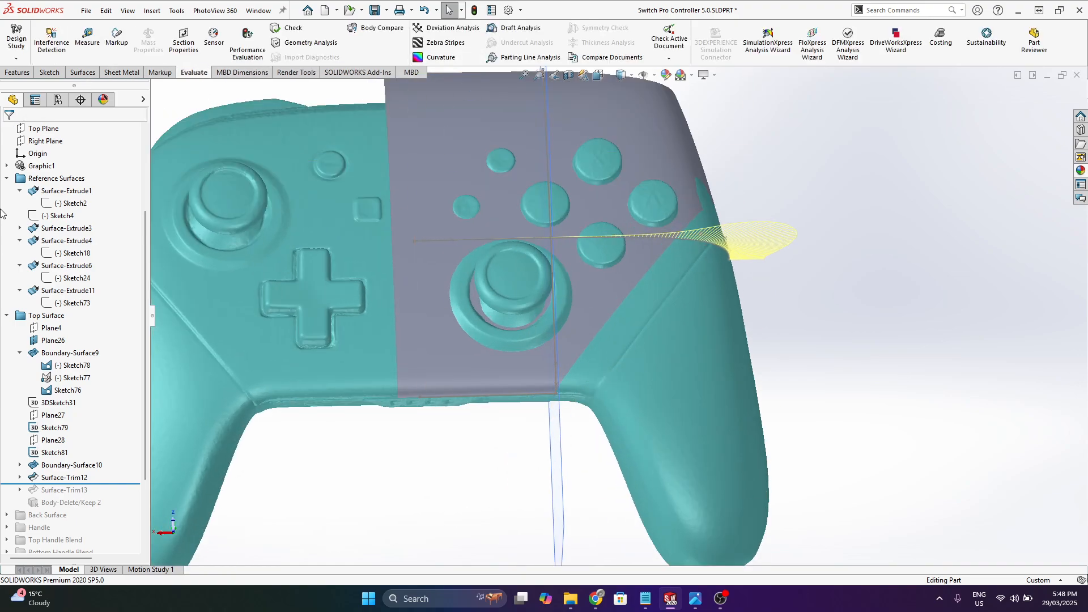
pyautogui.rightClick(45, 164)
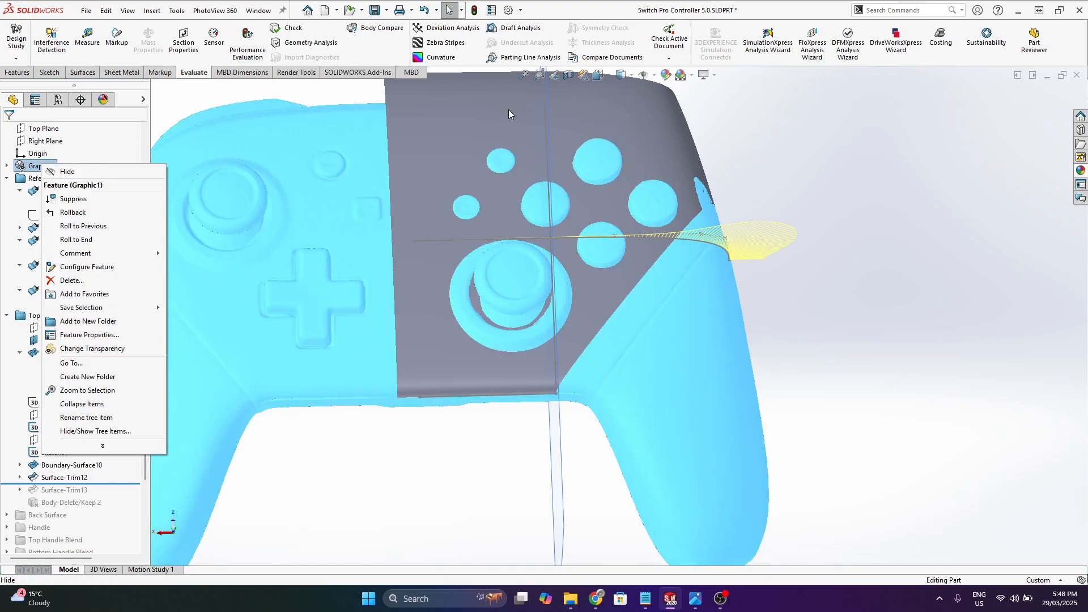
pyautogui.click(949, 154)
pyautogui.click(445, 42)
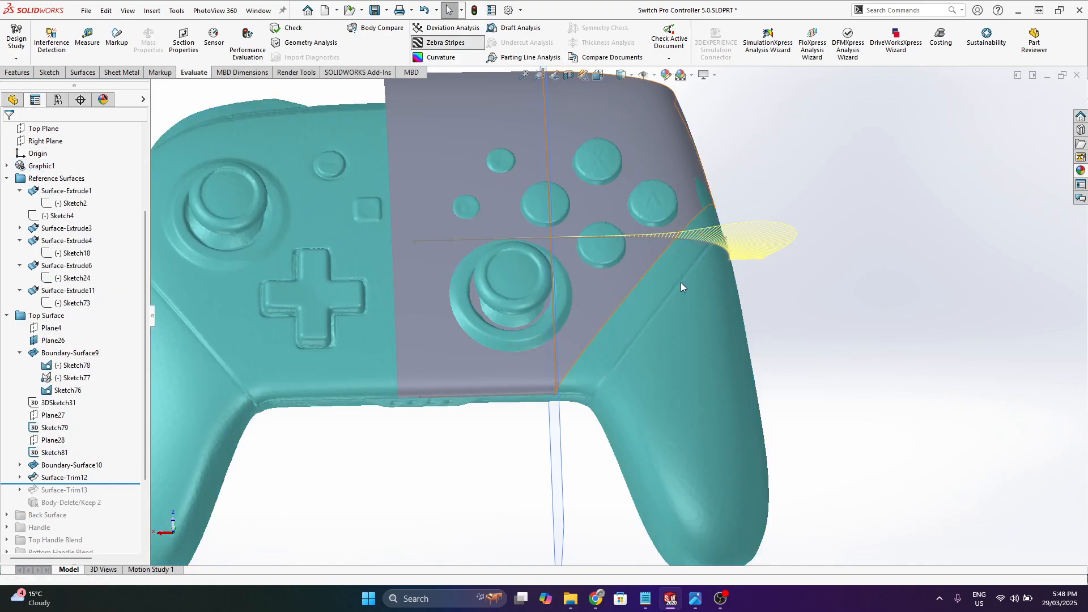
pyautogui.scroll(-3, 568, 358)
pyautogui.press('Return')
# - Examine the zebra stripes across the seam between Boundary-Surface9 and Boundary-Surface10, and turn the stripes off
pyautogui.moveTo(563, 352)
pyautogui.mouseDown(button='middle')
pyautogui.moveTo(522, 352)
pyautogui.moveTo(583, 350)
pyautogui.mouseUp(button='middle')
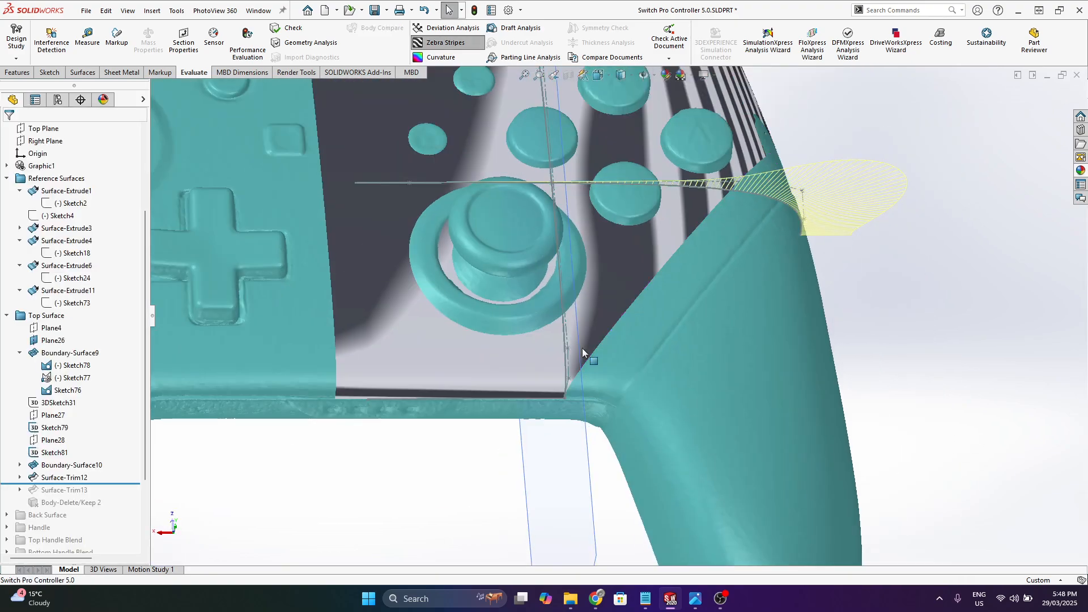
pyautogui.scroll(5, 576, 376)
pyautogui.scroll(-5, 612, 470)
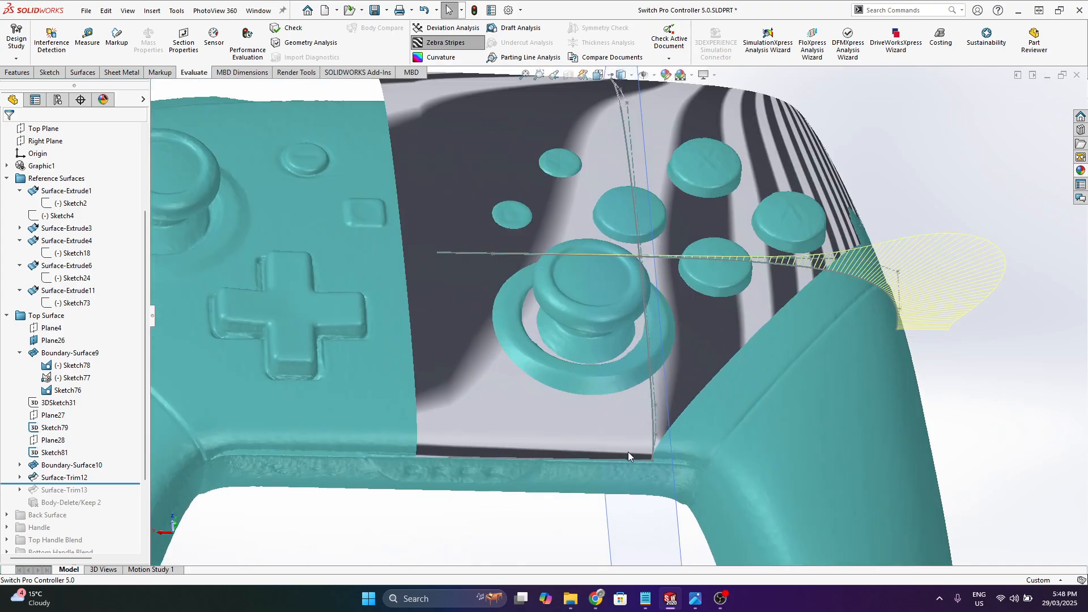
pyautogui.moveTo(629, 420); pyautogui.dragTo(533, 267, button='middle')
pyautogui.scroll(-6, 650, 444)
pyautogui.click(446, 42)
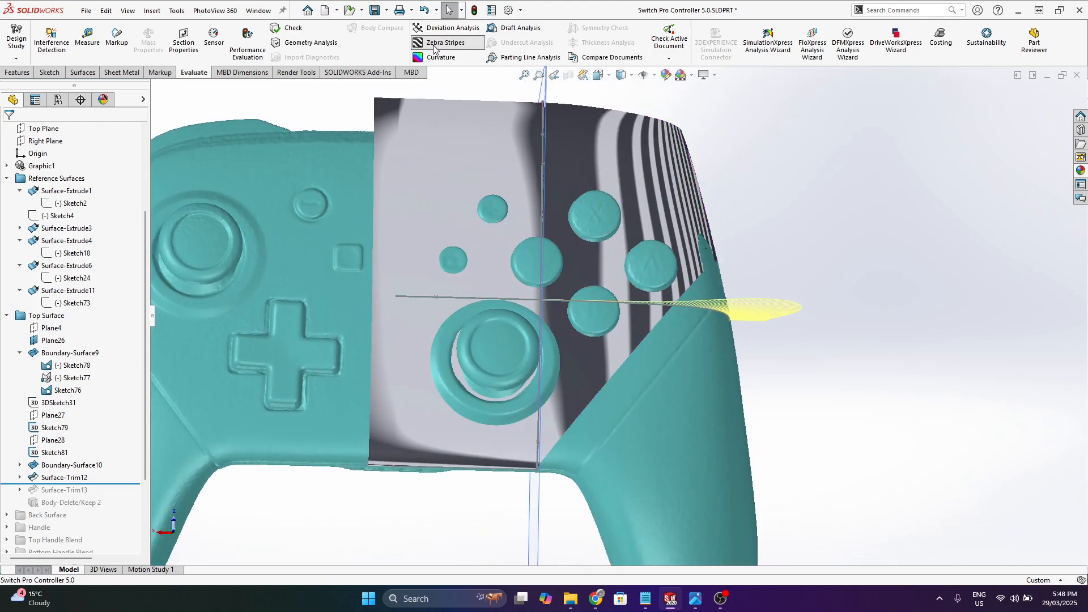
# - Roll the model forward to include Surface-Trim13, and roll it back to directly after Surface-Trim12
pyautogui.moveTo(121, 485); pyautogui.dragTo(122, 492)
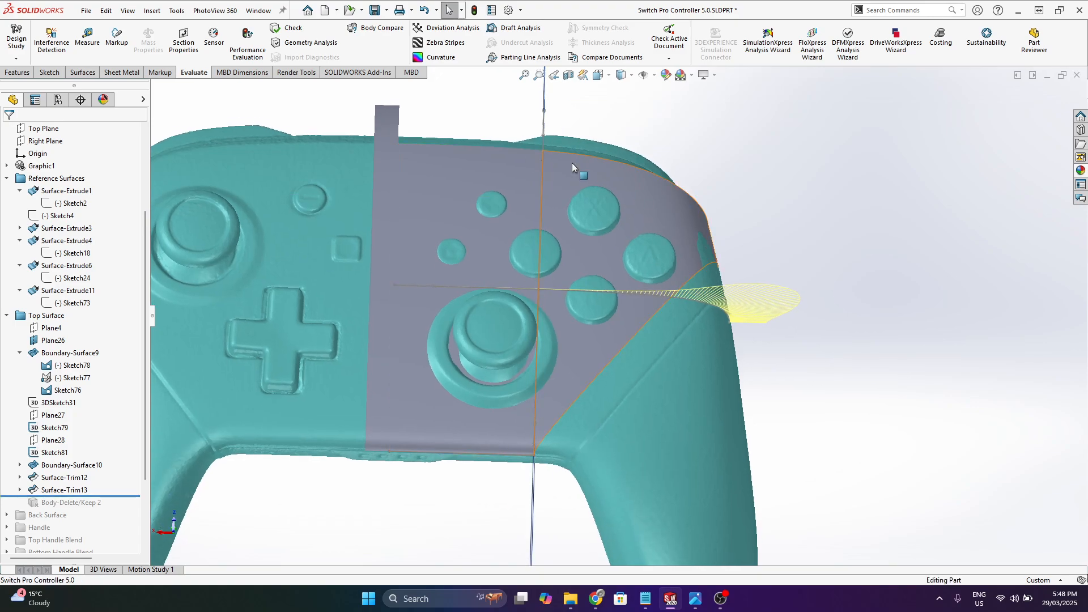
pyautogui.moveTo(123, 494); pyautogui.dragTo(123, 483)
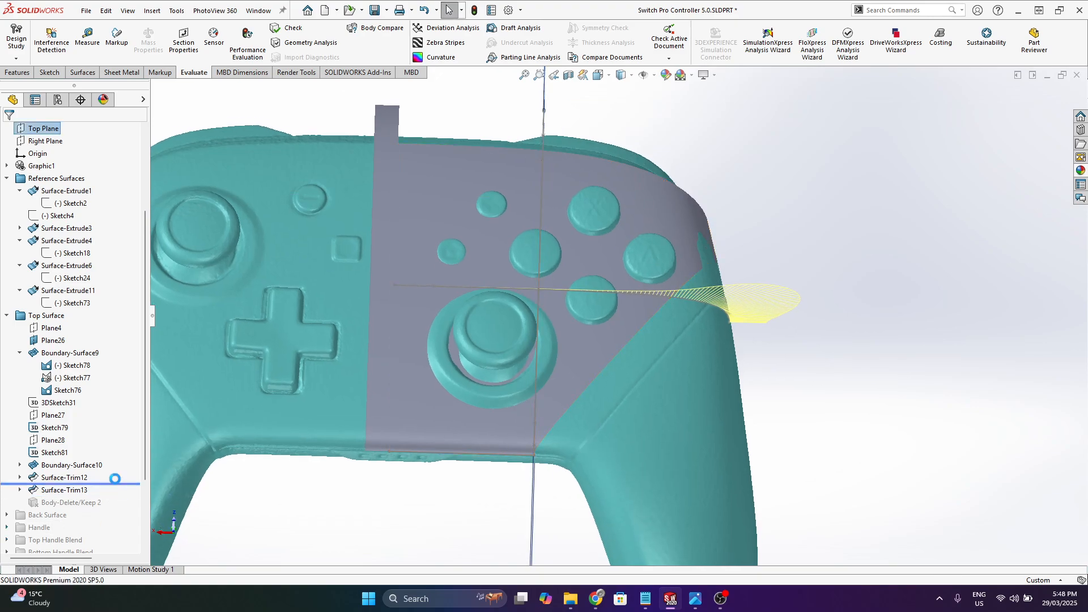
# - Examine how the untrimmed rear edge of the top surfaces overhangs the scan mesh near the shoulder buttons
pyautogui.moveTo(583, 202); pyautogui.dragTo(374, 512, button='middle')
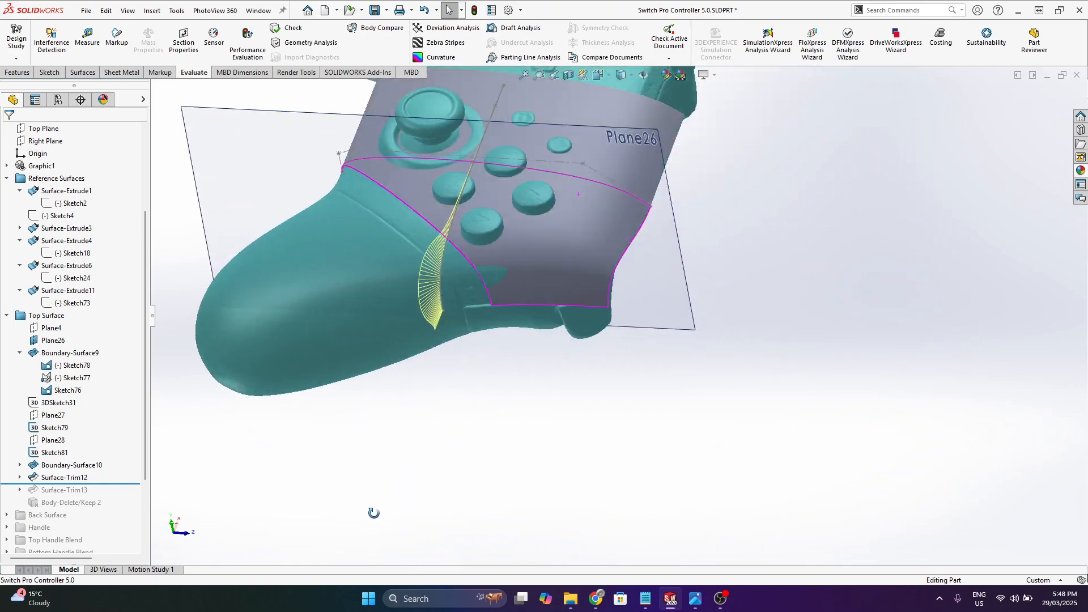
pyautogui.scroll(-3, 645, 155)
pyautogui.scroll(2, 645, 149)
pyautogui.moveTo(645, 149); pyautogui.dragTo(638, 200, button='middle')
pyautogui.scroll(-3, 628, 187)
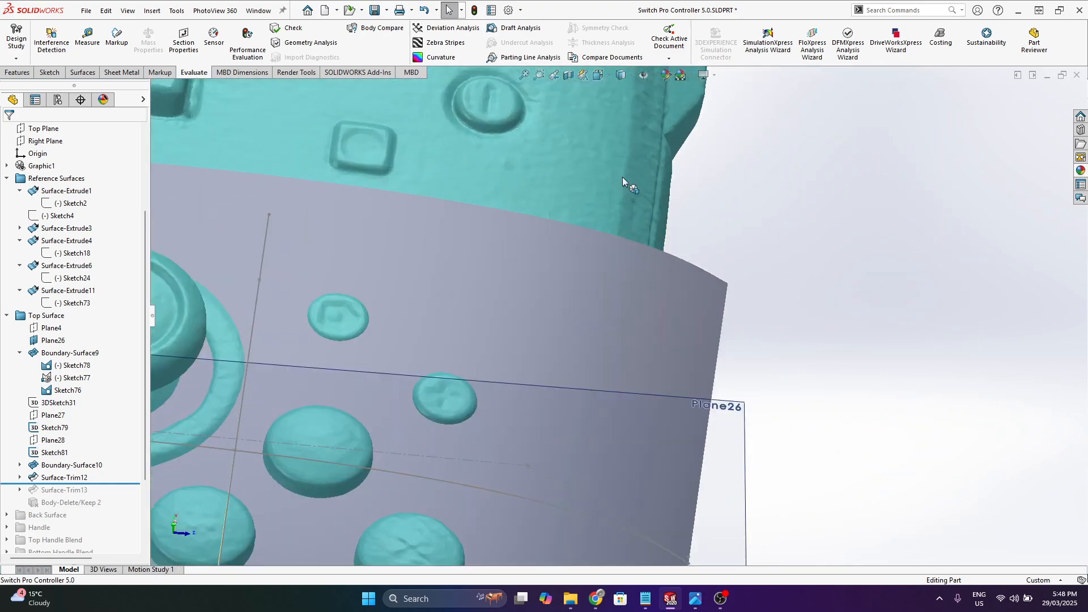
pyautogui.scroll(3, 617, 237)
pyautogui.scroll(-3, 624, 318)
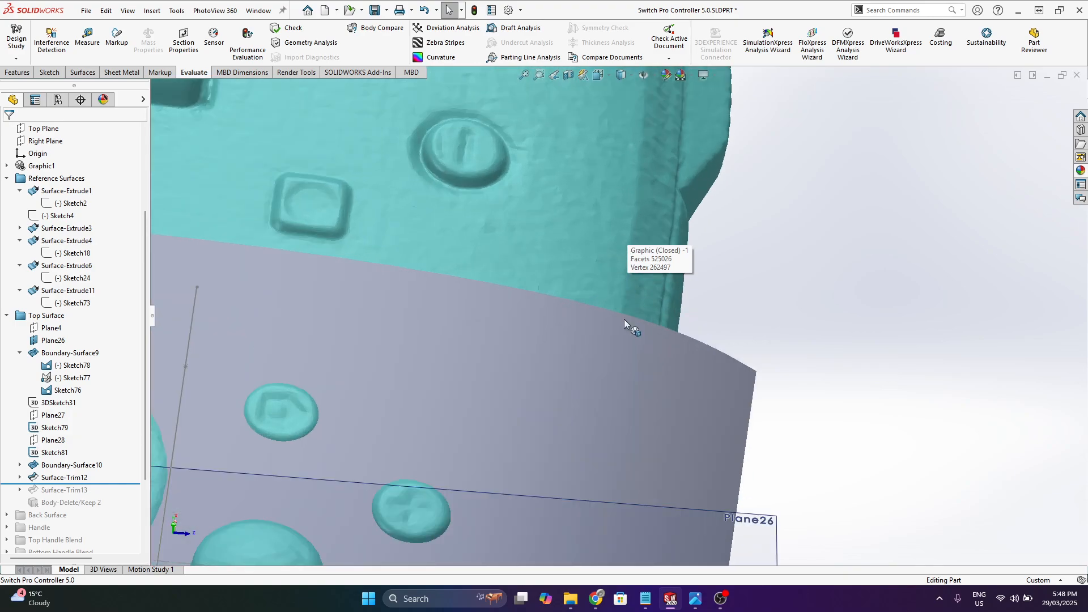
pyautogui.scroll(4, 596, 393)
pyautogui.scroll(-3, 603, 403)
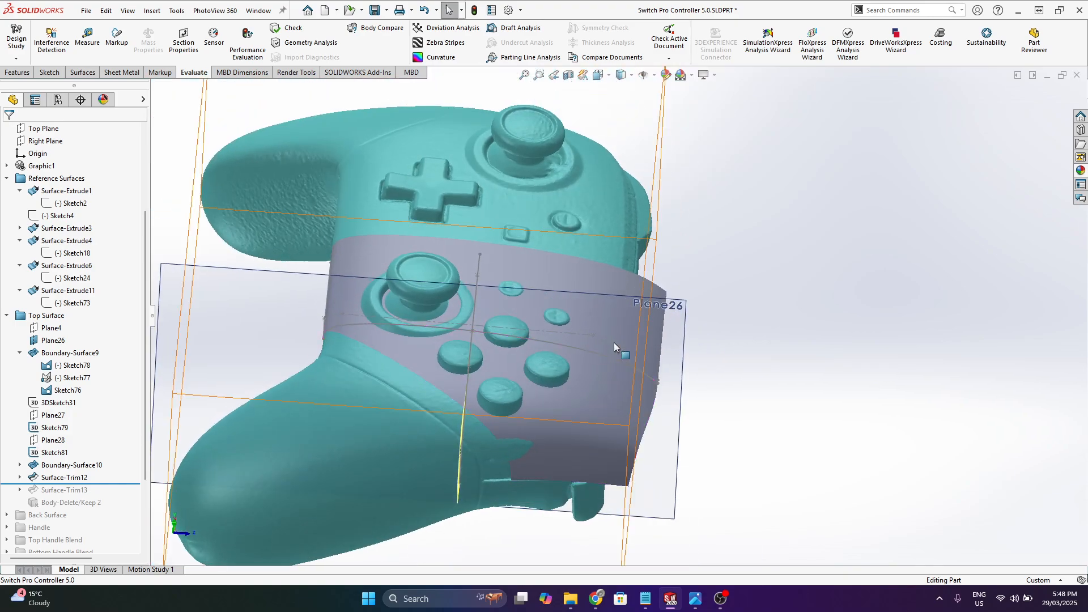
pyautogui.scroll(2, 614, 342)
pyautogui.scroll(-3, 590, 382)
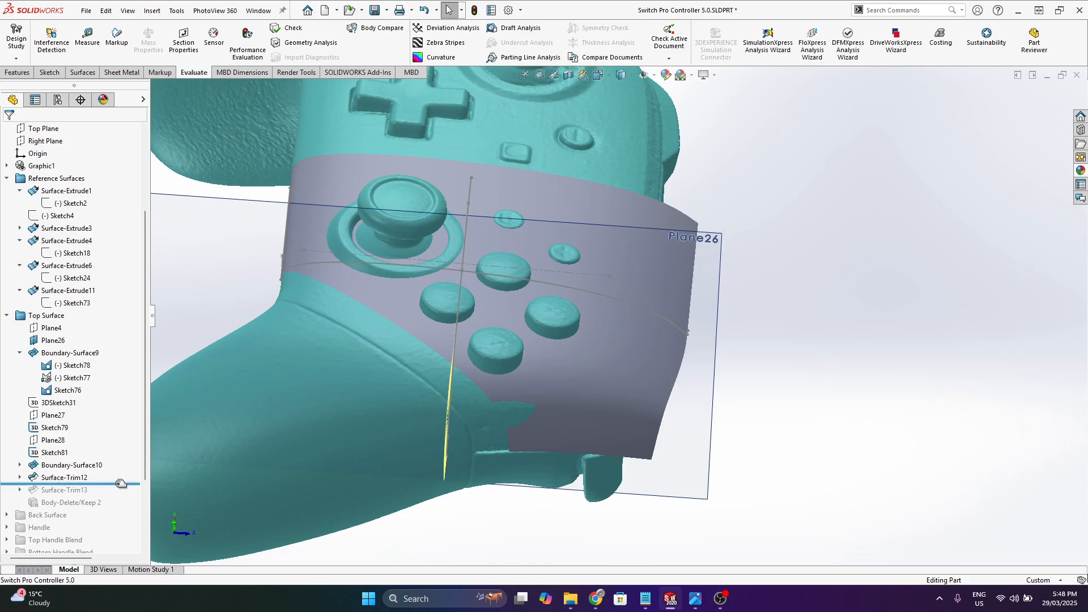
# - Roll the model forward to include Surface-Trim13 and inspect the trimmed rear edge beside the shoulder button
pyautogui.moveTo(120, 484); pyautogui.dragTo(118, 493)
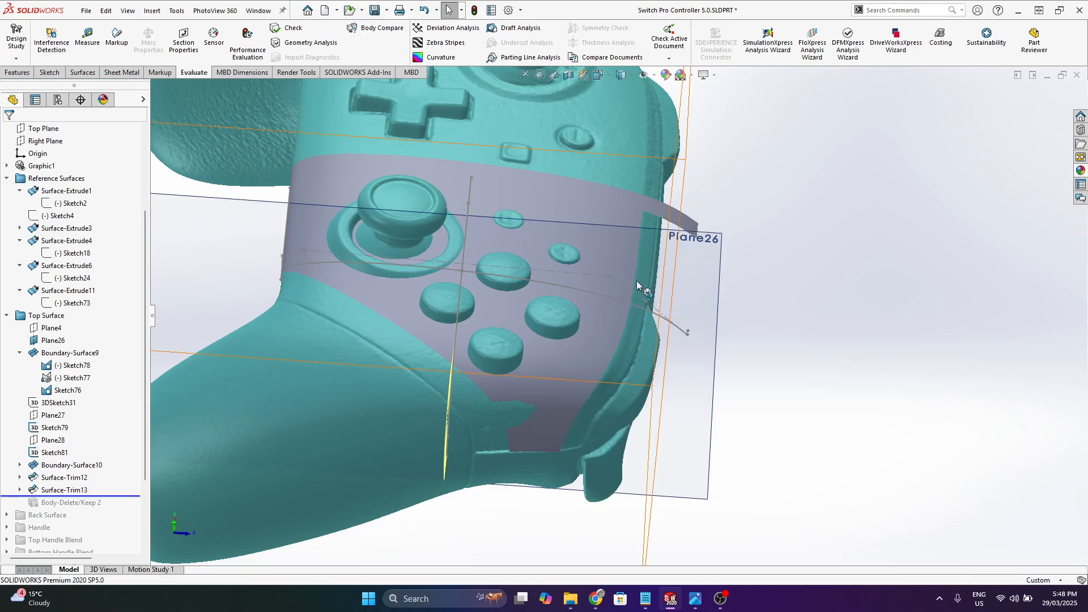
pyautogui.moveTo(575, 452); pyautogui.dragTo(600, 457, button='middle')
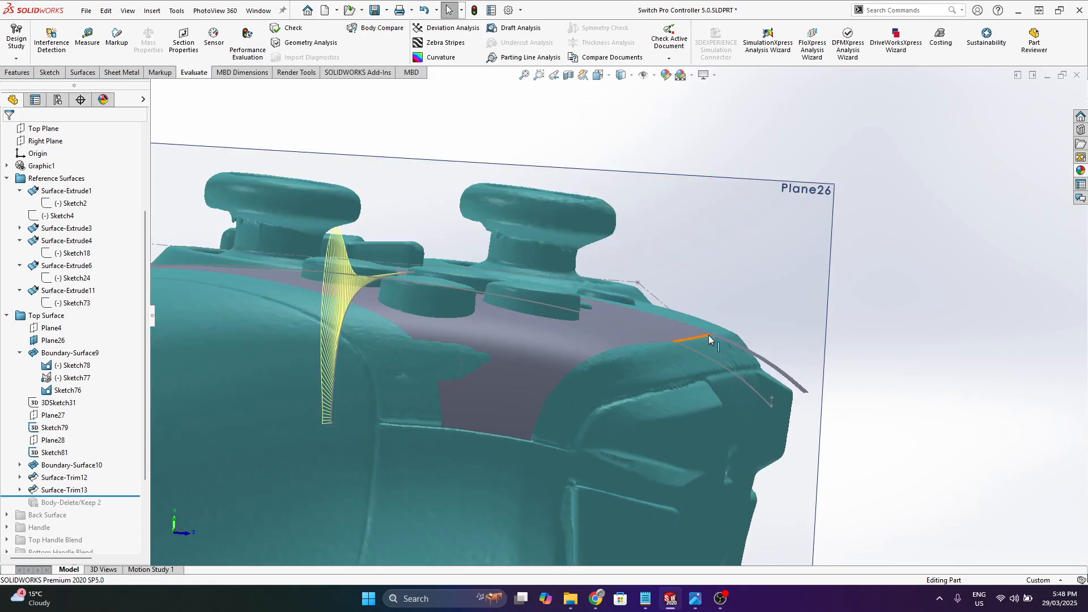
pyautogui.moveTo(627, 358); pyautogui.dragTo(592, 359, button='middle')
pyautogui.scroll(-3, 557, 425)
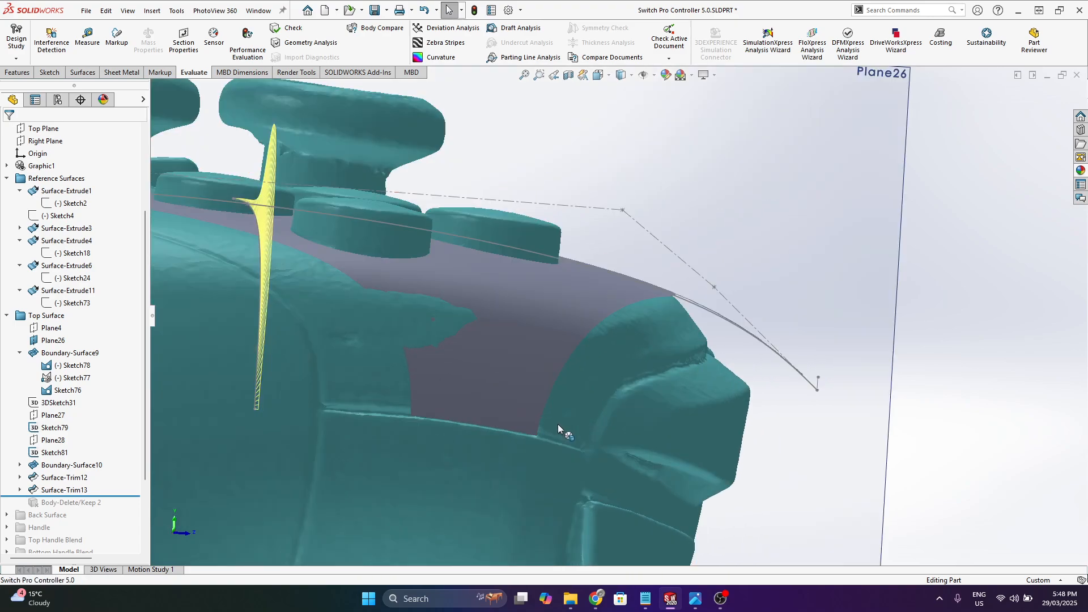
# - Display zebra stripes on the trimmed surface, inspect its rear corner beside the shoulder button, and turn them off
pyautogui.click(444, 45)
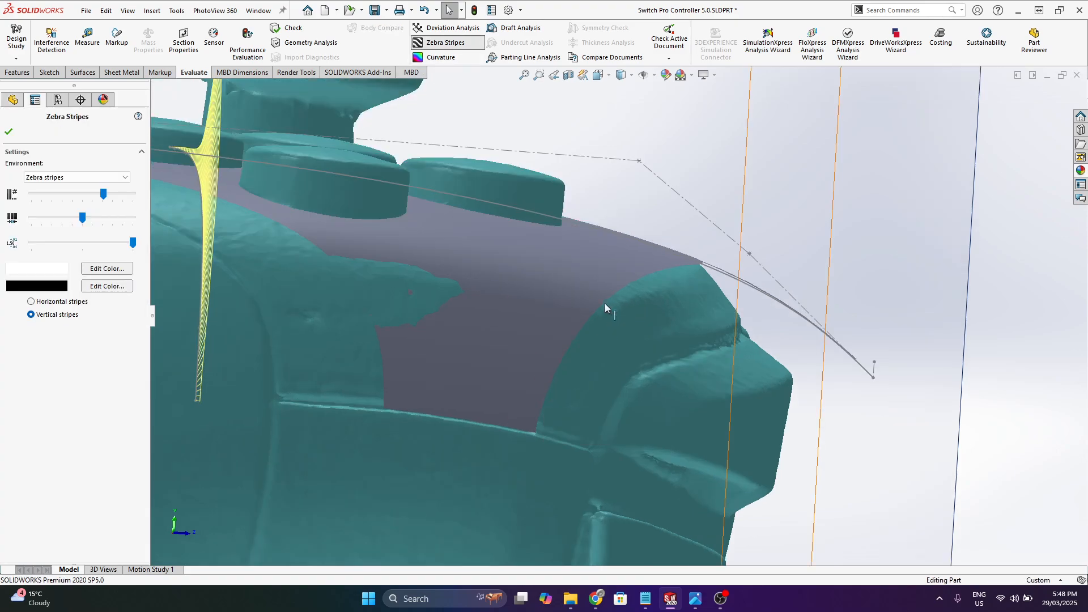
pyautogui.press('Return')
pyautogui.moveTo(560, 370)
pyautogui.mouseDown(button='middle')
pyautogui.moveTo(640, 222)
pyautogui.moveTo(559, 417)
pyautogui.moveTo(550, 379)
pyautogui.mouseUp(button='middle')
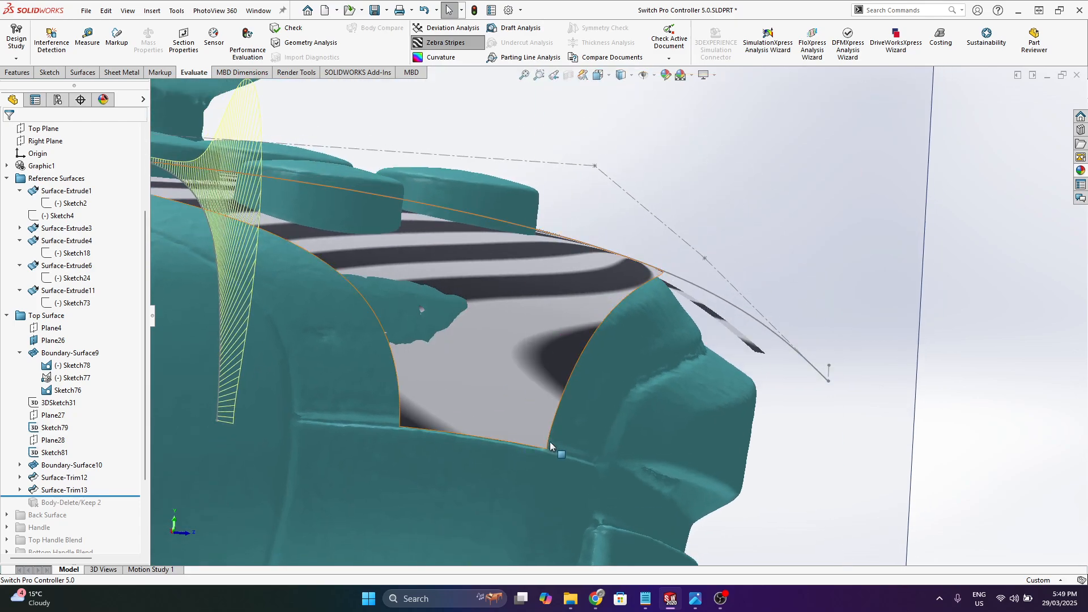
pyautogui.scroll(-2, 586, 319)
pyautogui.click(445, 43)
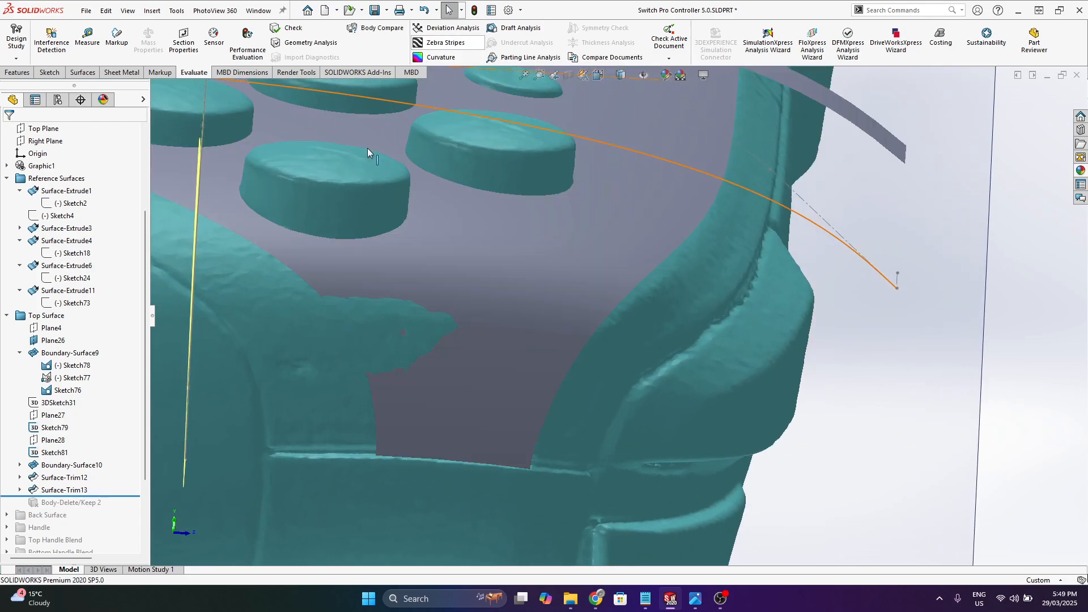
# - Roll the model back to directly after Surface-Trim12, then highlight Boundary-Surface10 and inspect its overhanging rear portion
pyautogui.moveTo(68, 495); pyautogui.dragTo(68, 484)
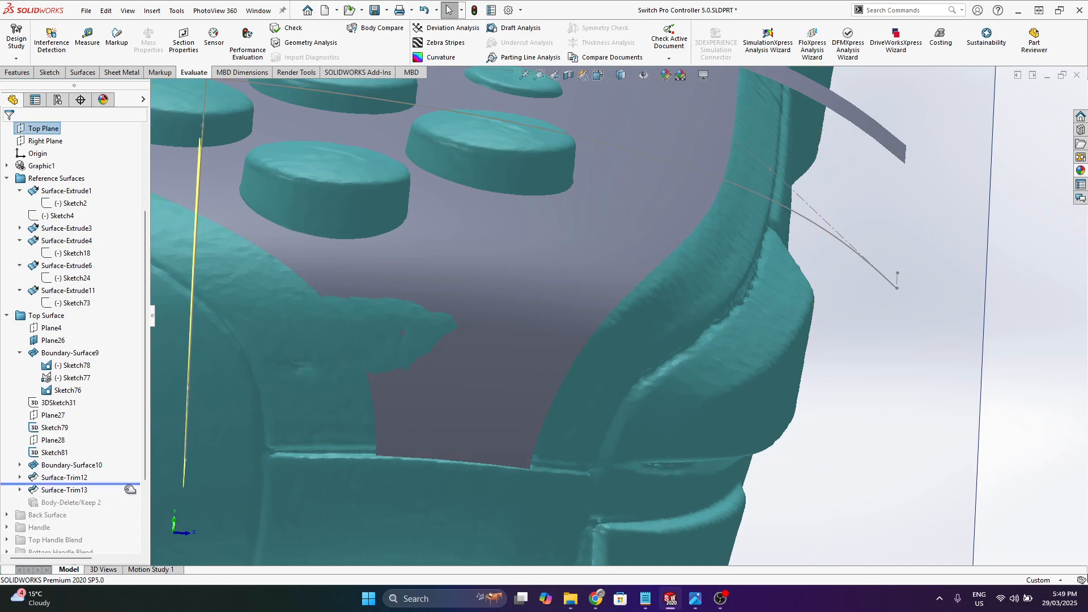
pyautogui.scroll(3, 634, 290)
pyautogui.click(697, 337)
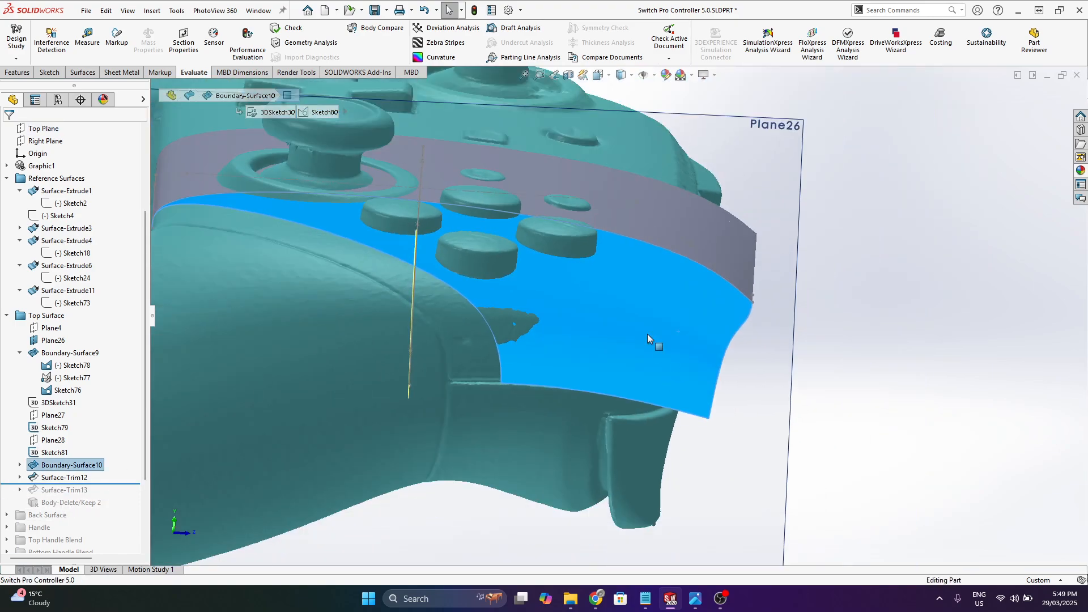
pyautogui.click(839, 275)
pyautogui.moveTo(558, 293); pyautogui.dragTo(621, 263, button='middle')
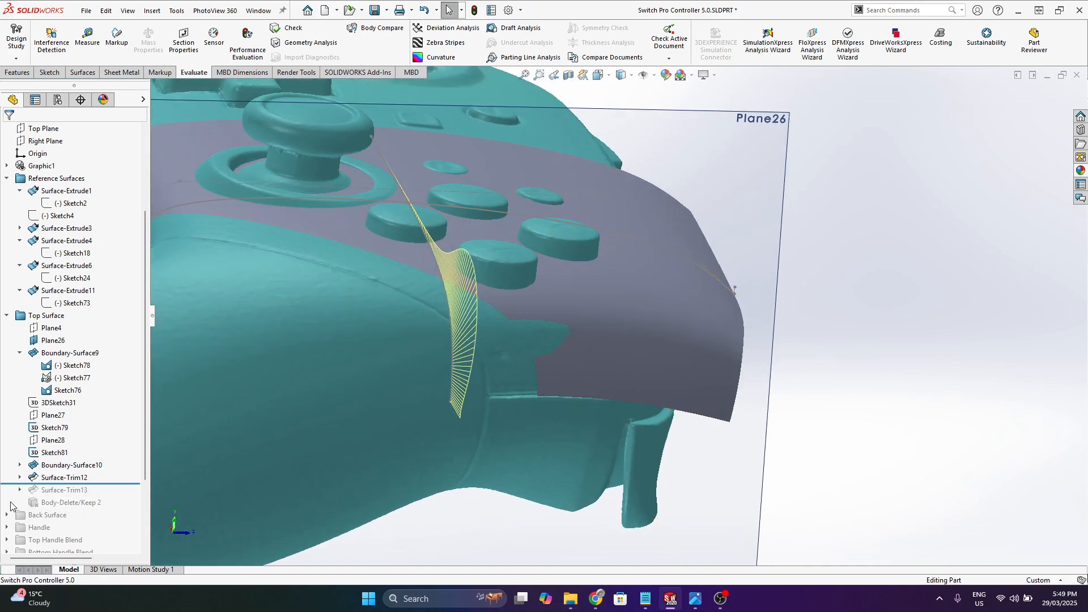
# - Highlight Sketch83, the trim sketch under Surface-Trim12, and examine its lines across the top surface near the handle
pyautogui.click(20, 477)
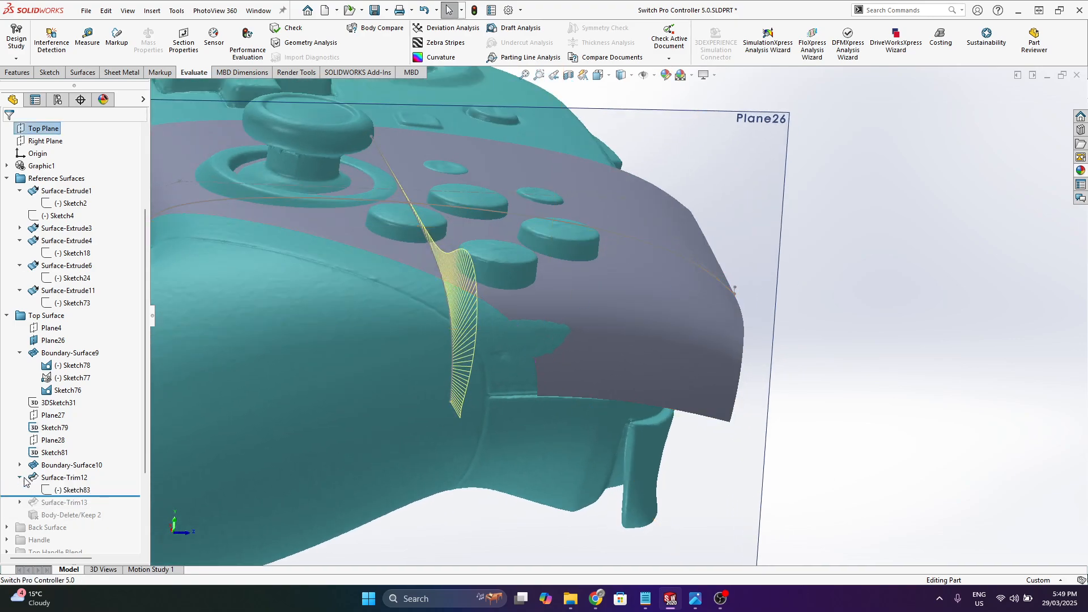
pyautogui.click(70, 490)
pyautogui.moveTo(464, 283)
pyautogui.mouseDown(button='middle')
pyautogui.moveTo(526, 238)
pyautogui.moveTo(579, 505)
pyautogui.mouseUp(button='middle')
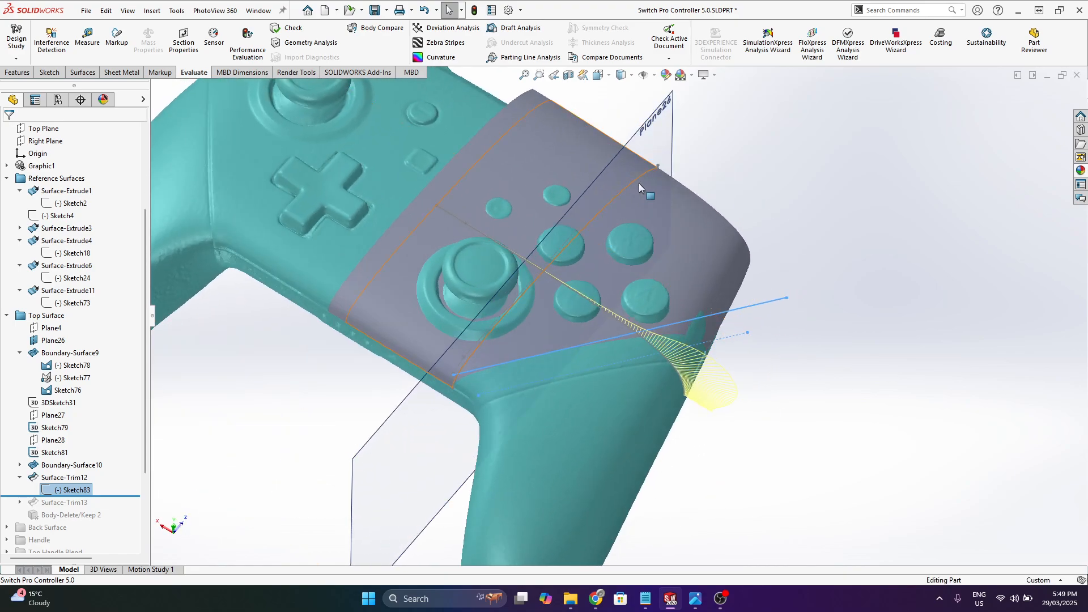
pyautogui.hotkey('ctrl', '8')
# - Roll the model forward to include Surface-Trim13 and show its trim sketch, Sketch84
pyautogui.moveTo(131, 501); pyautogui.dragTo(22, 506)
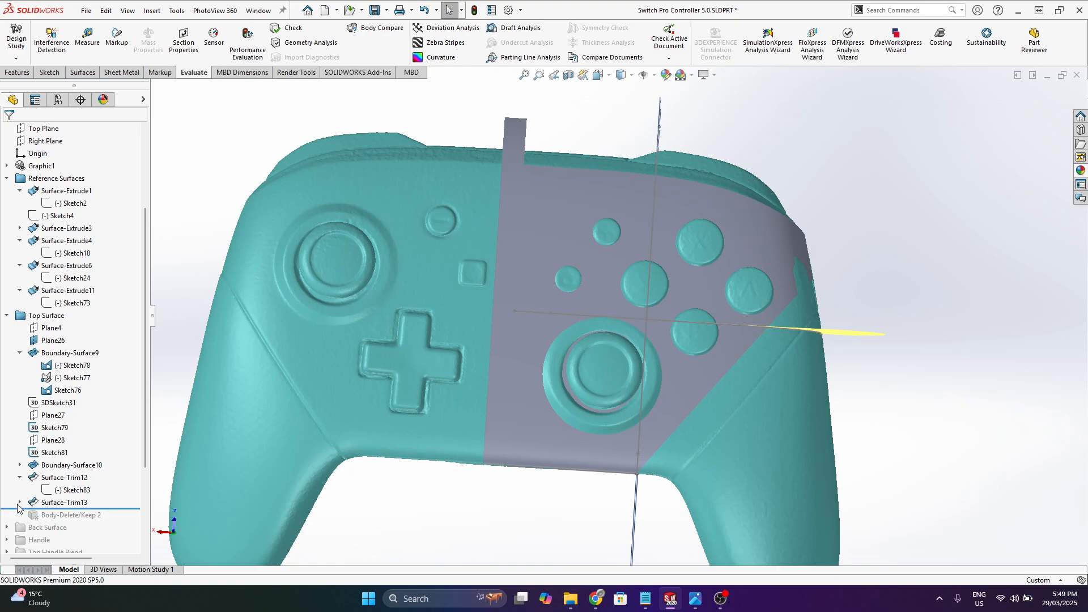
pyautogui.click(19, 503)
pyautogui.rightClick(80, 516)
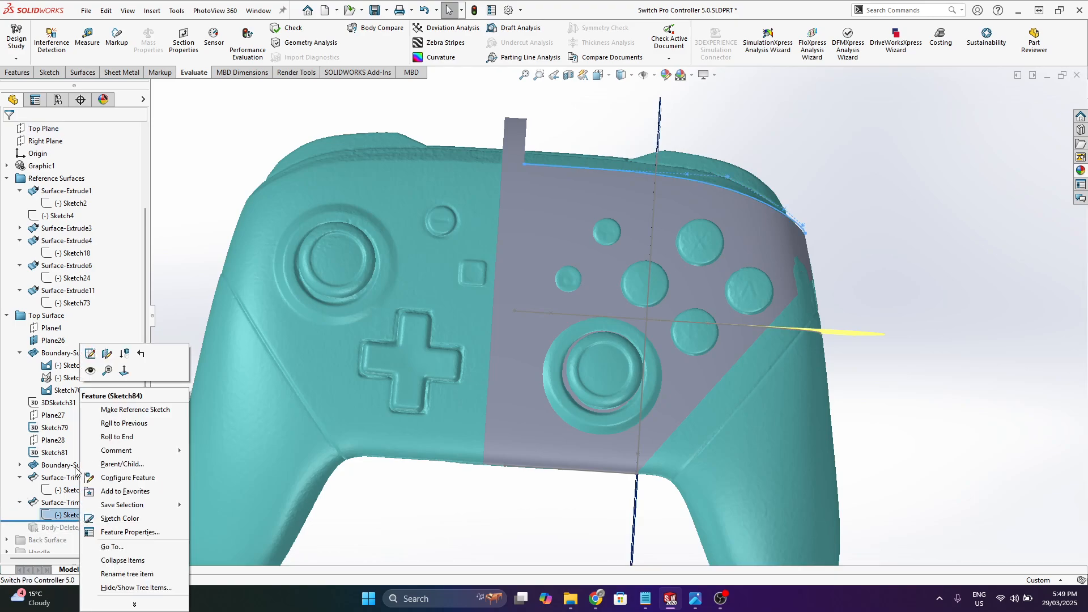
pyautogui.click(95, 370)
# - View the model from the top, select the Sketch84 curve, and compare it with the scan mesh's rear edge
pyautogui.scroll(3, 228, 536)
pyautogui.click(173, 534)
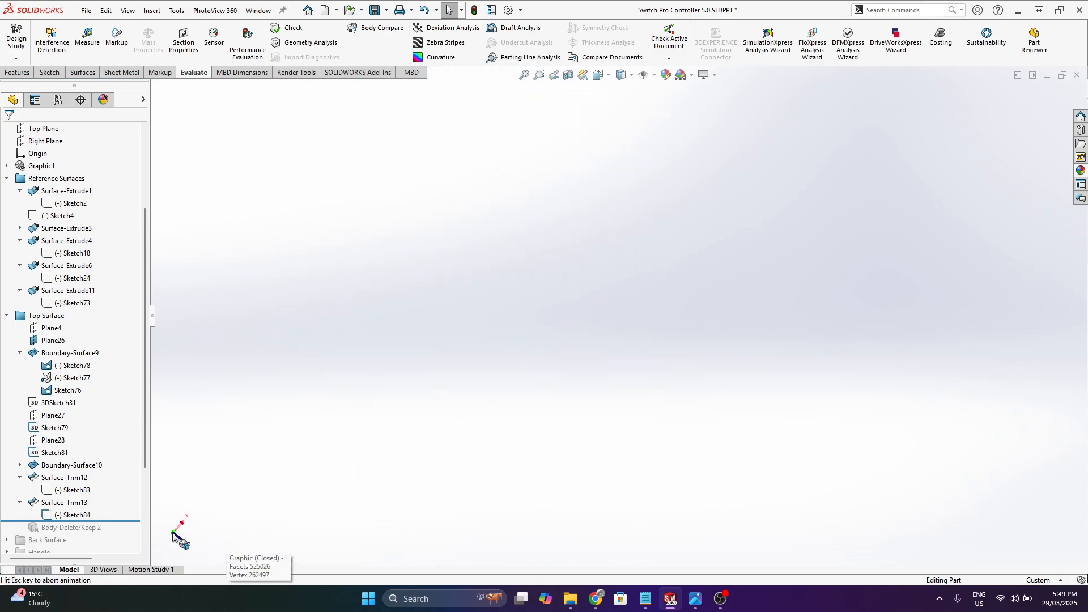
pyautogui.scroll(-5, 538, 264)
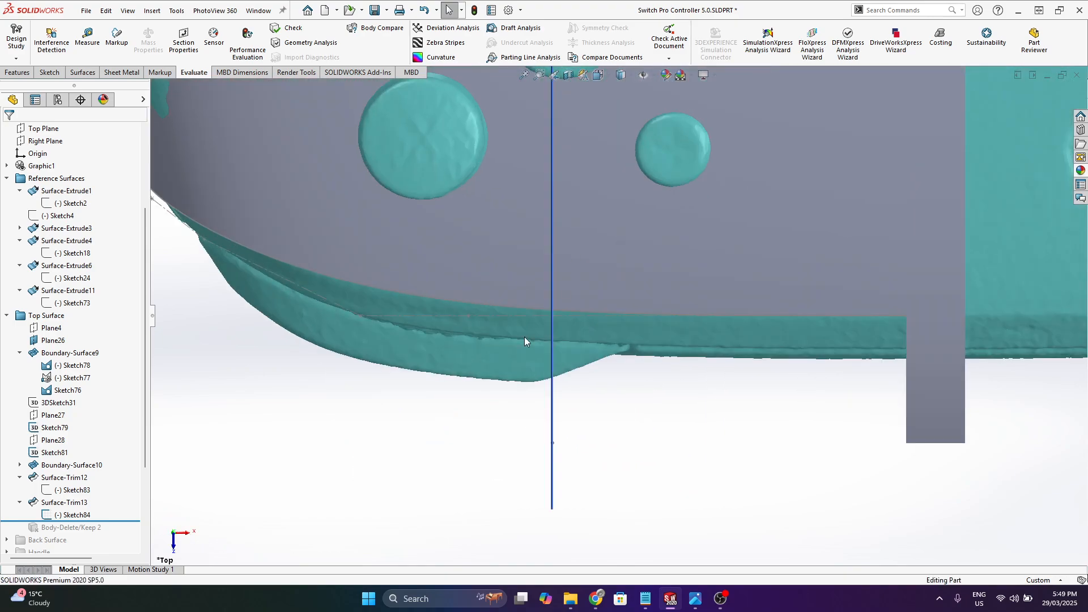
pyautogui.click(536, 306)
pyautogui.scroll(3, 680, 317)
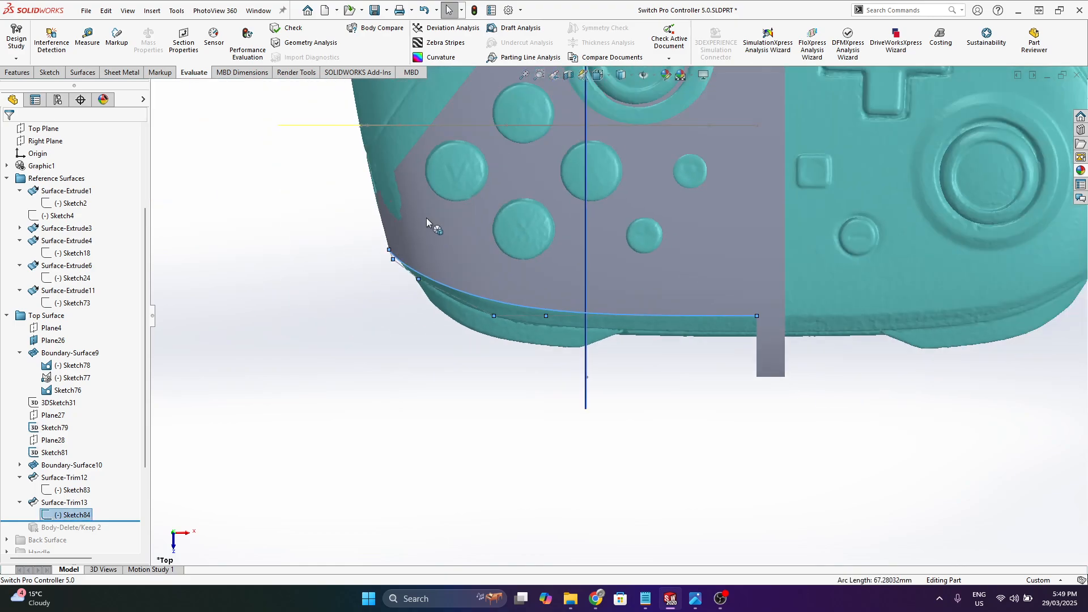
pyautogui.scroll(-1, 917, 366)
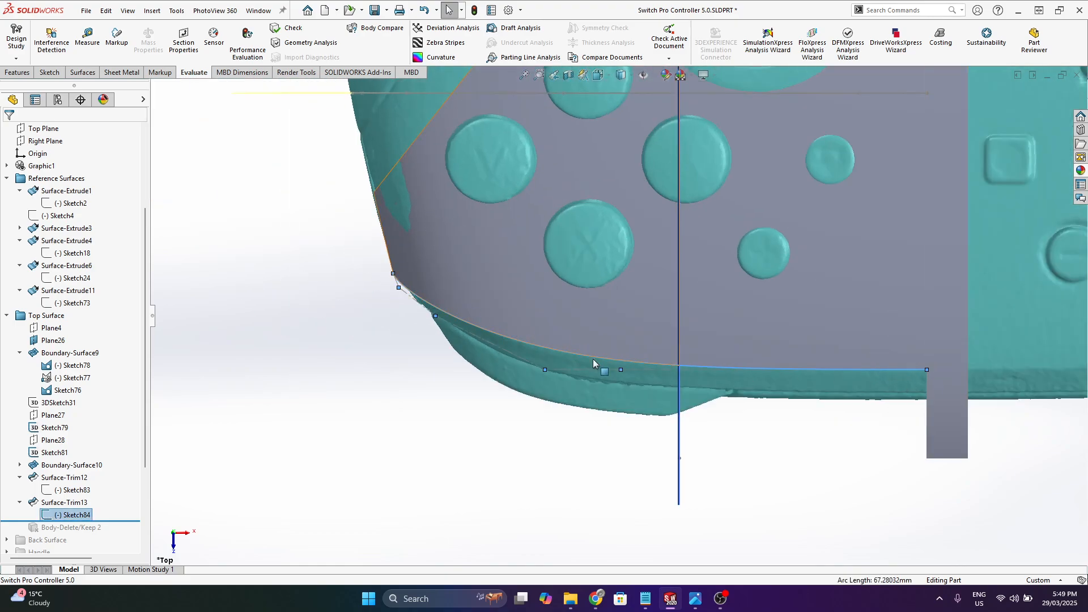
pyautogui.click(435, 316)
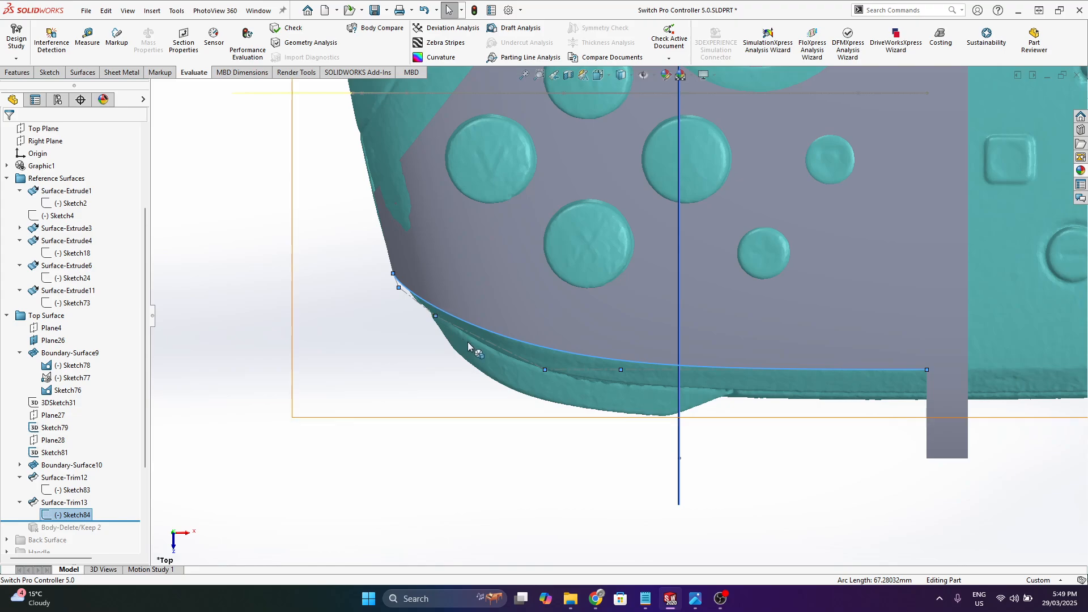
# - Inspect the Sketch84 curve at an angle beside the shoulder button, hide the sketch, and examine the trimmed edge
pyautogui.scroll(3, 504, 341)
pyautogui.moveTo(486, 408); pyautogui.dragTo(465, 386, button='middle')
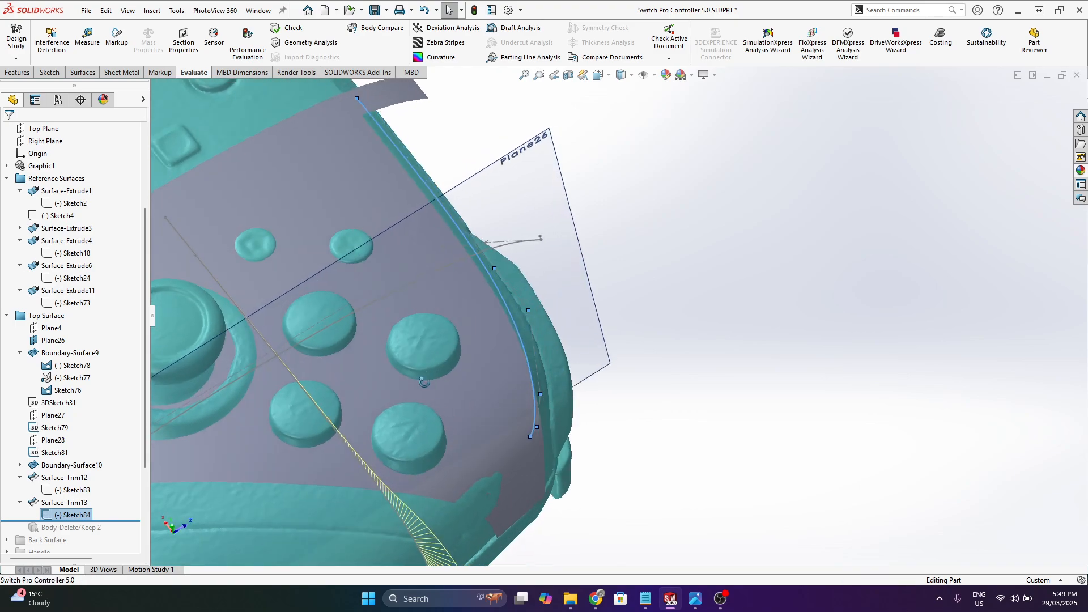
pyautogui.scroll(4, 464, 390)
pyautogui.scroll(-4, 465, 390)
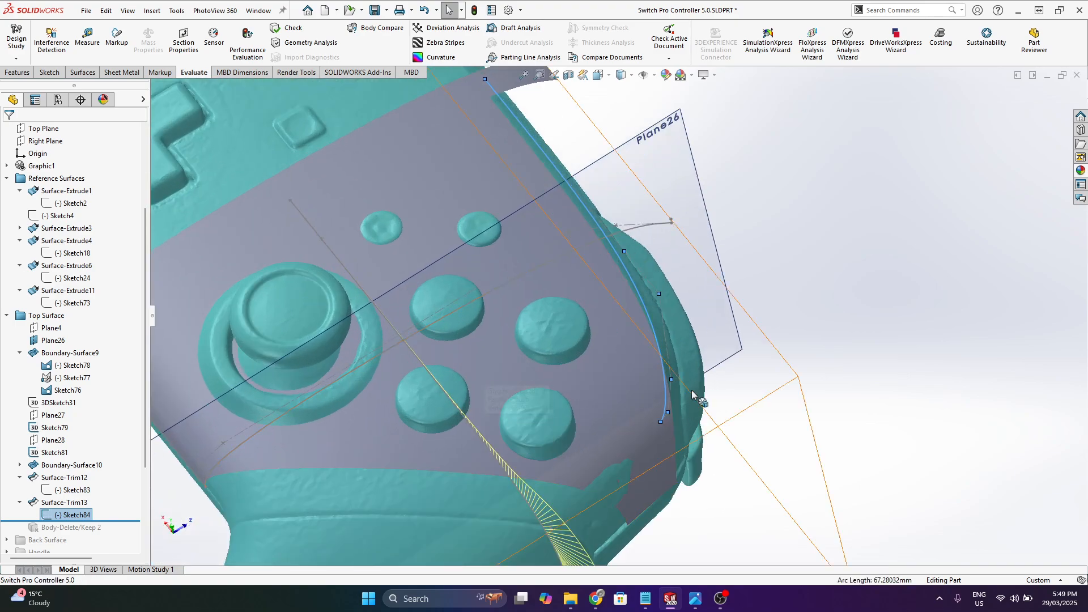
pyautogui.rightClick(69, 516)
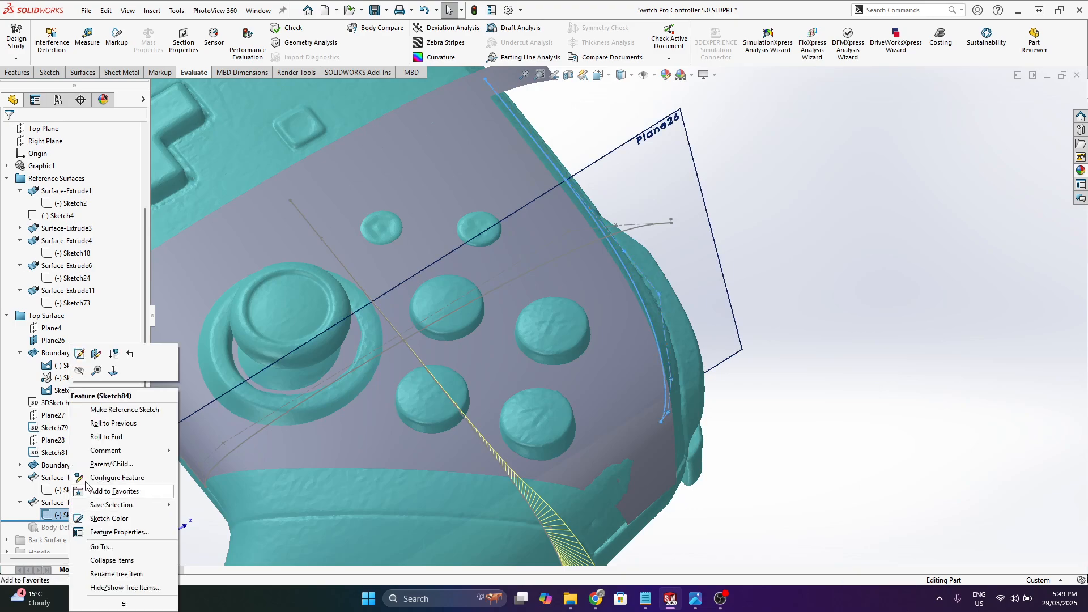
pyautogui.click(80, 371)
pyautogui.scroll(2, 648, 396)
pyautogui.scroll(-3, 647, 411)
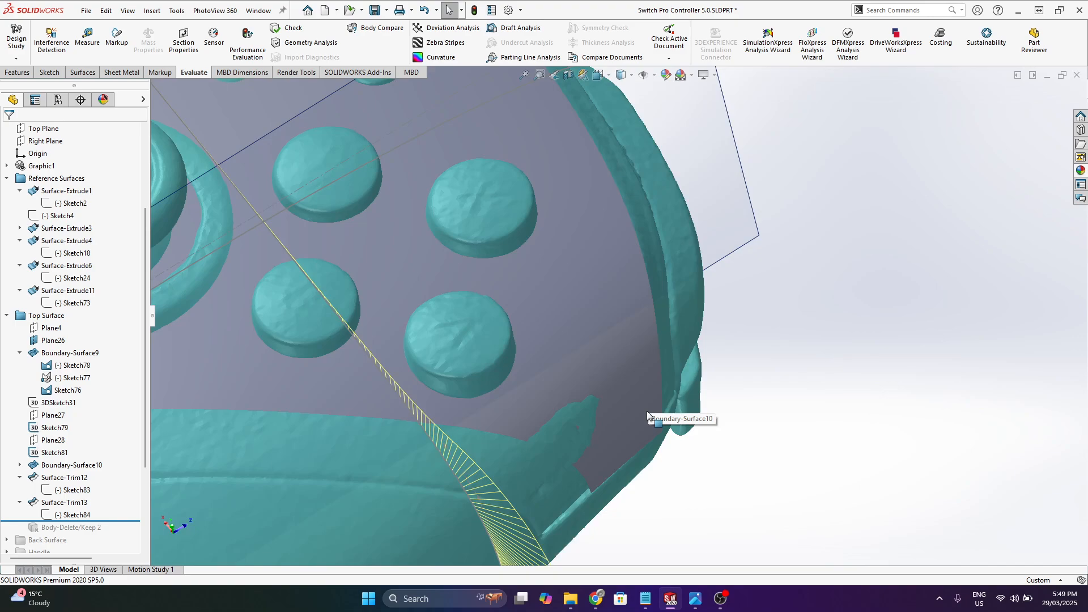
pyautogui.scroll(3, 641, 362)
# - Roll the model back to directly after Surface-Trim12 and inspect the overhanging rear corner with zebra stripes displayed
pyautogui.moveTo(110, 528); pyautogui.dragTo(121, 492)
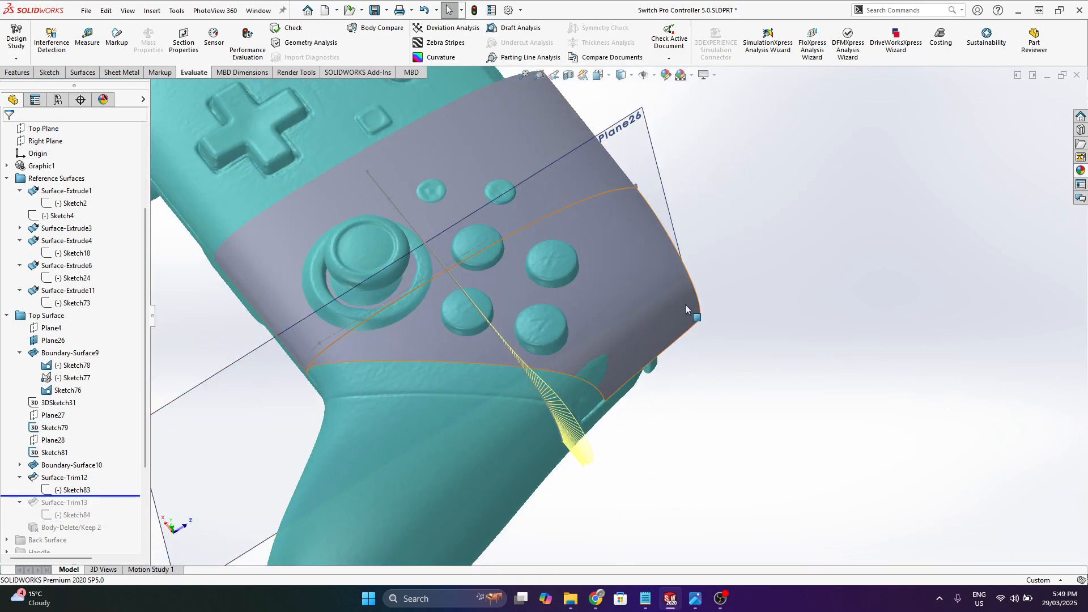
pyautogui.scroll(-3, 686, 307)
pyautogui.moveTo(665, 226); pyautogui.dragTo(657, 244, button='middle')
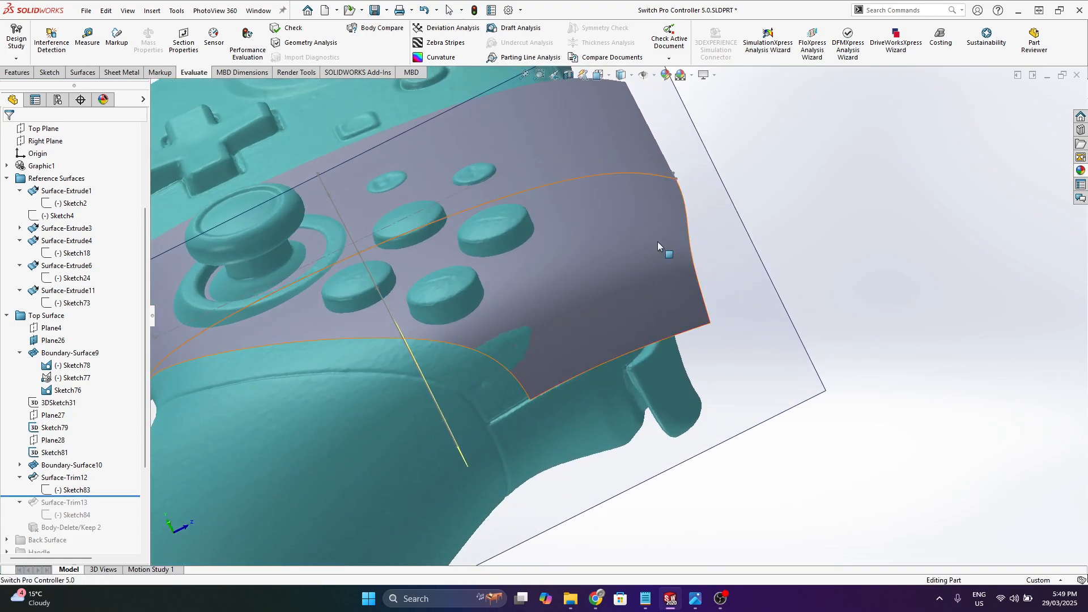
pyautogui.click(445, 42)
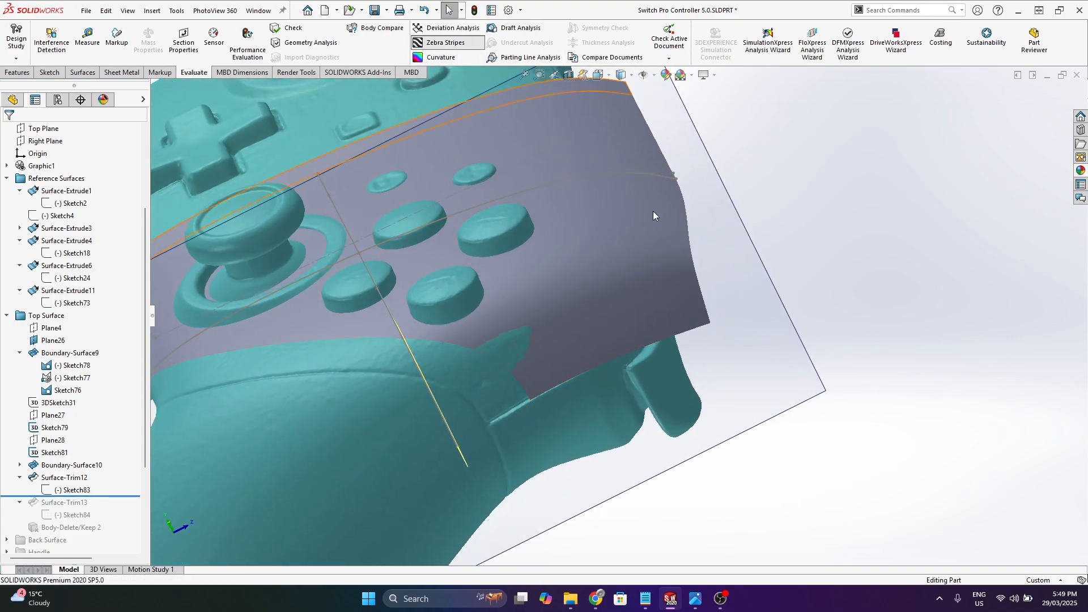
pyautogui.scroll(-3, 698, 233)
pyautogui.press('Return')
pyautogui.moveTo(647, 267); pyautogui.dragTo(567, 220, button='middle')
pyautogui.scroll(-6, 671, 308)
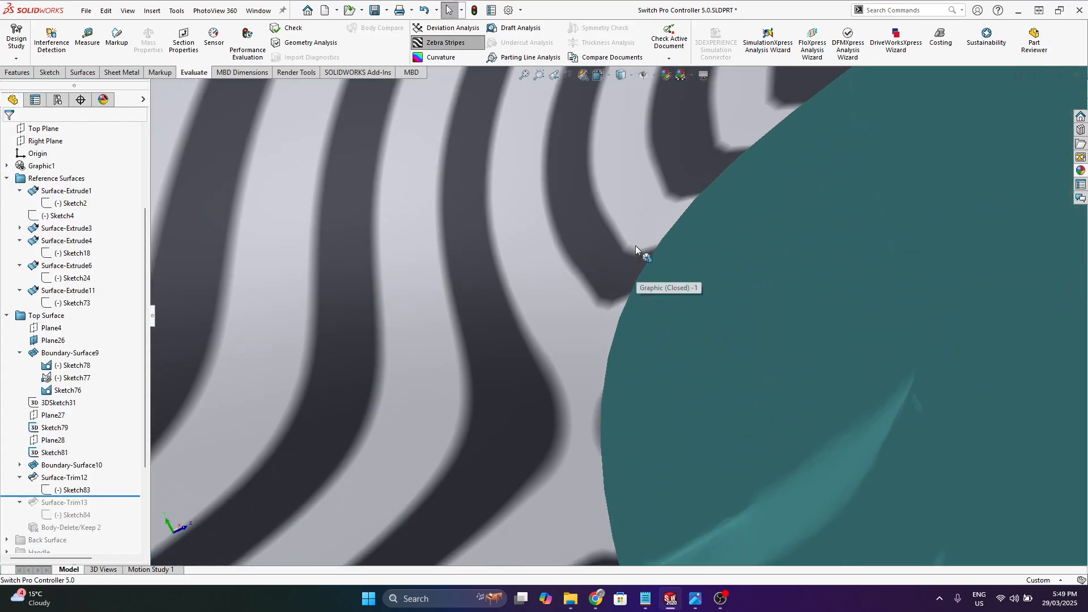
pyautogui.moveTo(629, 257); pyautogui.dragTo(616, 309, button='middle')
pyautogui.scroll(7, 617, 310)
pyautogui.moveTo(558, 367); pyautogui.dragTo(519, 345, button='middle')
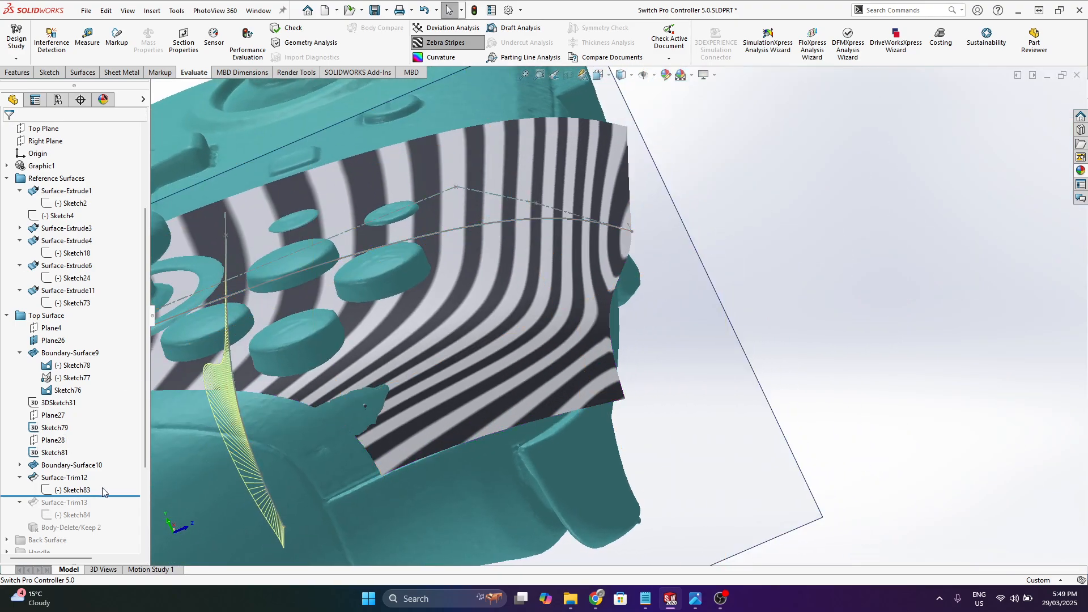
# - Roll forward to include Surface-Trim13, inspect the zebra stripes along the trimmed rear edge, and turn them off
pyautogui.moveTo(120, 497); pyautogui.dragTo(119, 519)
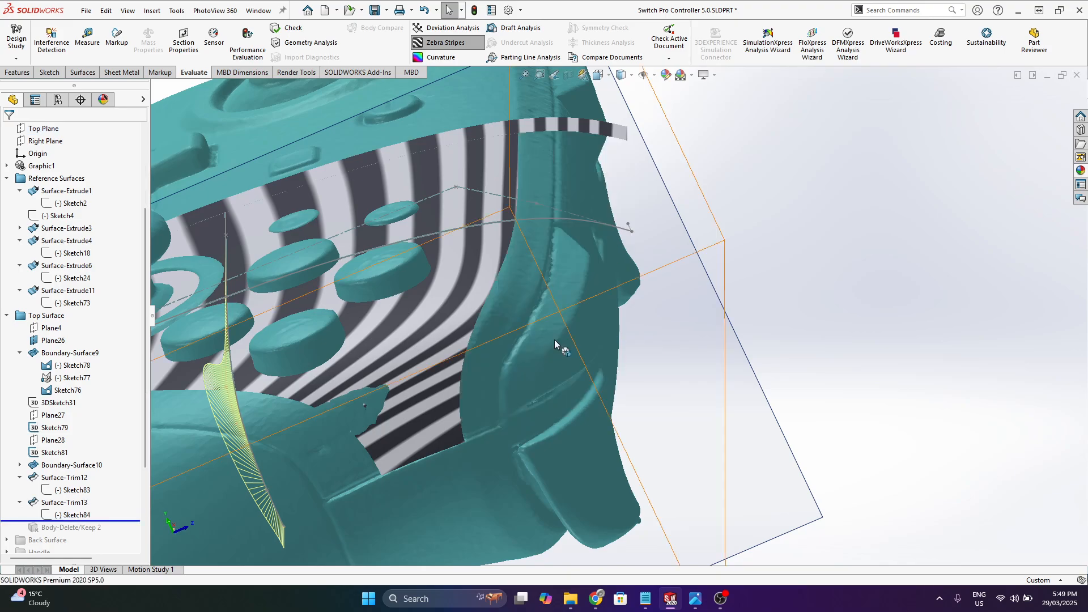
pyautogui.scroll(-1, 484, 311)
pyautogui.scroll(-5, 485, 311)
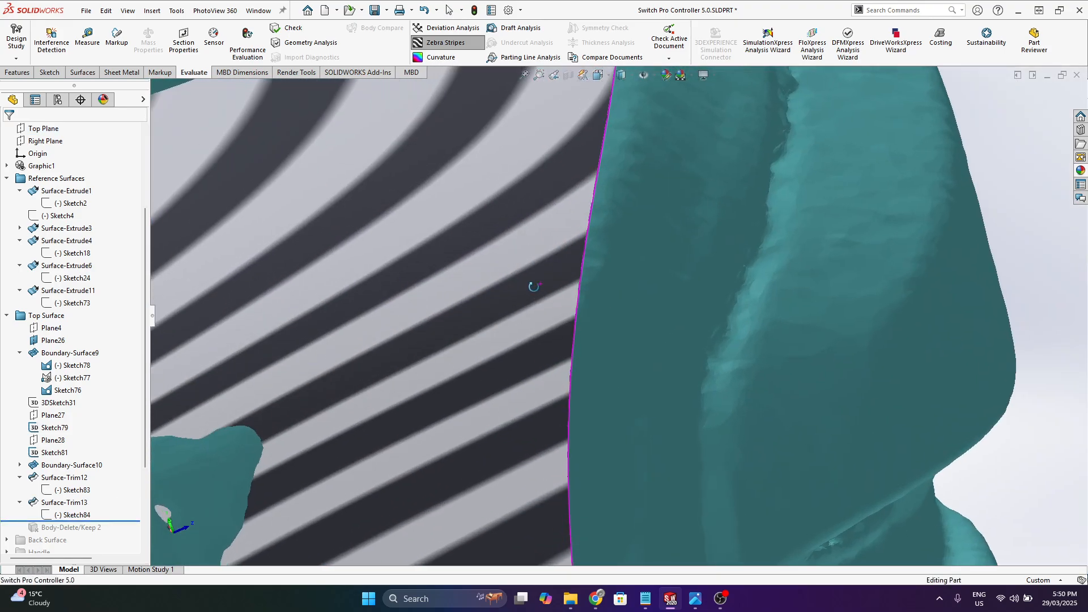
pyautogui.scroll(7, 539, 307)
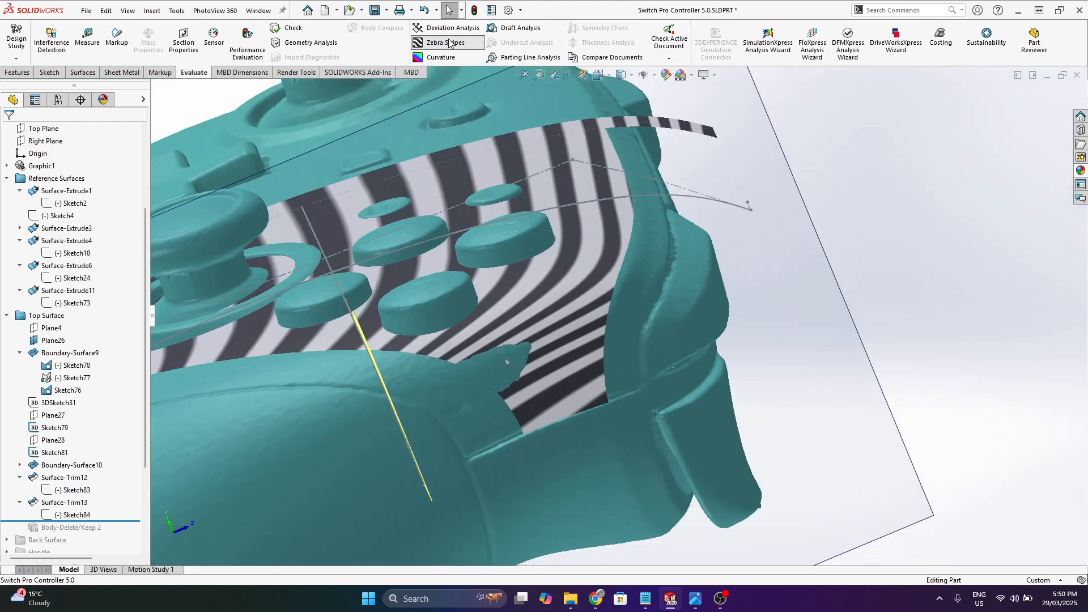
pyautogui.click(448, 42)
# - Roll the model forward to include Body-Delete/Keep 2, view the whole top surface, and collapse the Top Surface folder
pyautogui.moveTo(124, 521); pyautogui.dragTo(124, 529)
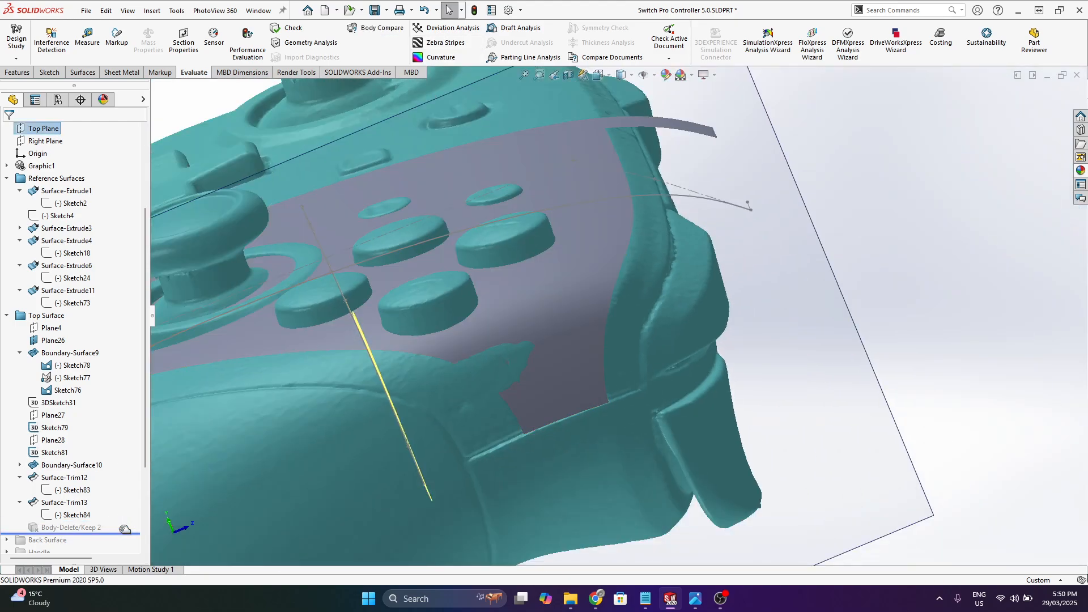
pyautogui.hotkey('ctrl', '8')
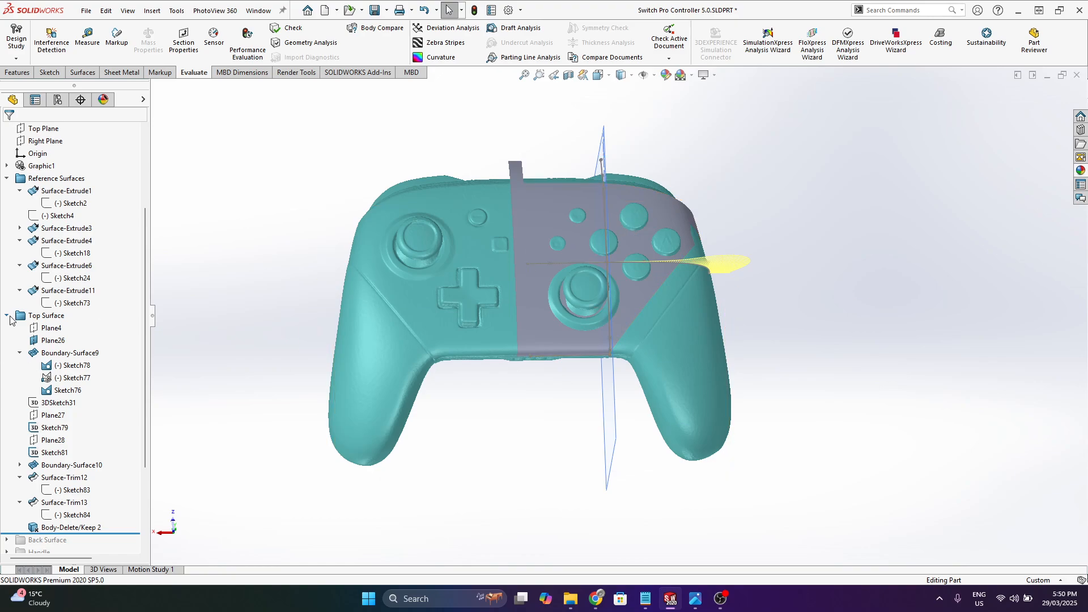
pyautogui.scroll(-4, 672, 313)
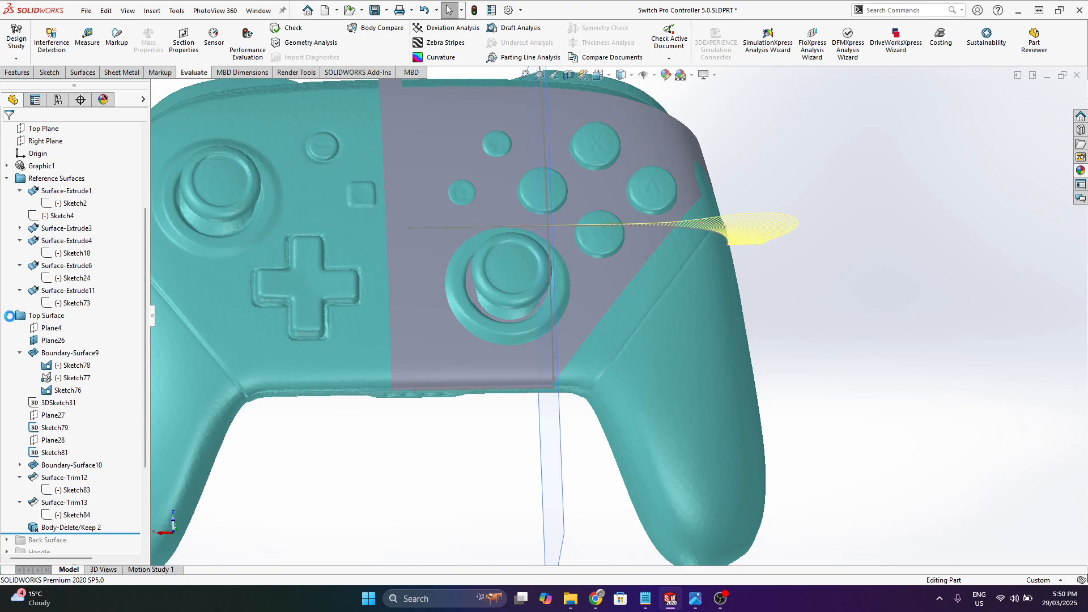
pyautogui.click(7, 315)
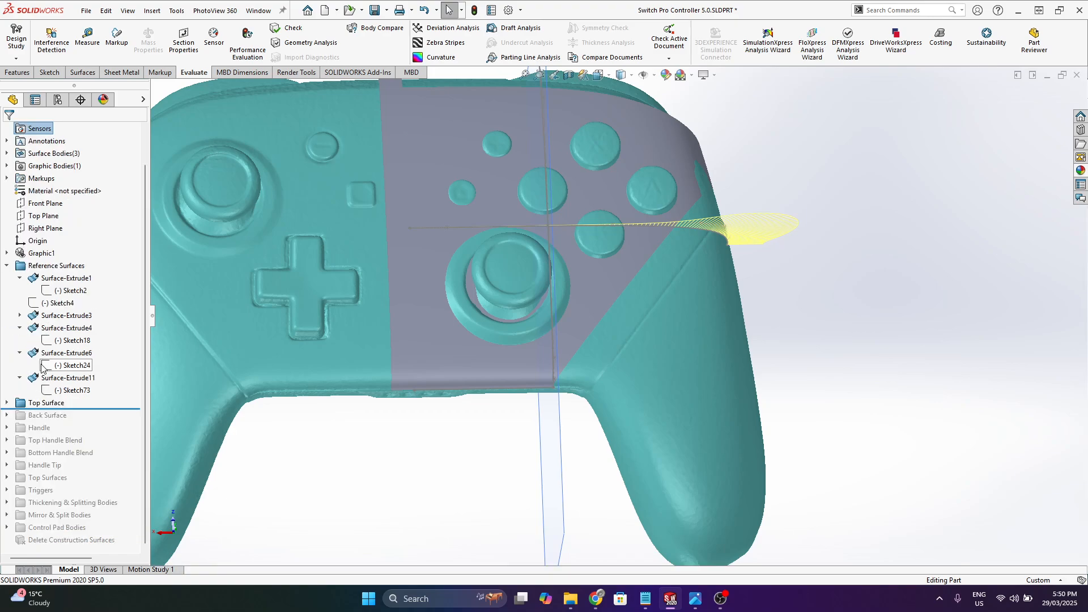
# - Roll the model forward to include the Back Surface folder and highlight Boundary-Surface11 on the controller's back
pyautogui.moveTo(125, 408); pyautogui.dragTo(124, 415)
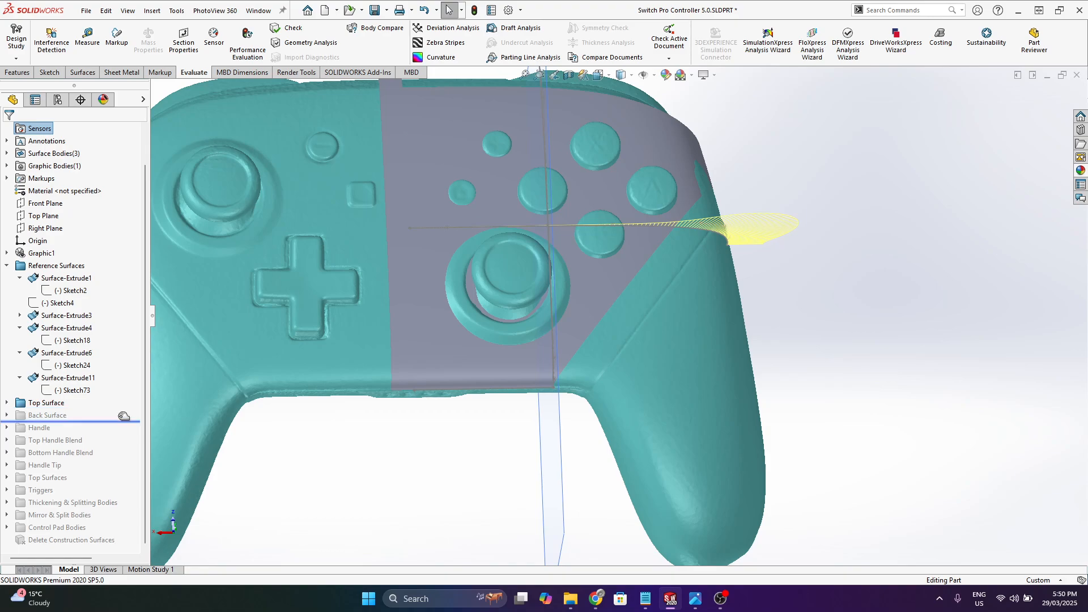
pyautogui.moveTo(651, 373); pyautogui.dragTo(355, 236, button='middle')
pyautogui.click(444, 214)
pyautogui.scroll(3, 575, 304)
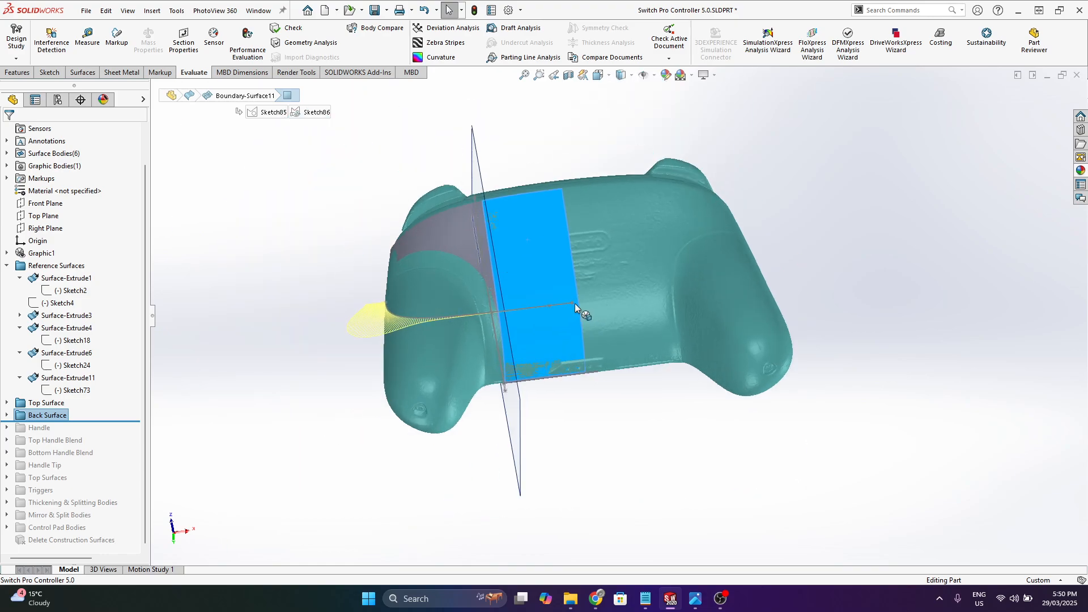
pyautogui.scroll(-3, 531, 306)
# - Expand the Back Surface folder, roll back to directly after Surface-Extrude7, and show and highlight that extruded strip
pyautogui.click(7, 416)
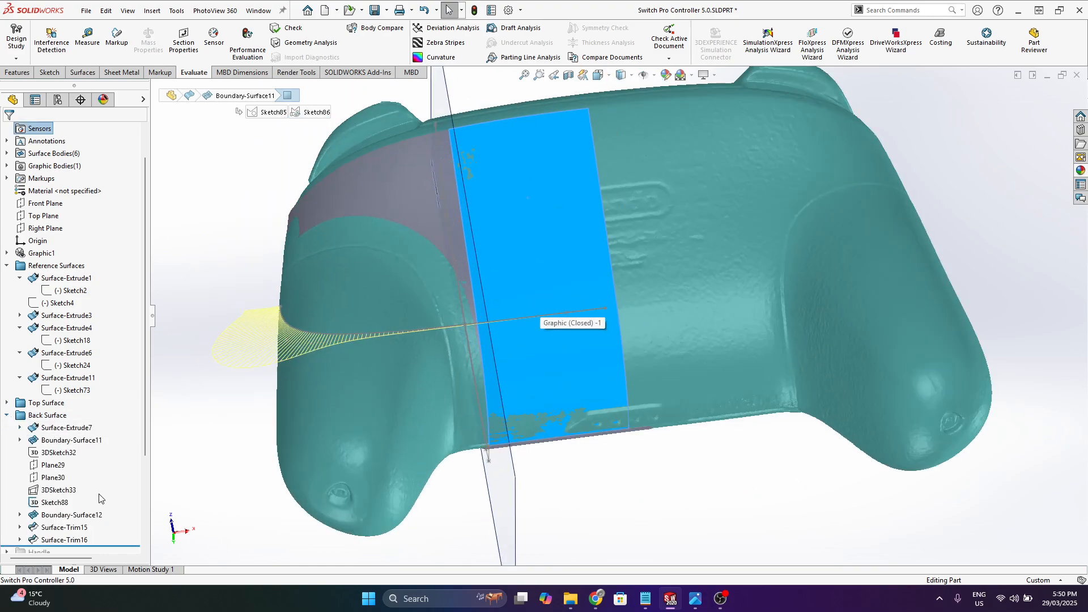
pyautogui.moveTo(132, 547); pyautogui.dragTo(110, 399)
pyautogui.rightClick(71, 390)
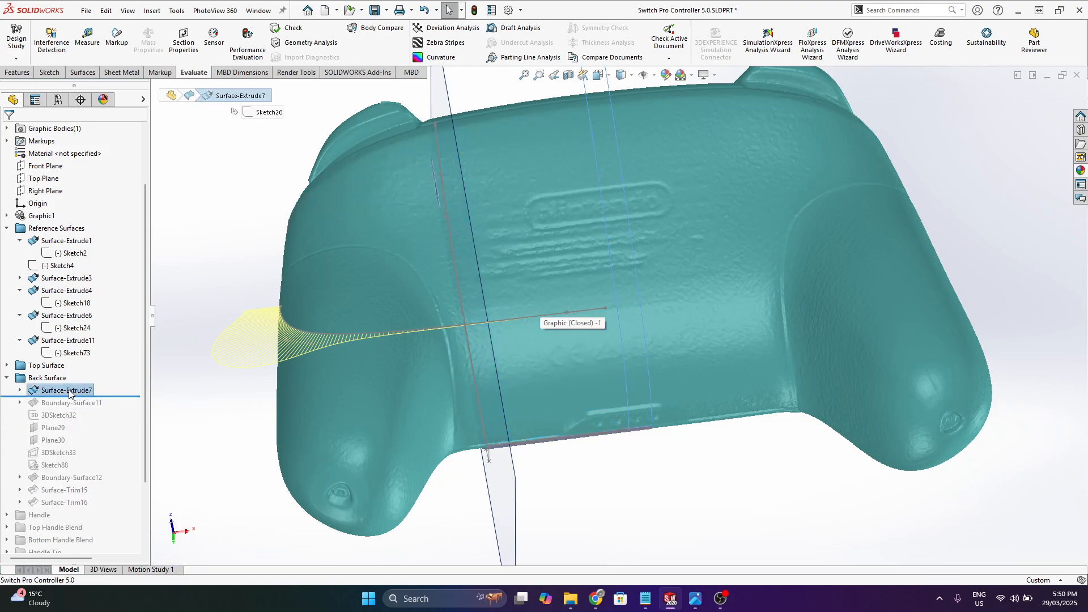
pyautogui.click(81, 329)
pyautogui.scroll(2, 645, 194)
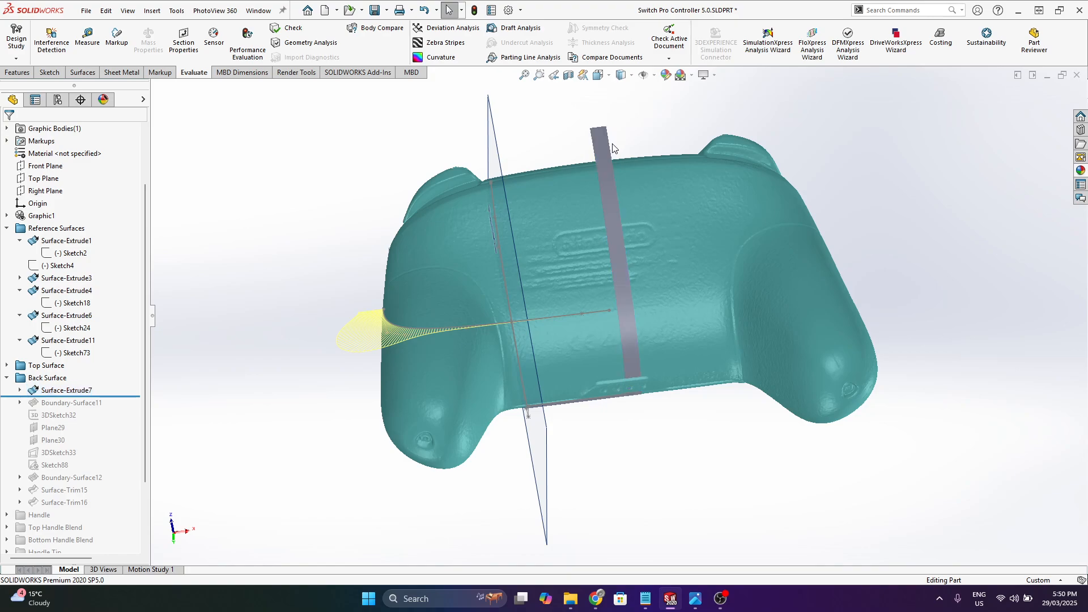
pyautogui.click(626, 264)
pyautogui.moveTo(626, 264)
pyautogui.mouseDown(button='middle')
pyautogui.moveTo(556, 152)
pyautogui.moveTo(638, 246)
pyautogui.mouseUp(button='middle')
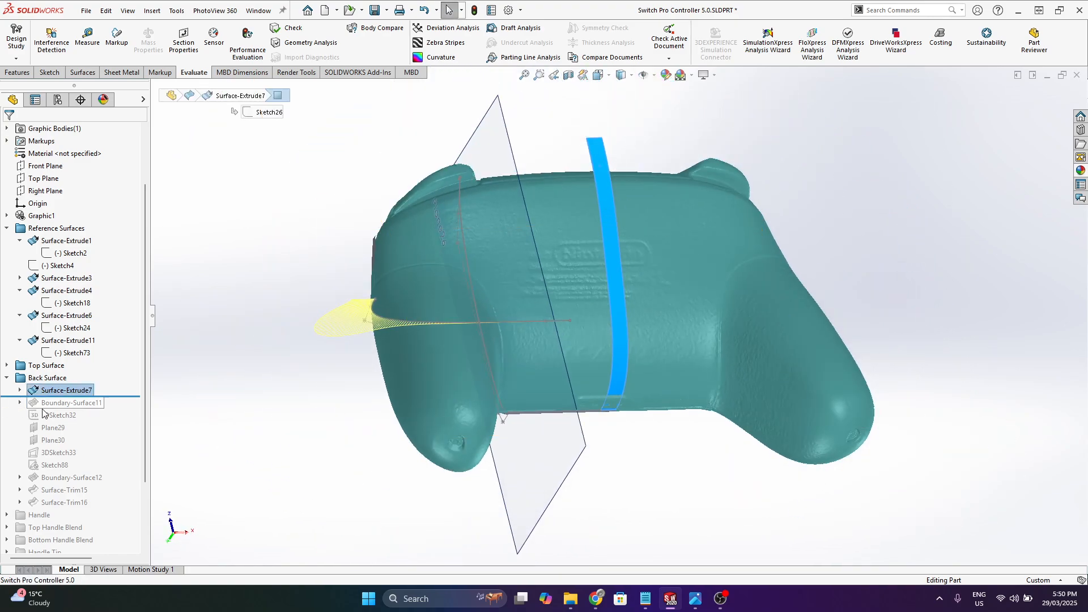
# - Roll the model forward to include Boundary-Surface11, then highlight and inspect it beside the extruded center strip
pyautogui.moveTo(126, 396); pyautogui.dragTo(125, 404)
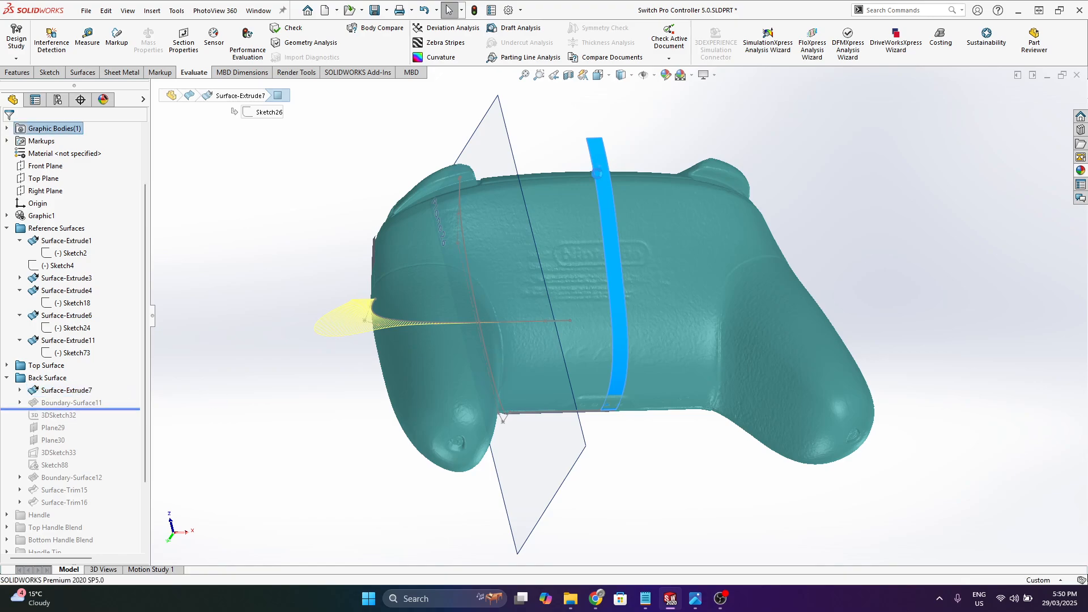
pyautogui.click(556, 216)
pyautogui.moveTo(566, 273); pyautogui.dragTo(431, 272, button='middle')
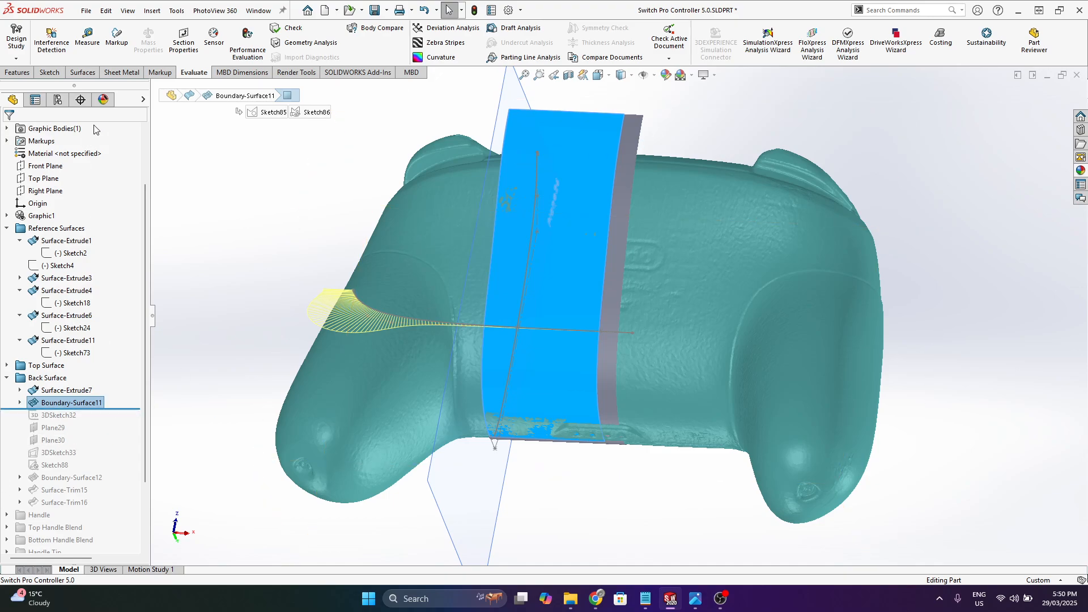
# - Bring up the surfacing tools, then examine Boundary-Surface11's side edge and Plane26 against the controller's back and bottom edge
pyautogui.click(82, 73)
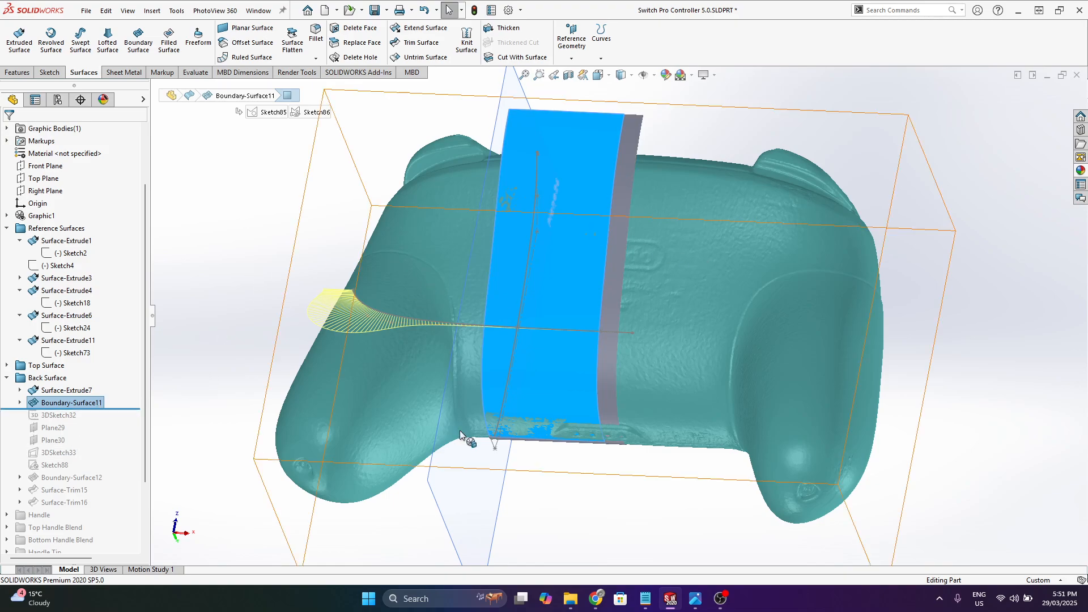
pyautogui.moveTo(470, 439); pyautogui.dragTo(528, 119, button='middle')
pyautogui.scroll(-2, 503, 309)
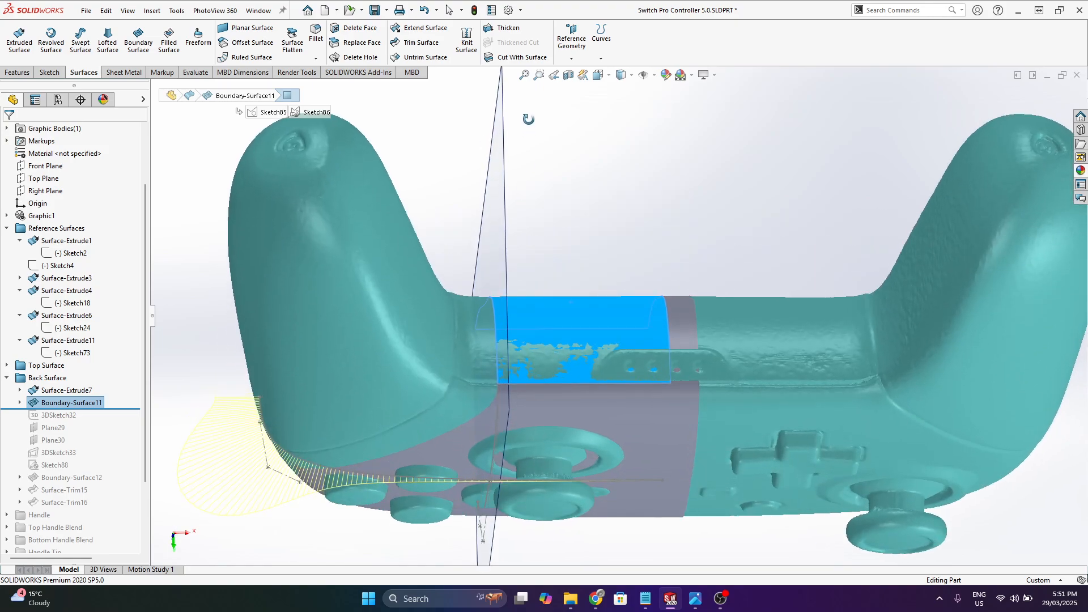
pyautogui.scroll(-3, 499, 333)
pyautogui.moveTo(499, 333); pyautogui.dragTo(533, 363, button='middle')
pyautogui.scroll(2, 491, 281)
pyautogui.scroll(-3, 532, 364)
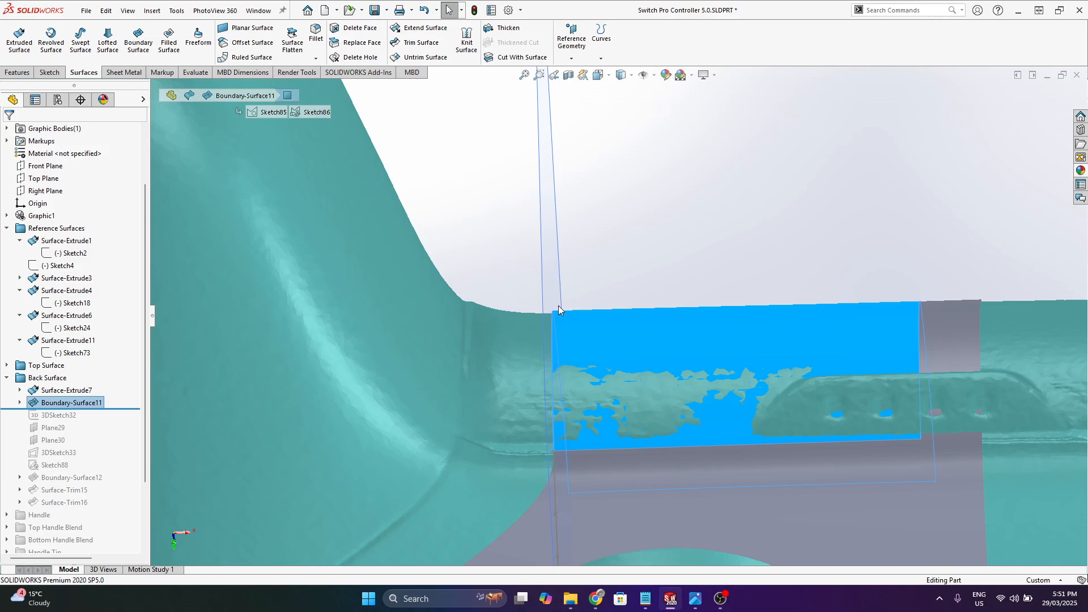
pyautogui.scroll(3, 588, 241)
pyautogui.click(584, 233)
pyautogui.moveTo(583, 232); pyautogui.dragTo(651, 365, button='middle')
pyautogui.moveTo(622, 274); pyautogui.dragTo(651, 359, button='middle')
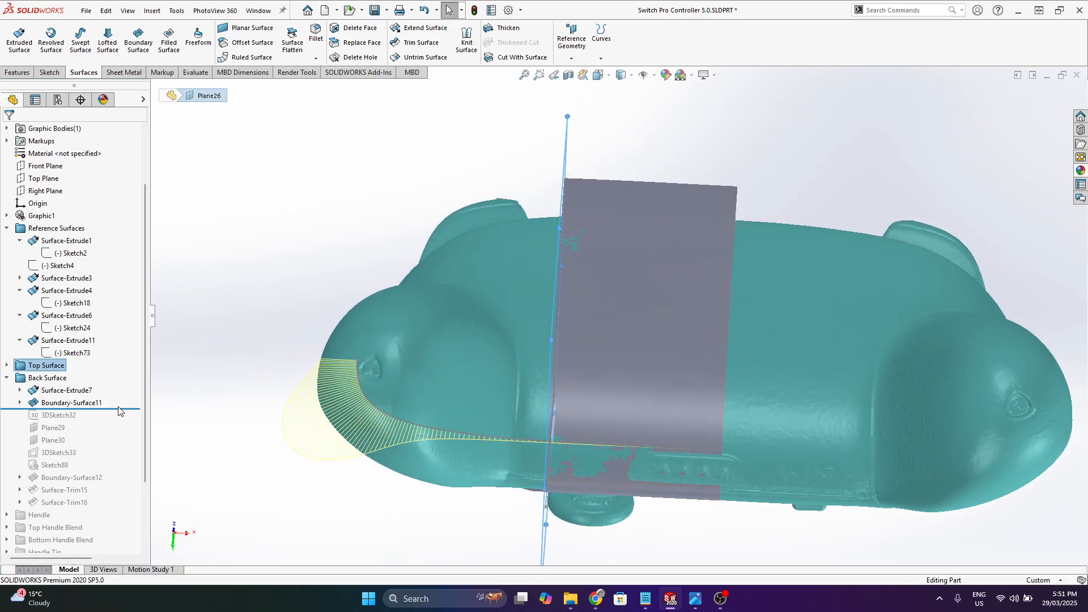
# - Roll the model forward to include the features through Sketch88 and highlight Plane30 across the controller
pyautogui.moveTo(122, 418); pyautogui.dragTo(120, 473)
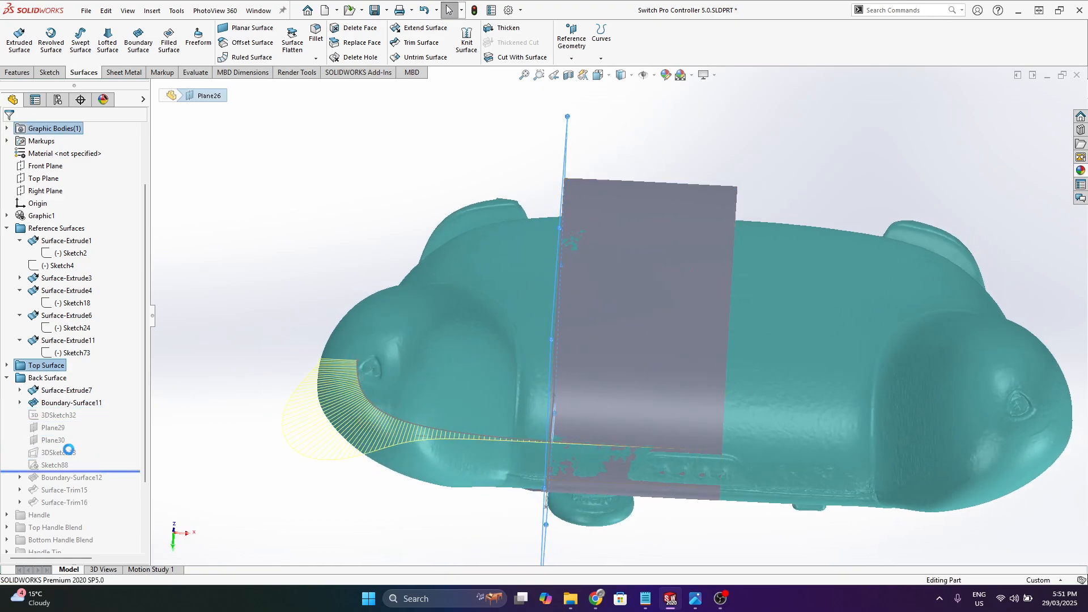
pyautogui.click(53, 439)
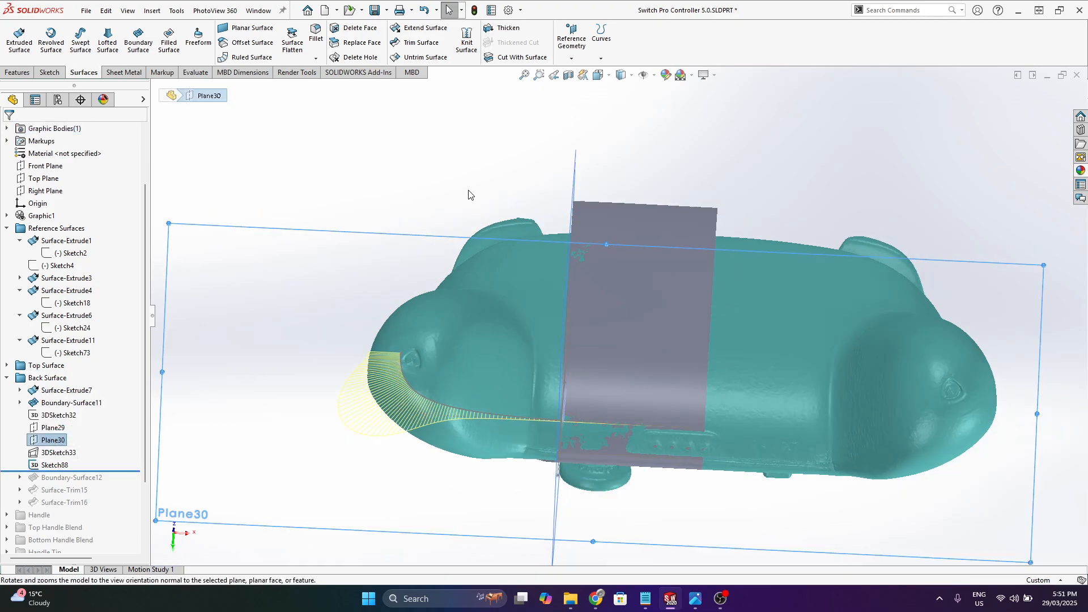
pyautogui.moveTo(471, 195)
pyautogui.mouseDown(button='middle')
pyautogui.moveTo(466, 379)
pyautogui.moveTo(461, 365)
pyautogui.moveTo(479, 403)
pyautogui.moveTo(476, 388)
pyautogui.mouseUp(button='middle')
pyautogui.scroll(1, 473, 352)
# - Roll the model forward to include Boundary-Surface12, expand its list of sketches, and highlight 3DSketch30
pyautogui.moveTo(128, 471); pyautogui.dragTo(128, 484)
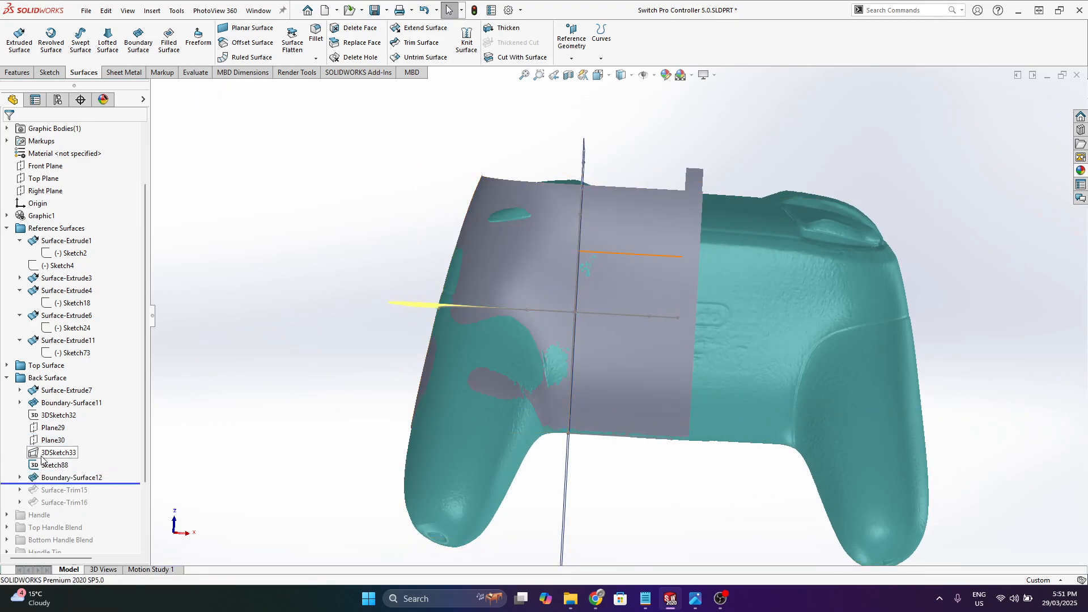
pyautogui.click(491, 272)
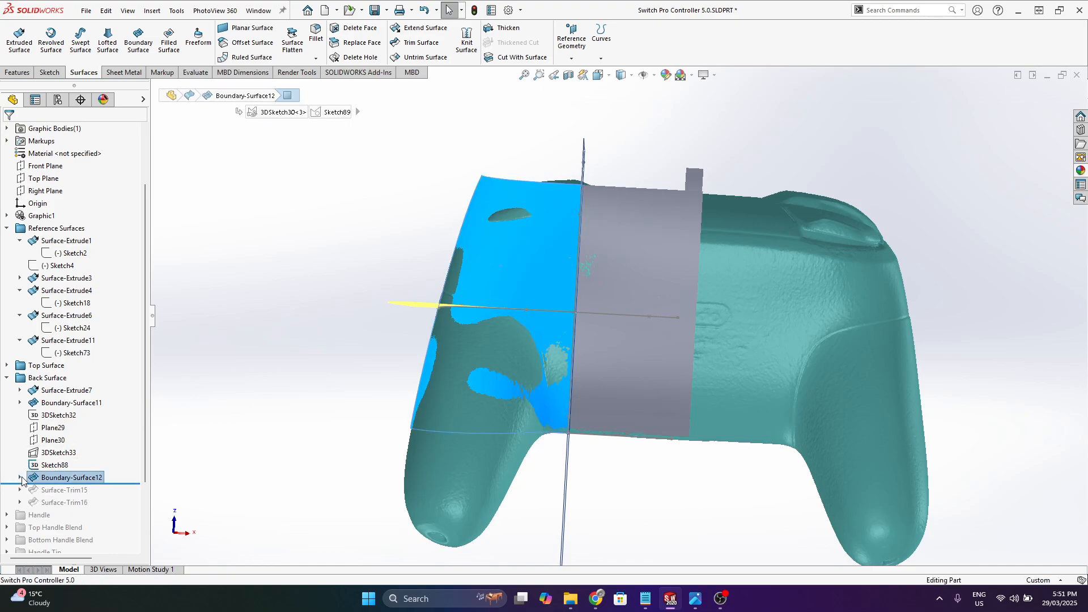
pyautogui.click(20, 477)
pyautogui.click(72, 489)
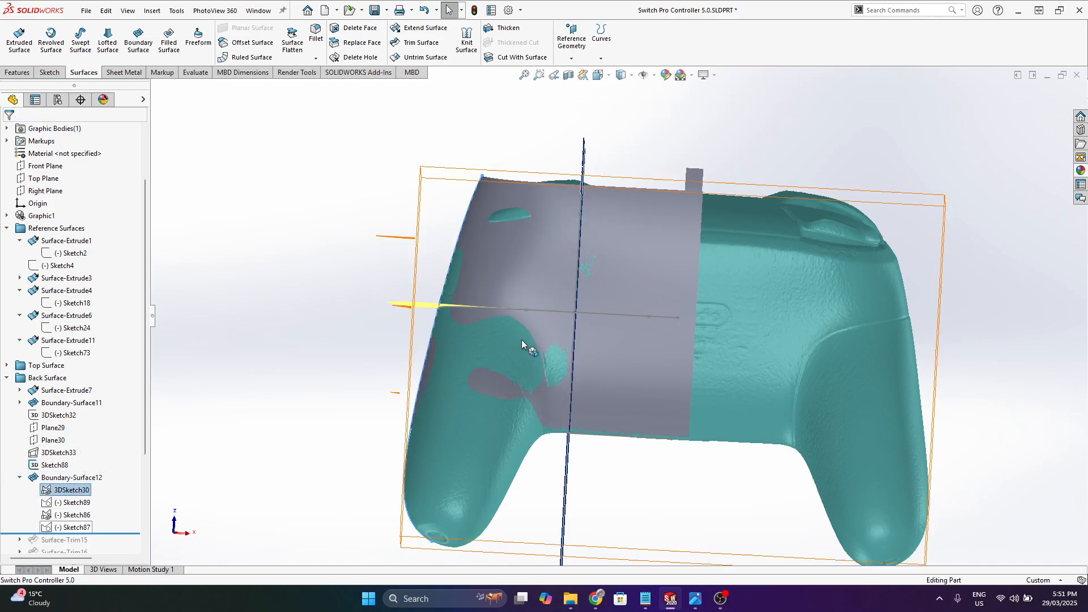
# - Highlight Boundary-Surface12 and examine how it covers the handle side of the back, from the rear, the side and below
pyautogui.click(561, 294)
pyautogui.scroll(-4, 552, 321)
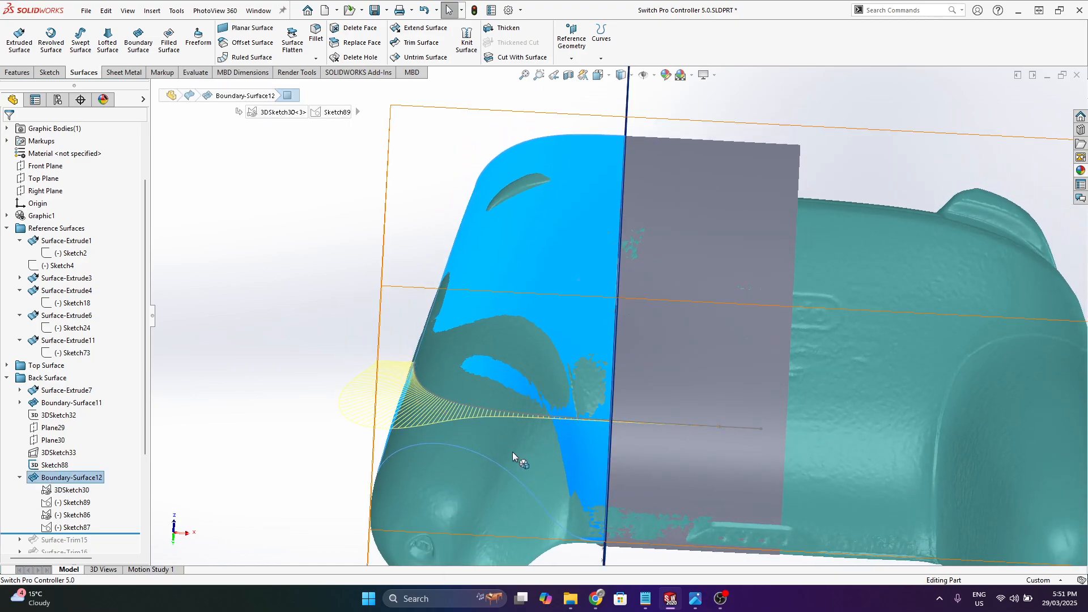
pyautogui.moveTo(513, 451); pyautogui.dragTo(543, 416, button='middle')
pyautogui.click(299, 358)
pyautogui.moveTo(413, 300); pyautogui.dragTo(391, 245, button='middle')
pyautogui.moveTo(499, 275)
pyautogui.mouseDown(button='middle')
pyautogui.moveTo(592, 297)
pyautogui.moveTo(521, 282)
pyautogui.mouseUp(button='middle')
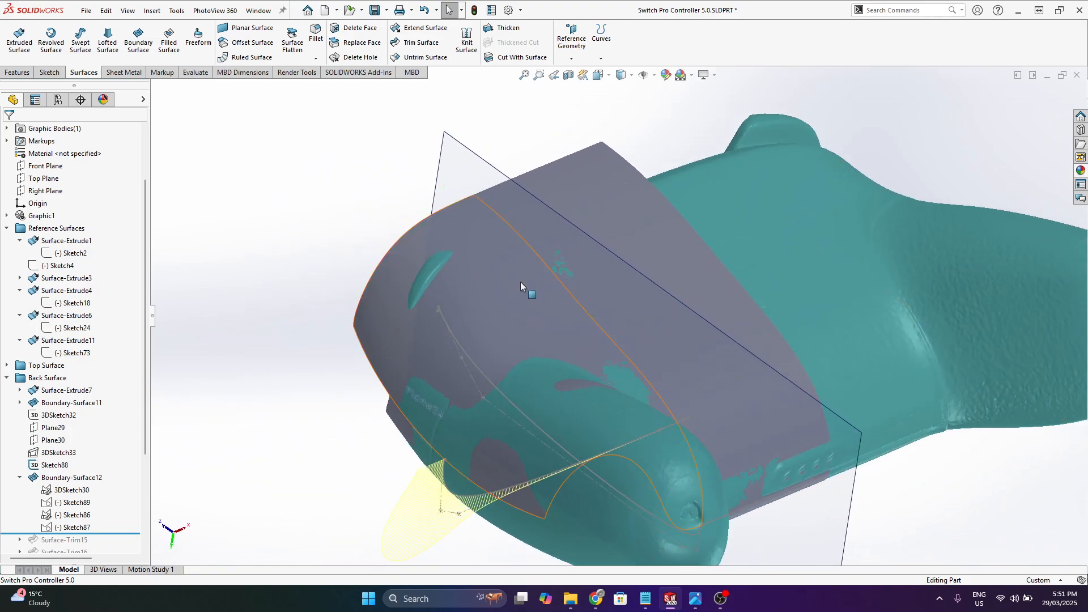
pyautogui.click(548, 307)
pyautogui.click(282, 440)
pyautogui.middleClick(468, 386)
pyautogui.moveTo(468, 386)
pyautogui.mouseDown(button='middle')
pyautogui.moveTo(546, 344)
pyautogui.moveTo(393, 505)
pyautogui.moveTo(499, 414)
pyautogui.moveTo(482, 397)
pyautogui.mouseUp(button='middle')
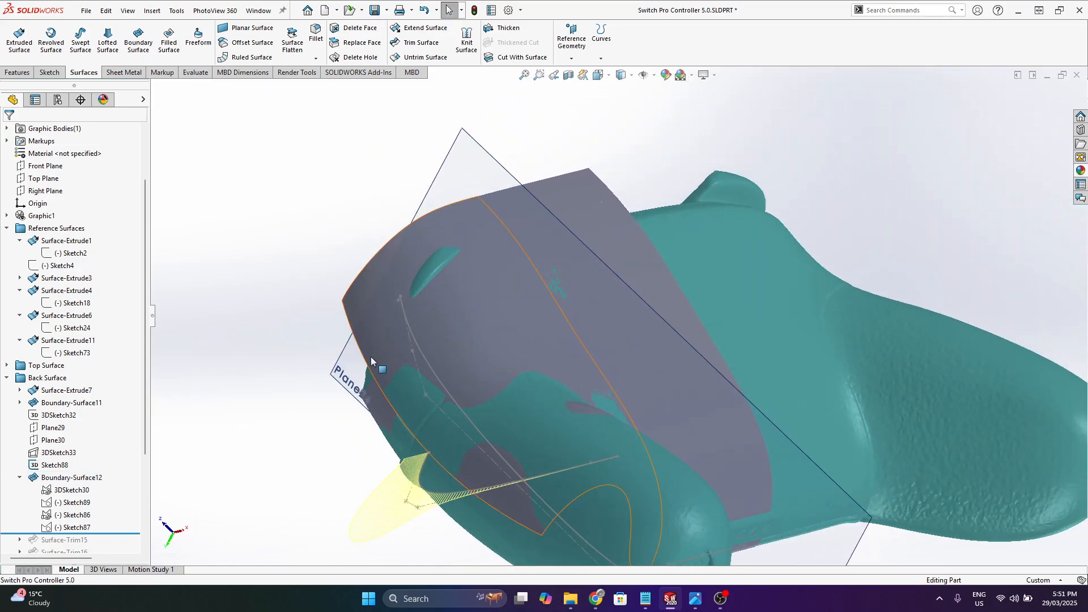
pyautogui.scroll(1, 447, 379)
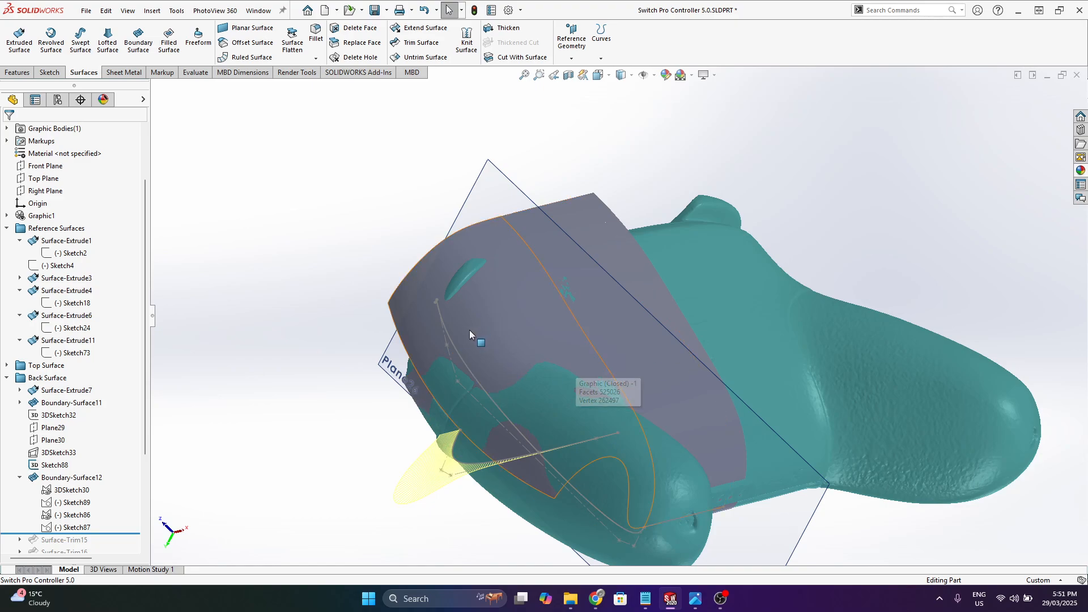
pyautogui.moveTo(469, 330); pyautogui.dragTo(584, 461, button='middle')
pyautogui.scroll(-2, 494, 331)
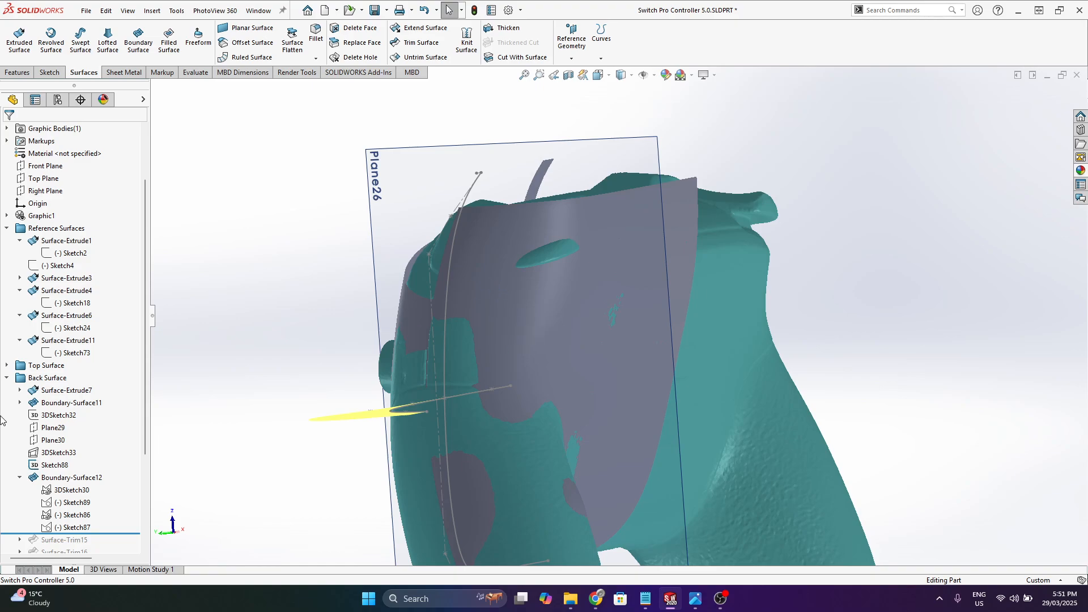
pyautogui.scroll(3, 559, 280)
pyautogui.moveTo(484, 298); pyautogui.dragTo(506, 414, button='middle')
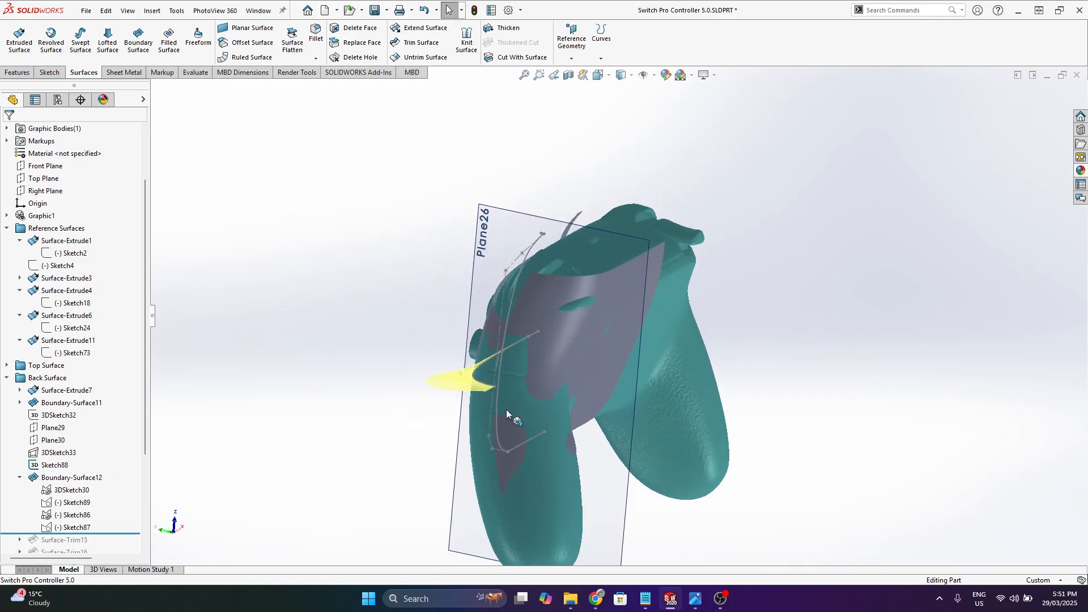
pyautogui.scroll(-2, 506, 414)
# - Show the sketches of Boundary-Surface12 from 3DSketch30 through Sketch87 and view their curves with curvature combs around the handle
pyautogui.click(71, 489)
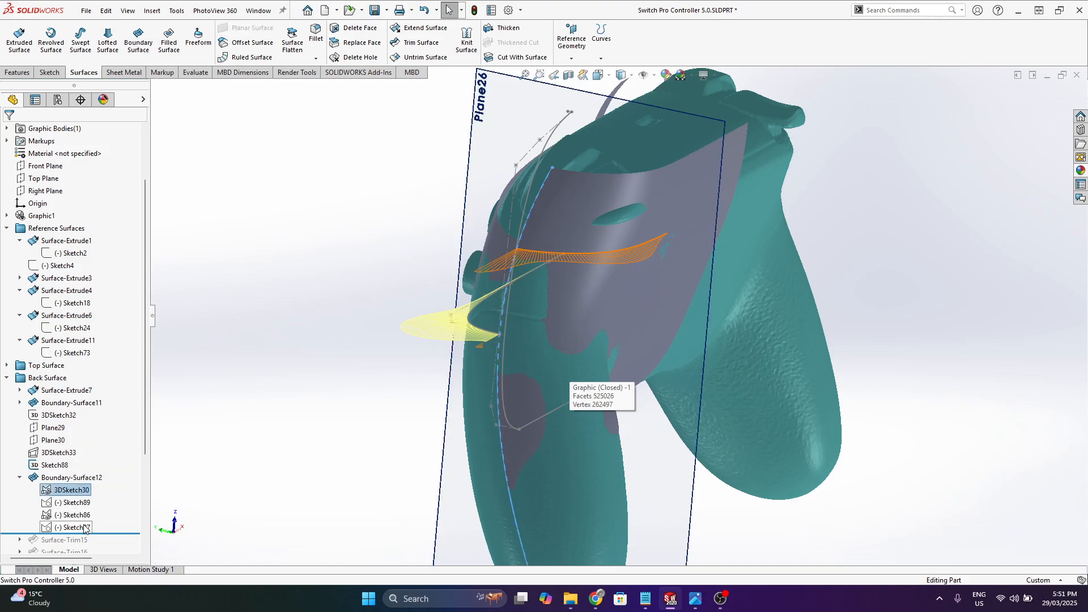
pyautogui.keyDown('shift'); pyautogui.click(84, 527); pyautogui.keyUp('shift')
pyautogui.click(93, 512)
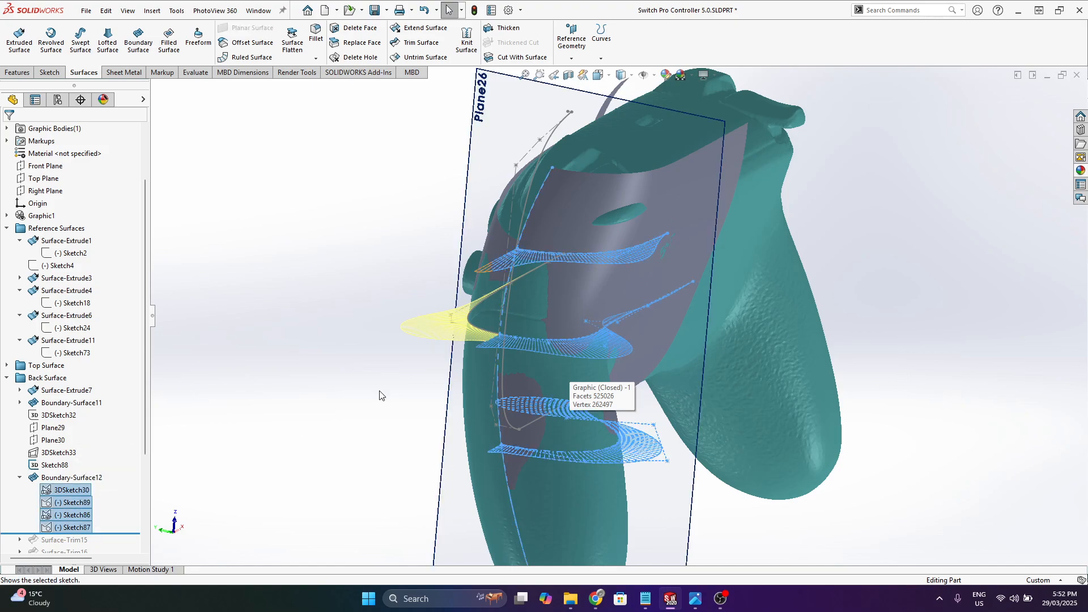
pyautogui.moveTo(316, 331); pyautogui.dragTo(794, 388, button='middle')
pyautogui.scroll(-2, 795, 388)
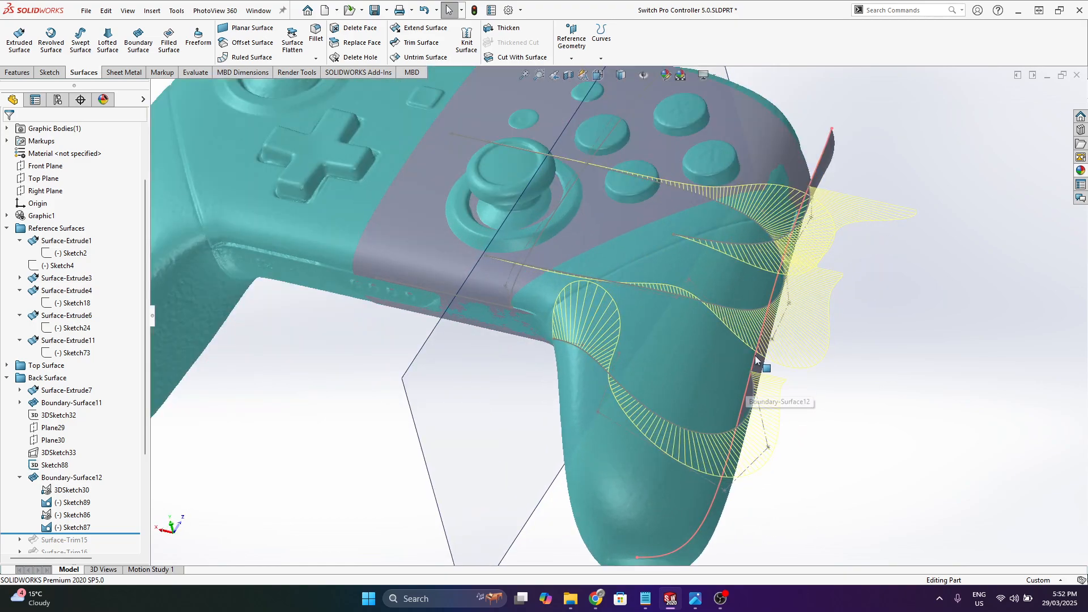
pyautogui.click(715, 497)
pyautogui.scroll(3, 715, 498)
pyautogui.moveTo(715, 497); pyautogui.dragTo(777, 226, button='middle')
# - Highlight 3DSketch30 and examine its path along the controller's outer side relative to the profile curves
pyautogui.click(71, 490)
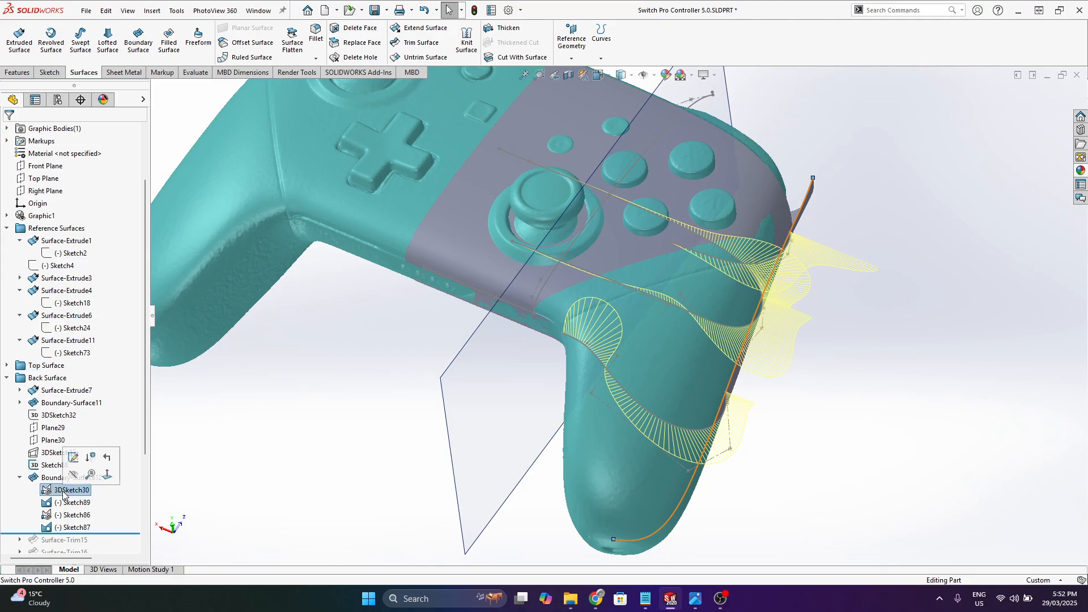
pyautogui.click(66, 494)
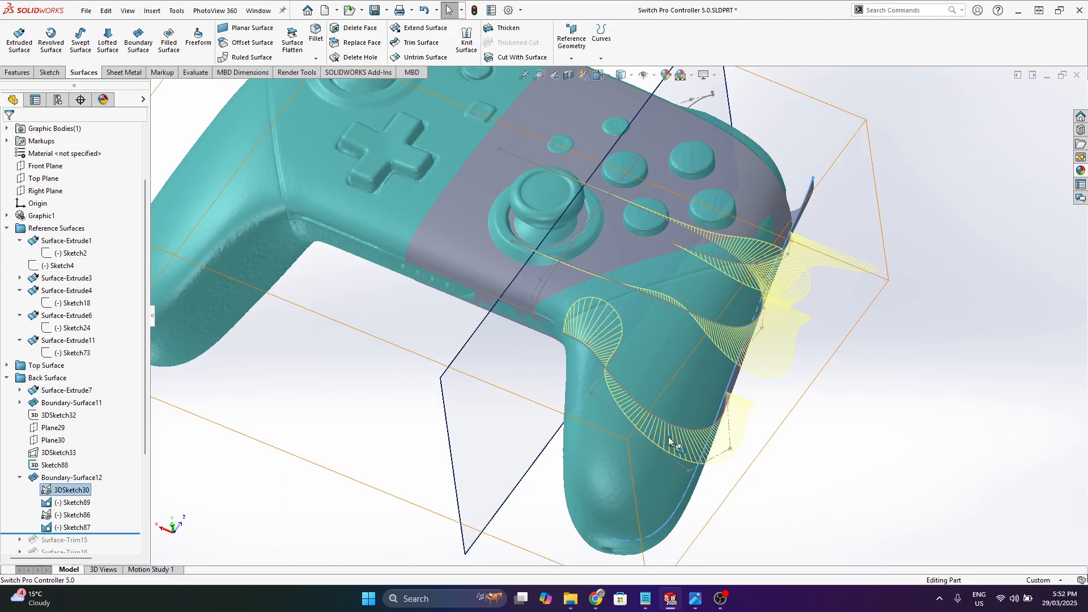
pyautogui.moveTo(670, 440); pyautogui.dragTo(819, 349, button='middle')
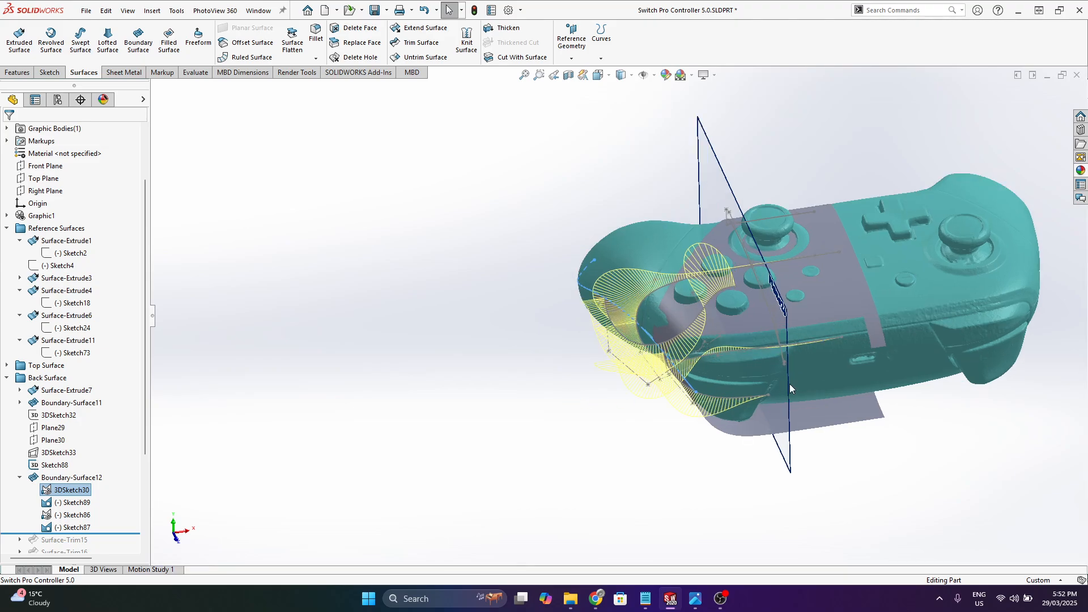
pyautogui.scroll(-5, 790, 384)
pyautogui.moveTo(612, 348); pyautogui.dragTo(596, 473, button='middle')
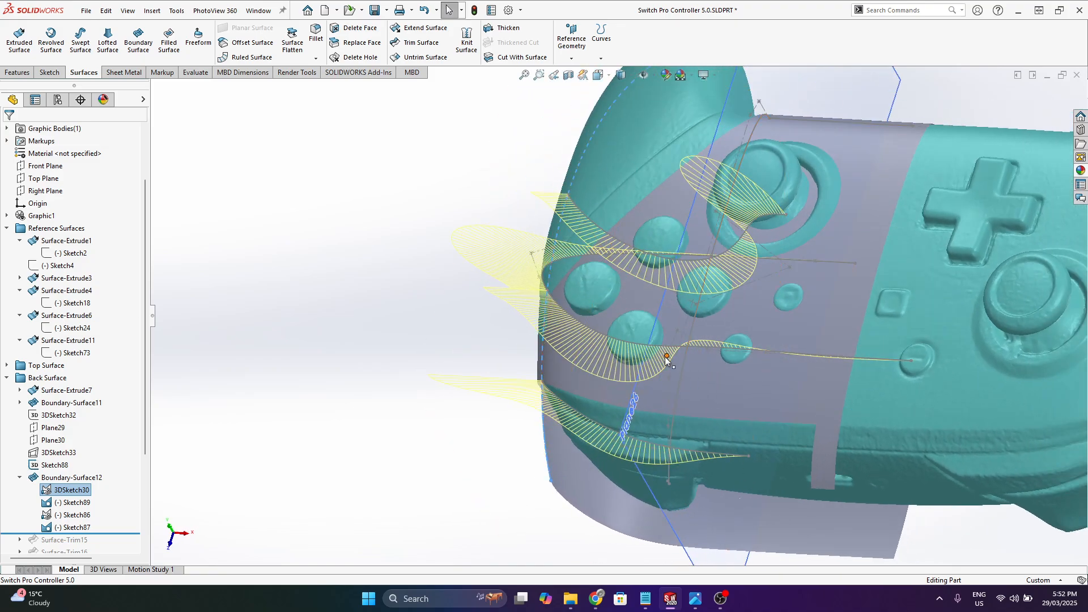
# - Highlight Boundary-Surface12 and examine how it follows the displayed cross curves between the outer side and the center strip
pyautogui.click(404, 475)
pyautogui.moveTo(471, 466); pyautogui.dragTo(577, 348, button='middle')
pyautogui.click(530, 291)
pyautogui.click(482, 346)
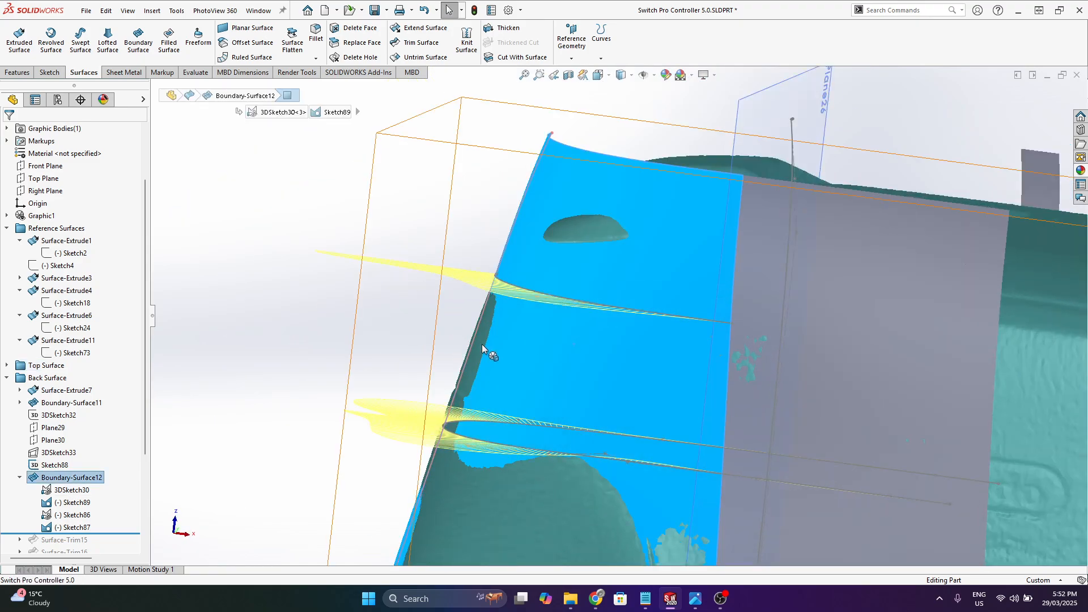
pyautogui.moveTo(482, 345); pyautogui.dragTo(638, 200, button='middle')
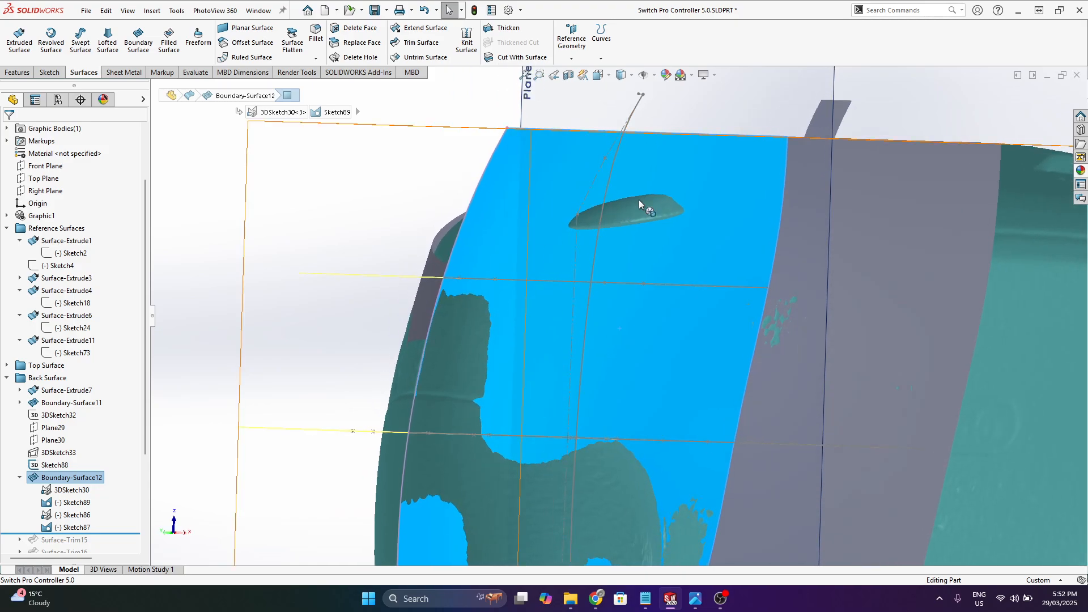
pyautogui.moveTo(659, 253); pyautogui.dragTo(575, 329, button='middle')
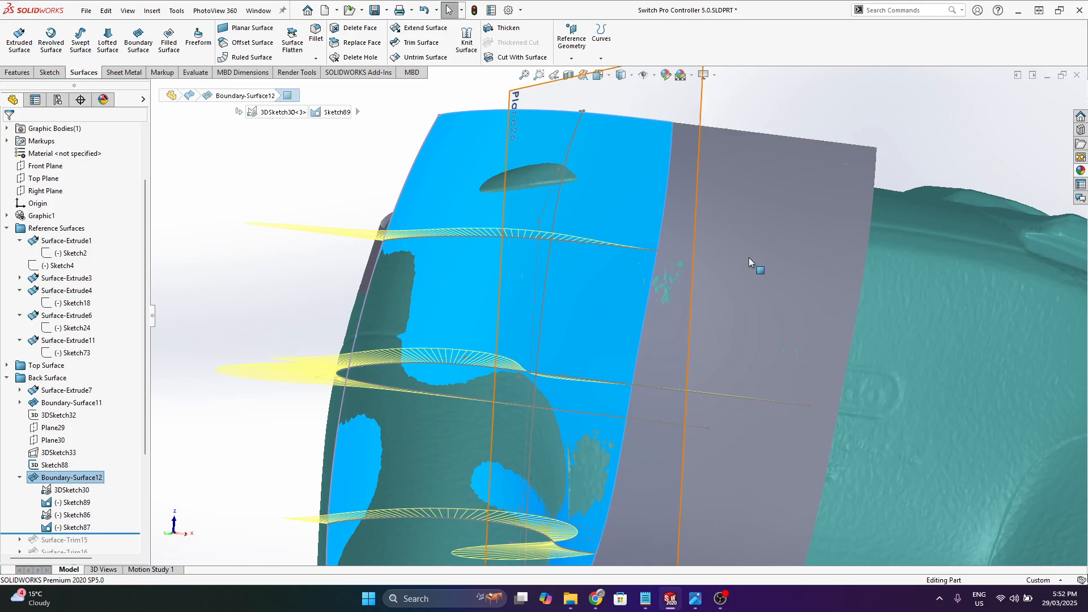
# - Highlight Boundary-Surface11 and Boundary-Surface12 alternately to examine the shared edge where the two surfaces meet
pyautogui.click(712, 274)
pyautogui.moveTo(713, 274); pyautogui.dragTo(660, 299, button='middle')
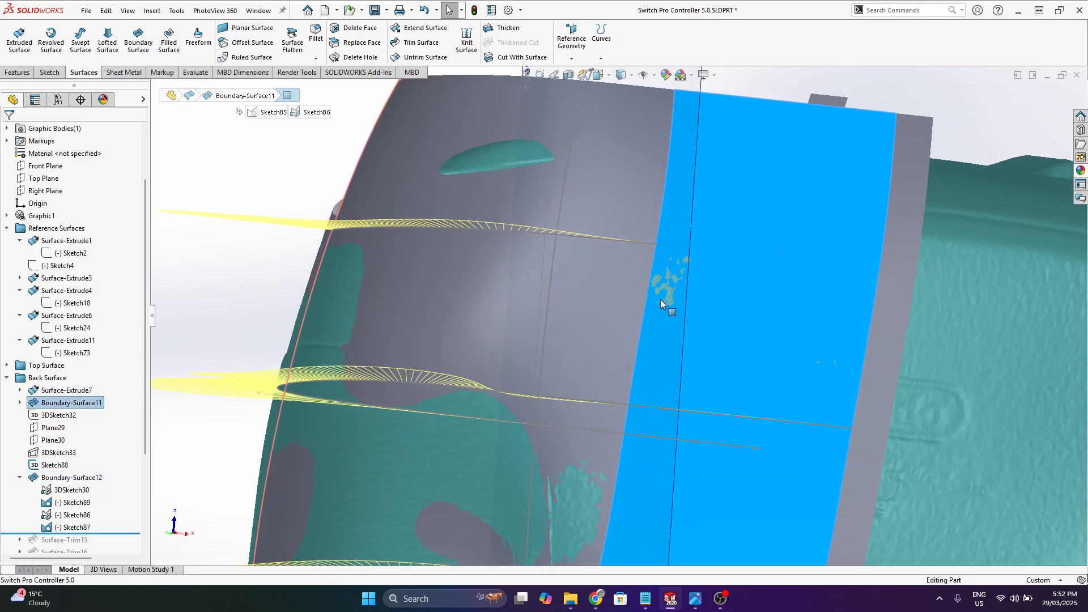
pyautogui.click(623, 300)
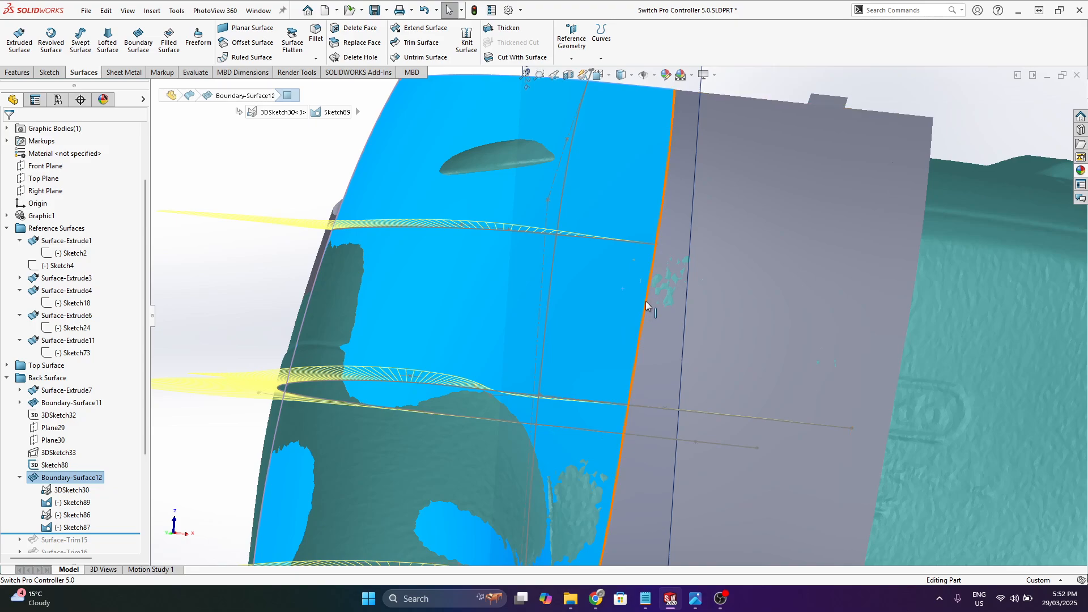
pyautogui.click(676, 202)
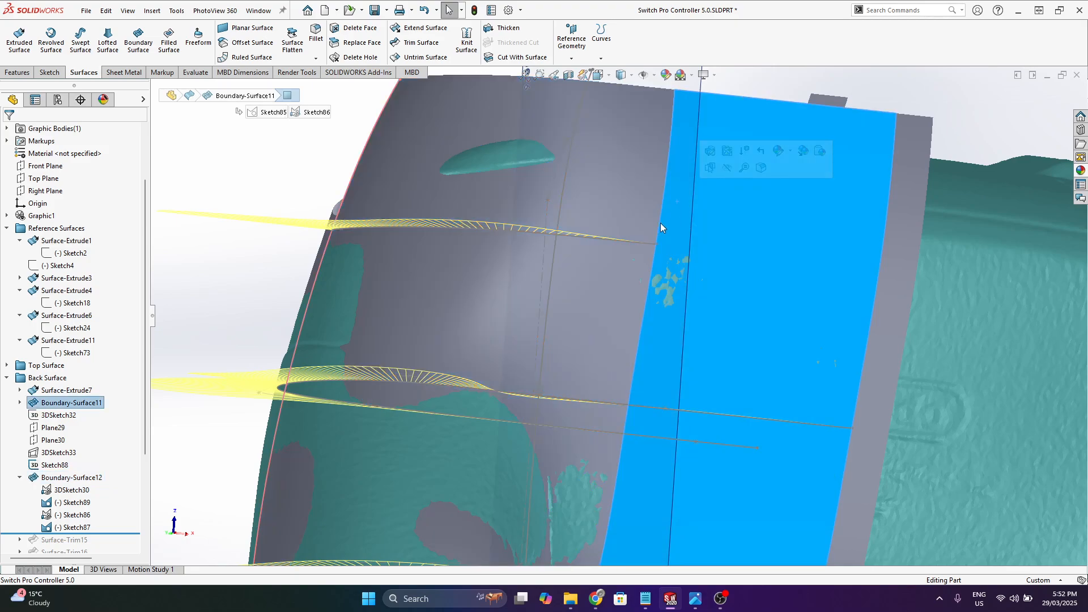
pyautogui.click(971, 93)
pyautogui.click(603, 294)
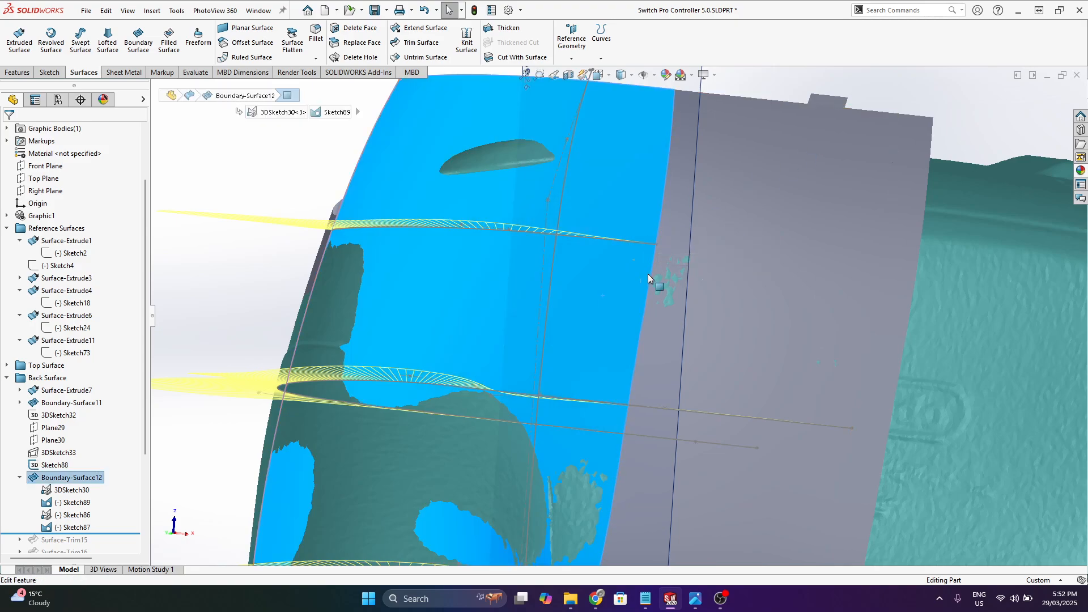
pyautogui.moveTo(924, 95); pyautogui.dragTo(603, 228, button='middle')
# - Open Boundary-Surface12 for editing and examine the zebra stripes and the Tangency To Face condition at the center strip
pyautogui.rightClick(72, 477)
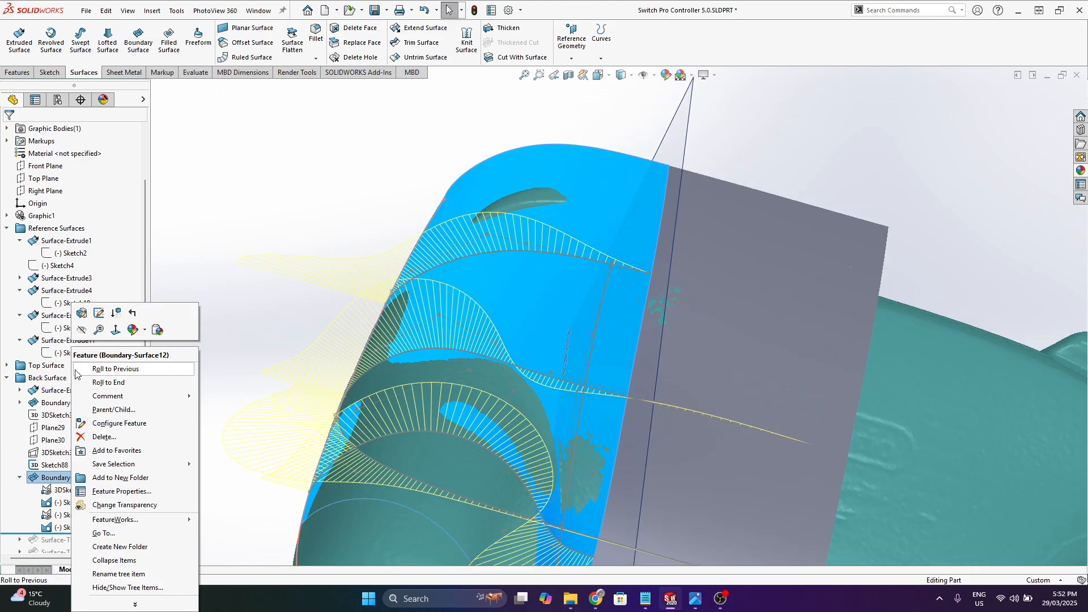
pyautogui.click(87, 317)
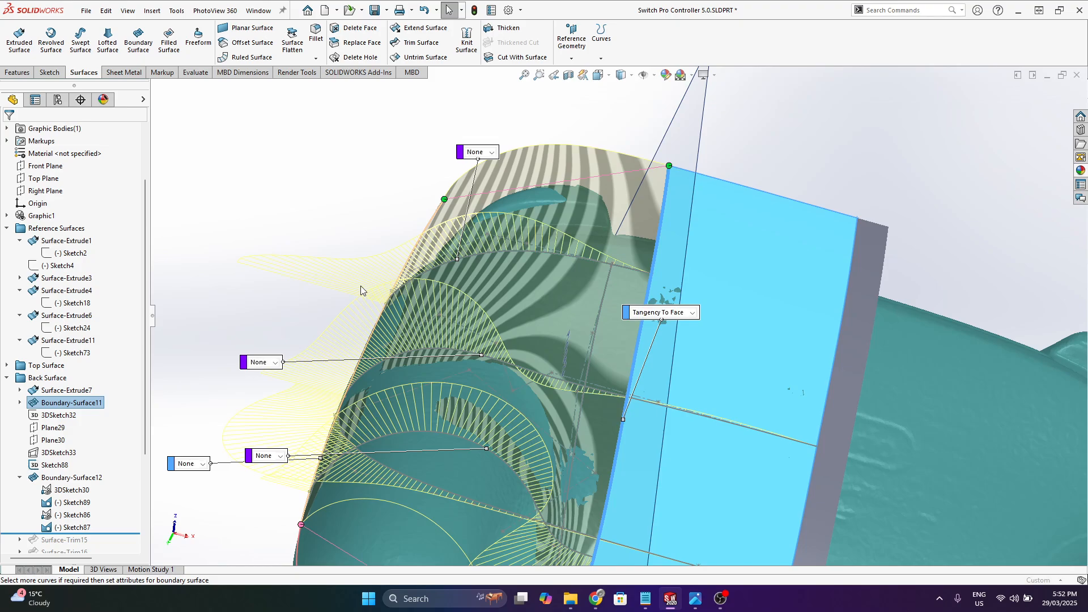
pyautogui.moveTo(656, 401); pyautogui.dragTo(633, 299, button='middle')
pyautogui.click(626, 245)
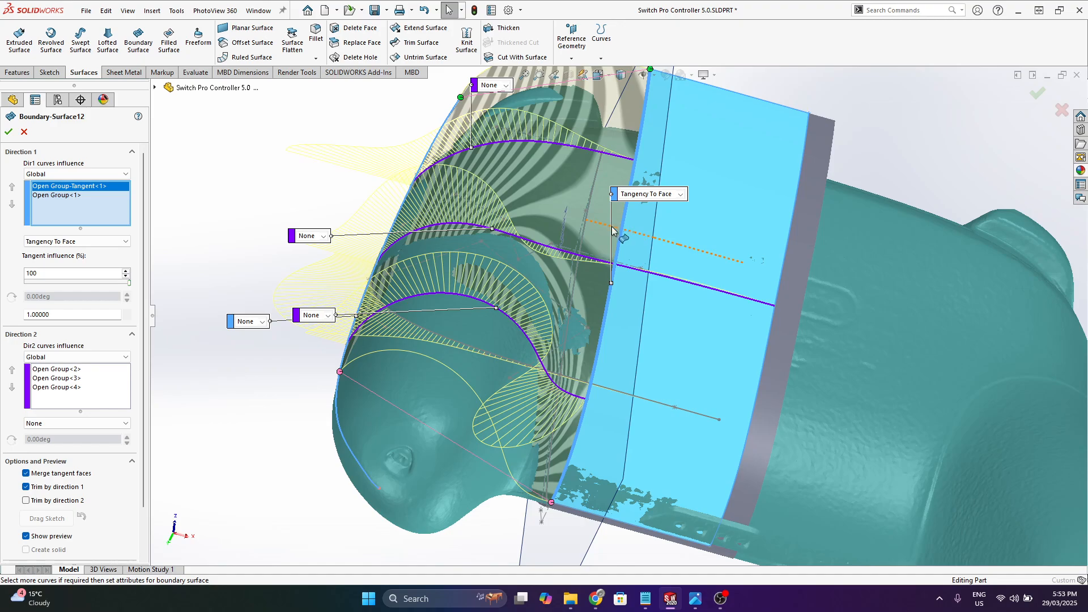
pyautogui.moveTo(440, 221); pyautogui.dragTo(572, 198, button='middle')
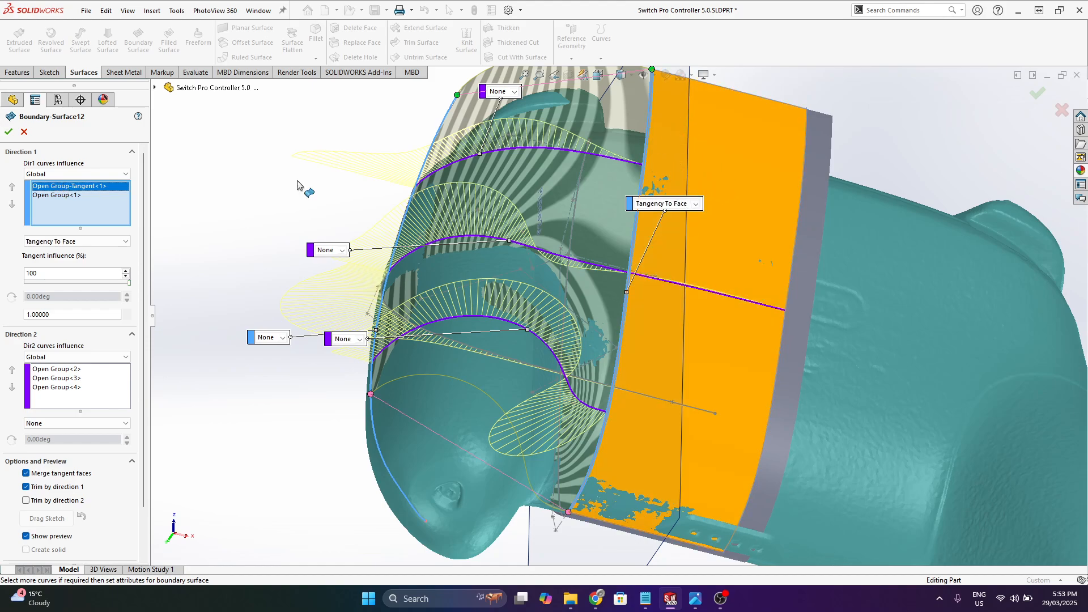
pyautogui.moveTo(304, 220); pyautogui.dragTo(375, 280, button='middle')
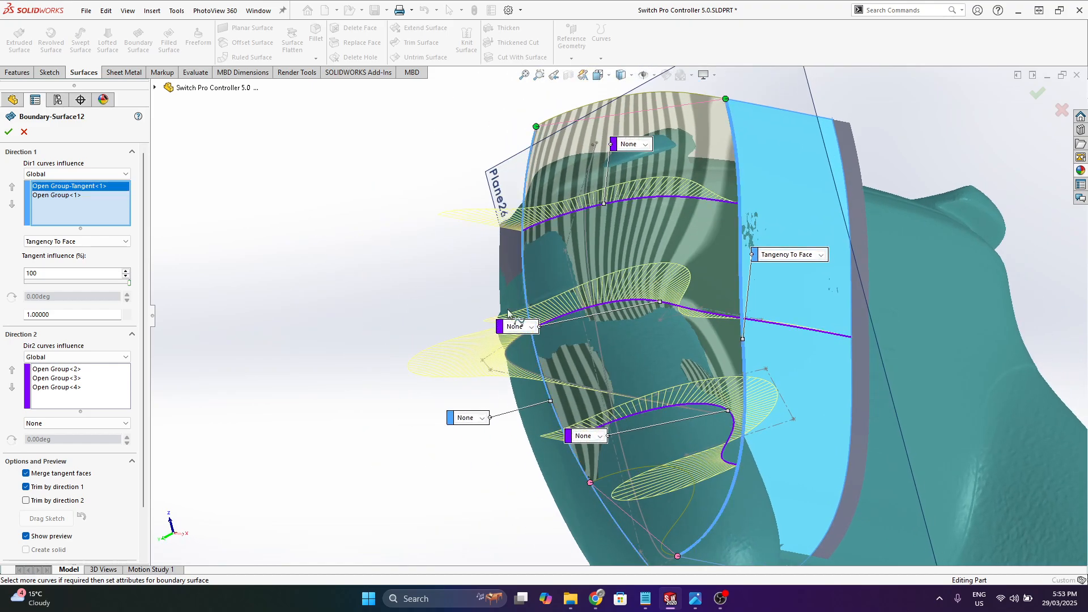
# - Review Boundary-Surface12's curve inputs by highlighting Open Group<1> in Direction 1 and Open Group<4> in Direction 2
pyautogui.click(47, 198)
pyautogui.scroll(1, 524, 177)
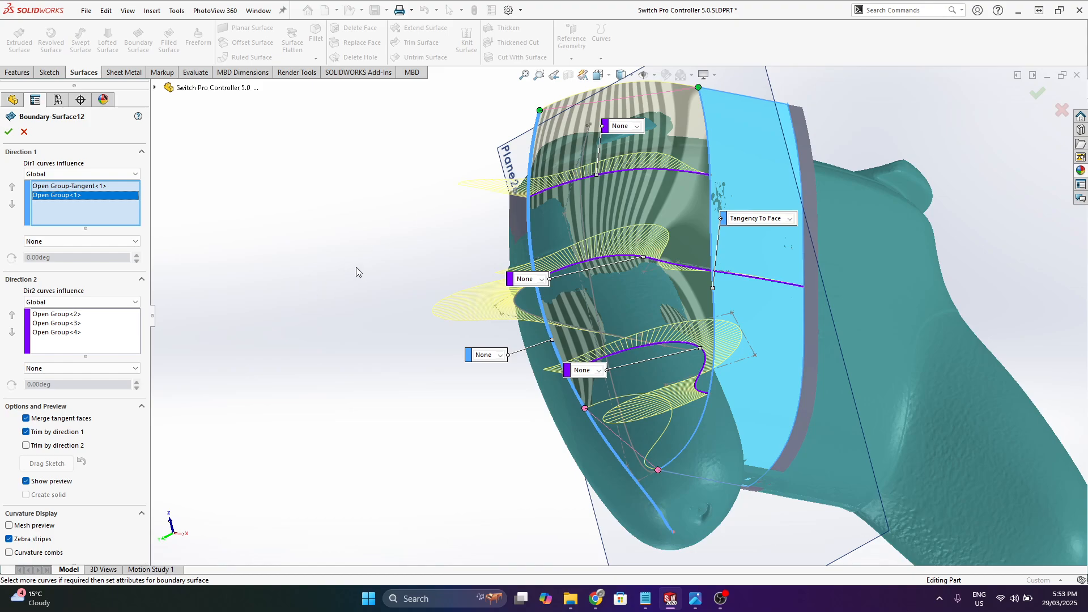
pyautogui.moveTo(356, 267); pyautogui.dragTo(337, 253, button='middle')
pyautogui.click(74, 328)
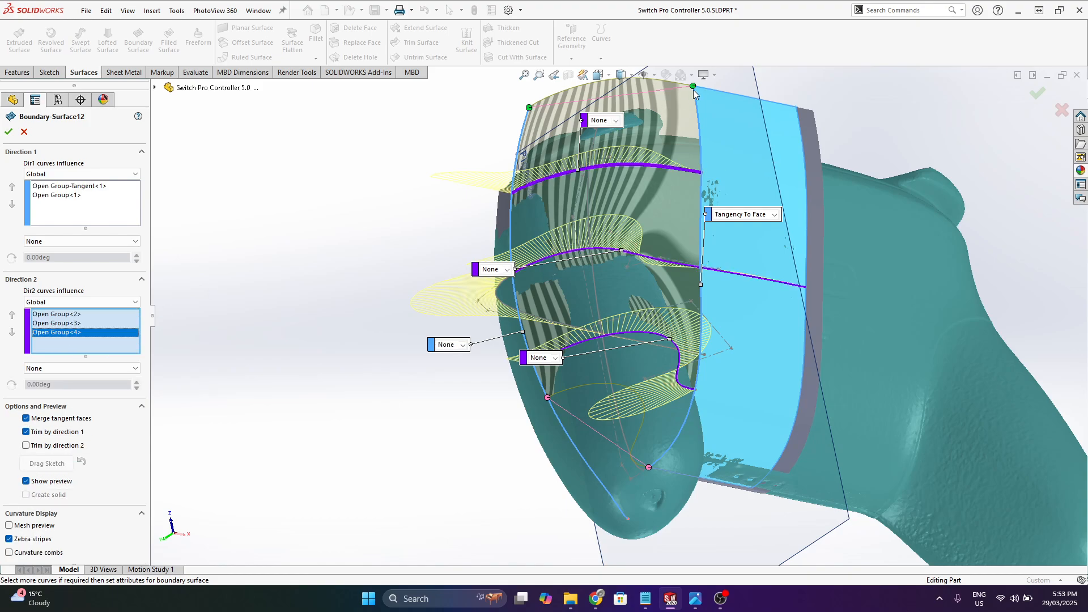
# - Inspect the Boundary-Surface12 preview and its zebra stripes from several angles, and close the feature without changes
pyautogui.moveTo(643, 188)
pyautogui.mouseDown(button='middle')
pyautogui.moveTo(638, 131)
pyautogui.moveTo(633, 176)
pyautogui.mouseUp(button='middle')
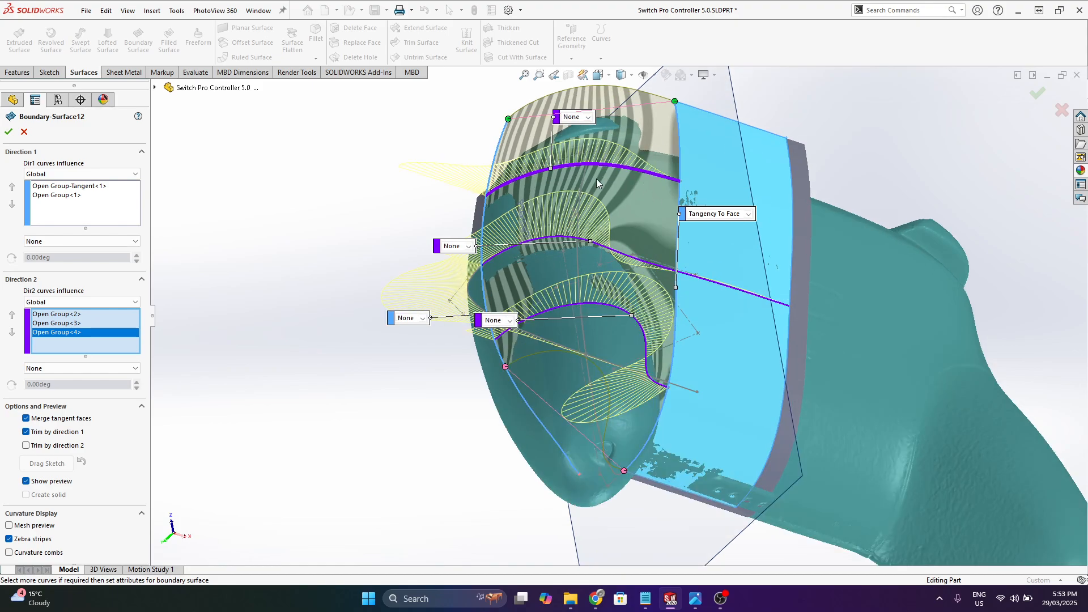
pyautogui.moveTo(626, 263); pyautogui.dragTo(542, 247, button='middle')
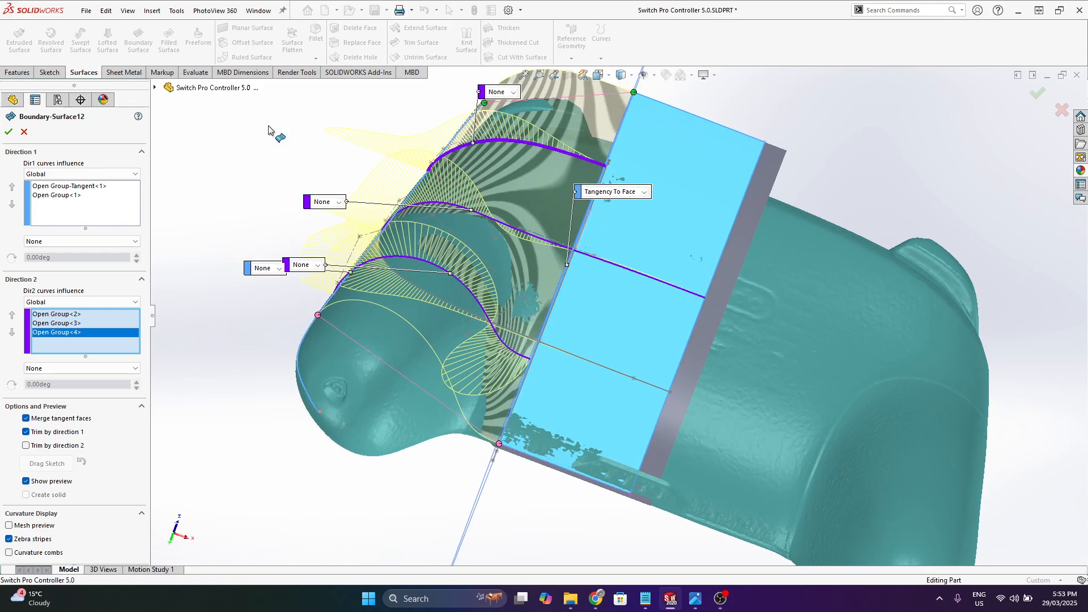
pyautogui.click(24, 133)
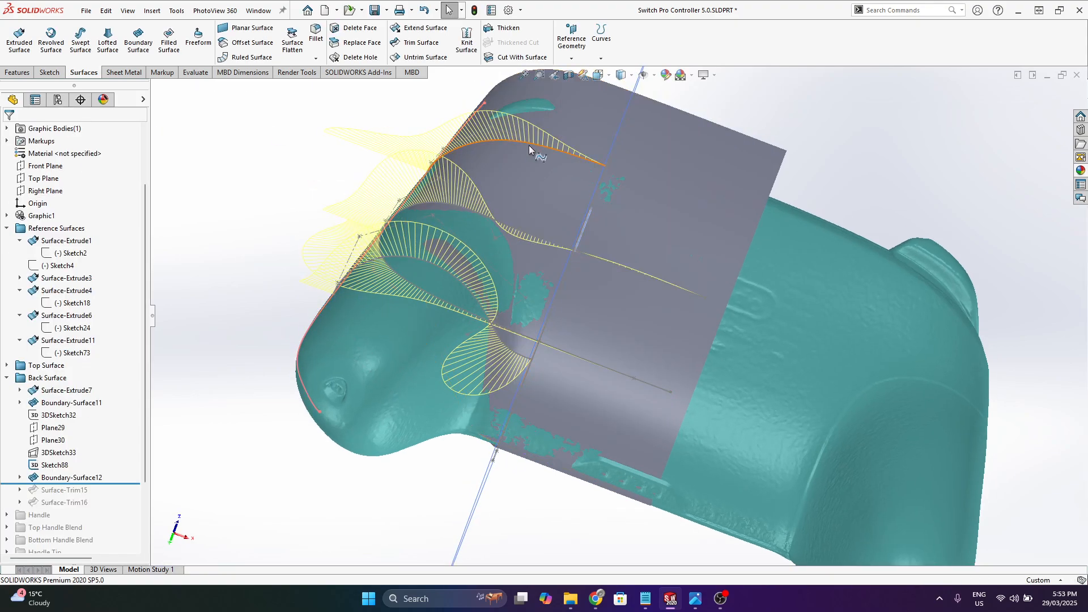
# - List the sketches used by Boundary-Surface12 and cut the model with a planar section view at Plane29
pyautogui.click(20, 478)
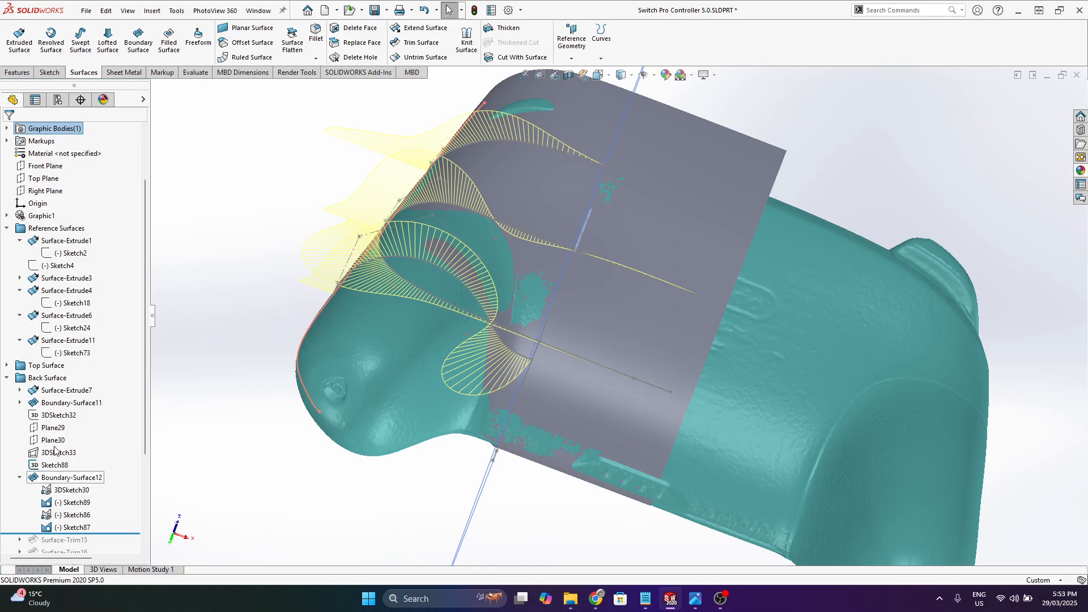
pyautogui.click(52, 428)
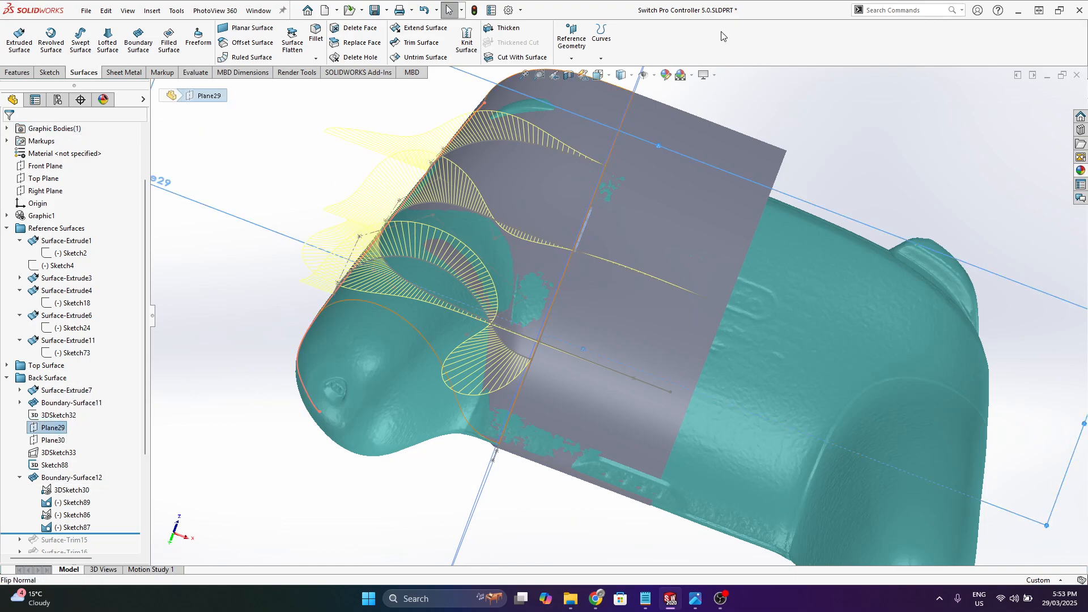
pyautogui.click(568, 75)
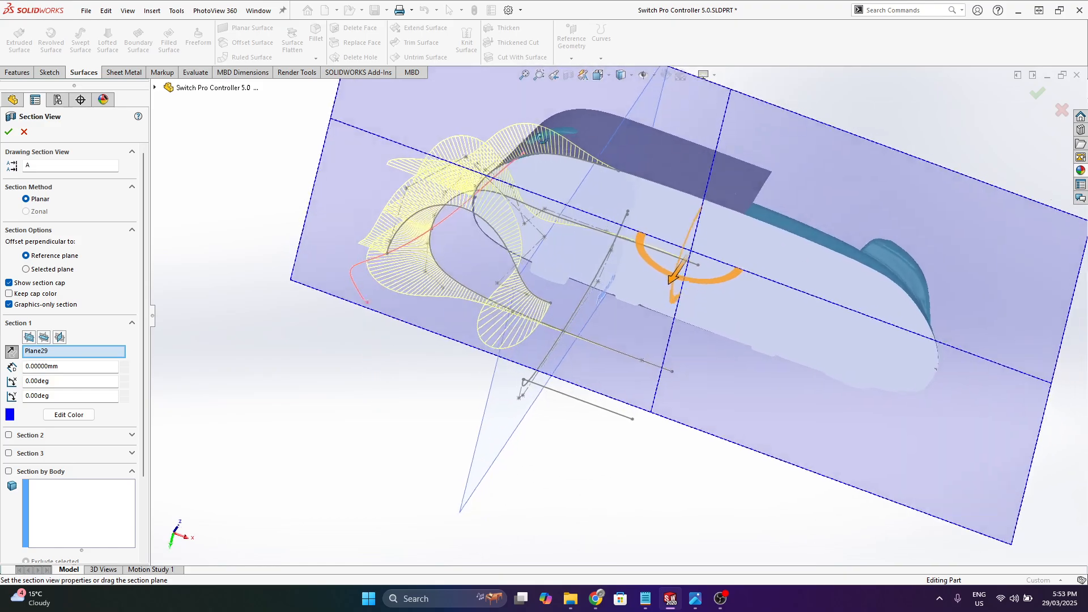
pyautogui.scroll(-5, 561, 142)
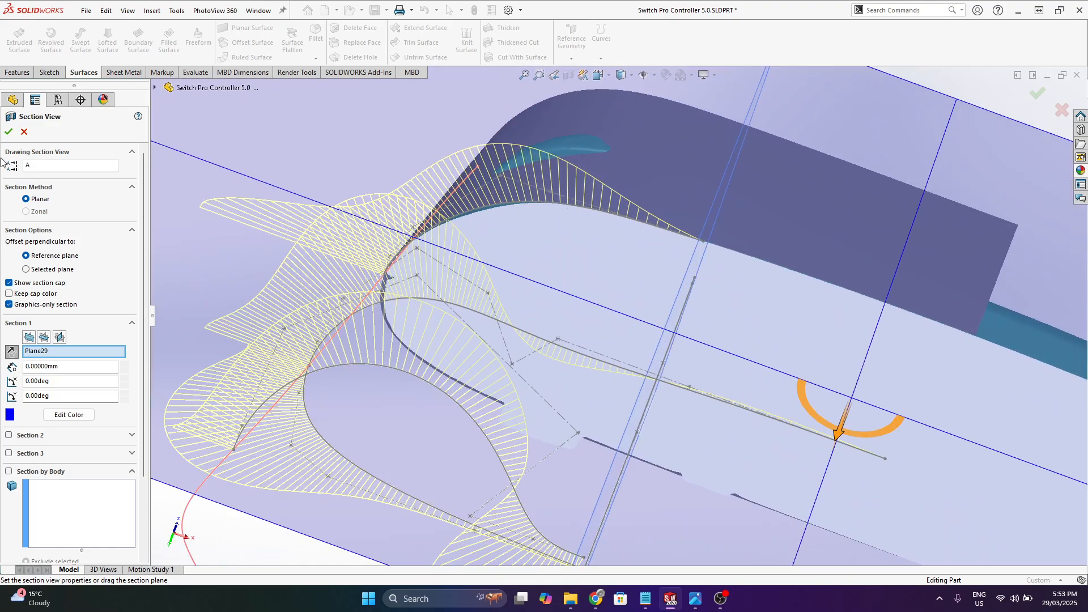
pyautogui.click(8, 133)
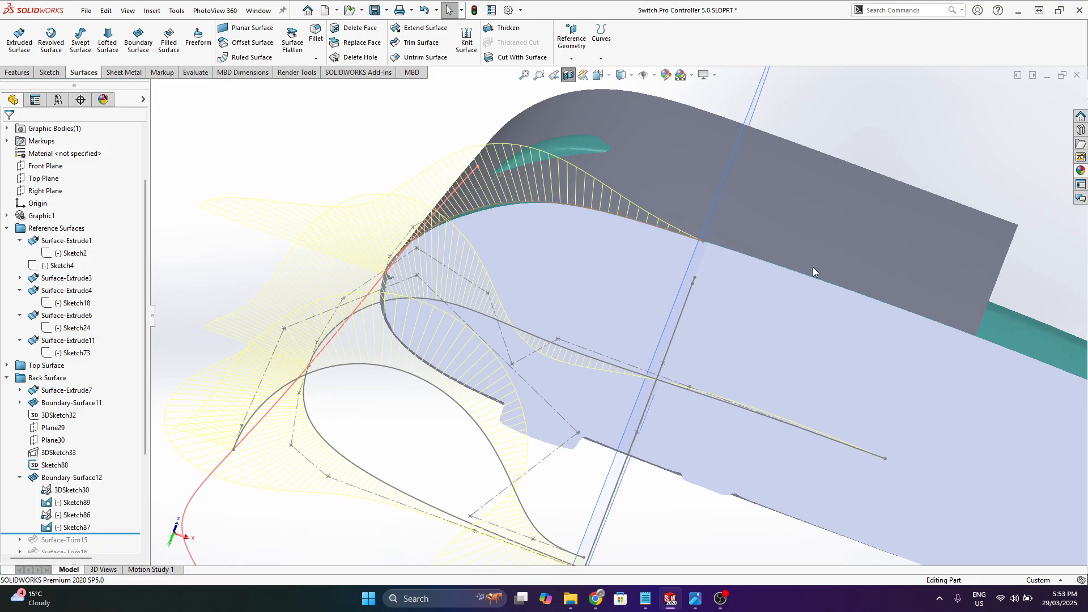
# - Compare the Sketch87 profile curve with the sectioned scan outline at Plane29
pyautogui.moveTo(575, 210); pyautogui.dragTo(485, 231, button='middle')
pyautogui.scroll(-3, 481, 232)
pyautogui.click(468, 227)
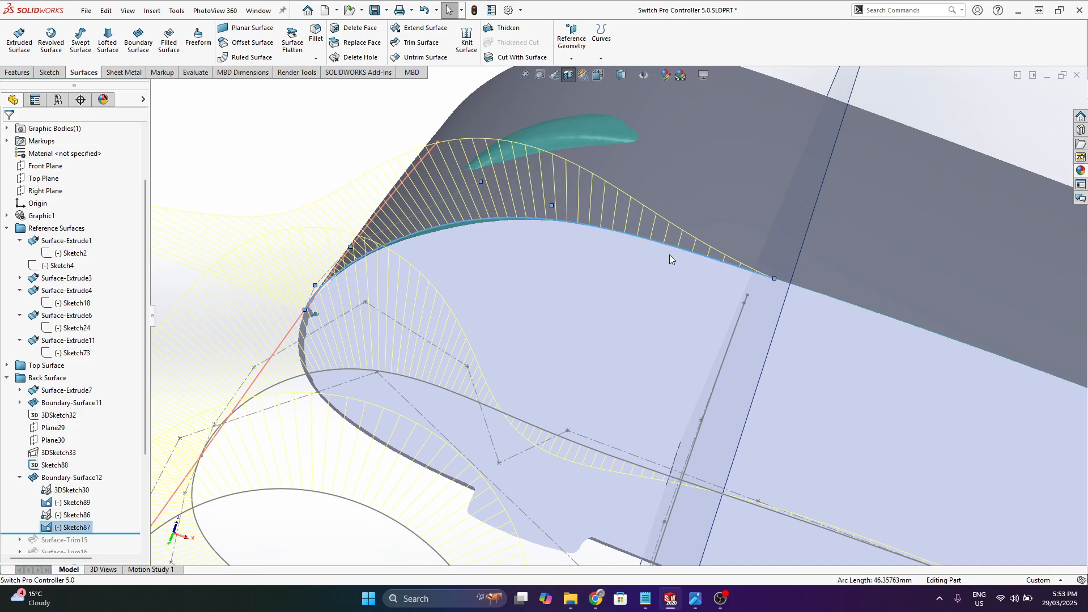
pyautogui.moveTo(668, 253)
pyautogui.mouseDown(button='middle')
pyautogui.moveTo(746, 231)
pyautogui.moveTo(778, 205)
pyautogui.moveTo(690, 226)
pyautogui.moveTo(630, 258)
pyautogui.mouseUp(button='middle')
pyautogui.scroll(5, 629, 260)
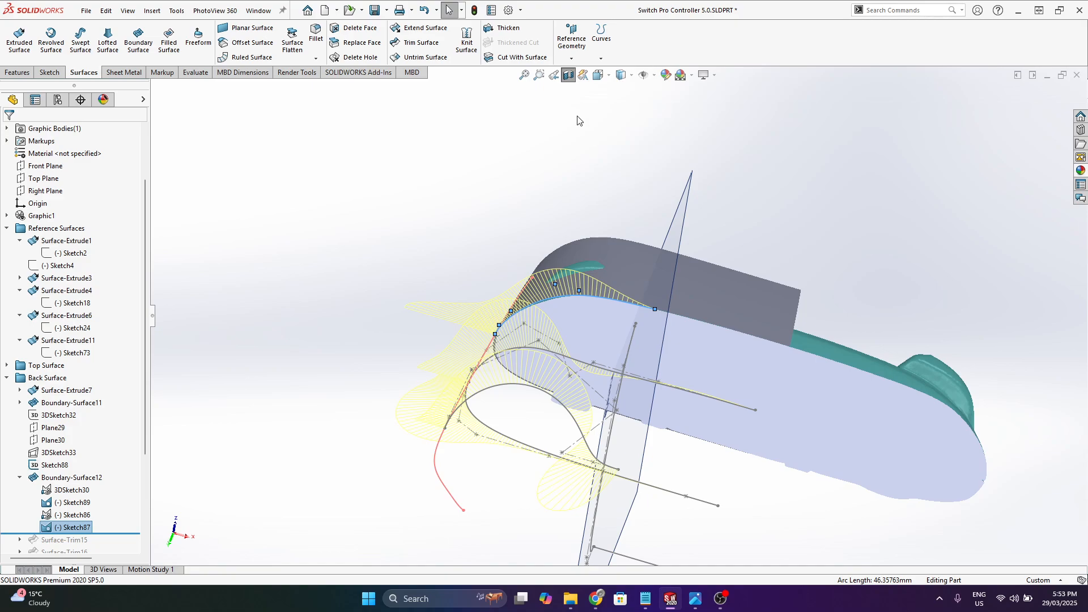
# - Offset the section plane to -20 mm from Plane29, examine the other profile curves against the scan, and close the section view
pyautogui.click(568, 74)
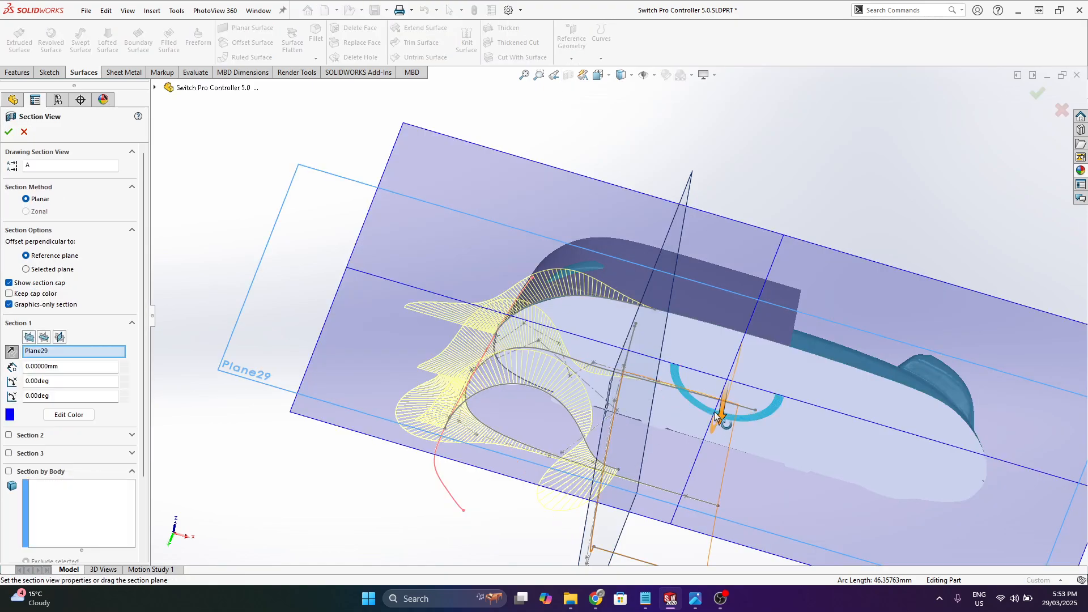
pyautogui.moveTo(720, 412); pyautogui.dragTo(710, 473)
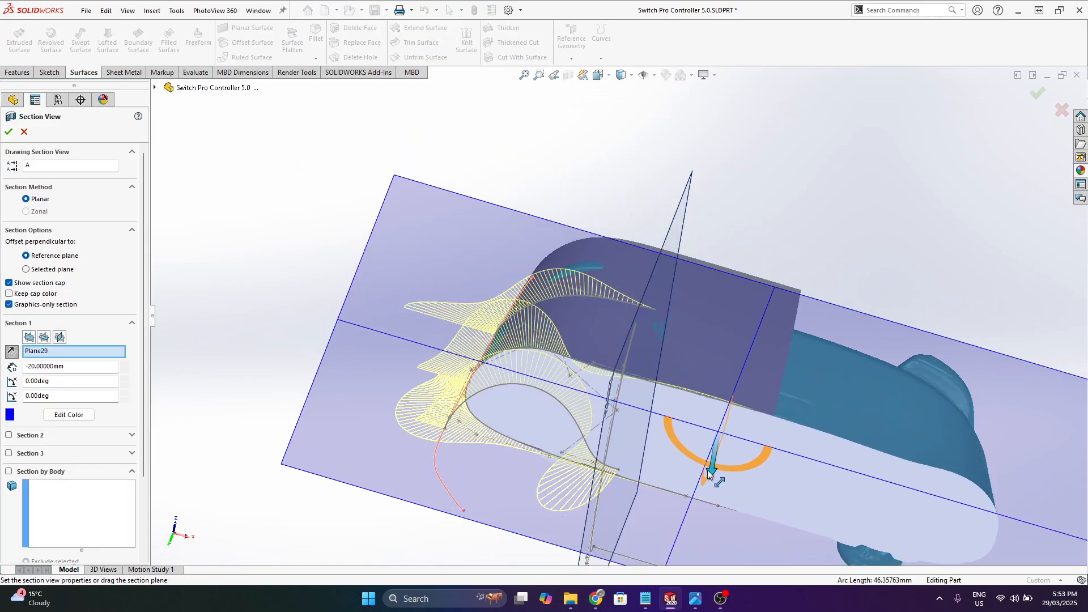
pyautogui.moveTo(703, 469); pyautogui.dragTo(551, 321, button='middle')
pyautogui.scroll(-4, 606, 276)
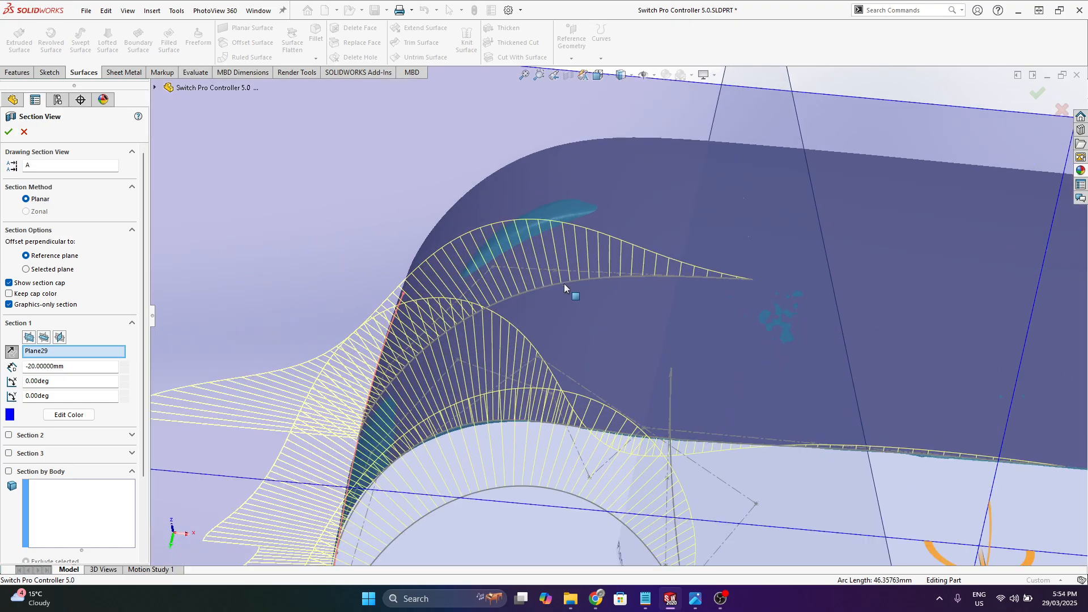
pyautogui.scroll(3, 518, 232)
pyautogui.scroll(2, 405, 264)
pyautogui.scroll(-4, 607, 310)
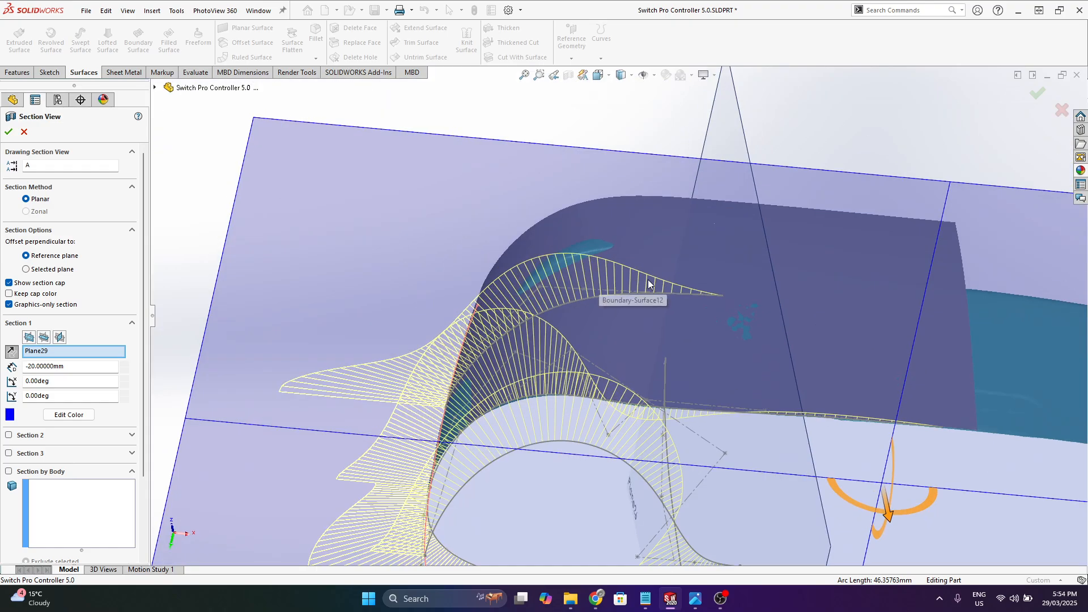
pyautogui.moveTo(491, 298); pyautogui.dragTo(527, 399, button='middle')
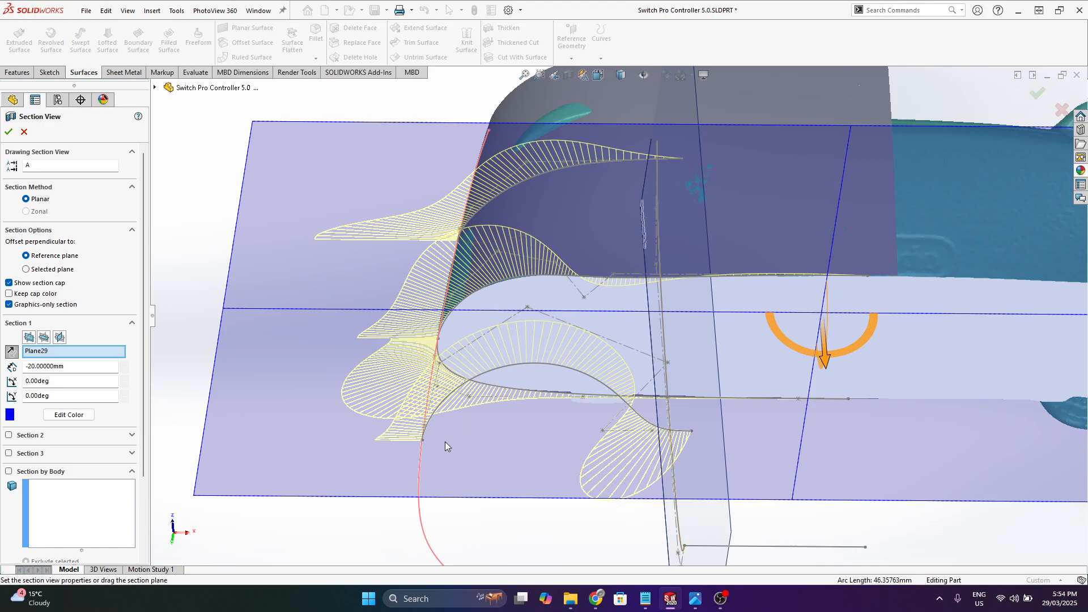
pyautogui.scroll(-5, 430, 437)
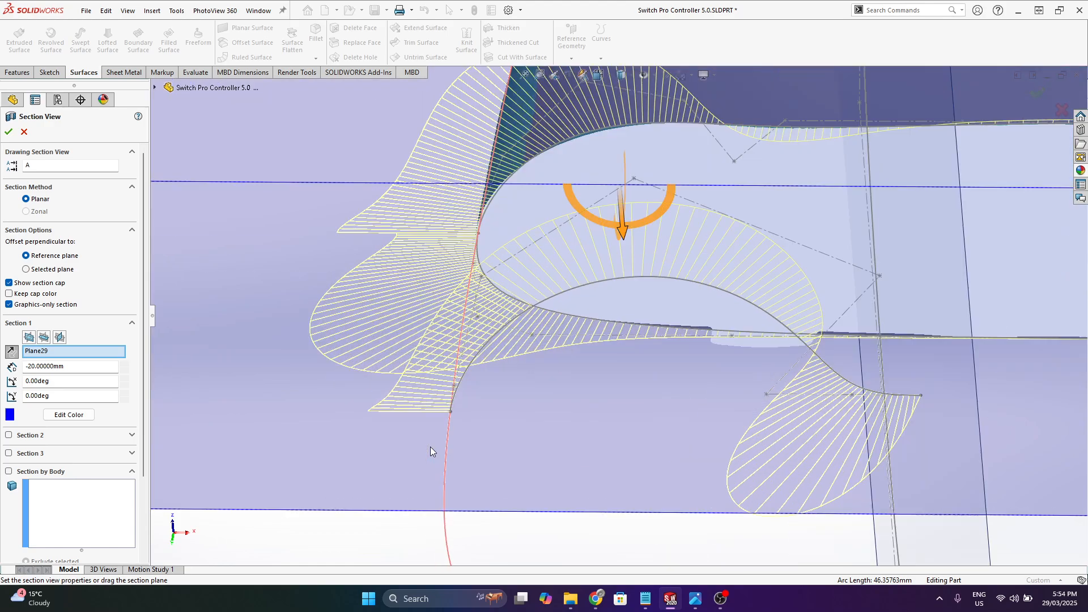
pyautogui.click(24, 132)
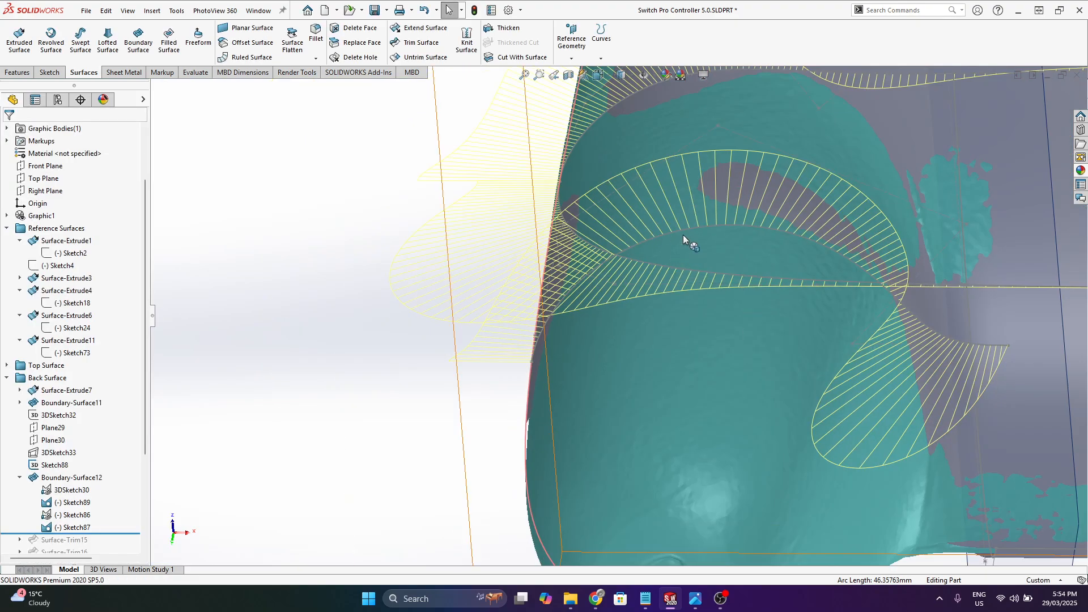
# - Open the uppermost profile curve's sketch, Sketch87, for editing
pyautogui.scroll(6, 705, 261)
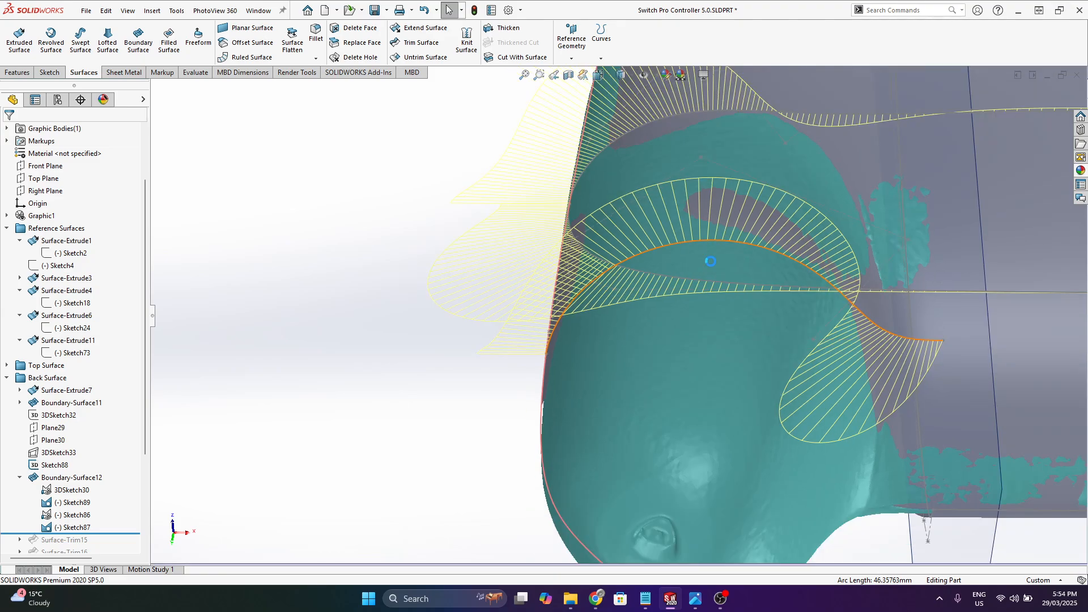
pyautogui.scroll(-4, 799, 272)
pyautogui.click(340, 205)
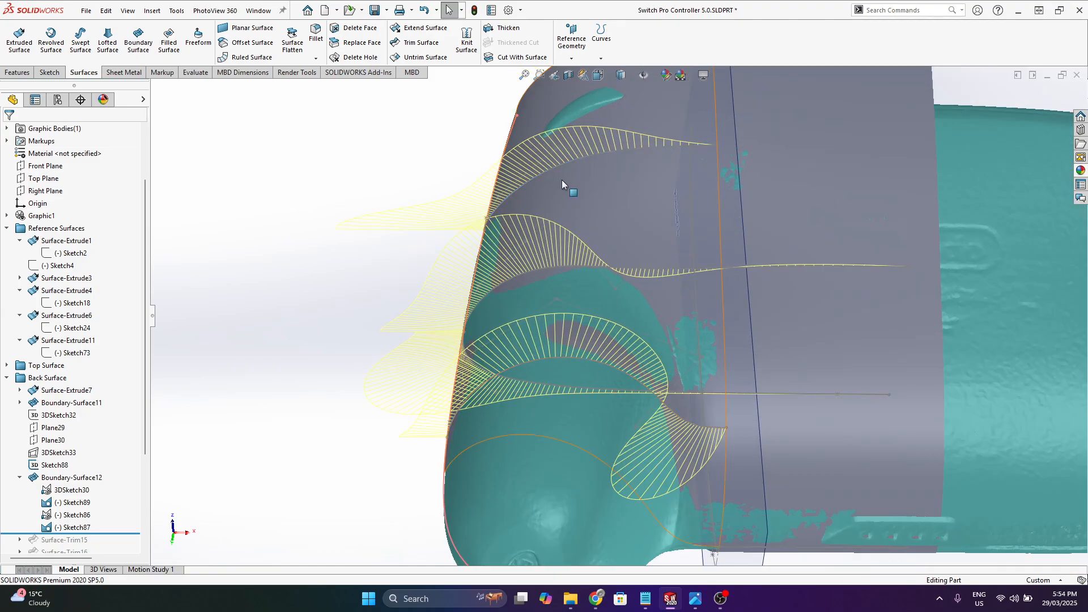
pyautogui.scroll(-2, 517, 227)
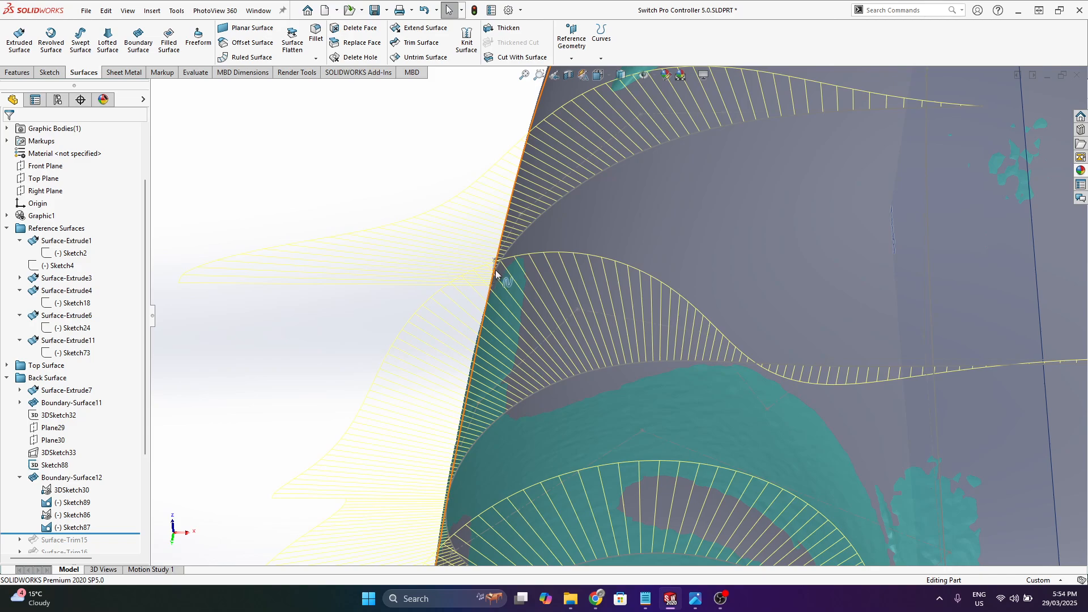
pyautogui.rightClick(644, 152)
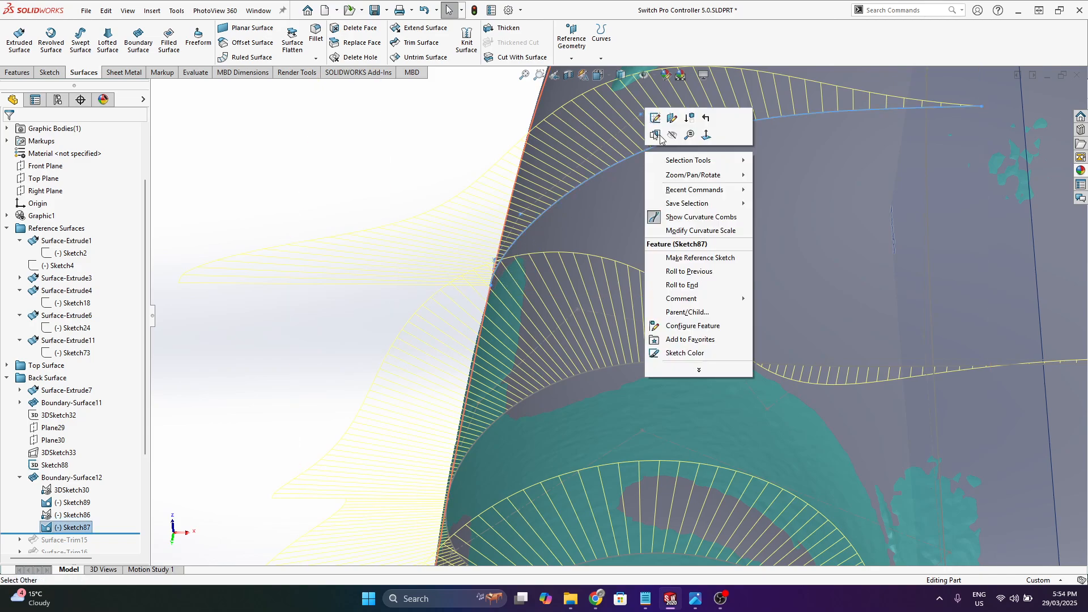
pyautogui.click(658, 132)
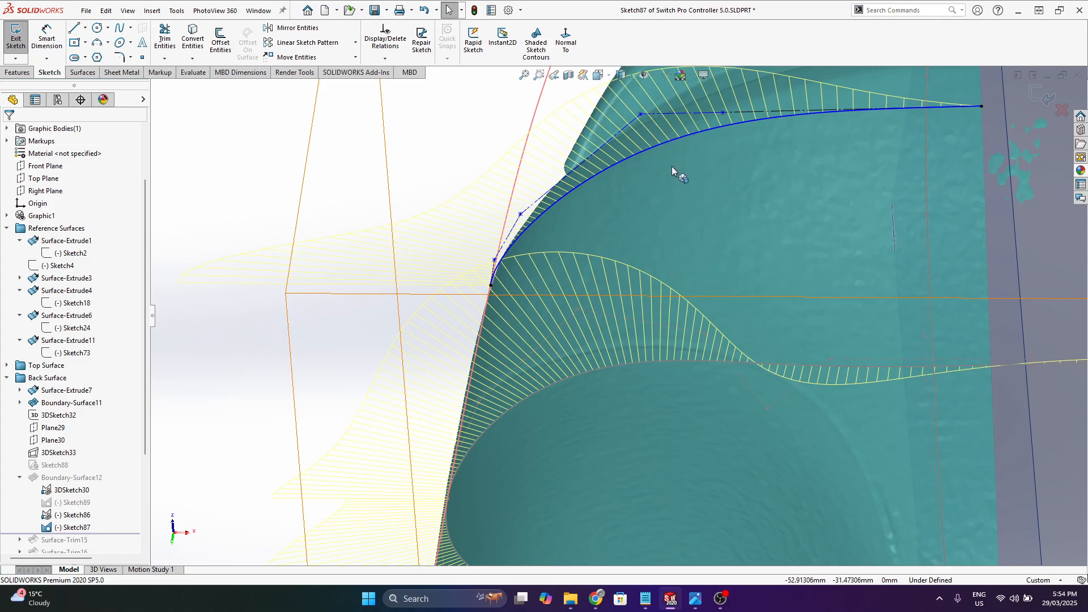
# - Examine the existing style spline in Sketch87, including its control polygon, relations and curvature comb, and deselect it
pyautogui.moveTo(672, 177); pyautogui.dragTo(680, 163, button='middle')
pyautogui.scroll(3, 916, 184)
pyautogui.scroll(-1, 836, 153)
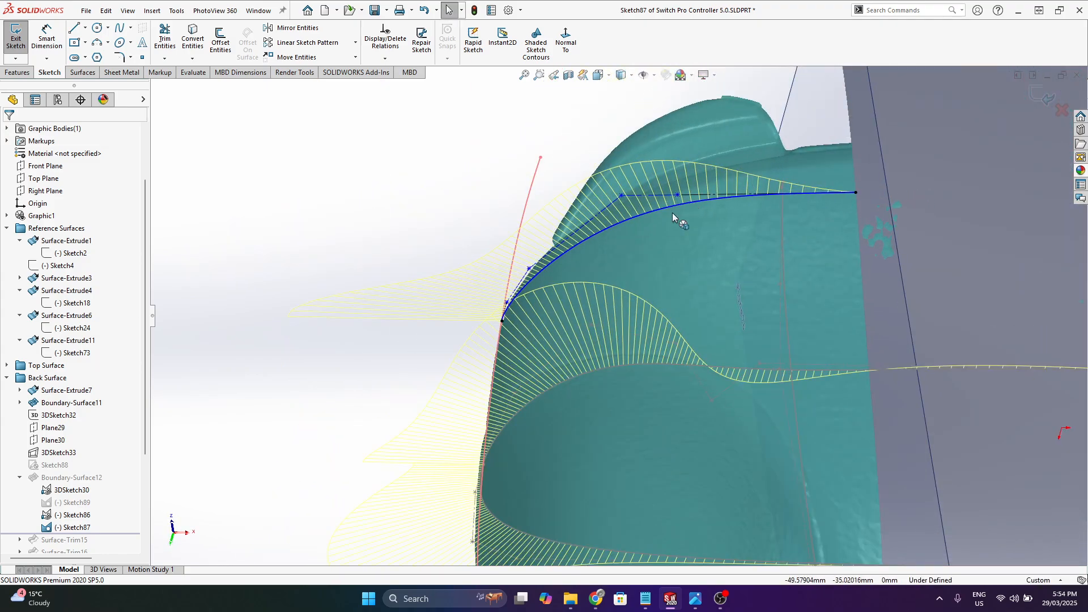
pyautogui.moveTo(672, 212)
pyautogui.mouseDown(button='middle')
pyautogui.moveTo(700, 185)
pyautogui.moveTo(668, 180)
pyautogui.mouseUp(button='middle')
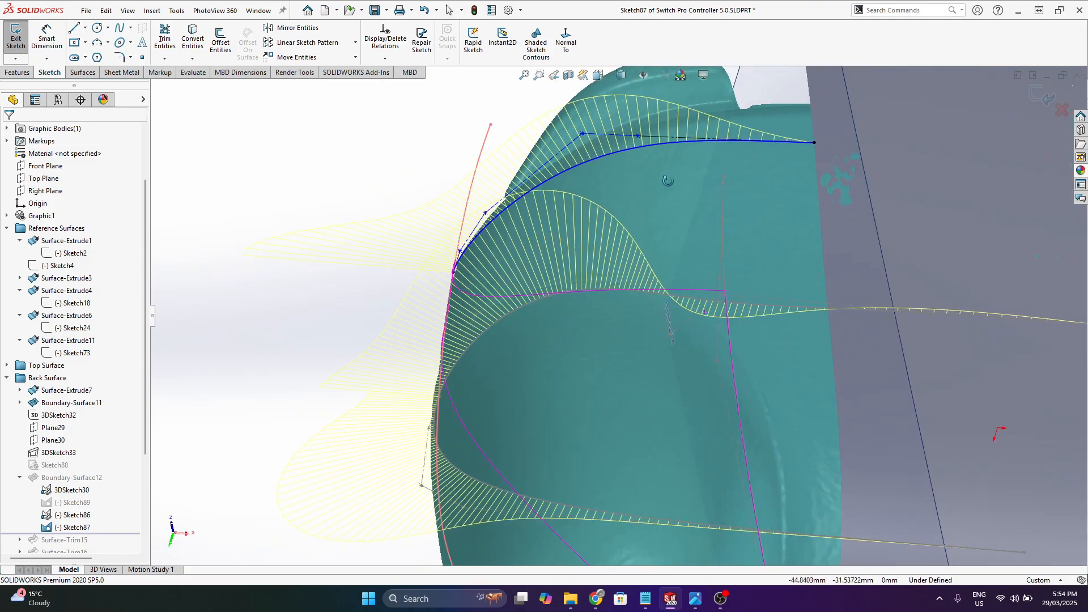
pyautogui.click(616, 151)
pyautogui.scroll(2, 650, 167)
pyautogui.scroll(-1, 652, 168)
pyautogui.scroll(-2, 653, 169)
pyautogui.press('Escape')
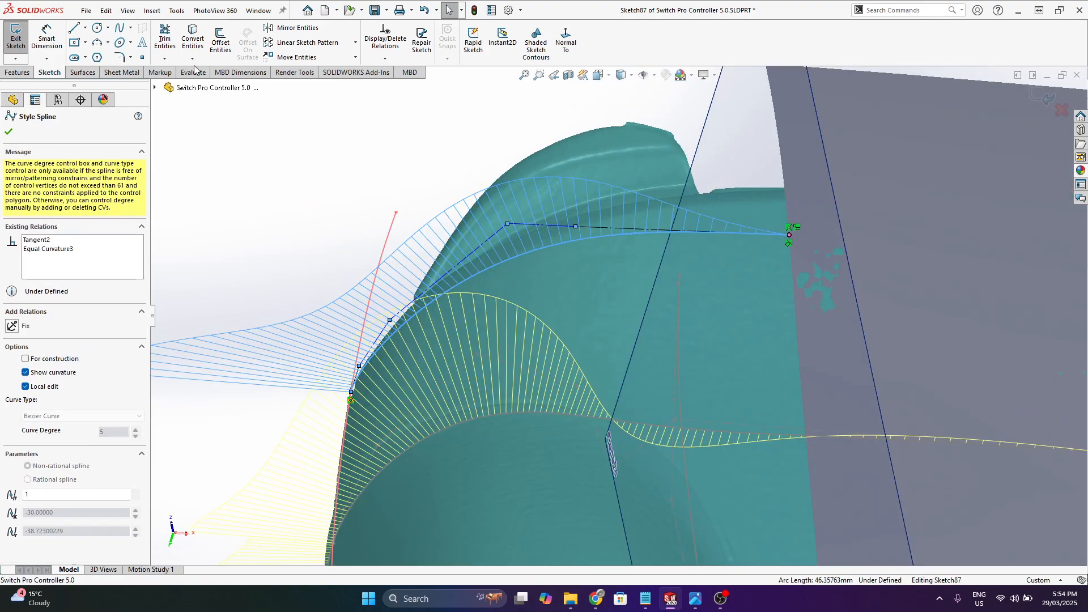
# - Draw a separate Bezier style spline with three control vertices in the empty area above the existing profile curve
pyautogui.click(130, 28)
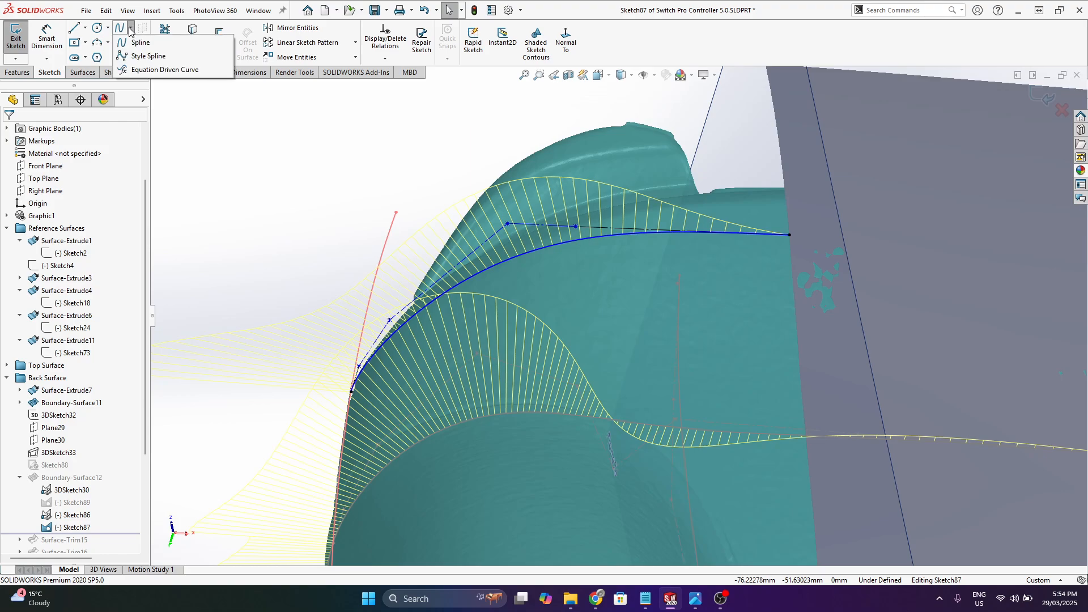
pyautogui.click(143, 57)
pyautogui.scroll(5, 618, 315)
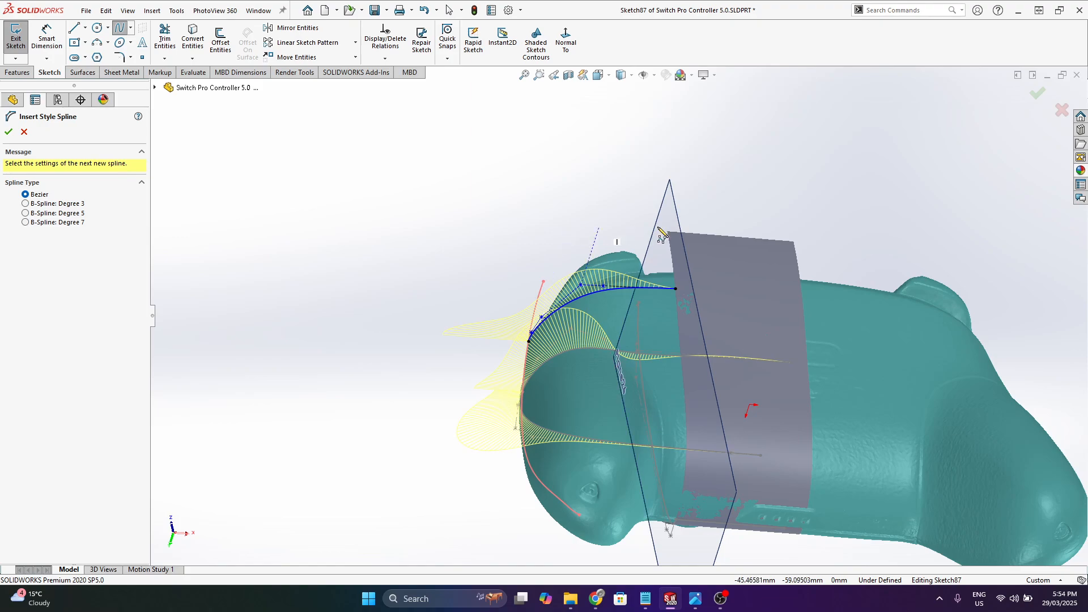
pyautogui.scroll(-2, 662, 235)
pyautogui.click(594, 200)
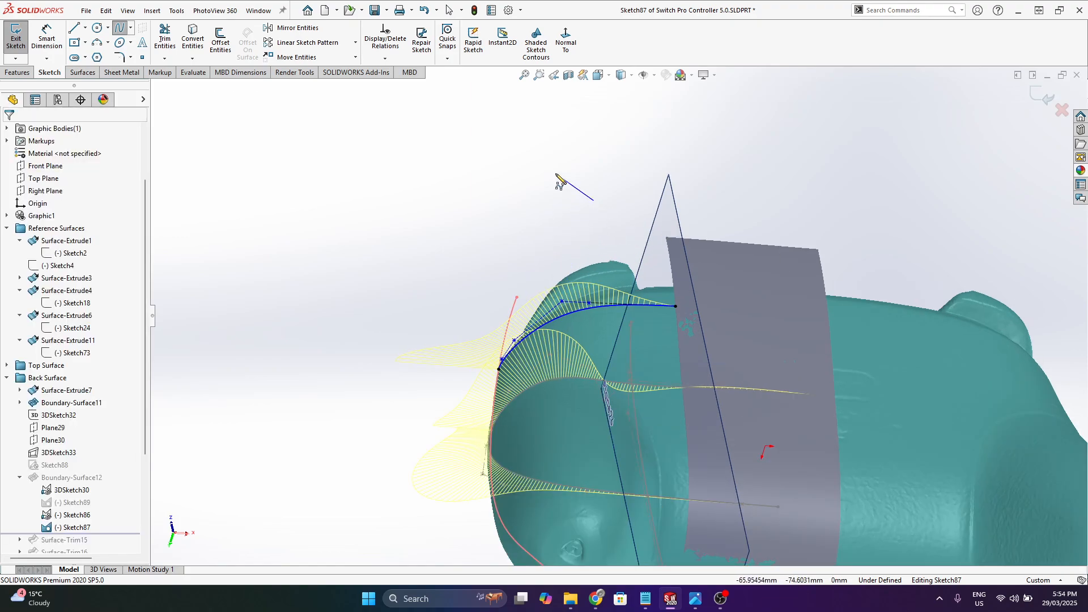
pyautogui.click(535, 158)
pyautogui.click(411, 214)
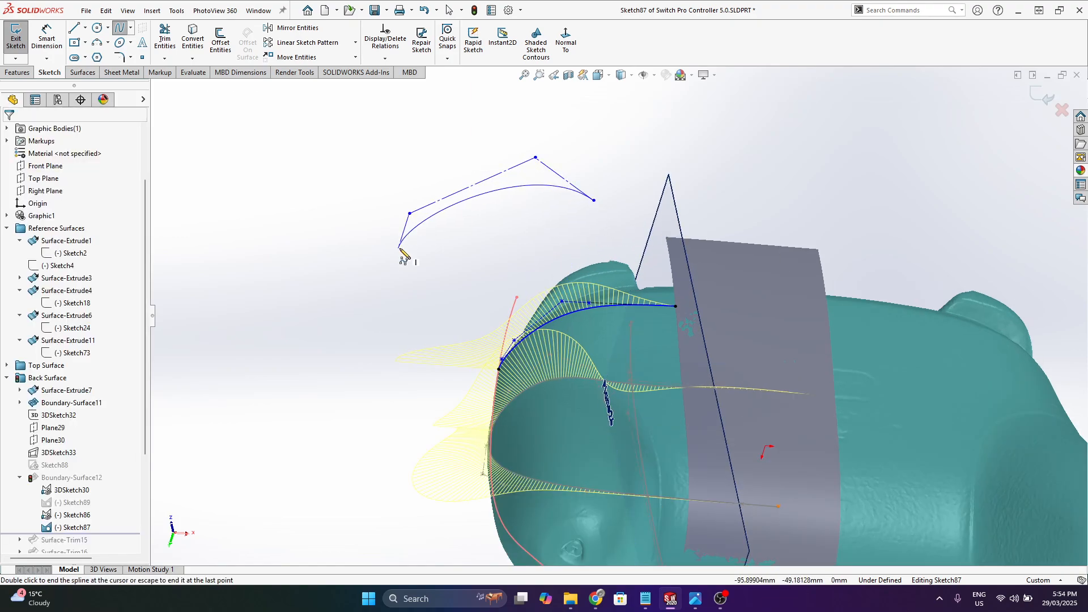
pyautogui.rightClick(401, 248)
pyautogui.click(424, 255)
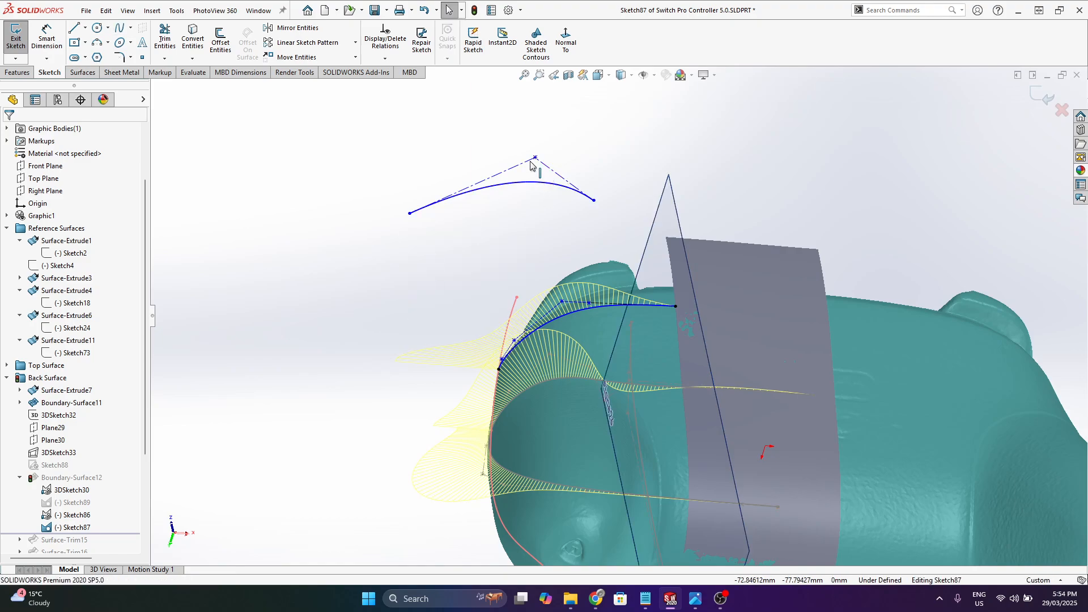
# - Reposition the new spline's middle control vertex to form a more even arc about 45 mm long, and select the spline
pyautogui.moveTo(535, 159); pyautogui.dragTo(498, 193)
pyautogui.click(499, 180)
pyautogui.scroll(-2, 553, 199)
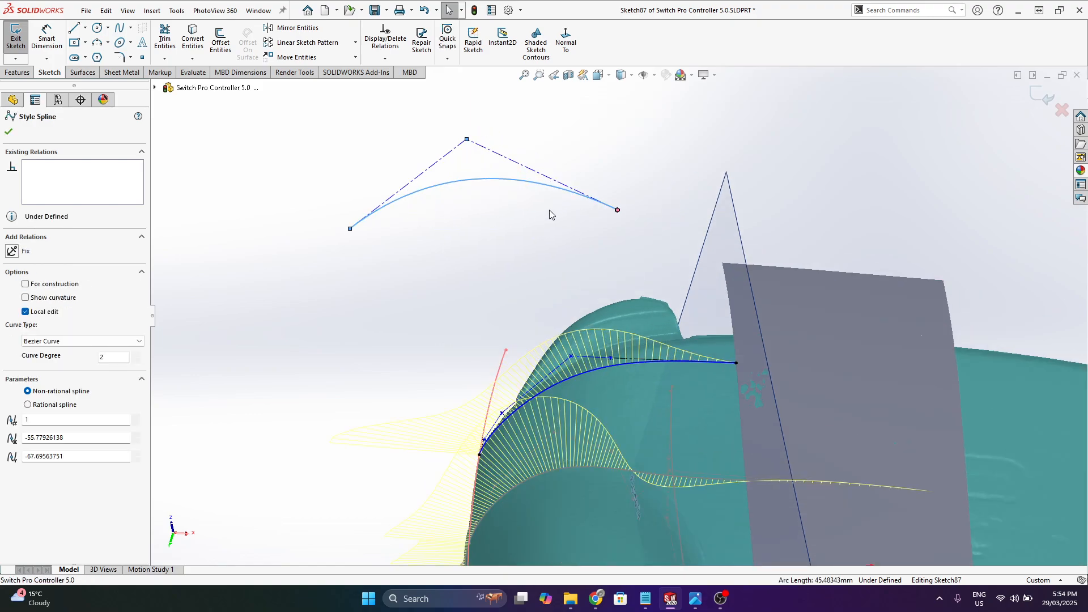
# - Try curve degrees 5 and 3 on the new style spline, and set its degree to 4
pyautogui.click(135, 355)
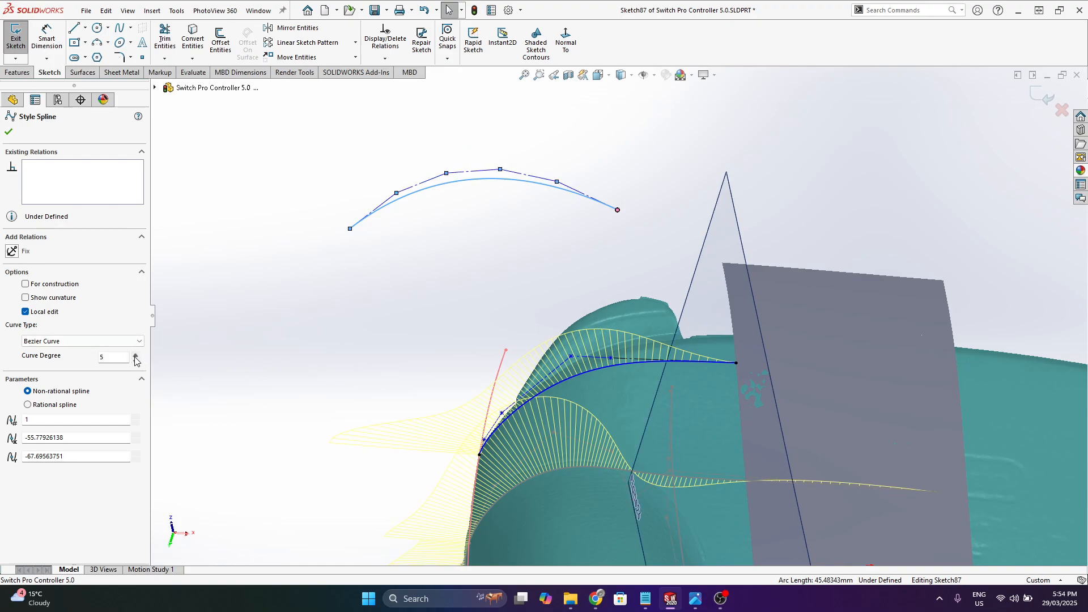
pyautogui.click(515, 311)
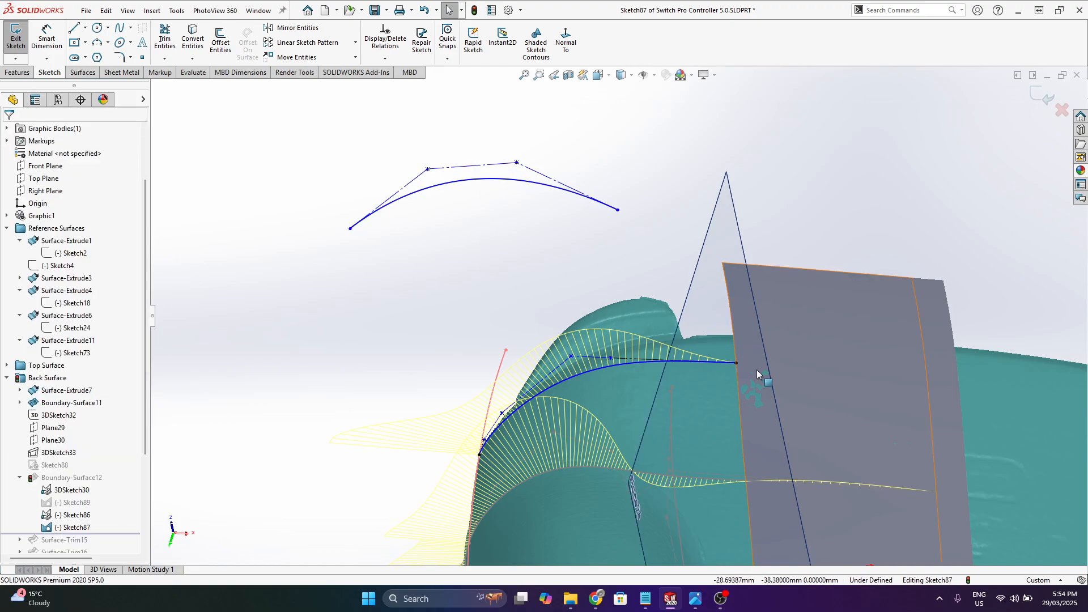
pyautogui.click(513, 180)
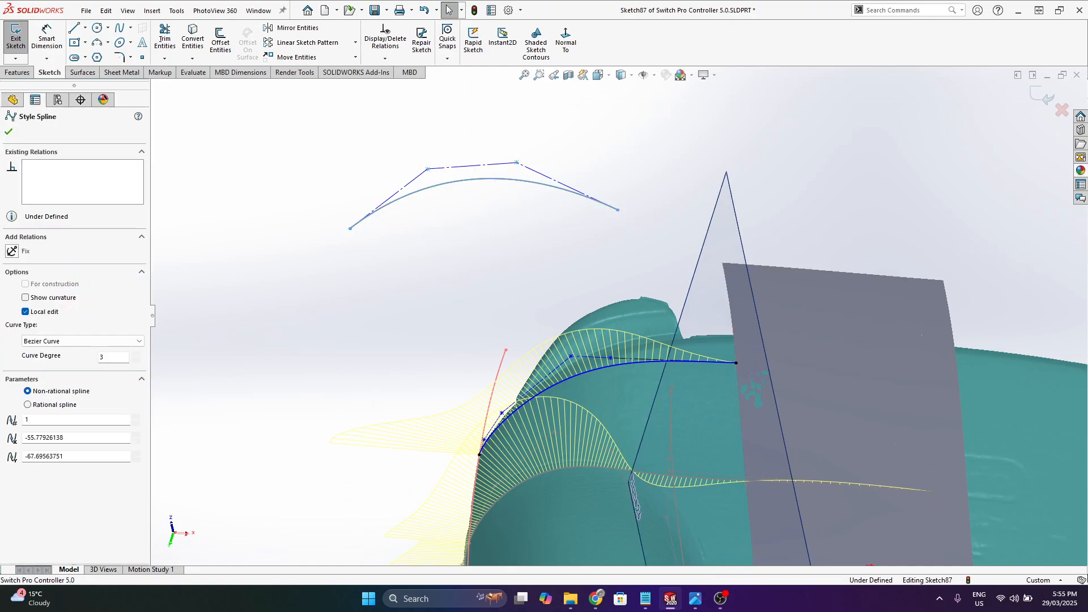
pyautogui.click(135, 355)
pyautogui.click(553, 214)
pyautogui.scroll(-2, 505, 198)
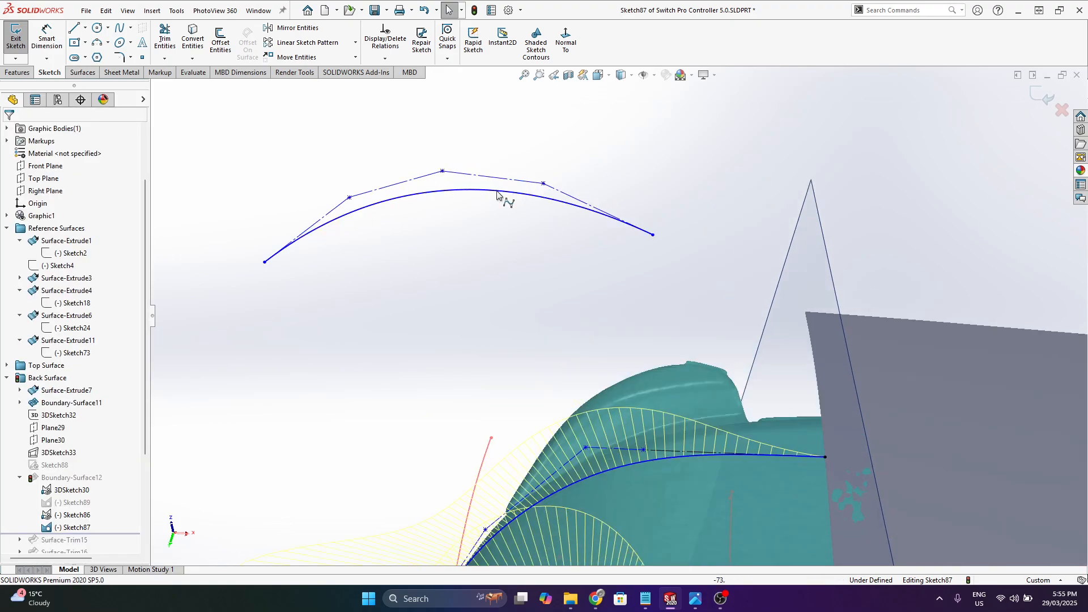
# - Raise the degree 4 spline's vertex nearest its right end slightly and draw a line sloping down from that endpoint
pyautogui.moveTo(544, 184)
pyautogui.mouseDown()
pyautogui.moveTo(537, 223)
pyautogui.moveTo(556, 151)
pyautogui.moveTo(537, 254)
pyautogui.moveTo(556, 161)
pyautogui.moveTo(544, 175)
pyautogui.mouseUp()
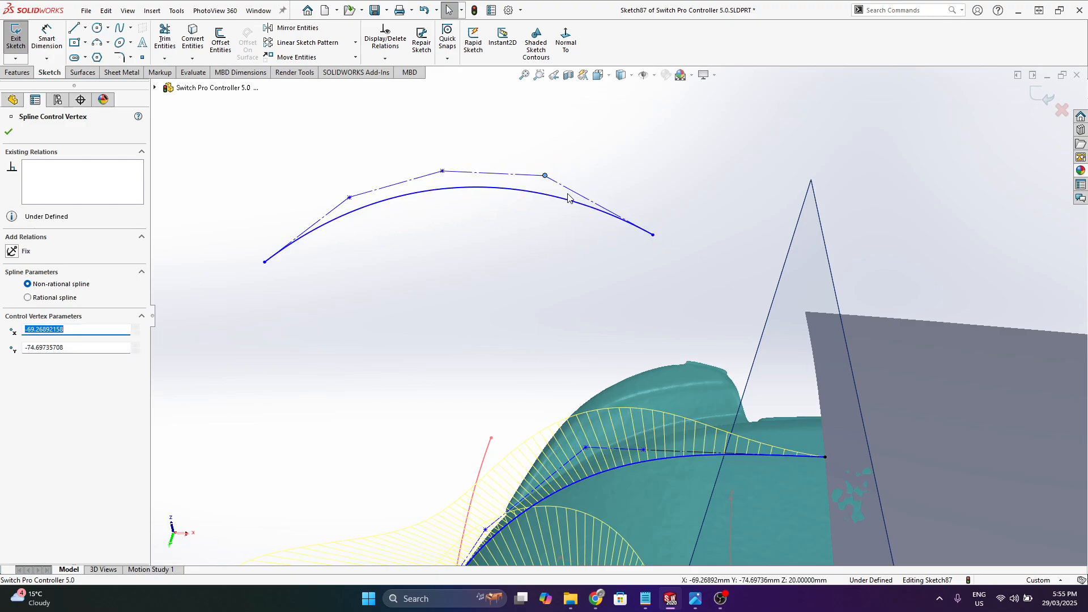
pyautogui.click(73, 29)
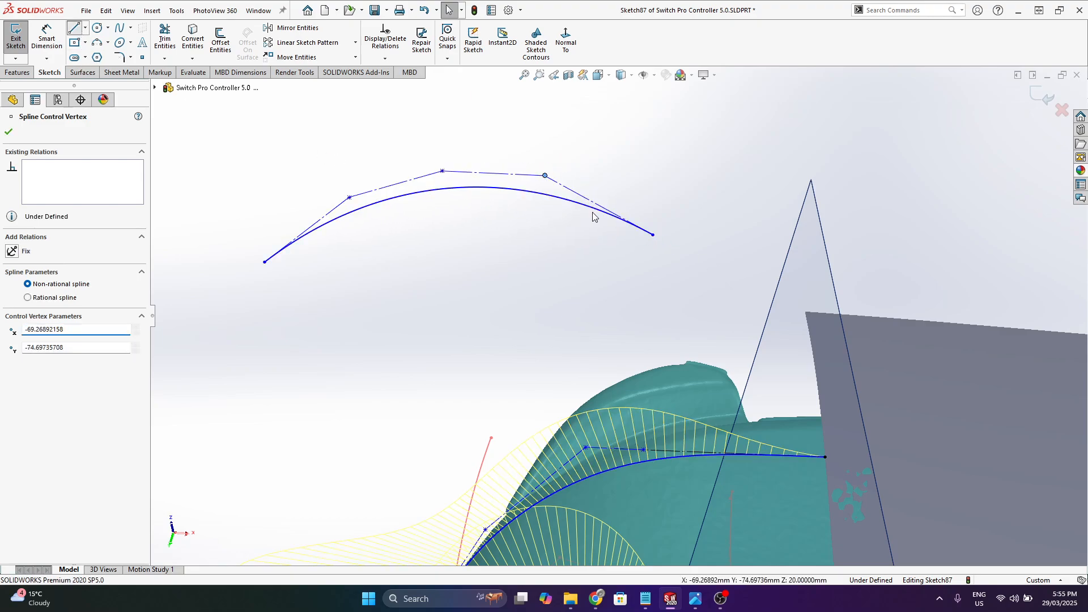
pyautogui.click(652, 234)
pyautogui.click(728, 318)
pyautogui.rightClick(757, 225)
pyautogui.click(781, 238)
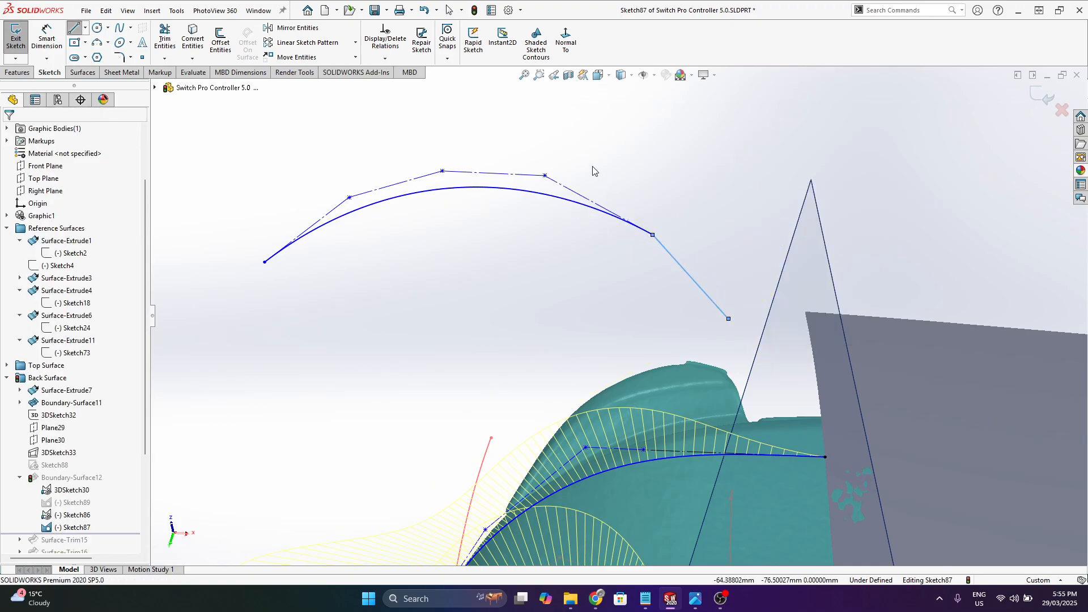
# - Make the last segment of the style spline's control polygon collinear with the attached line
pyautogui.click(566, 192)
pyautogui.keyDown('ctrl'); pyautogui.click(661, 244); pyautogui.keyUp('ctrl')
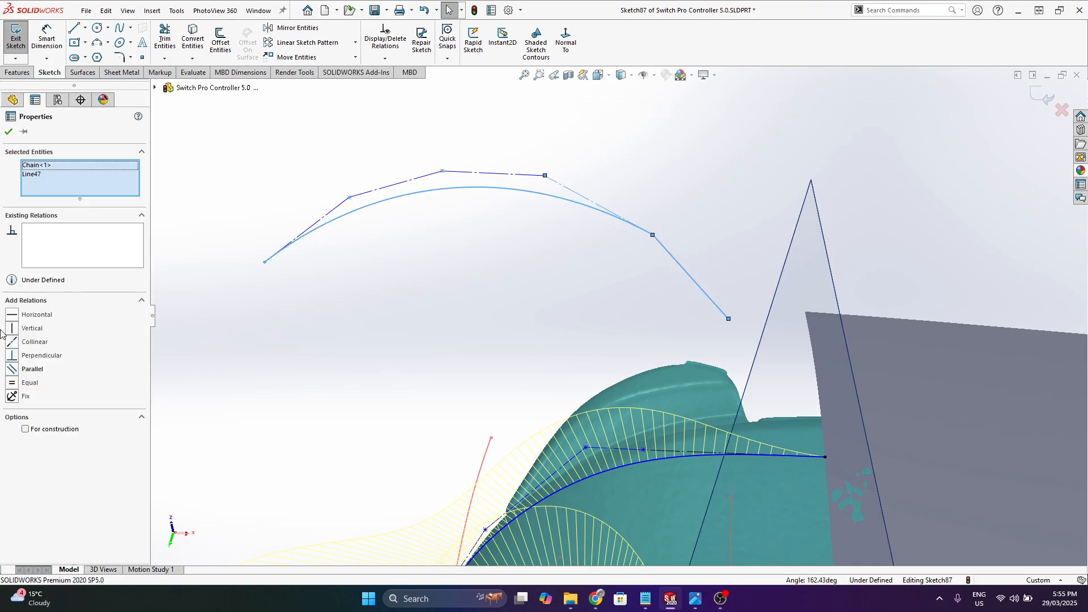
pyautogui.click(15, 342)
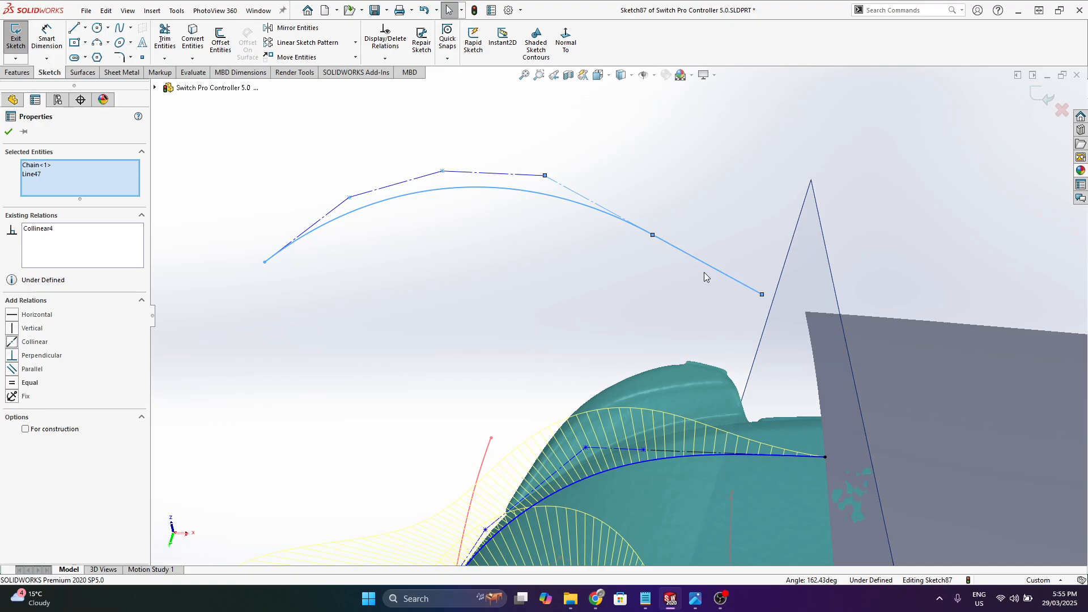
pyautogui.click(688, 193)
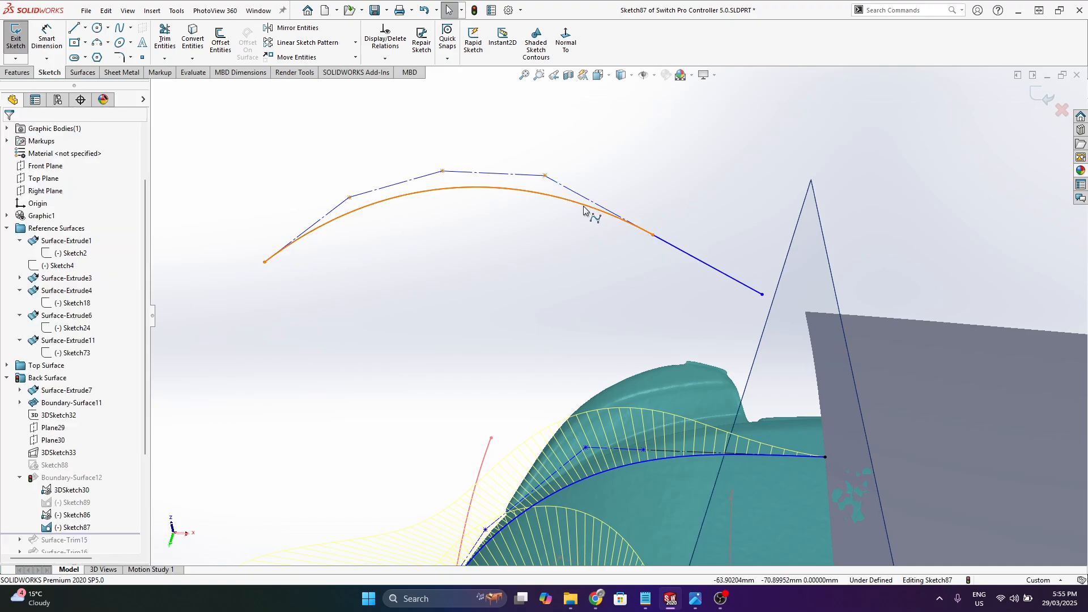
# - Raise the spline's middle control vertex and make the last two segments of its control polygon collinear with each other
pyautogui.moveTo(443, 171); pyautogui.dragTo(471, 147)
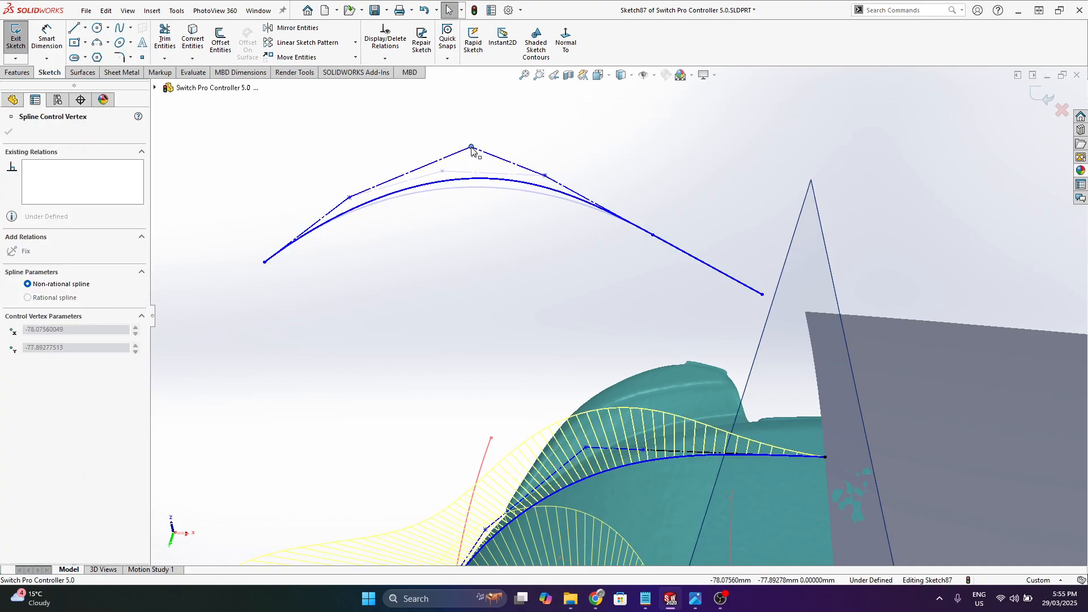
pyautogui.click(501, 160)
pyautogui.keyDown('ctrl'); pyautogui.click(564, 188); pyautogui.keyUp('ctrl')
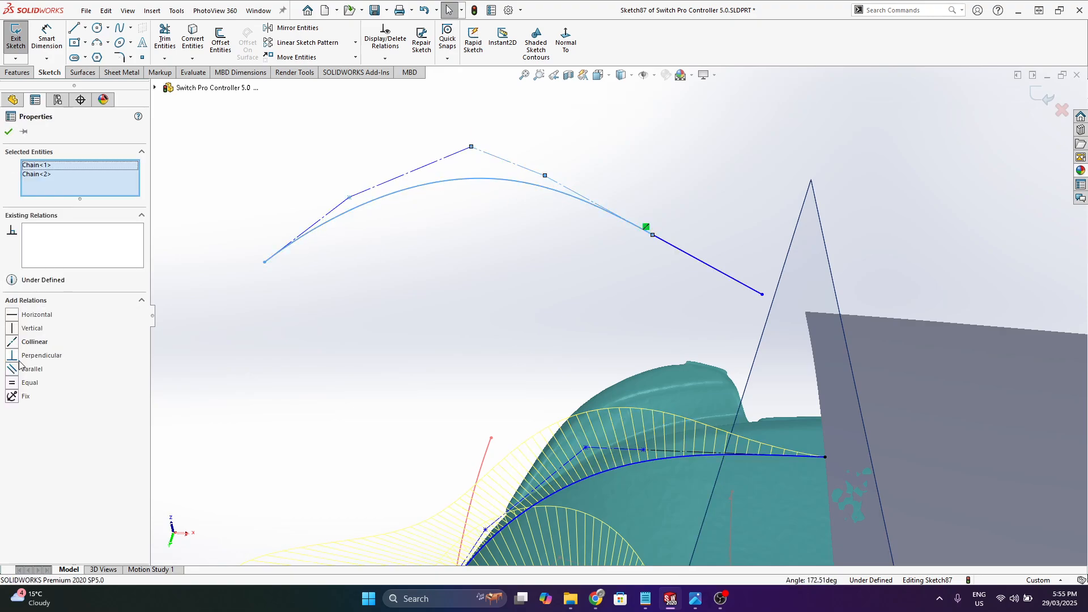
pyautogui.click(17, 343)
pyautogui.click(678, 221)
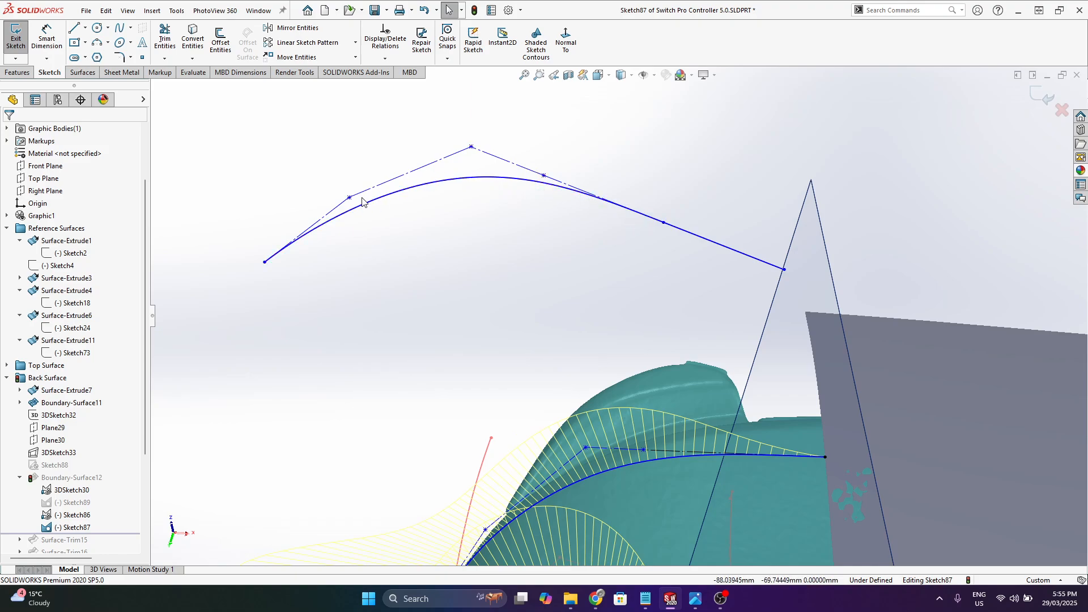
# - Draw a second Bezier style spline with four control vertices in the empty area below the first demonstration spline
pyautogui.click(131, 28)
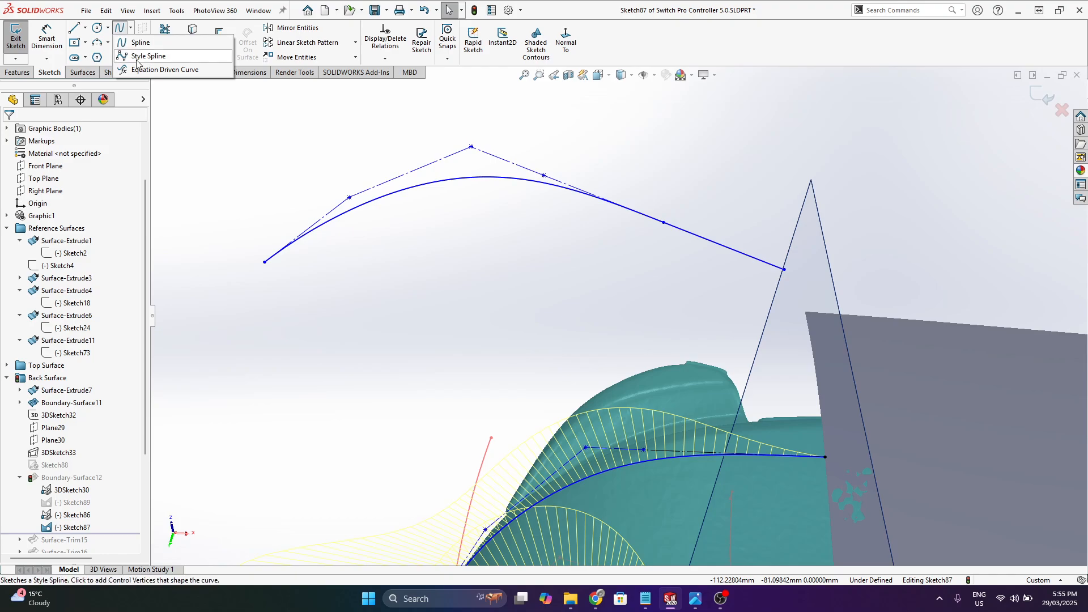
pyautogui.click(150, 50)
pyautogui.click(264, 262)
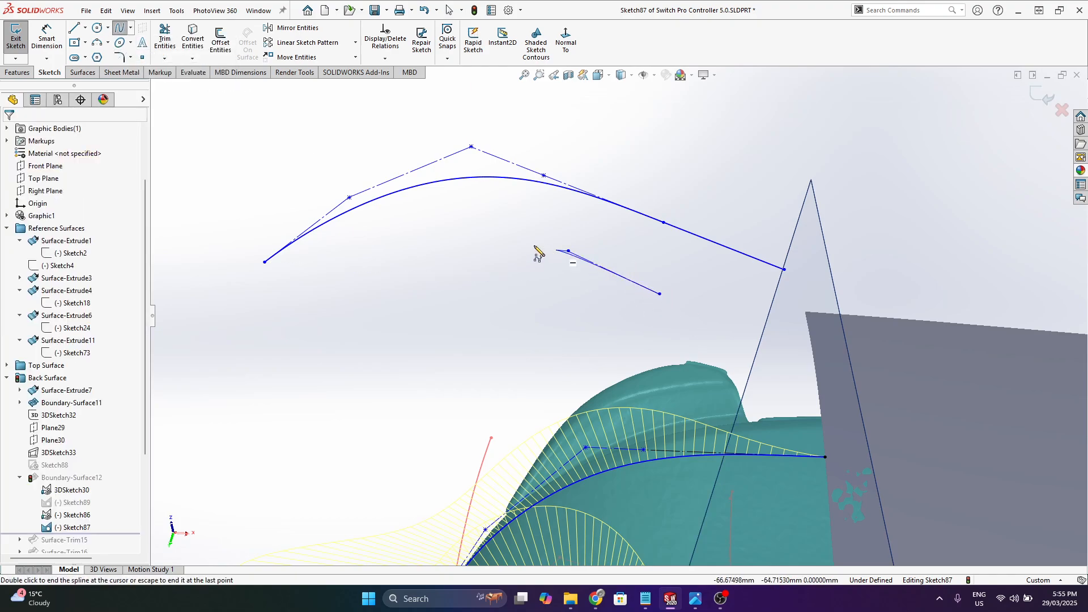
pyautogui.click(469, 243)
pyautogui.click(300, 361)
pyautogui.rightClick(368, 371)
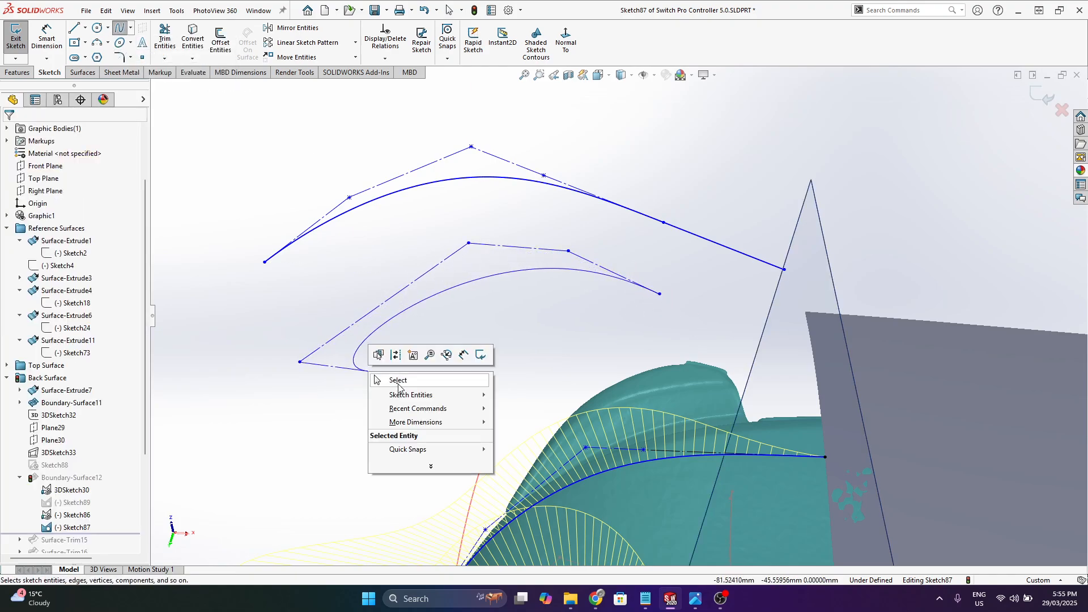
pyautogui.click(399, 383)
# - Set the lower style spline's curve degree to 5 and reposition its control vertices into an arc about 44 mm long
pyautogui.click(421, 299)
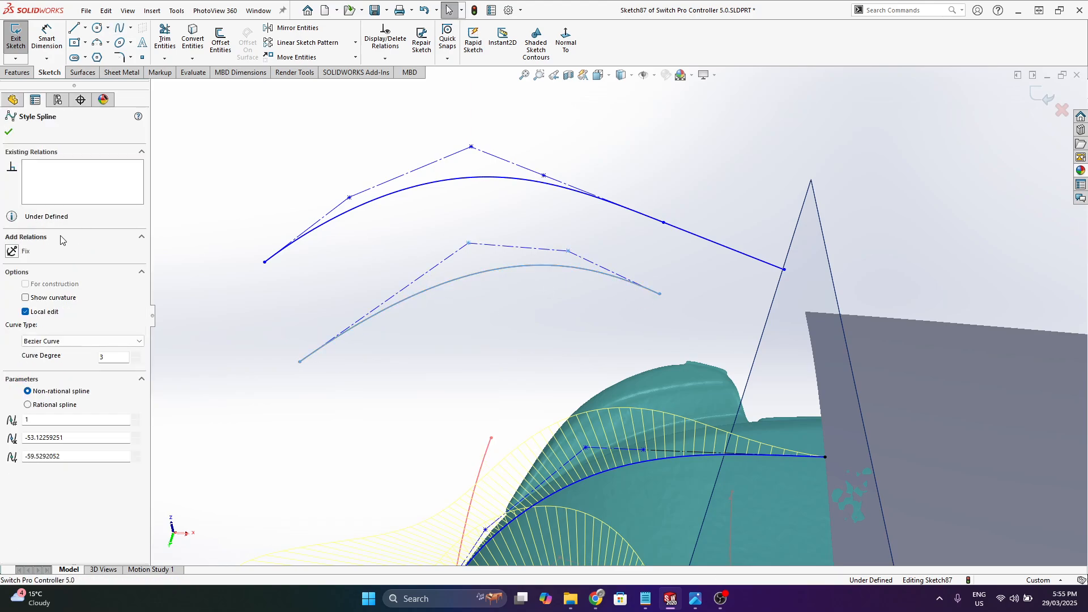
pyautogui.click(136, 354)
pyautogui.click(282, 429)
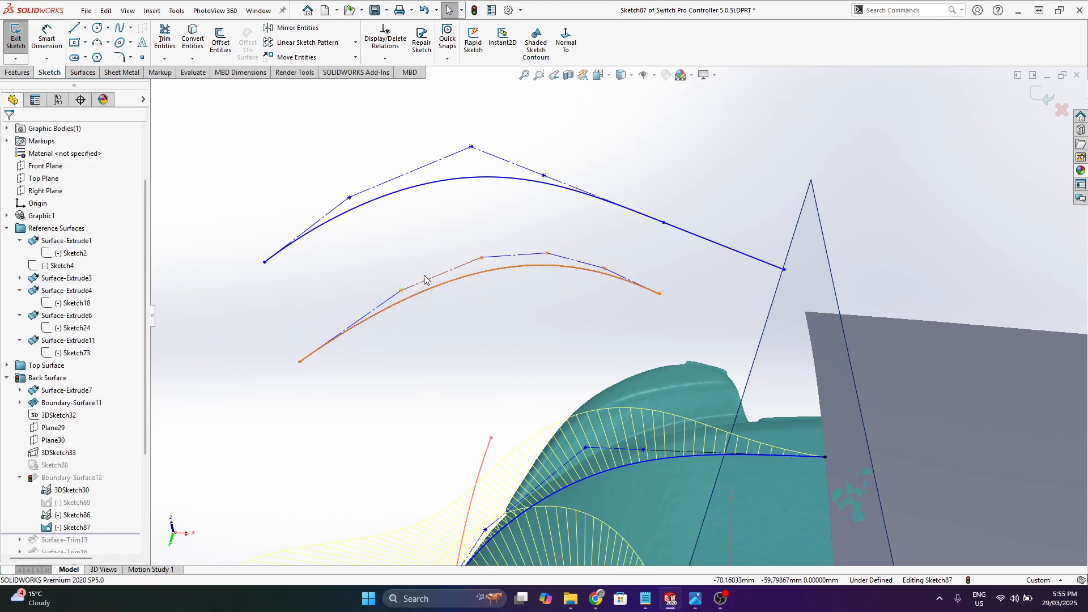
pyautogui.moveTo(402, 291); pyautogui.dragTo(359, 308)
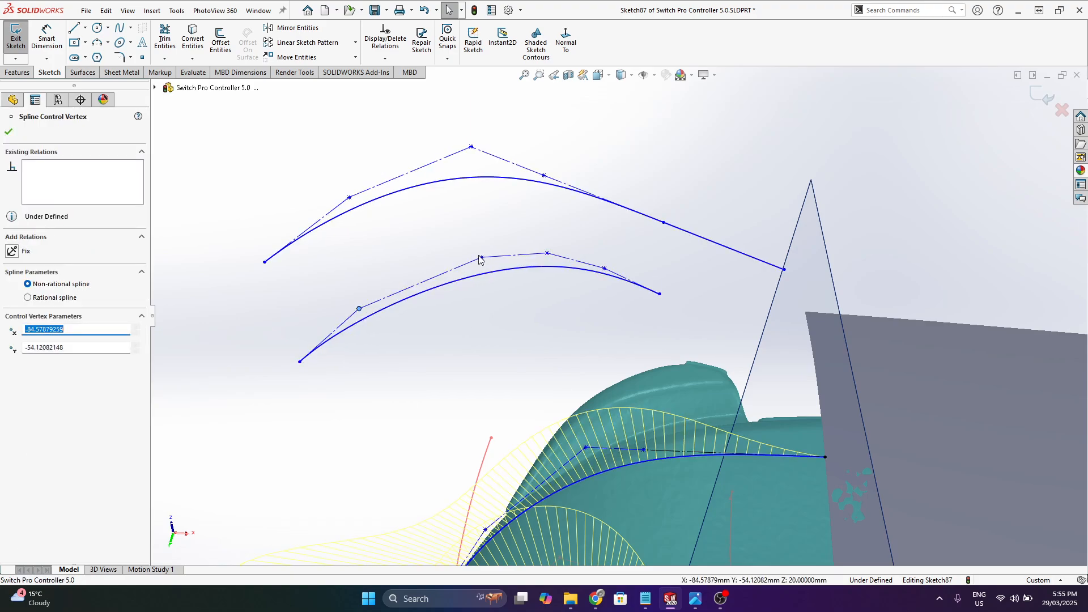
pyautogui.moveTo(479, 261); pyautogui.dragTo(403, 268)
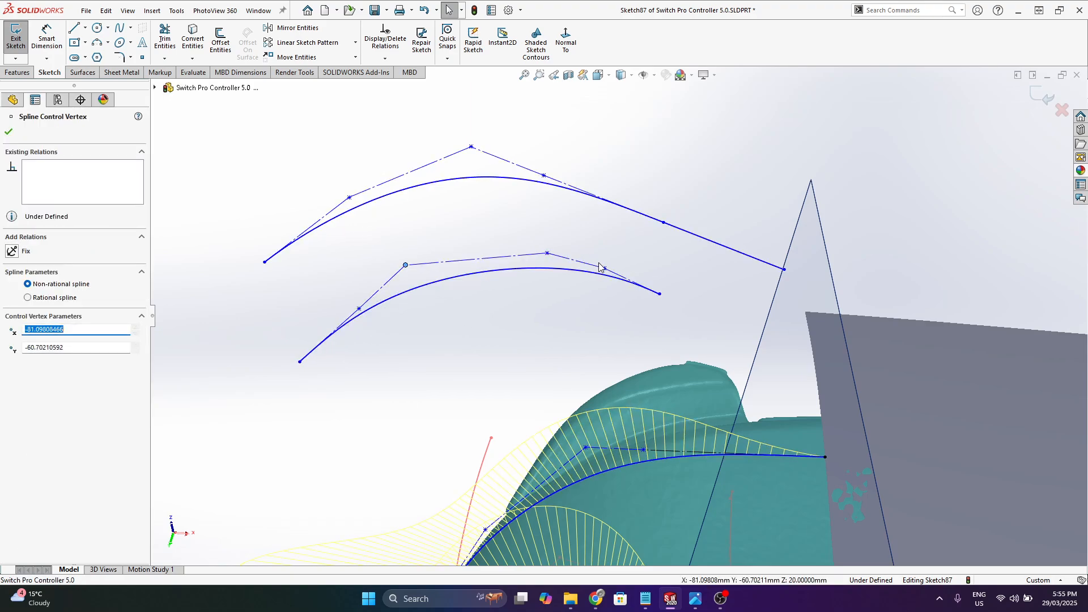
pyautogui.click(602, 267)
pyautogui.moveTo(602, 268); pyautogui.dragTo(537, 241)
# - Delete both demonstration style splines and the attached line from the sketch
pyautogui.click(485, 267)
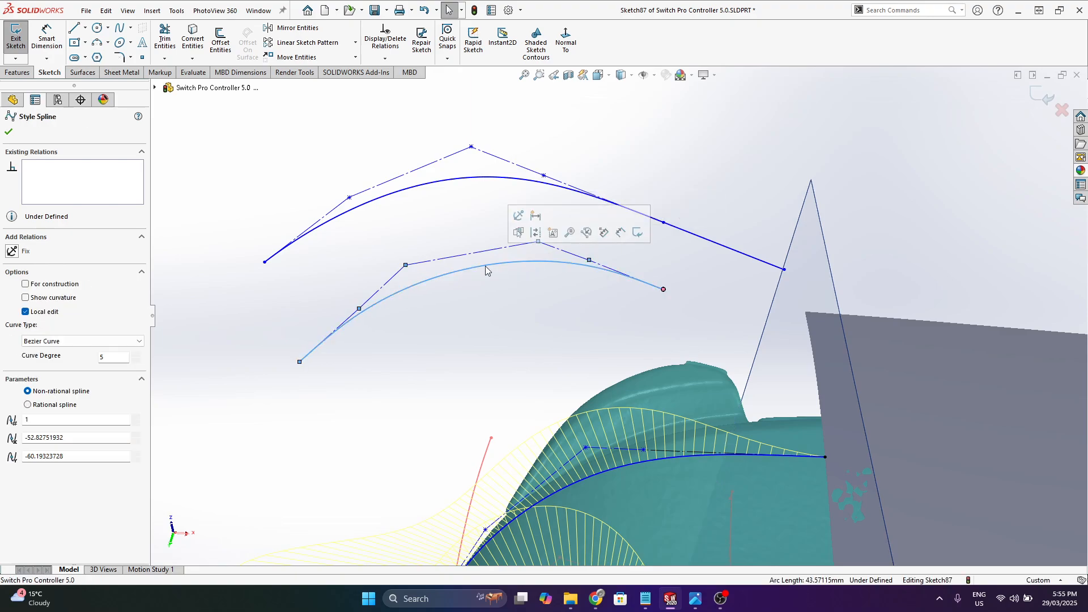
pyautogui.press('Delete')
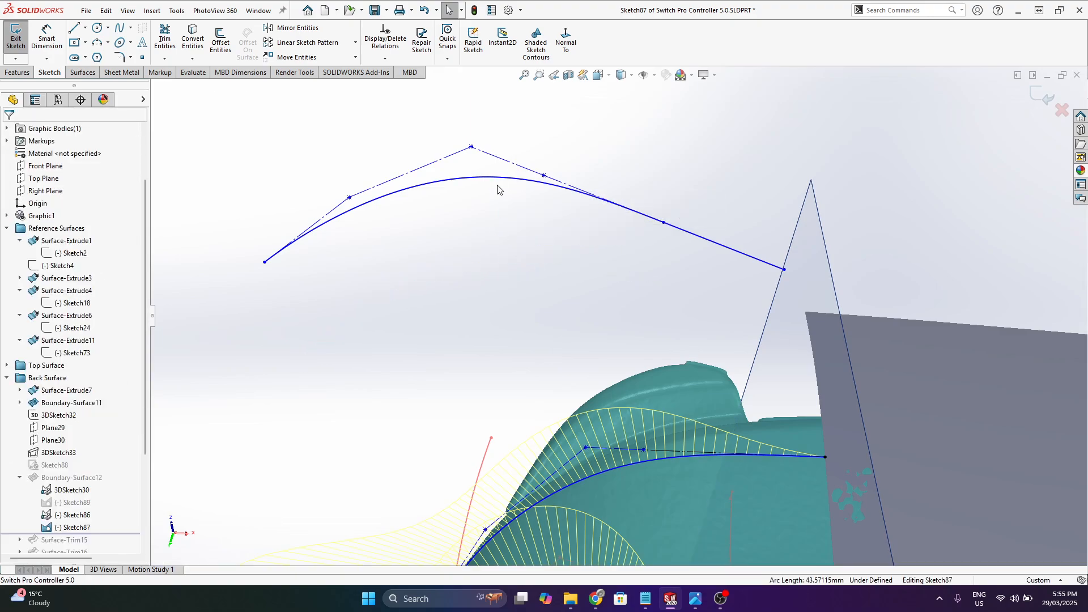
pyautogui.click(503, 179)
pyautogui.press('Delete')
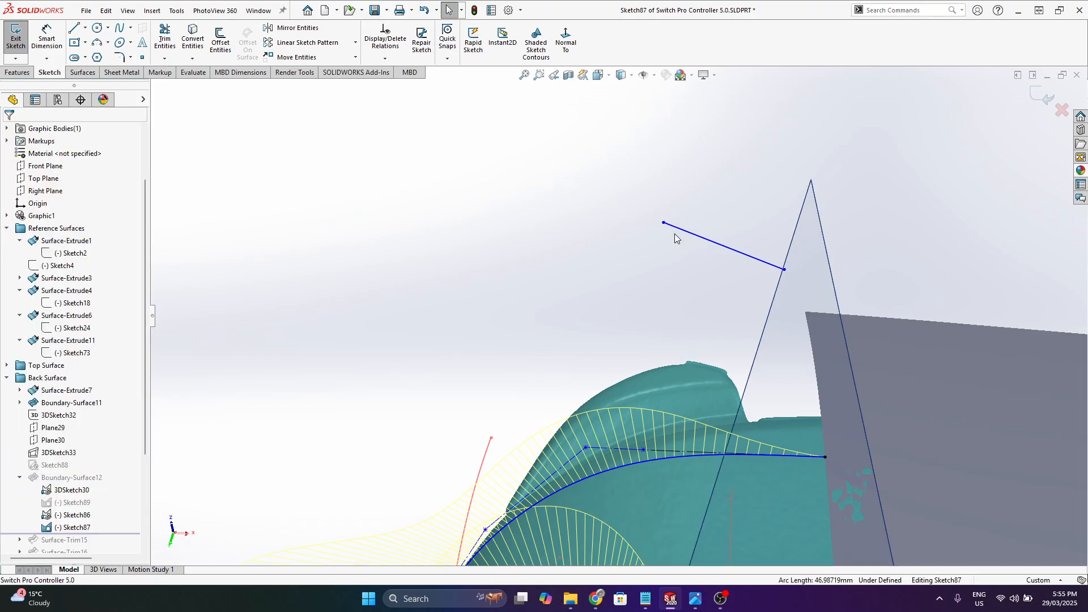
# - Examine from several angles how the profile curves and their curvature combs meet at the outer boundary curve around the controller grip
pyautogui.scroll(5, 573, 242)
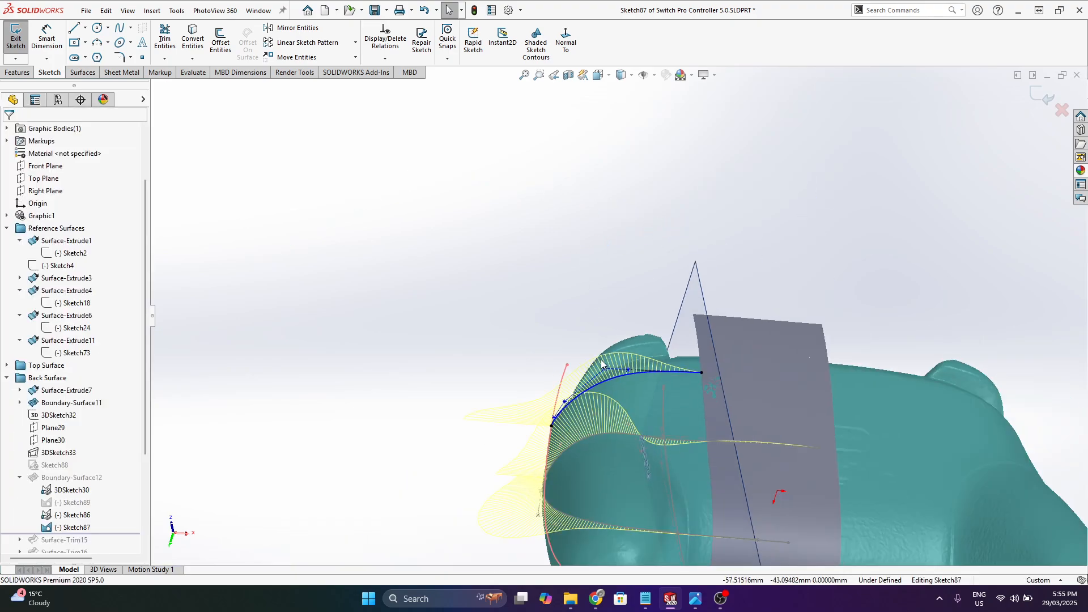
pyautogui.moveTo(623, 388)
pyautogui.mouseDown(button='middle')
pyautogui.moveTo(593, 301)
pyautogui.moveTo(621, 310)
pyautogui.moveTo(627, 295)
pyautogui.moveTo(715, 290)
pyautogui.mouseUp(button='middle')
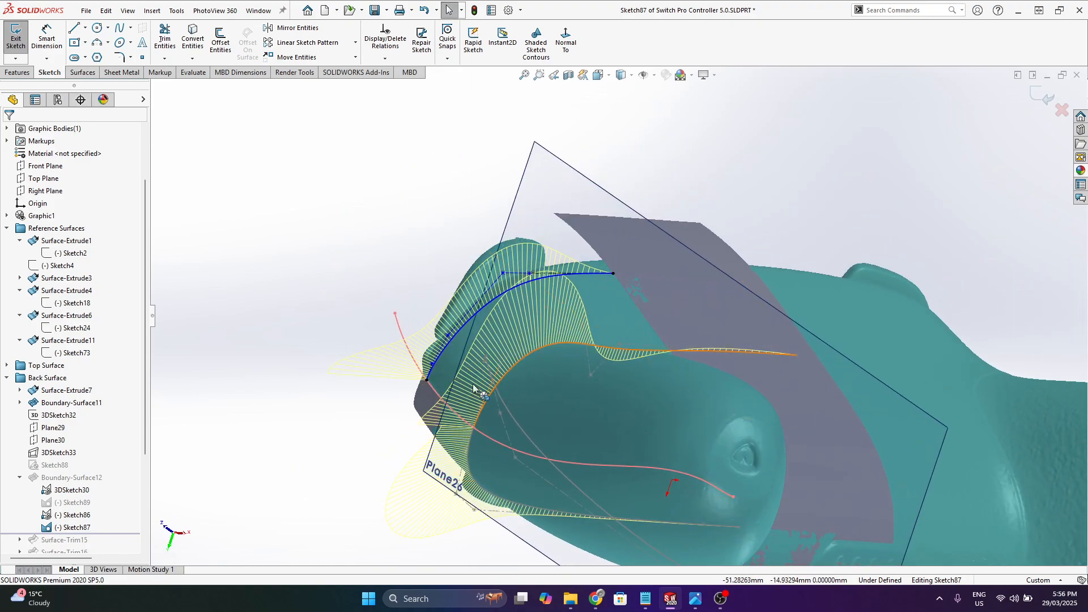
pyautogui.scroll(-3, 377, 328)
pyautogui.scroll(-4, 430, 346)
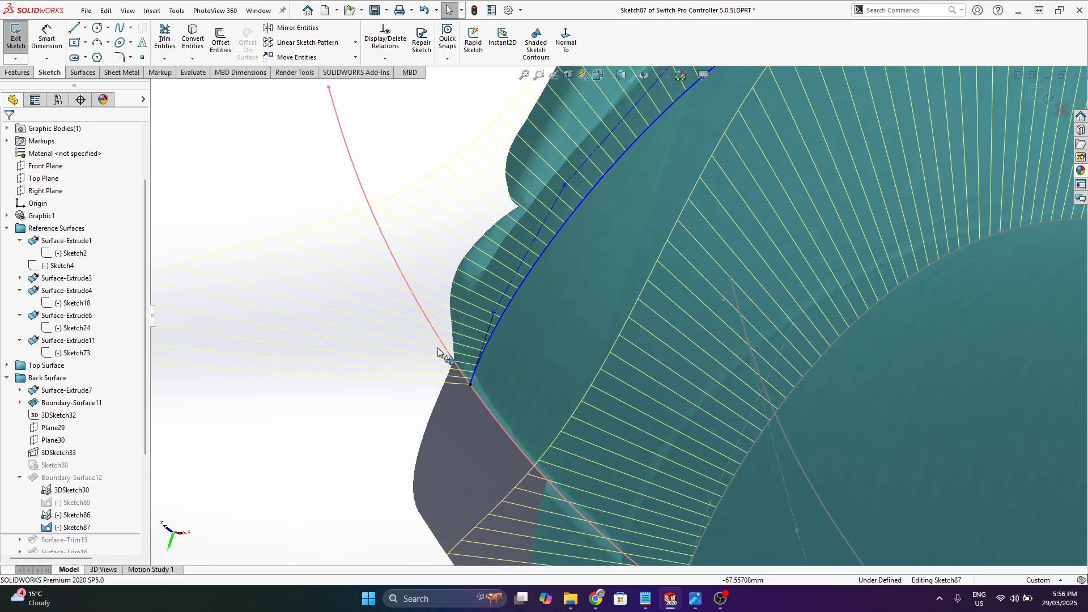
pyautogui.click(420, 308)
pyautogui.scroll(3, 436, 363)
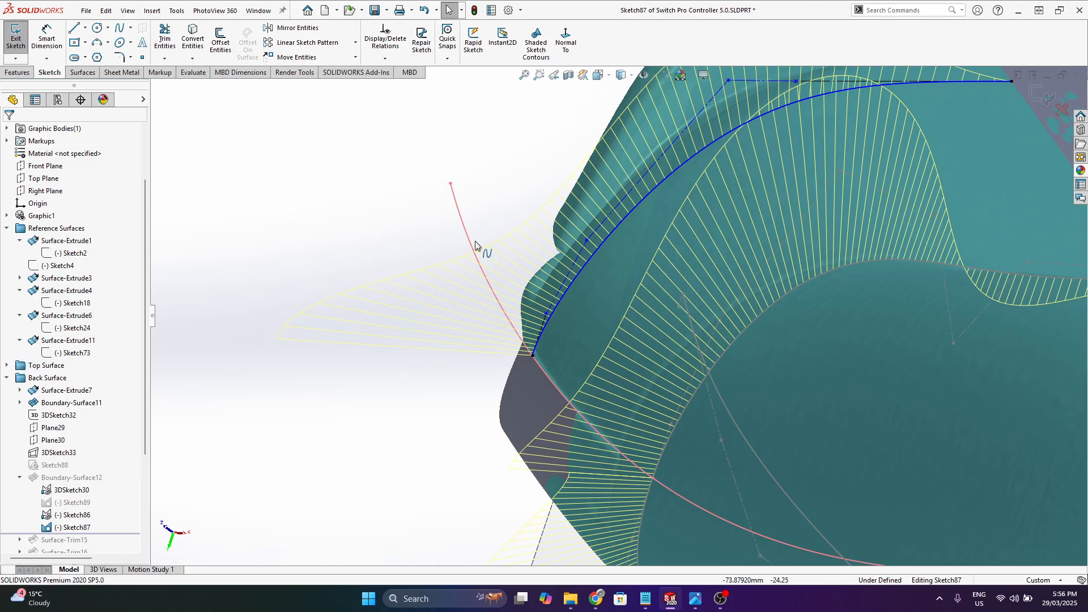
pyautogui.moveTo(540, 356)
pyautogui.mouseDown(button='middle')
pyautogui.moveTo(510, 315)
pyautogui.moveTo(530, 257)
pyautogui.moveTo(542, 331)
pyautogui.moveTo(468, 279)
pyautogui.moveTo(467, 214)
pyautogui.moveTo(447, 257)
pyautogui.moveTo(467, 285)
pyautogui.moveTo(432, 257)
pyautogui.mouseUp(button='middle')
pyautogui.click(545, 324)
pyautogui.scroll(3, 546, 355)
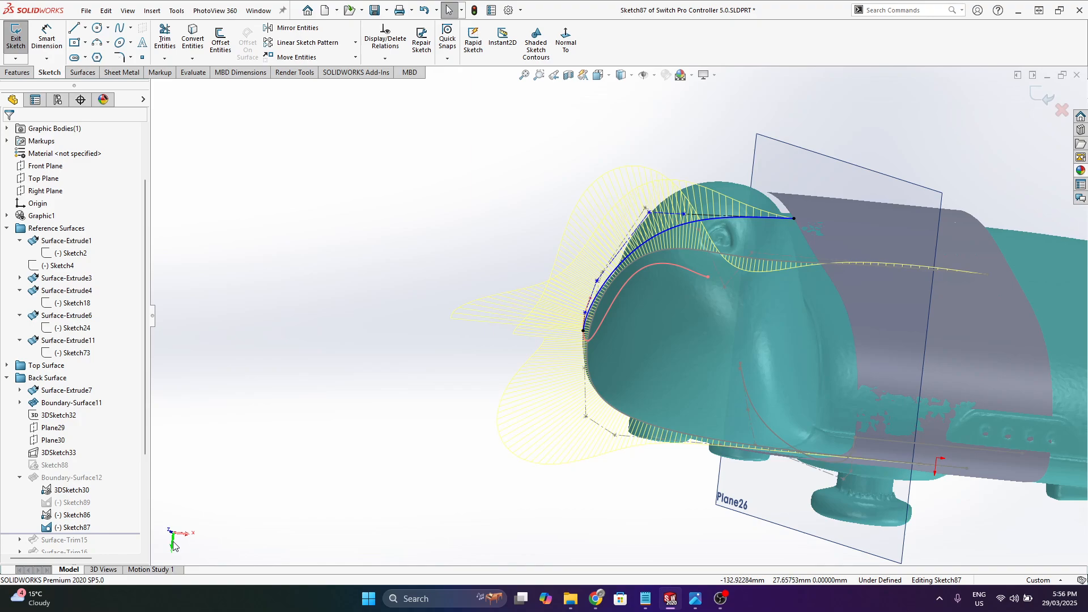
pyautogui.scroll(2, 862, 413)
pyautogui.scroll(-2, 862, 413)
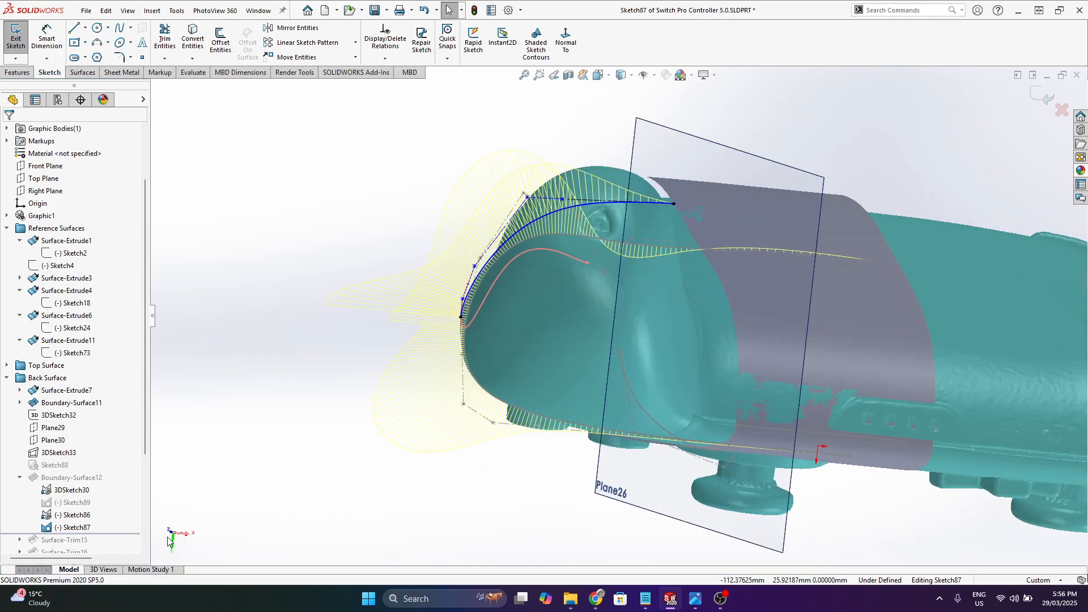
pyautogui.moveTo(177, 548)
pyautogui.mouseDown(button='middle')
pyautogui.moveTo(192, 549)
pyautogui.moveTo(171, 536)
pyautogui.mouseUp(button='middle')
pyautogui.scroll(2, 495, 349)
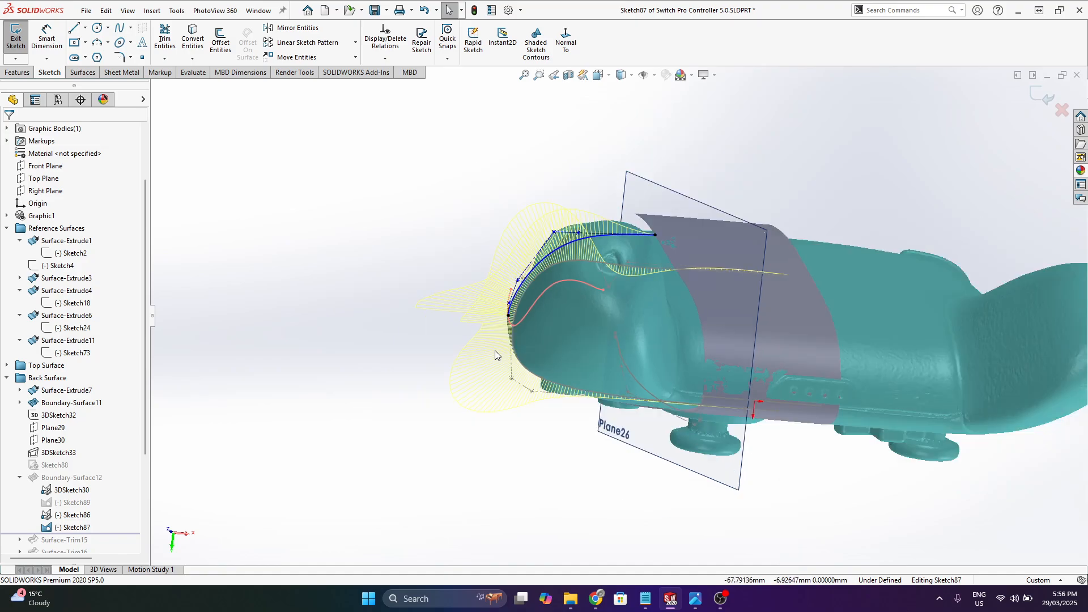
pyautogui.scroll(-1, 522, 299)
pyautogui.scroll(-1, 523, 305)
pyautogui.moveTo(505, 311); pyautogui.dragTo(530, 319, button='middle')
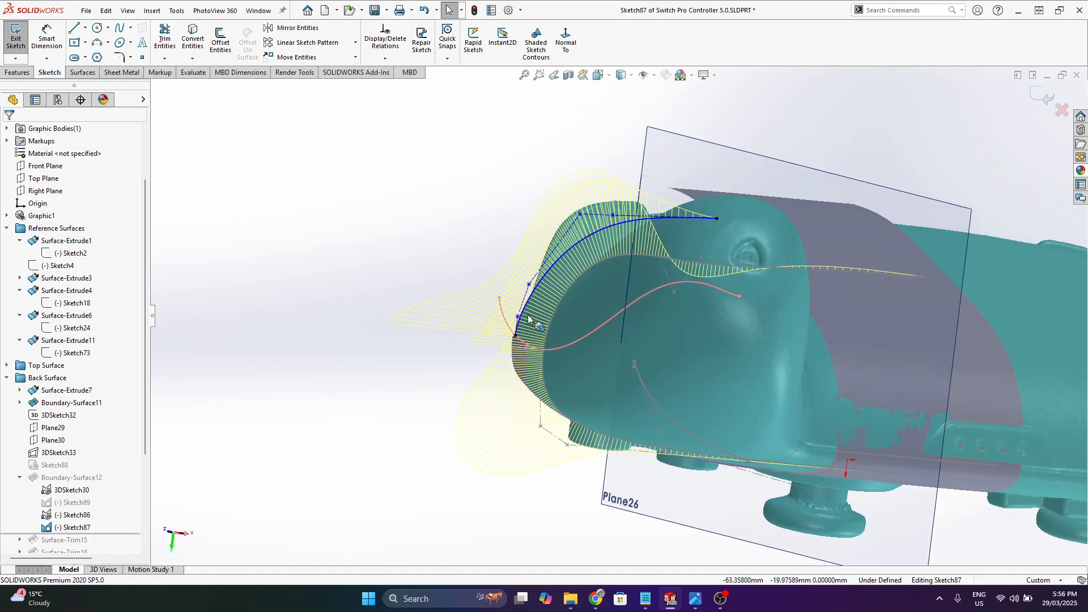
# - Inspect the Sketch87 style spline and the relation on its control polygon segment at the outer boundary curve, and clear the selection
pyautogui.scroll(-5, 543, 334)
pyautogui.click(534, 326)
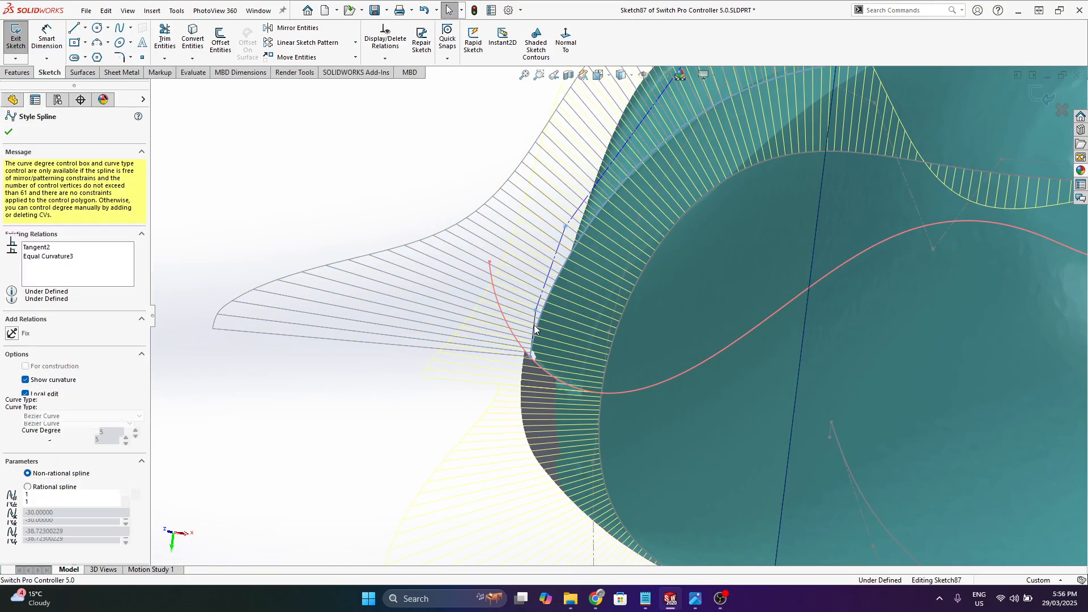
pyautogui.scroll(-4, 548, 322)
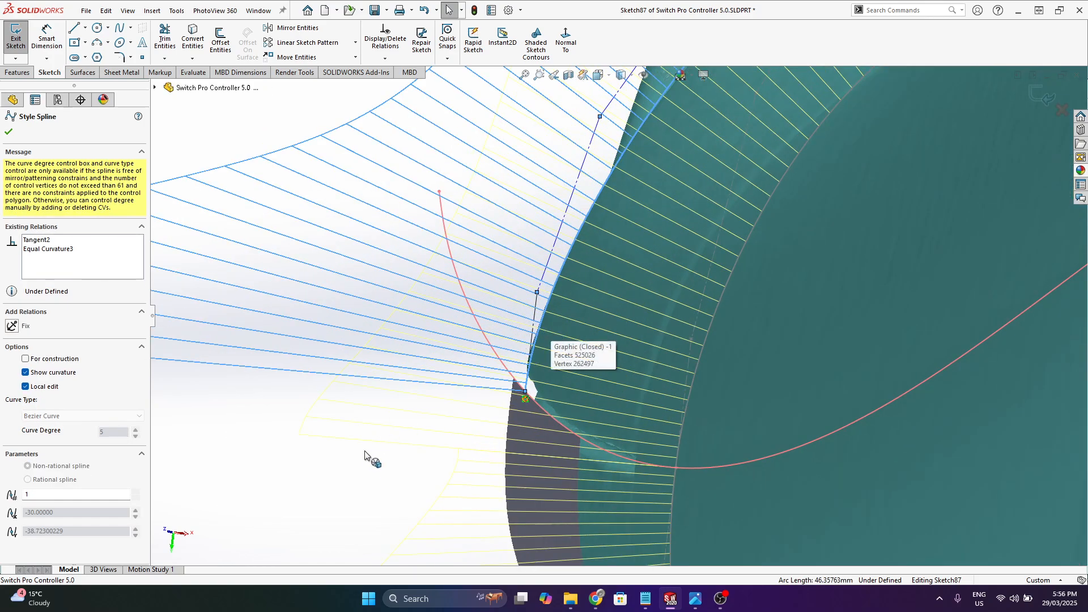
pyautogui.click(366, 452)
pyautogui.click(536, 317)
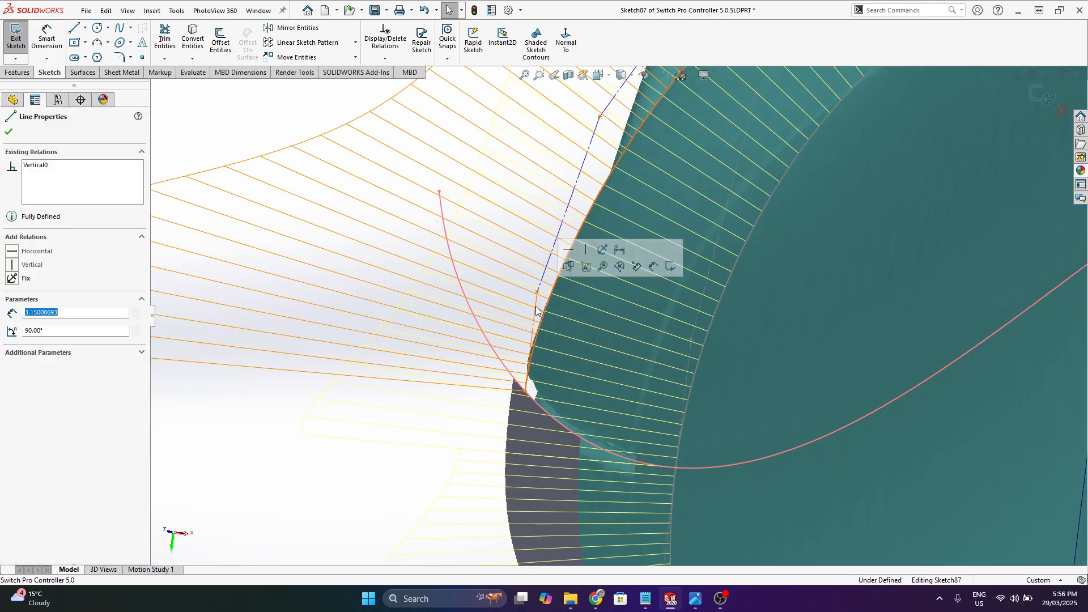
pyautogui.scroll(6, 440, 326)
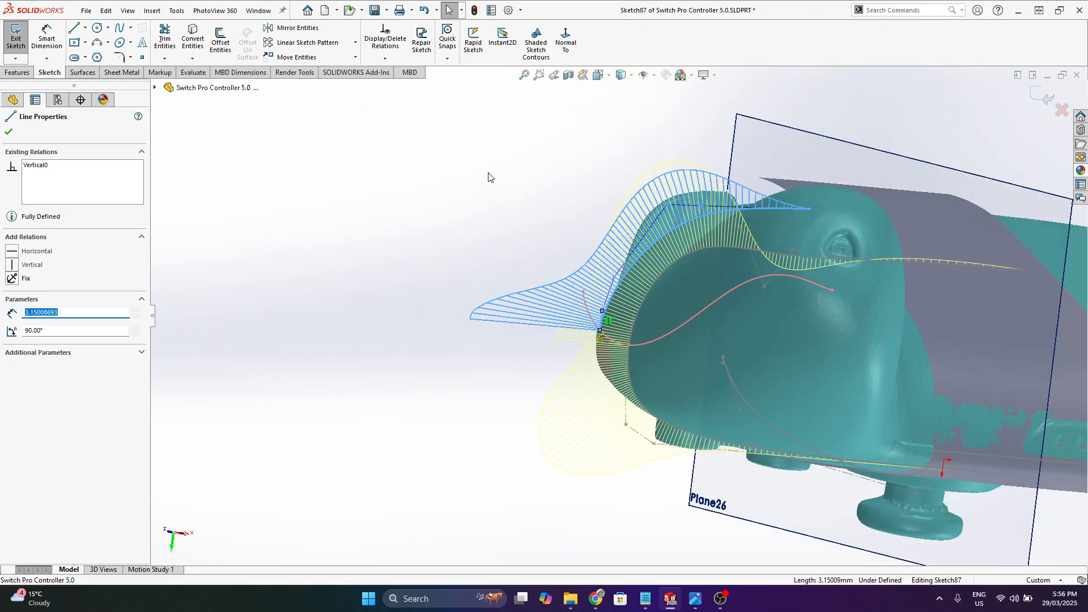
pyautogui.press('Escape')
# - Inspect the control polygon segment at the profile spline's inner end and the spline's relations to the adjoining back surface
pyautogui.scroll(-5, 587, 432)
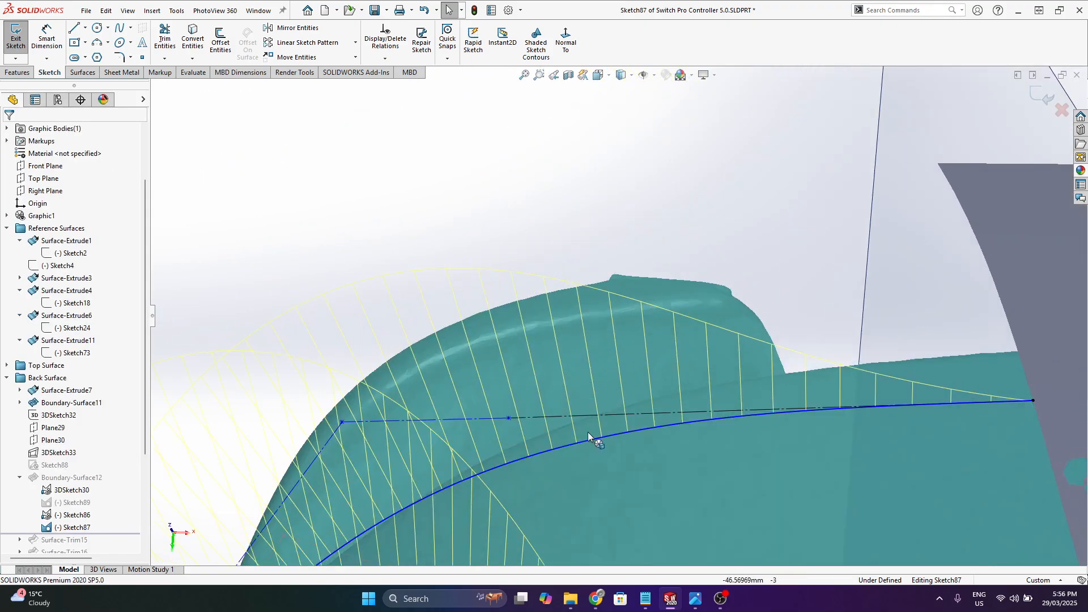
pyautogui.click(553, 416)
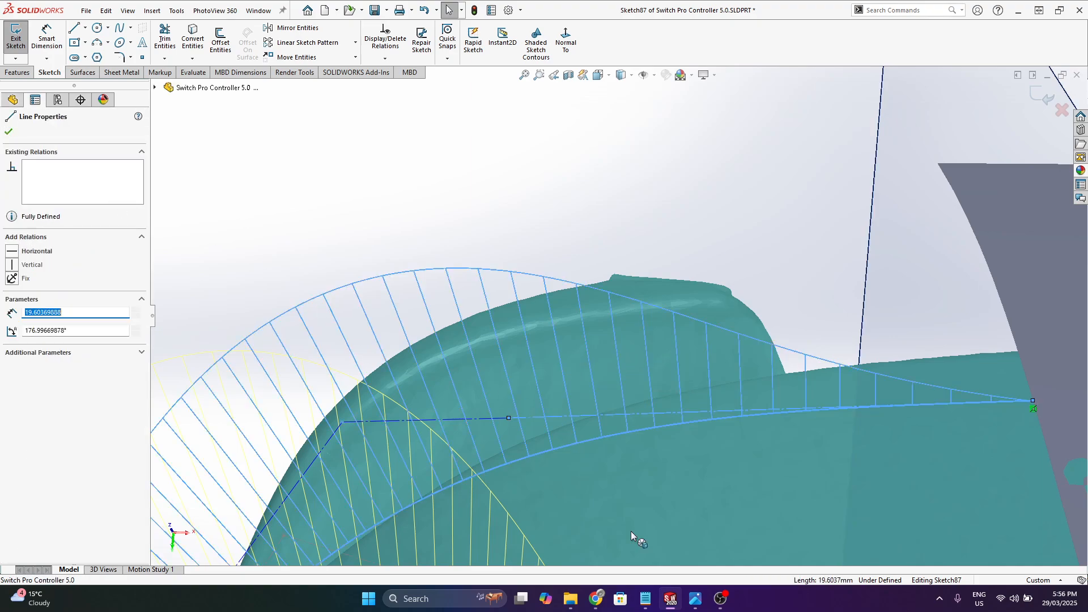
pyautogui.click(560, 451)
pyautogui.scroll(5, 725, 324)
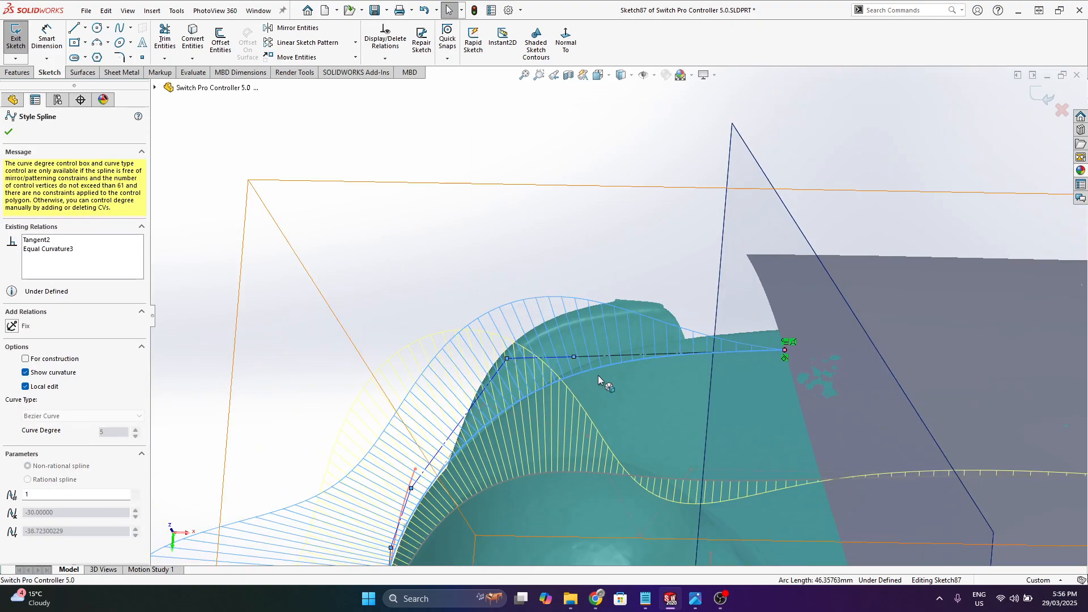
pyautogui.scroll(2, 758, 378)
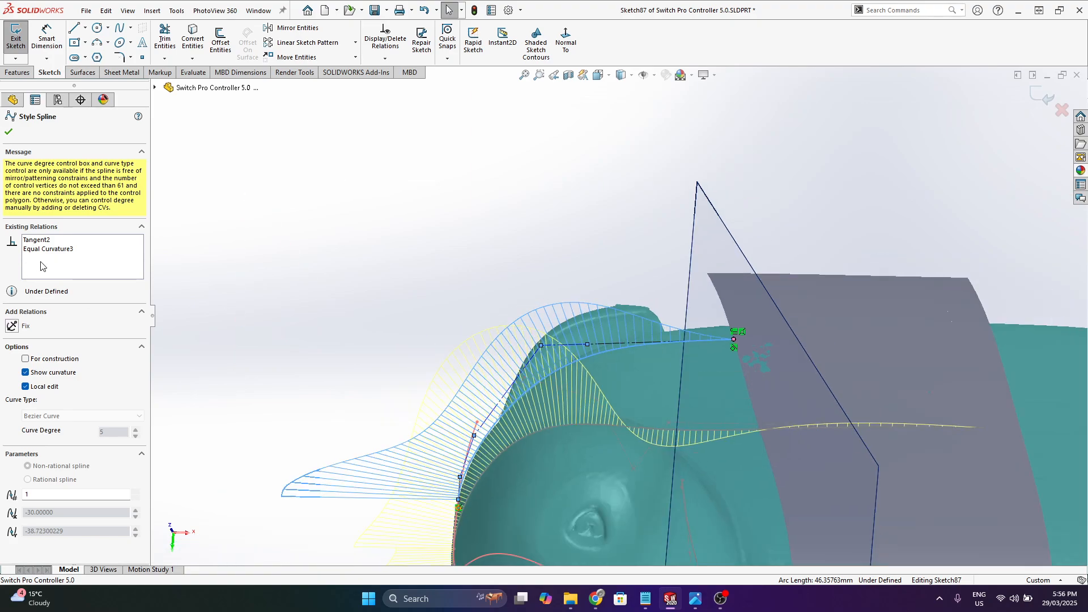
# - Identify the sketches that define Boundary-Surface11, clear the selection and close Sketch87
pyautogui.click(840, 219)
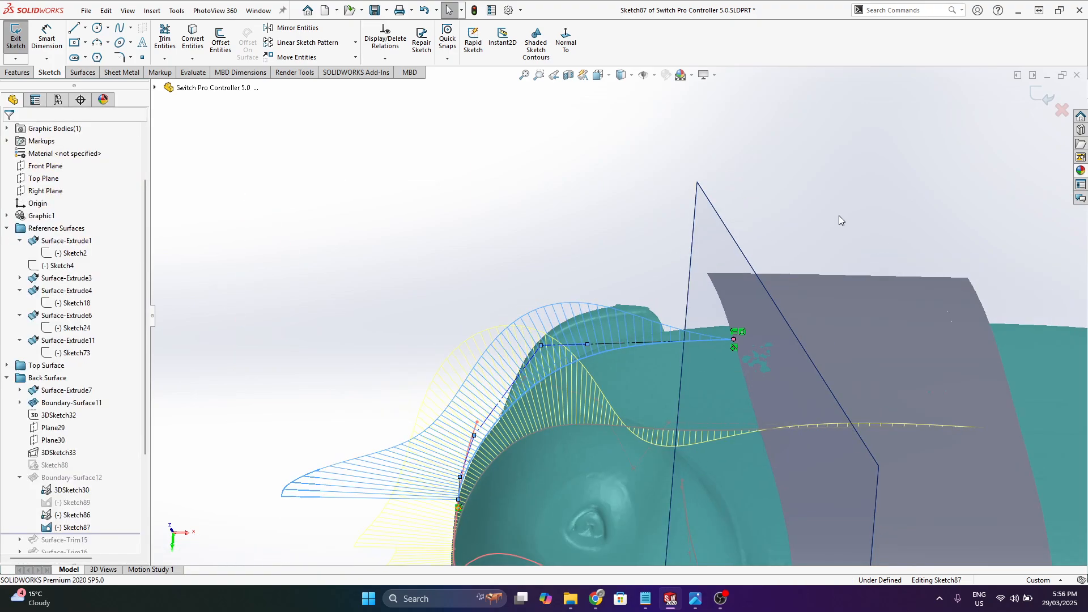
pyautogui.click(855, 333)
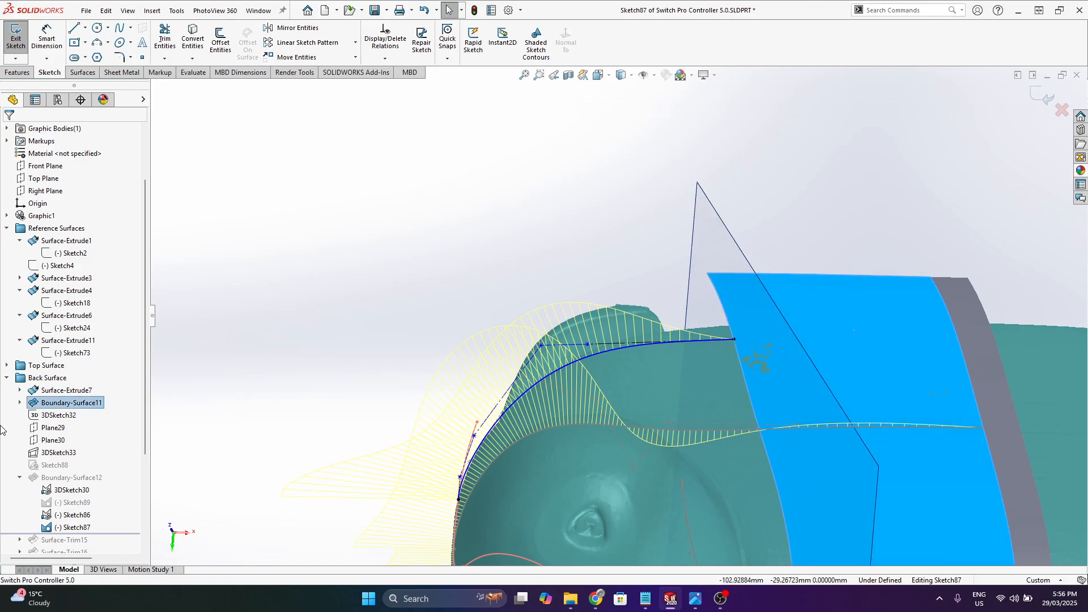
pyautogui.click(20, 403)
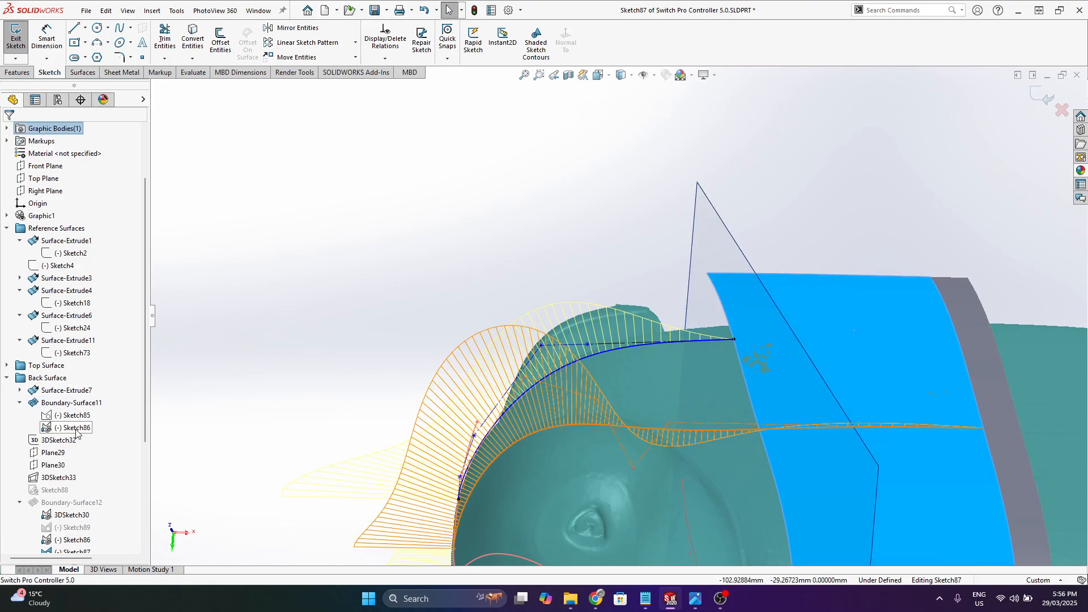
pyautogui.click(499, 212)
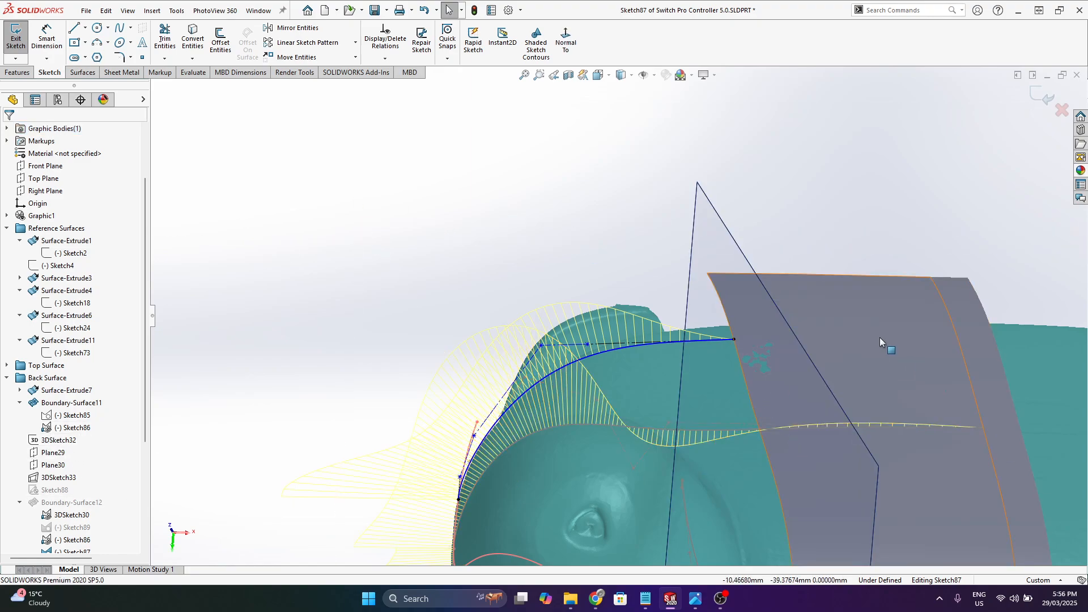
pyautogui.click(15, 40)
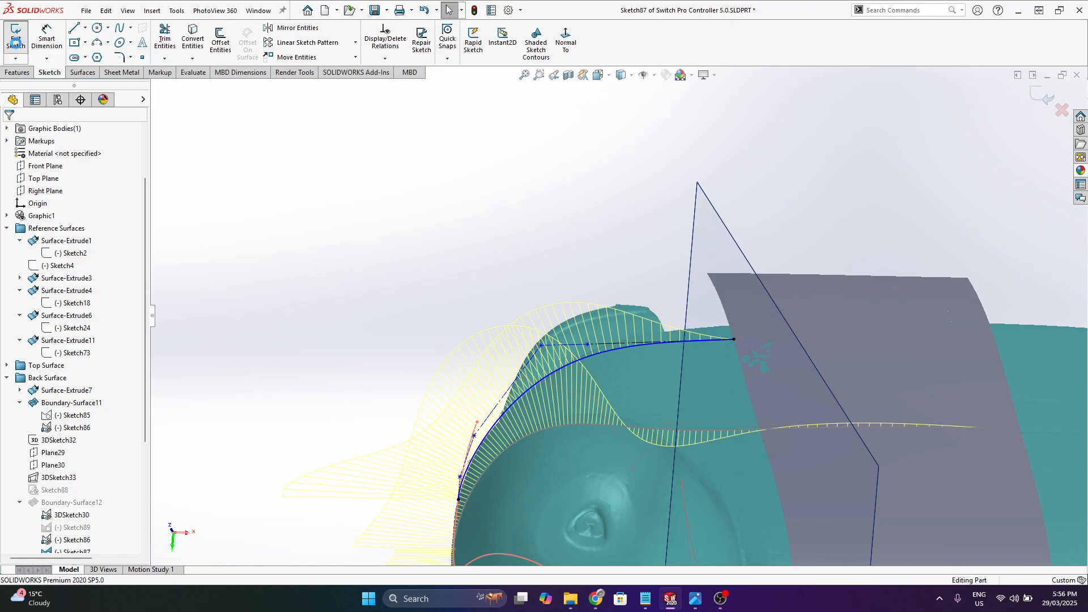
# - Show 3DSketch33 in the Back Surface folder and select its curve on Boundary-Surface11
pyautogui.click(659, 314)
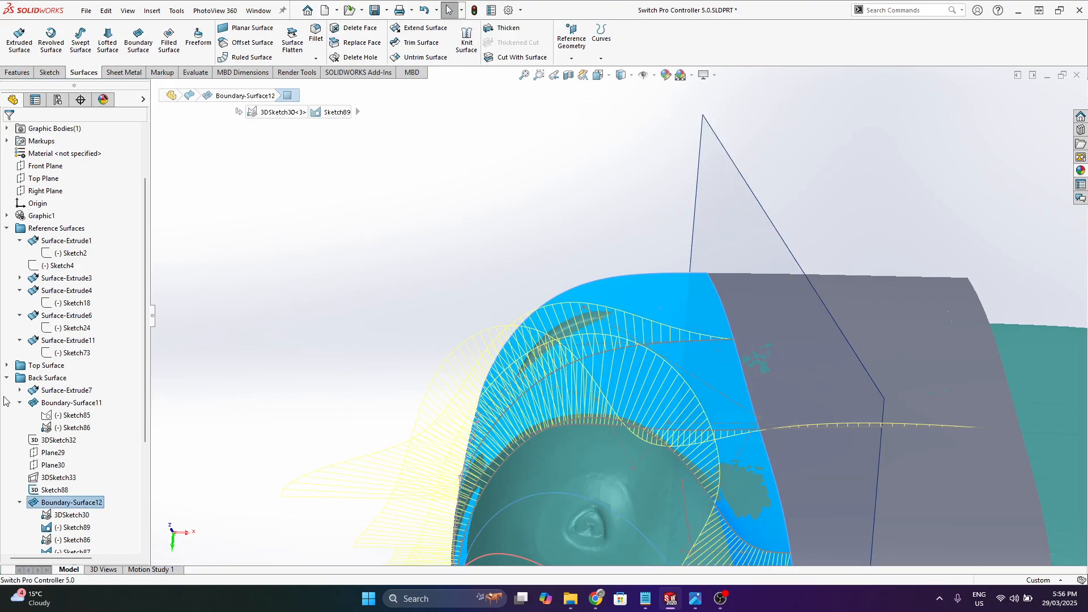
pyautogui.rightClick(50, 442)
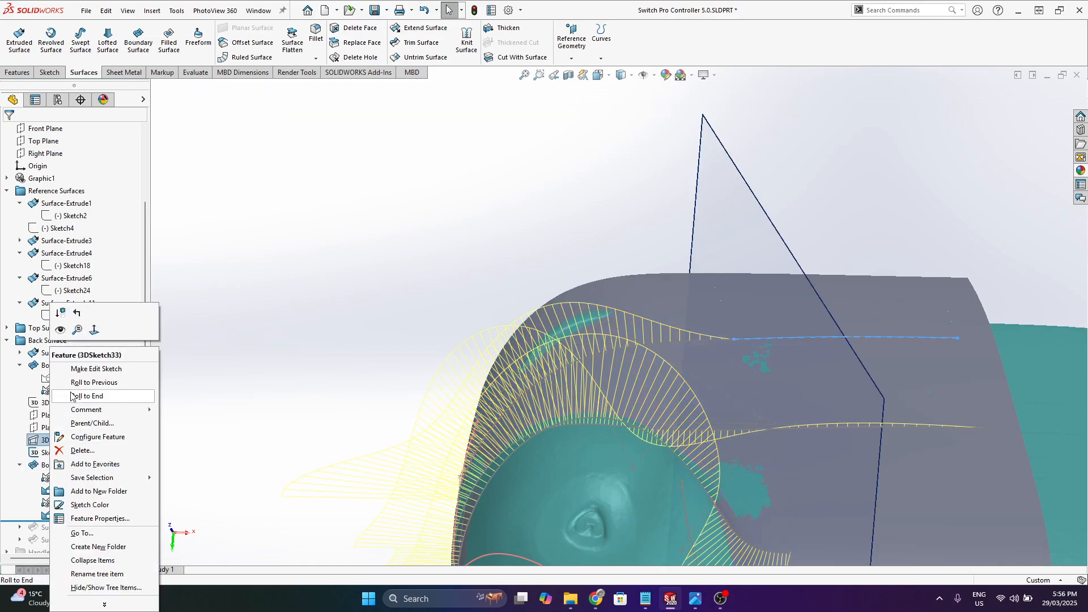
pyautogui.click(61, 329)
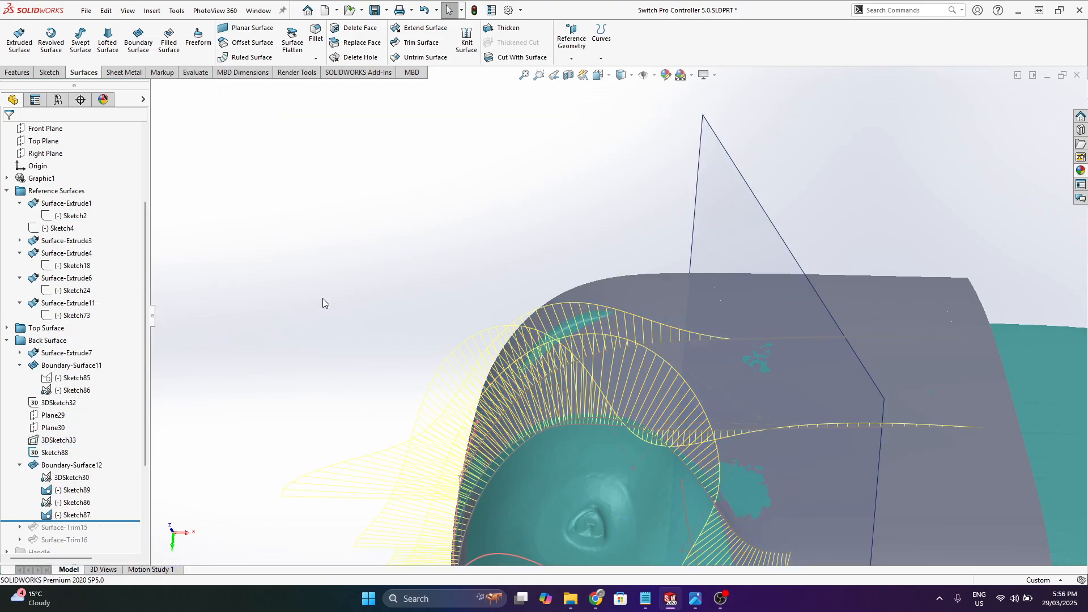
pyautogui.click(767, 339)
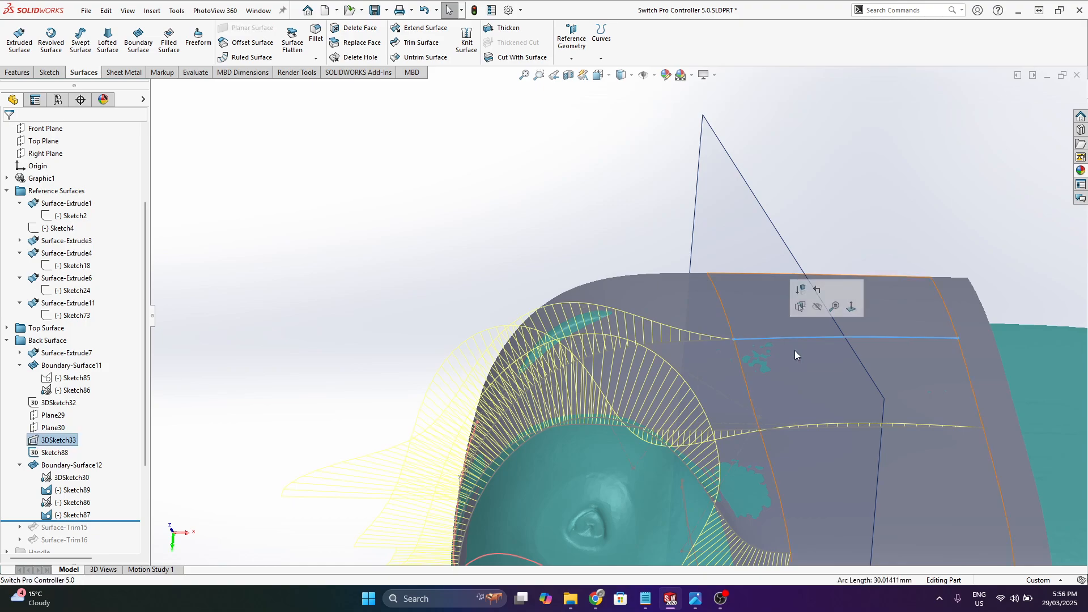
# - Open Sketch87 for editing, pick out the 3DSketch33 curve adjoining its profile spline, and exit the sketch
pyautogui.scroll(-2, 816, 324)
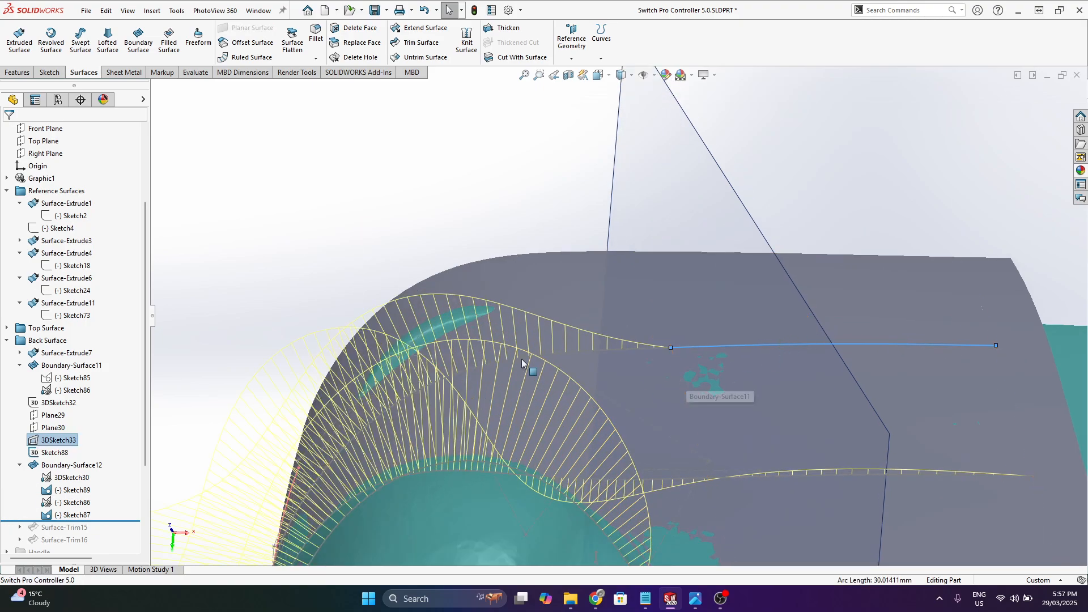
pyautogui.rightClick(573, 354)
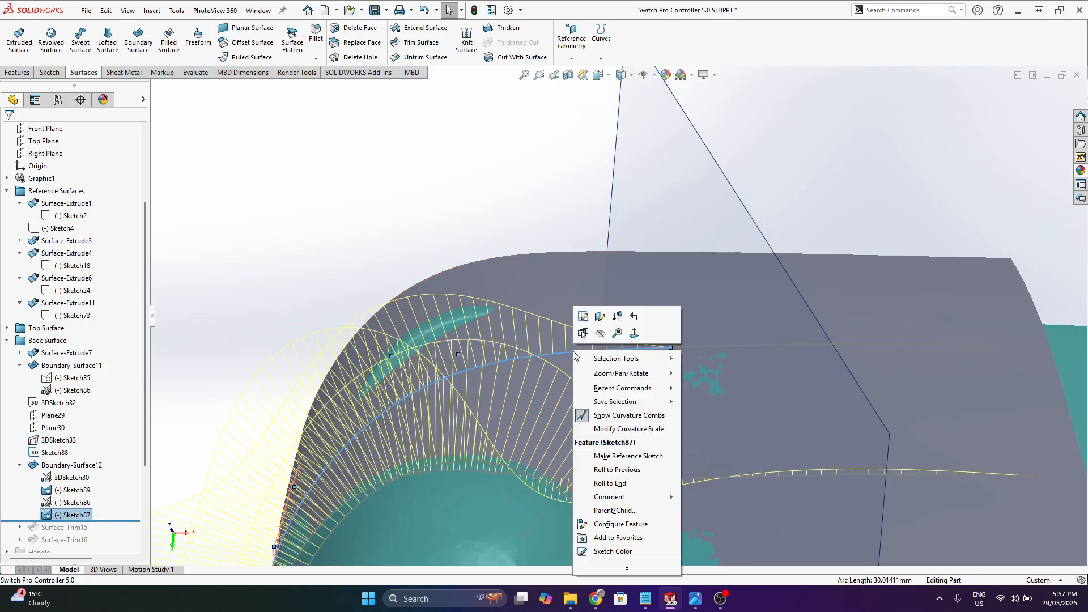
pyautogui.click(583, 316)
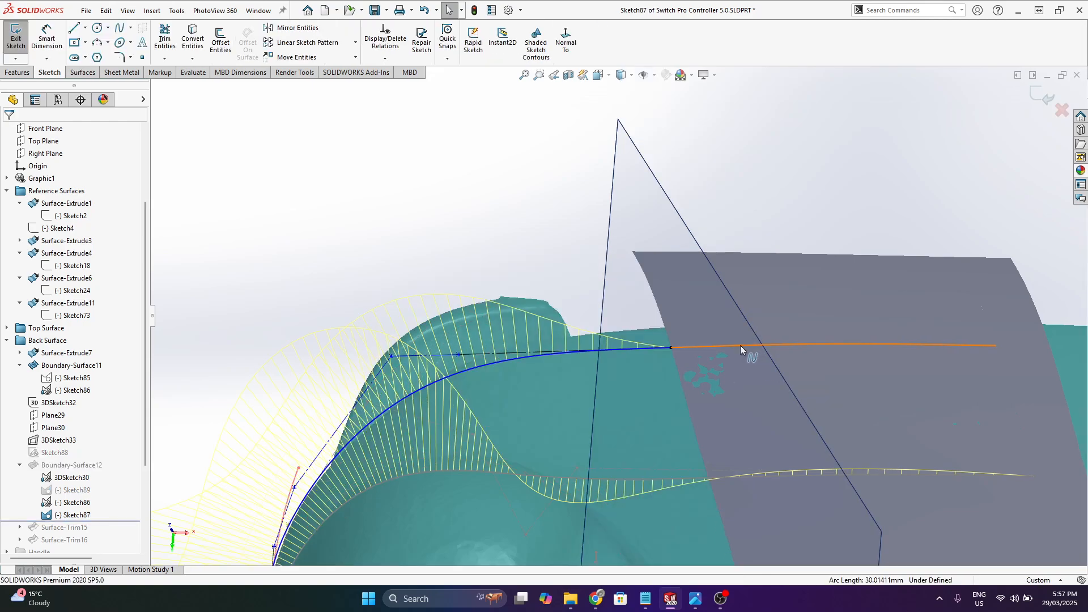
pyautogui.click(741, 349)
pyautogui.moveTo(740, 347); pyautogui.dragTo(863, 368, button='middle')
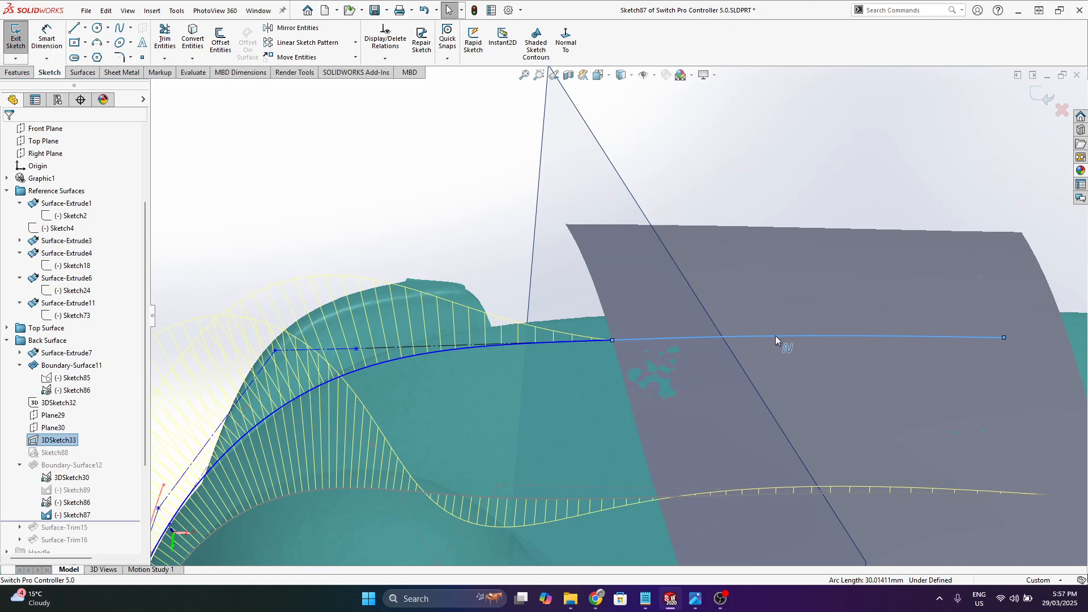
pyautogui.click(15, 41)
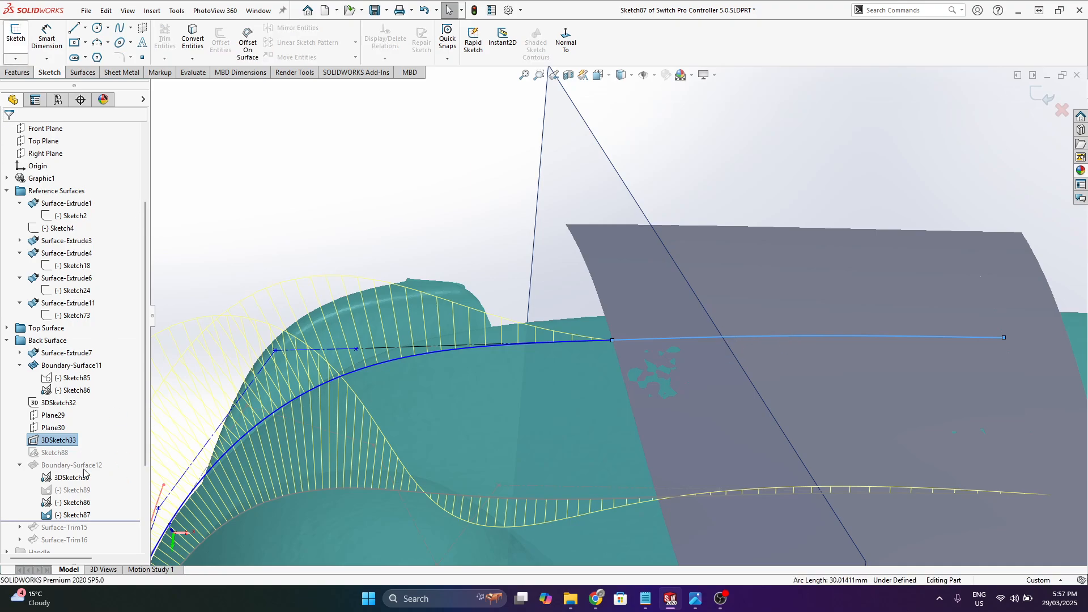
# - Compare 3DSketch33 with profile sketches Sketch86 and Sketch87, and examine its curve on the back surface
pyautogui.click(63, 442)
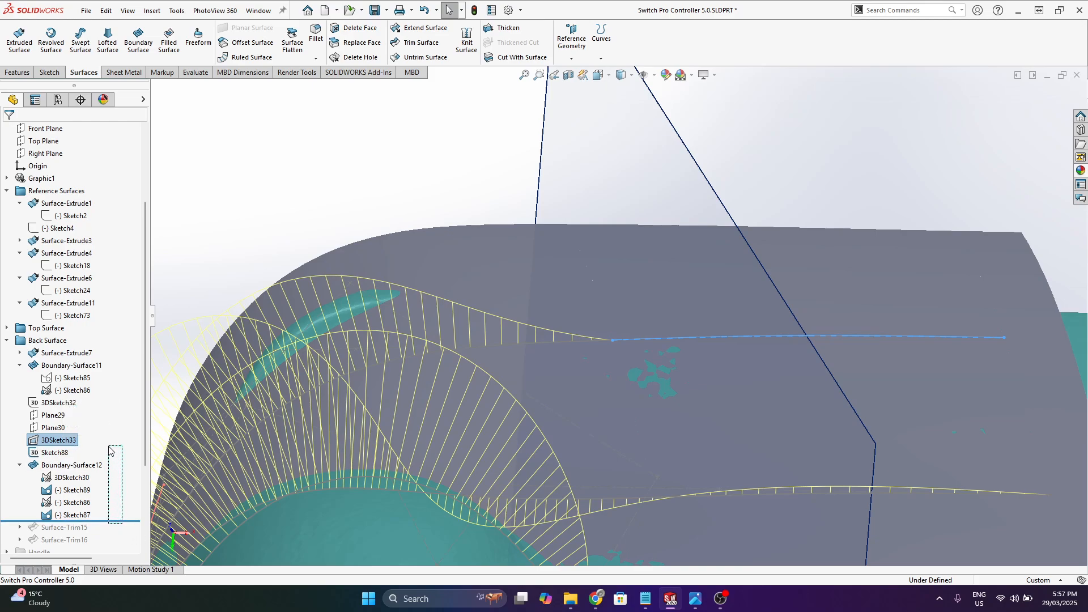
pyautogui.moveTo(109, 446); pyautogui.dragTo(147, 501)
pyautogui.click(305, 179)
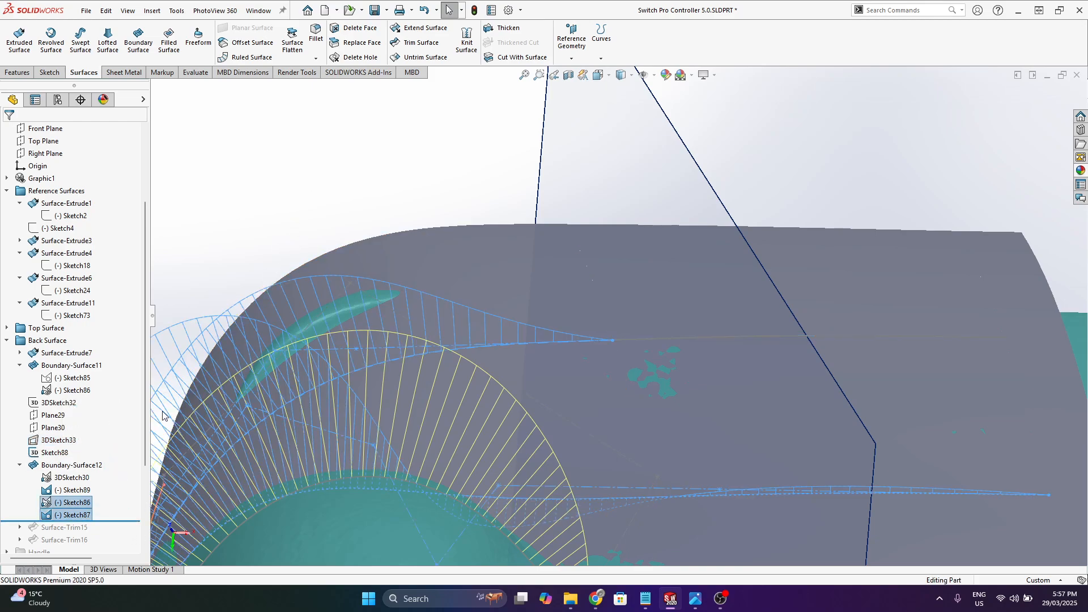
pyautogui.click(751, 337)
pyautogui.press('z')
pyautogui.moveTo(759, 213); pyautogui.dragTo(716, 399, button='middle')
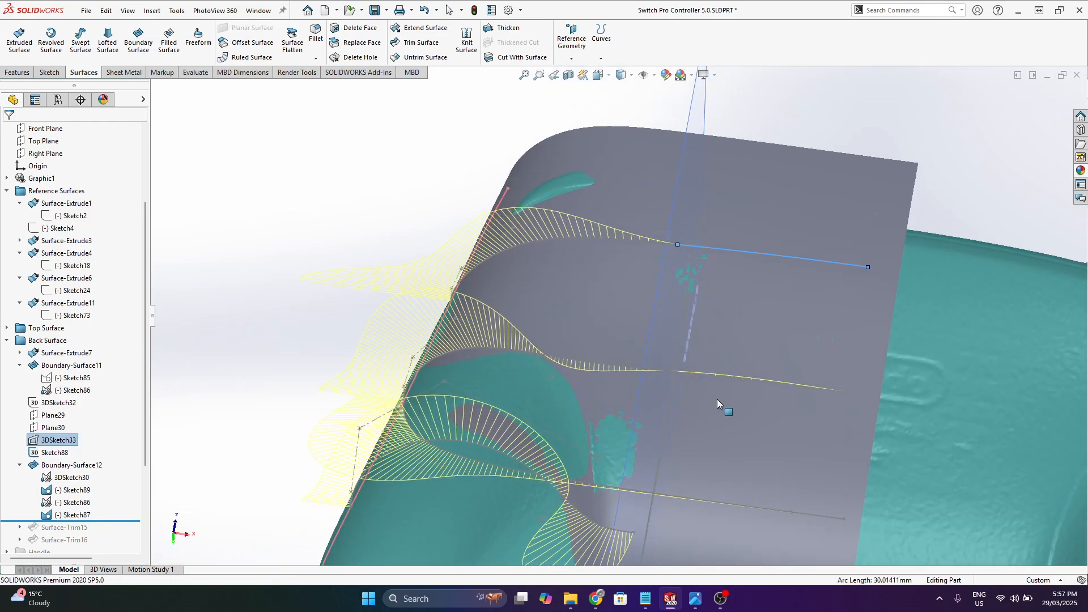
# - Roll the feature history back to just after Plane29, and forward again to just after 3DSketch33
pyautogui.click(53, 415)
pyautogui.moveTo(694, 224); pyautogui.dragTo(363, 349, button='middle')
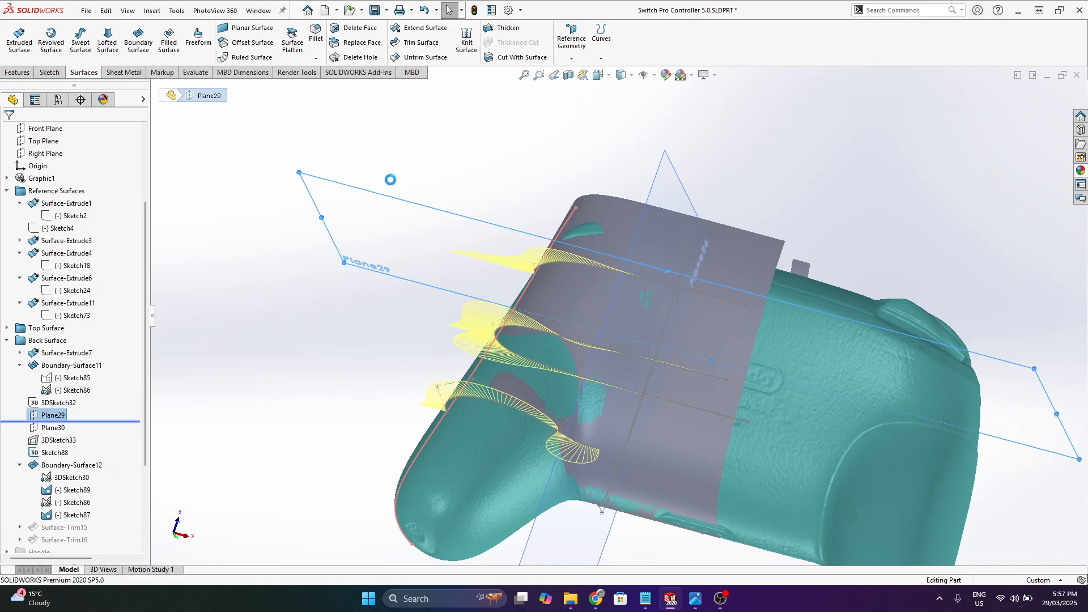
pyautogui.moveTo(636, 268)
pyautogui.mouseDown(button='middle')
pyautogui.moveTo(644, 334)
pyautogui.moveTo(633, 271)
pyautogui.mouseUp(button='middle')
pyautogui.scroll(-2, 643, 274)
pyautogui.moveTo(438, 257); pyautogui.dragTo(725, 300, button='middle')
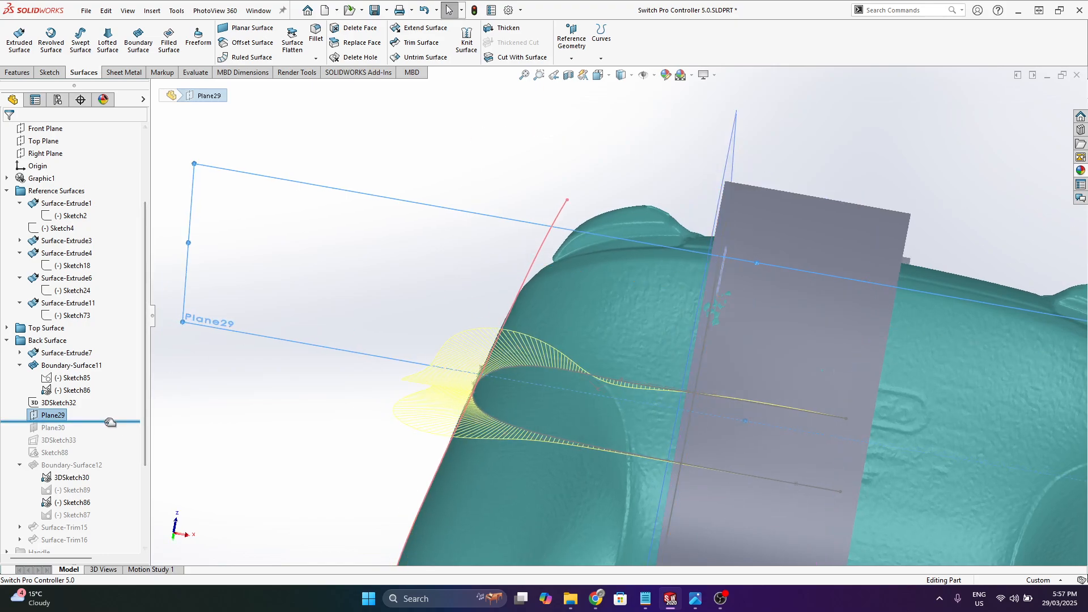
pyautogui.moveTo(109, 421); pyautogui.dragTo(111, 448)
# - Check the commands available for 3DSketch33 and locate the Intersection Curve sketch command
pyautogui.rightClick(57, 441)
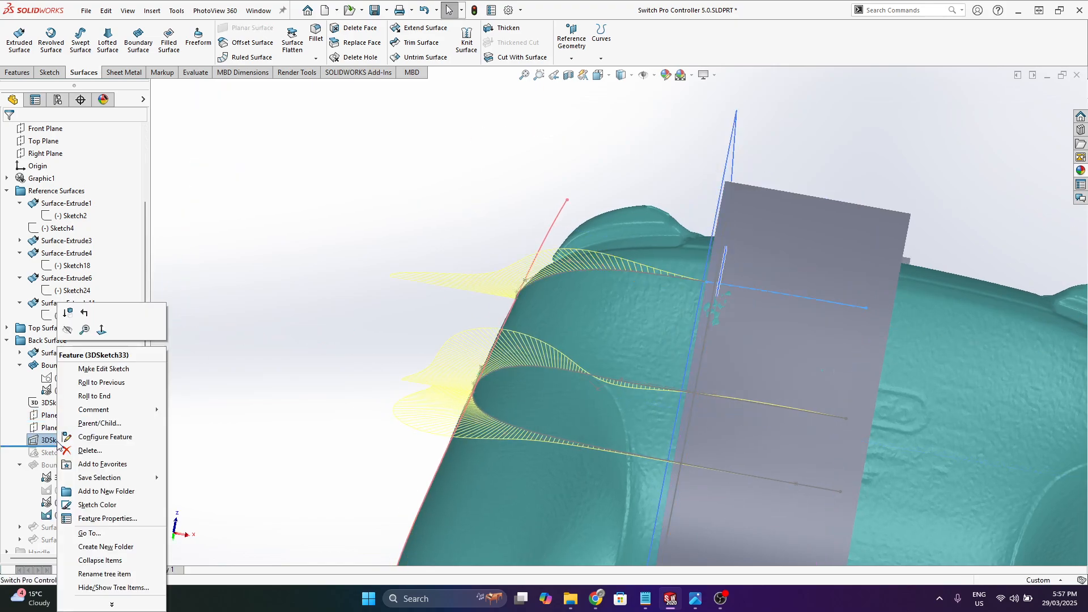
pyautogui.click(444, 268)
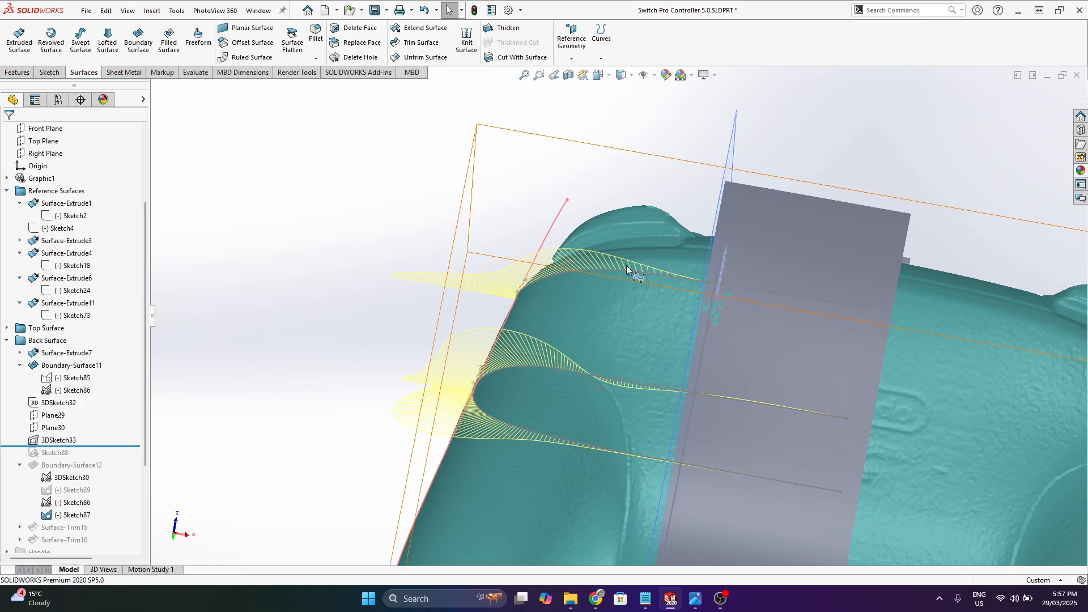
pyautogui.rightClick(60, 441)
pyautogui.click(283, 116)
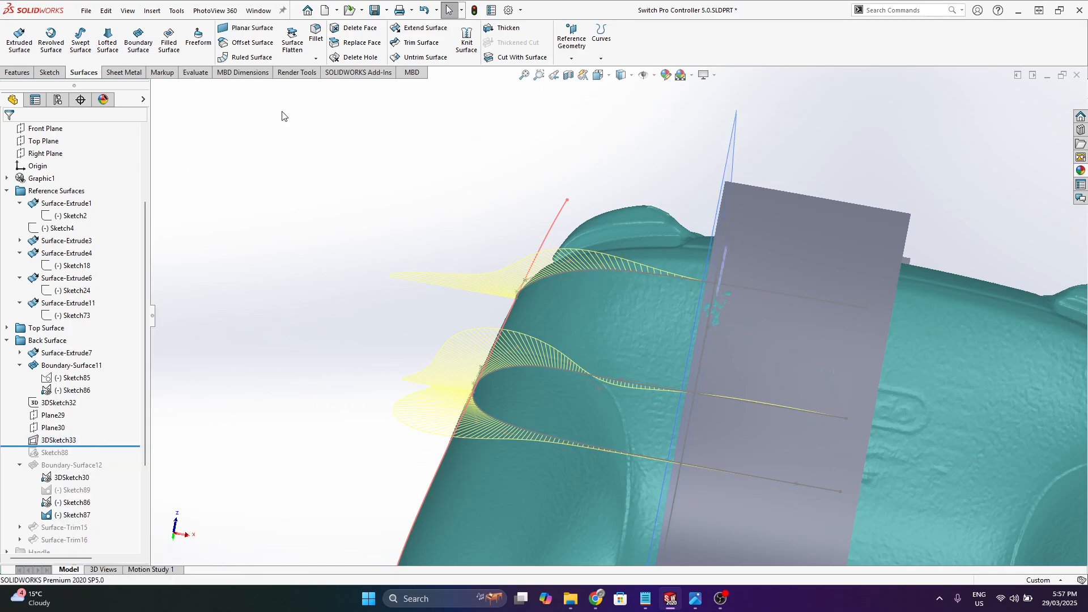
pyautogui.click(56, 74)
pyautogui.click(192, 59)
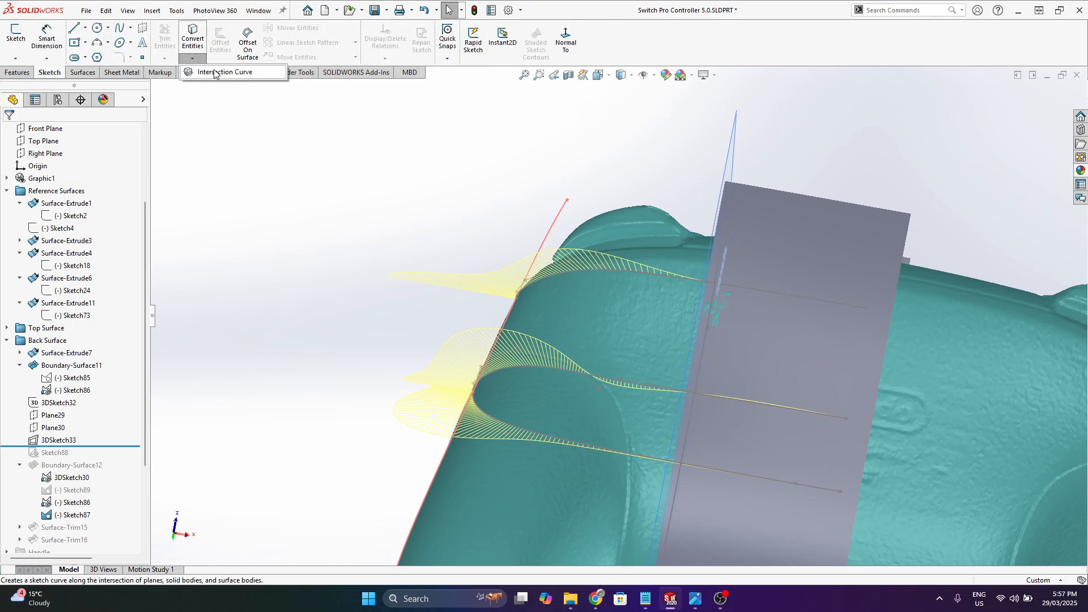
# - Highlight Plane29 and Boundary-Surface11 in turn as the plane and surface that cross each other
pyautogui.click(464, 233)
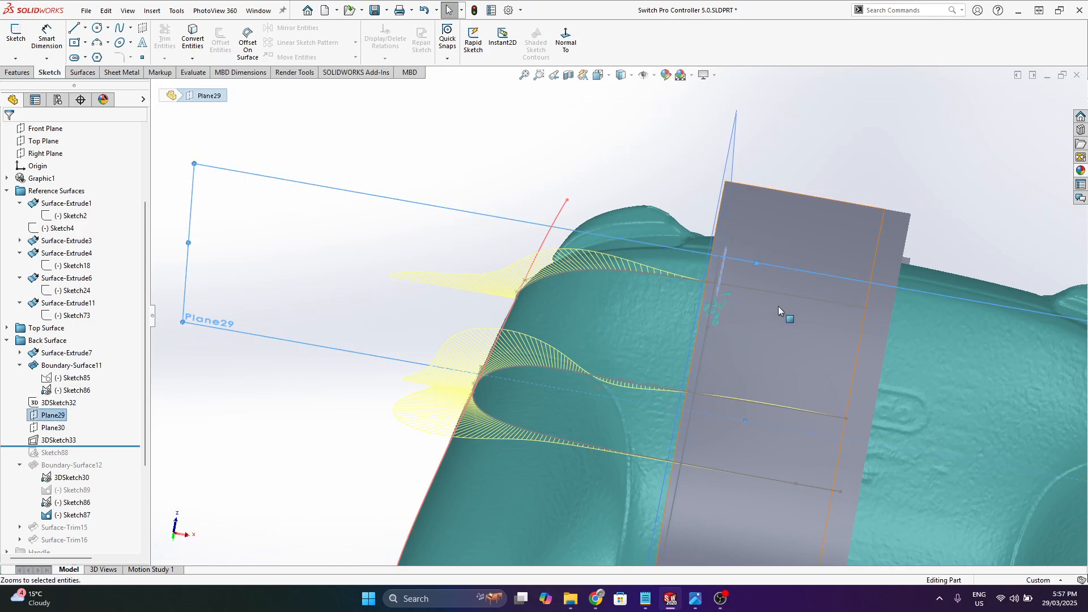
pyautogui.click(792, 231)
pyautogui.moveTo(792, 232); pyautogui.dragTo(775, 340, button='middle')
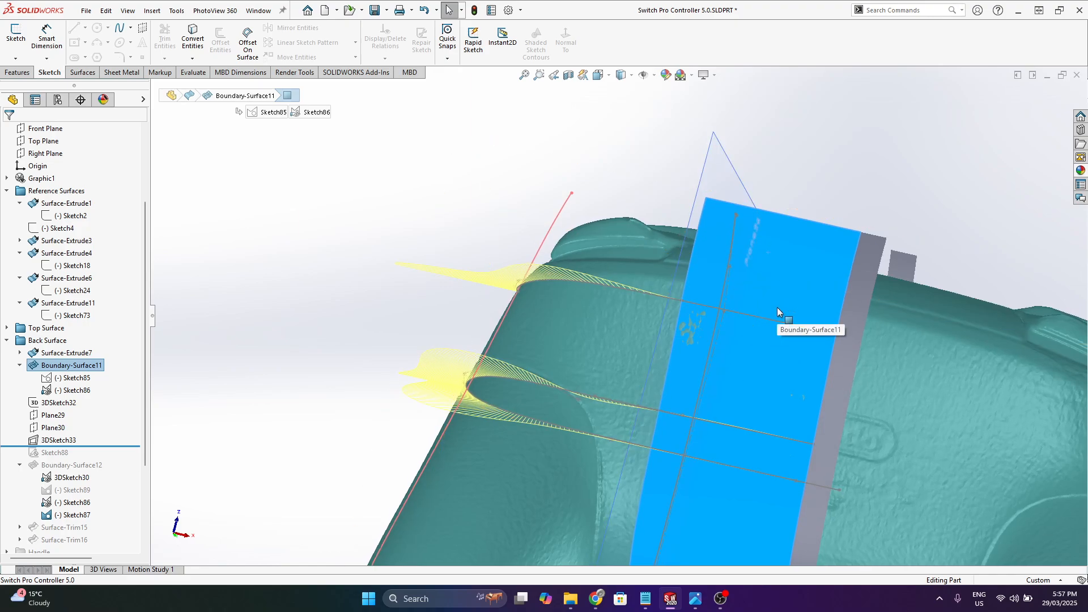
# - Examine the 3DSketch33 curve where it crosses Boundary-Surface11 and meets the profile spline, and clear the selection
pyautogui.click(50, 443)
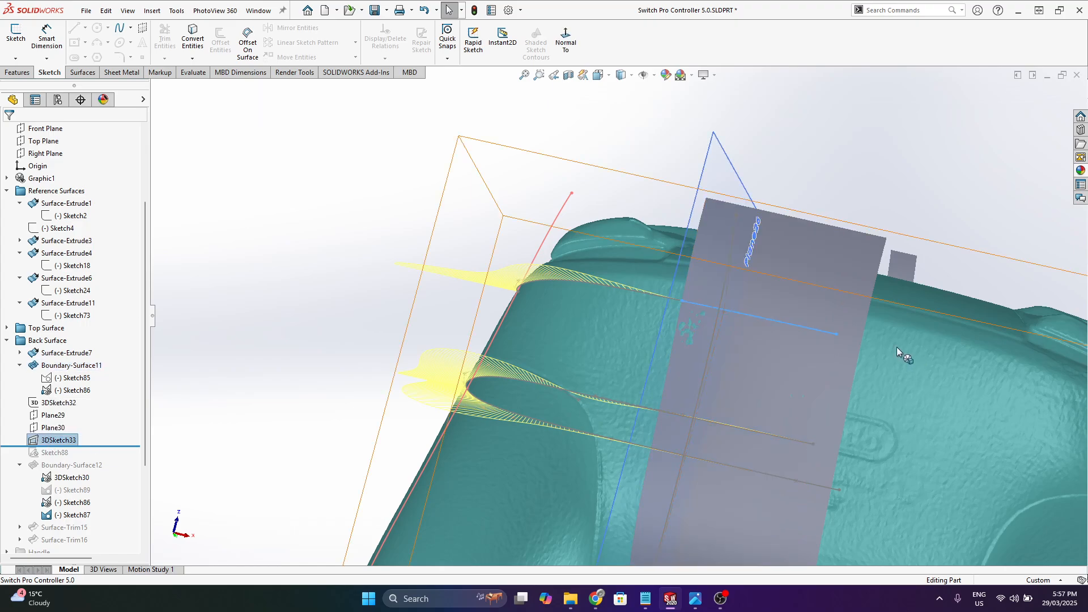
pyautogui.scroll(-3, 737, 357)
pyautogui.moveTo(740, 352); pyautogui.dragTo(760, 323, button='middle')
pyautogui.scroll(-5, 714, 317)
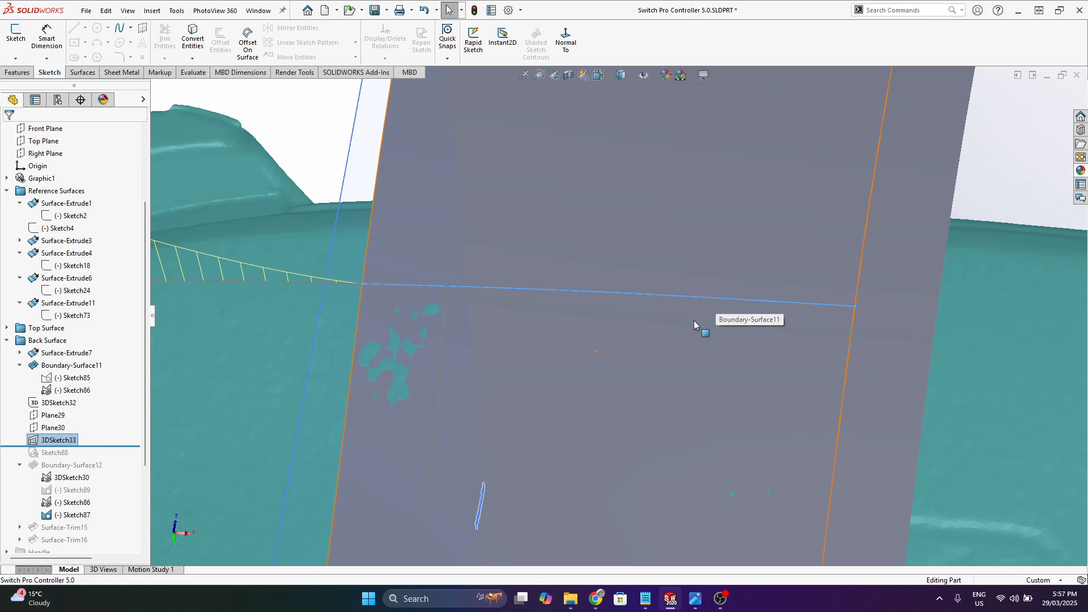
pyautogui.scroll(4, 387, 267)
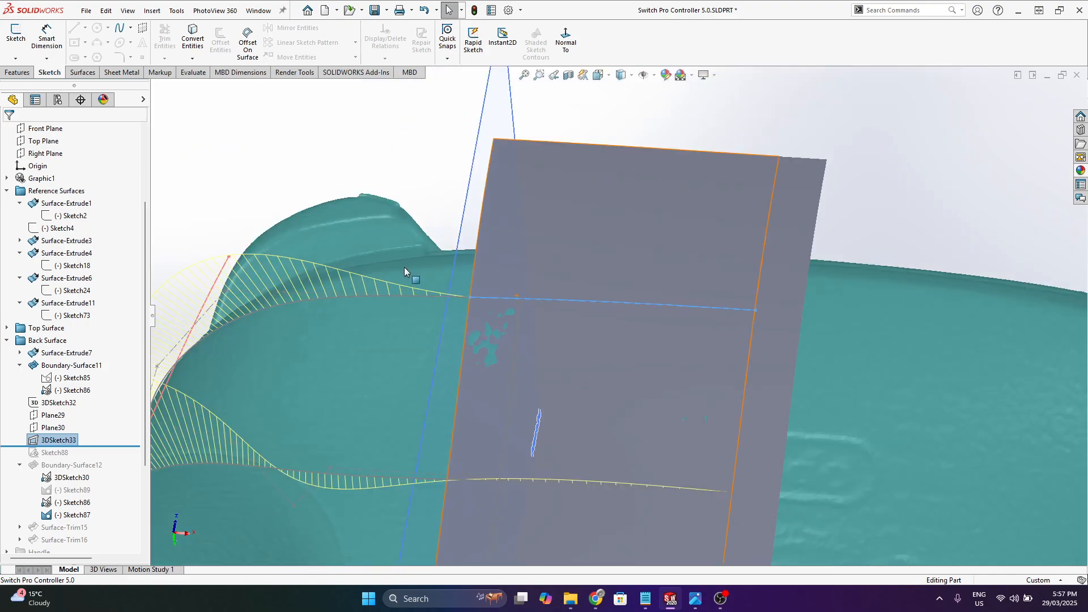
pyautogui.click(633, 274)
pyautogui.press('Escape')
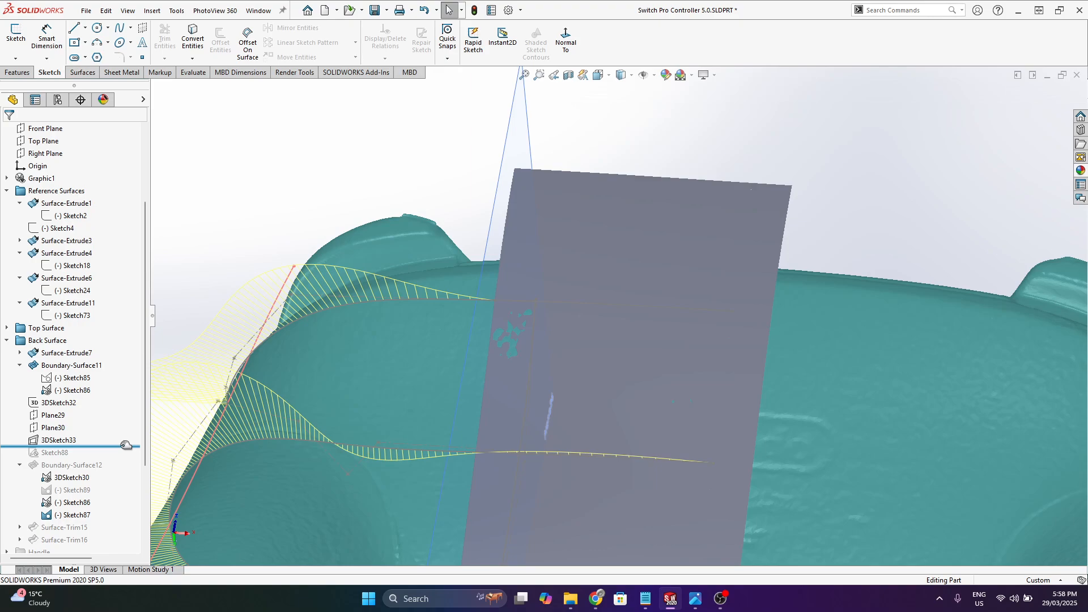
# - Open Sketch87 for editing and inspect the relations between its style spline and the 3DSketch33 curve
pyautogui.rightClick(392, 297)
pyautogui.click(399, 256)
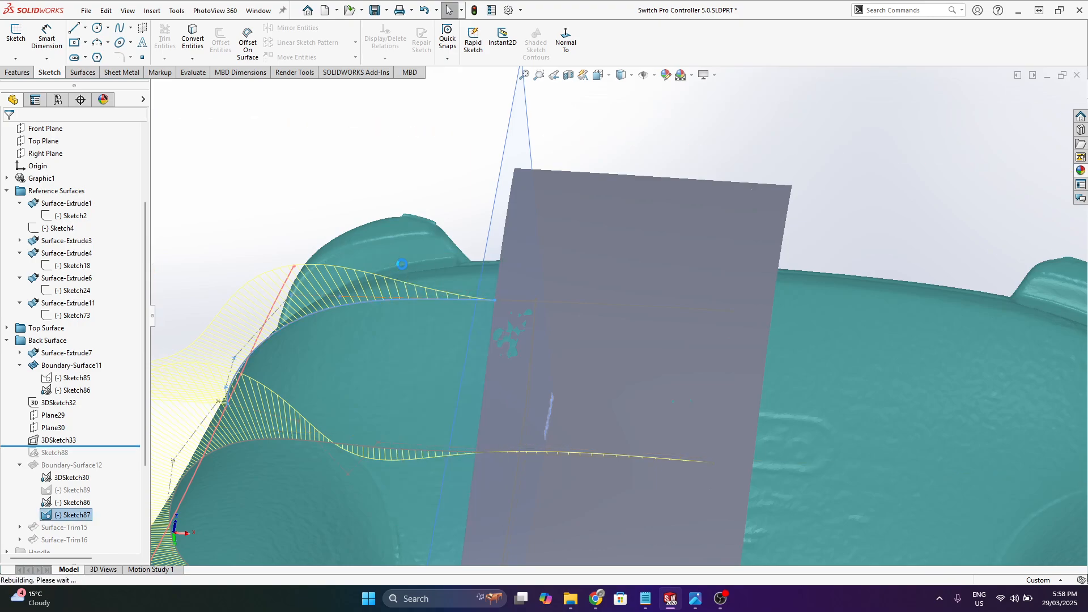
pyautogui.scroll(1, 340, 344)
pyautogui.moveTo(348, 346); pyautogui.dragTo(460, 294, button='middle')
pyautogui.scroll(-3, 461, 294)
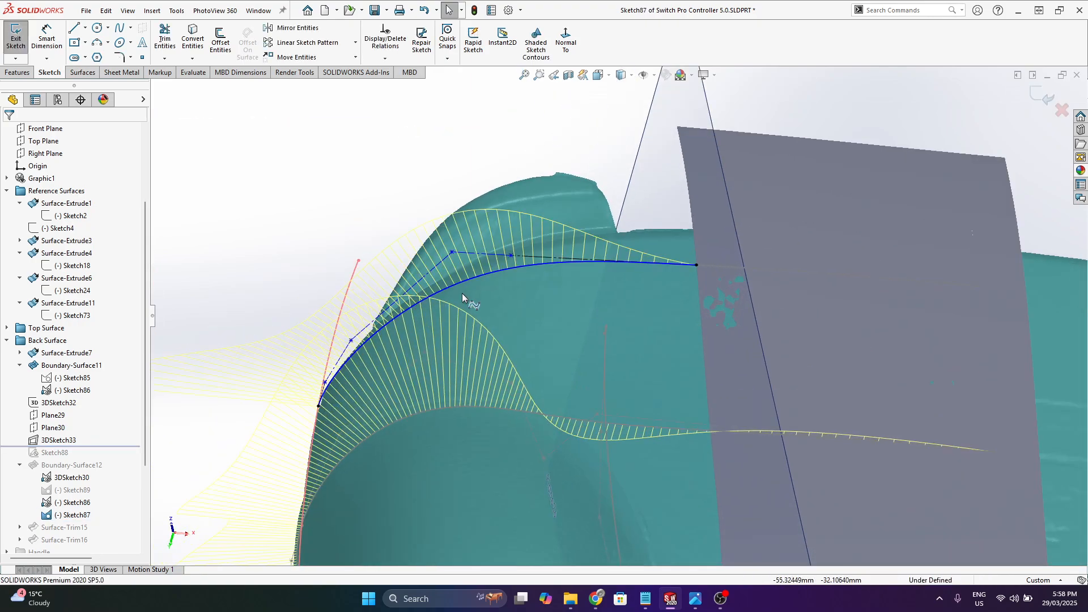
pyautogui.click(500, 272)
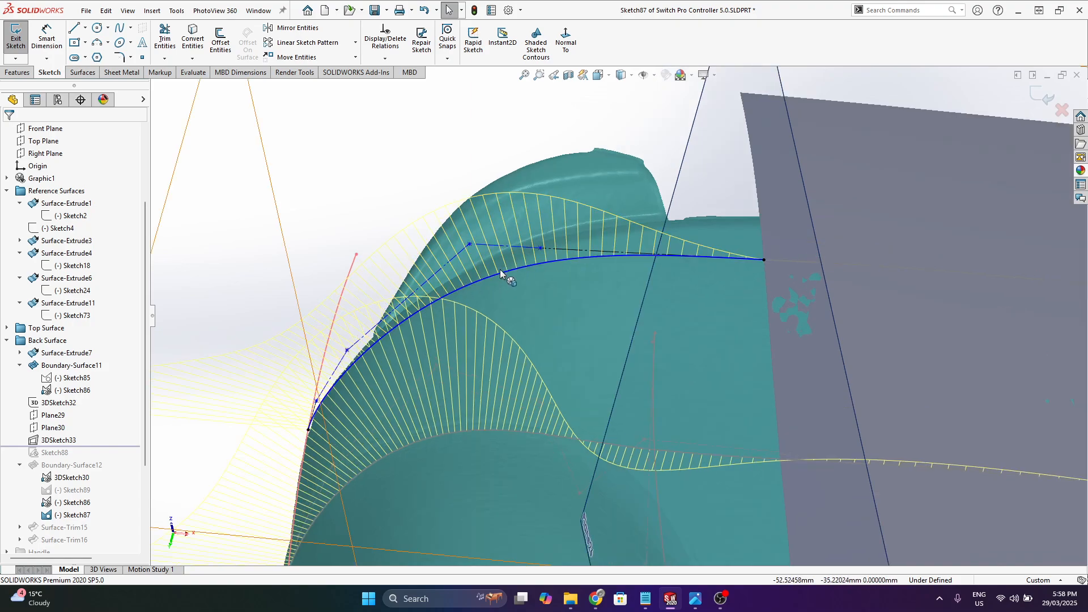
pyautogui.click(536, 267)
pyautogui.keyDown('ctrl'); pyautogui.click(798, 261); pyautogui.keyUp('ctrl')
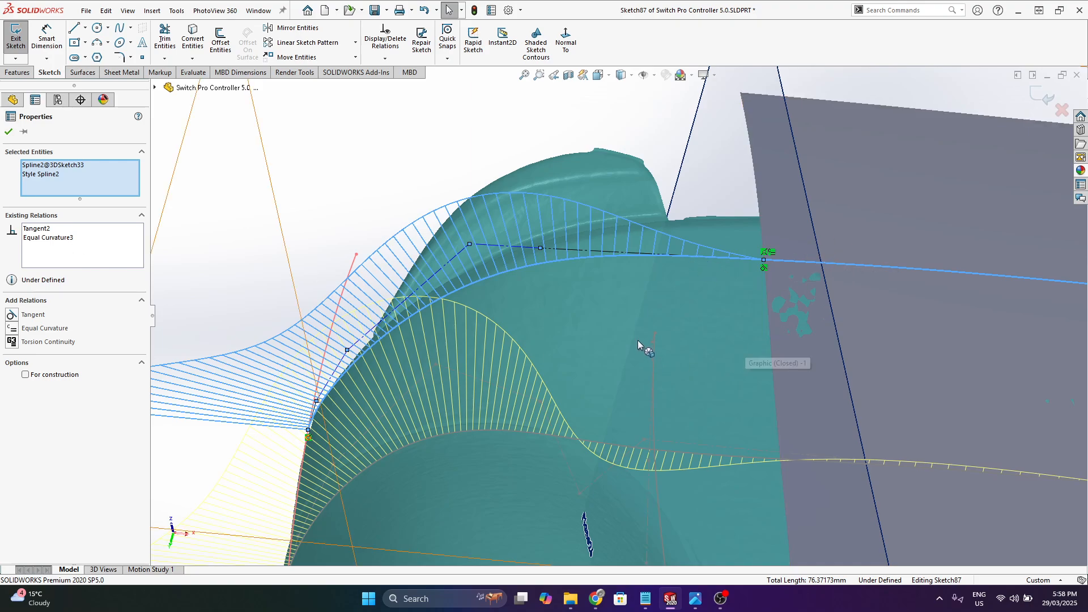
pyautogui.scroll(3, 573, 259)
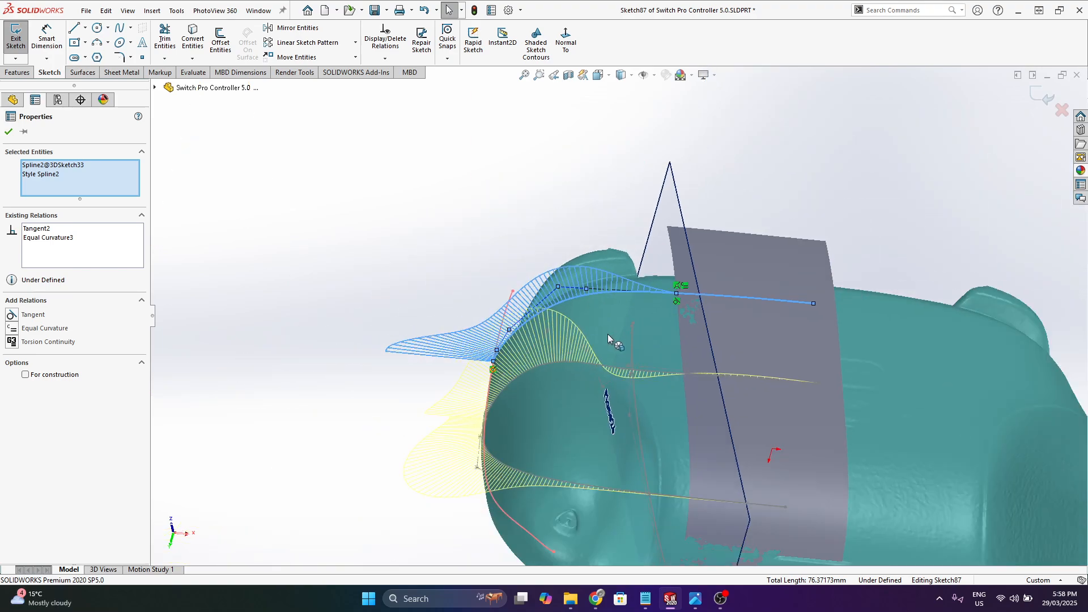
pyautogui.scroll(-2, 607, 334)
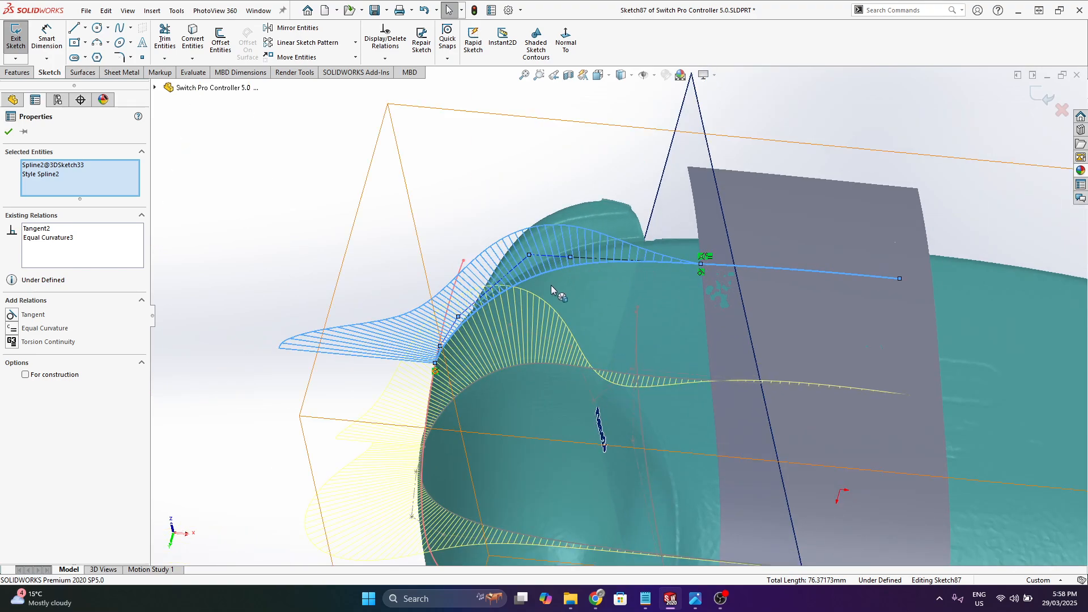
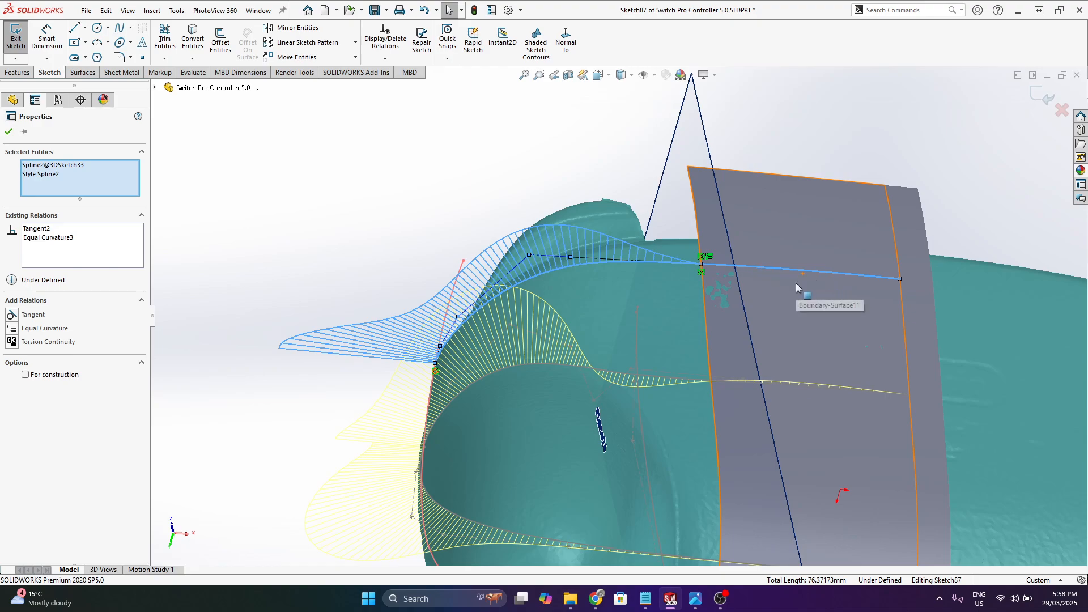
# - Inspect the Sketch87 style spline and its relations alongside the adjoining Boundary-Surface11 edge and the 3DSketch33 curve
pyautogui.click(420, 191)
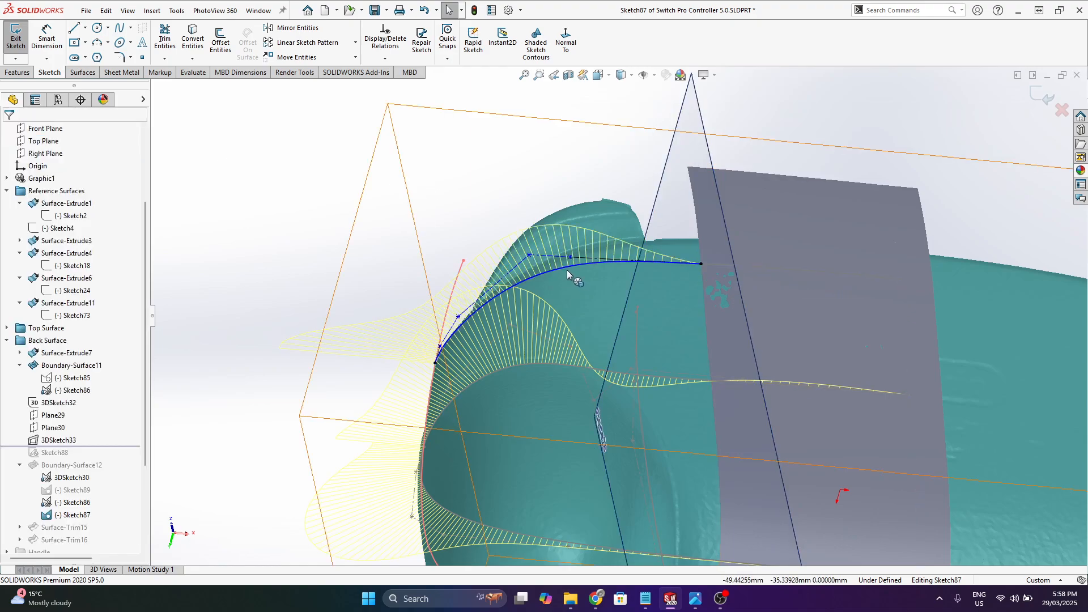
pyautogui.scroll(2, 623, 357)
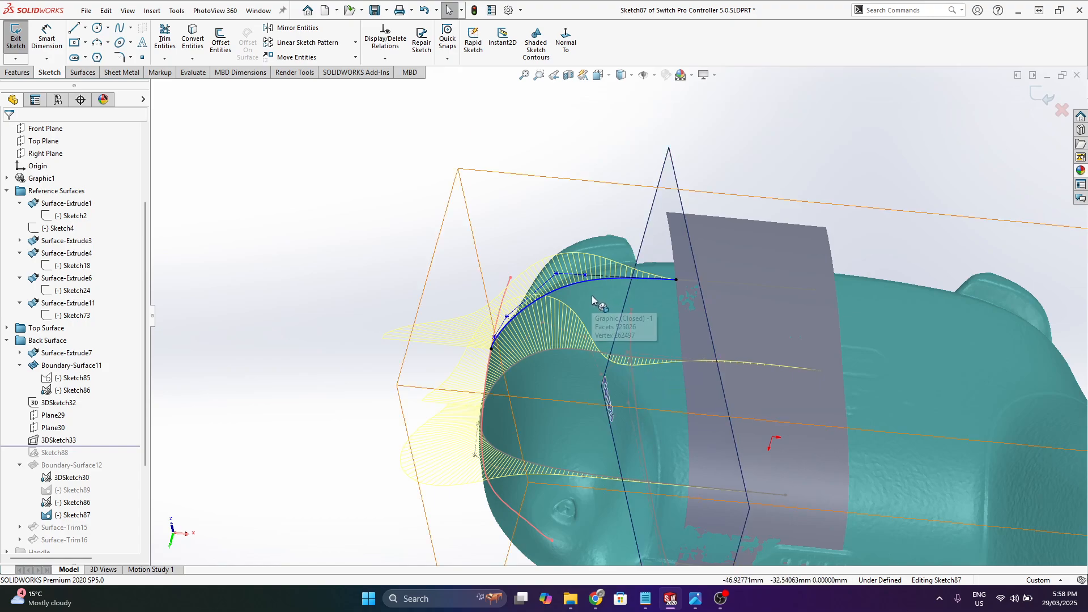
pyautogui.moveTo(592, 294); pyautogui.dragTo(557, 403, button='middle')
pyautogui.click(655, 352)
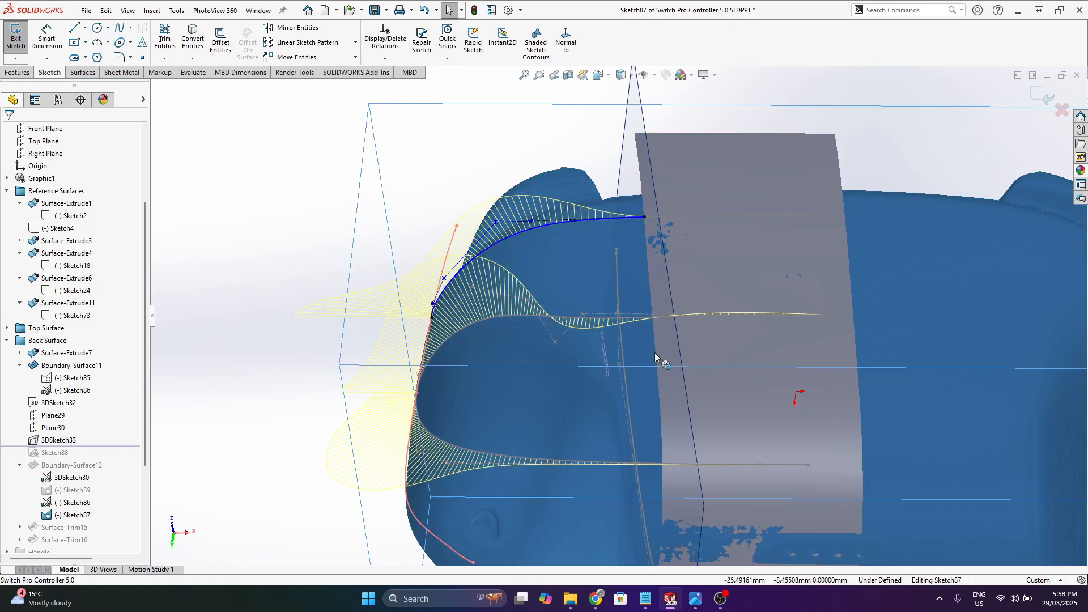
pyautogui.click(657, 348)
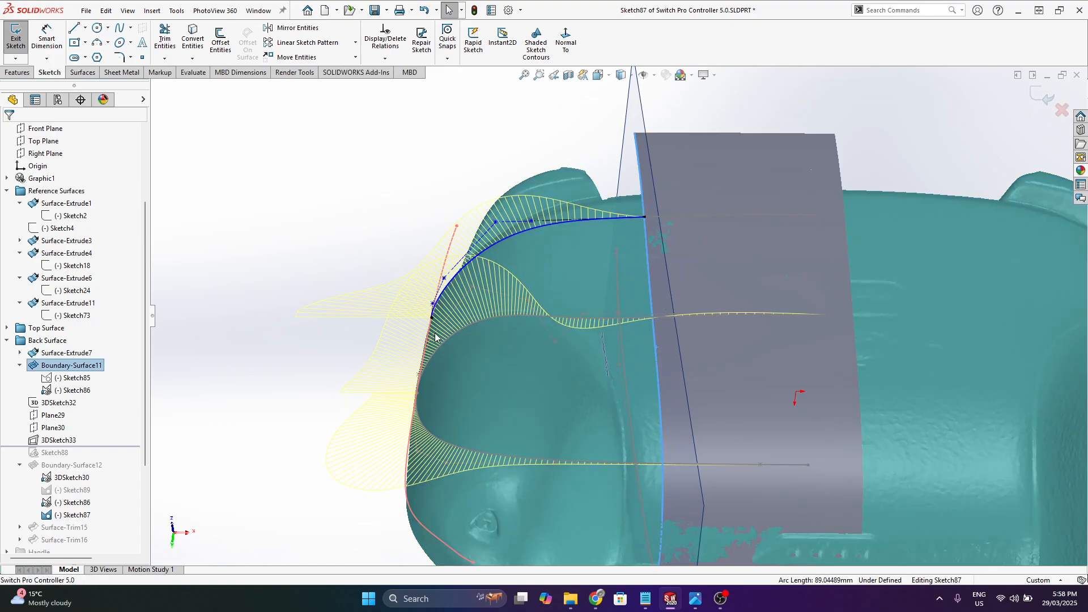
pyautogui.moveTo(435, 337); pyautogui.dragTo(629, 336, button='middle')
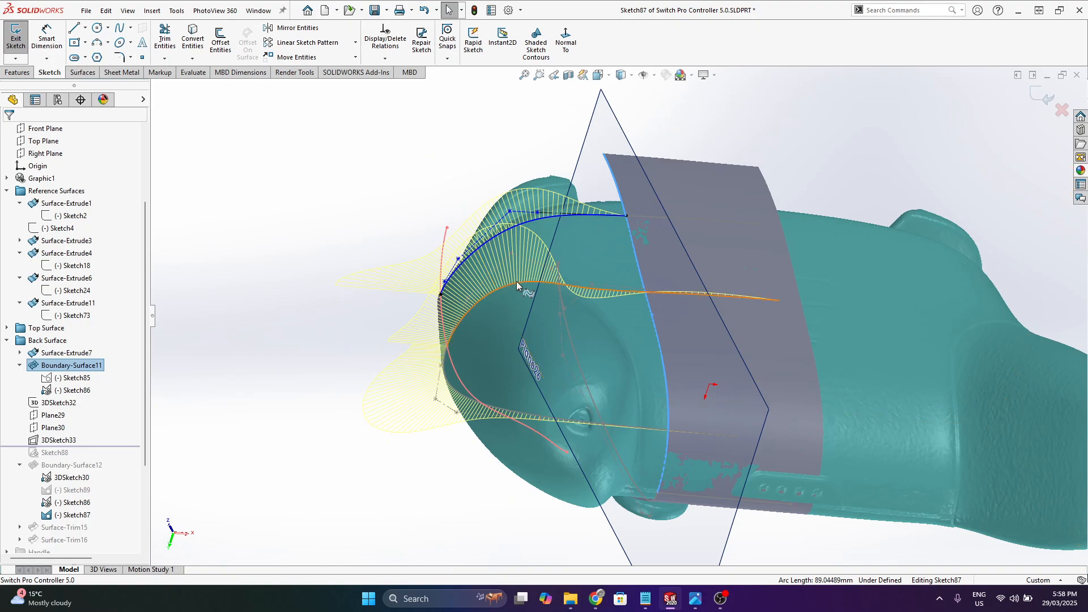
pyautogui.scroll(-1, 517, 225)
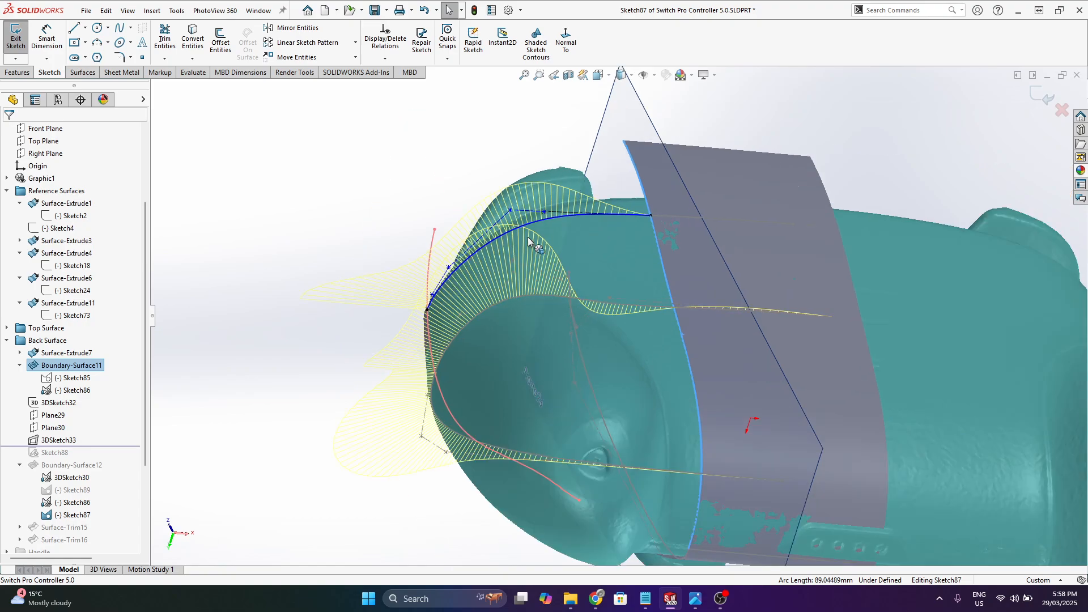
pyautogui.click(556, 219)
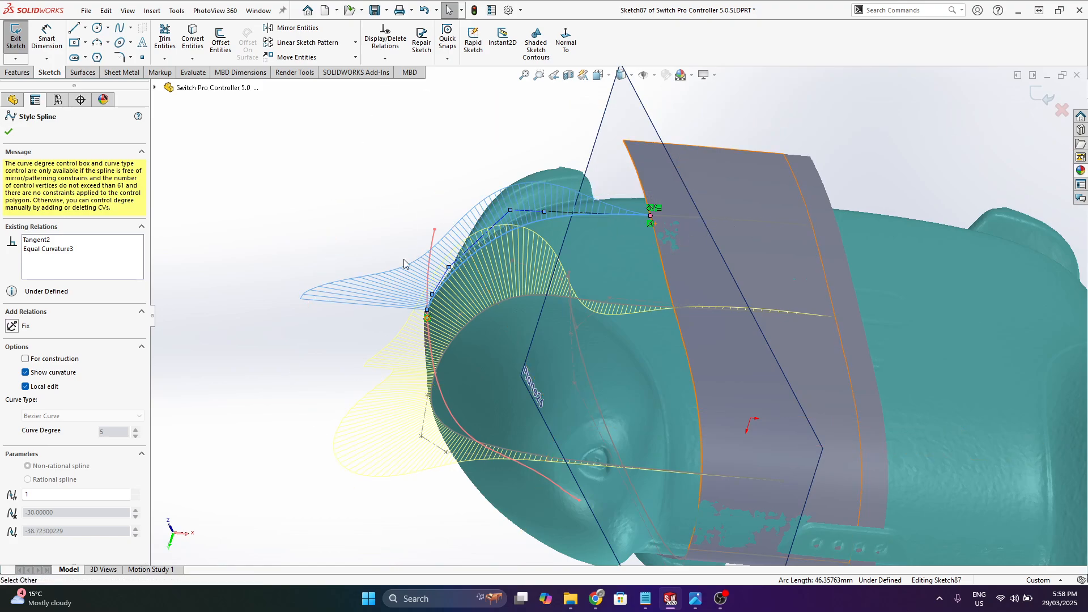
pyautogui.click(285, 368)
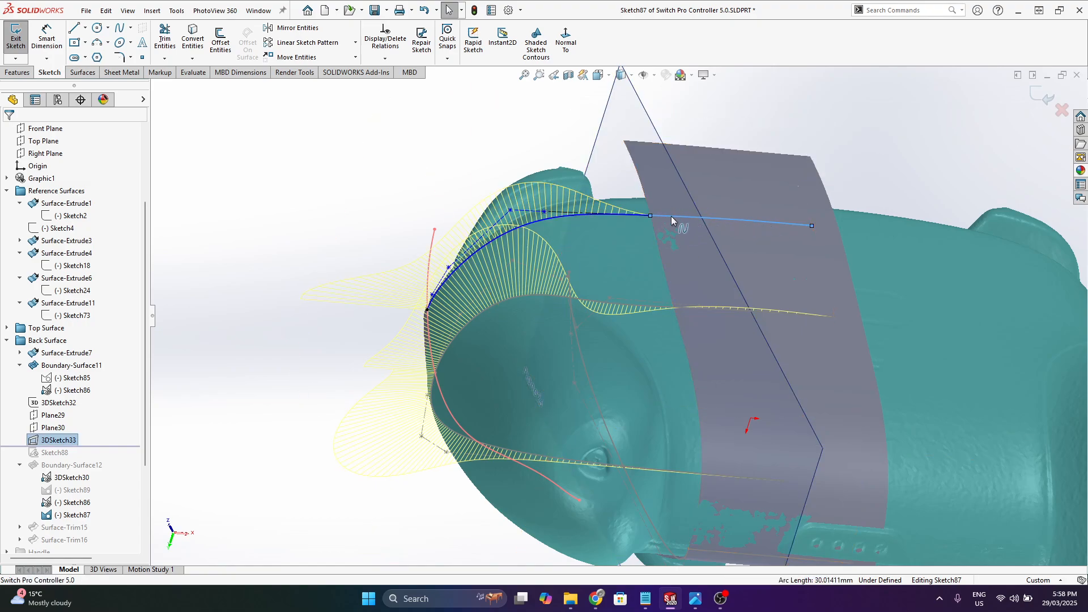
# - Exit Sketch87 and roll the model forward through Boundary-Surface12 to just after Surface-Trim15
pyautogui.click(19, 40)
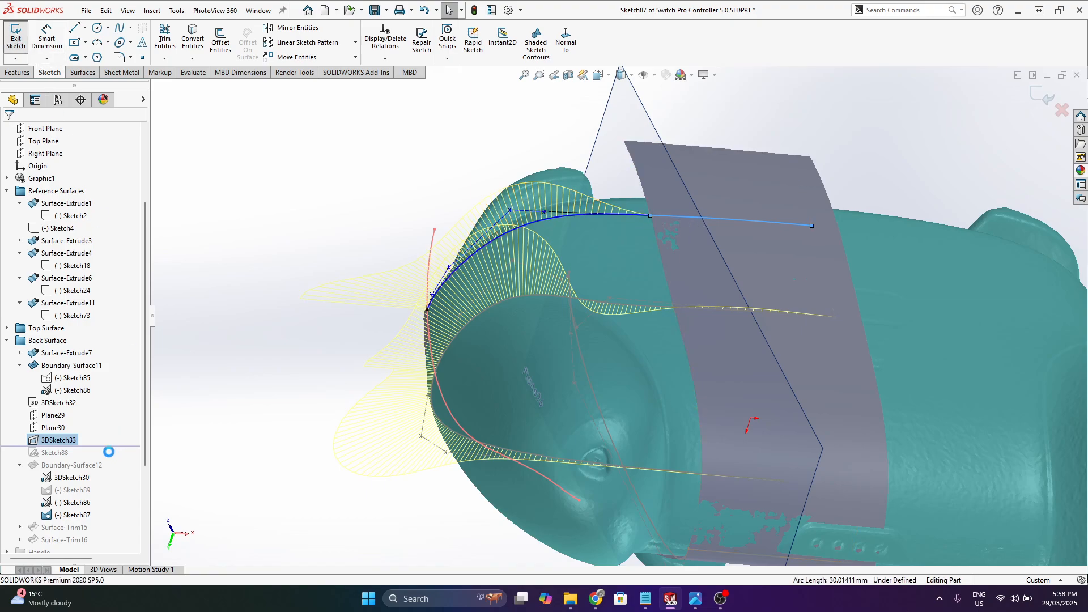
pyautogui.moveTo(114, 447); pyautogui.dragTo(119, 519)
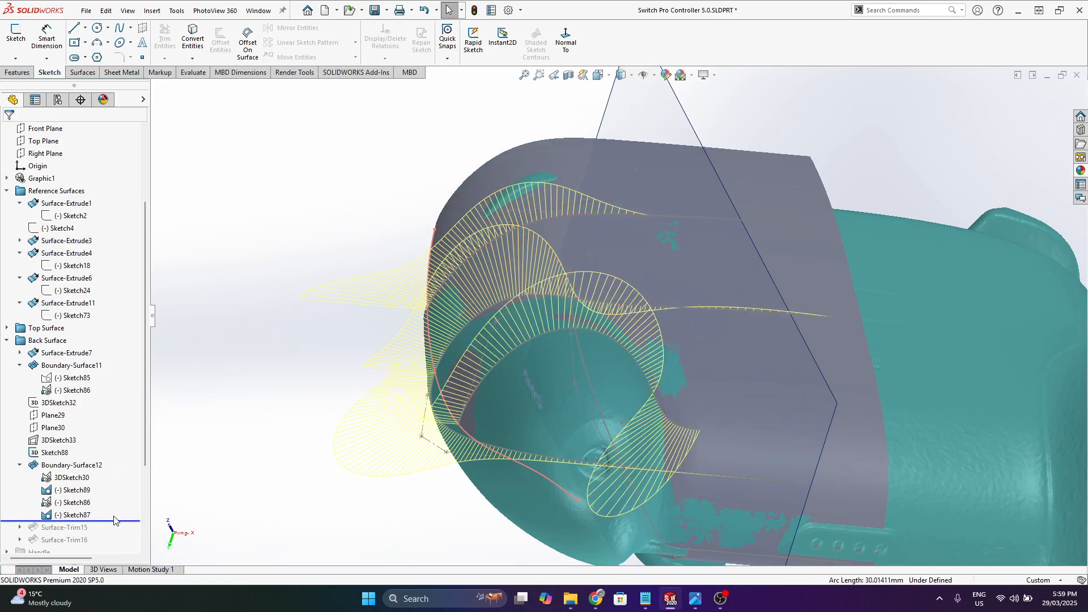
pyautogui.moveTo(117, 531); pyautogui.dragTo(117, 534)
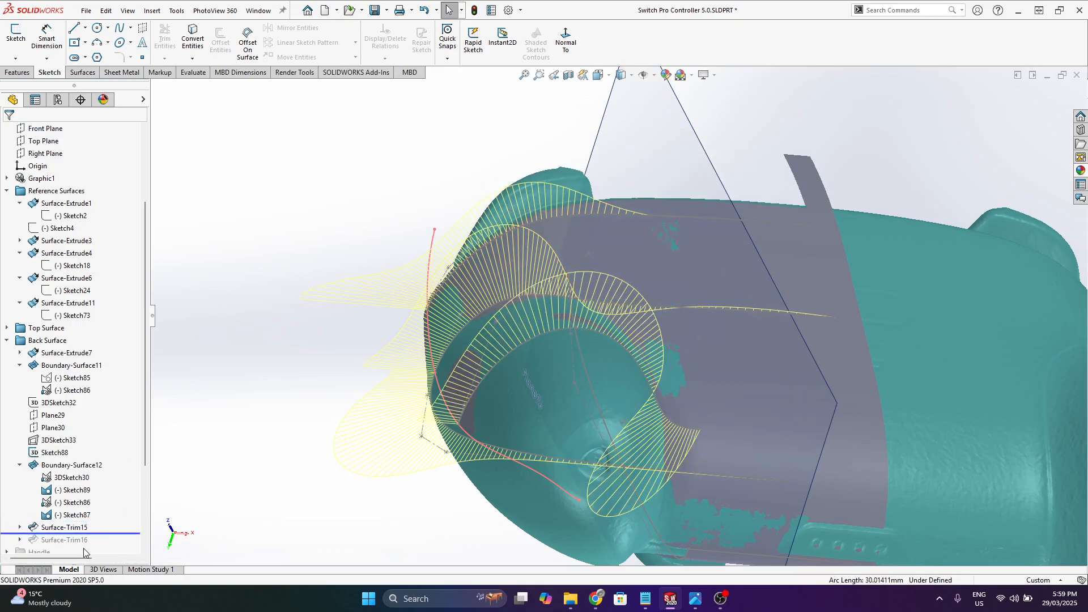
# - Roll back before Surface-Trim15 and forward past it again to compare the back surface with and without the trim
pyautogui.moveTo(446, 274); pyautogui.dragTo(365, 389, button='middle')
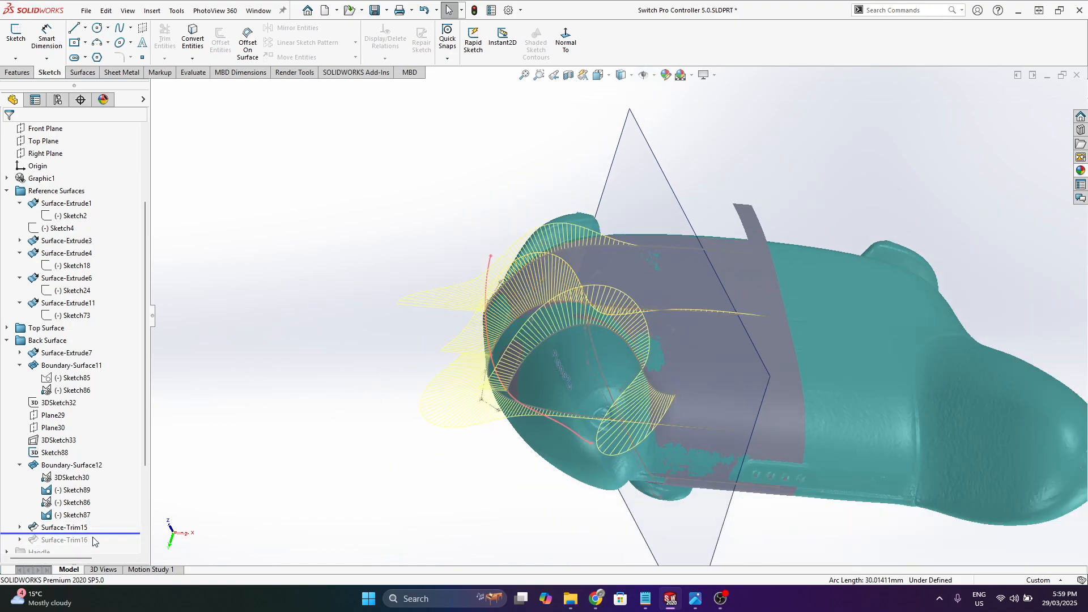
pyautogui.moveTo(114, 531); pyautogui.dragTo(114, 520)
pyautogui.moveTo(205, 472); pyautogui.dragTo(258, 480, button='middle')
pyautogui.moveTo(123, 520); pyautogui.dragTo(119, 531)
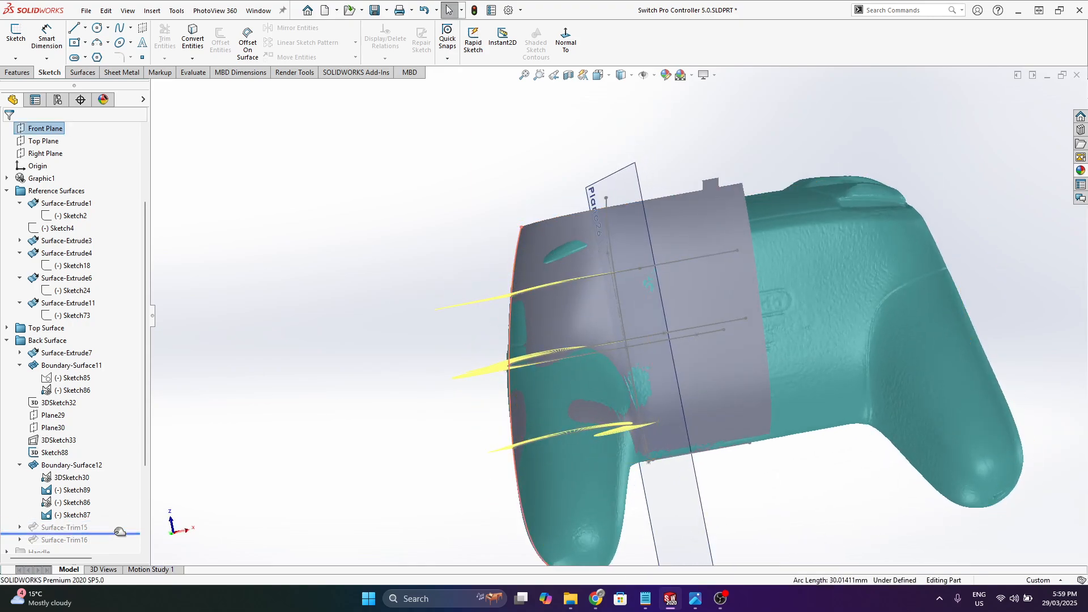
# - Examine the trimmed Boundary-Surface12 from several angles, along with its profile curves, including Sketch89, and their curvature combs
pyautogui.scroll(-1, 609, 261)
pyautogui.moveTo(608, 262)
pyautogui.mouseDown(button='middle')
pyautogui.moveTo(521, 275)
pyautogui.moveTo(549, 315)
pyautogui.moveTo(618, 328)
pyautogui.mouseUp(button='middle')
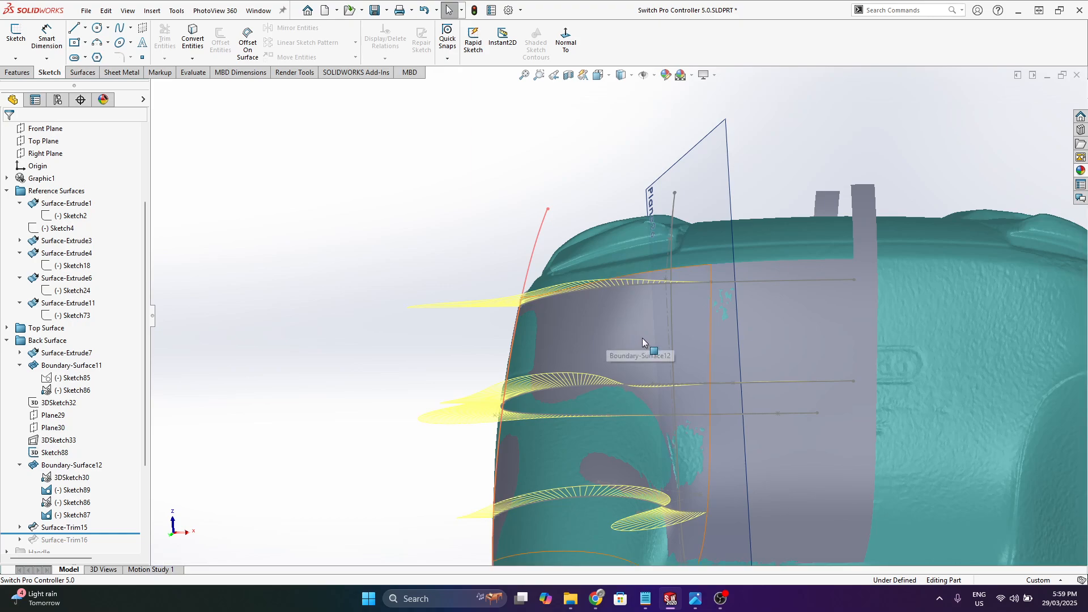
pyautogui.moveTo(626, 329); pyautogui.dragTo(625, 336, button='middle')
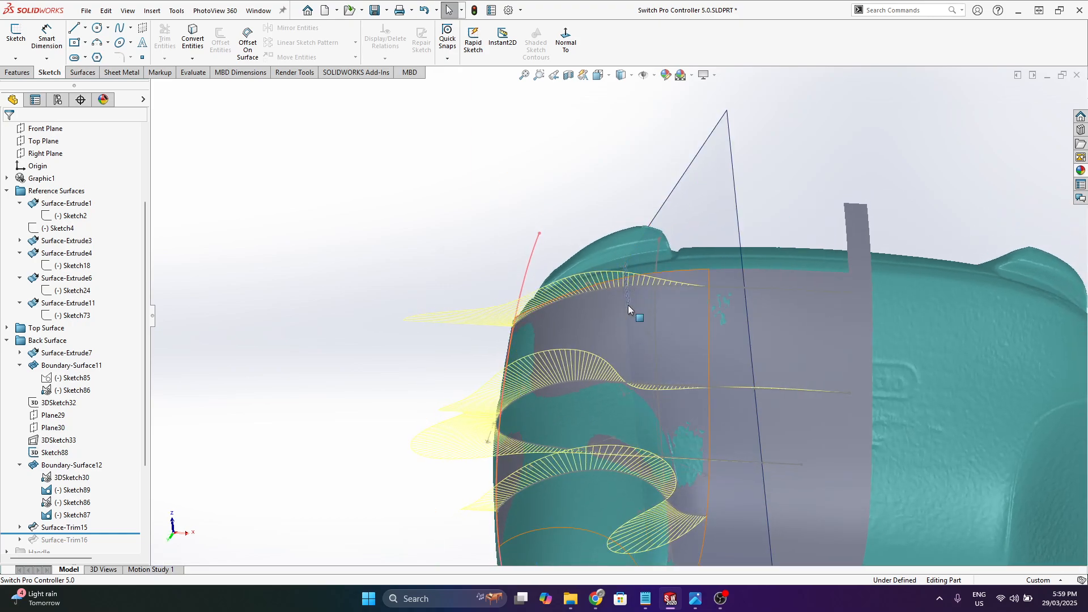
pyautogui.click(588, 385)
pyautogui.moveTo(595, 396)
pyautogui.mouseDown(button='middle')
pyautogui.moveTo(539, 230)
pyautogui.moveTo(571, 446)
pyautogui.mouseUp(button='middle')
pyautogui.click(571, 453)
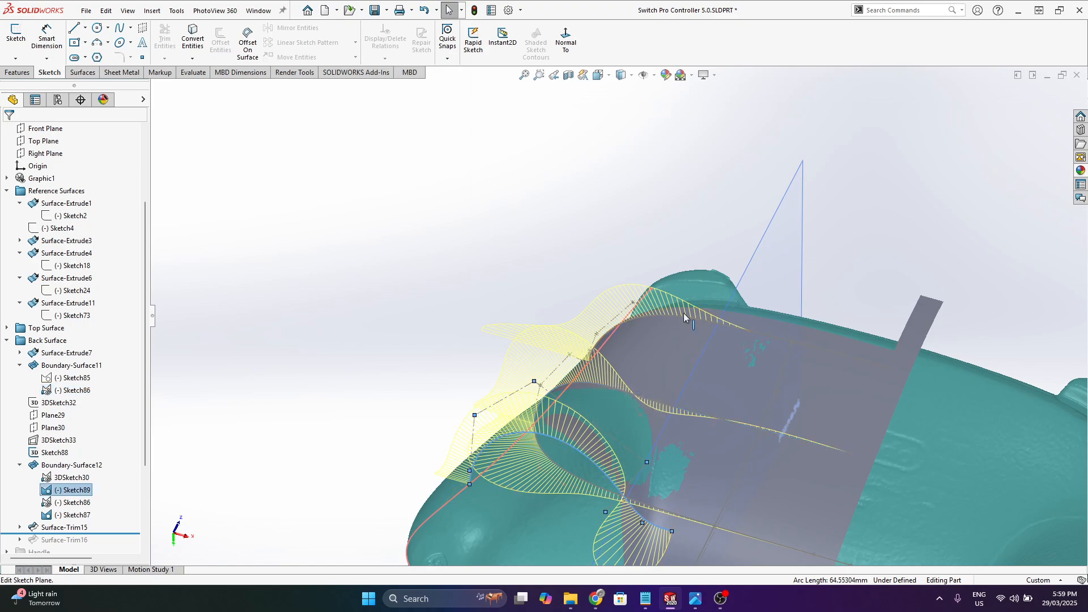
pyautogui.click(687, 186)
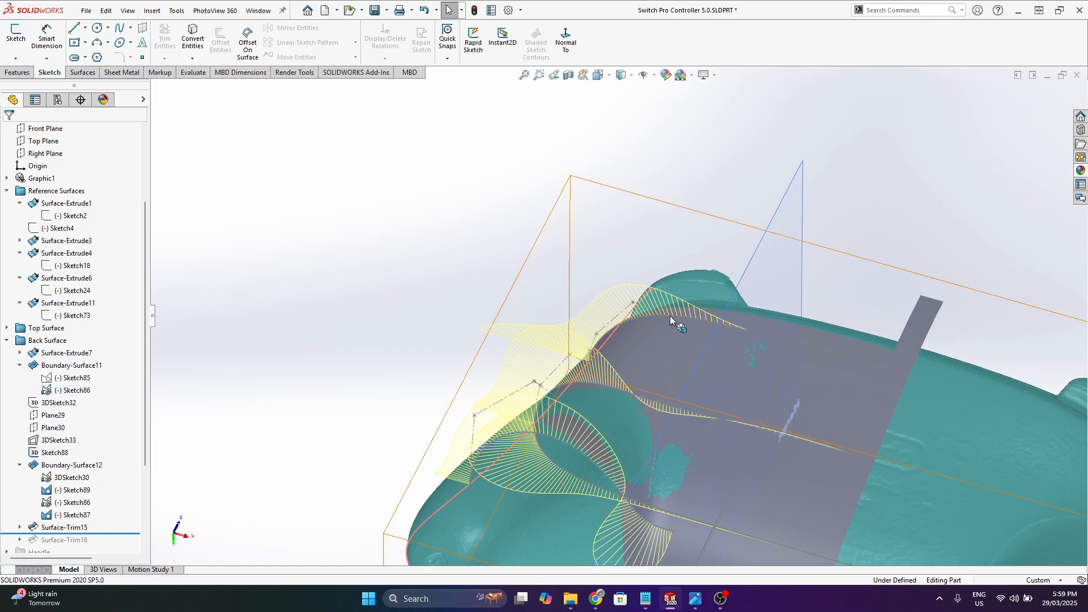
pyautogui.scroll(3, 617, 329)
pyautogui.scroll(-3, 634, 437)
pyautogui.moveTo(635, 436); pyautogui.dragTo(623, 311, button='middle')
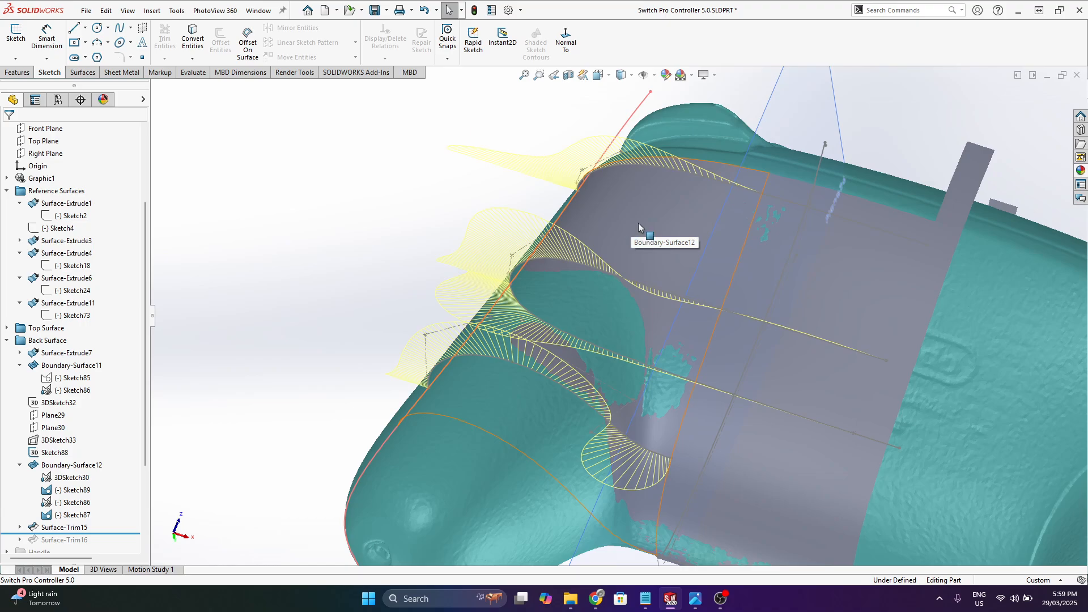
pyautogui.moveTo(604, 453); pyautogui.dragTo(404, 342, button='middle')
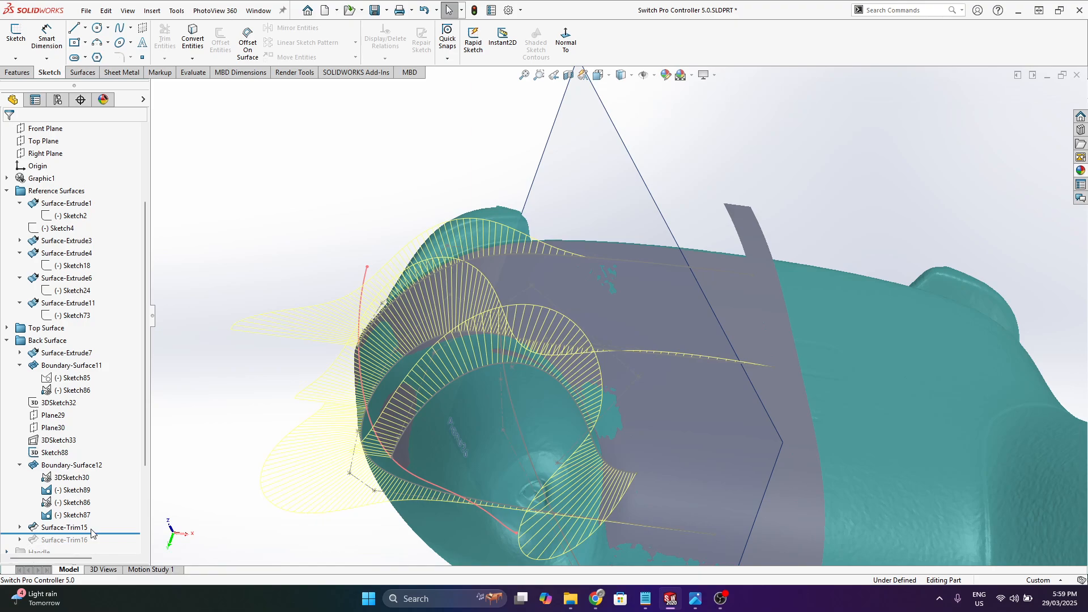
# - Roll the model forward to just after the Handle folder and collapse the Back Surface folder
pyautogui.moveTo(117, 531); pyautogui.dragTo(110, 540)
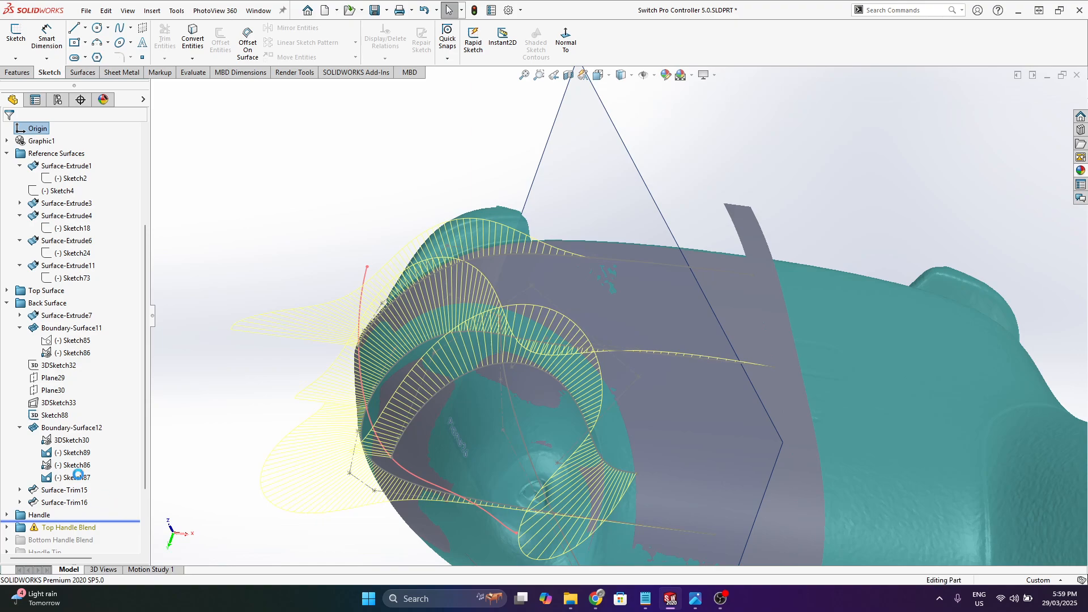
pyautogui.click(6, 303)
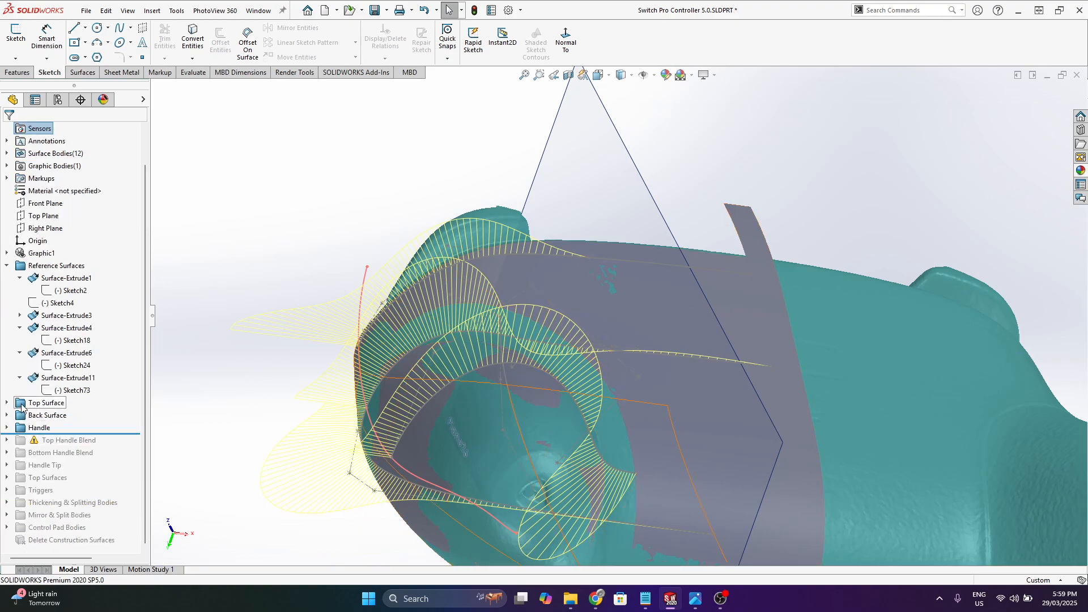
# - Hide Boundary-Surface12's sketches 3DSketch30, Sketch89, Sketch86 and Sketch87, plus the remaining combed spline sketch from the Top Surface folder
pyautogui.scroll(3, 557, 320)
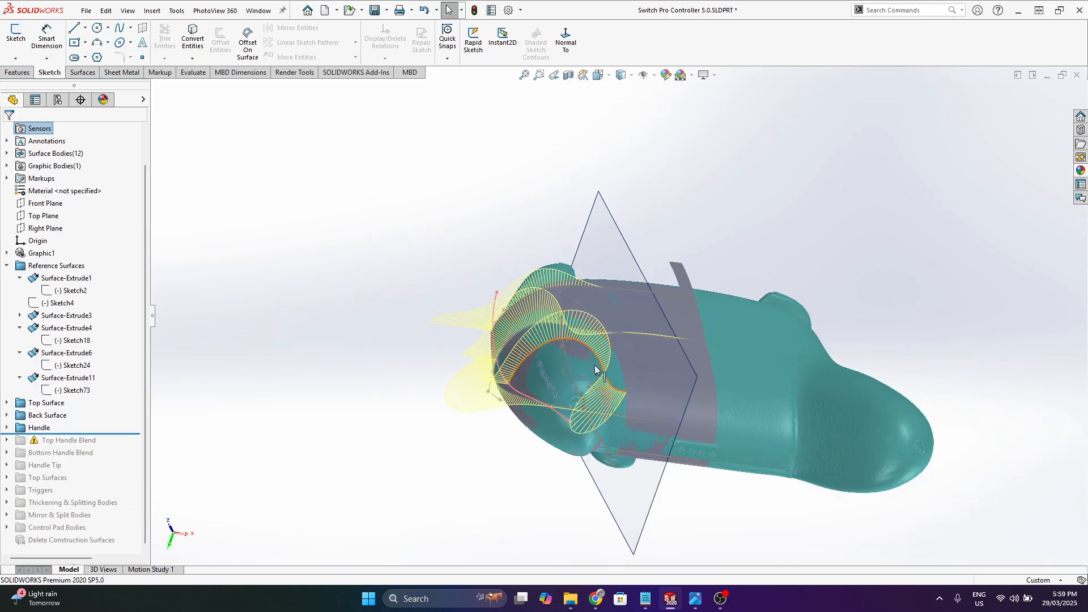
pyautogui.click(604, 312)
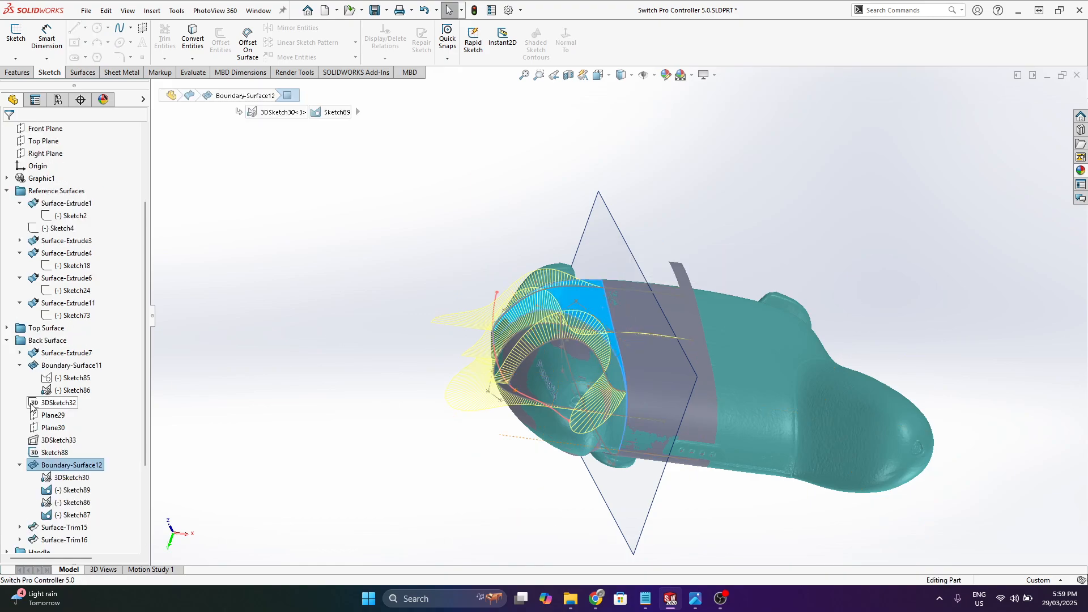
pyautogui.click(70, 478)
pyautogui.keyDown('shift'); pyautogui.click(77, 515); pyautogui.keyUp('shift')
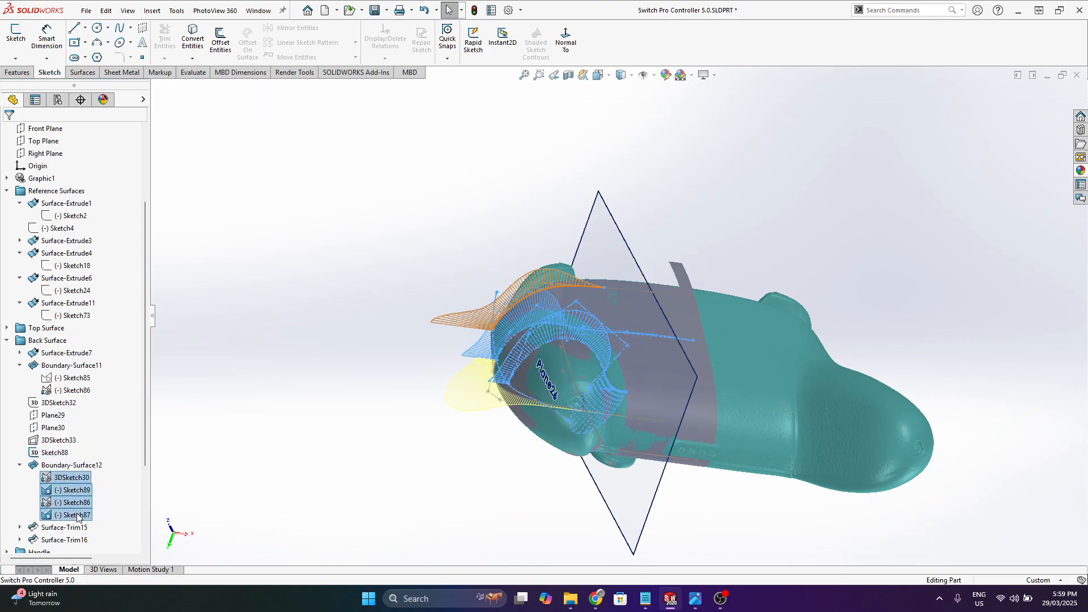
pyautogui.click(245, 399)
pyautogui.click(7, 340)
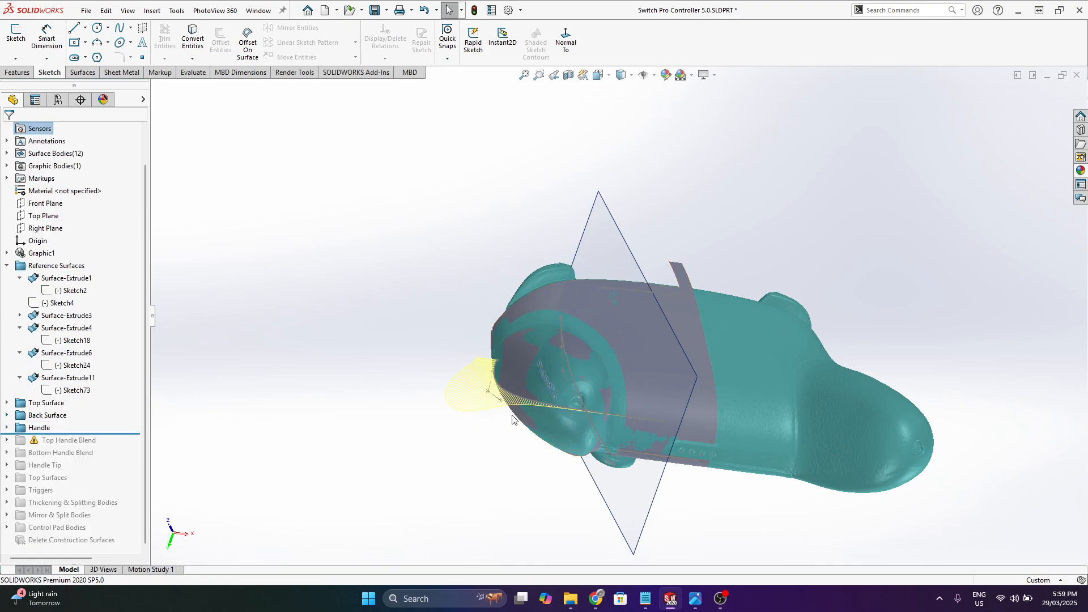
pyautogui.rightClick(513, 397)
pyautogui.click(539, 371)
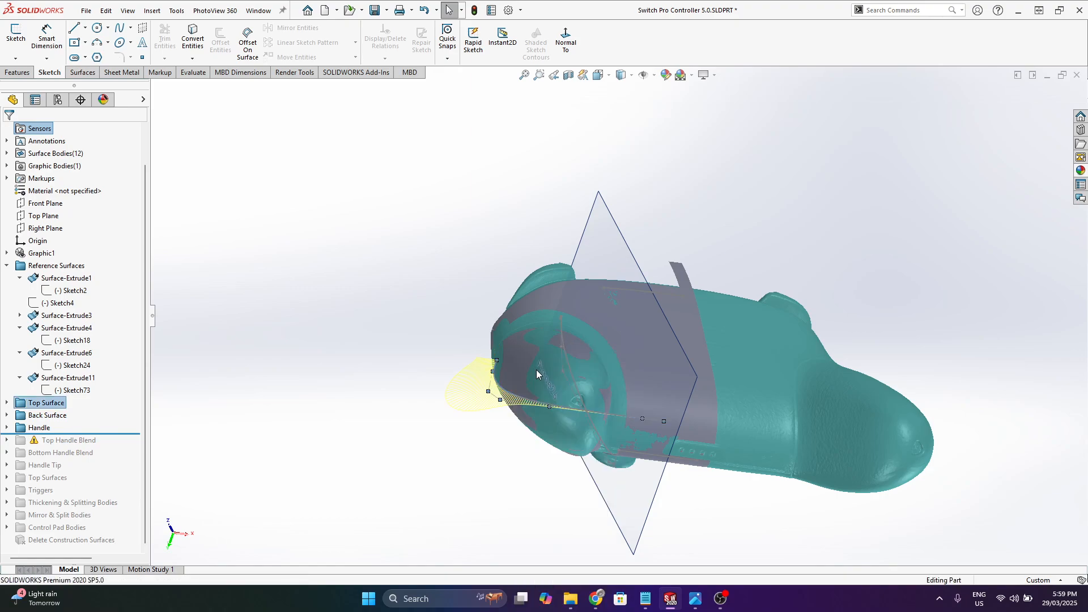
# - Hide the Graphic1 reference mesh and roll the model back to just after the Back Surface folder
pyautogui.moveTo(540, 368); pyautogui.dragTo(607, 380, button='middle')
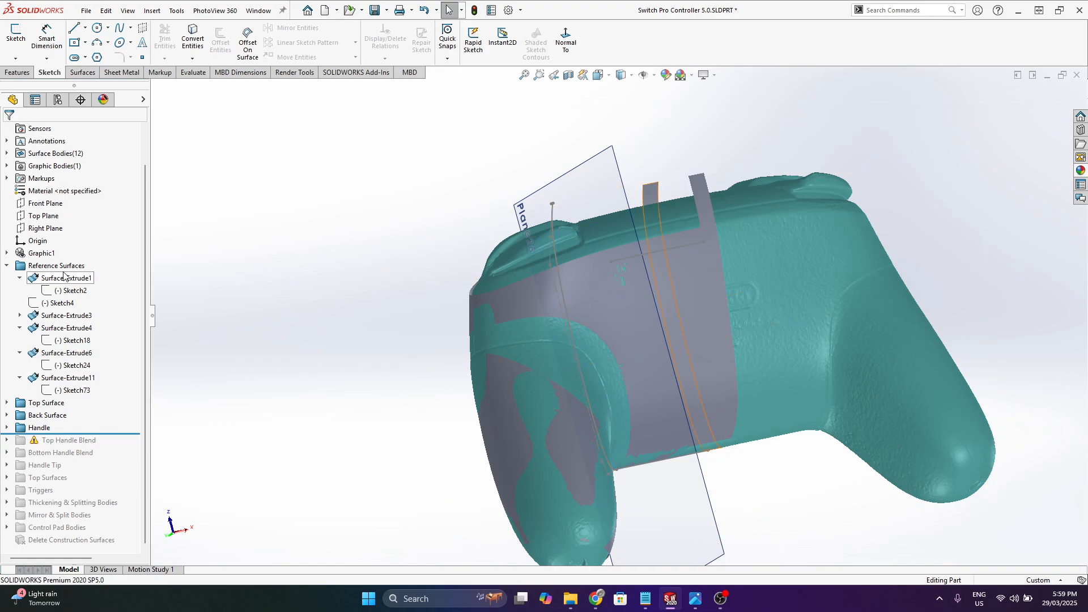
pyautogui.rightClick(35, 253)
pyautogui.click(57, 255)
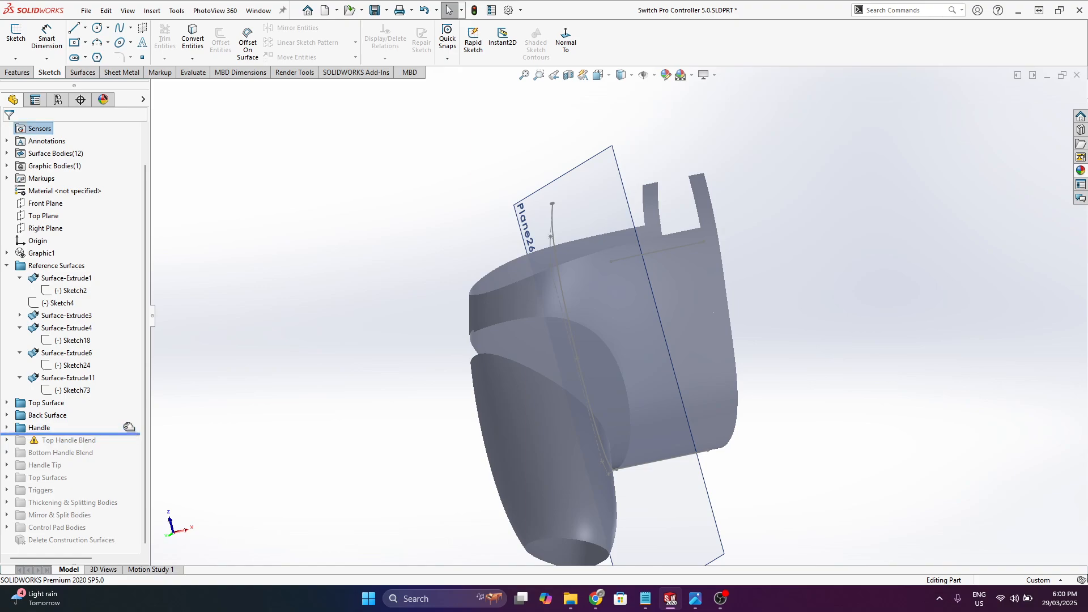
# - Hide Sketch78 and Plane26 to clear the view of the back surfaces
pyautogui.moveTo(536, 313); pyautogui.dragTo(816, 312, button='middle')
pyautogui.rightClick(399, 281)
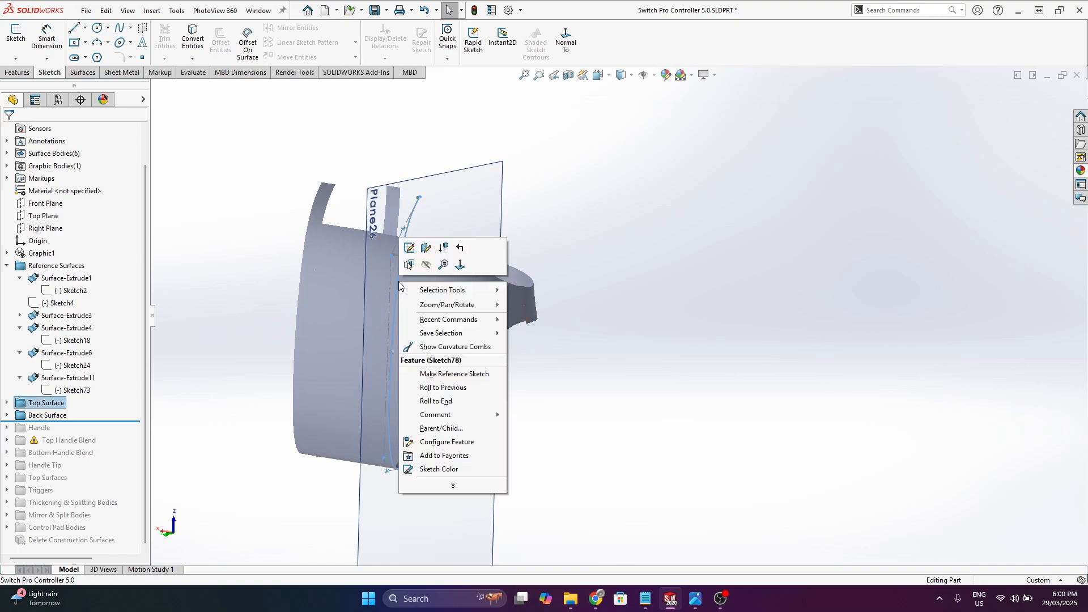
pyautogui.click(423, 265)
pyautogui.rightClick(423, 176)
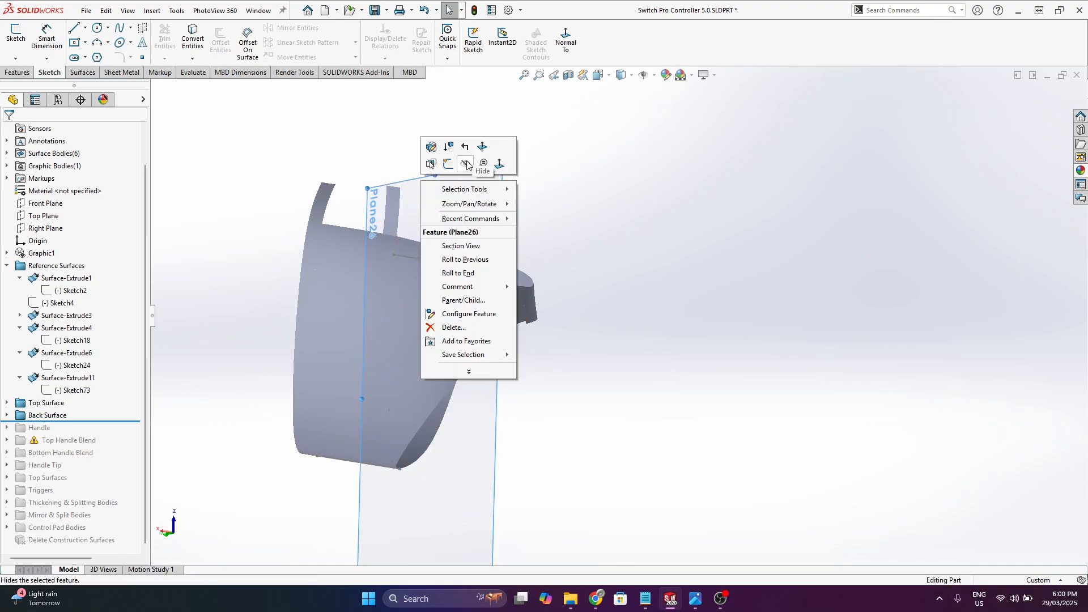
pyautogui.click(467, 165)
# - Hide Surface-Extrude1, the other extruded reference surface protruding above the back surface, and the 3DSketch33 curve
pyautogui.rightClick(316, 206)
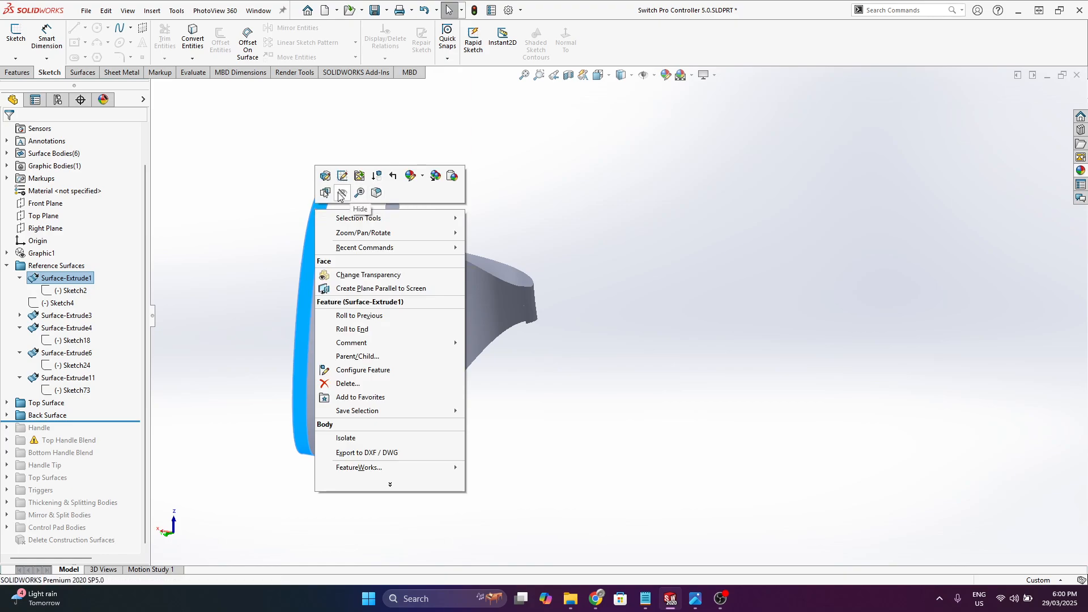
pyautogui.click(341, 194)
pyautogui.rightClick(397, 208)
pyautogui.click(427, 199)
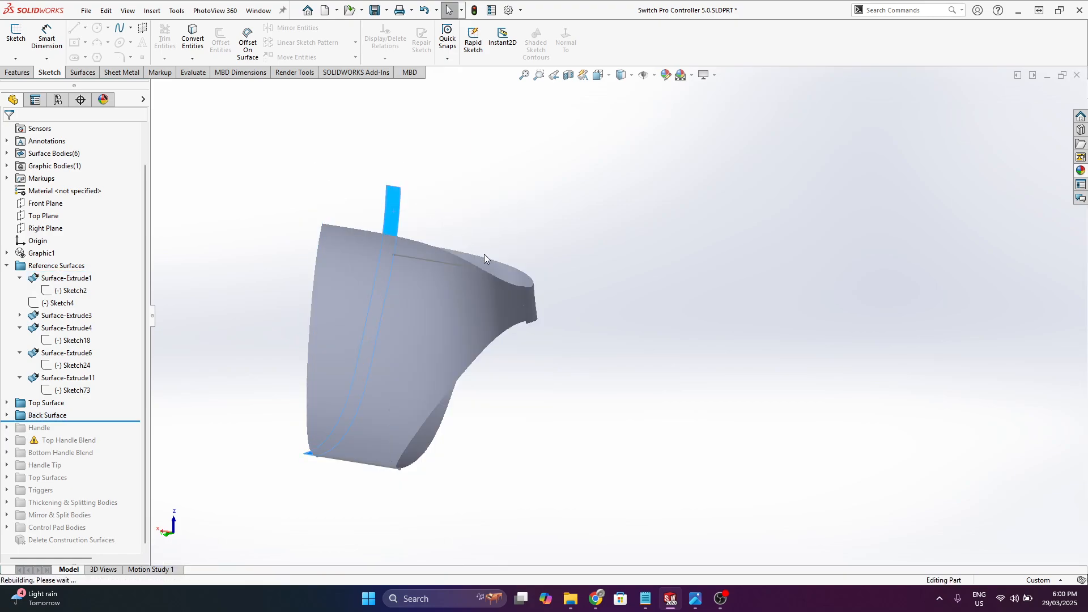
pyautogui.rightClick(460, 271)
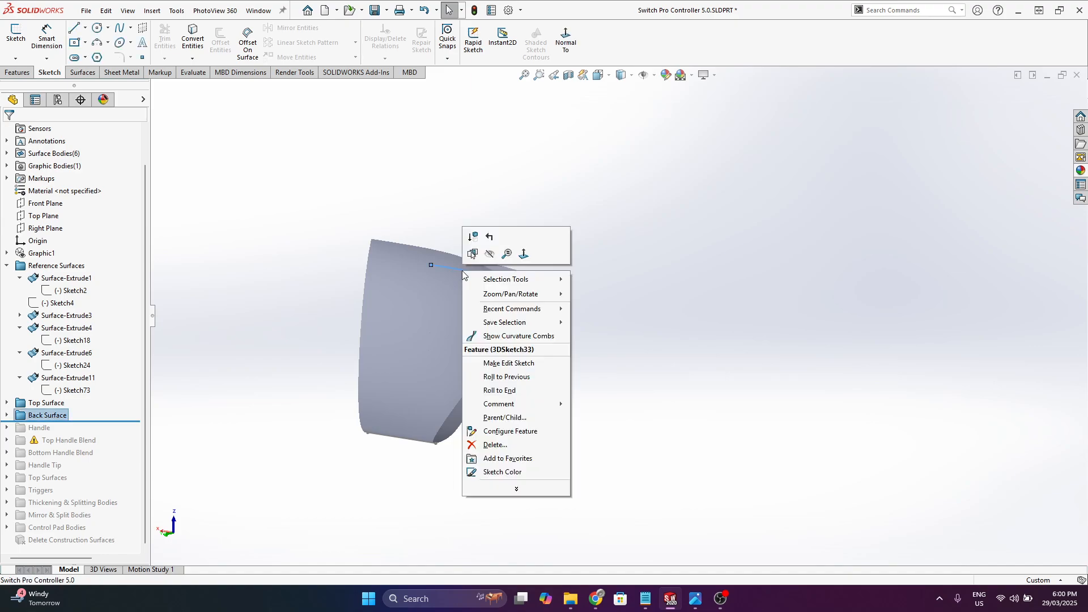
pyautogui.click(488, 258)
# - Show the Graphic1 reference mesh to compare it with the top and back surfaces, and hide it again
pyautogui.moveTo(507, 338); pyautogui.dragTo(216, 211, button='middle')
pyautogui.rightClick(41, 254)
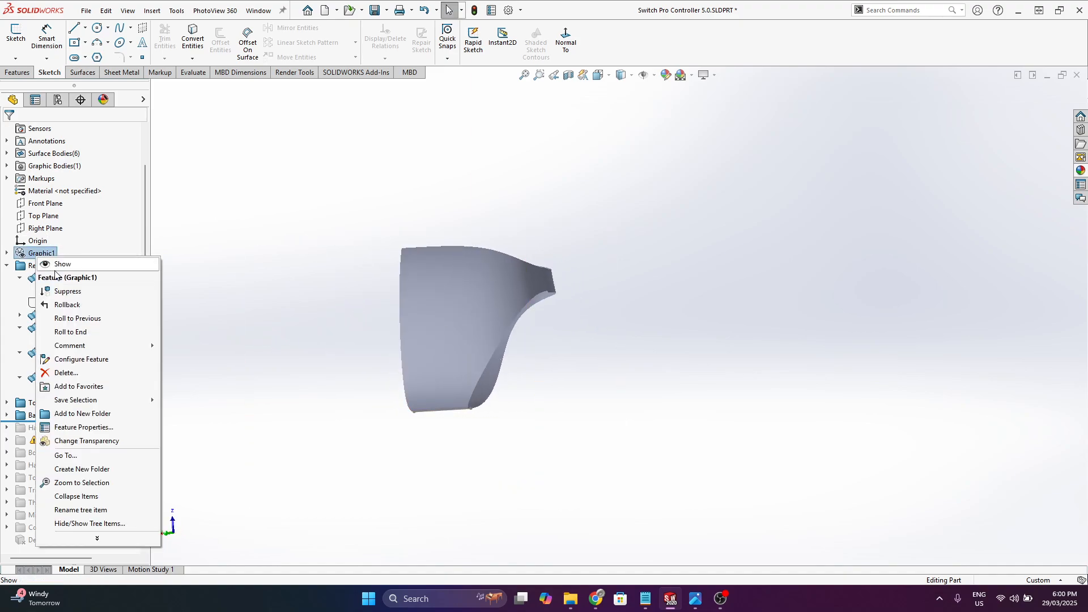
pyautogui.click(58, 264)
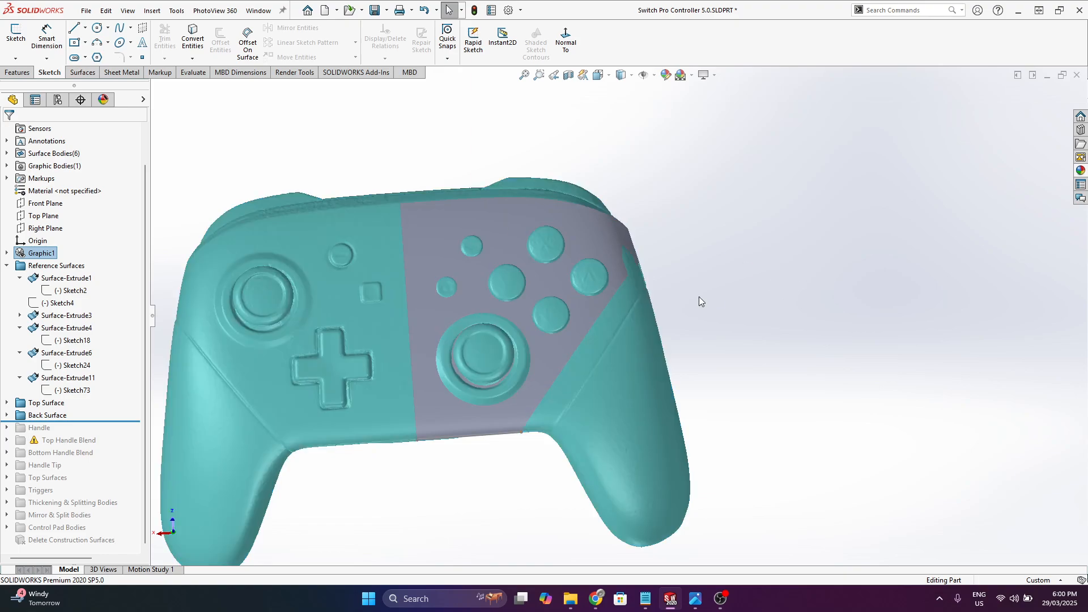
pyautogui.moveTo(603, 466); pyautogui.dragTo(586, 554, button='middle')
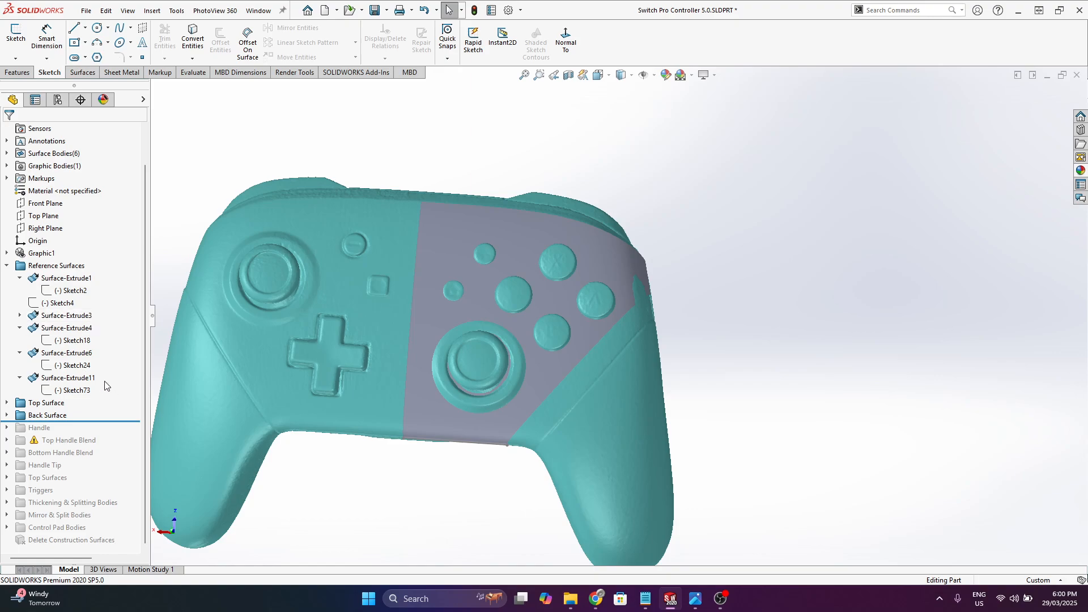
pyautogui.rightClick(35, 253)
pyautogui.click(54, 259)
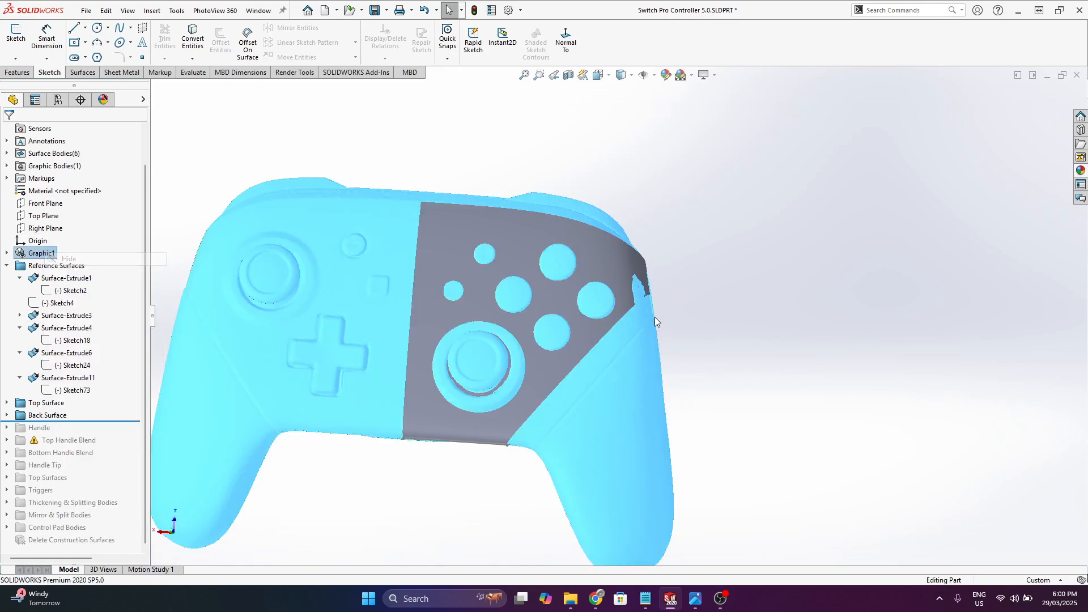
pyautogui.scroll(2, 538, 280)
pyautogui.click(383, 172)
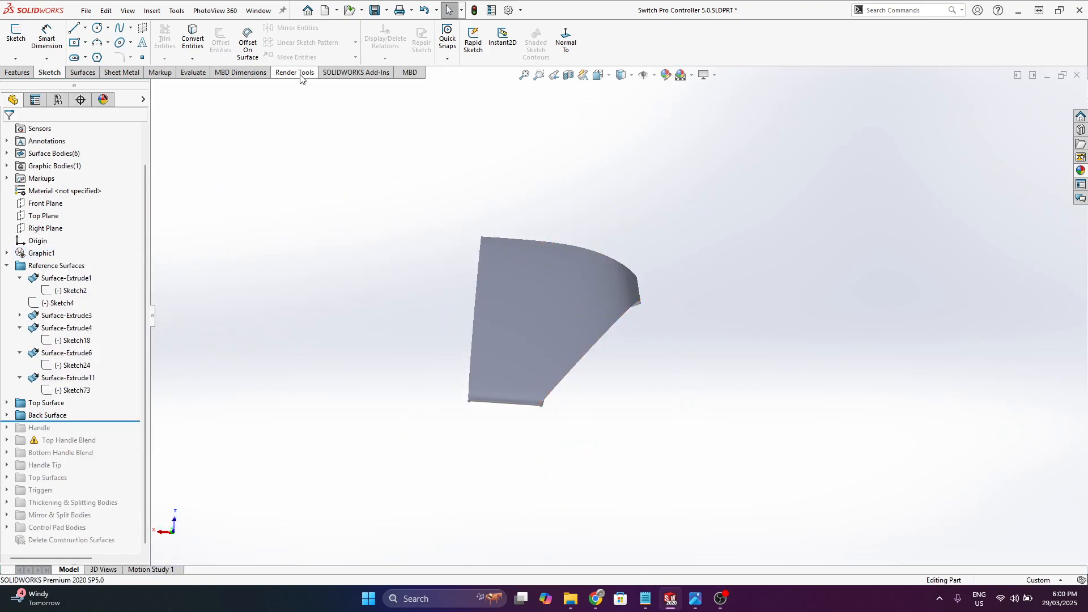
# - Check the top and back surfaces' continuity with Zebra Stripes from several angles, and turn the display off
pyautogui.click(193, 72)
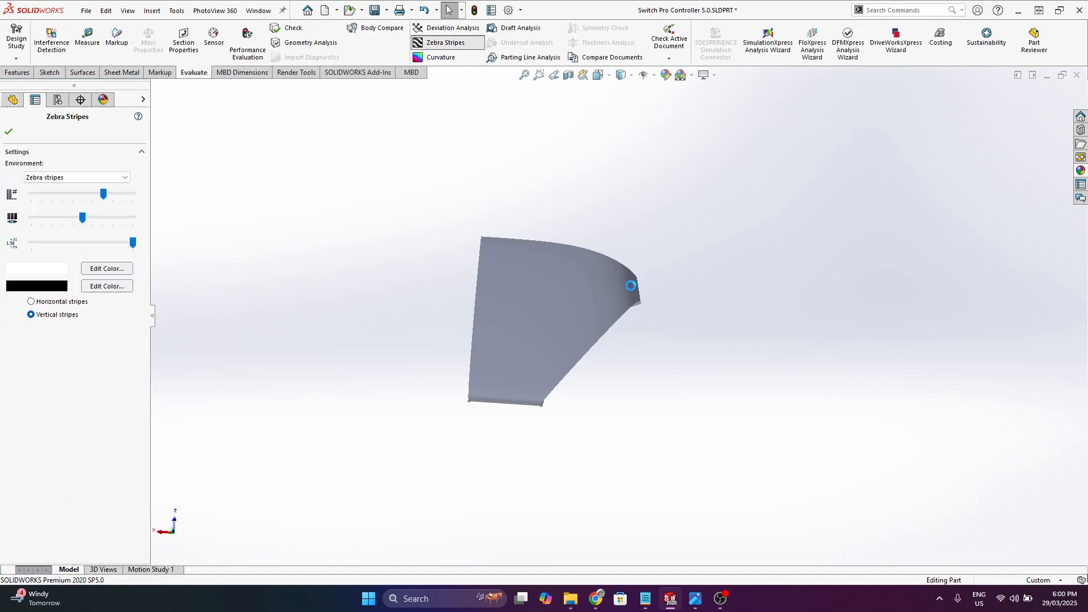
pyautogui.scroll(-1, 632, 285)
pyautogui.scroll(-3, 579, 301)
pyautogui.press('Return')
pyautogui.moveTo(615, 300); pyautogui.dragTo(469, 320, button='middle')
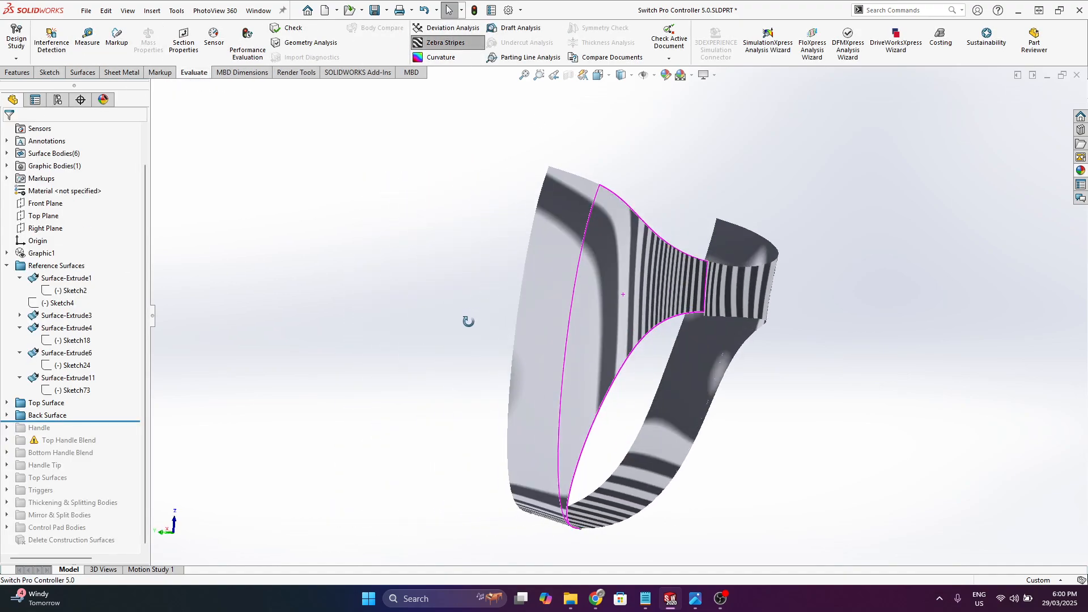
pyautogui.scroll(-5, 718, 298)
pyautogui.scroll(6, 637, 286)
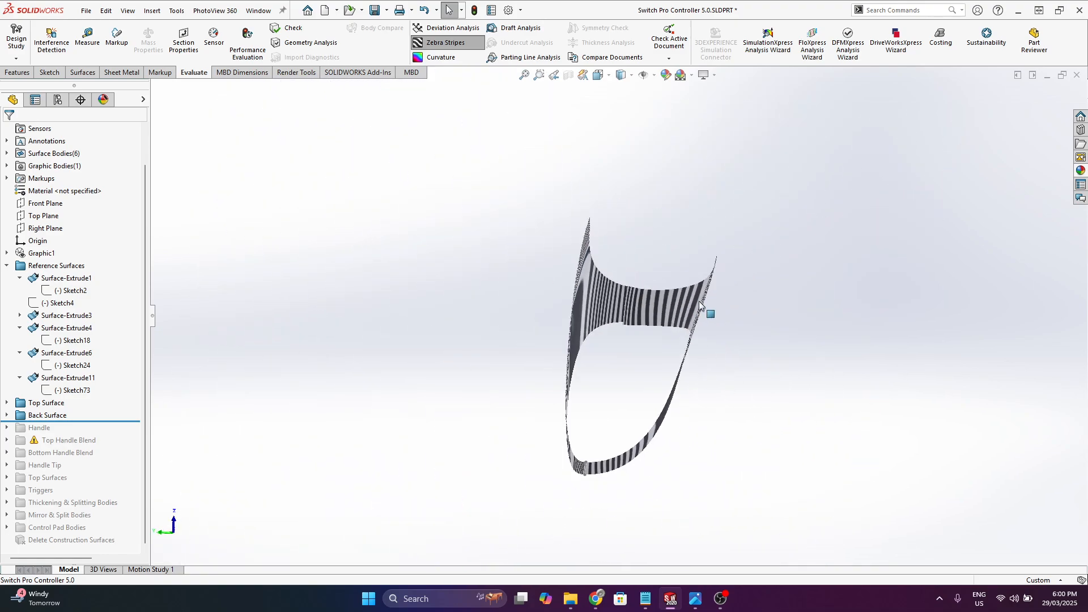
pyautogui.moveTo(699, 301); pyautogui.dragTo(754, 413, button='middle')
pyautogui.scroll(-3, 753, 414)
pyautogui.moveTo(682, 276); pyautogui.dragTo(658, 366, button='middle')
pyautogui.scroll(-1, 659, 366)
pyautogui.scroll(-2, 660, 370)
pyautogui.moveTo(623, 422); pyautogui.dragTo(612, 335, button='middle')
pyautogui.click(448, 47)
# - Check the surfaces with the Curvature color display, and turn it off
pyautogui.click(441, 57)
pyautogui.moveTo(544, 162); pyautogui.dragTo(712, 280, button='middle')
pyautogui.scroll(-1, 768, 233)
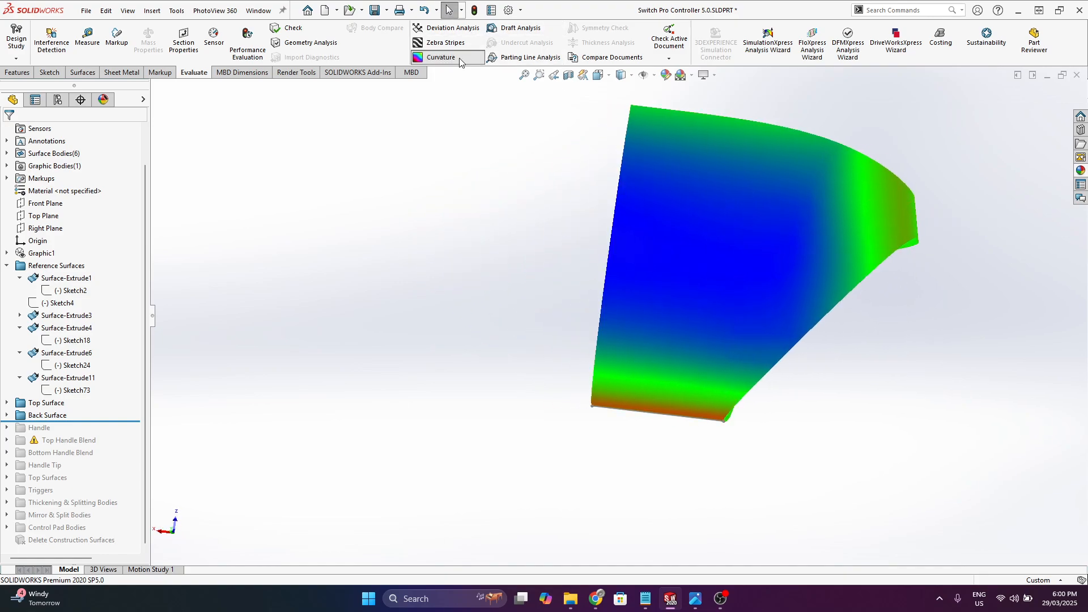
pyautogui.click(442, 58)
# - Roll the model forward to just after the Handle folder to bring in the handle surface
pyautogui.scroll(1, 798, 339)
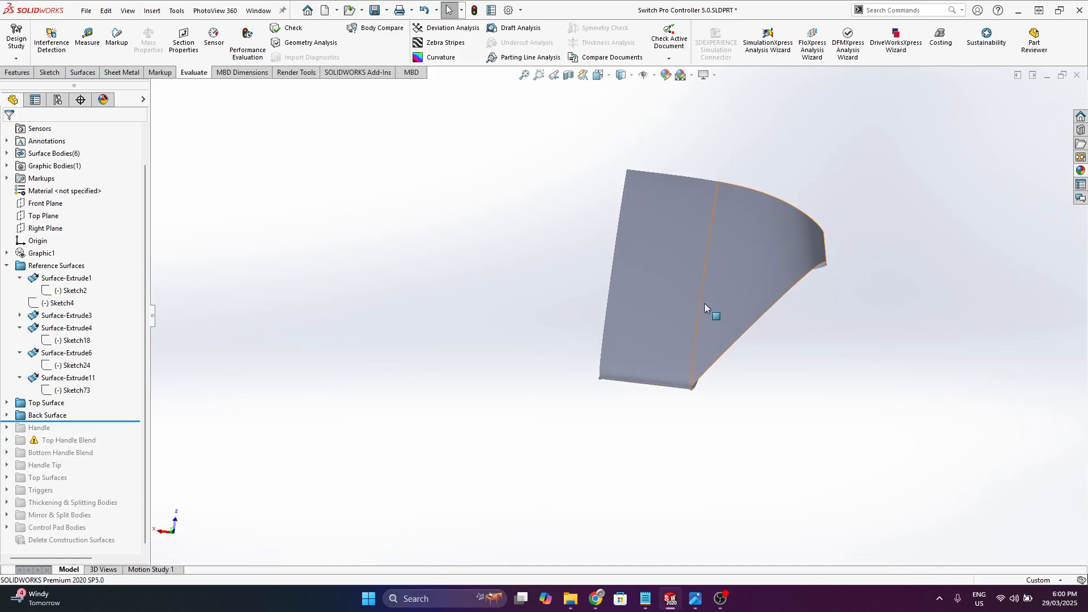
pyautogui.scroll(-2, 765, 265)
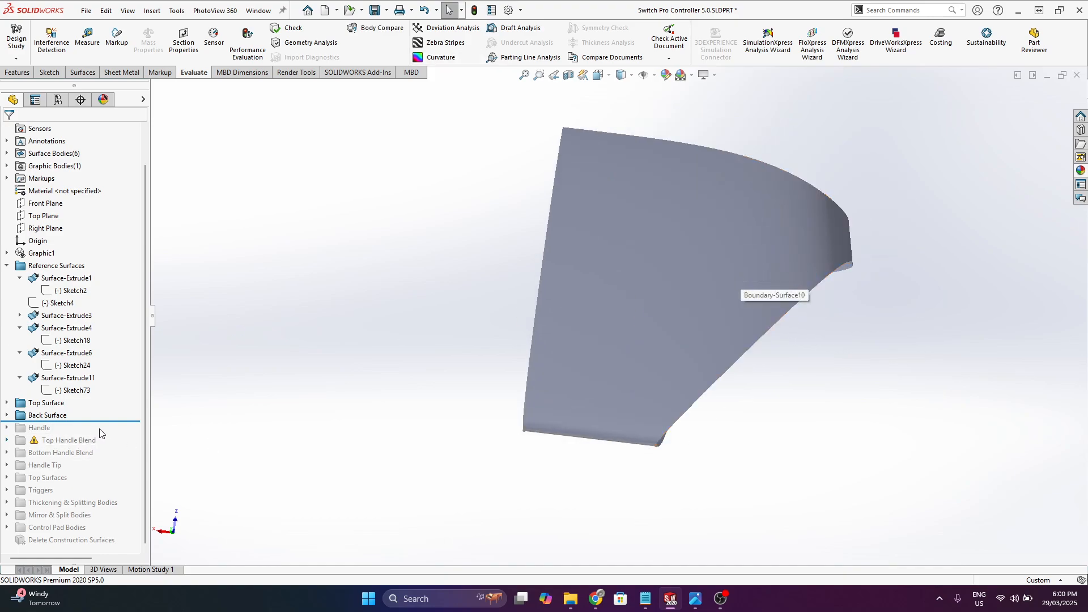
pyautogui.moveTo(125, 419); pyautogui.dragTo(125, 432)
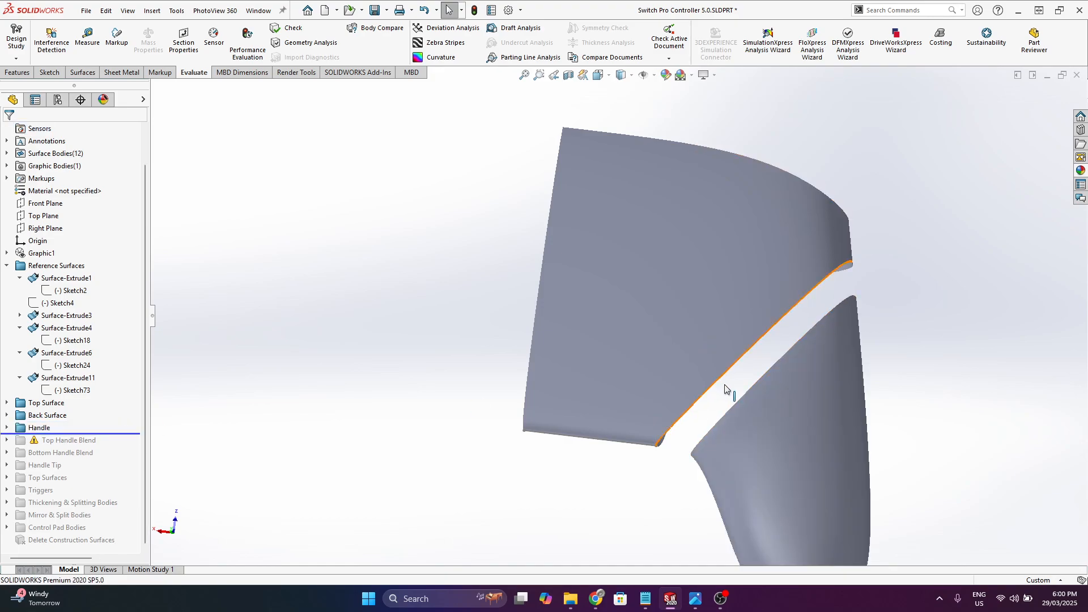
pyautogui.scroll(3, 727, 389)
pyautogui.moveTo(679, 384); pyautogui.dragTo(714, 345, button='middle')
pyautogui.scroll(-2, 774, 415)
pyautogui.moveTo(752, 404); pyautogui.dragTo(728, 277, button='middle')
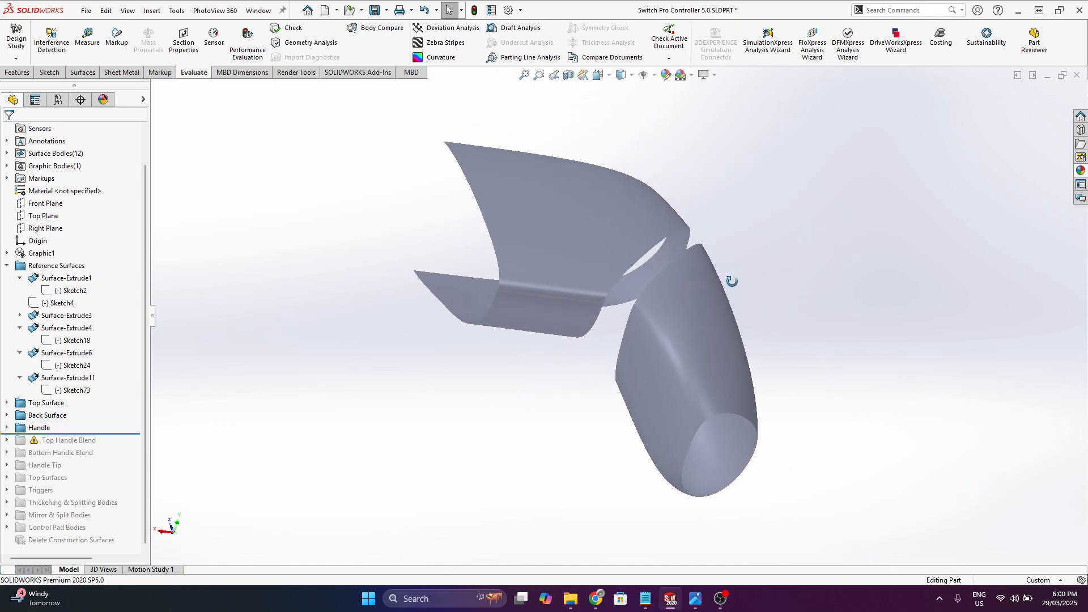
# - Show the Graphic1 reference mesh over the top, back and handle surfaces
pyautogui.rightClick(48, 253)
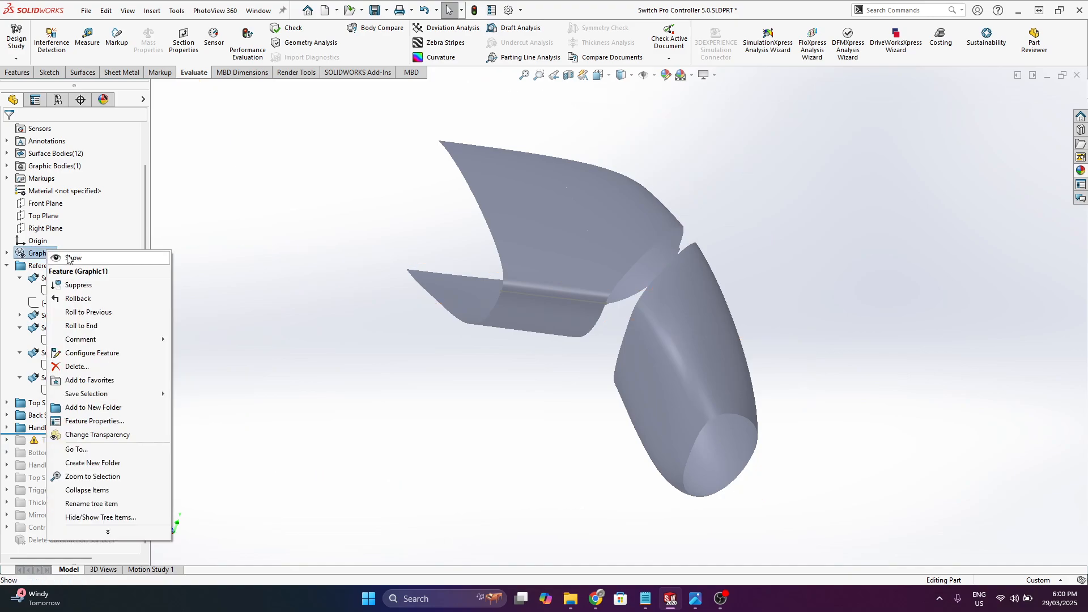
pyautogui.click(68, 259)
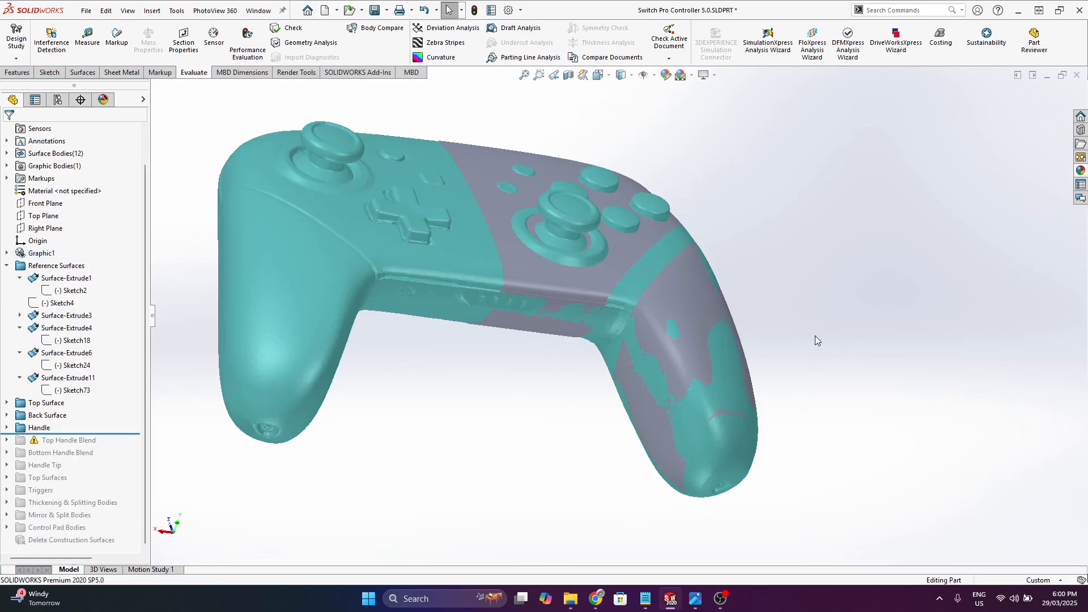
pyautogui.scroll(-3, 815, 340)
pyautogui.moveTo(815, 340)
pyautogui.mouseDown(button='middle')
pyautogui.moveTo(798, 275)
pyautogui.moveTo(692, 303)
pyautogui.moveTo(586, 314)
pyautogui.moveTo(788, 295)
pyautogui.moveTo(894, 263)
pyautogui.moveTo(833, 272)
pyautogui.mouseUp(button='middle')
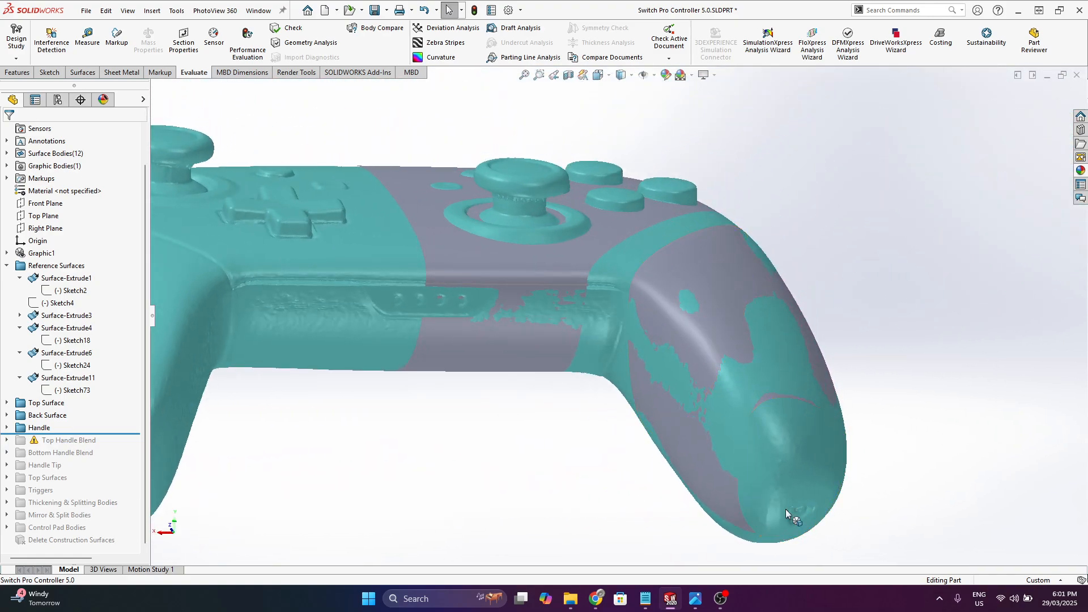
pyautogui.scroll(1, 546, 287)
pyautogui.moveTo(546, 287); pyautogui.dragTo(578, 274, button='middle')
pyautogui.scroll(-1, 578, 274)
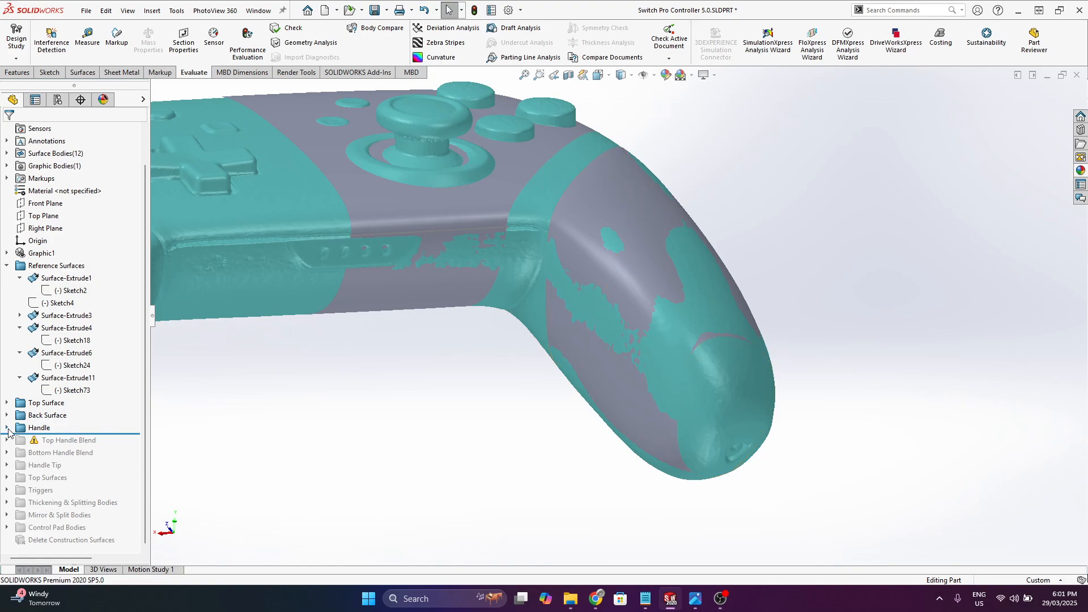
# - Expand the Handle folder's features and make the Graphic1 mesh transparent around Boundary-Surface13
pyautogui.click(7, 428)
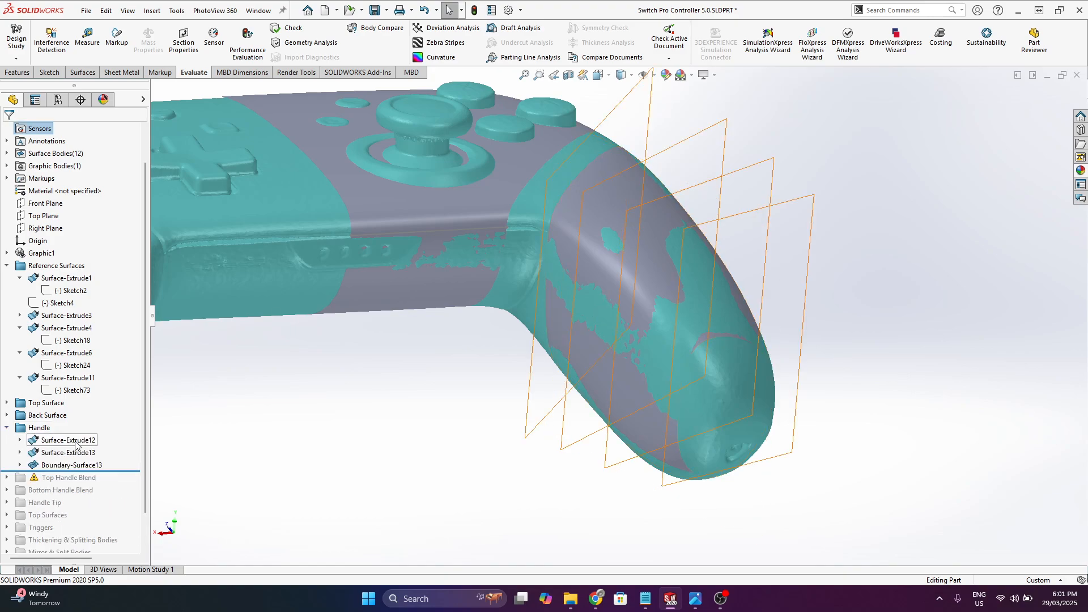
pyautogui.rightClick(45, 253)
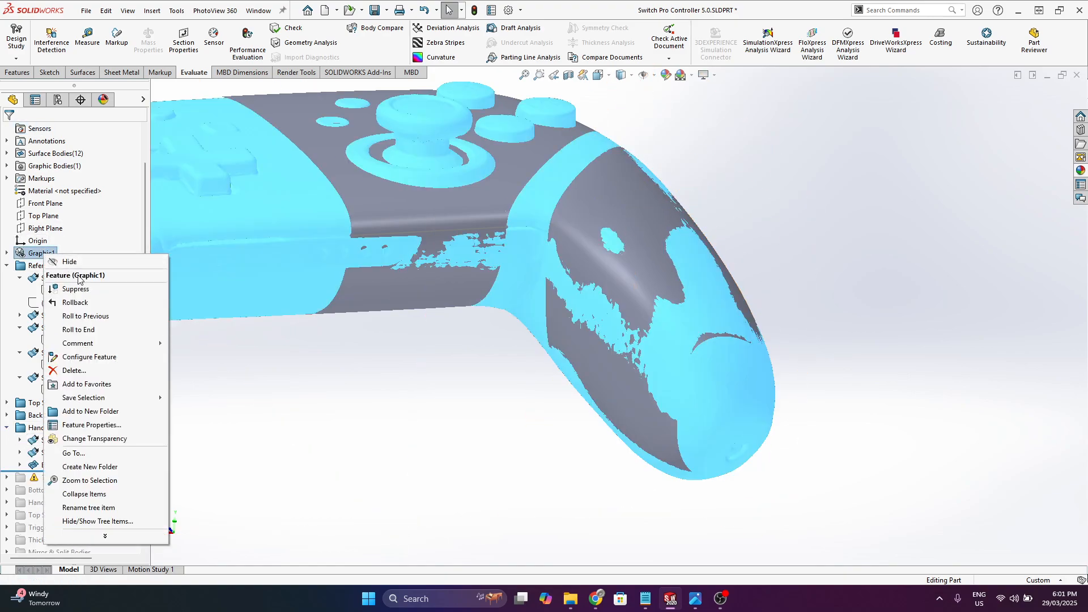
pyautogui.click(85, 438)
pyautogui.moveTo(616, 274); pyautogui.dragTo(580, 281, button='middle')
pyautogui.click(633, 248)
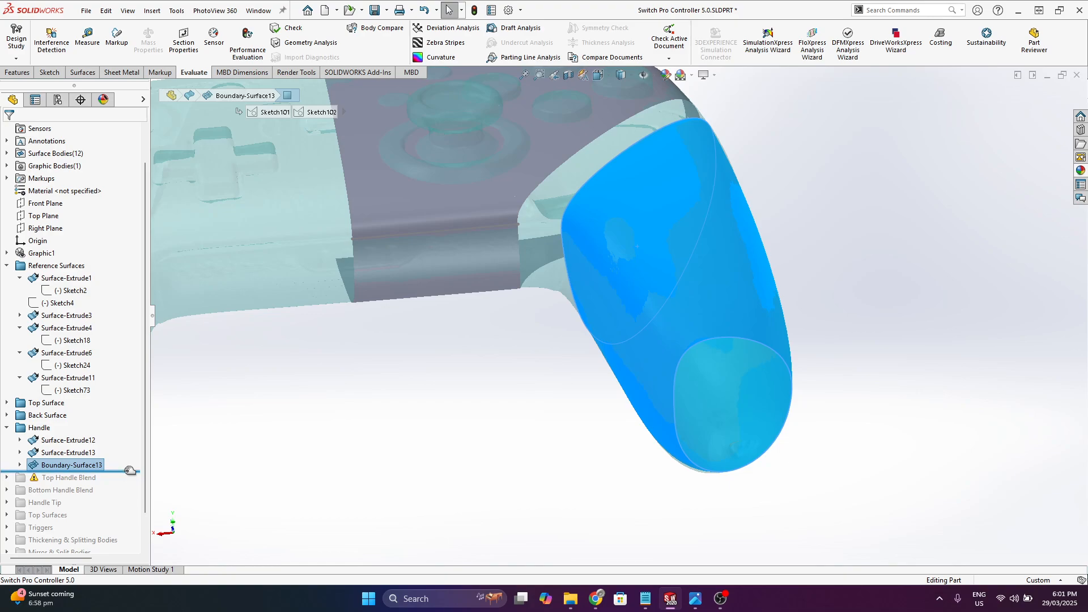
pyautogui.click(859, 258)
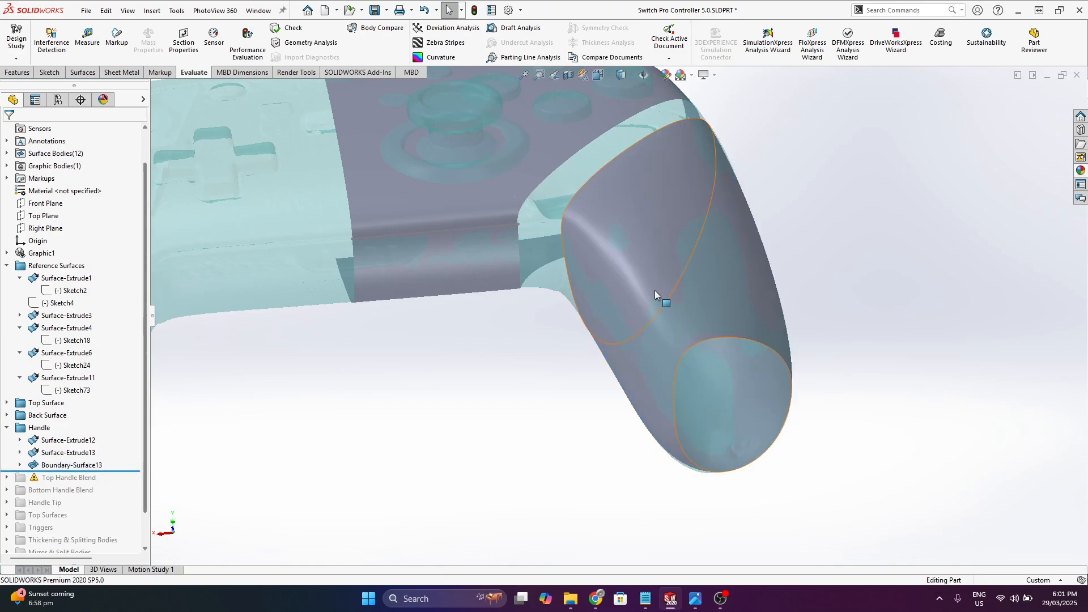
# - Roll the model back to just after Surface-Extrude12 in the Handle folder and expand that feature
pyautogui.moveTo(657, 296); pyautogui.dragTo(693, 272, button='middle')
pyautogui.moveTo(127, 471); pyautogui.dragTo(121, 447)
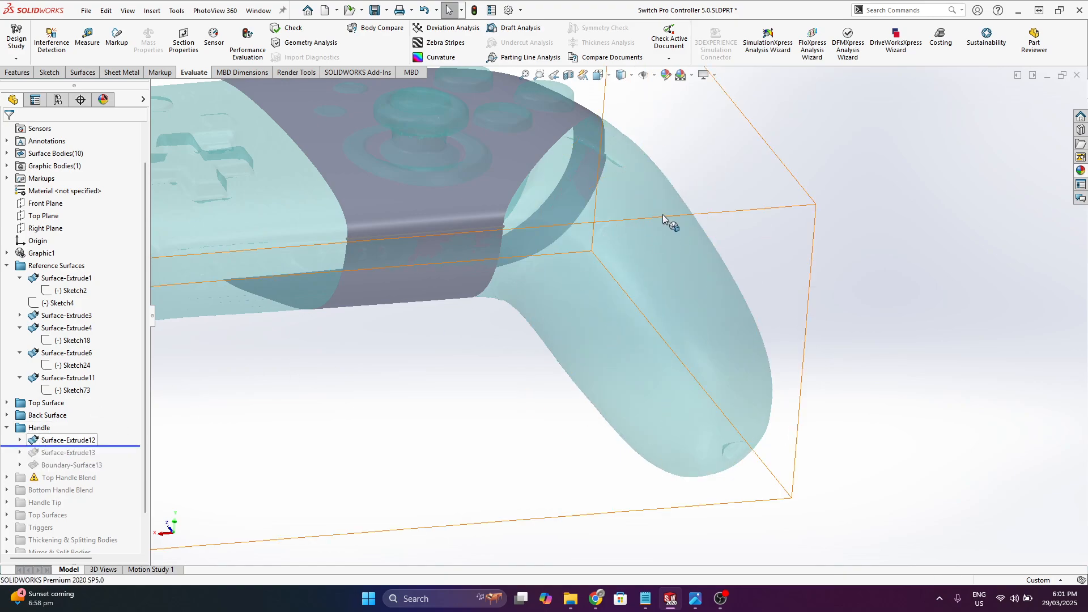
pyautogui.click(20, 440)
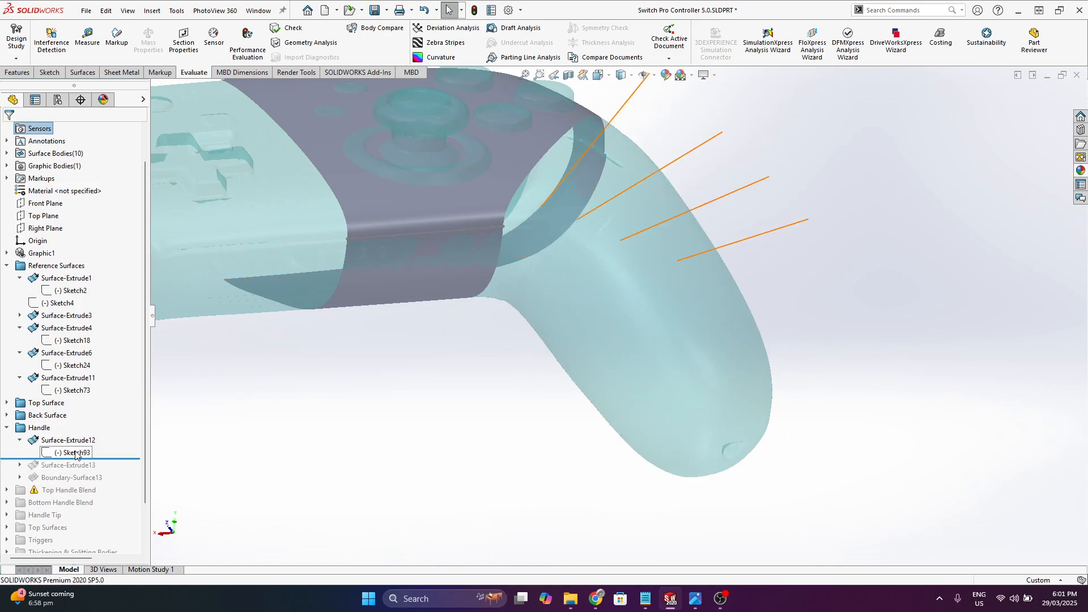
# - Show Sketch93, the set of four section lines crossing the handle
pyautogui.rightClick(76, 453)
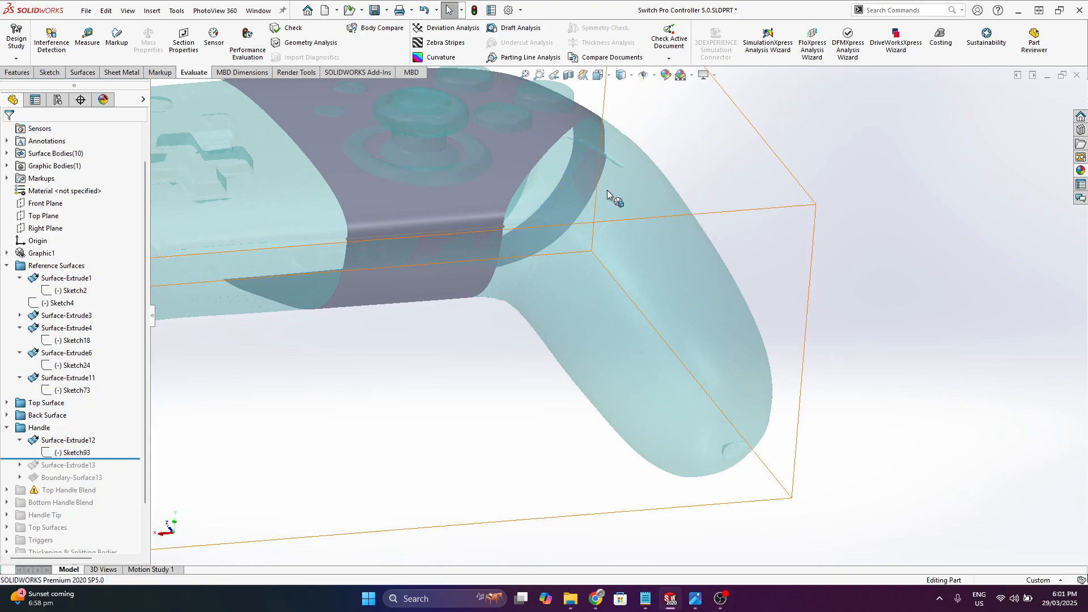
pyautogui.moveTo(607, 189); pyautogui.dragTo(712, 305, button='middle')
pyautogui.scroll(-2, 644, 217)
pyautogui.moveTo(642, 217); pyautogui.dragTo(578, 272, button='middle')
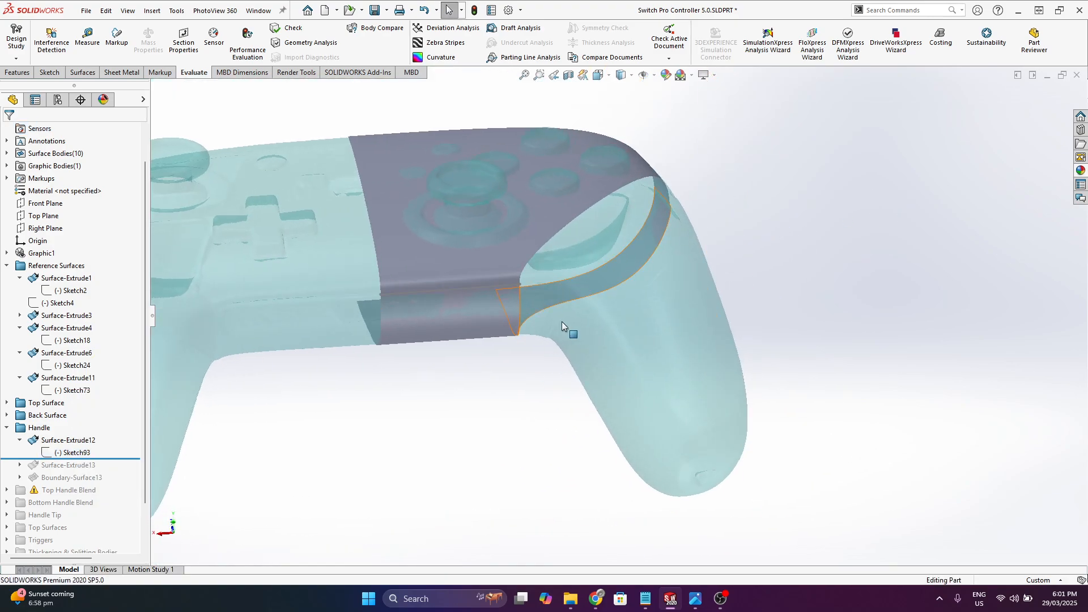
pyautogui.scroll(3, 714, 261)
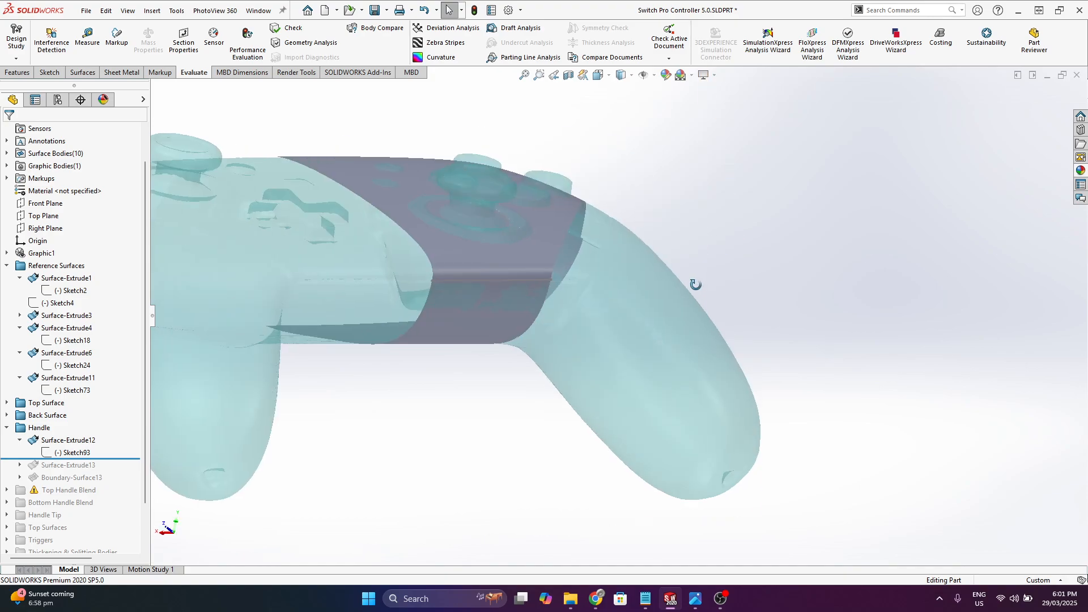
pyautogui.rightClick(69, 453)
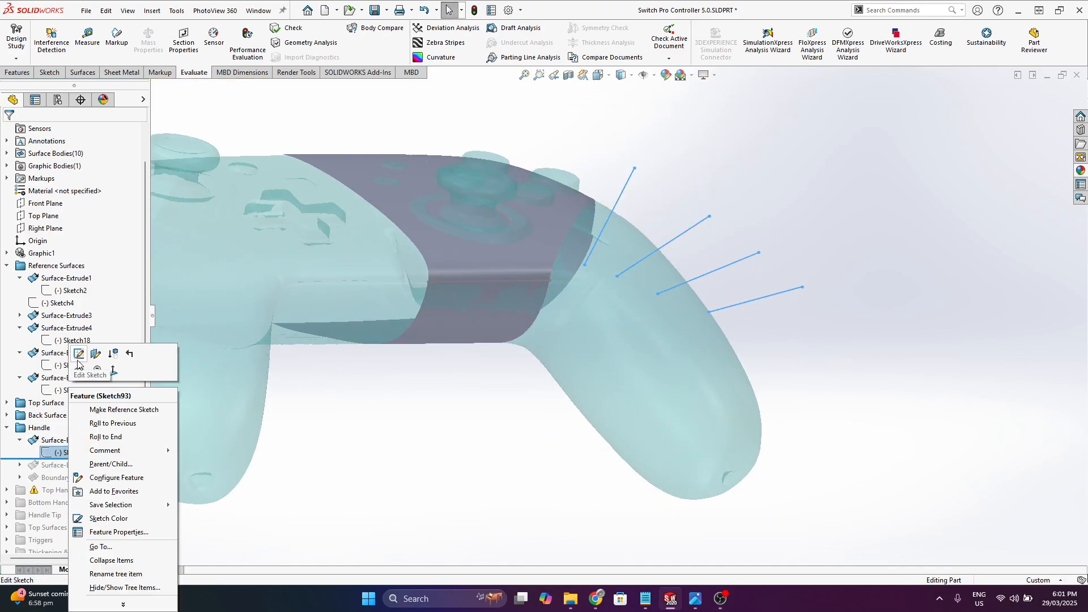
pyautogui.click(80, 372)
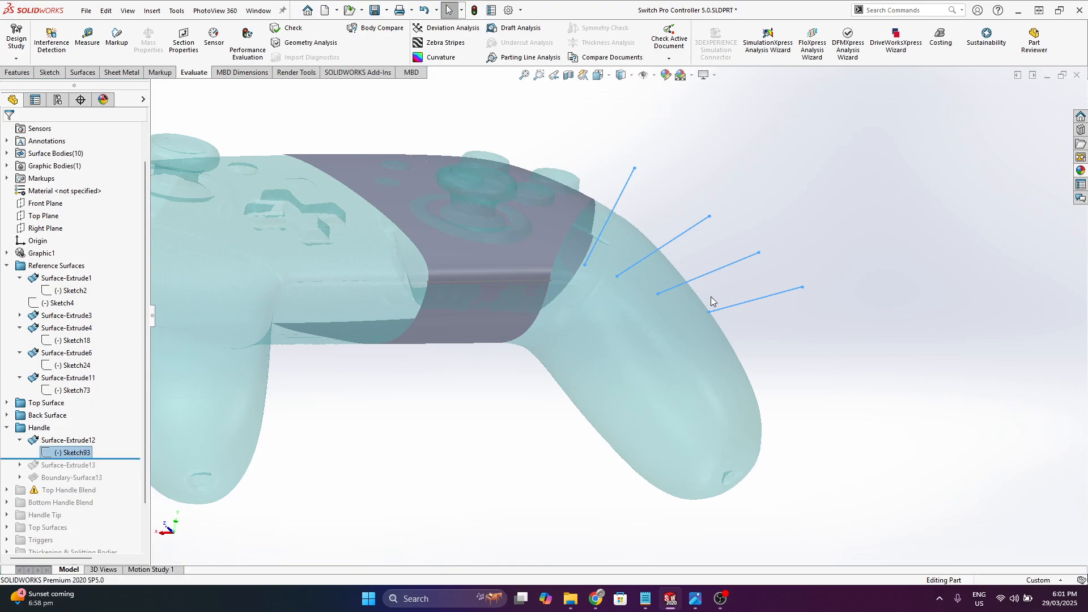
pyautogui.moveTo(711, 297)
pyautogui.mouseDown(button='middle')
pyautogui.moveTo(672, 252)
pyautogui.moveTo(578, 450)
pyautogui.moveTo(446, 188)
pyautogui.mouseUp(button='middle')
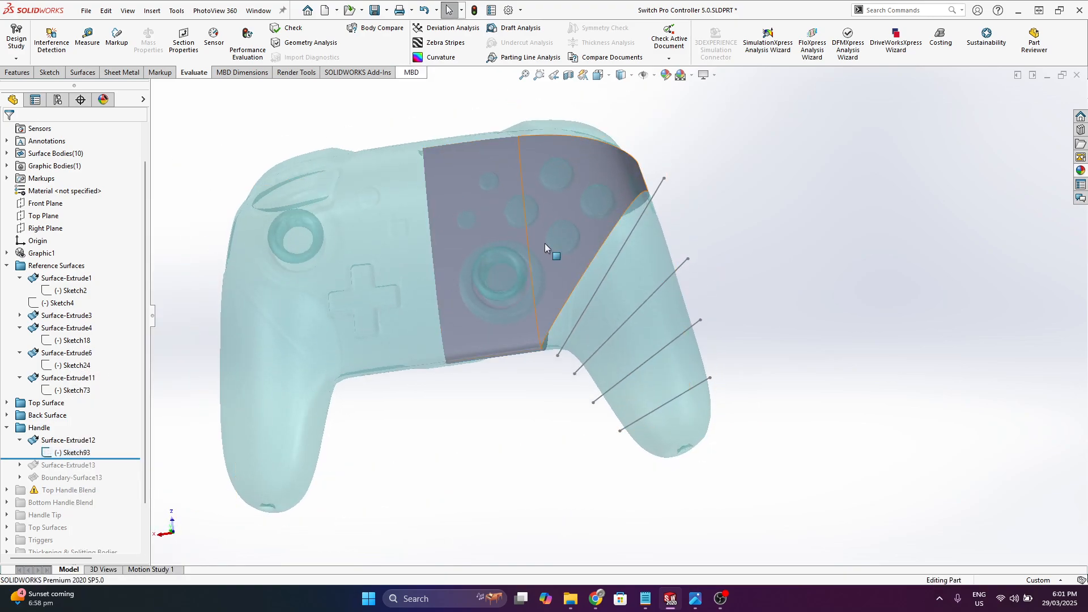
pyautogui.moveTo(545, 243)
pyautogui.mouseDown(button='middle')
pyautogui.moveTo(461, 380)
pyautogui.moveTo(508, 350)
pyautogui.moveTo(615, 342)
pyautogui.moveTo(521, 375)
pyautogui.mouseUp(button='middle')
pyautogui.click(84, 453)
pyautogui.moveTo(733, 297)
pyautogui.mouseDown(button='middle')
pyautogui.moveTo(722, 371)
pyautogui.moveTo(714, 334)
pyautogui.mouseUp(button='middle')
# - Show Surface-Extrude12, the four reference surfaces extruded through the handle from Sketch93
pyautogui.click(85, 440)
pyautogui.rightClick(85, 441)
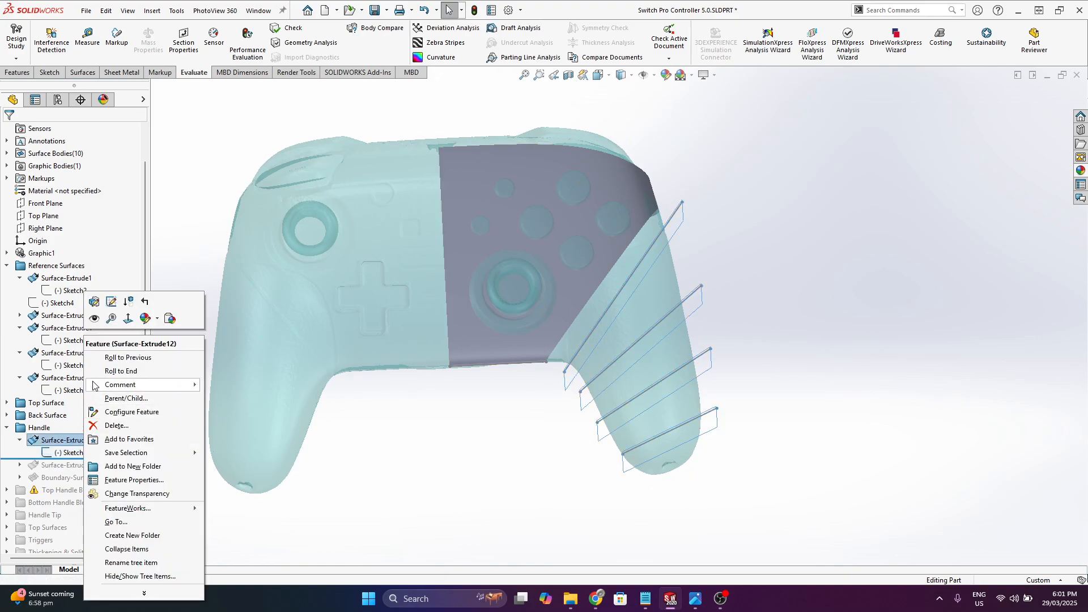
pyautogui.click(738, 362)
pyautogui.moveTo(676, 446)
pyautogui.mouseDown(button='middle')
pyautogui.moveTo(697, 161)
pyautogui.moveTo(663, 204)
pyautogui.mouseUp(button='middle')
pyautogui.moveTo(491, 337); pyautogui.dragTo(570, 265, button='middle')
pyautogui.click(662, 239)
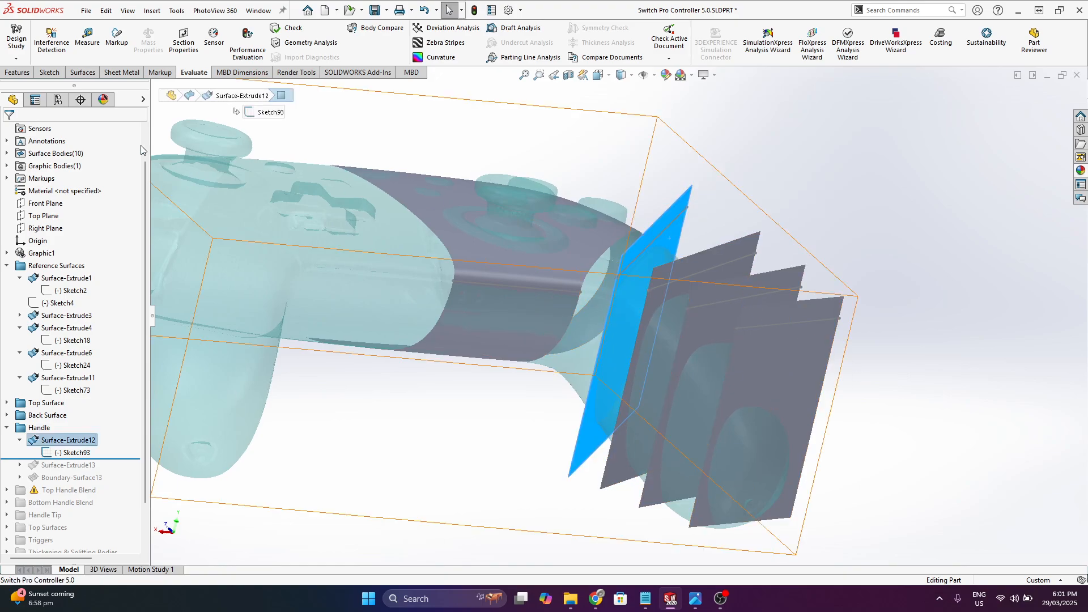
pyautogui.click(892, 334)
# - Roll the model forward to just after Surface-Extrude13 in the Handle folder
pyautogui.scroll(2, 683, 340)
pyautogui.scroll(-3, 677, 320)
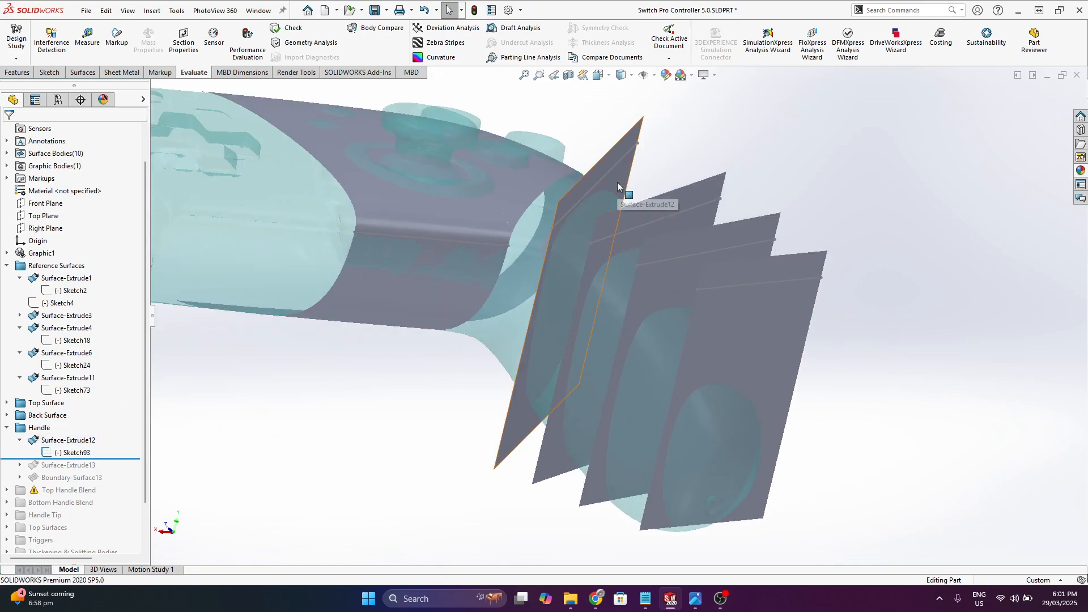
pyautogui.moveTo(668, 226); pyautogui.dragTo(623, 505, button='middle')
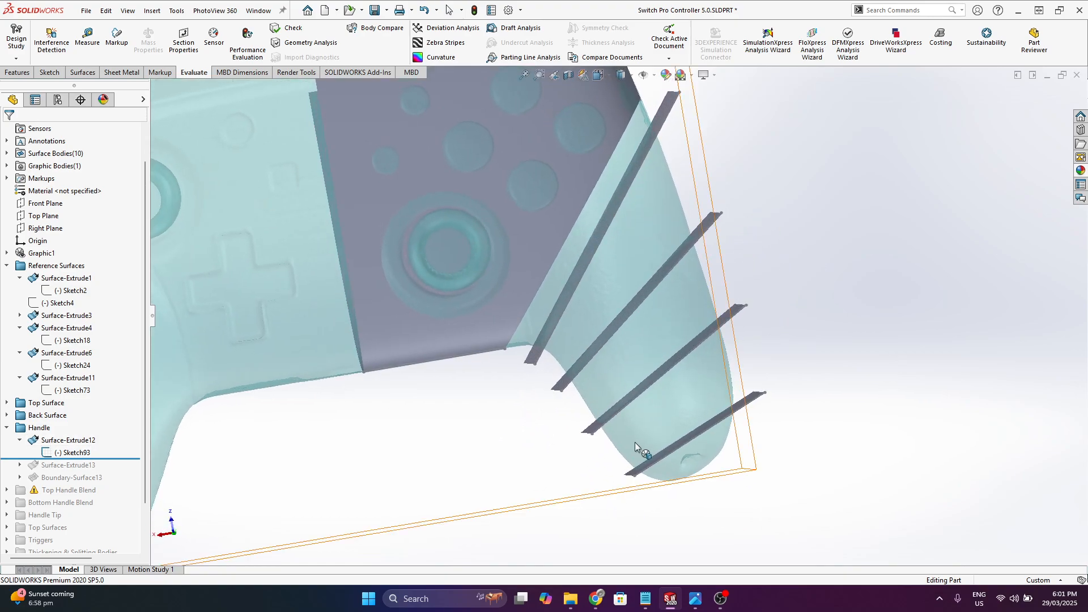
pyautogui.moveTo(635, 444)
pyautogui.mouseDown(button='middle')
pyautogui.moveTo(638, 461)
pyautogui.moveTo(634, 450)
pyautogui.mouseUp(button='middle')
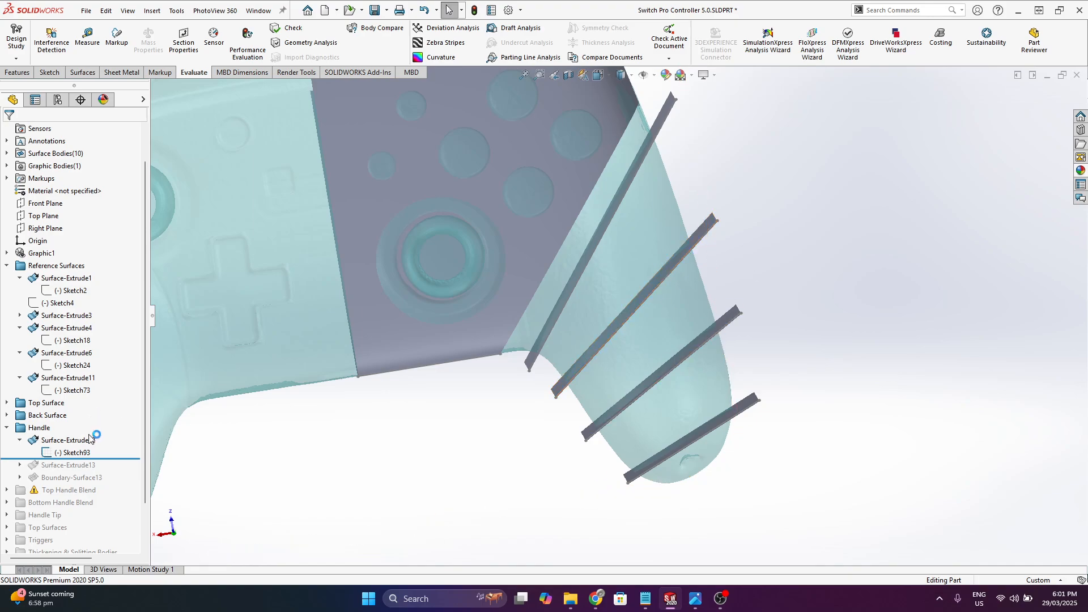
pyautogui.moveTo(124, 459); pyautogui.dragTo(129, 468)
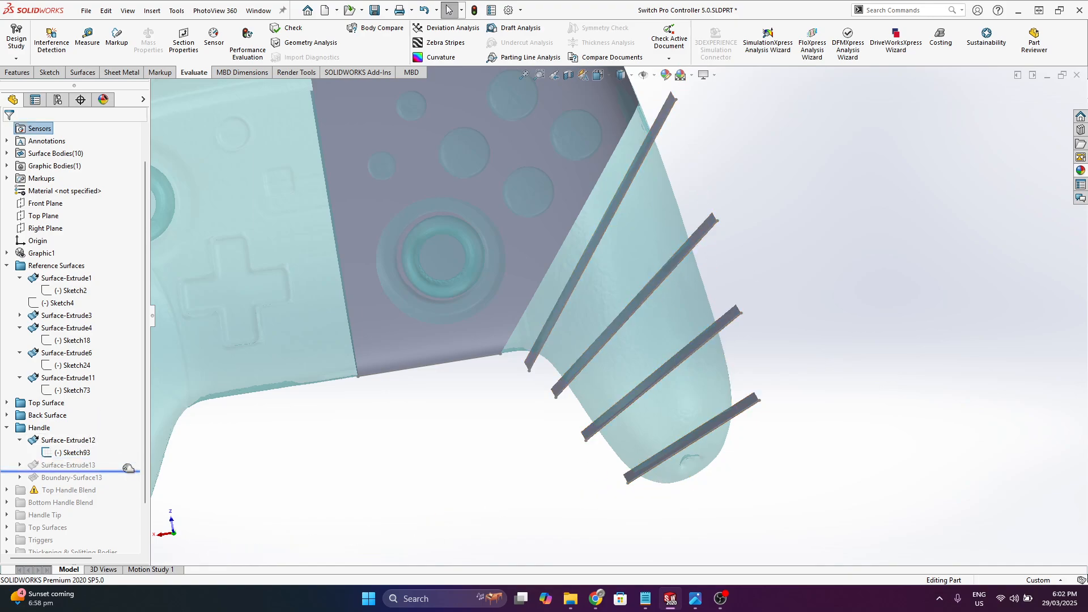
# - Hide the four Surface-Extrude12 section surfaces and show the lengthwise Surface-Extrude13 in the handle
pyautogui.scroll(1, 577, 364)
pyautogui.moveTo(558, 438); pyautogui.dragTo(287, 379, button='middle')
pyautogui.click(68, 464)
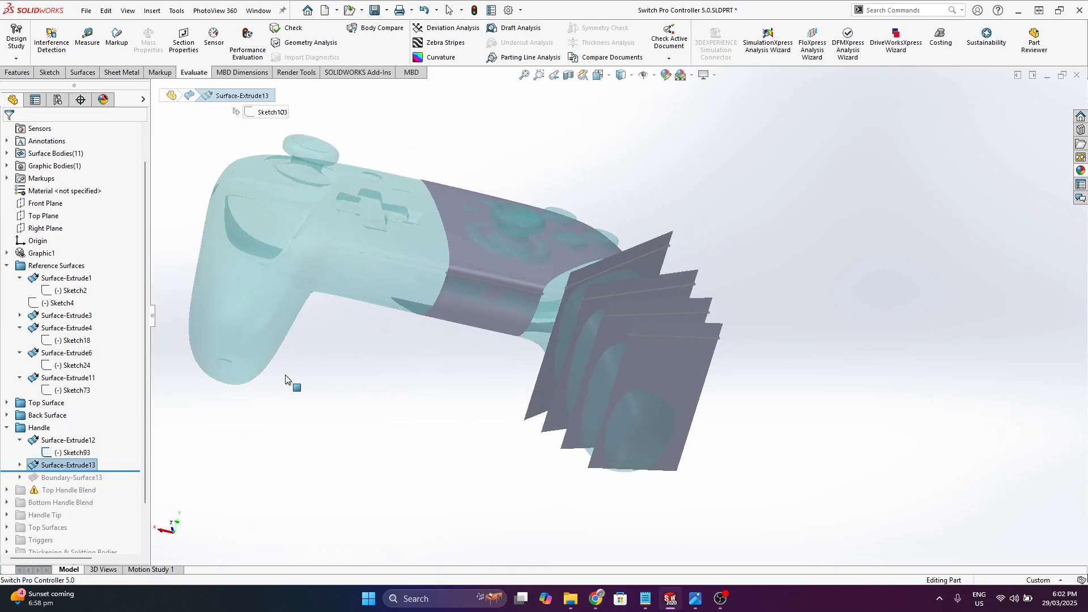
pyautogui.rightClick(66, 443)
pyautogui.click(75, 323)
pyautogui.rightClick(65, 466)
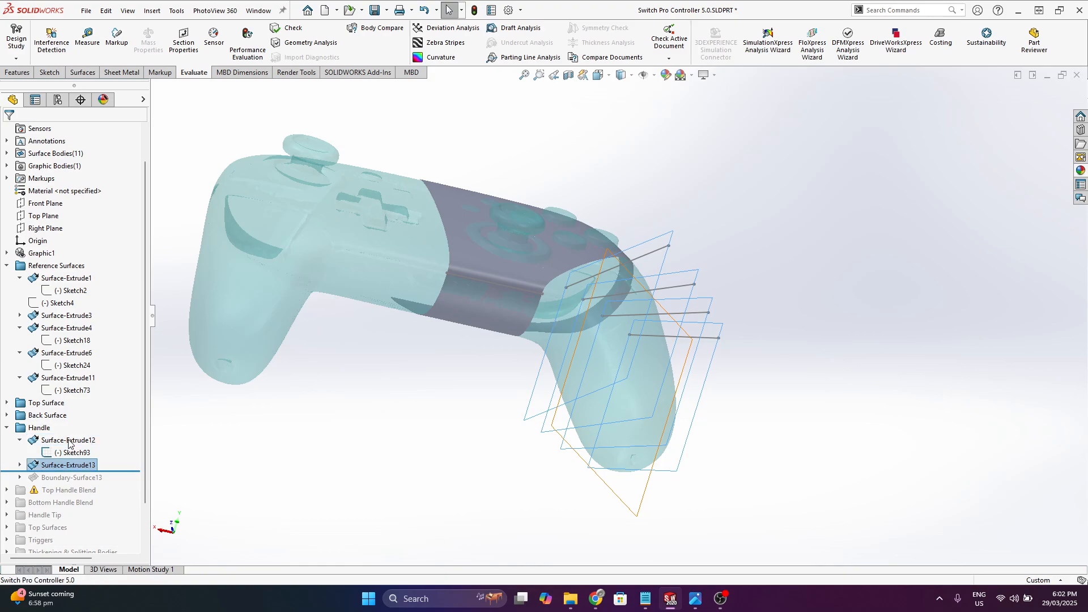
pyautogui.click(76, 331)
# - Examine from several angles how Surface-Extrude13 passes lengthwise through the handle
pyautogui.moveTo(736, 318)
pyautogui.mouseDown(button='middle')
pyautogui.moveTo(568, 472)
pyautogui.moveTo(595, 501)
pyautogui.moveTo(646, 449)
pyautogui.moveTo(695, 314)
pyautogui.mouseUp(button='middle')
pyautogui.click(673, 352)
pyautogui.moveTo(548, 279); pyautogui.dragTo(549, 338, button='middle')
pyautogui.moveTo(624, 403); pyautogui.dragTo(557, 389, button='middle')
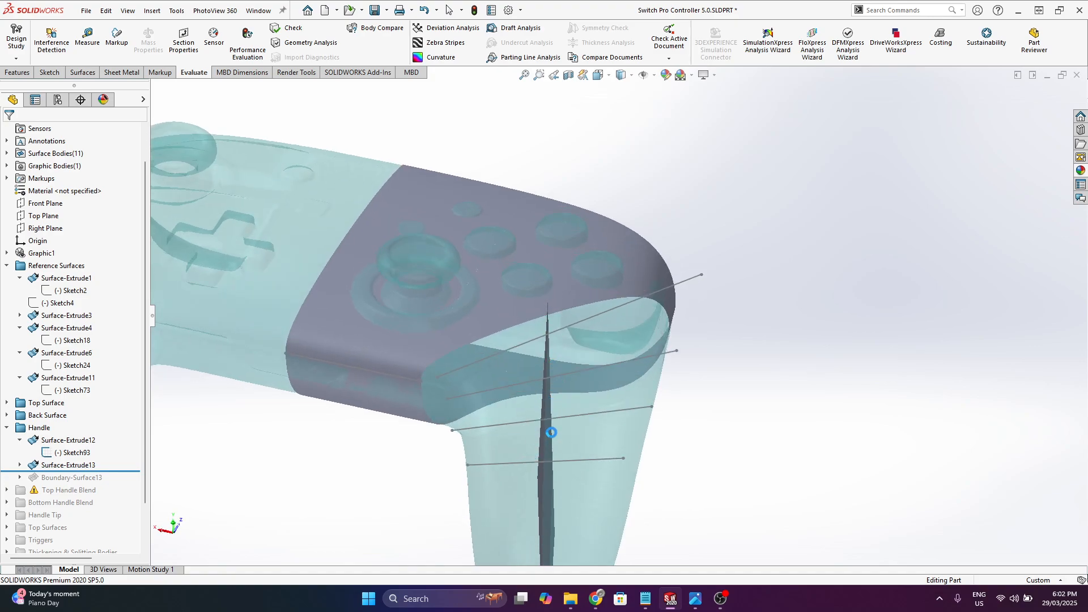
pyautogui.moveTo(551, 432); pyautogui.dragTo(621, 334, button='middle')
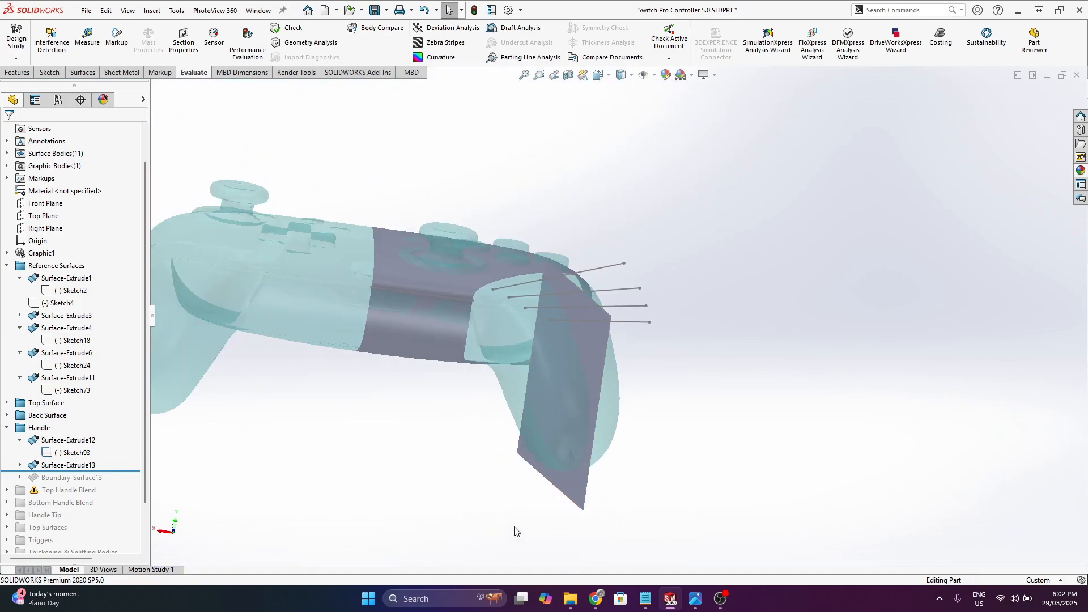
pyautogui.scroll(-3, 514, 531)
pyautogui.click(71, 466)
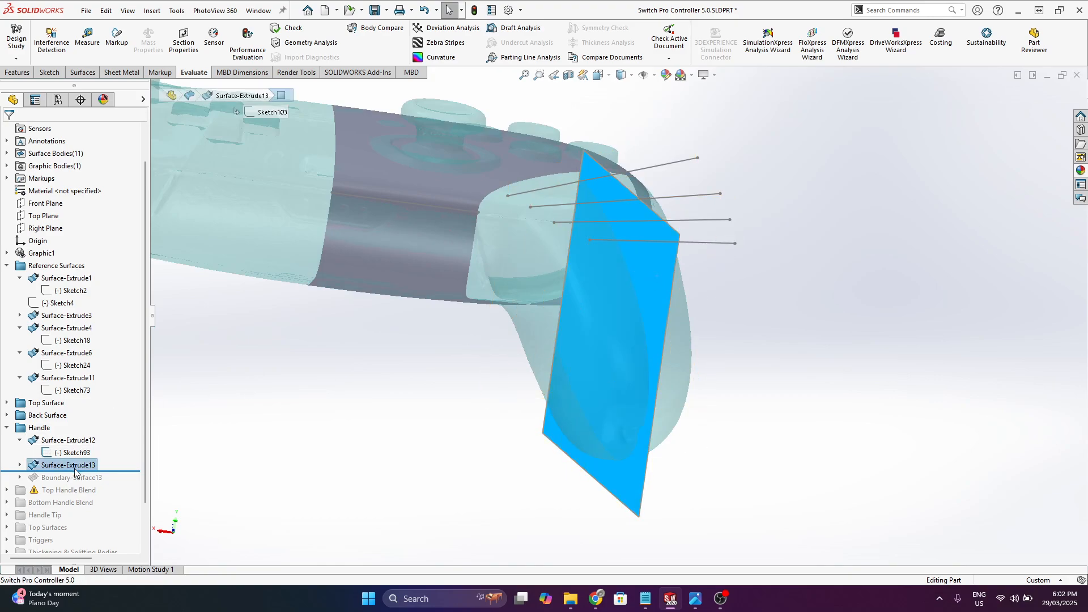
# - Roll the model forward to just after Boundary-Surface13 and hide Surface-Extrude13
pyautogui.moveTo(125, 469); pyautogui.dragTo(122, 483)
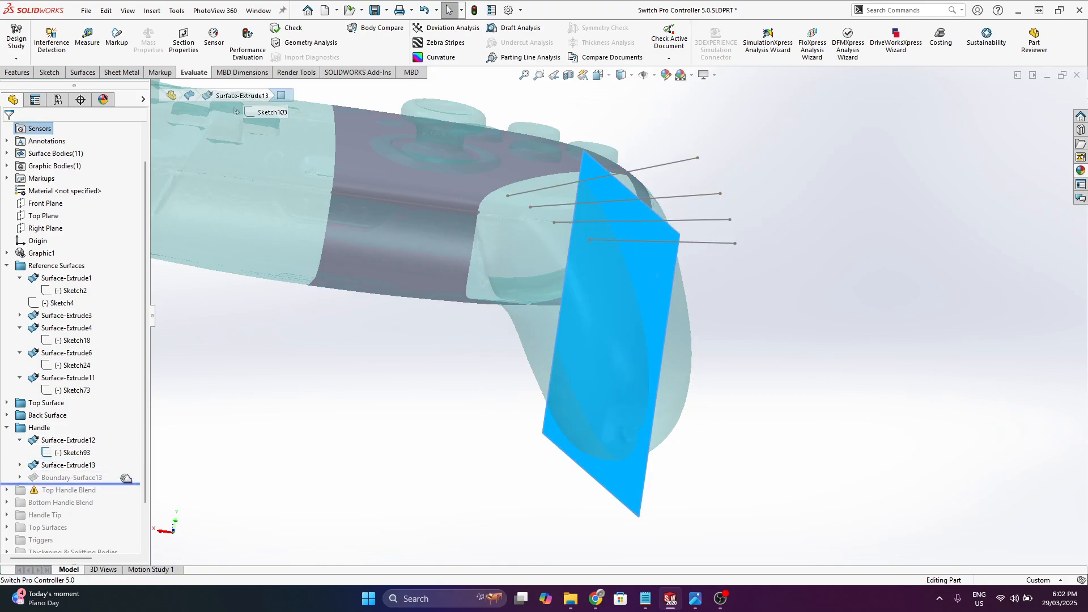
pyautogui.rightClick(61, 468)
pyautogui.click(78, 329)
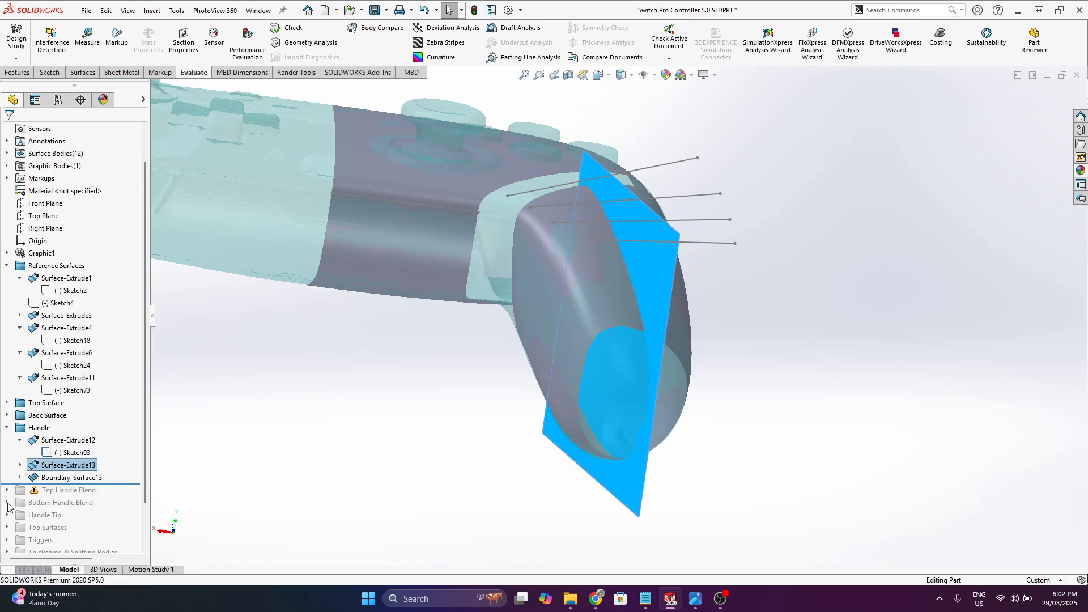
# - Expand Boundary-Surface13 and show all of its sketches, from Sketch101 through 3DSketch30
pyautogui.click(21, 478)
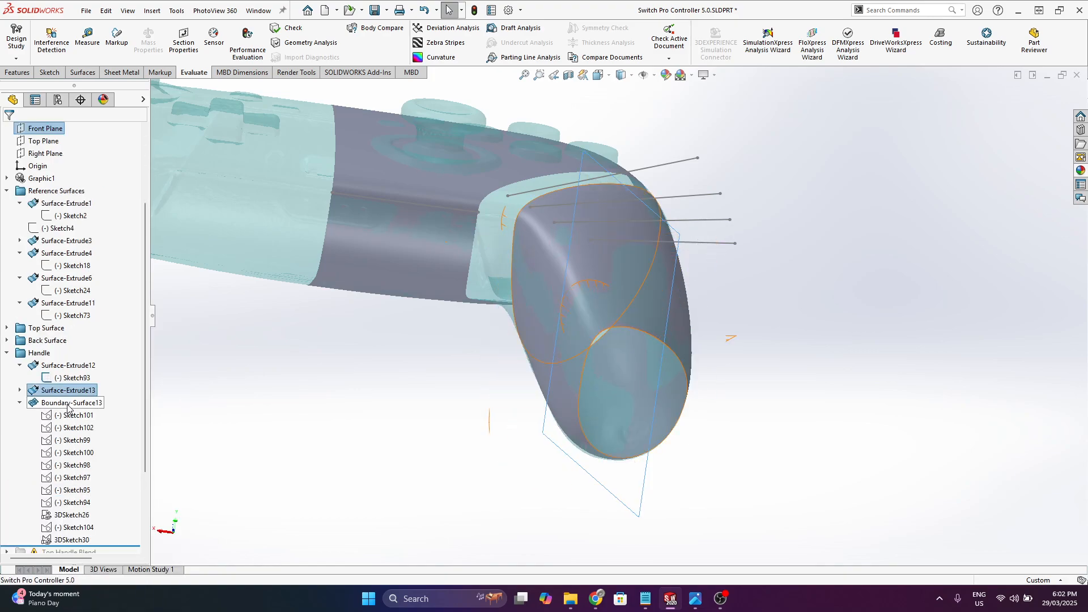
pyautogui.click(588, 332)
pyautogui.moveTo(588, 333)
pyautogui.mouseDown(button='middle')
pyautogui.moveTo(682, 342)
pyautogui.moveTo(503, 340)
pyautogui.moveTo(507, 302)
pyautogui.moveTo(578, 300)
pyautogui.moveTo(641, 237)
pyautogui.mouseUp(button='middle')
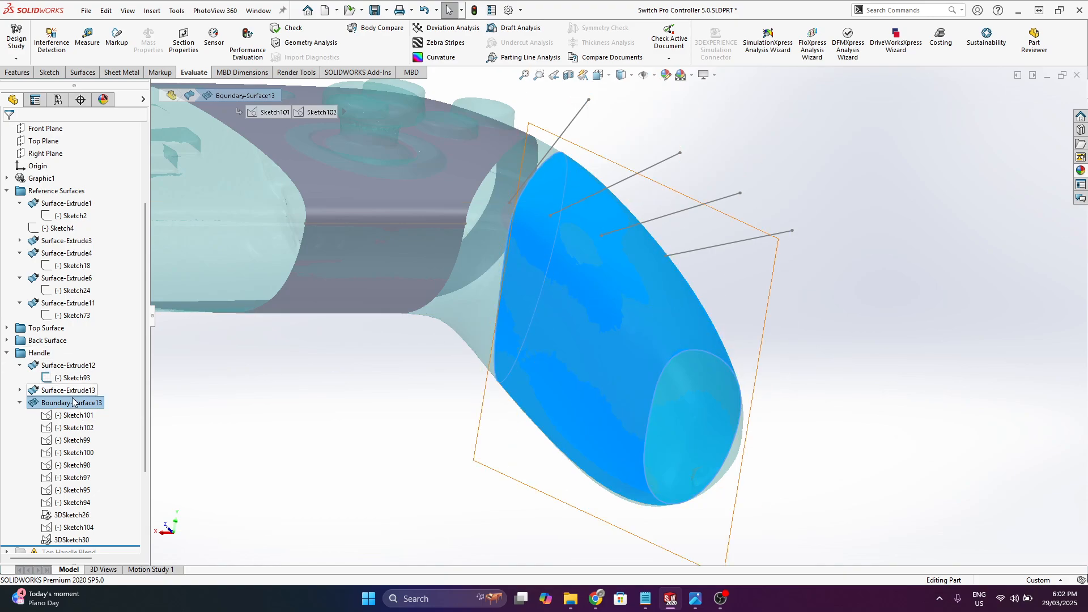
pyautogui.click(80, 417)
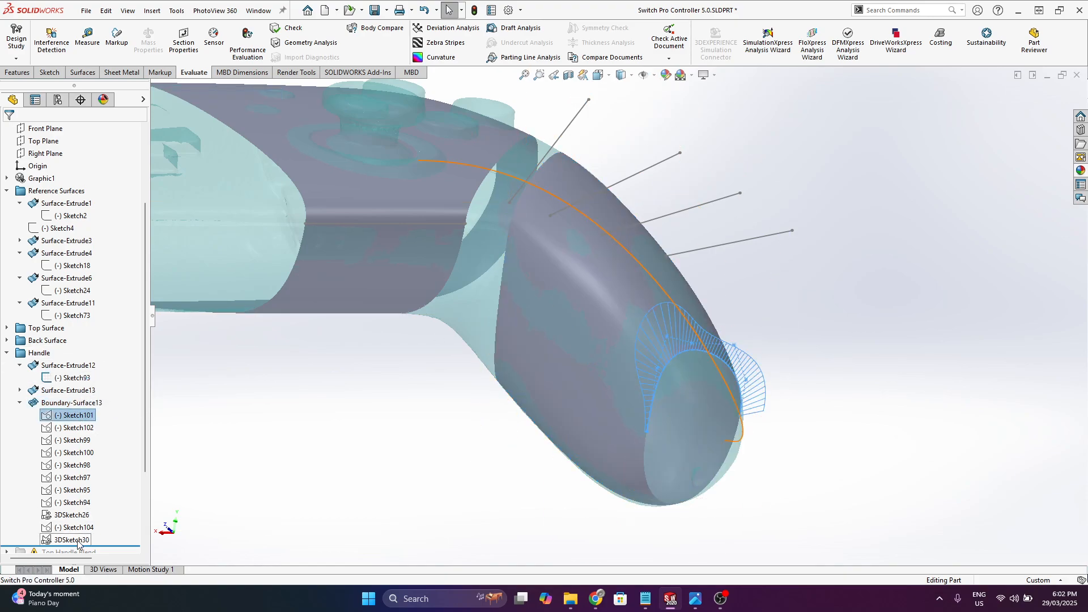
pyautogui.keyDown('shift'); pyautogui.click(77, 541); pyautogui.keyUp('shift')
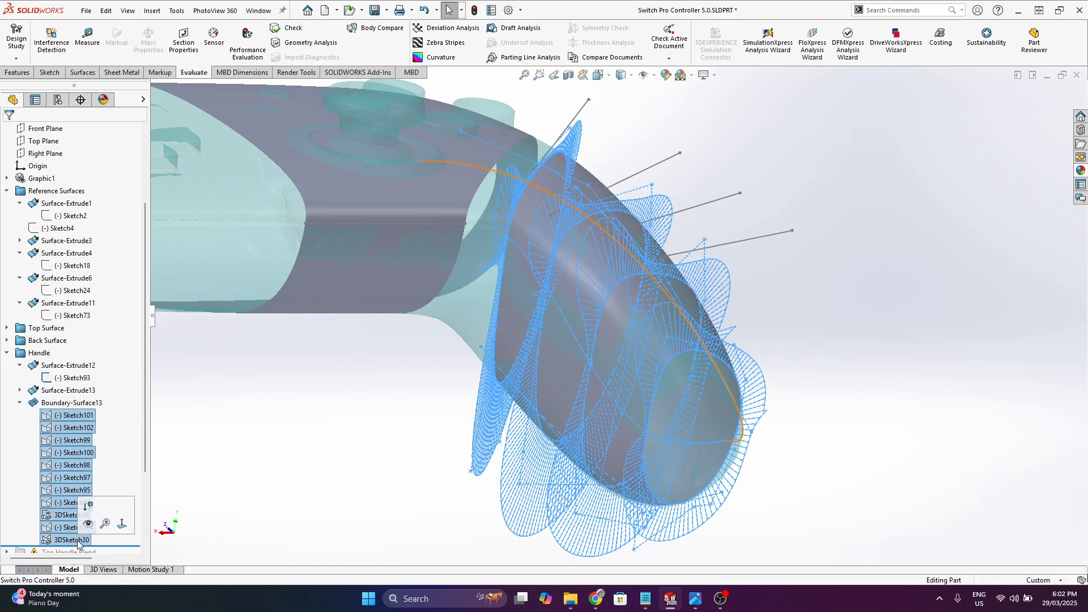
pyautogui.click(797, 352)
pyautogui.moveTo(796, 353)
pyautogui.mouseDown(button='middle')
pyautogui.moveTo(845, 331)
pyautogui.moveTo(598, 260)
pyautogui.moveTo(566, 318)
pyautogui.moveTo(456, 422)
pyautogui.moveTo(530, 335)
pyautogui.moveTo(510, 340)
pyautogui.mouseUp(button='middle')
# - Open the definition of Boundary-Surface13, review its Direction 1 and Direction 2 curve groups, and close it without changes
pyautogui.rightClick(73, 403)
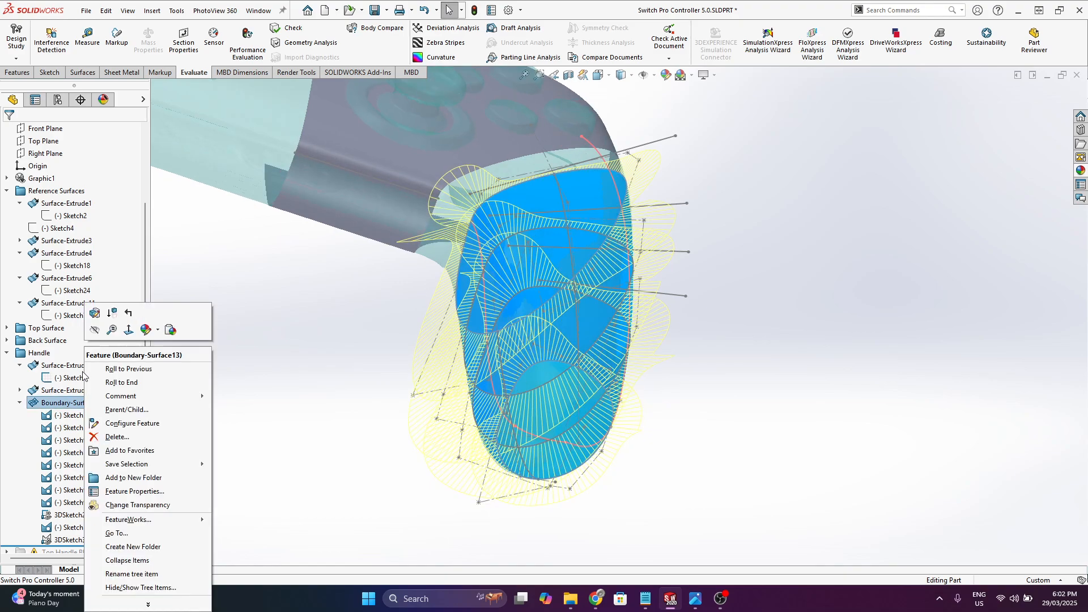
pyautogui.click(95, 314)
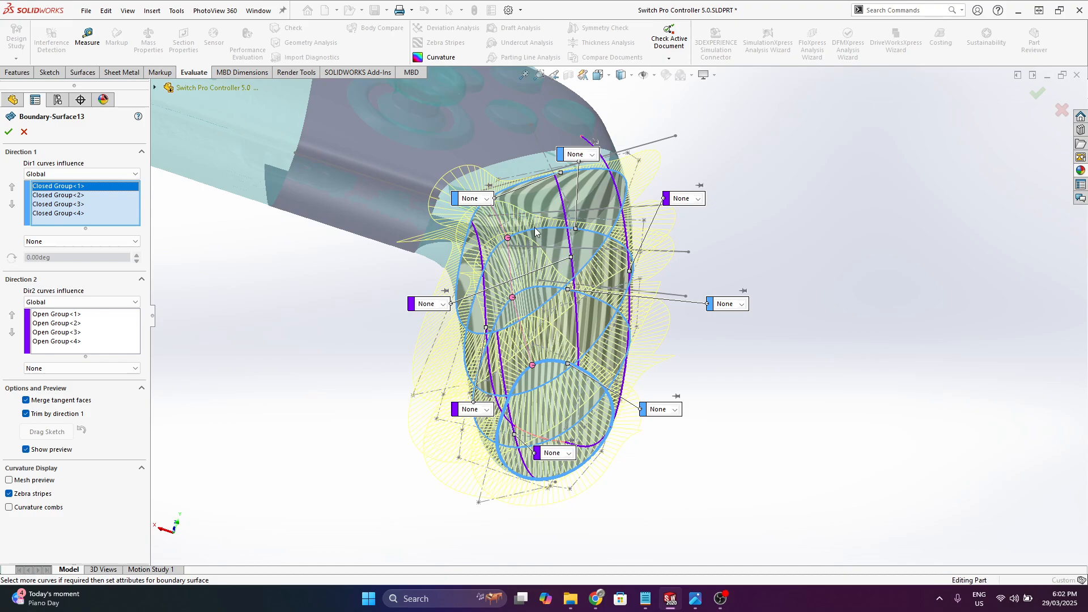
pyautogui.moveTo(536, 231); pyautogui.dragTo(522, 228, button='middle')
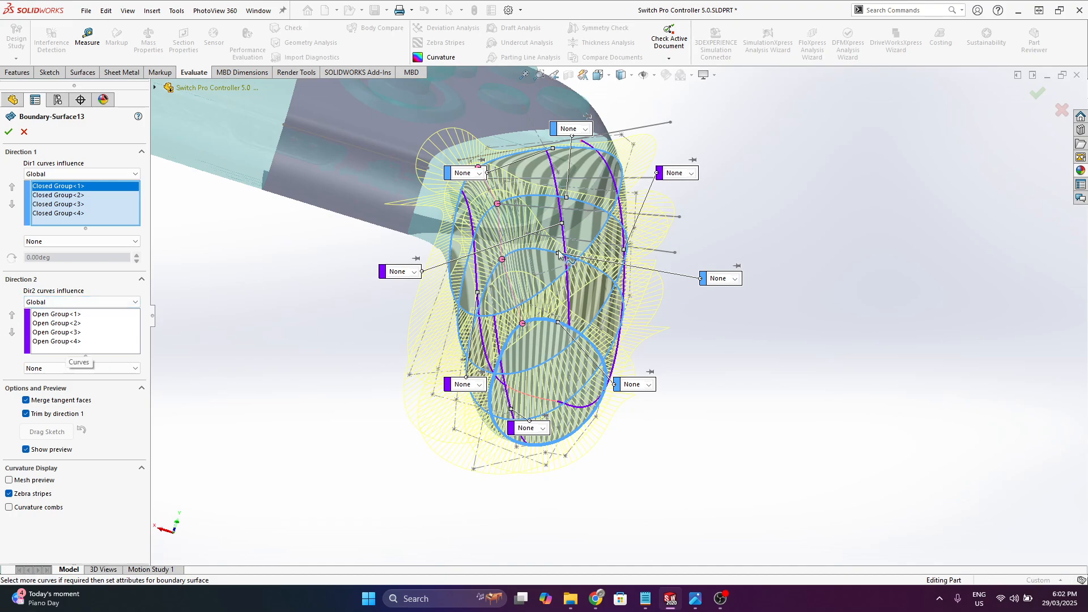
pyautogui.moveTo(536, 348); pyautogui.dragTo(540, 314, button='middle')
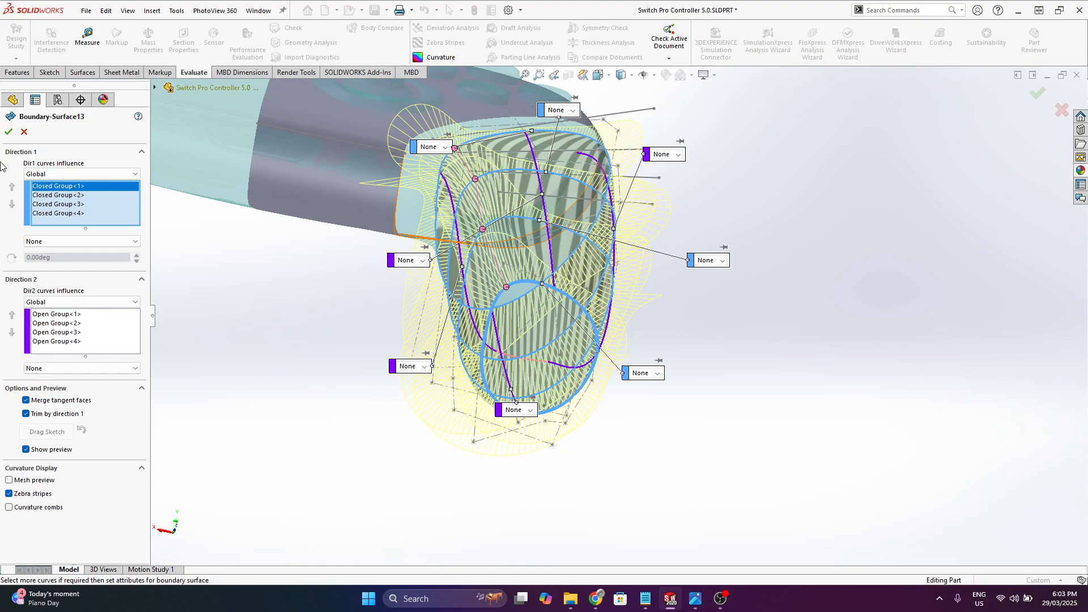
pyautogui.click(25, 132)
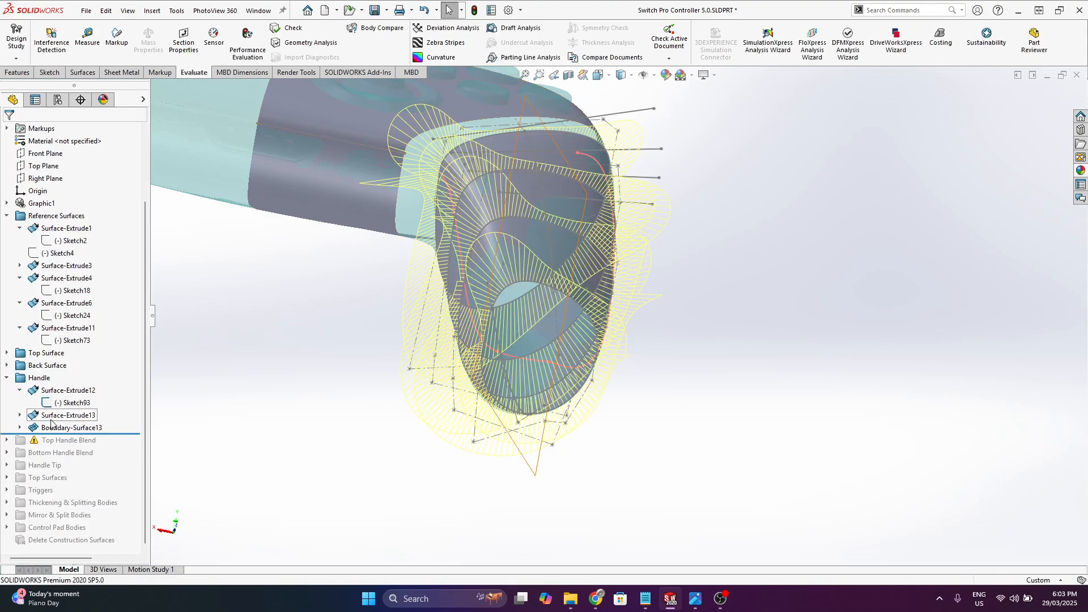
# - Roll the model back to just after Sketch94 in the Handle folder
pyautogui.click(21, 428)
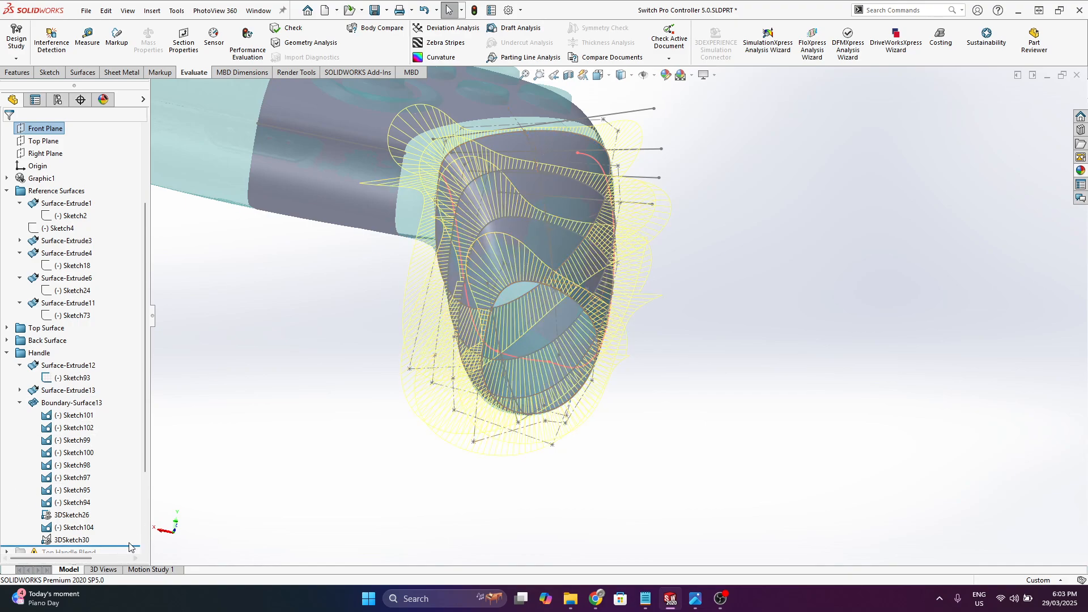
pyautogui.moveTo(129, 547); pyautogui.dragTo(107, 403)
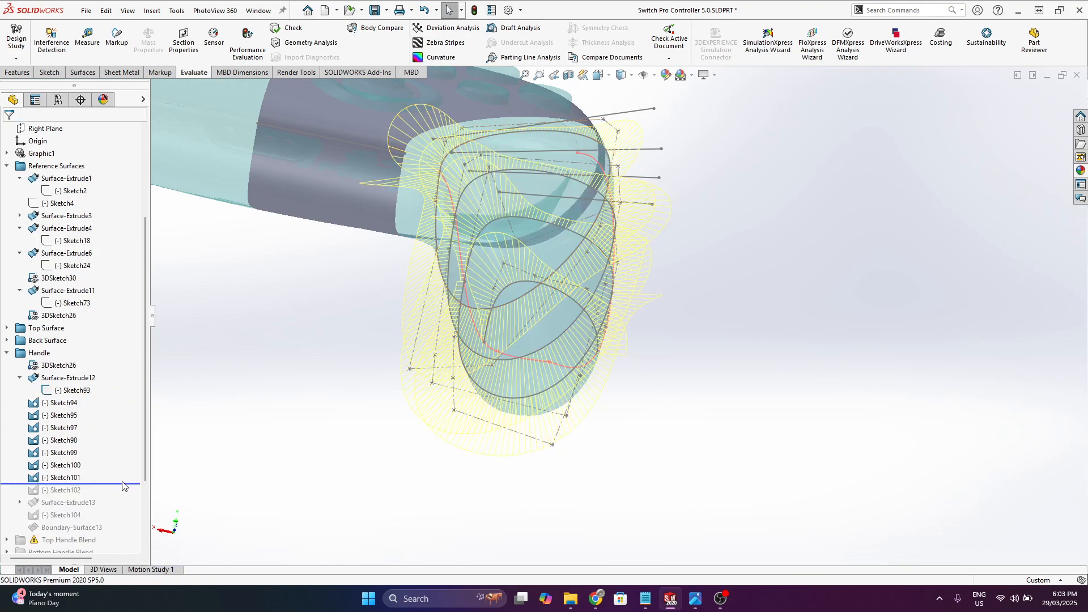
pyautogui.moveTo(123, 483)
pyautogui.mouseDown()
pyautogui.moveTo(82, 408)
pyautogui.moveTo(65, 405)
pyautogui.mouseUp()
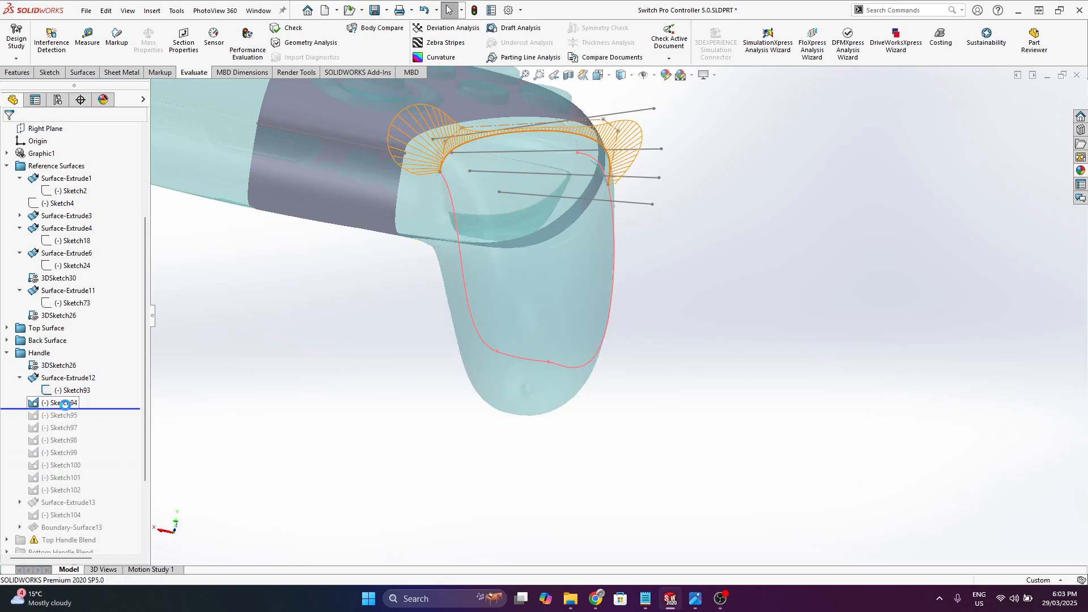
pyautogui.rightClick(60, 402)
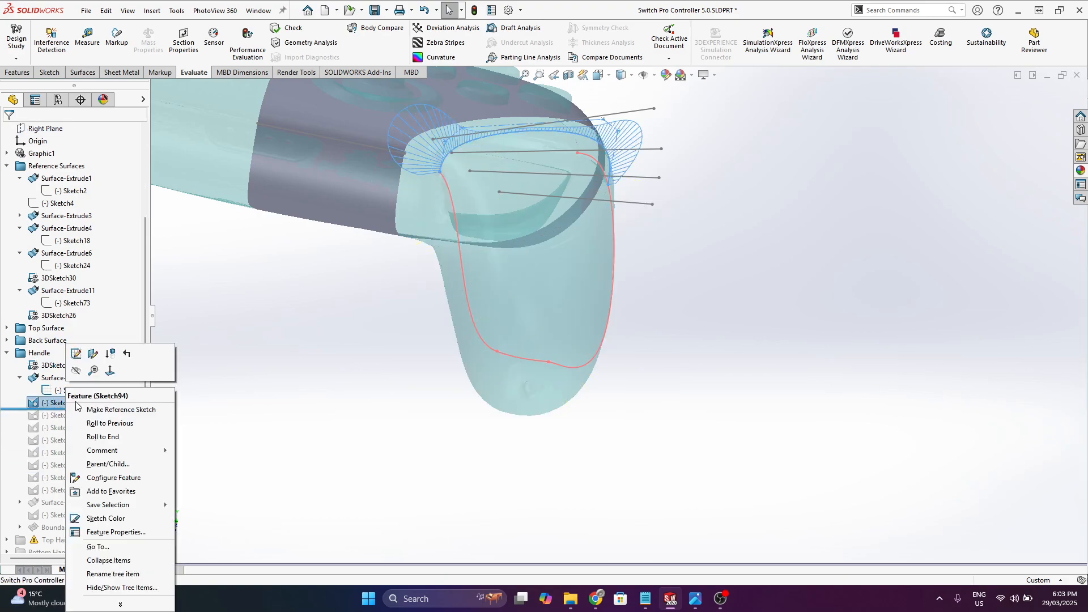
pyautogui.click(358, 310)
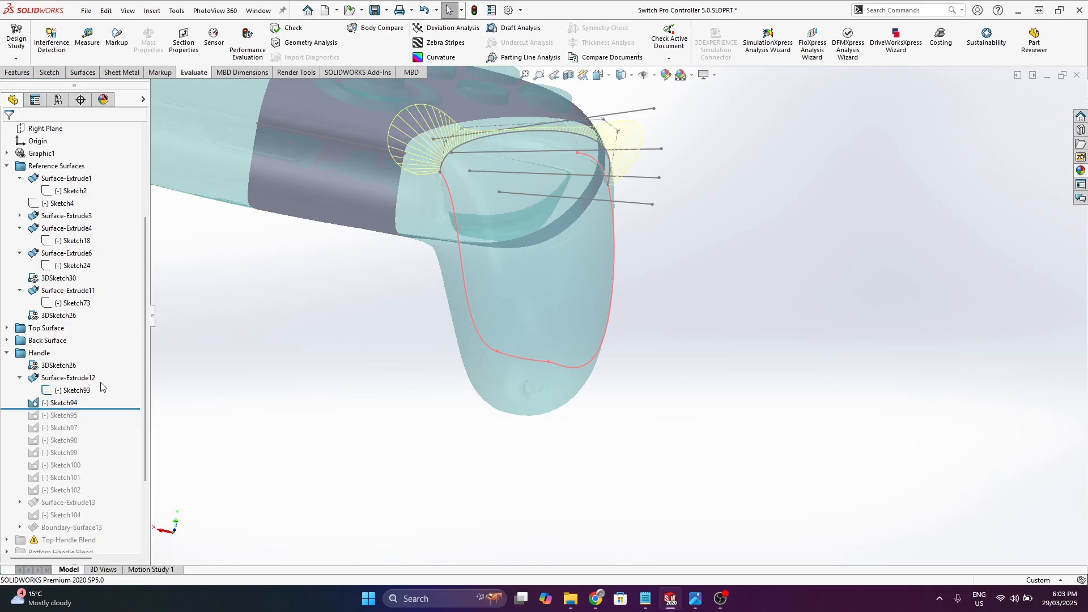
# - Show the Surface-Extrude12 section surfaces again alongside the Sketch94 profile
pyautogui.click(58, 366)
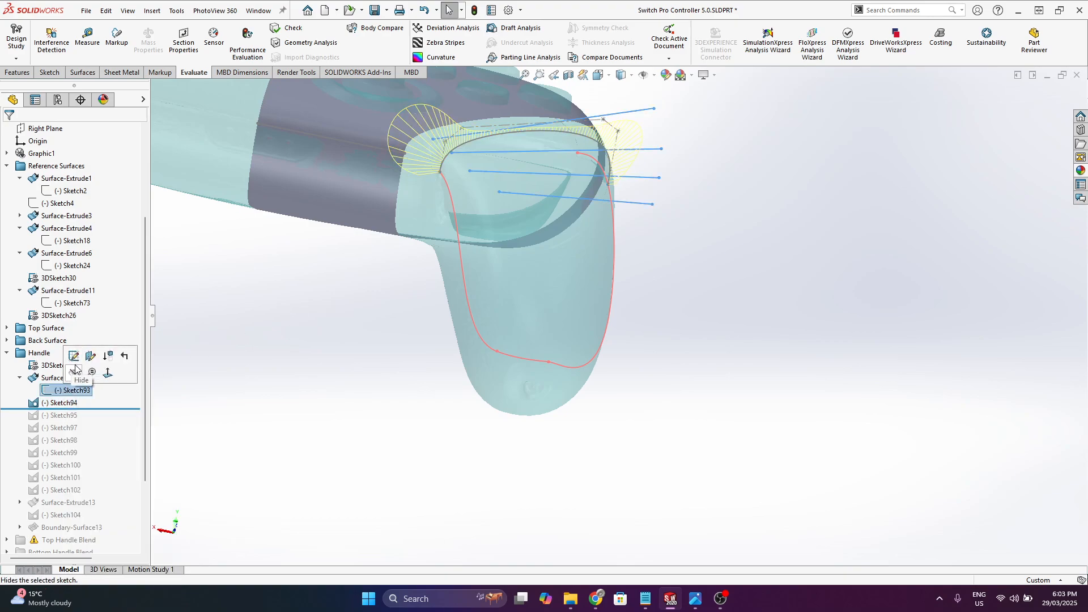
pyautogui.rightClick(56, 367)
pyautogui.rightClick(48, 379)
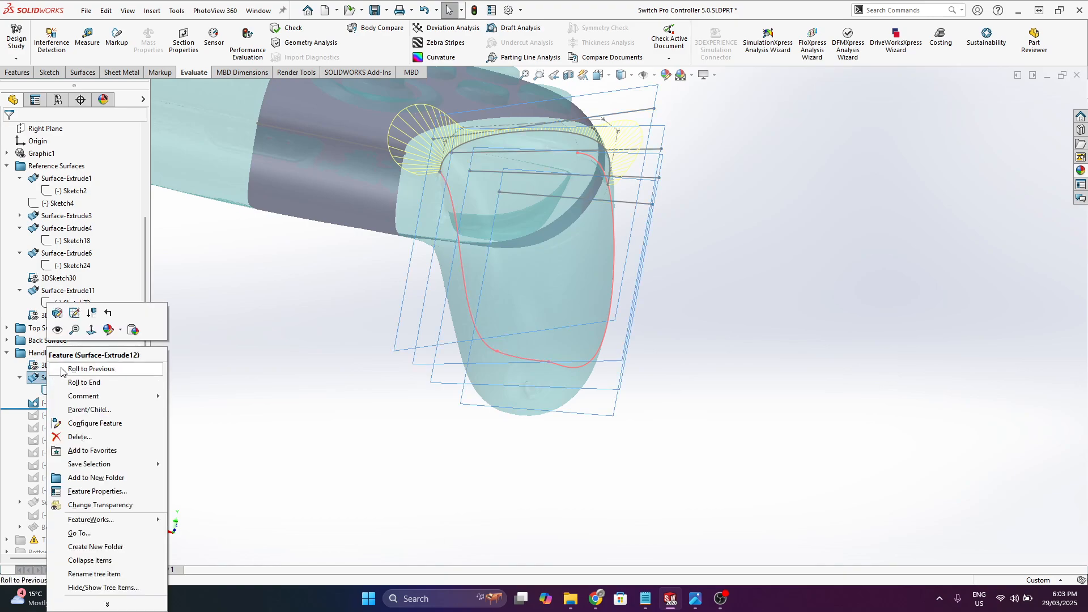
pyautogui.click(58, 329)
pyautogui.click(723, 241)
pyautogui.moveTo(521, 189); pyautogui.dragTo(554, 291, button='middle')
pyautogui.scroll(4, 554, 292)
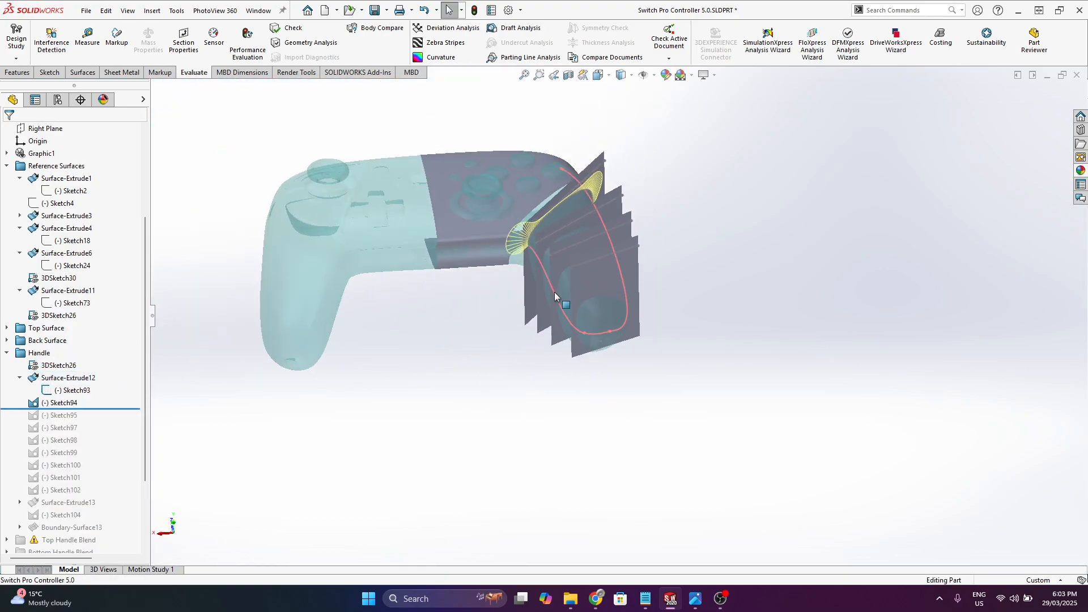
pyautogui.scroll(-4, 571, 199)
# - Cut a section view through the handle at the Surface-Extrude12 face that carries Sketch94
pyautogui.click(648, 146)
pyautogui.moveTo(572, 250); pyautogui.dragTo(607, 243, button='middle')
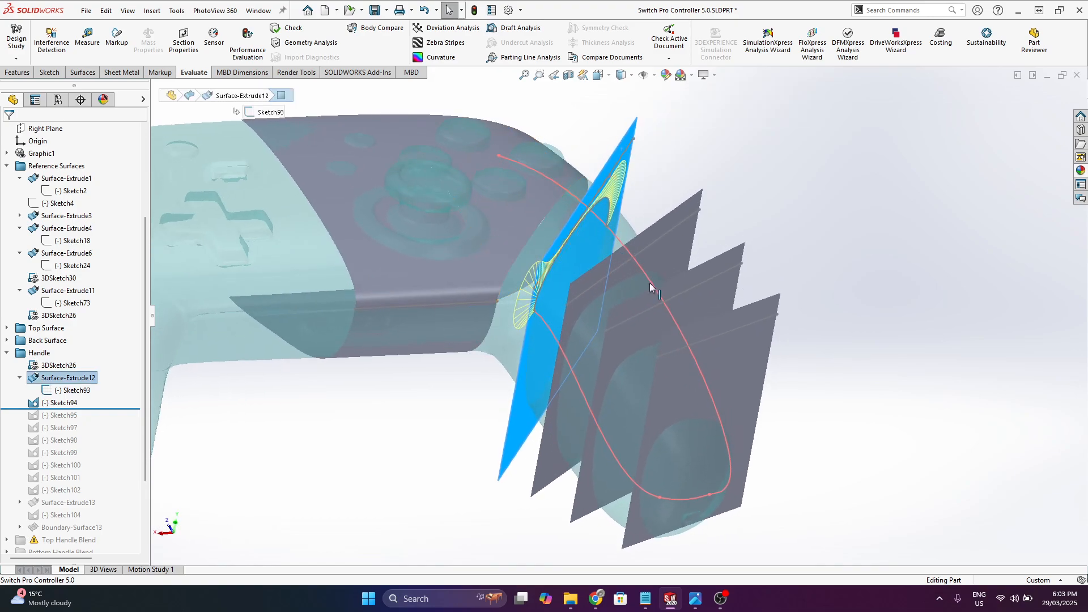
pyautogui.moveTo(575, 265); pyautogui.dragTo(530, 251, button='middle')
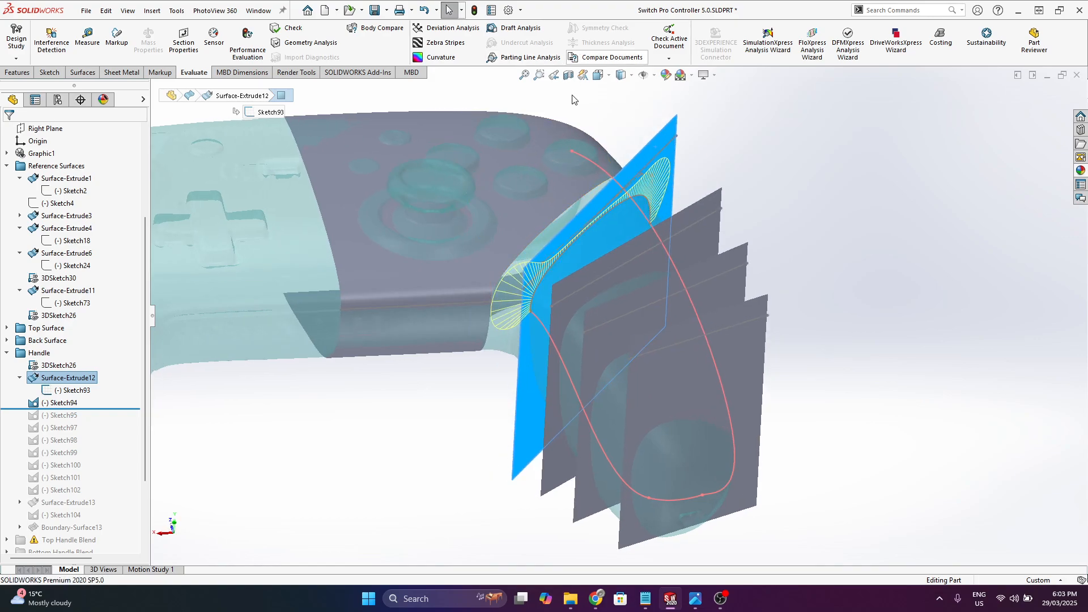
pyautogui.click(568, 76)
pyautogui.click(9, 132)
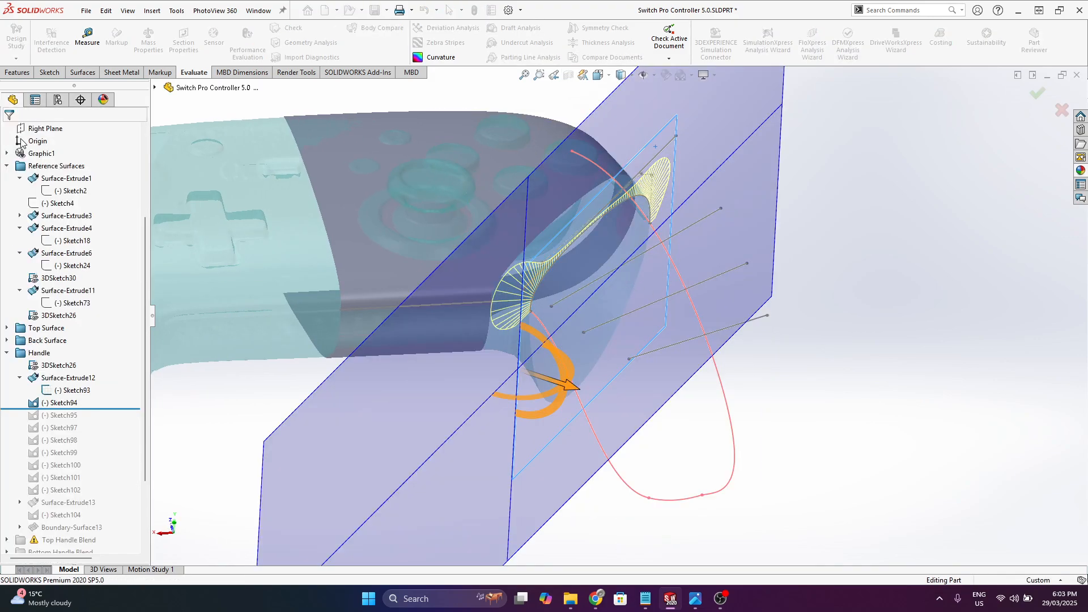
# - Turn off the transparency of the Graphic1 scan mesh and face the sectioned handle
pyautogui.rightClick(43, 154)
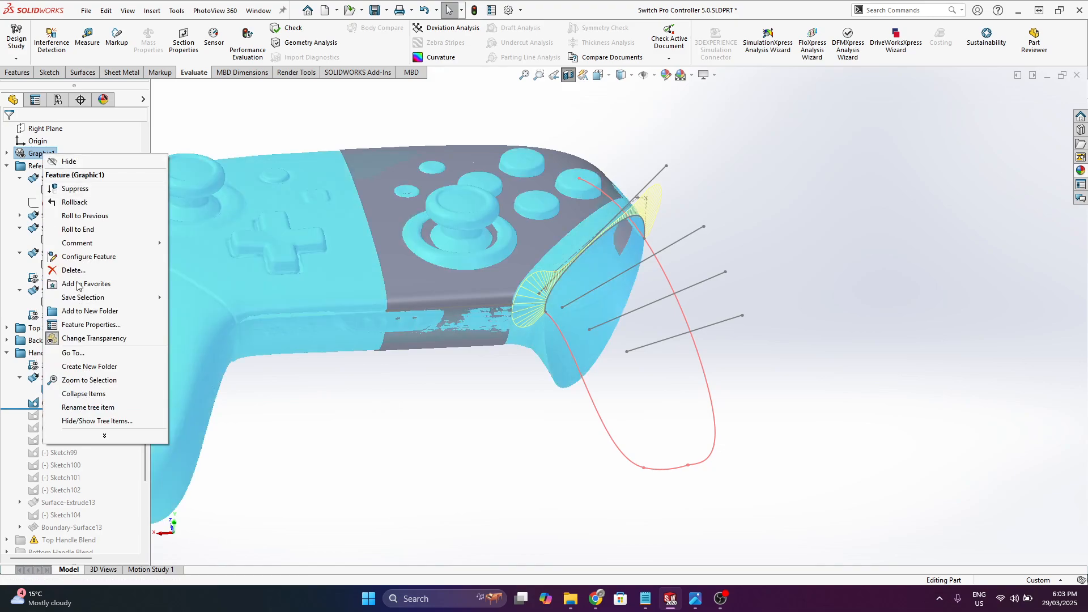
pyautogui.click(79, 335)
pyautogui.moveTo(597, 346); pyautogui.dragTo(593, 266, button='middle')
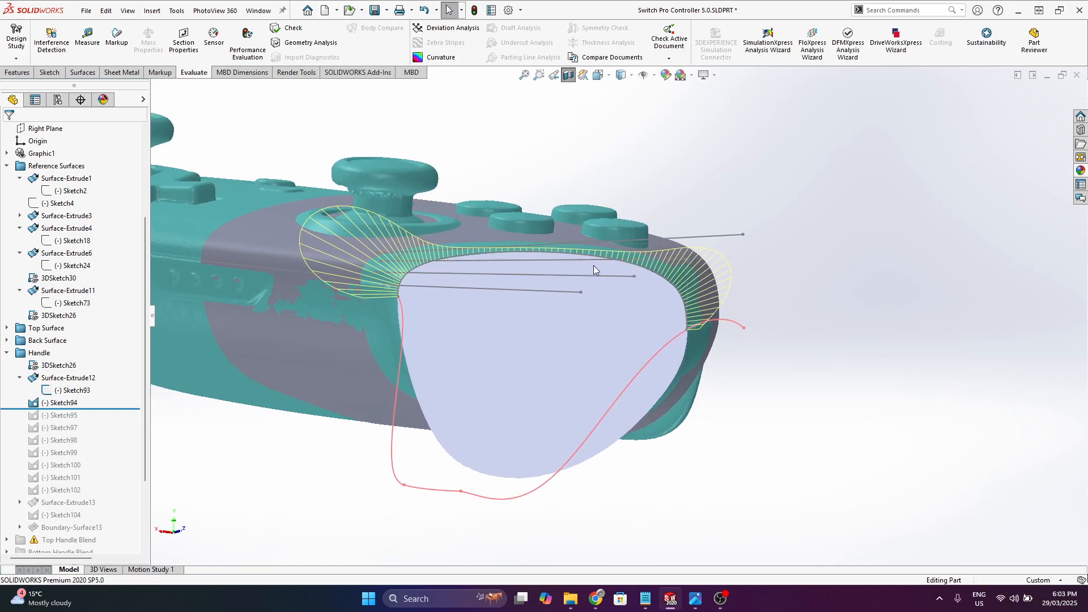
# - Open Sketch94 for editing and examine its spline and dimensions against the sectioned mesh
pyautogui.rightClick(566, 256)
pyautogui.click(578, 222)
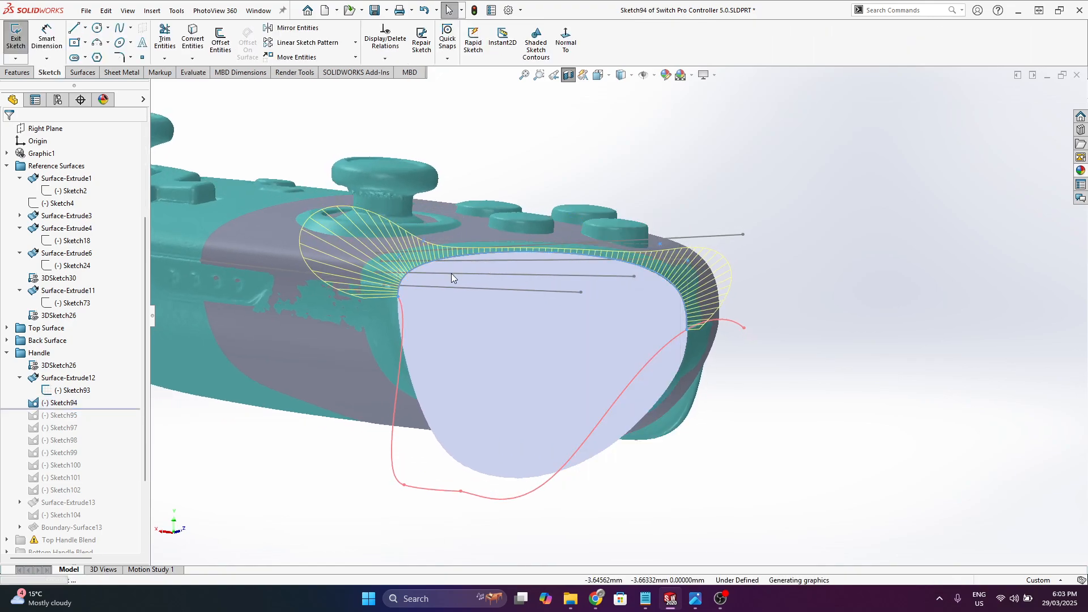
pyautogui.scroll(-5, 447, 277)
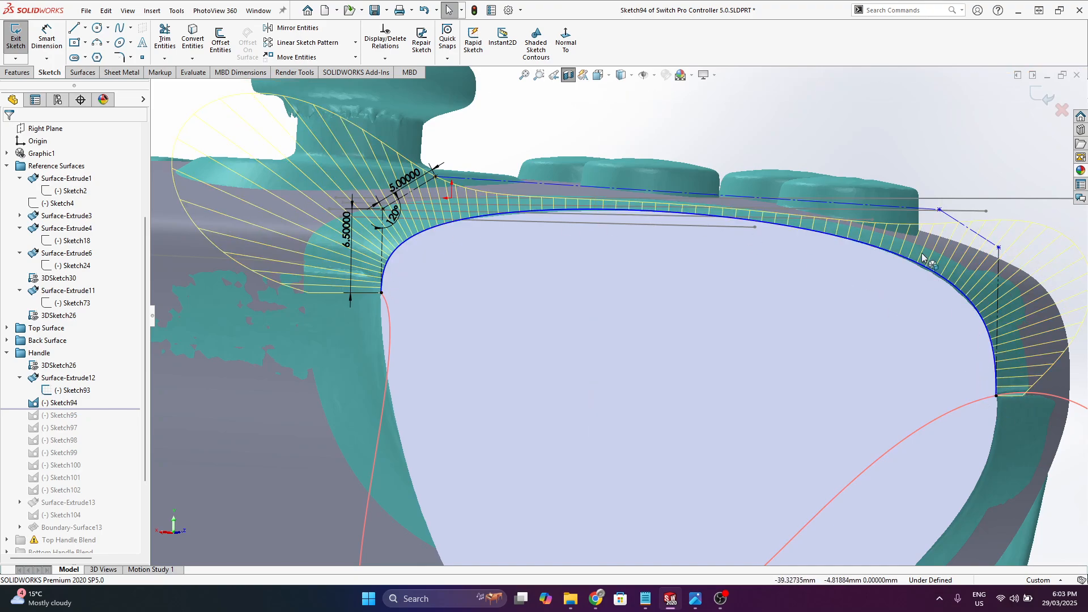
pyautogui.moveTo(448, 265)
pyautogui.mouseDown(button='middle')
pyautogui.moveTo(455, 276)
pyautogui.moveTo(365, 335)
pyautogui.mouseUp(button='middle')
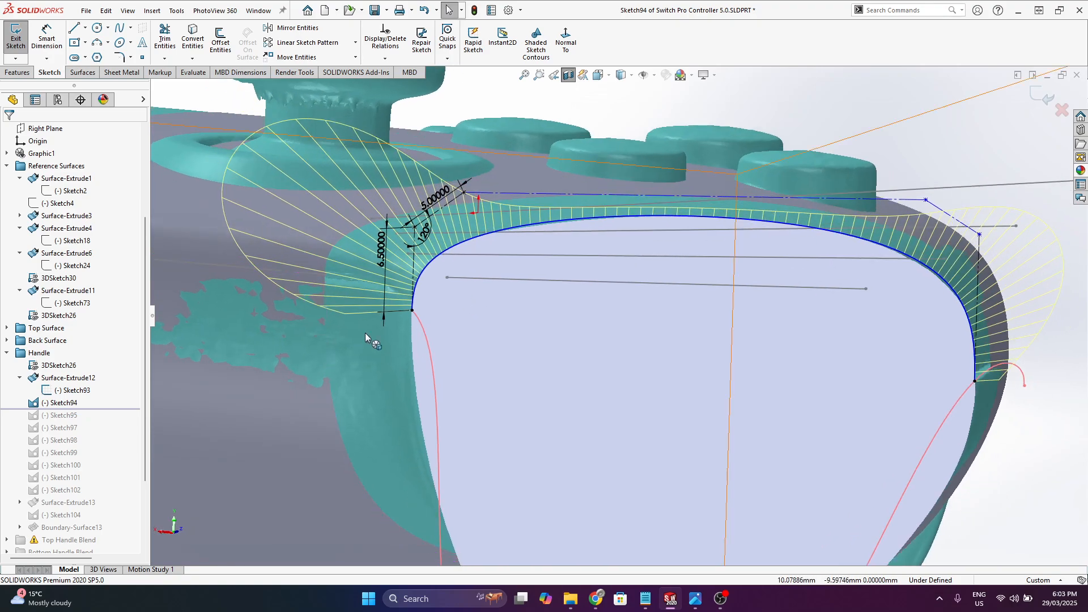
# - Select the style spline in Sketch94 and inspect its curve settings and curvature comb
pyautogui.click(483, 234)
pyautogui.moveTo(502, 266); pyautogui.dragTo(597, 339, button='middle')
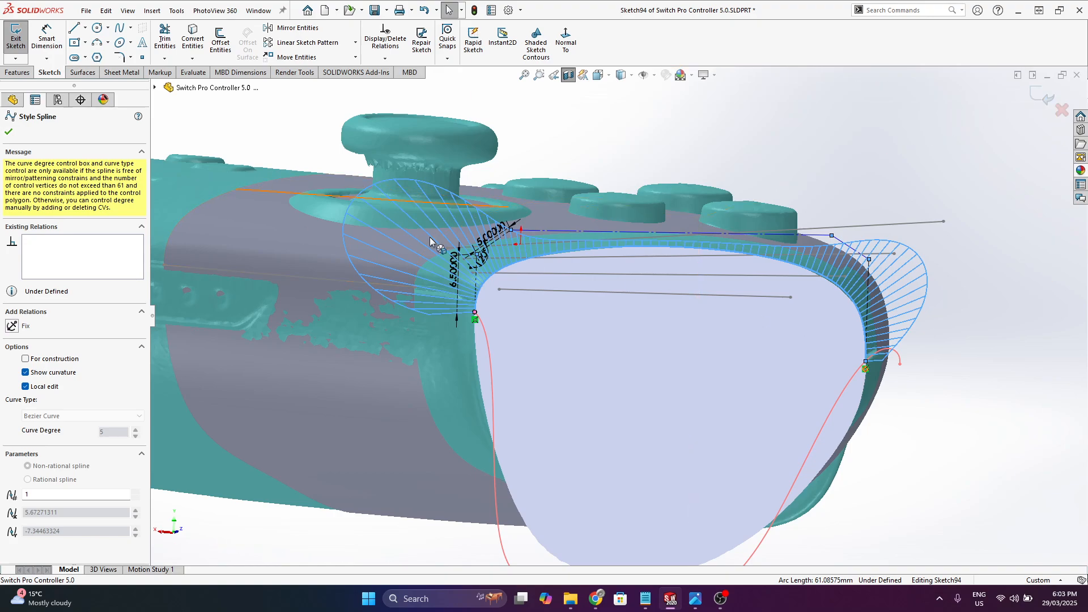
pyautogui.click(639, 140)
pyautogui.click(577, 249)
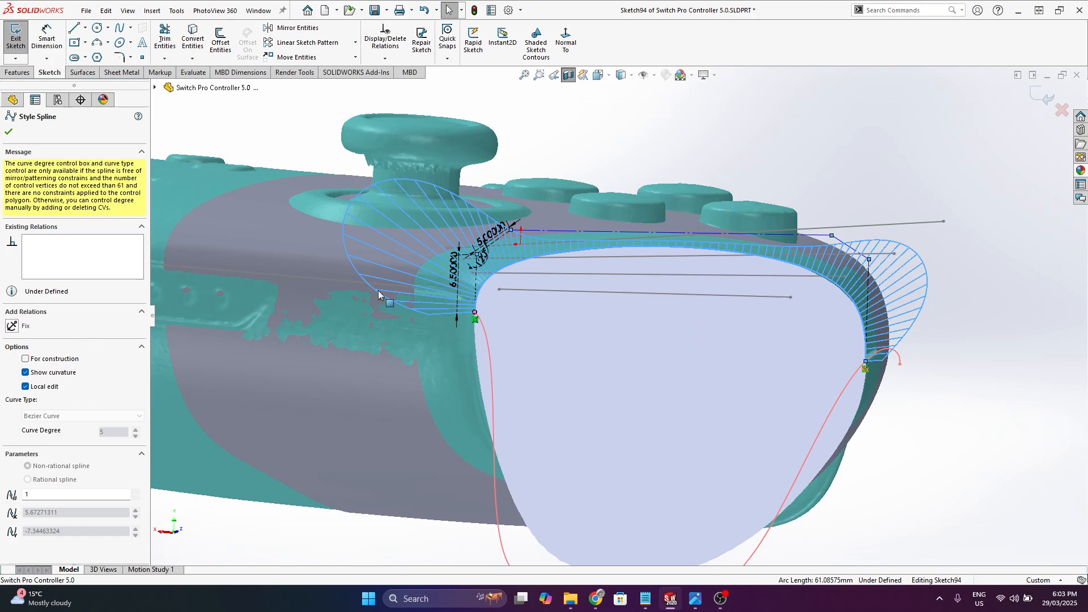
pyautogui.scroll(-2, 446, 312)
pyautogui.click(656, 117)
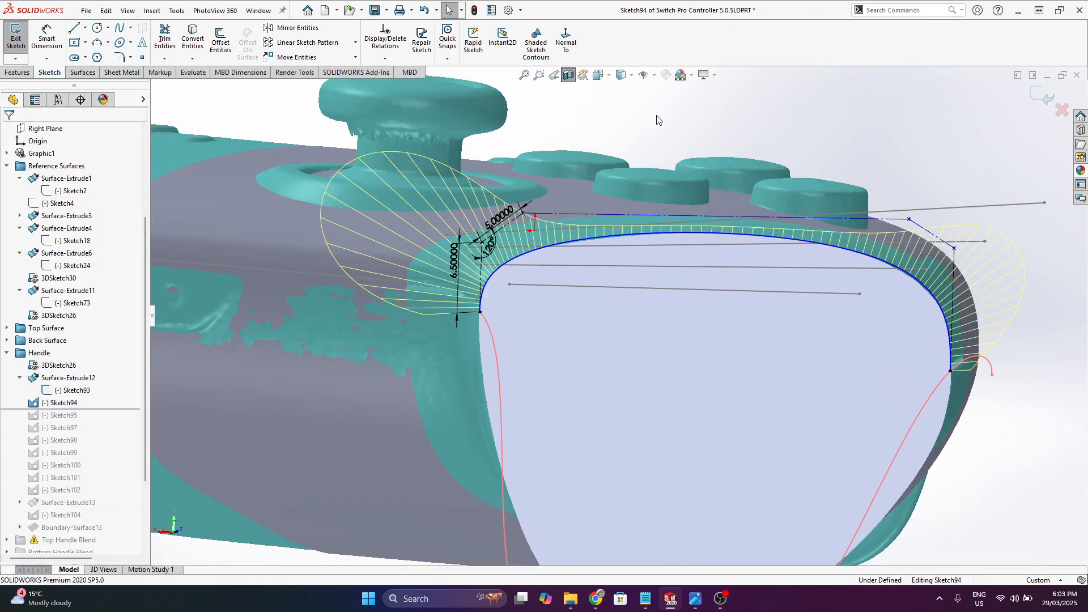
# - Examine how Sketch94's upper style spline and its curvature comb follow the sectioned scan mesh across the handle
pyautogui.scroll(1, 852, 277)
pyautogui.scroll(-1, 875, 266)
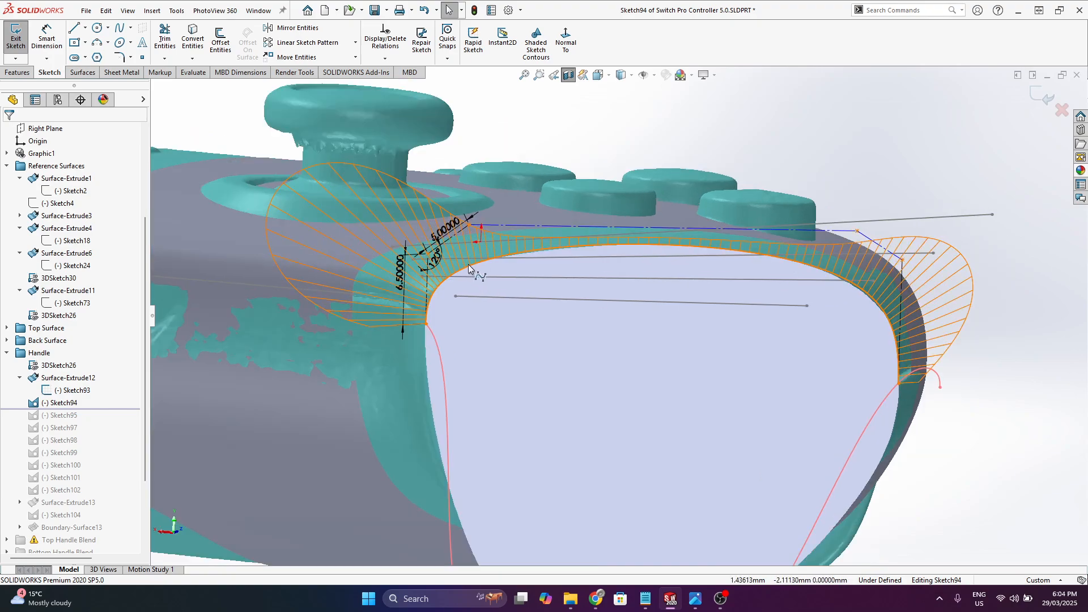
pyautogui.moveTo(511, 318); pyautogui.dragTo(468, 272, button='middle')
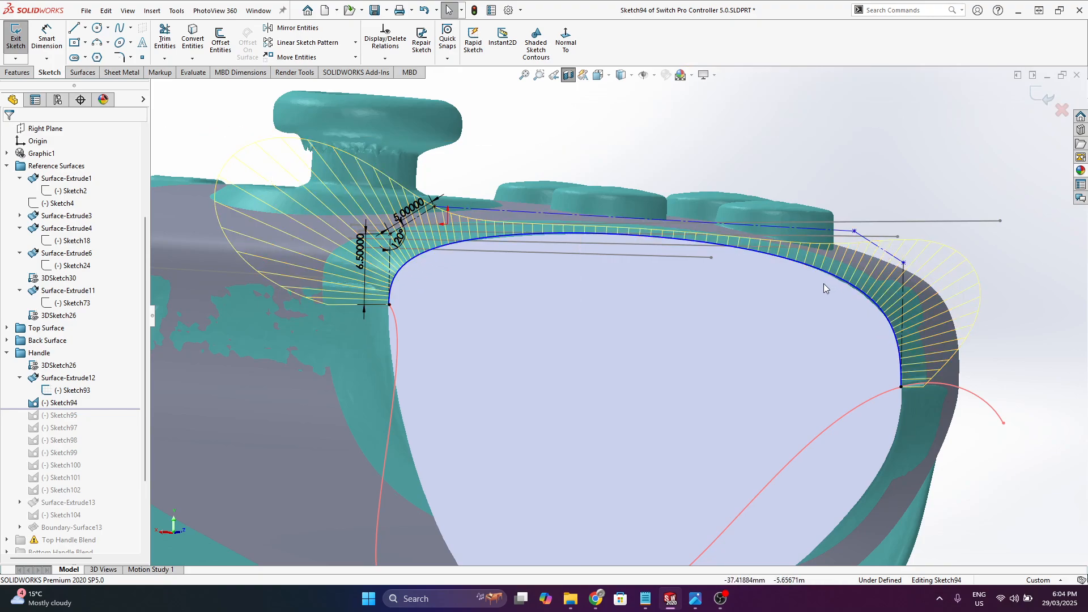
pyautogui.click(750, 253)
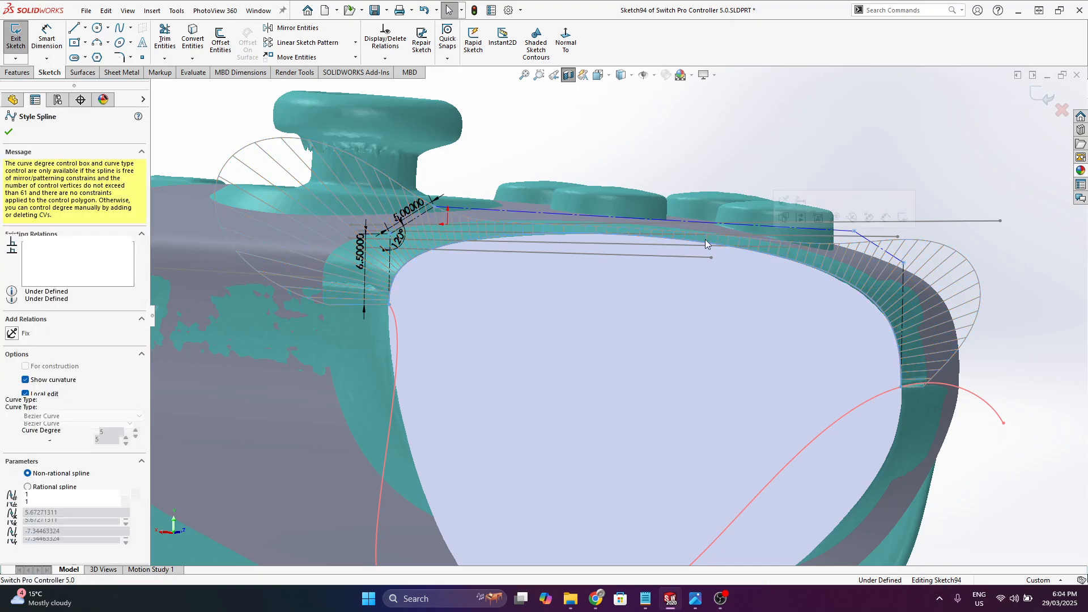
pyautogui.click(907, 172)
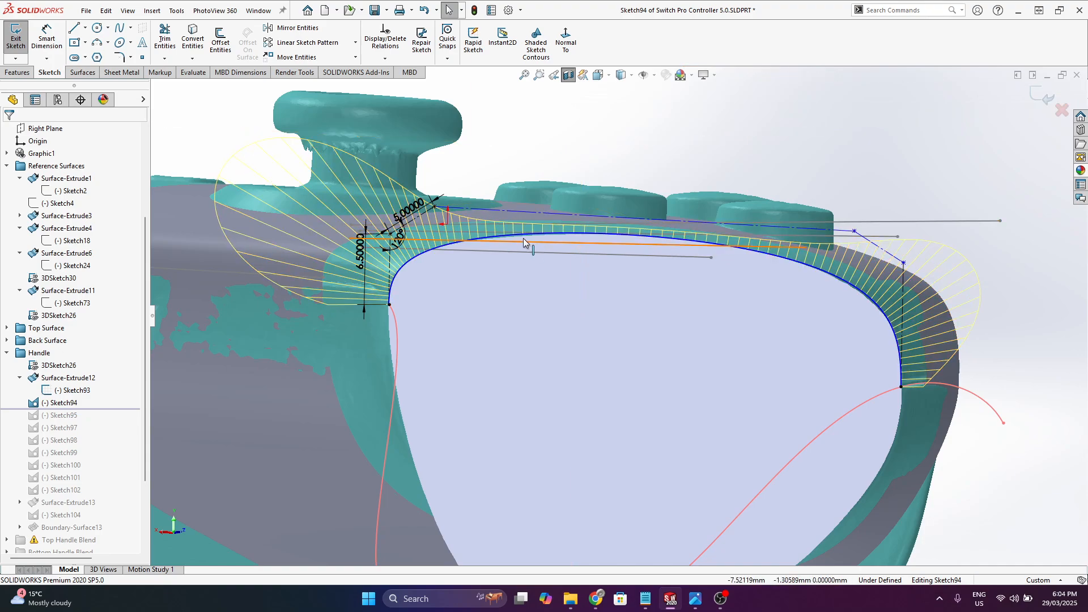
pyautogui.click(429, 256)
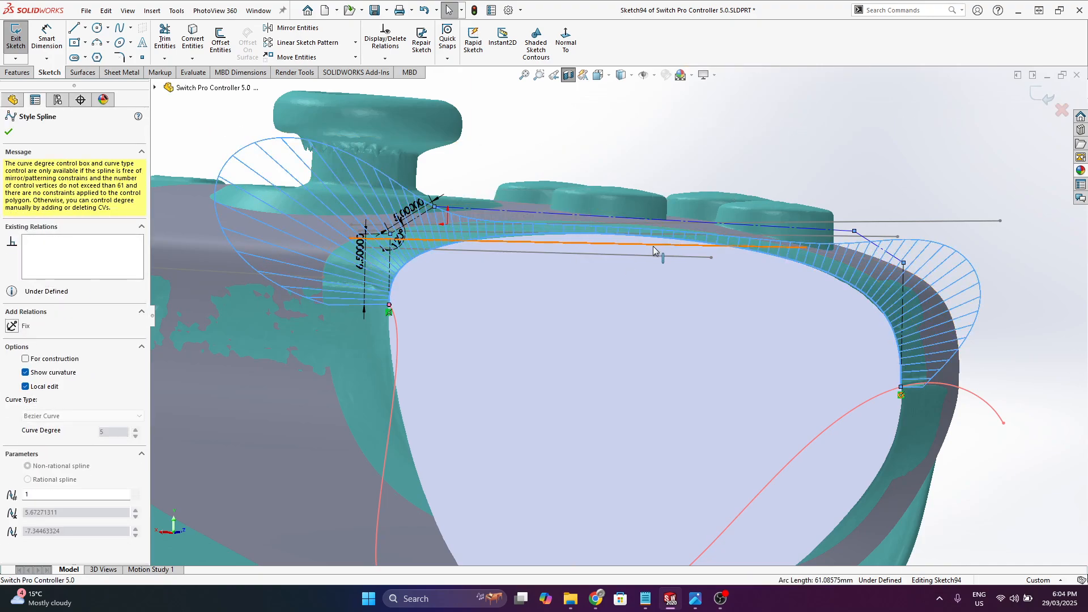
pyautogui.click(686, 171)
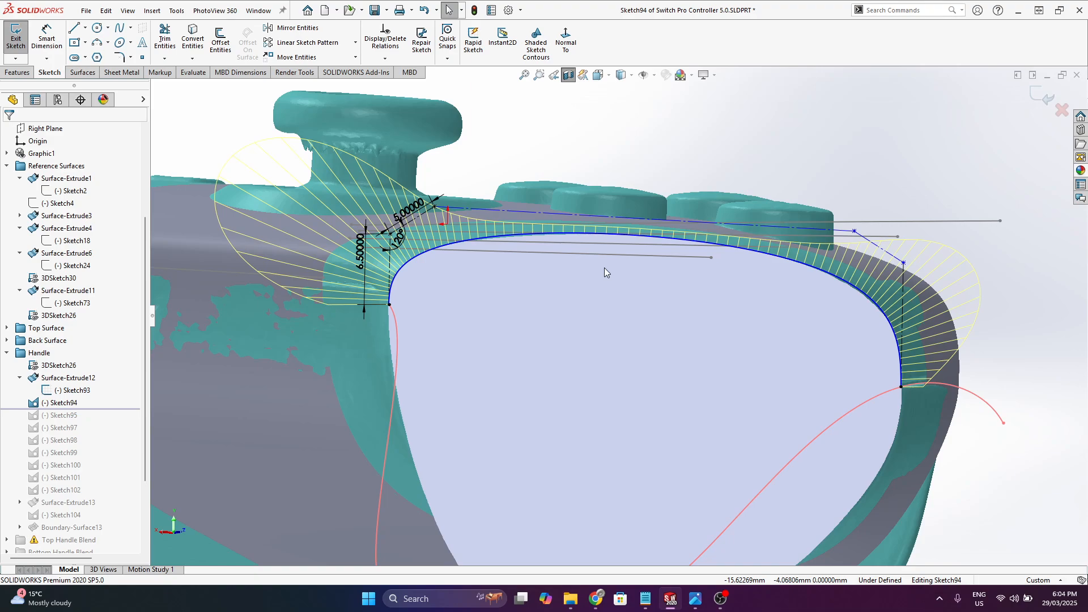
pyautogui.scroll(-2, 602, 243)
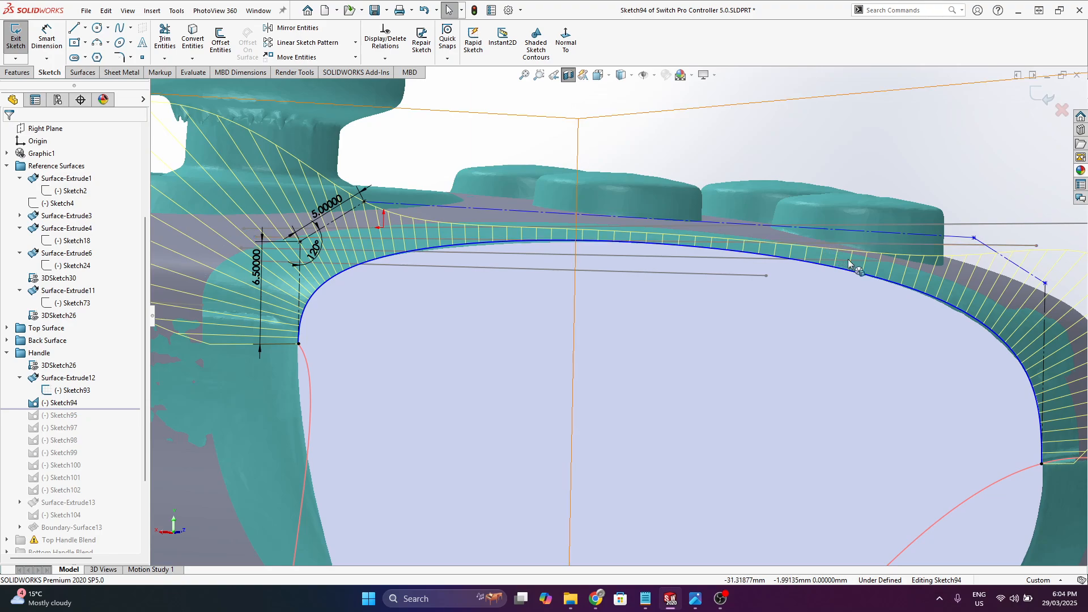
pyautogui.click(611, 250)
pyautogui.click(474, 138)
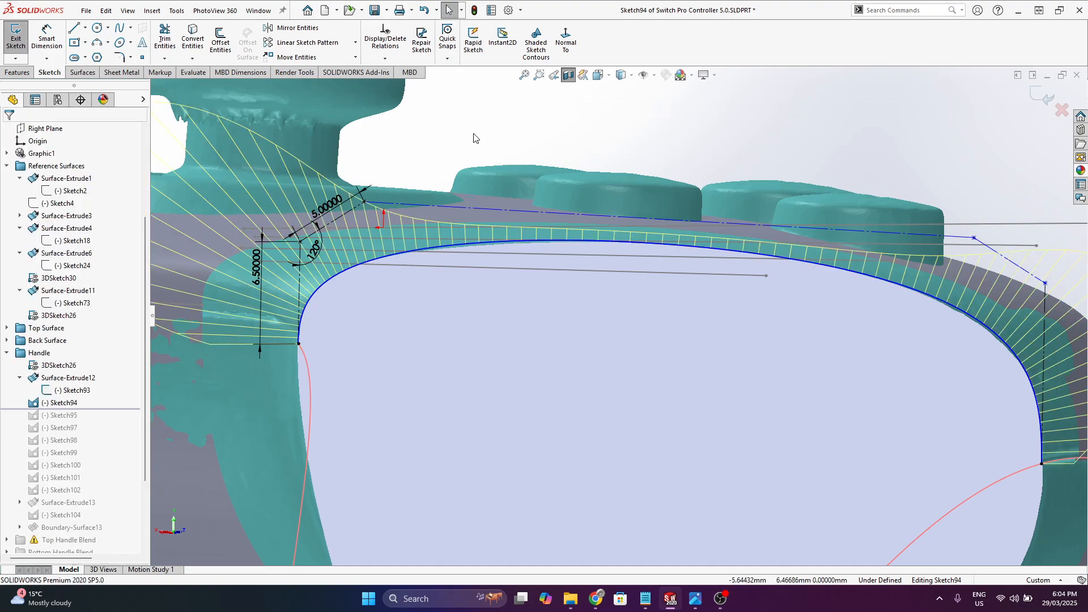
pyautogui.scroll(3, 612, 306)
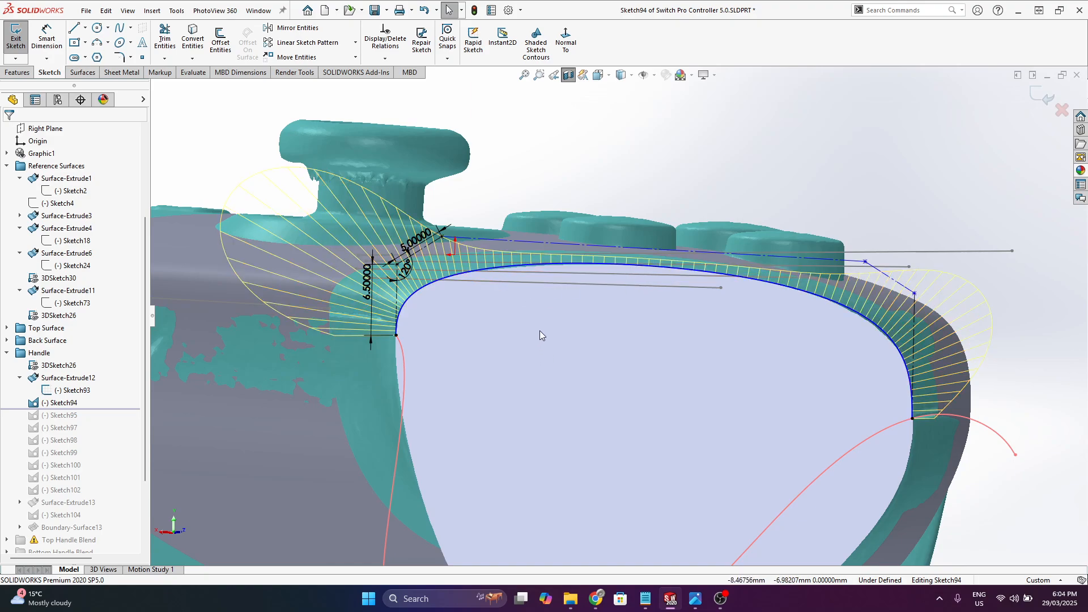
# - Exit Sketch94, roll the model forward past Sketch95, and open Sketch95 for editing
pyautogui.click(14, 50)
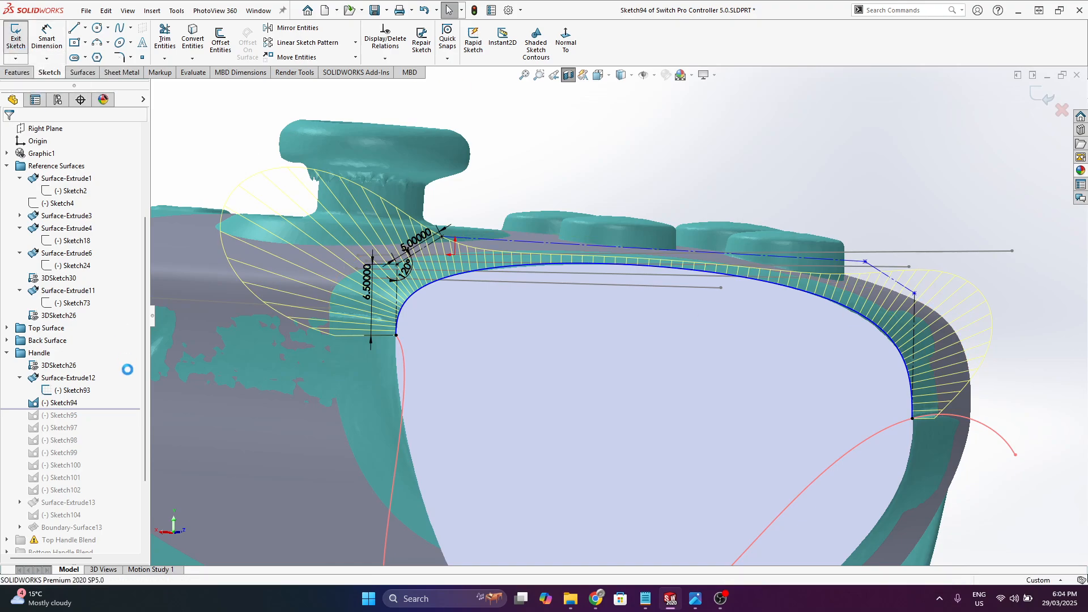
pyautogui.click(65, 415)
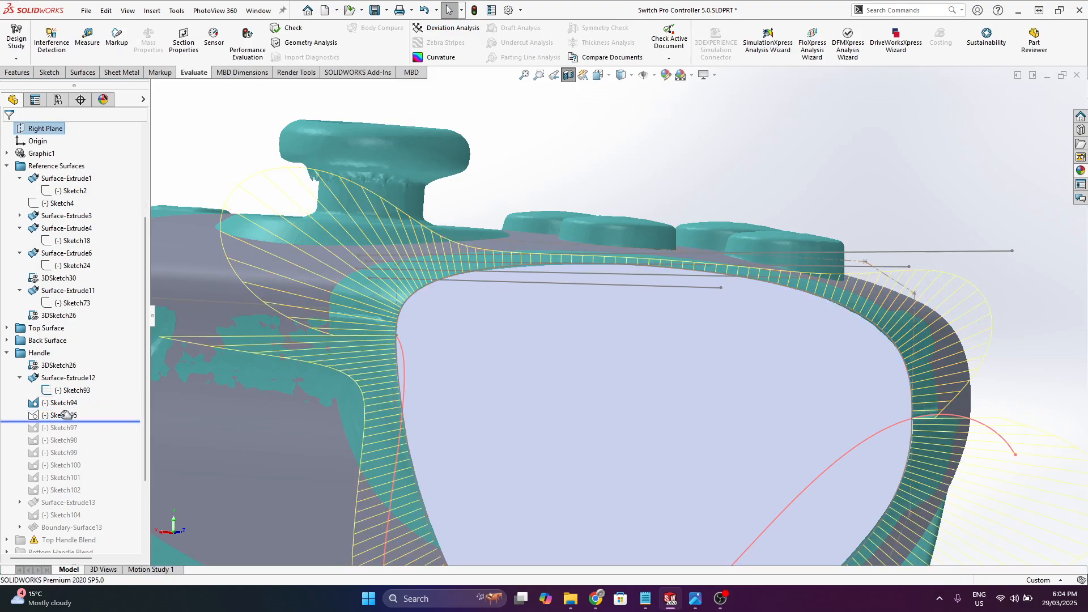
pyautogui.scroll(7, 527, 379)
pyautogui.scroll(-4, 573, 433)
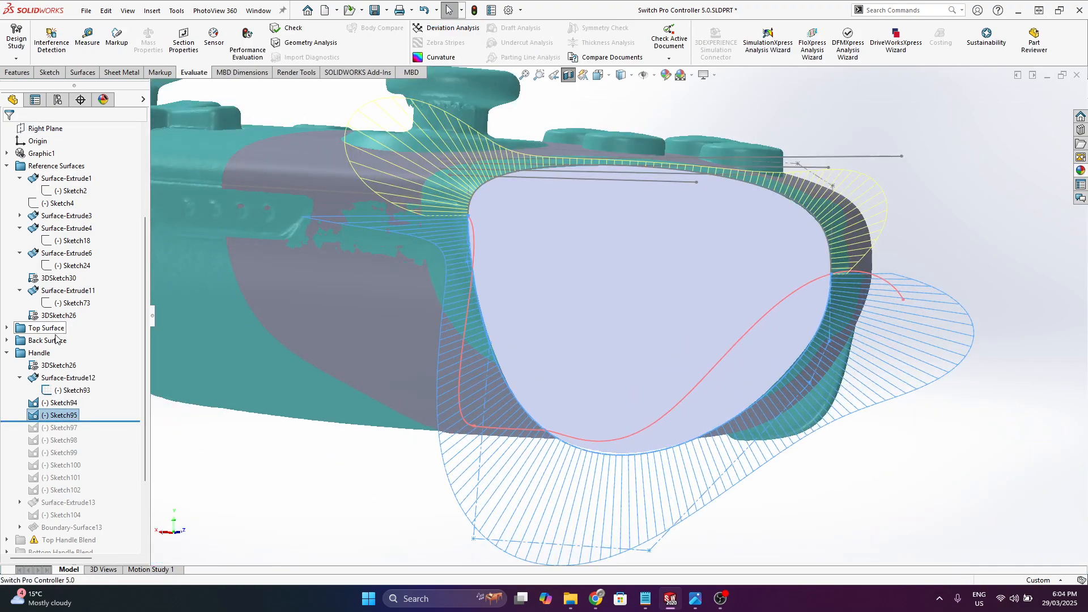
pyautogui.rightClick(61, 420)
pyautogui.click(70, 354)
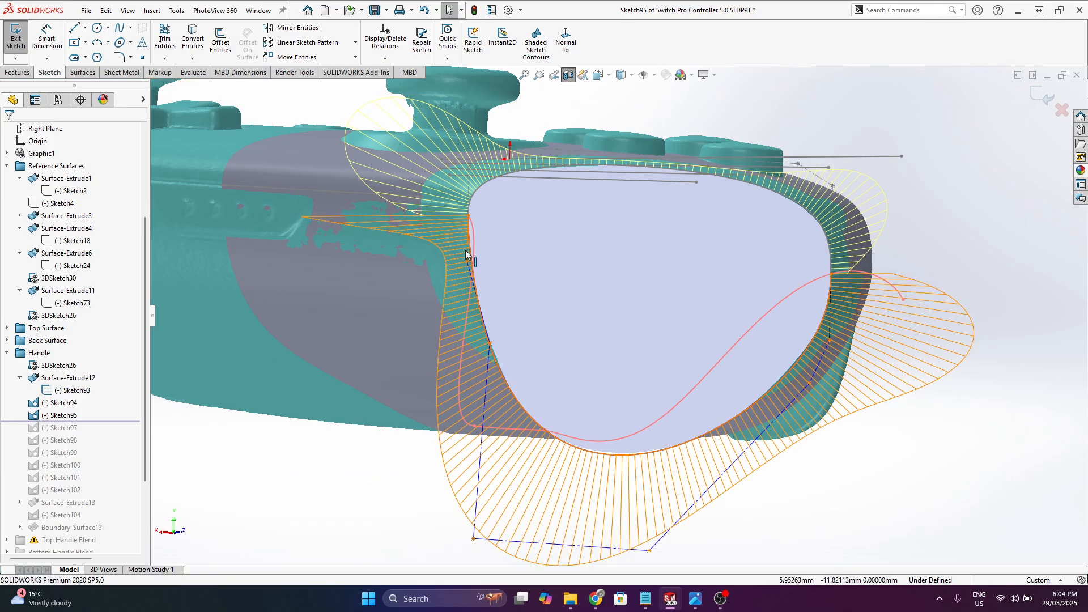
# - Inspect the lower style spline in Sketch95, including its tangent and equal-curvature relations, curve degree and curvature comb
pyautogui.click(479, 290)
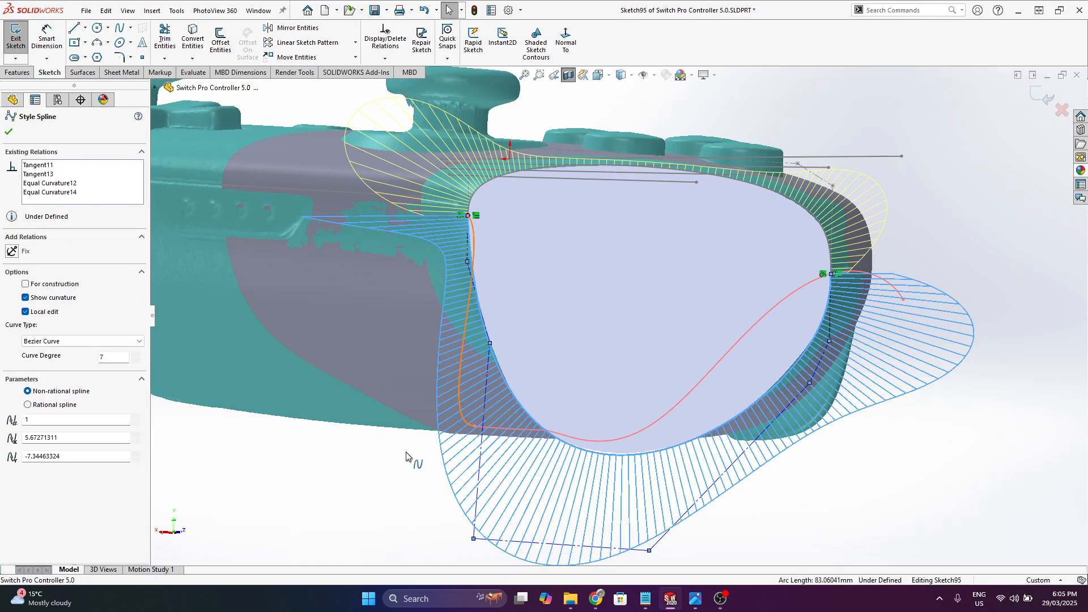
pyautogui.click(344, 483)
pyautogui.moveTo(443, 270); pyautogui.dragTo(454, 270, button='middle')
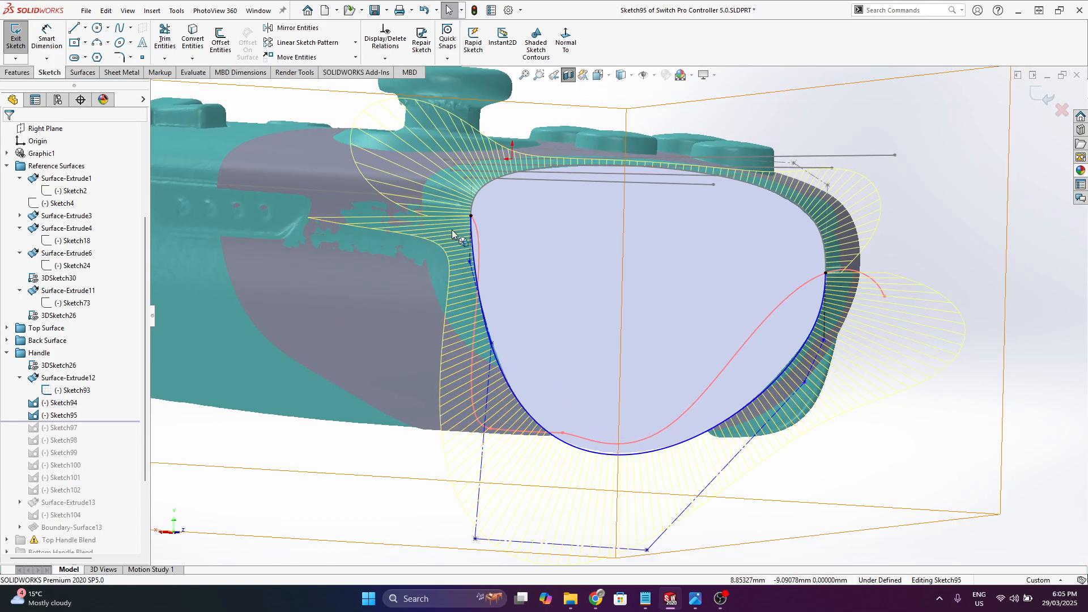
pyautogui.scroll(2, 411, 226)
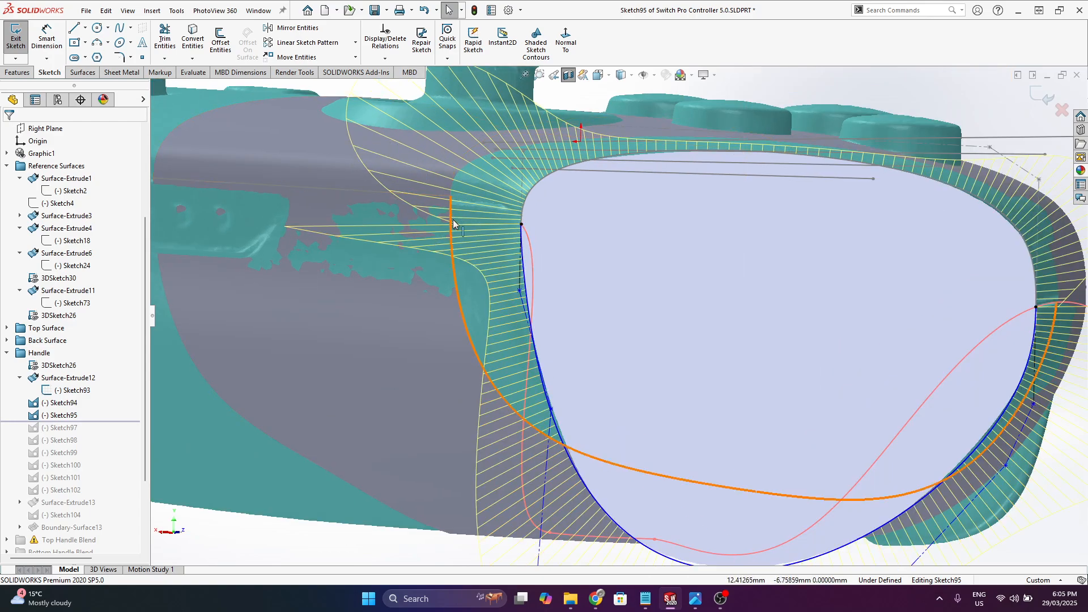
pyautogui.moveTo(509, 242)
pyautogui.mouseDown(button='middle')
pyautogui.moveTo(522, 244)
pyautogui.moveTo(505, 247)
pyautogui.mouseUp(button='middle')
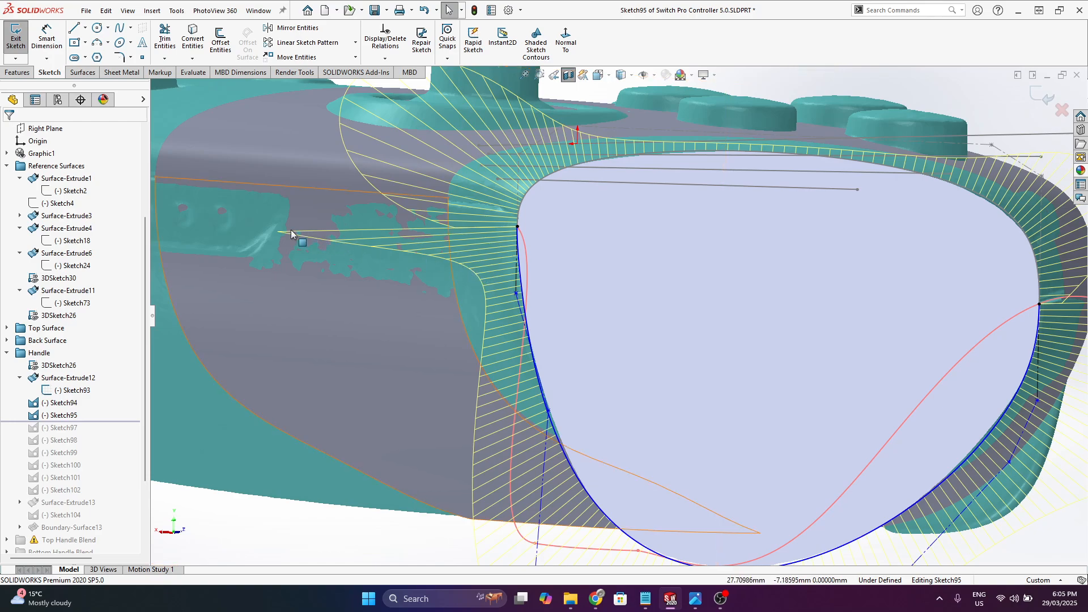
pyautogui.moveTo(415, 239); pyautogui.dragTo(453, 235, button='middle')
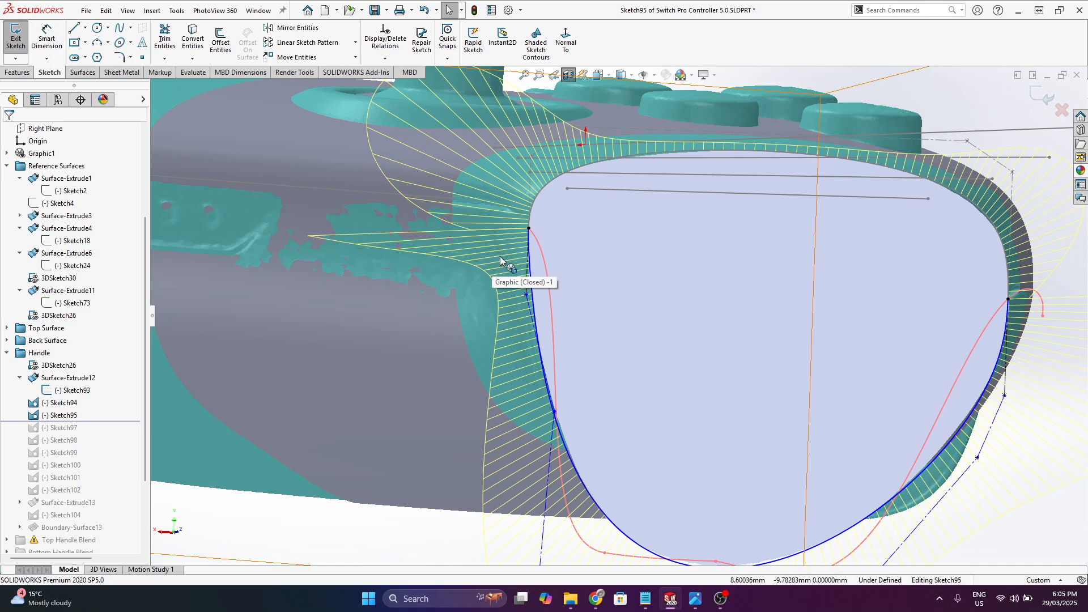
pyautogui.rightClick(529, 268)
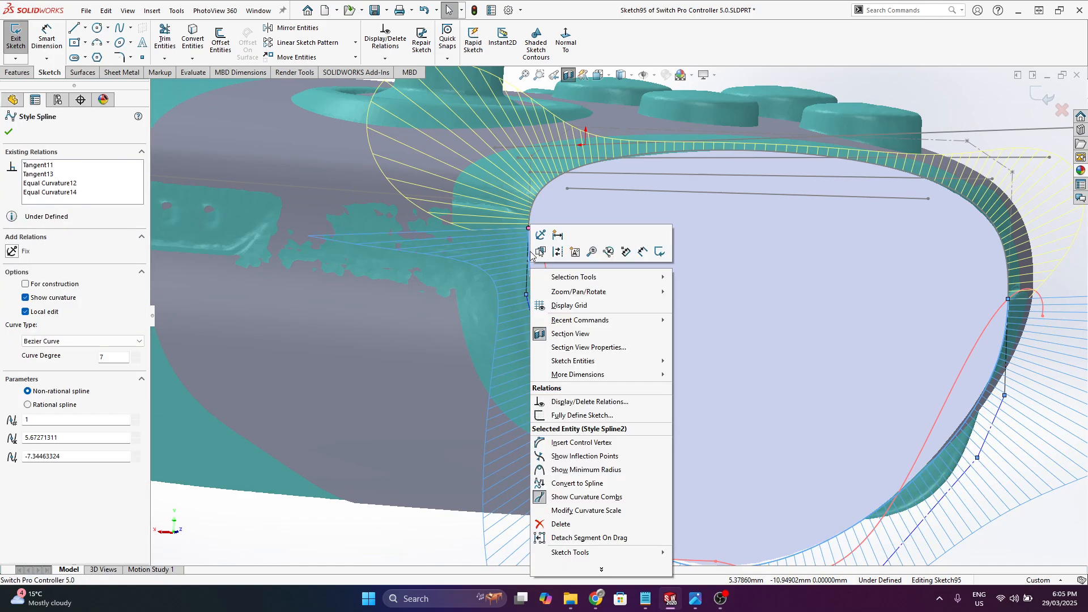
pyautogui.scroll(5, 511, 380)
pyautogui.press('Escape')
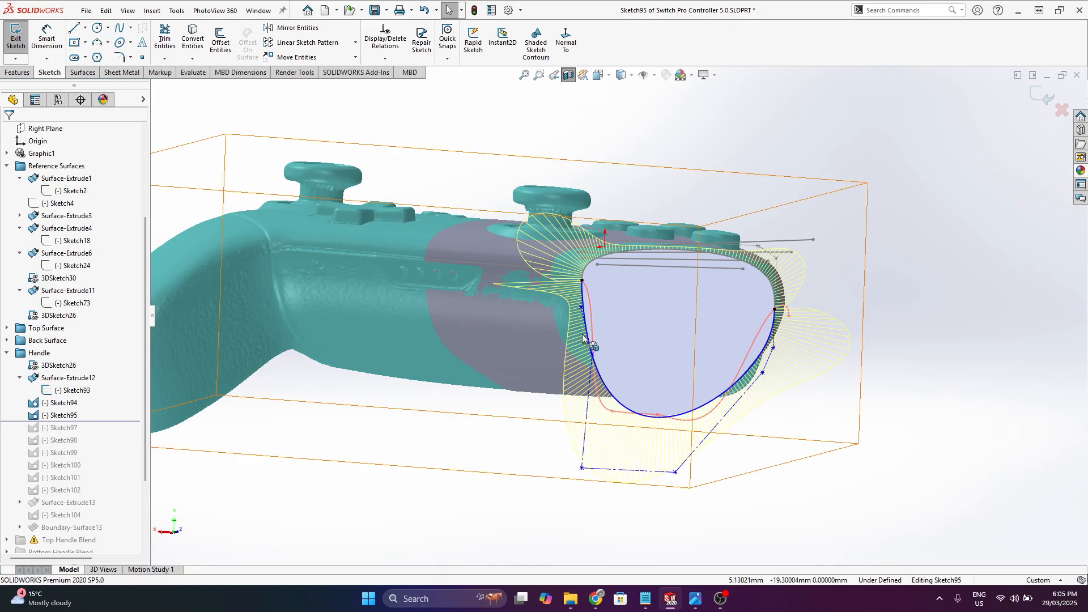
pyautogui.click(586, 336)
pyautogui.scroll(-3, 686, 352)
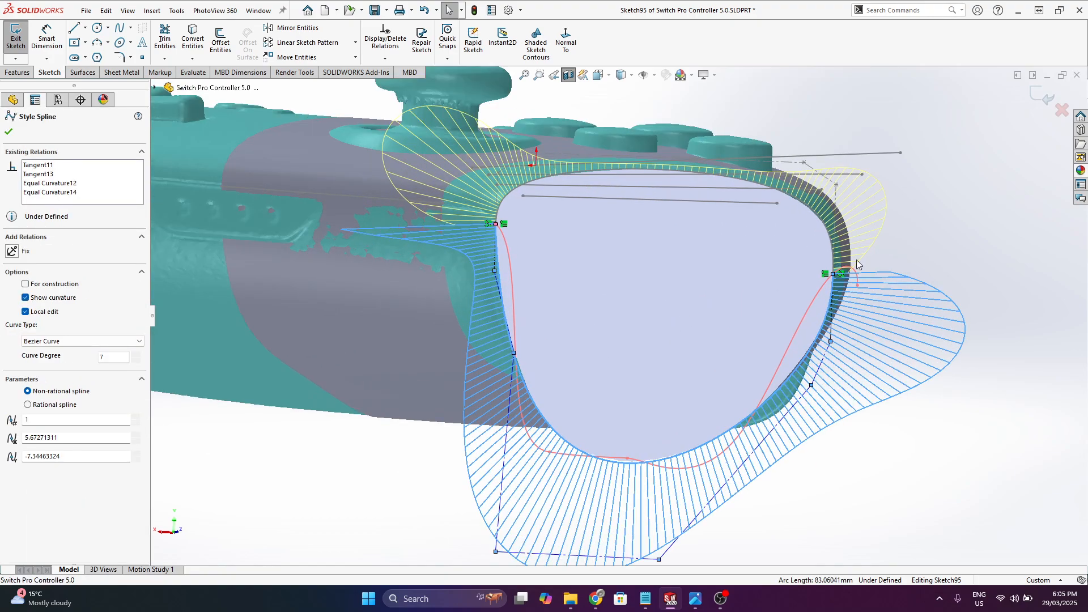
pyautogui.click(893, 222)
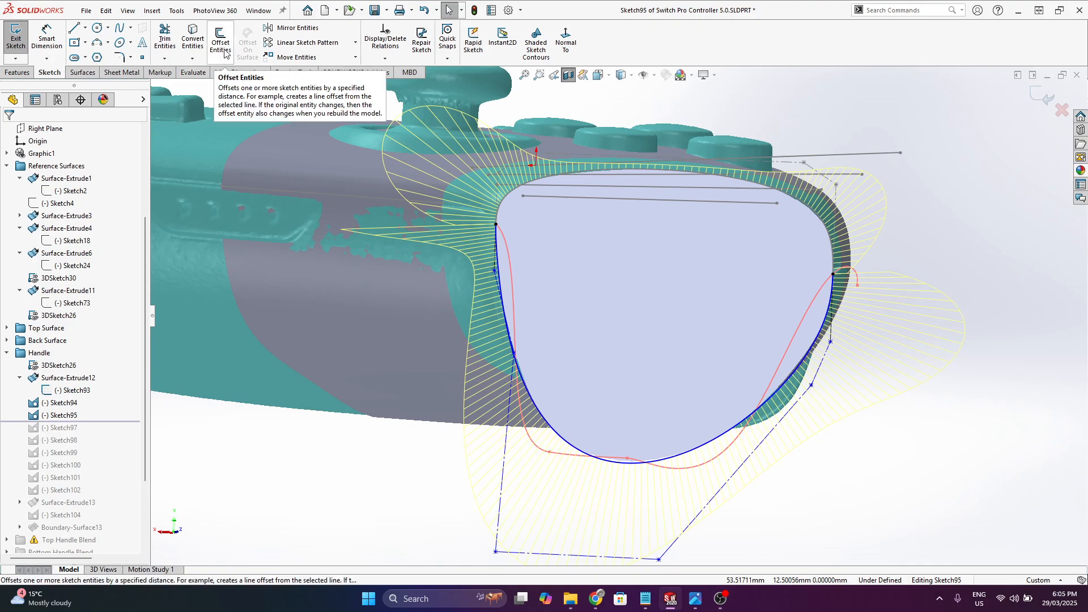
# - Convert Sketch94's upper profile spline into an entity of Sketch95
pyautogui.click(511, 192)
pyautogui.press('Return')
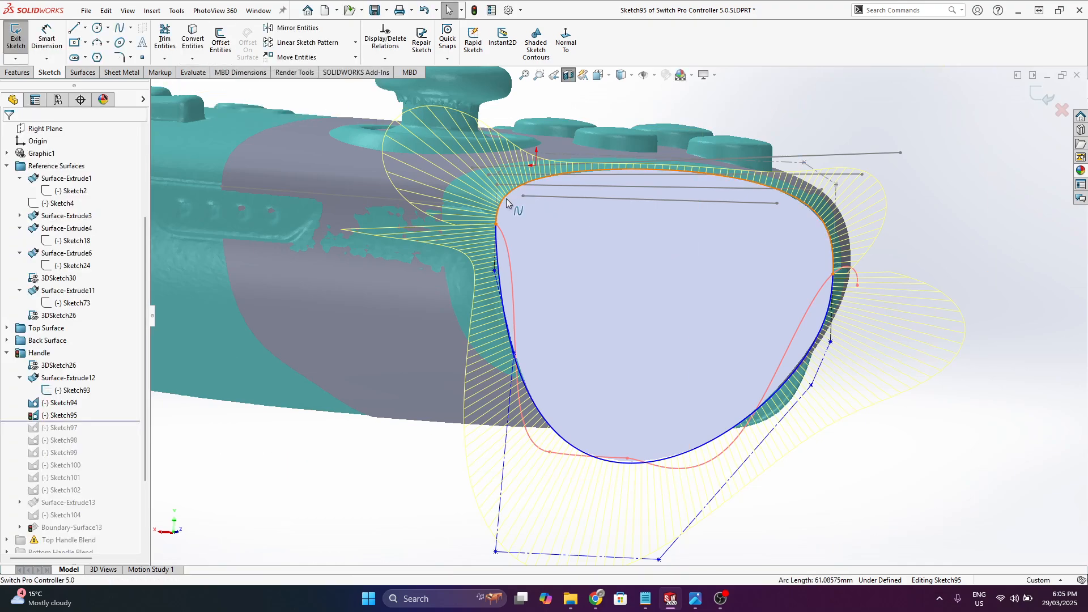
pyautogui.rightClick(78, 398)
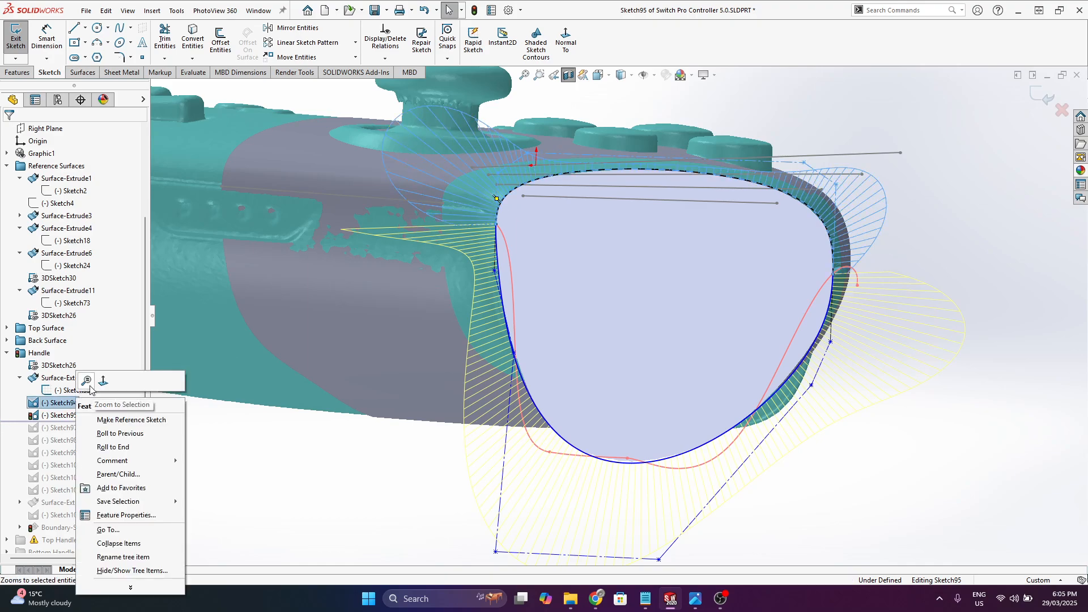
pyautogui.click(278, 486)
# - Turn on the curvature comb for the converted upper spline
pyautogui.click(506, 198)
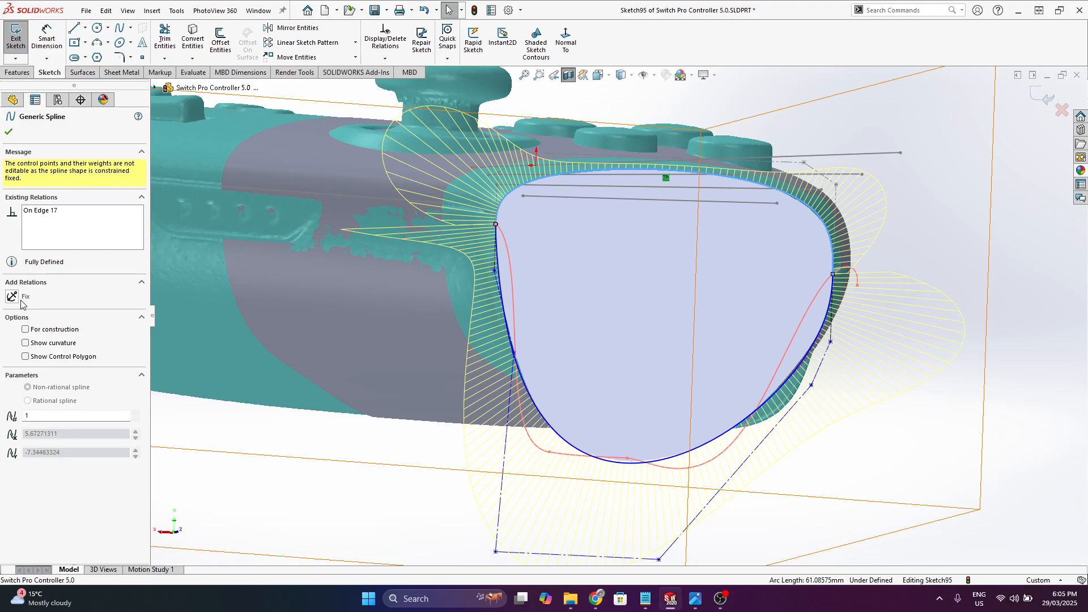
pyautogui.rightClick(508, 195)
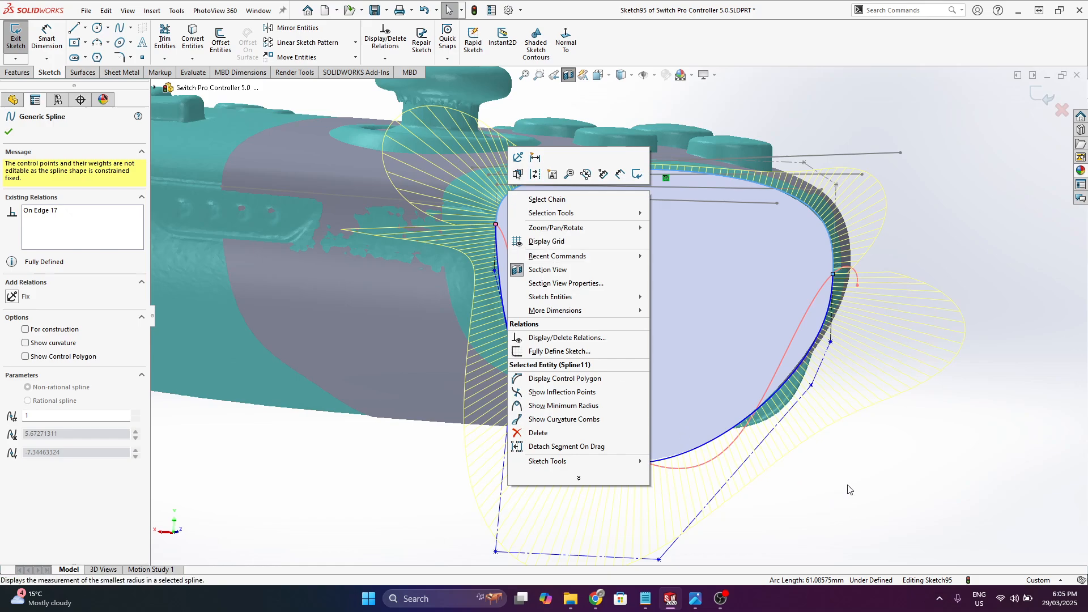
pyautogui.click(25, 348)
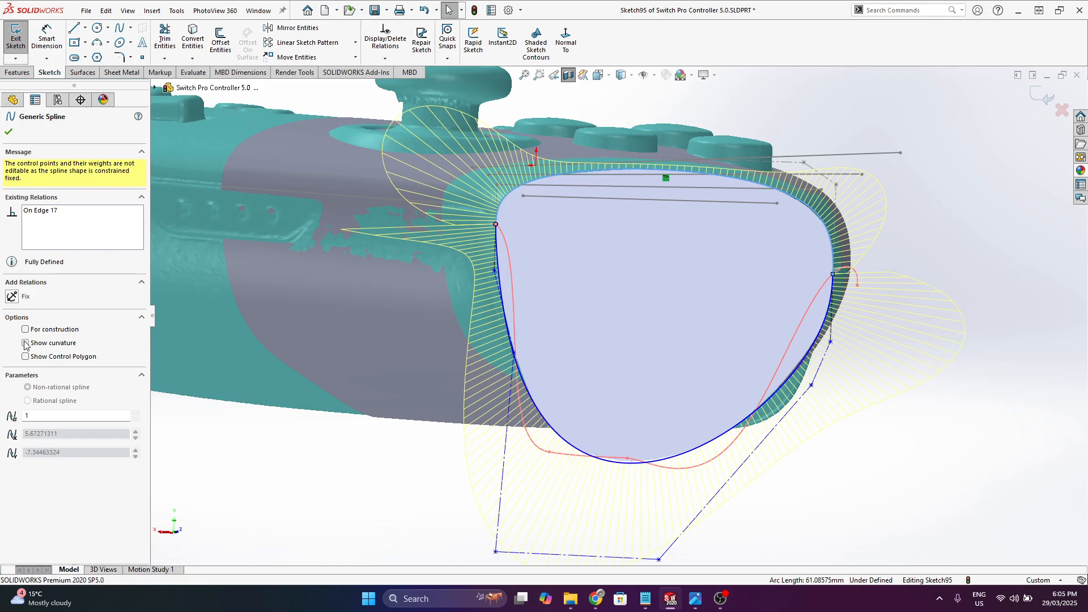
pyautogui.click(25, 343)
pyautogui.click(8, 133)
pyautogui.scroll(3, 420, 210)
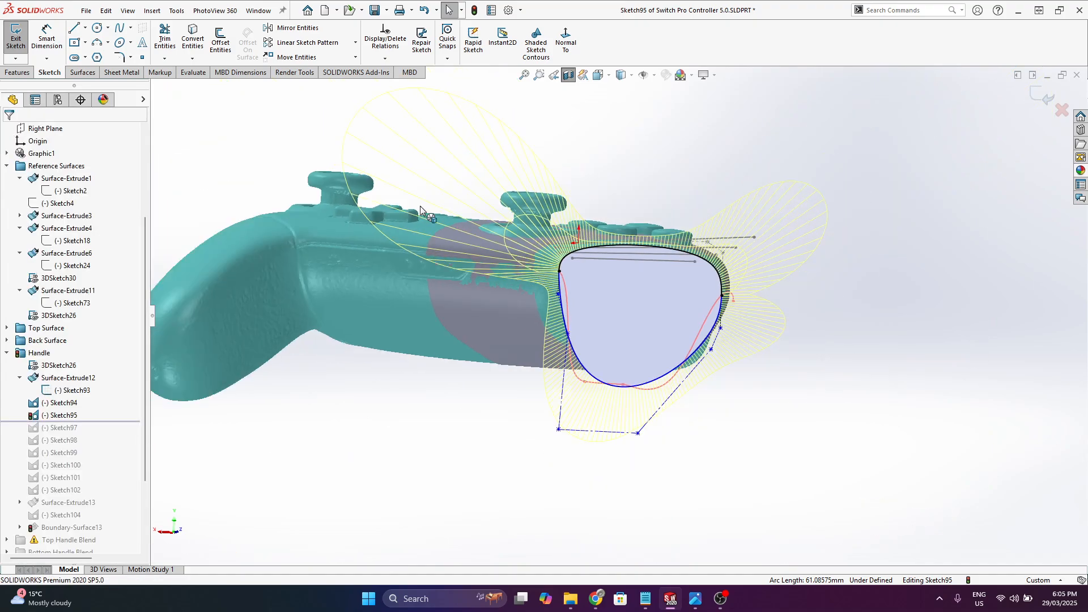
# - Select the converted upper spline together with the lower style spline to view their available relations
pyautogui.moveTo(630, 277); pyautogui.dragTo(567, 325, button='middle')
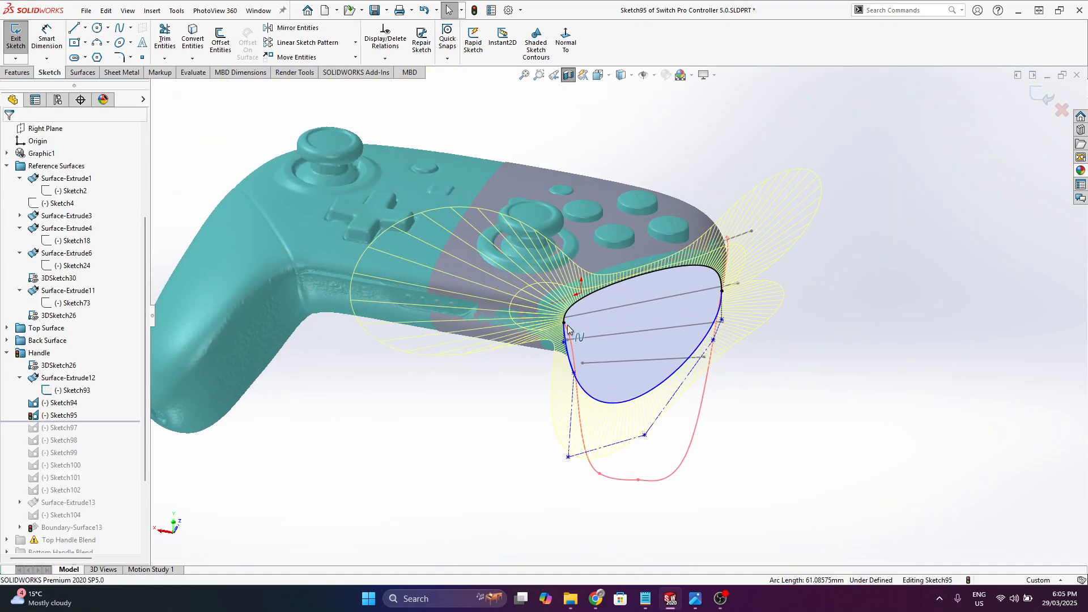
pyautogui.scroll(-5, 567, 324)
pyautogui.click(578, 306)
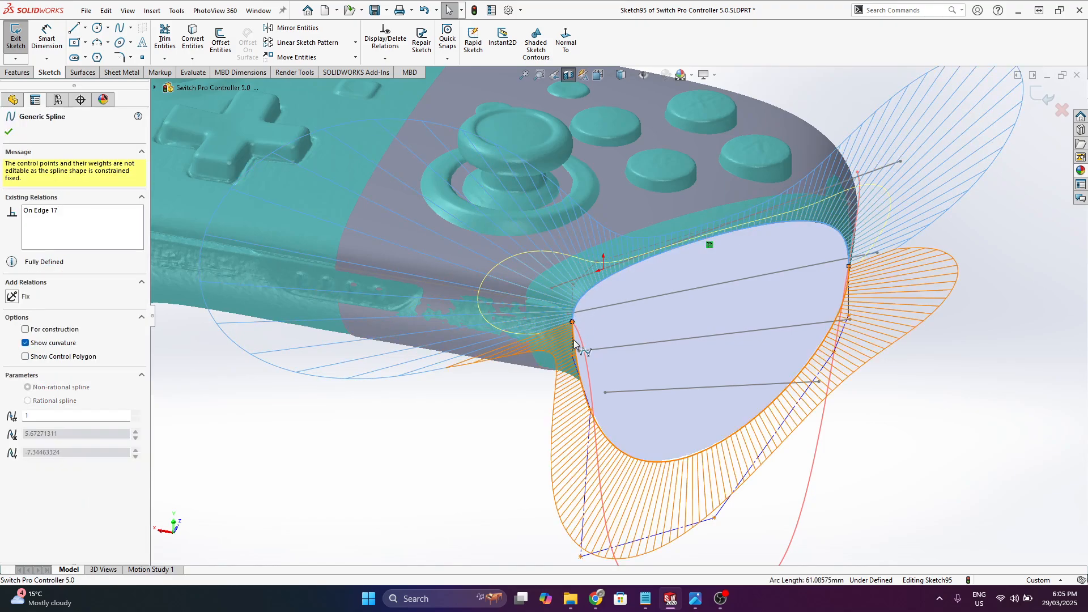
pyautogui.keyDown('ctrl'); pyautogui.click(398, 376); pyautogui.keyUp('ctrl')
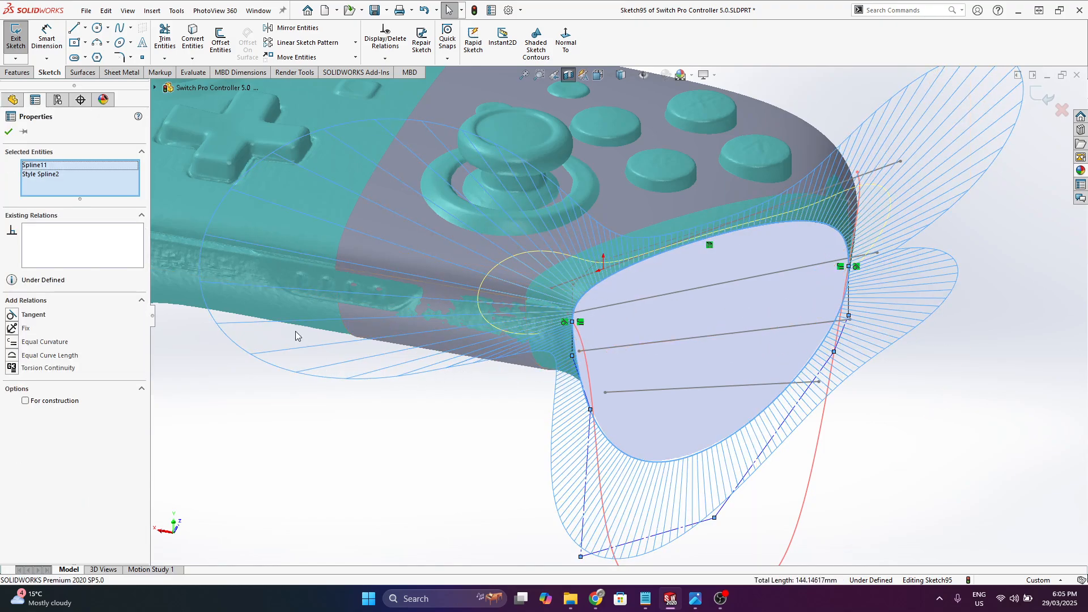
# - Compare the curvature combs where the upper and lower splines meet, and reselect the converted upper spline
pyautogui.scroll(2, 897, 289)
pyautogui.scroll(-4, 831, 309)
pyautogui.moveTo(829, 283)
pyautogui.mouseDown(button='middle')
pyautogui.moveTo(782, 235)
pyautogui.moveTo(759, 231)
pyautogui.moveTo(846, 237)
pyautogui.mouseUp(button='middle')
pyautogui.click(928, 230)
pyautogui.scroll(-6, 786, 236)
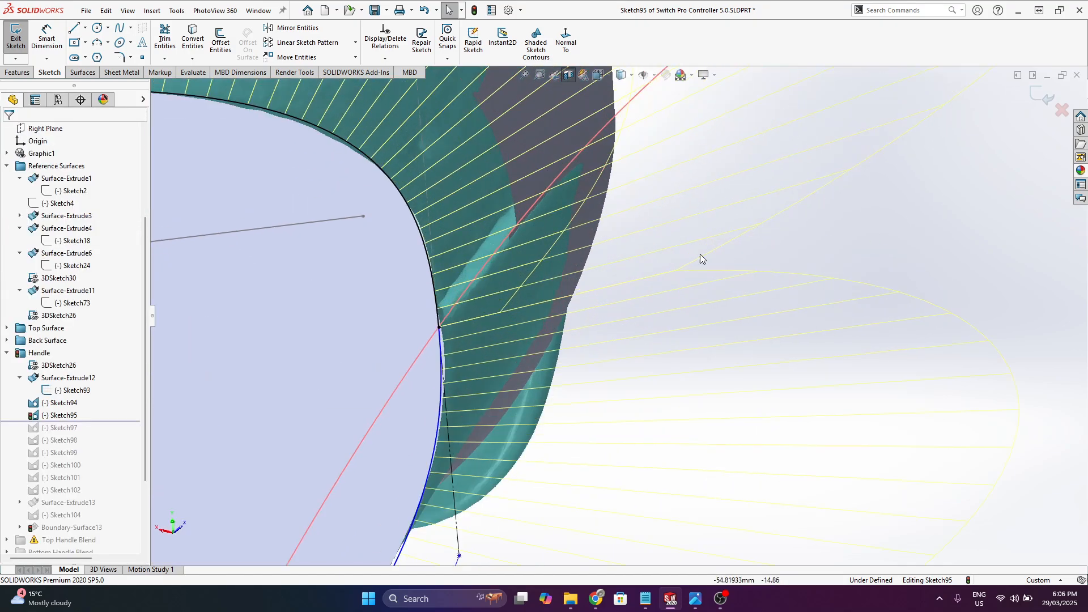
pyautogui.scroll(10, 678, 262)
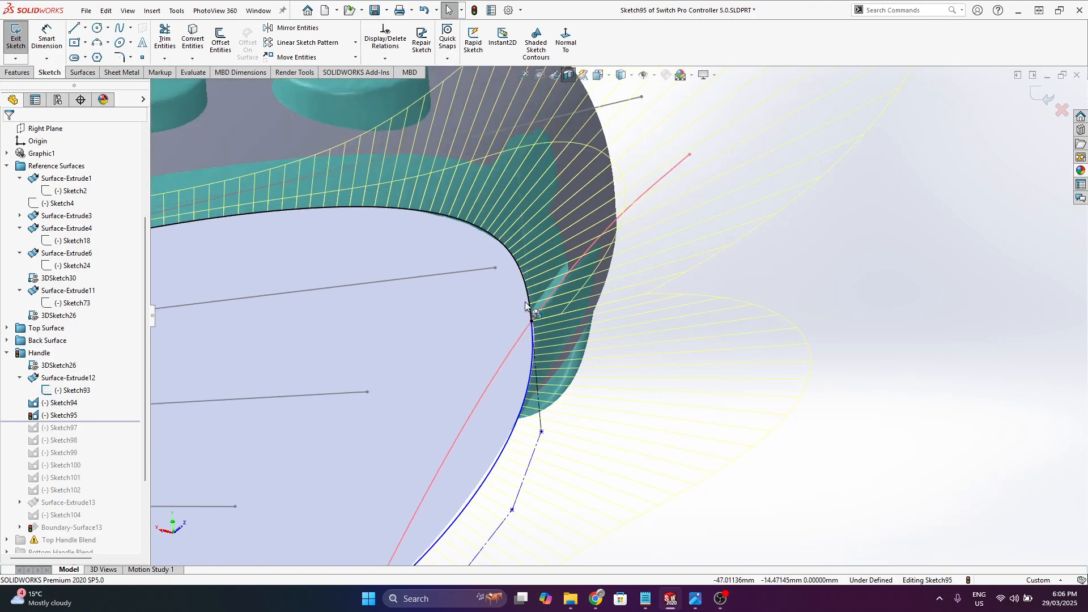
pyautogui.scroll(-4, 457, 324)
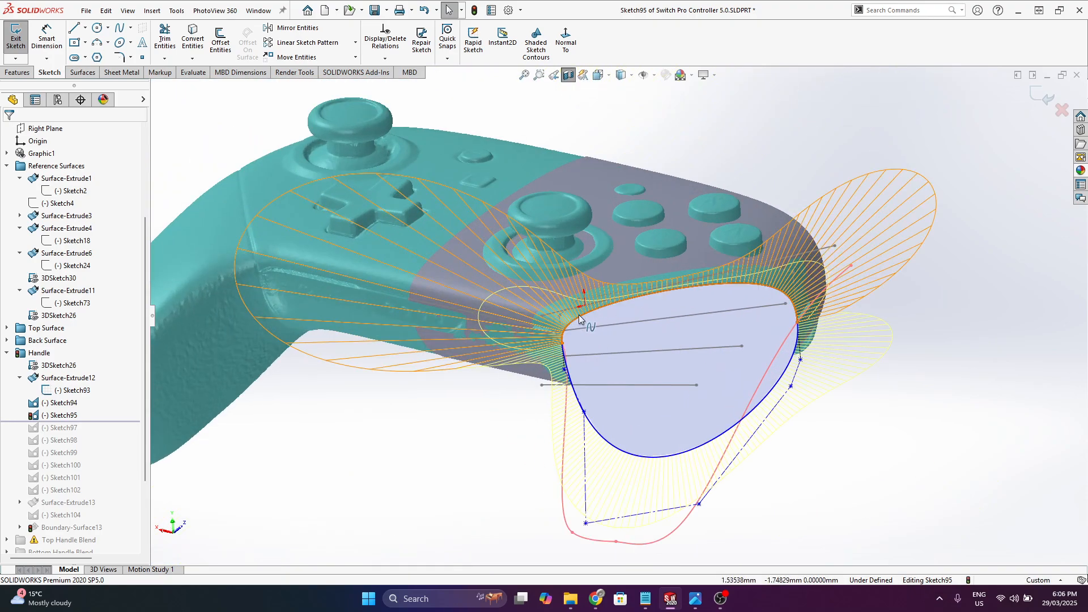
pyautogui.click(576, 320)
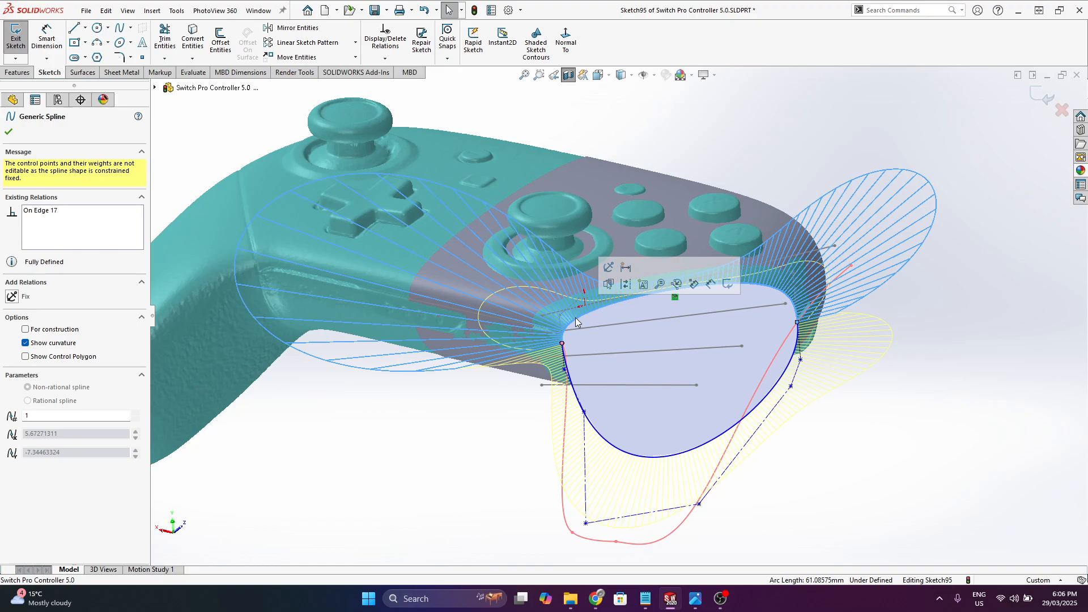
# - Exit Sketch95 and roll the history forward past Sketch102 to display all the handle profiles
pyautogui.press('Escape')
pyautogui.click(21, 49)
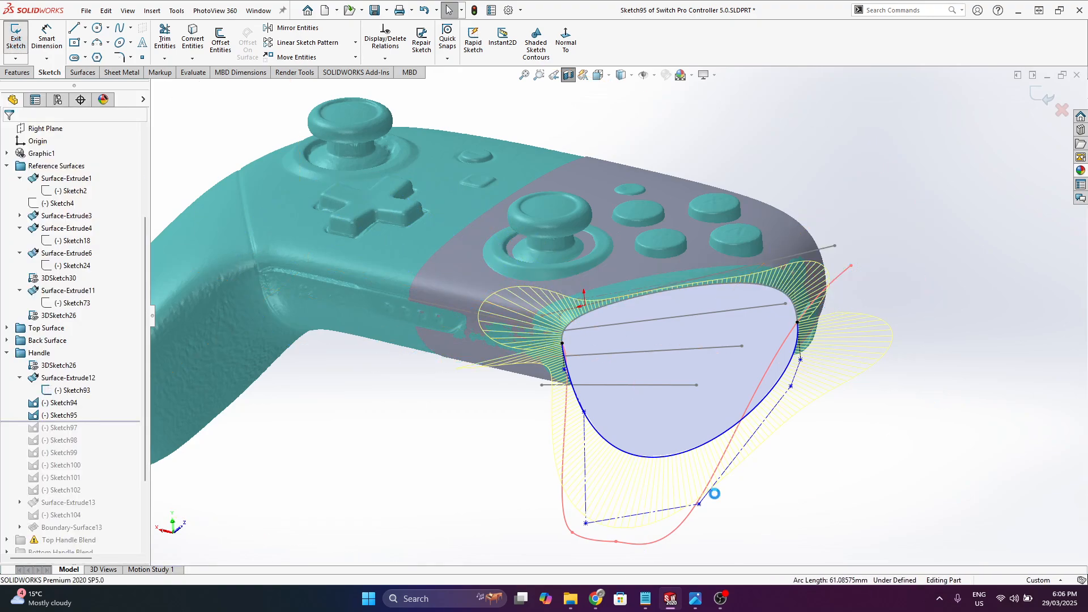
pyautogui.moveTo(116, 422); pyautogui.dragTo(123, 496)
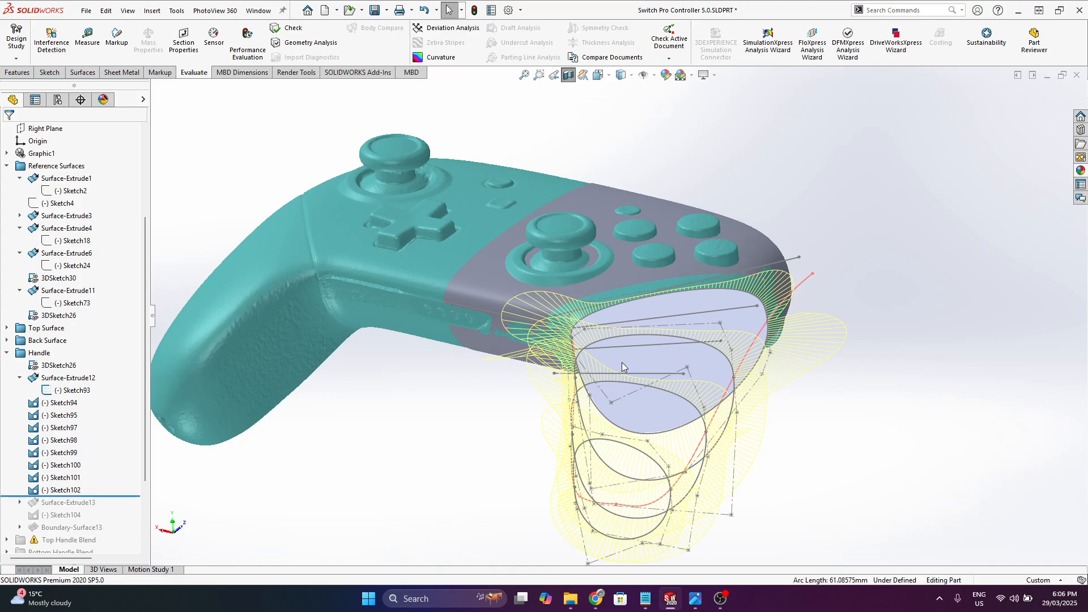
pyautogui.moveTo(621, 362); pyautogui.dragTo(754, 397, button='middle')
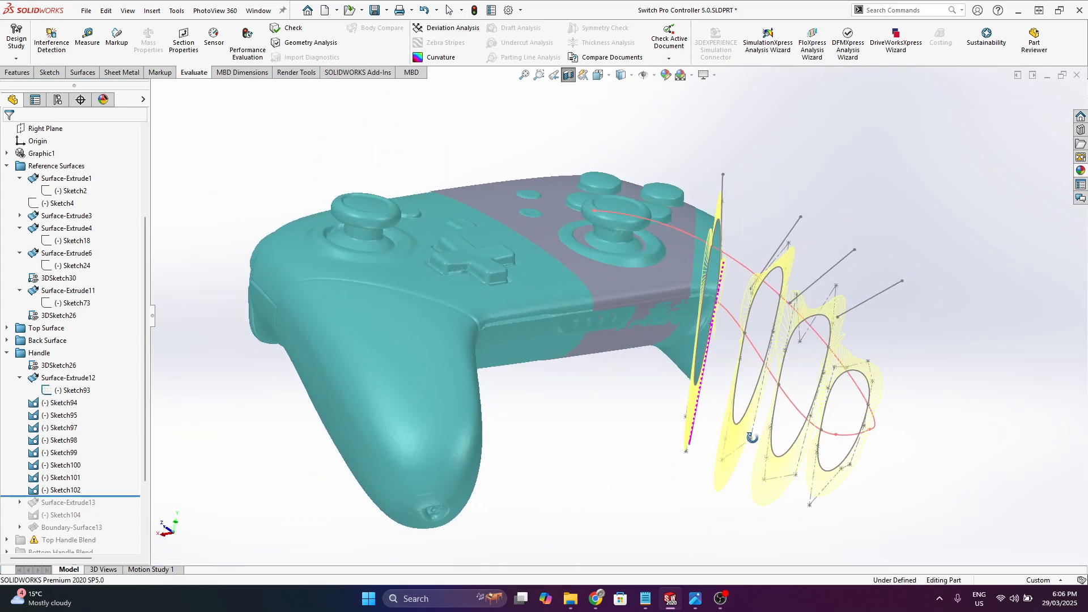
pyautogui.scroll(-3, 772, 352)
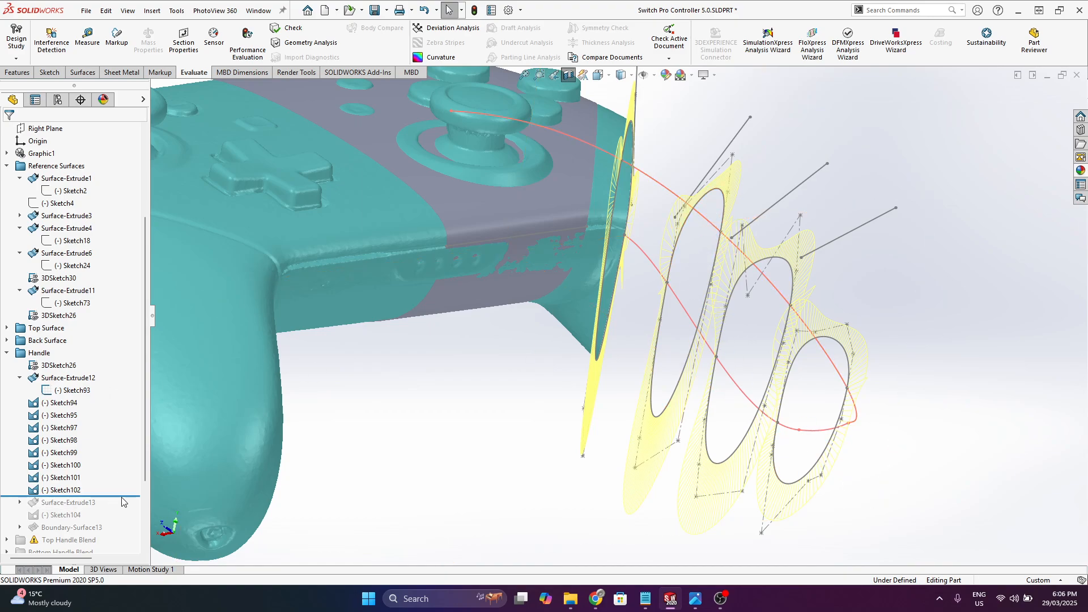
# - With the history rolled forward past Surface-Extrude13, turn off the section view and hide the Surface-Extrude12 reference surfaces
pyautogui.moveTo(131, 494); pyautogui.dragTo(126, 508)
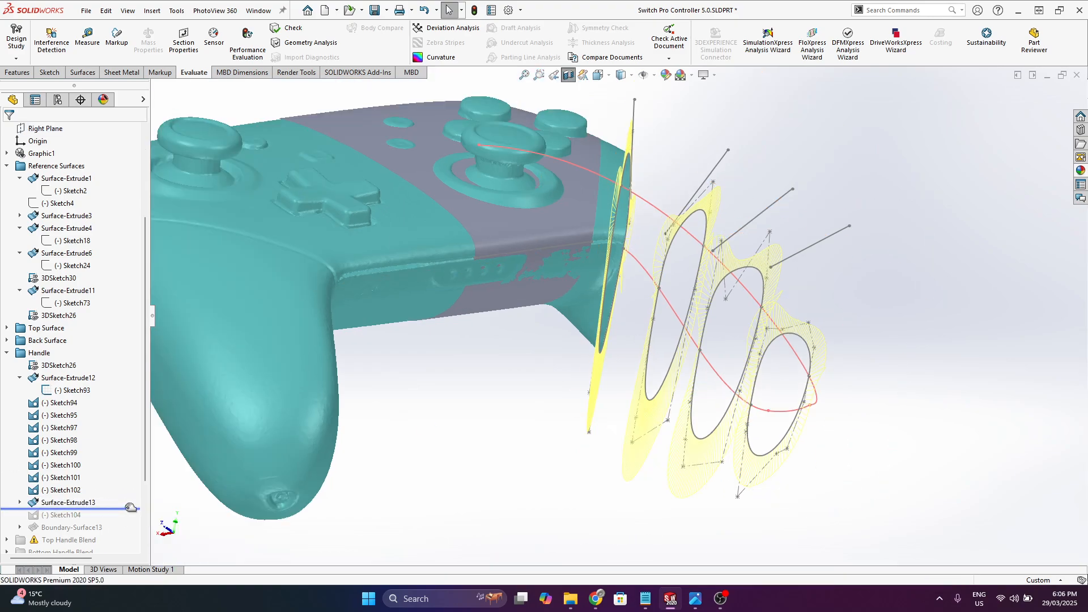
pyautogui.click(569, 75)
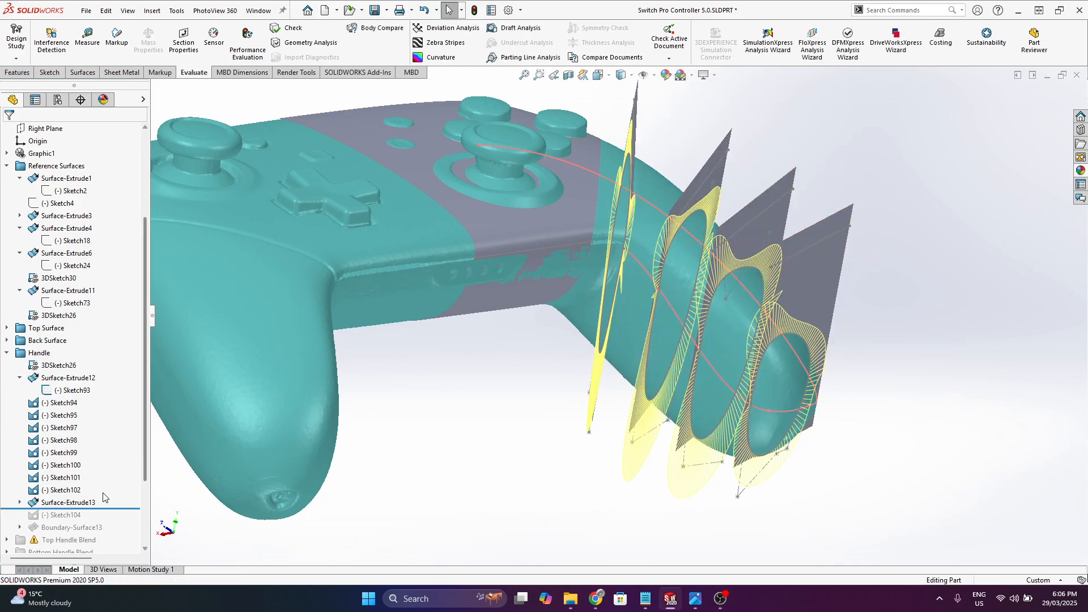
pyautogui.rightClick(75, 378)
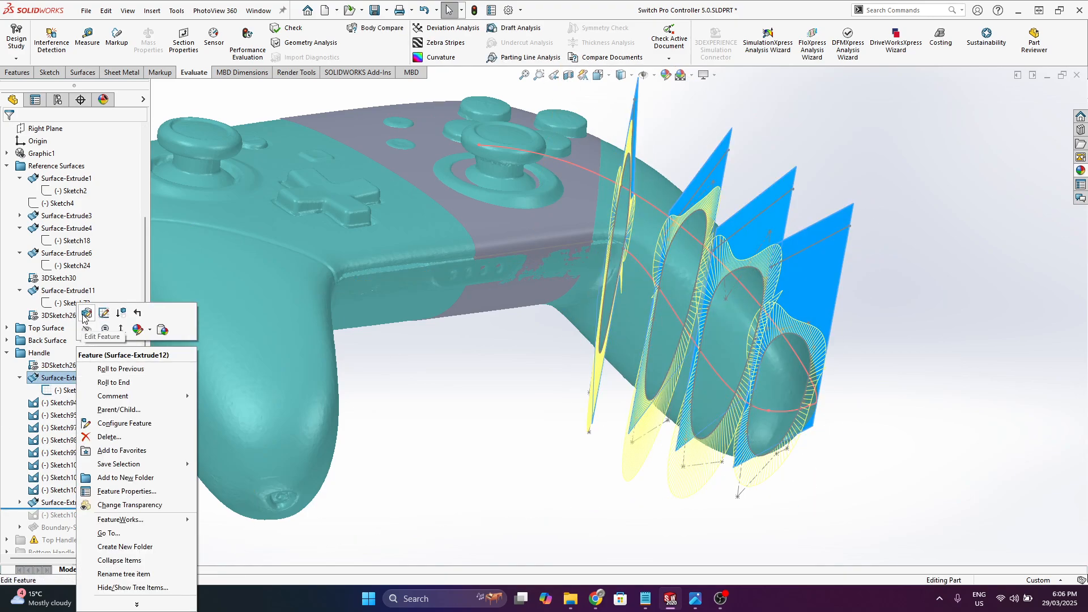
pyautogui.click(86, 329)
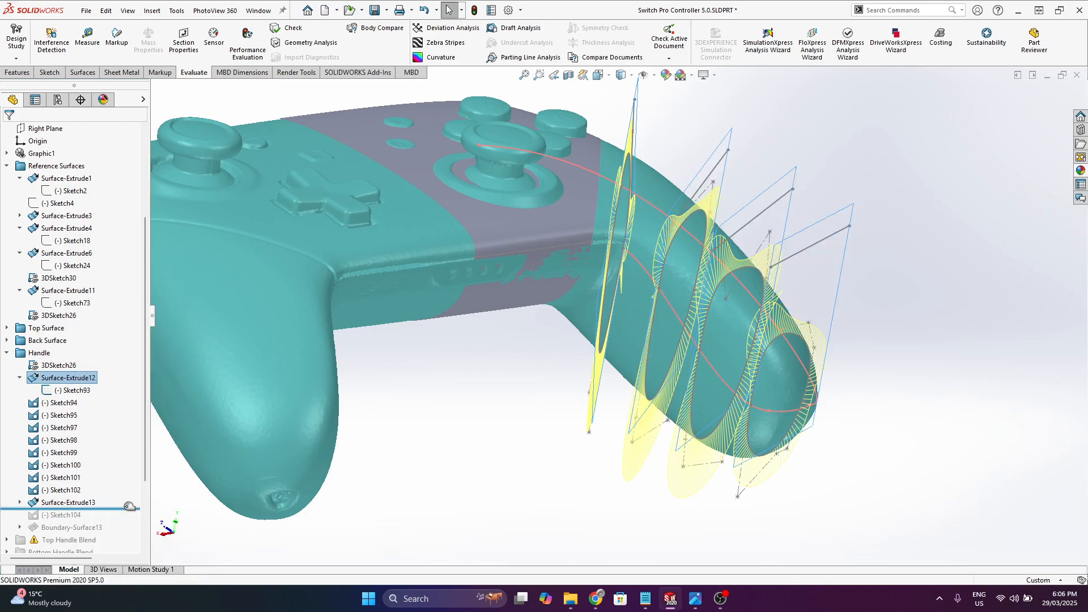
# - Roll forward past Boundary-Surface13 and hide all of its profile and guide-curve sketches
pyautogui.moveTo(129, 508); pyautogui.dragTo(126, 528)
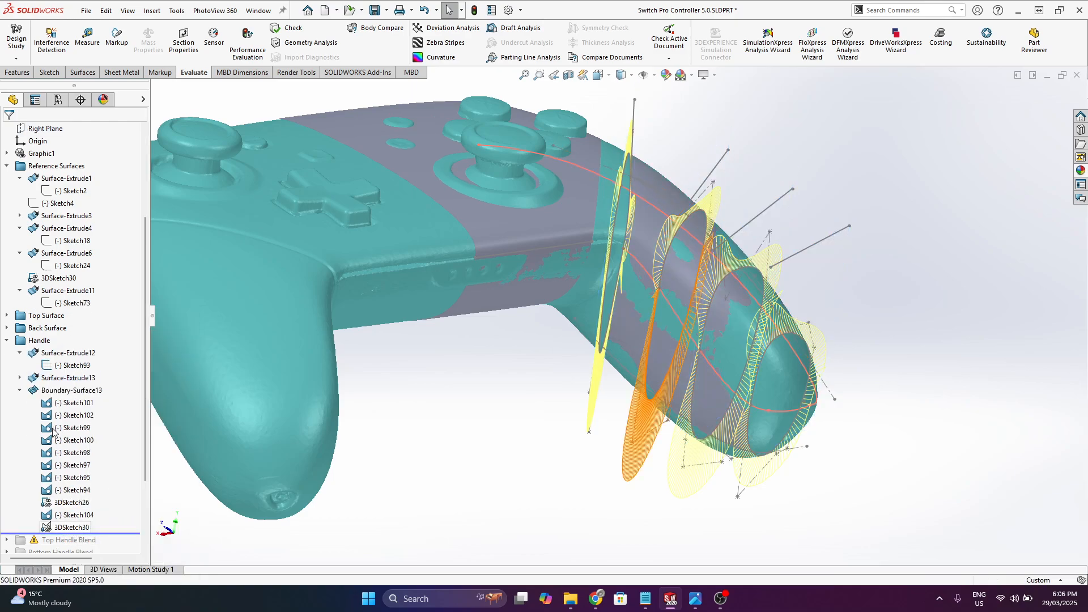
pyautogui.click(20, 391)
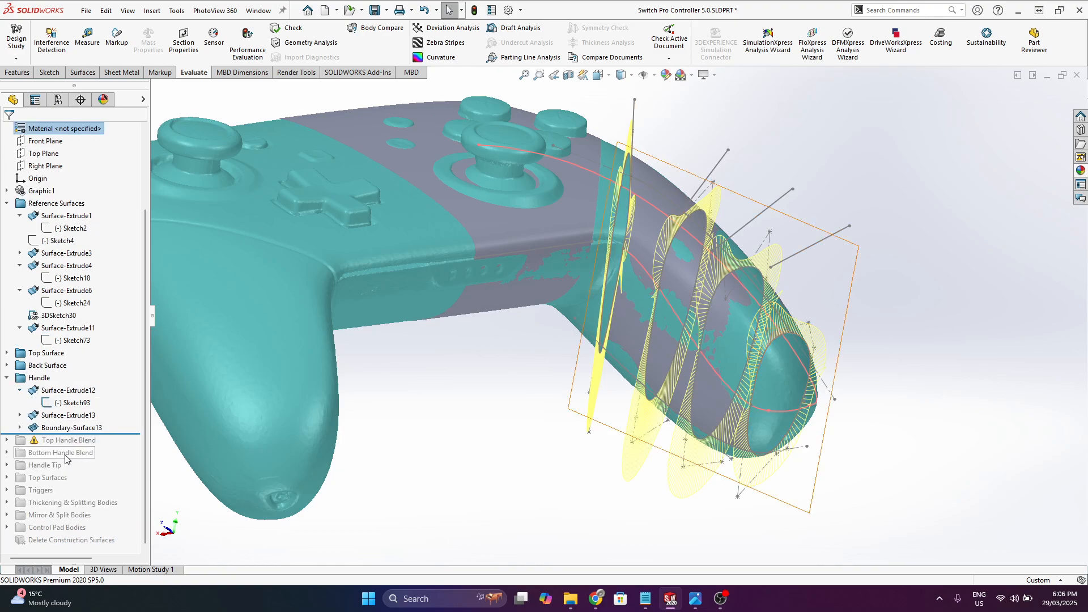
pyautogui.scroll(2, 569, 300)
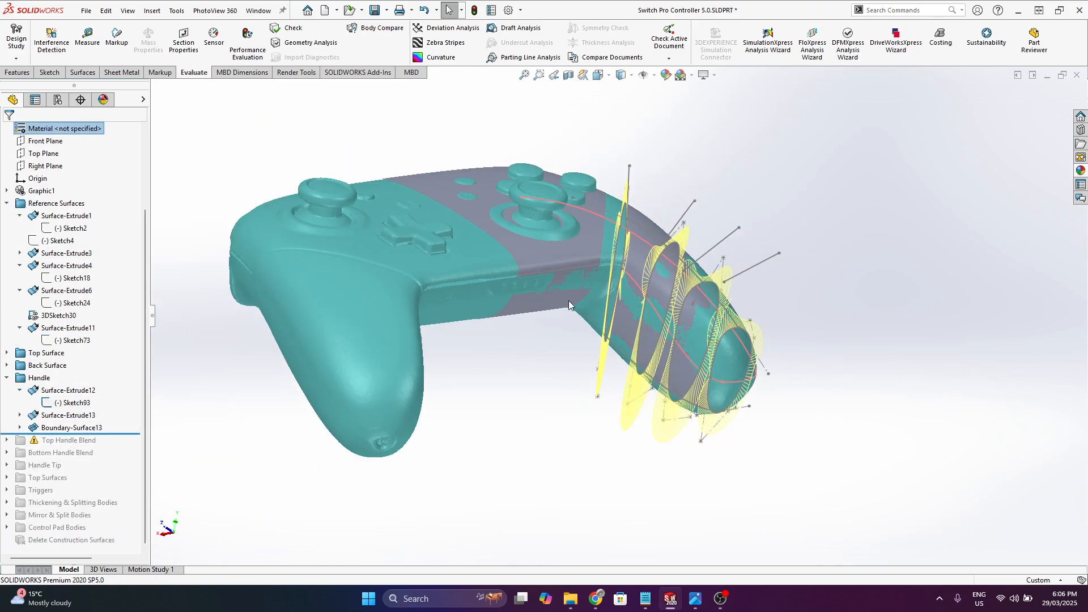
pyautogui.click(31, 429)
pyautogui.click(20, 427)
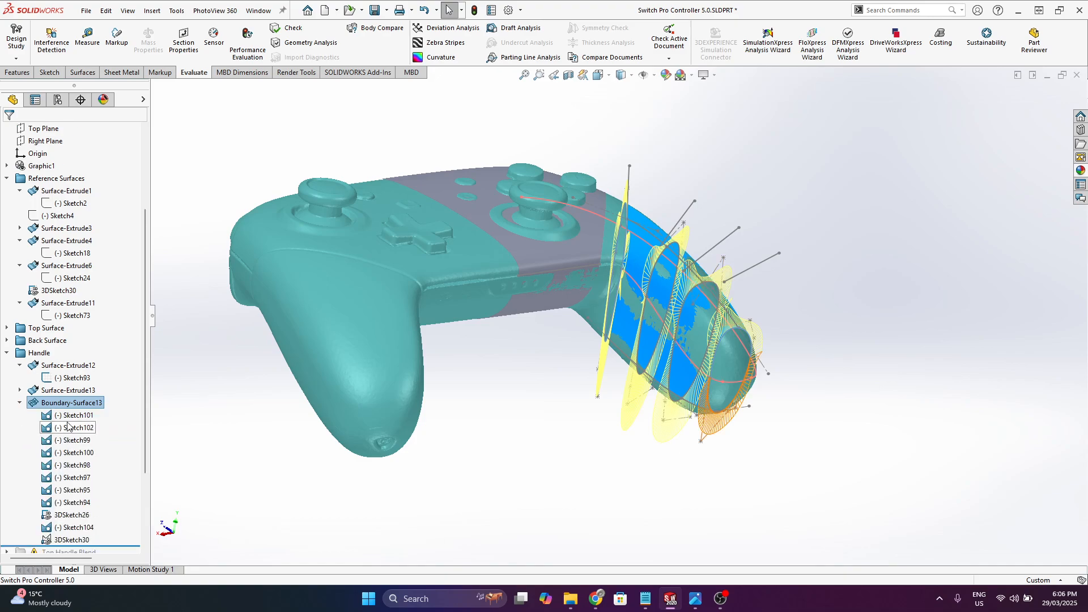
pyautogui.keyDown('shift'); pyautogui.click(76, 538); pyautogui.keyUp('shift')
pyautogui.click(84, 522)
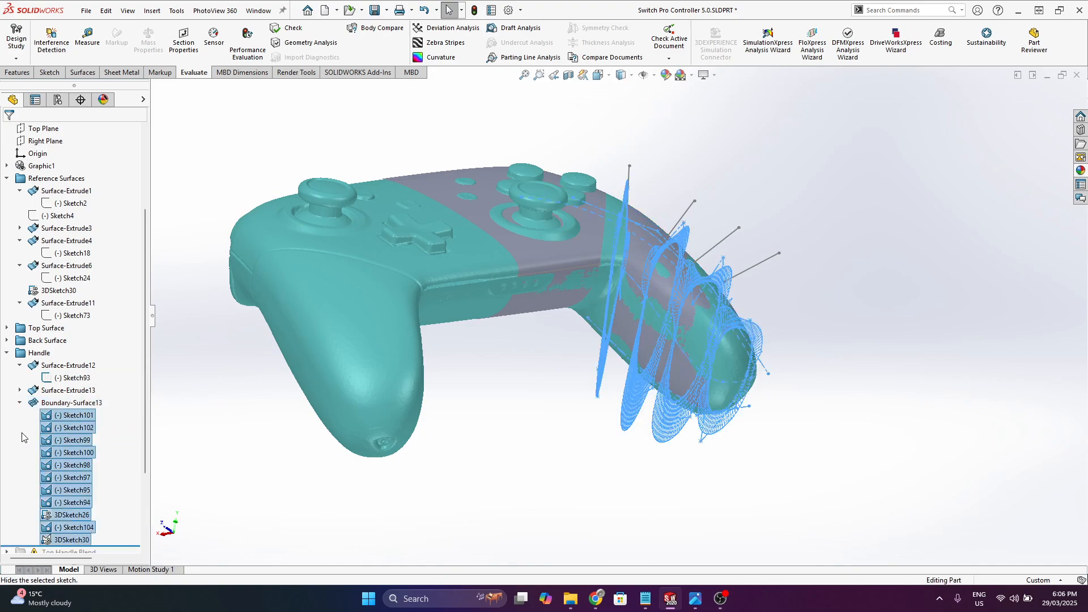
pyautogui.click(20, 403)
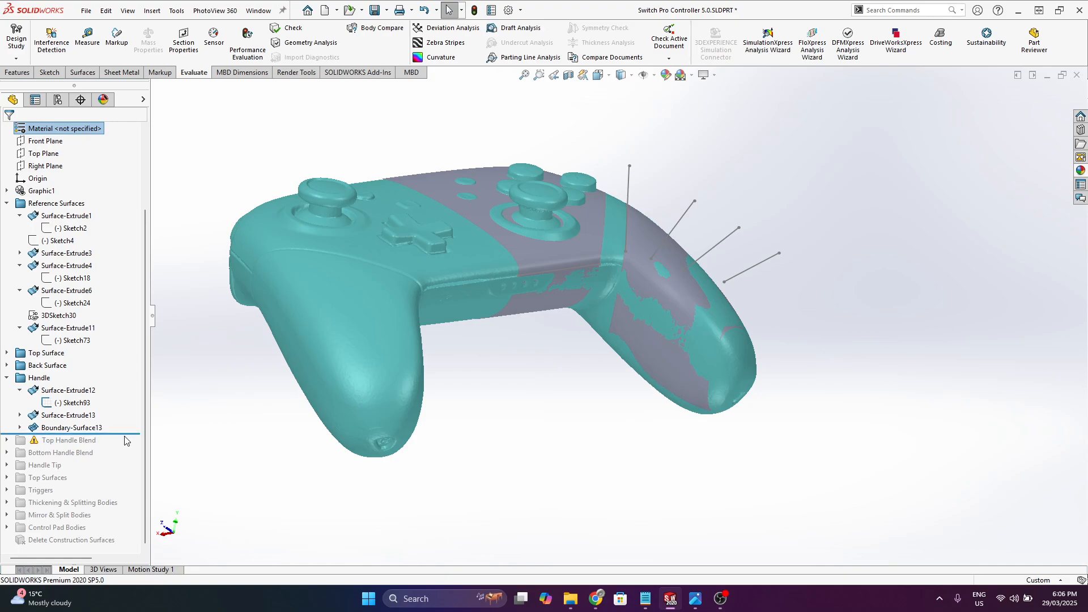
# - Roll forward past the Top Handle Blend folder and hide the sketch of reference lines above the handle
pyautogui.moveTo(129, 435); pyautogui.dragTo(9, 453)
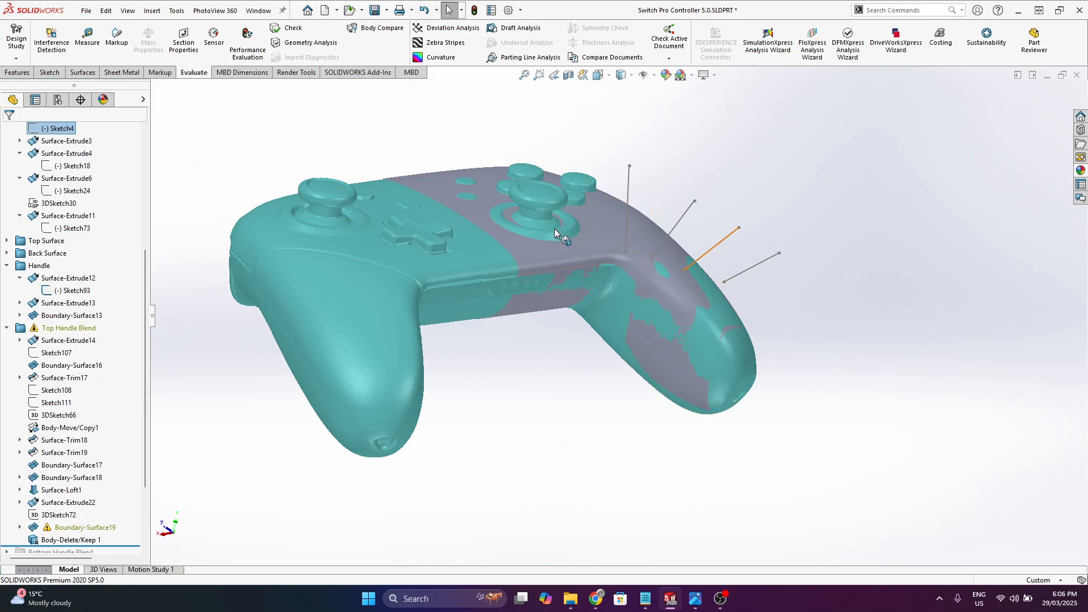
pyautogui.rightClick(628, 186)
pyautogui.click(642, 170)
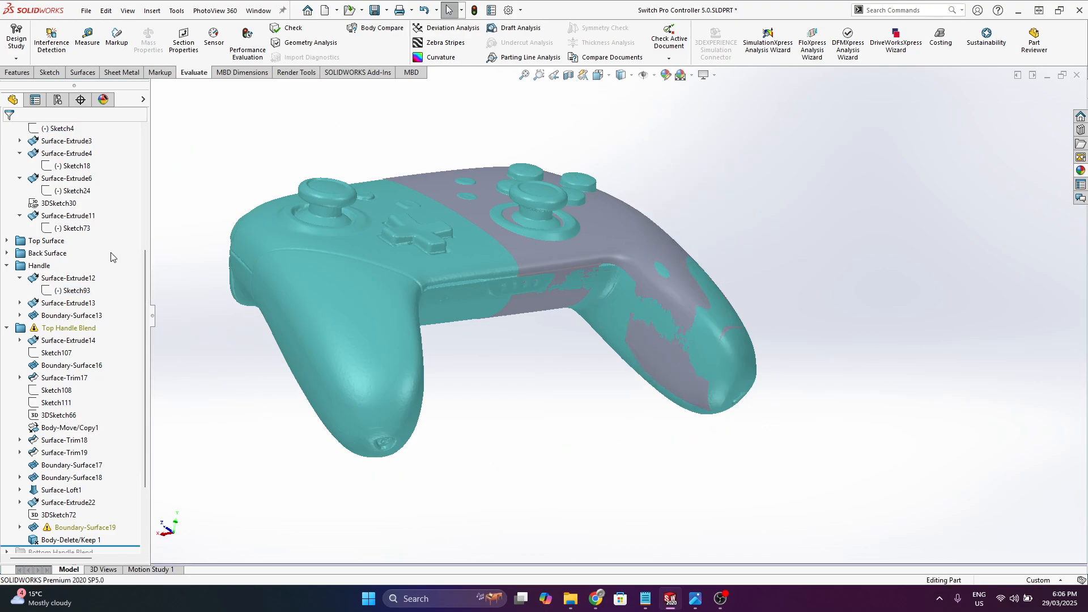
# - Make the Graphic1 scan mesh transparent to view the blended handle surfaces through it
pyautogui.scroll(6, 111, 257)
pyautogui.rightClick(38, 292)
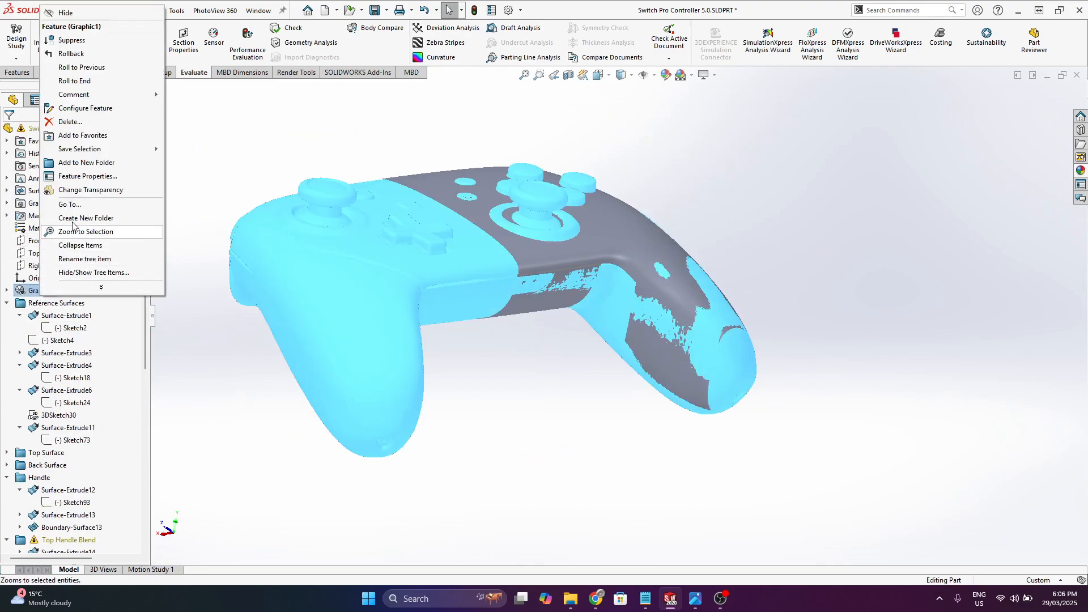
pyautogui.click(85, 189)
pyautogui.moveTo(652, 269); pyautogui.dragTo(600, 376, button='middle')
pyautogui.scroll(-7, 114, 489)
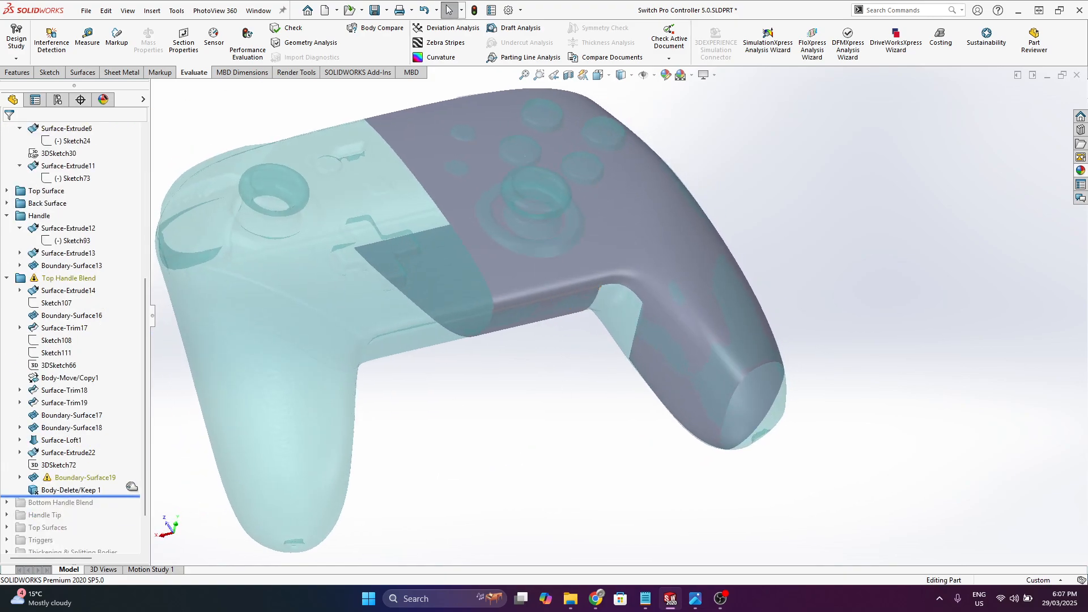
# - Roll back to before Surface-Extrude14 in the Top Handle Blend folder to view the gap between top surface and handle
pyautogui.moveTo(131, 486); pyautogui.dragTo(130, 282)
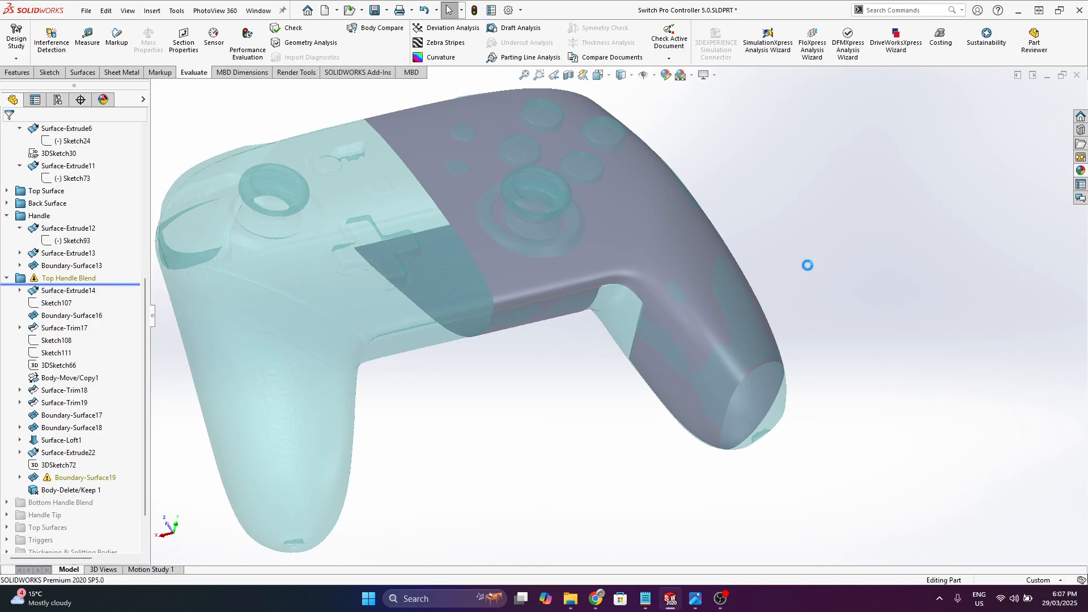
pyautogui.scroll(1, 671, 275)
pyautogui.scroll(-1, 671, 275)
pyautogui.moveTo(672, 276); pyautogui.dragTo(676, 238, button='middle')
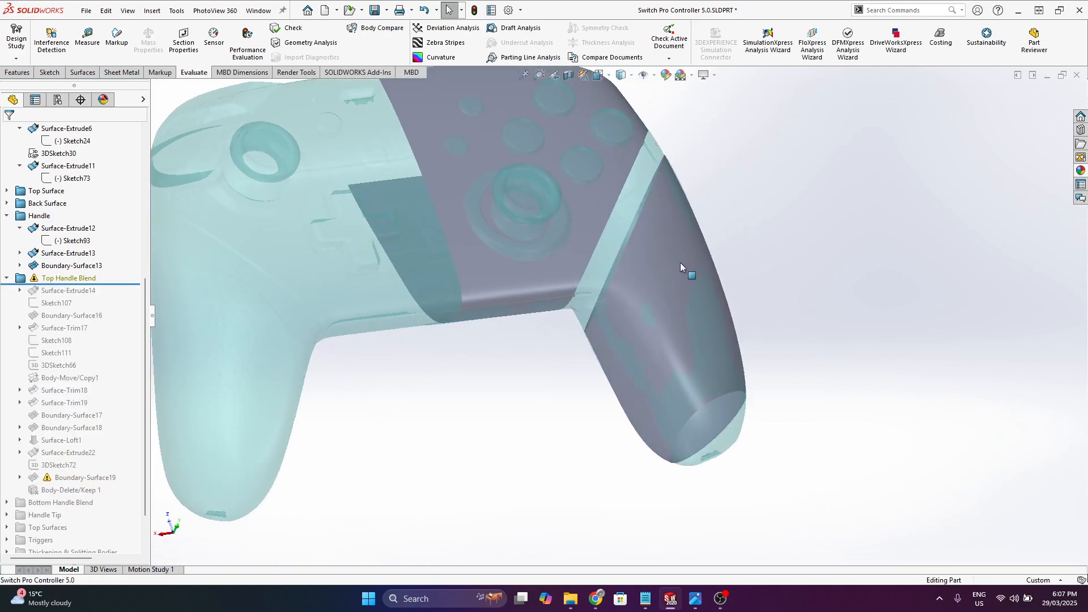
pyautogui.scroll(-3, 595, 193)
pyautogui.moveTo(595, 193); pyautogui.dragTo(515, 202, button='middle')
pyautogui.scroll(2, 522, 265)
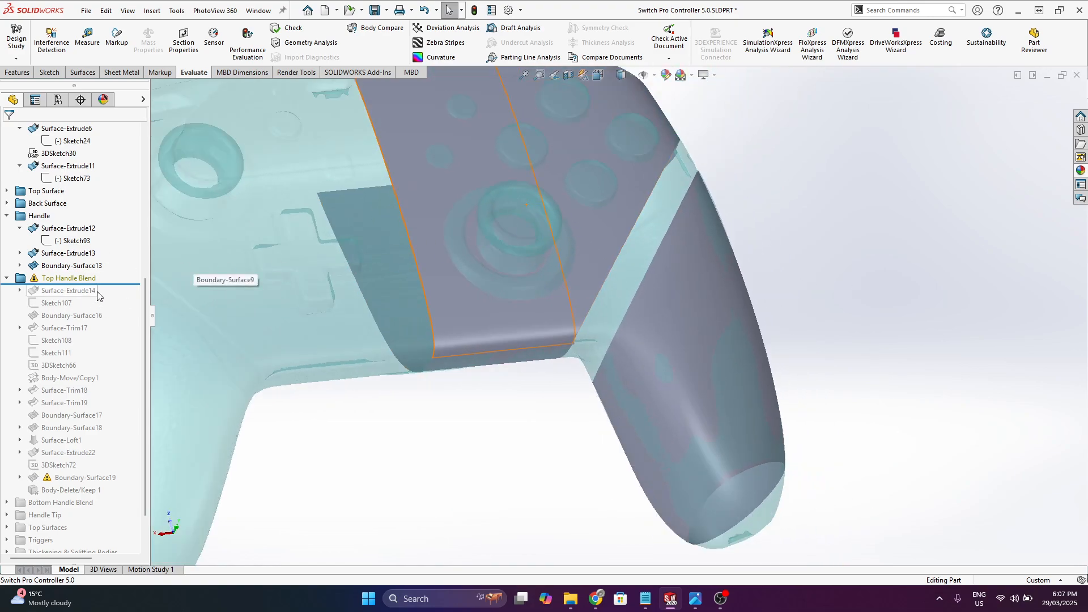
# - Roll forward past Surface-Extrude14 and show its surfaces crossing the gap between top surface and handle
pyautogui.moveTo(121, 284); pyautogui.dragTo(123, 298)
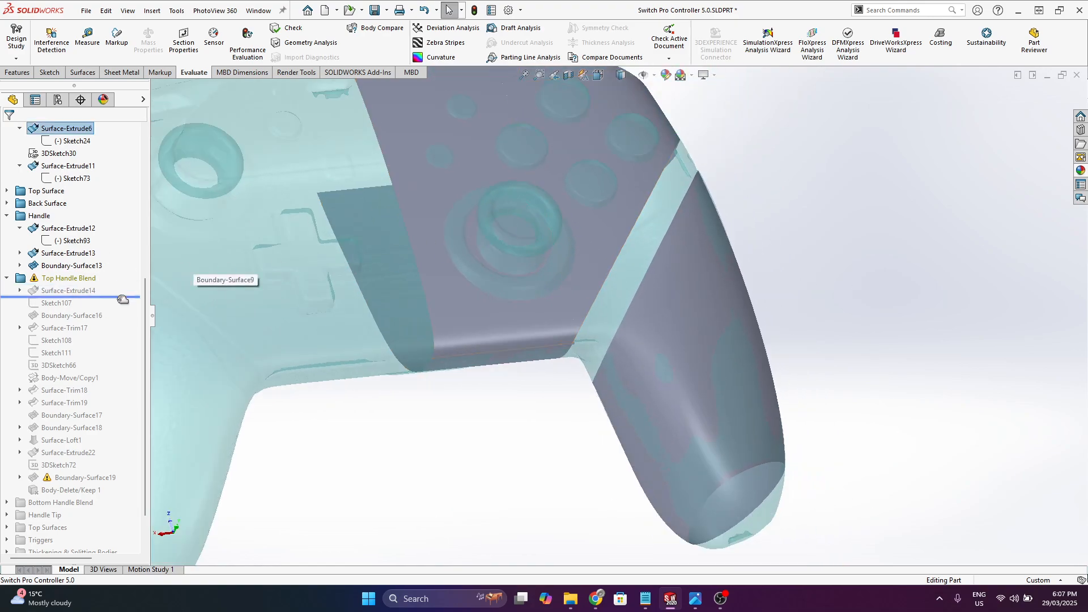
pyautogui.click(68, 289)
pyautogui.scroll(1, 605, 296)
pyautogui.moveTo(605, 296)
pyautogui.mouseDown(button='middle')
pyautogui.moveTo(604, 274)
pyautogui.moveTo(618, 287)
pyautogui.mouseUp(button='middle')
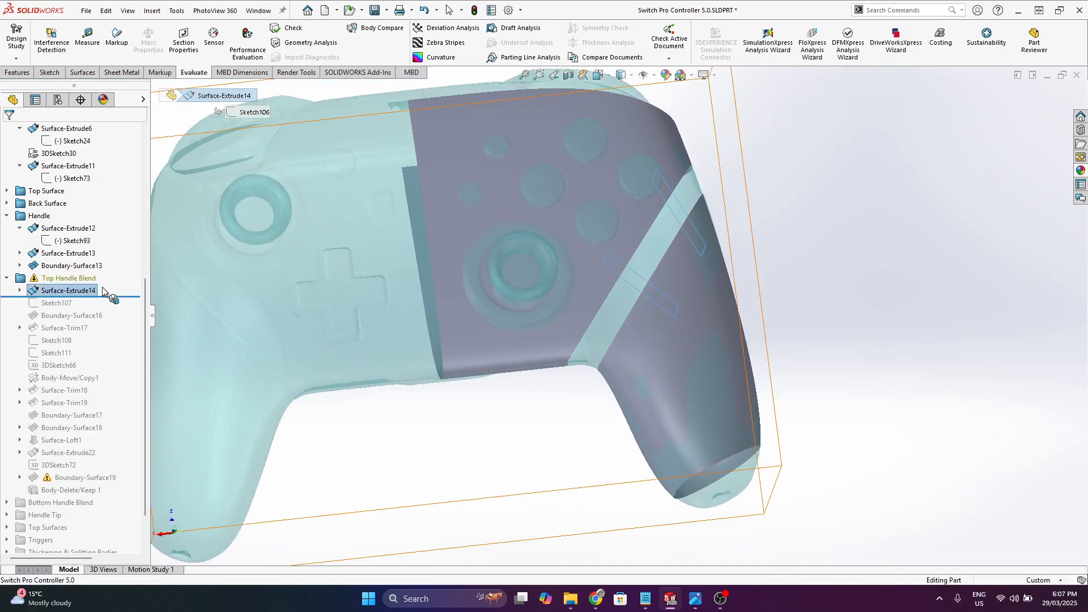
pyautogui.click(20, 290)
pyautogui.rightClick(58, 290)
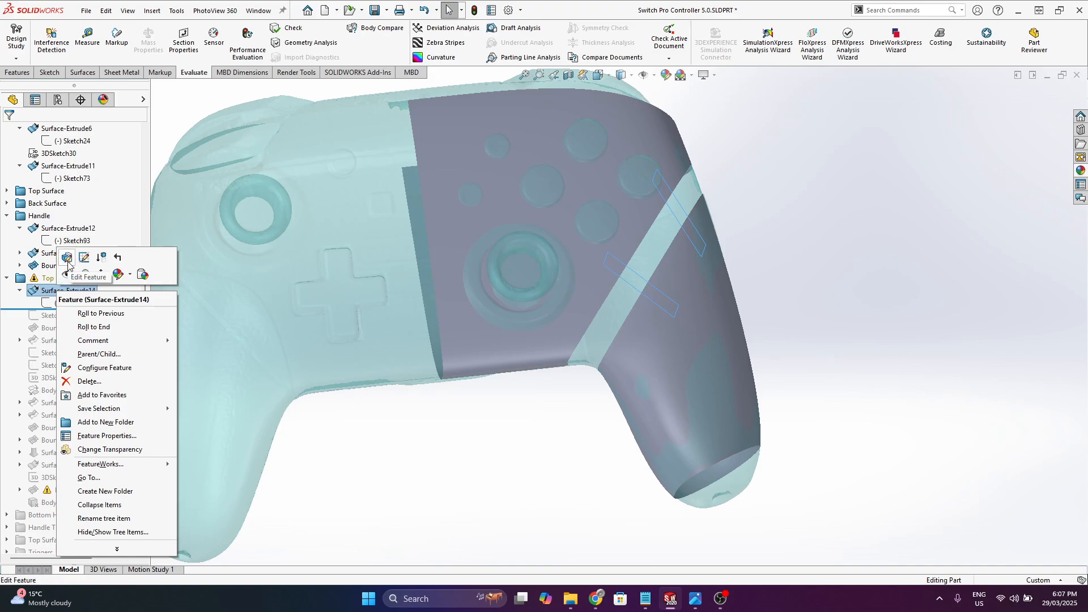
pyautogui.click(67, 276)
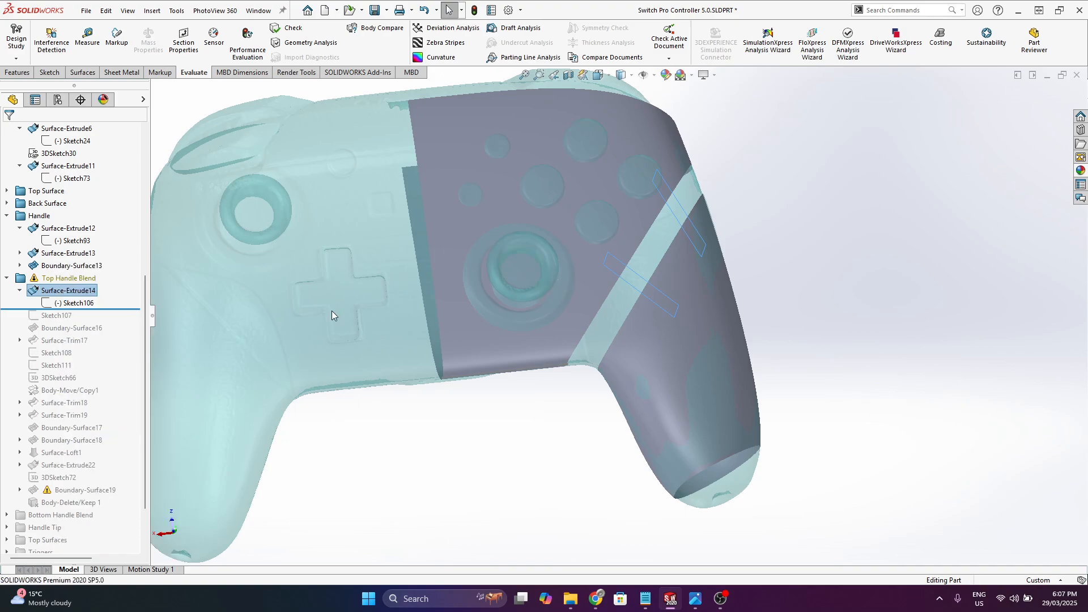
# - Inspect the Surface-Extrude14 surfaces at the gap up close and hide them
pyautogui.scroll(-3, 670, 245)
pyautogui.moveTo(670, 245)
pyautogui.mouseDown(button='middle')
pyautogui.moveTo(602, 368)
pyautogui.moveTo(712, 160)
pyautogui.moveTo(675, 240)
pyautogui.moveTo(669, 196)
pyautogui.mouseUp(button='middle')
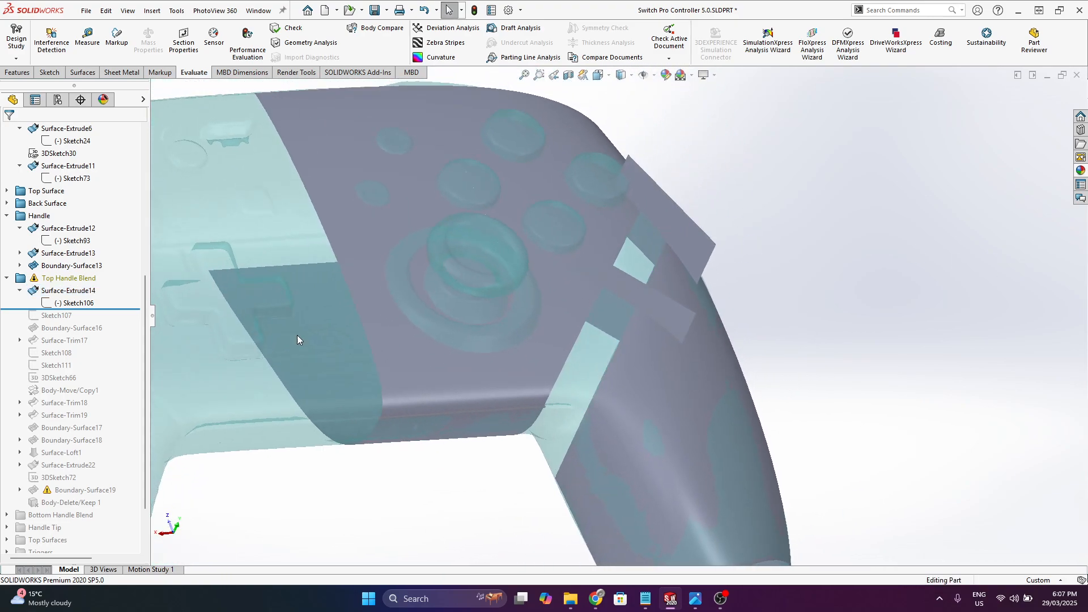
pyautogui.rightClick(69, 292)
pyautogui.click(76, 276)
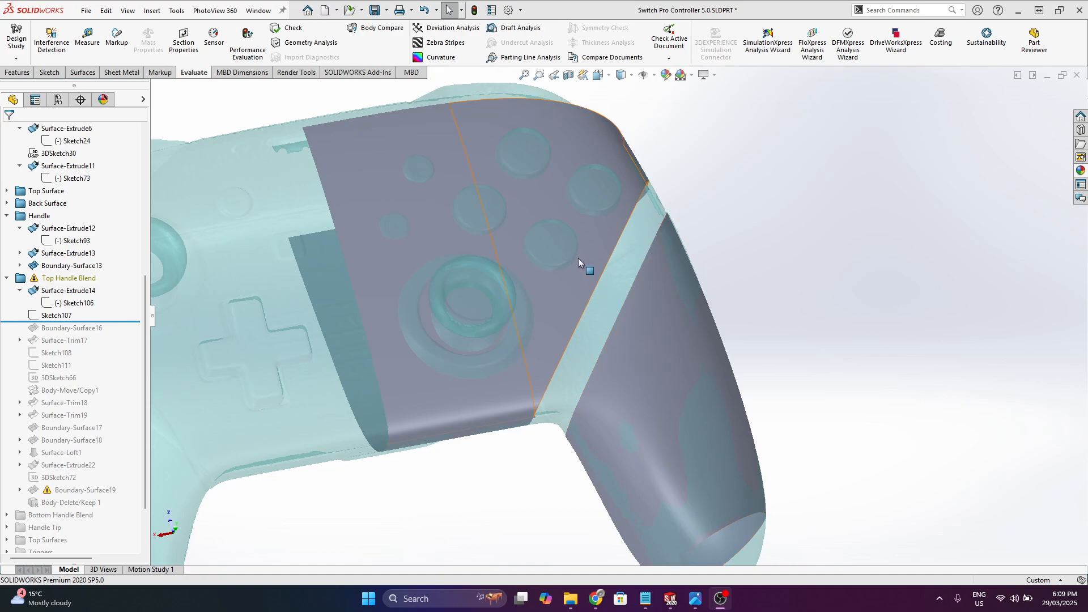
# - Examine how the top surface edge and the handle surface line up with the scan mesh across the gap
pyautogui.scroll(-4, 611, 329)
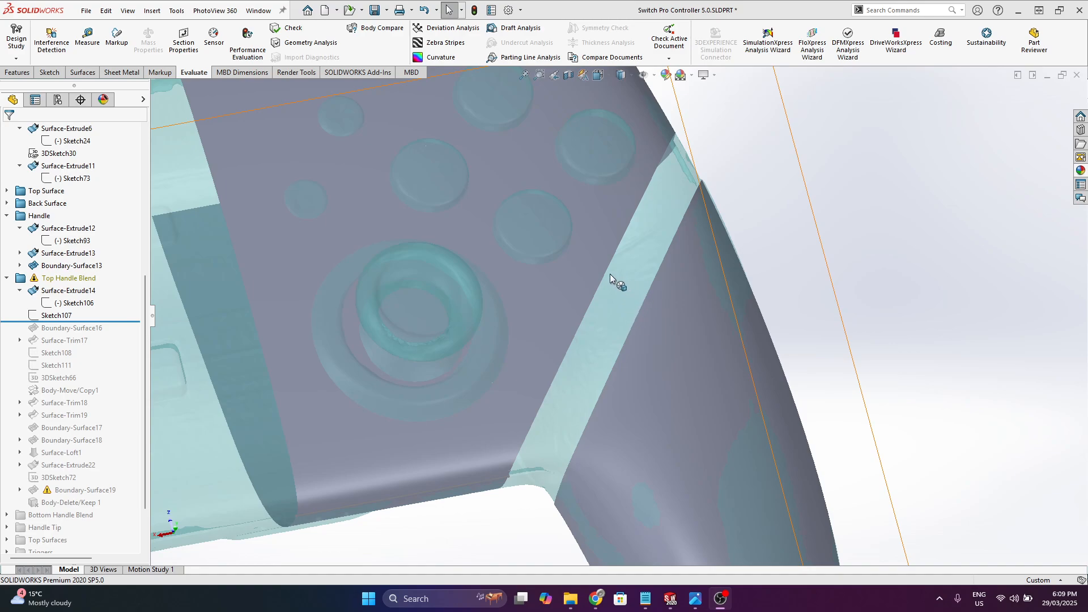
pyautogui.scroll(5, 610, 274)
pyautogui.scroll(-6, 606, 263)
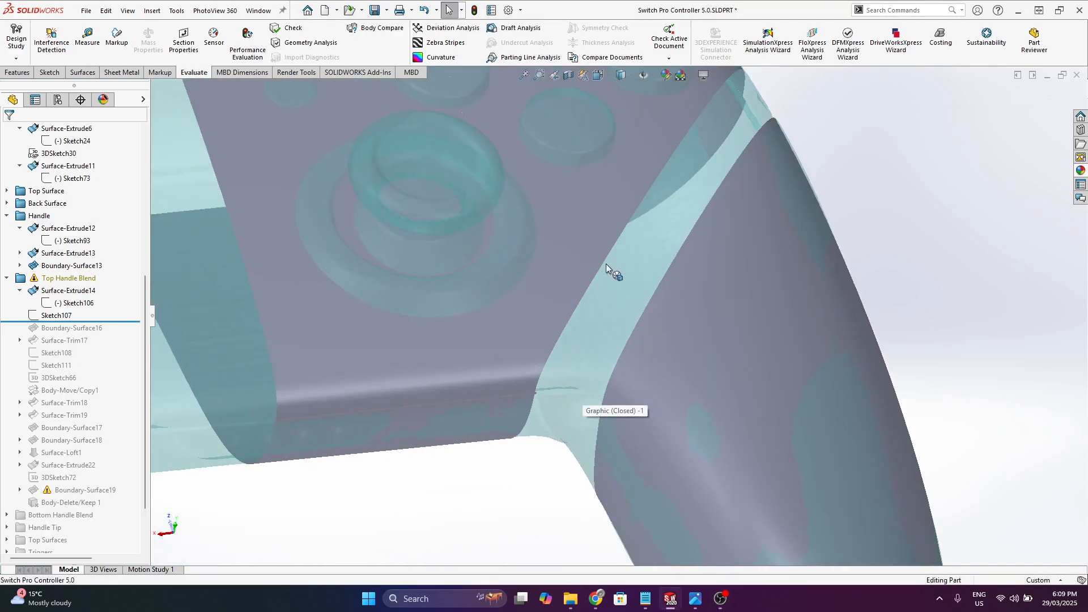
pyautogui.moveTo(620, 319); pyautogui.dragTo(677, 111, button='middle')
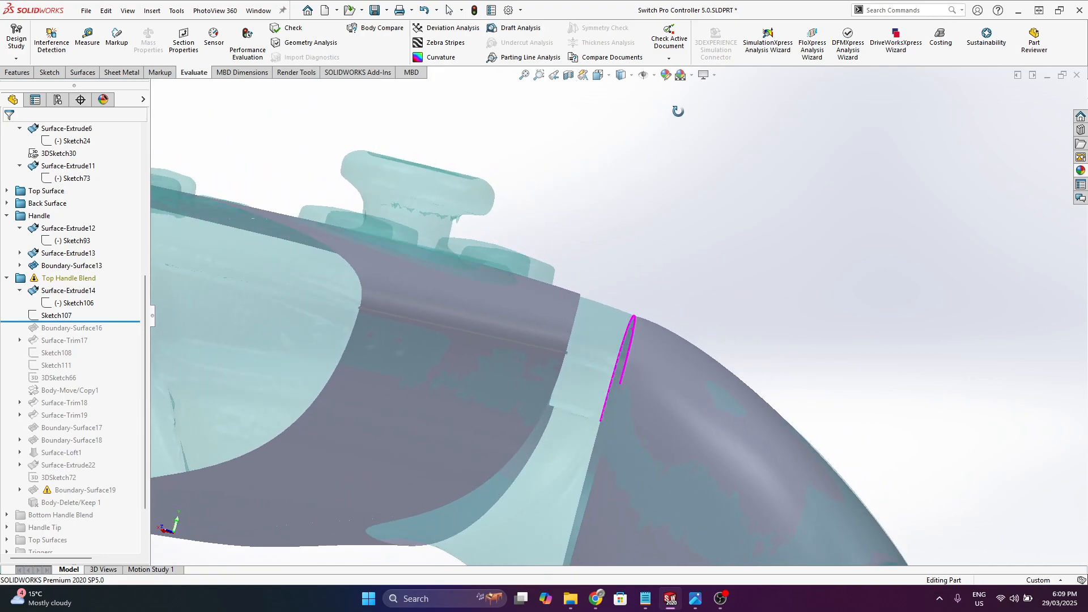
pyautogui.moveTo(640, 339); pyautogui.dragTo(556, 284, button='middle')
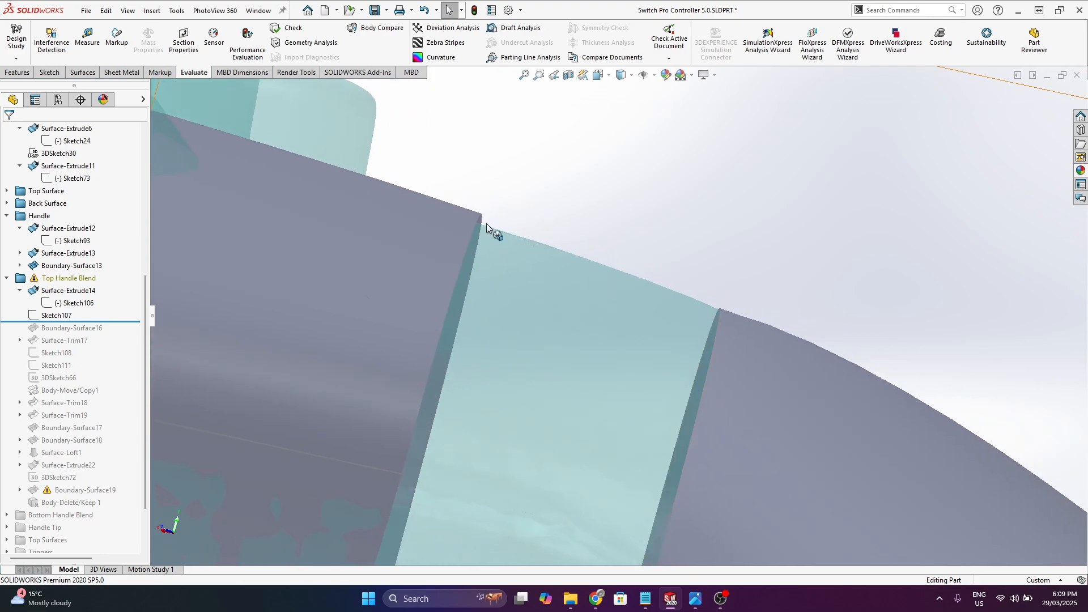
pyautogui.moveTo(487, 224); pyautogui.dragTo(487, 227, button='middle')
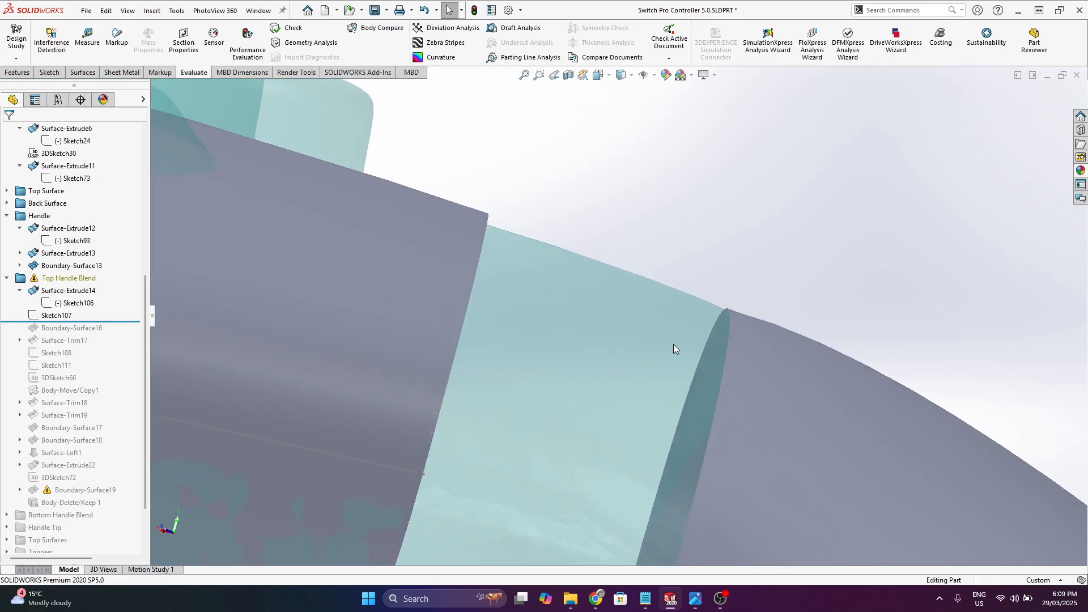
pyautogui.scroll(5, 742, 306)
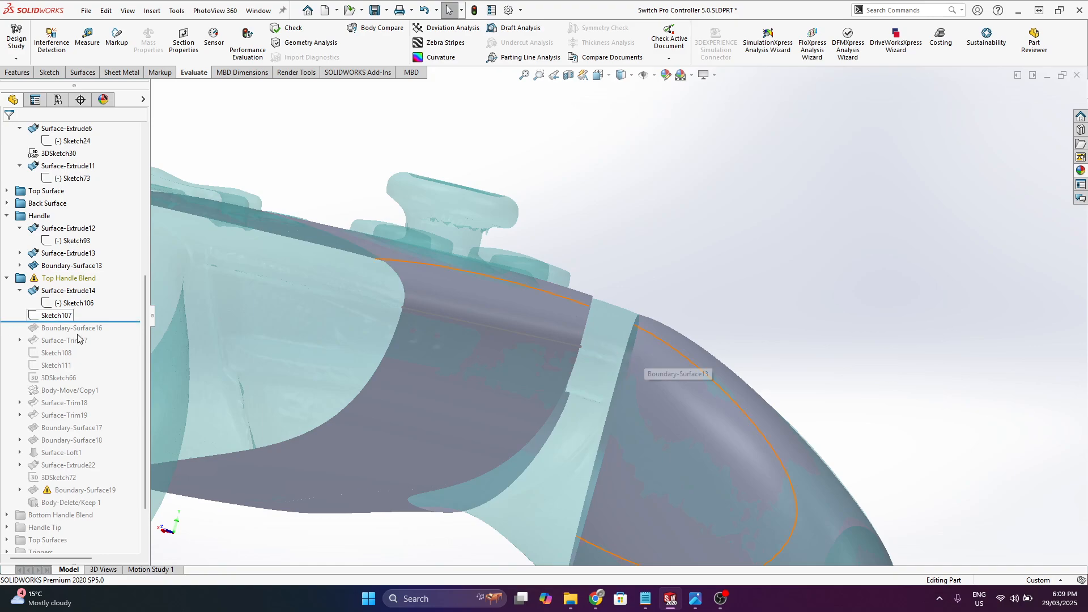
# - Roll the history forward past Boundary-Surface16 and Surface-Trim17 to show the trimmed surface extending into the gap
pyautogui.moveTo(115, 320); pyautogui.dragTo(118, 346)
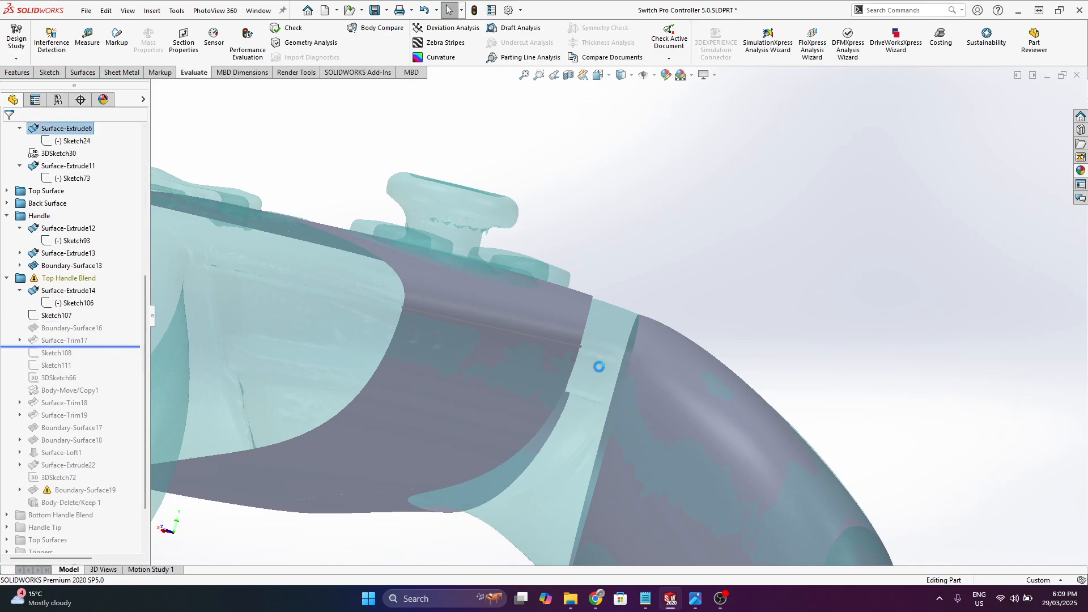
pyautogui.scroll(-5, 640, 328)
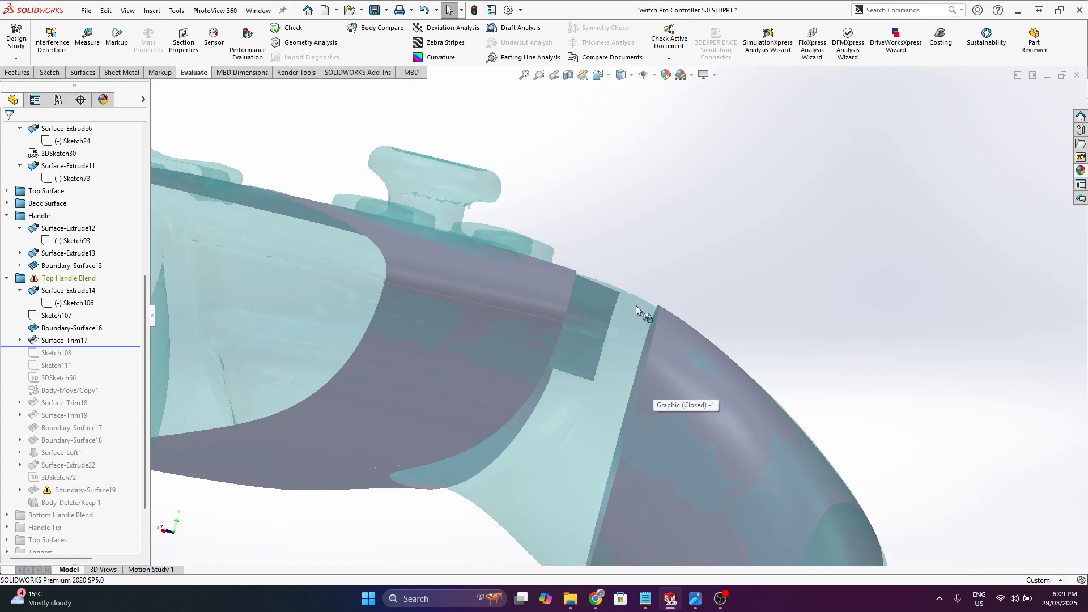
# - Hide the Boundary-Surface16 body that extends from the top surface into the gap
pyautogui.moveTo(589, 310); pyautogui.dragTo(580, 441, button='middle')
pyautogui.click(573, 295)
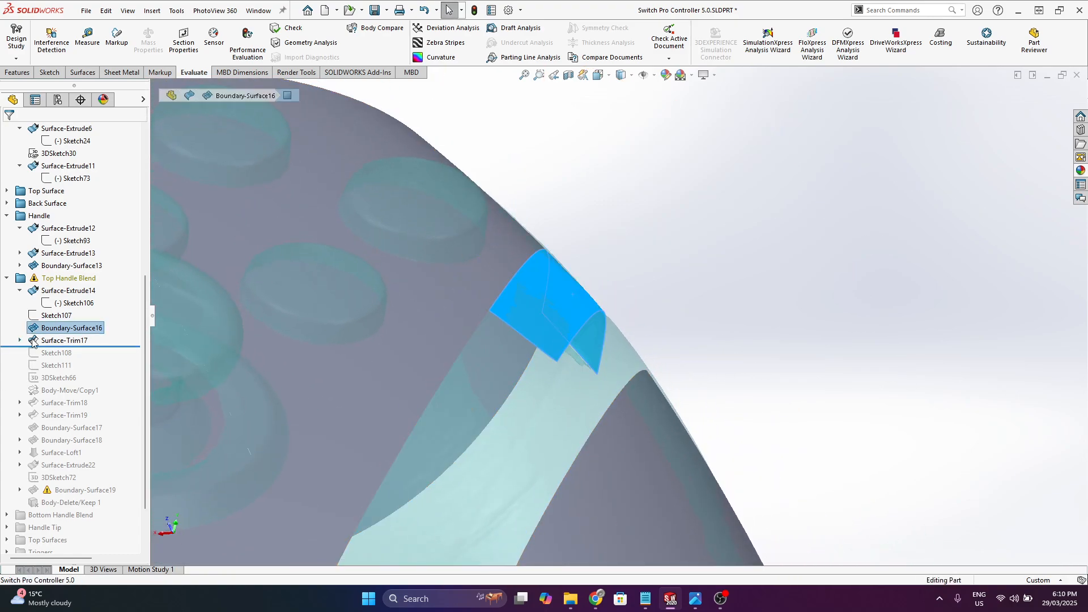
pyautogui.rightClick(80, 332)
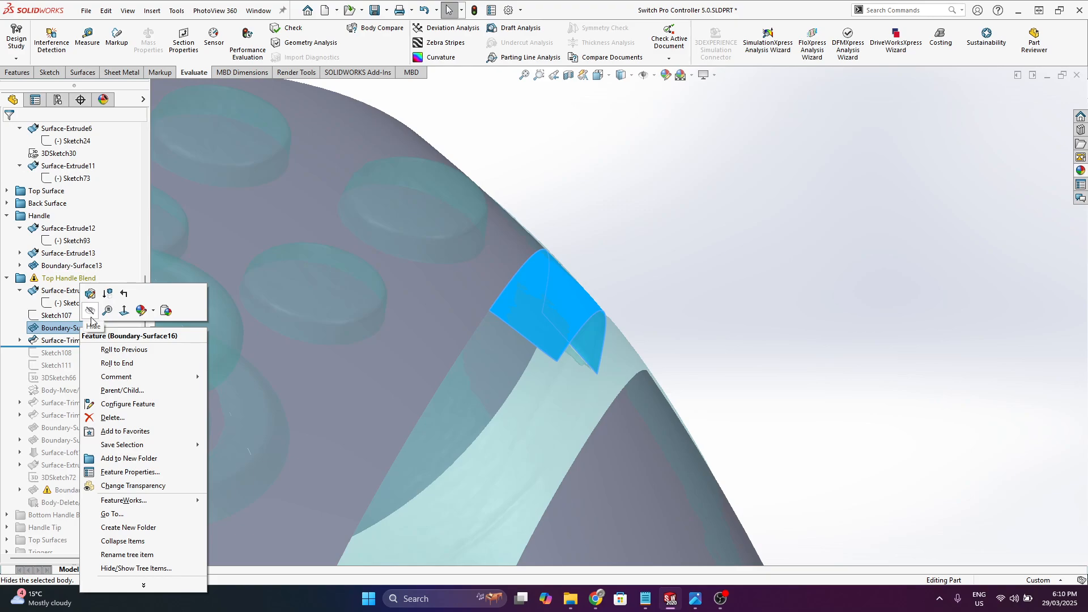
pyautogui.click(91, 311)
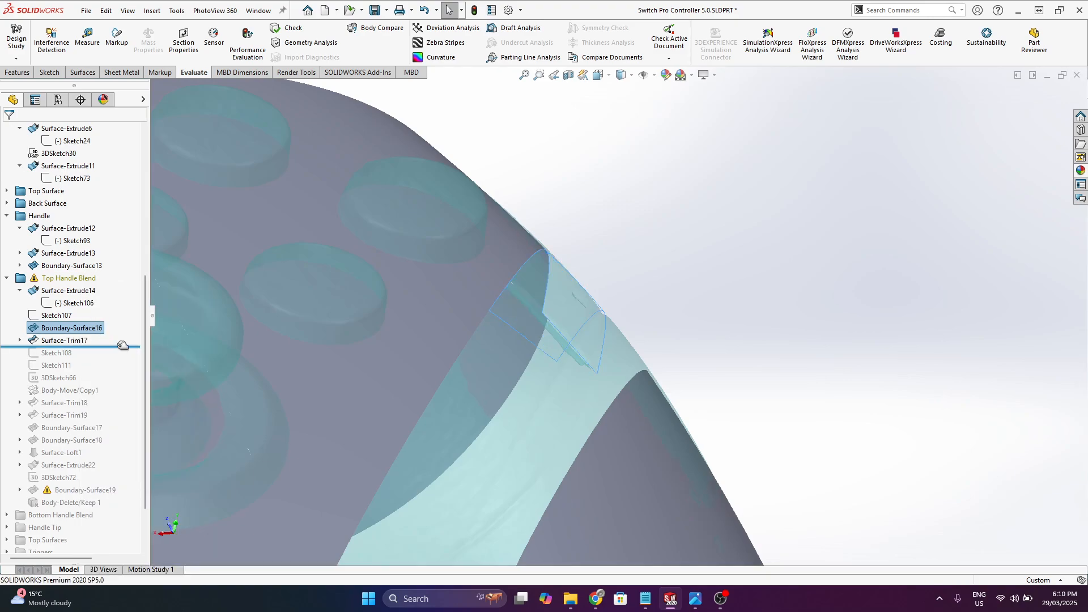
# - Roll the history forward past Boundary-Surface17 and show its surface bridging the middle of the gap between top surface and handle
pyautogui.moveTo(123, 346); pyautogui.dragTo(126, 396)
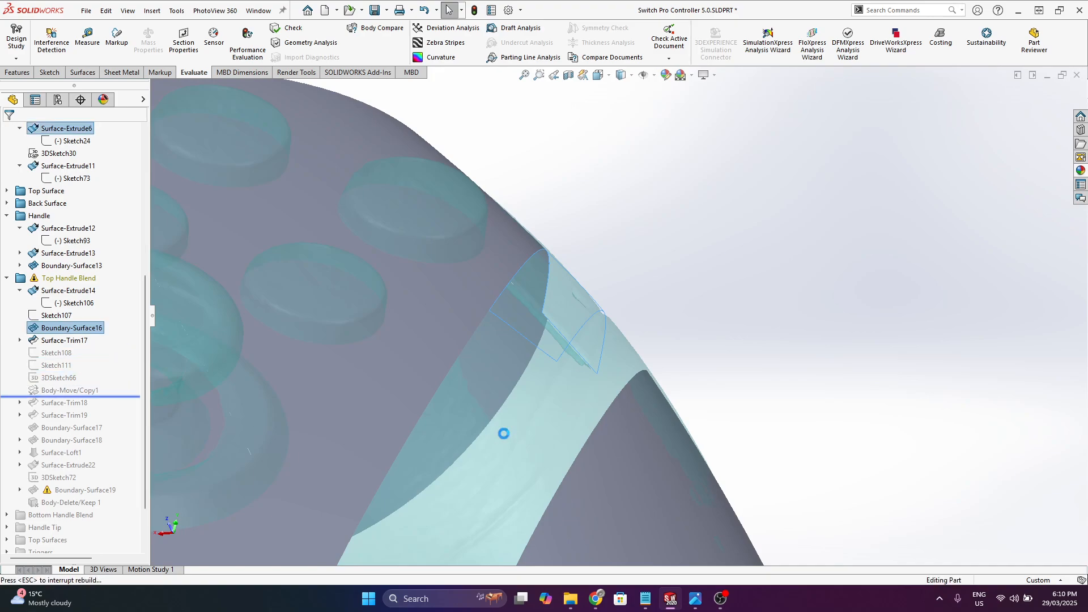
pyautogui.scroll(5, 504, 433)
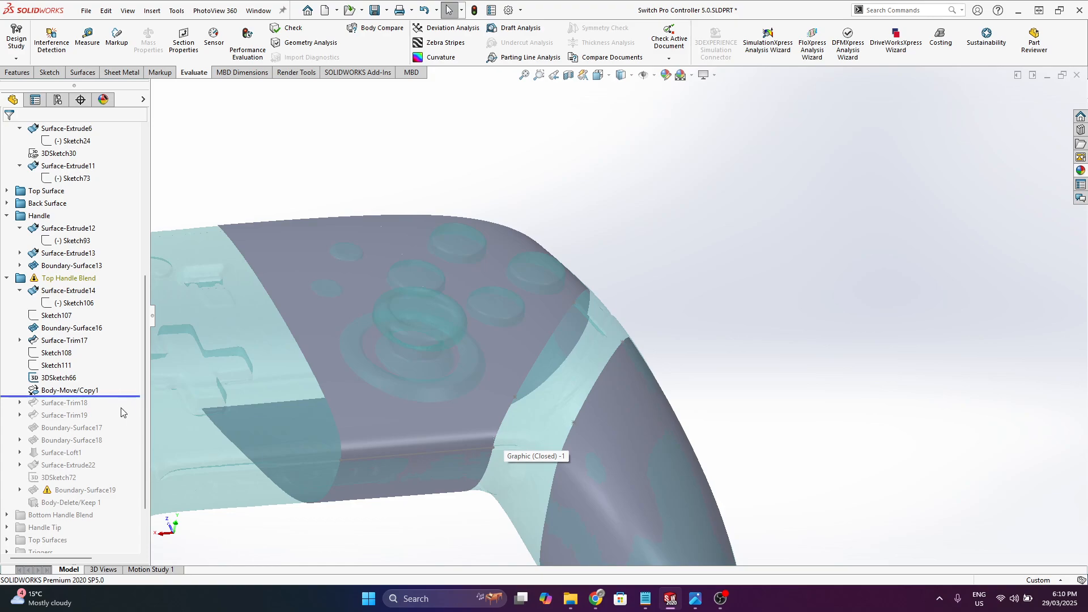
pyautogui.moveTo(126, 396); pyautogui.dragTo(130, 435)
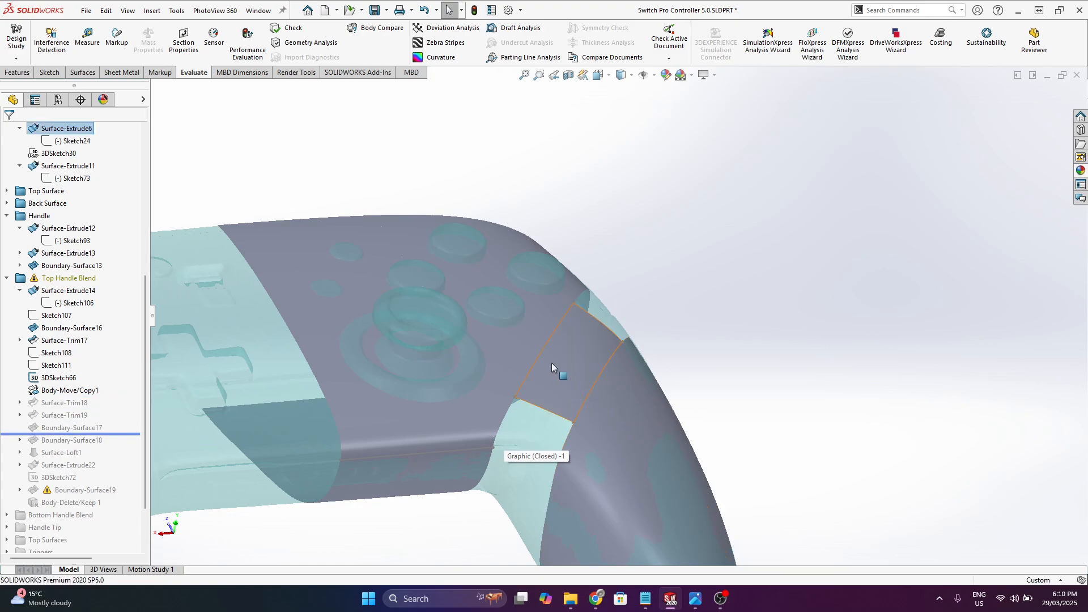
pyautogui.click(552, 367)
pyautogui.scroll(1, 553, 366)
pyautogui.moveTo(550, 371); pyautogui.dragTo(510, 513, button='middle')
pyautogui.scroll(-4, 566, 351)
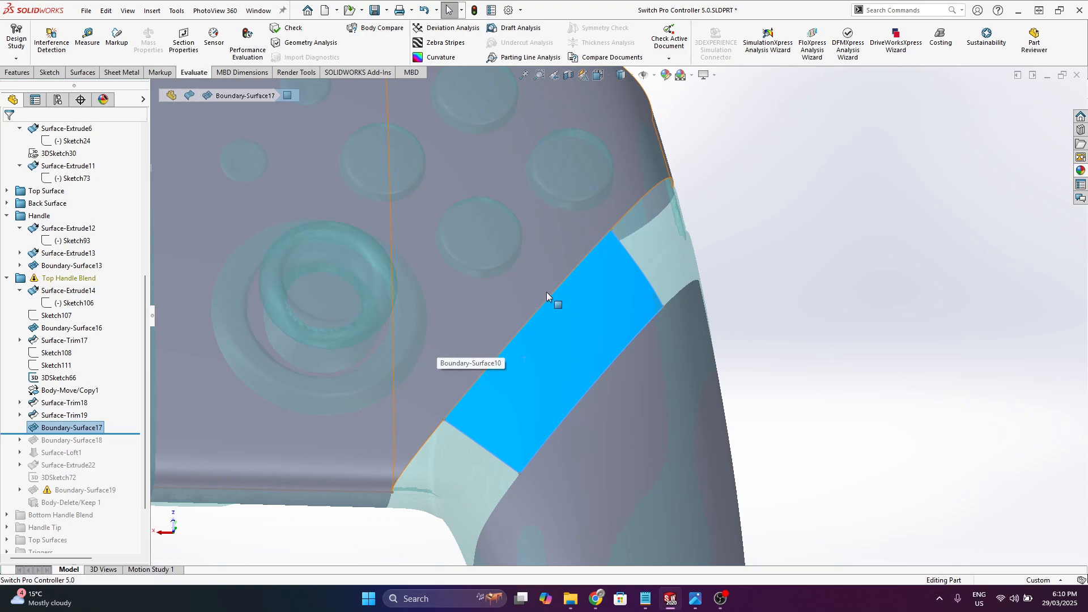
# - Open Boundary-Surface17's definition, examine its two Curvature To Face curve groups and the surface ends, and close it without changes
pyautogui.rightClick(77, 429)
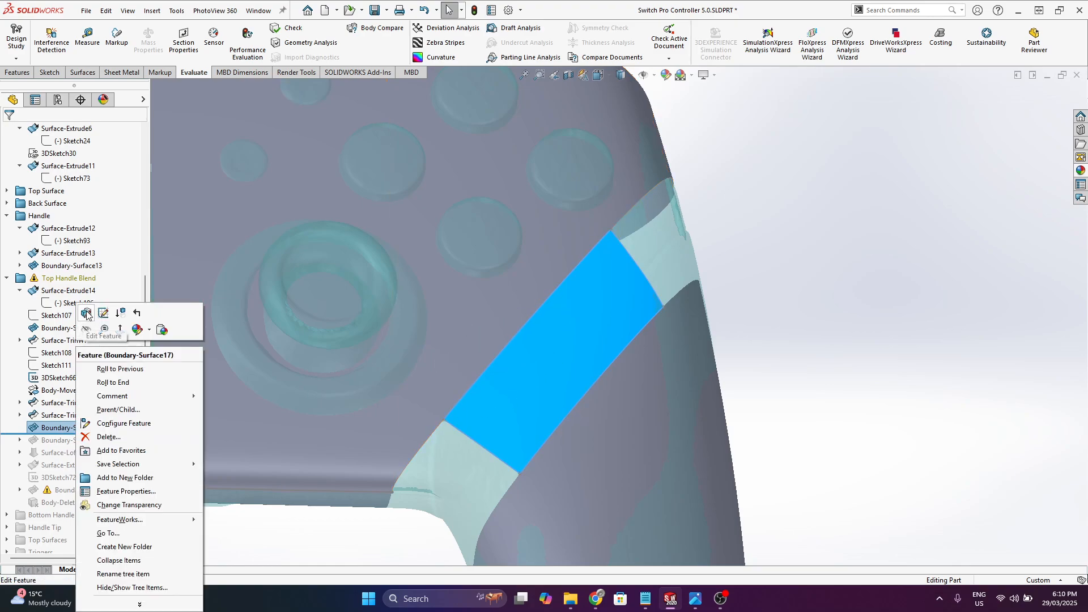
pyautogui.click(89, 313)
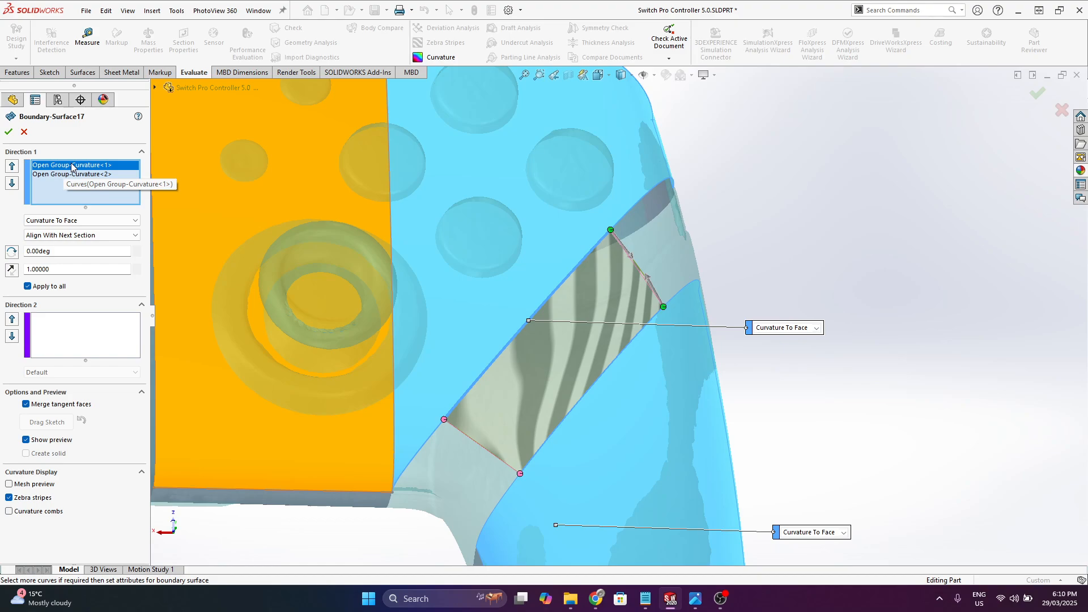
pyautogui.scroll(1, 525, 439)
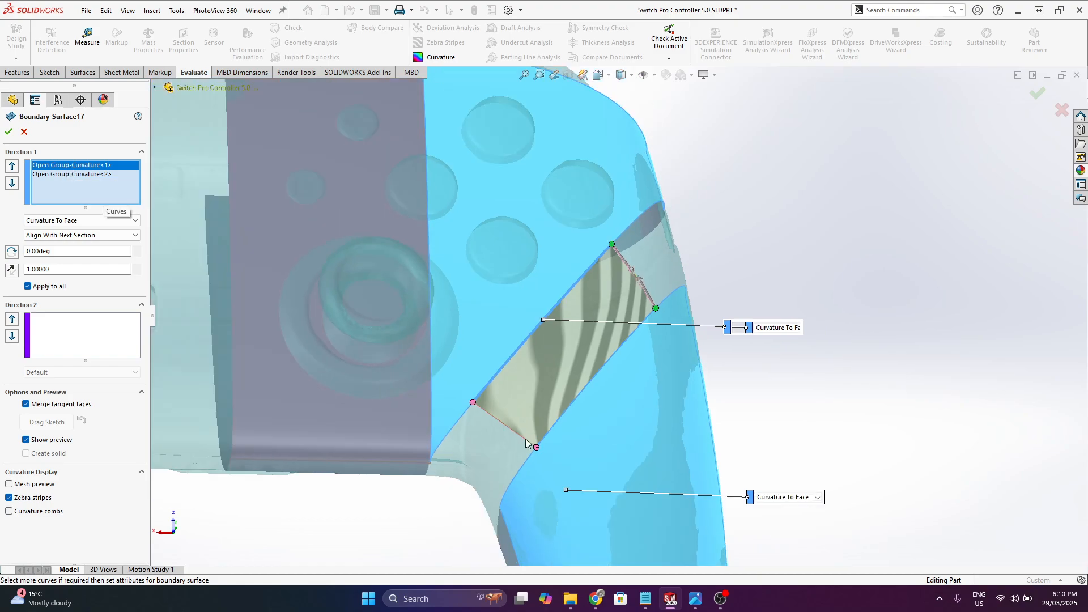
pyautogui.scroll(-2, 525, 439)
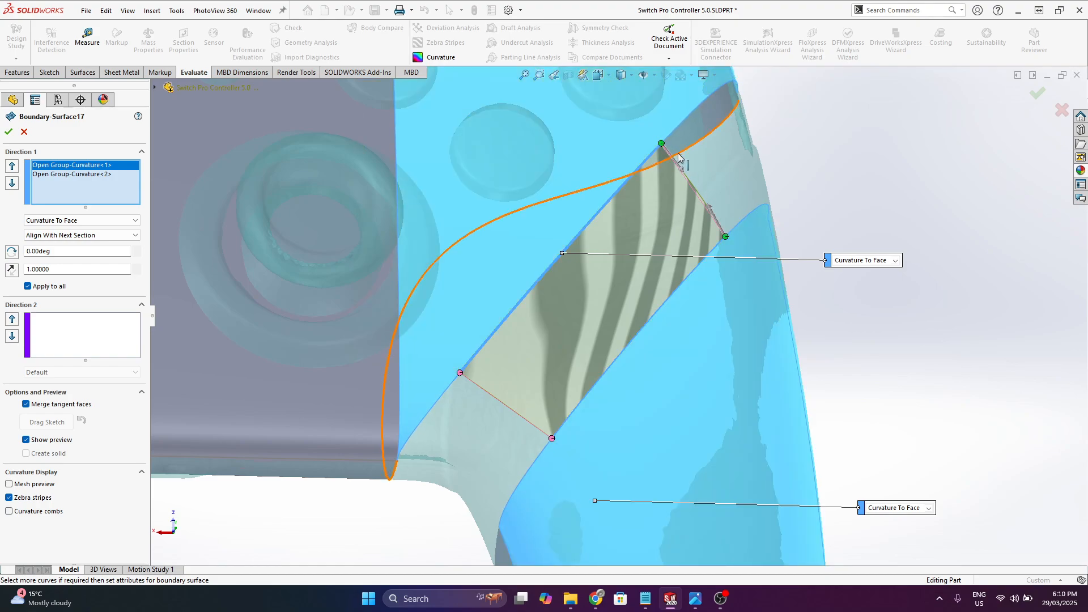
pyautogui.scroll(1, 700, 194)
pyautogui.scroll(-1, 699, 196)
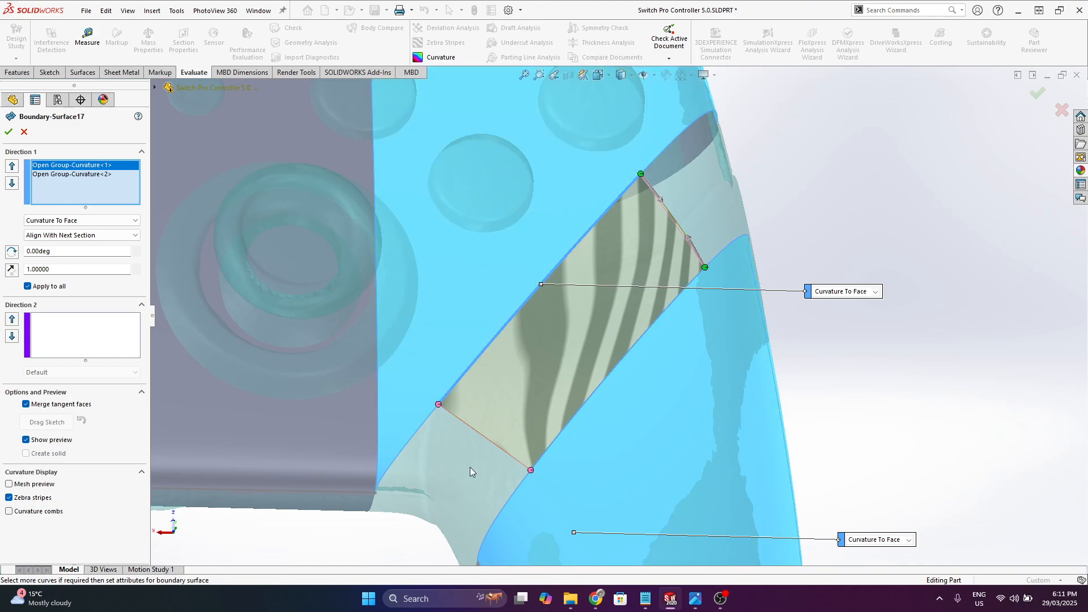
pyautogui.keyDown('ctrl'); pyautogui.moveTo(471, 470); pyautogui.dragTo(506, 439, button='middle'); pyautogui.keyUp('ctrl')
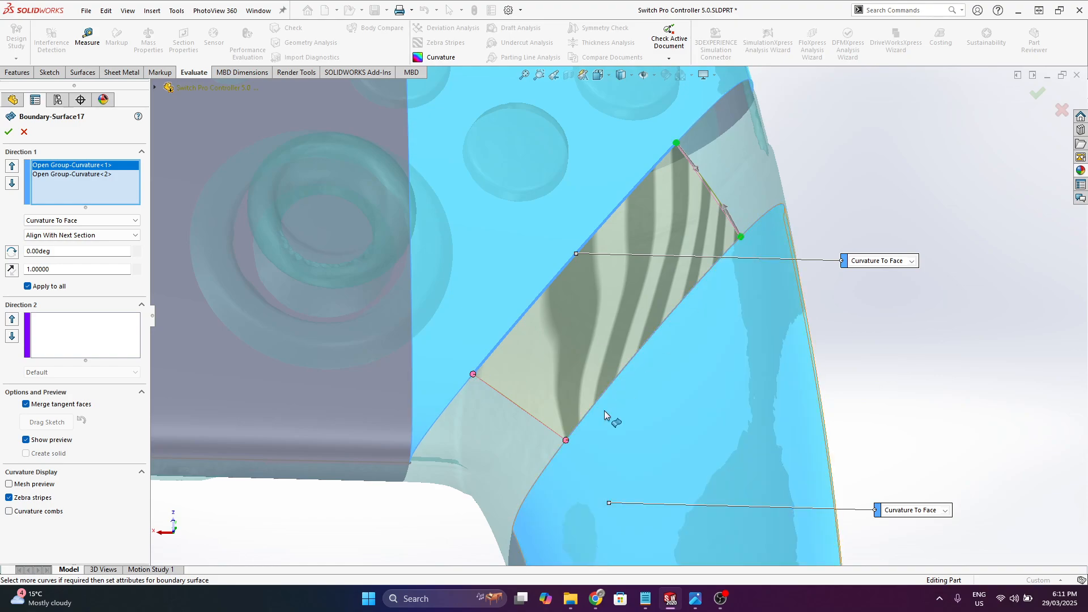
pyautogui.moveTo(533, 392); pyautogui.dragTo(362, 340, button='middle')
pyautogui.click(25, 132)
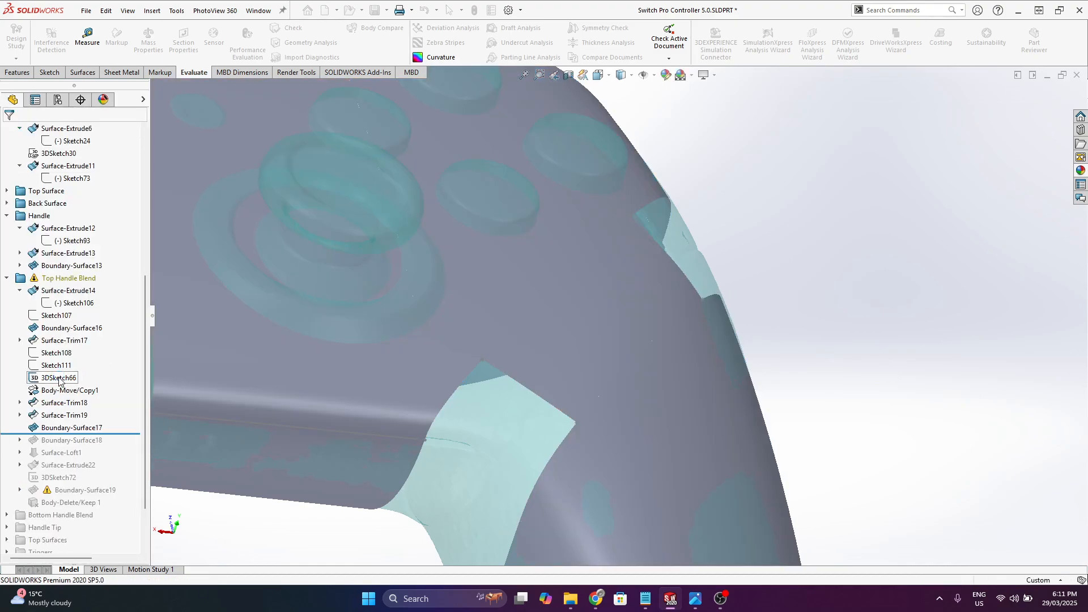
# - Open 3DSketch66, examine the dimensioned points on the top surface and handle edges that limit the blend, and exit the sketch
pyautogui.click(59, 378)
pyautogui.rightClick(59, 378)
pyautogui.click(69, 313)
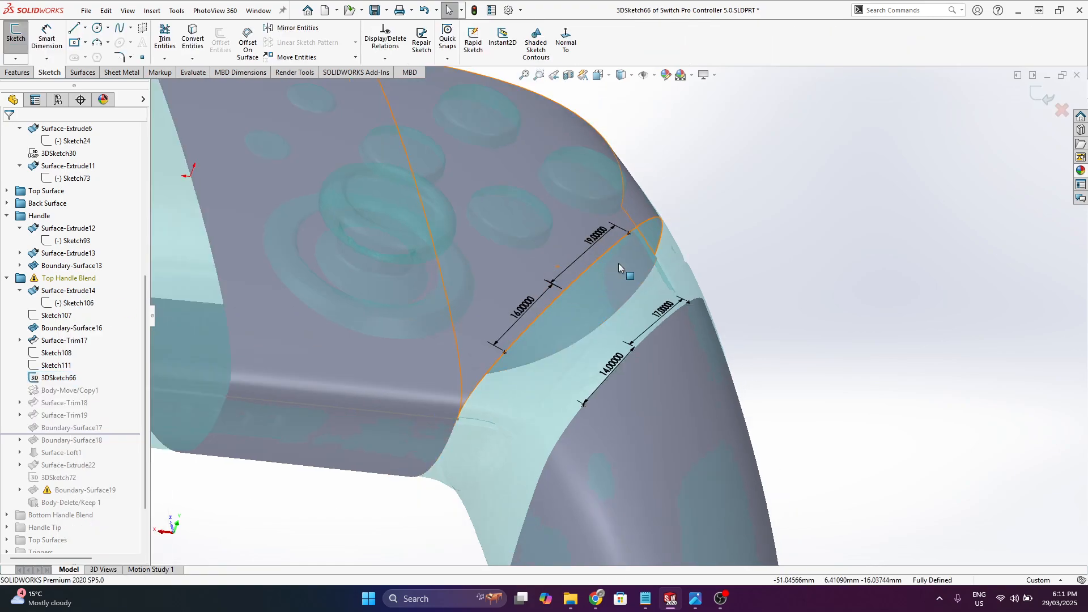
pyautogui.scroll(-5, 422, 403)
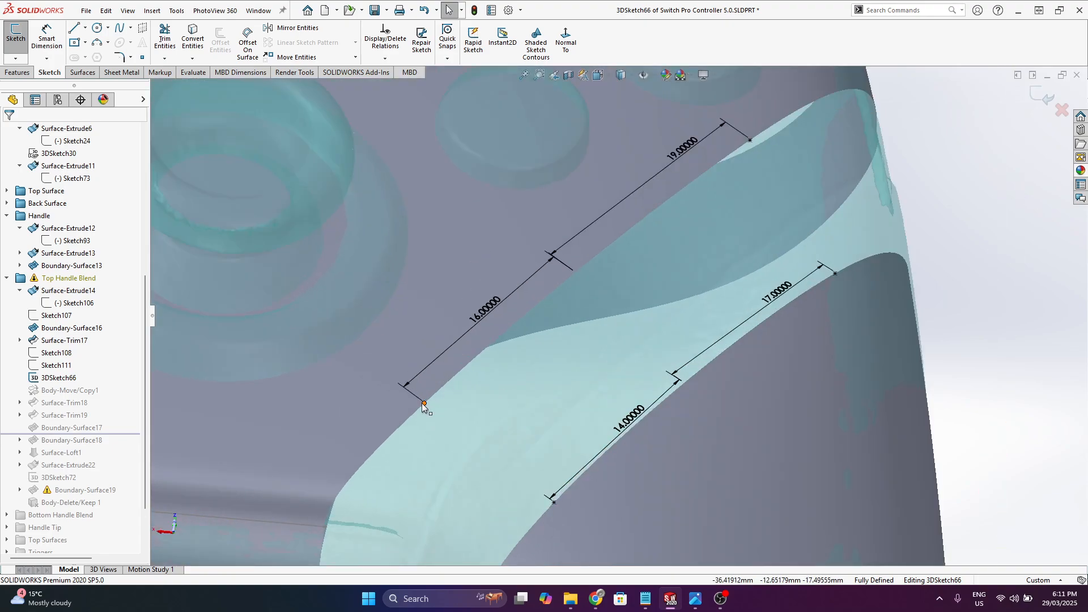
pyautogui.click(423, 402)
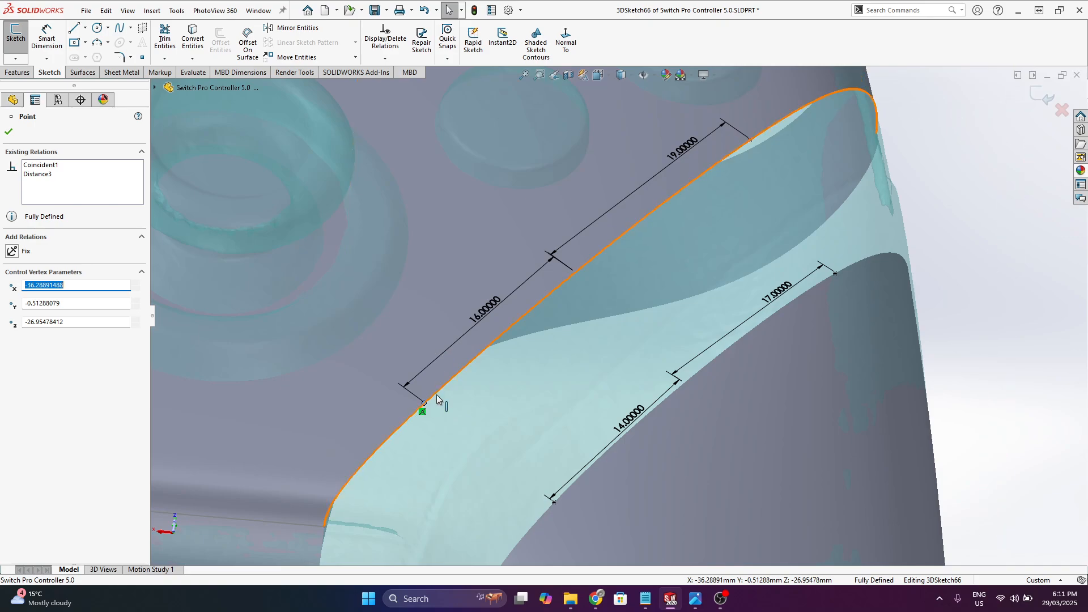
pyautogui.scroll(1, 566, 319)
pyautogui.moveTo(554, 319); pyautogui.dragTo(538, 358, button='middle')
pyautogui.scroll(1, 538, 358)
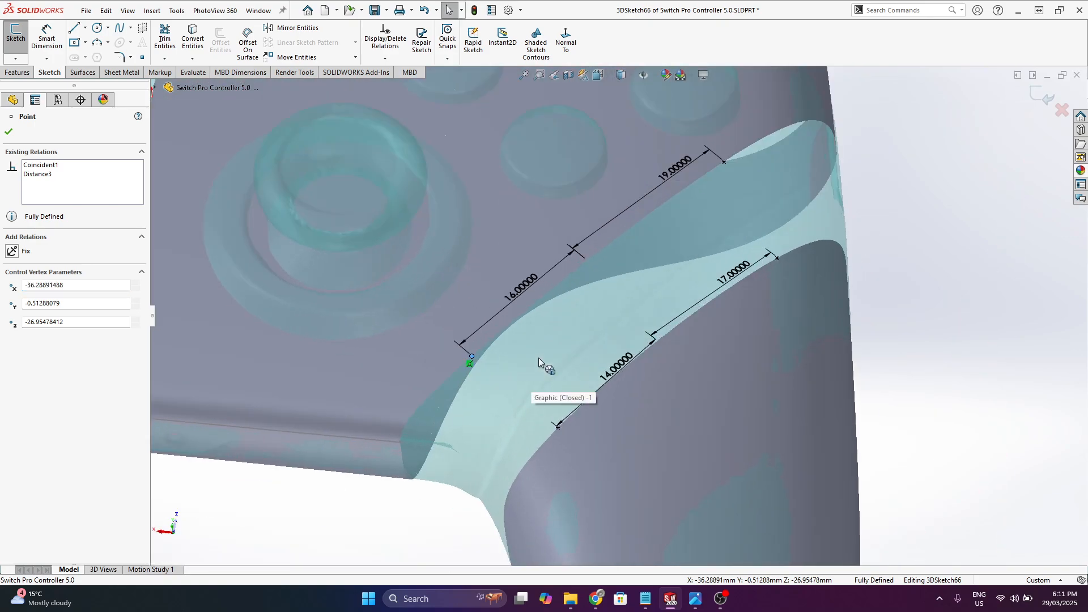
pyautogui.click(964, 267)
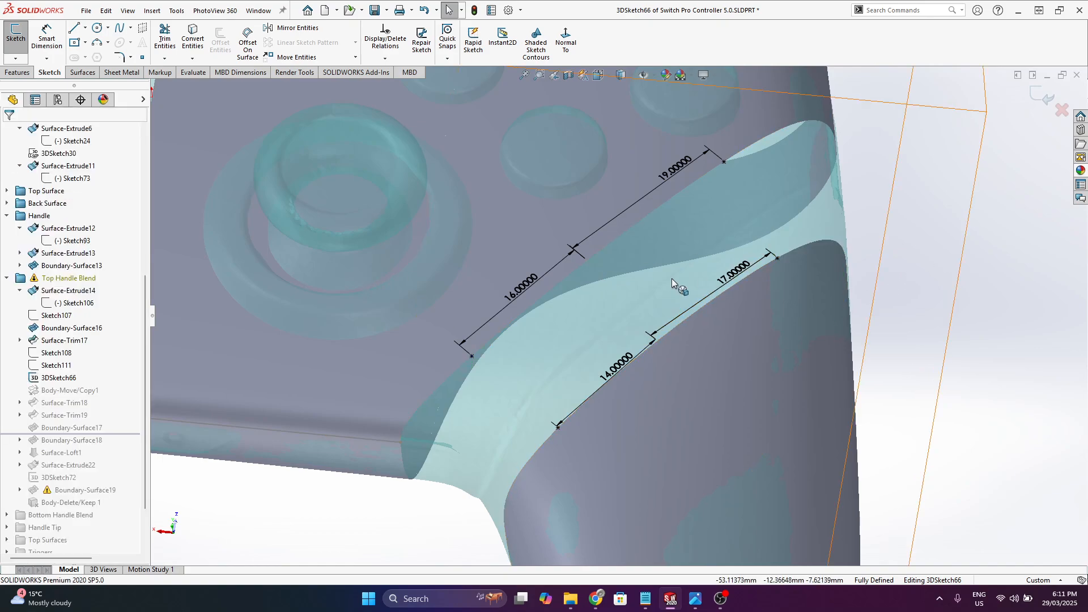
pyautogui.click(15, 58)
pyautogui.click(33, 73)
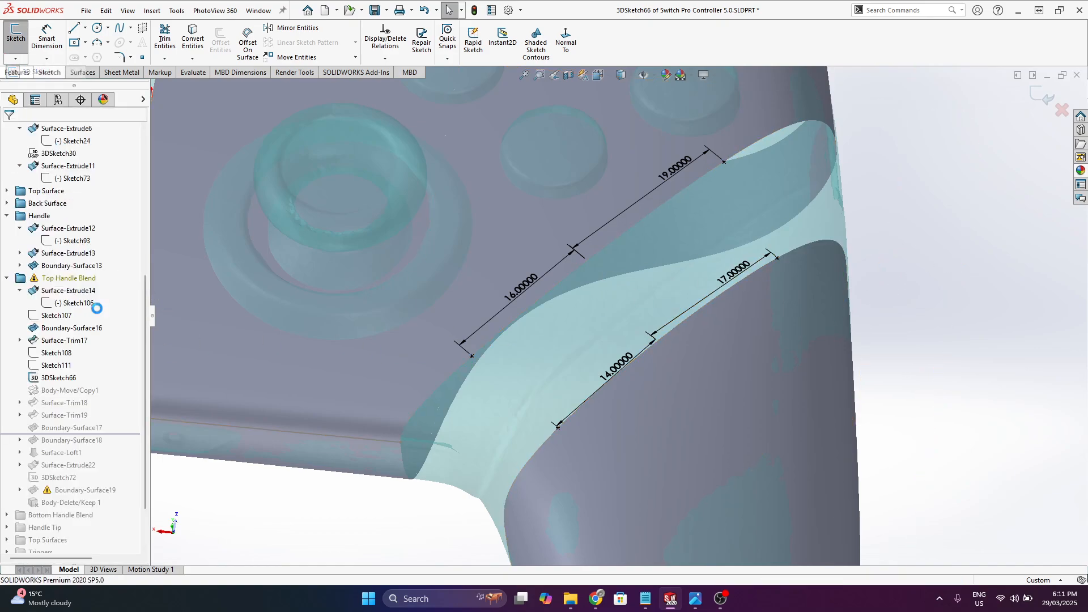
# - Reopen Boundary-Surface17's definition and clear all Direction 1 curves
pyautogui.rightClick(78, 429)
pyautogui.click(90, 312)
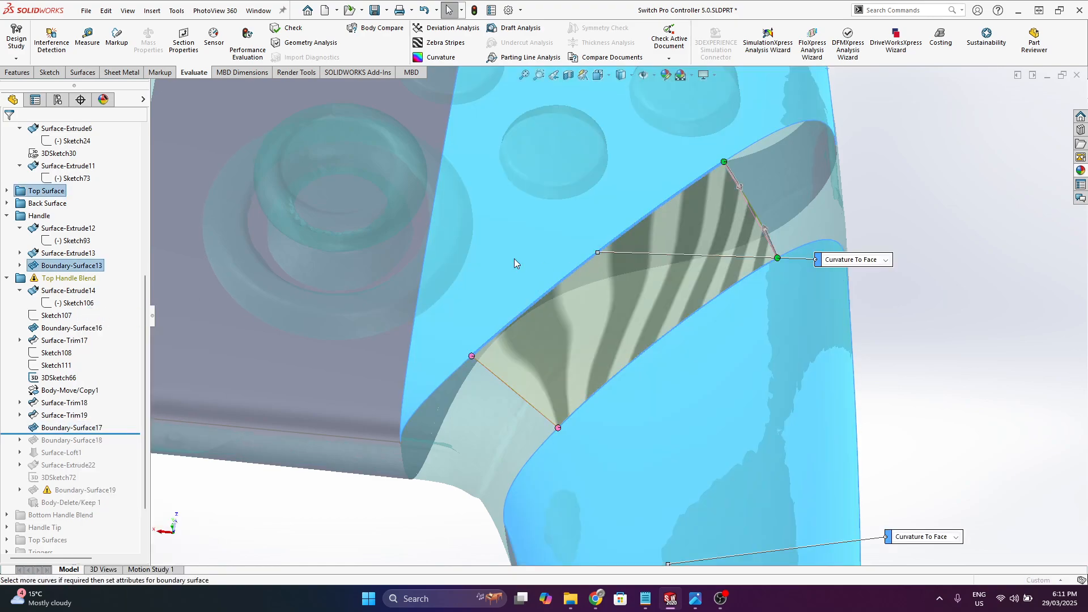
pyautogui.rightClick(77, 168)
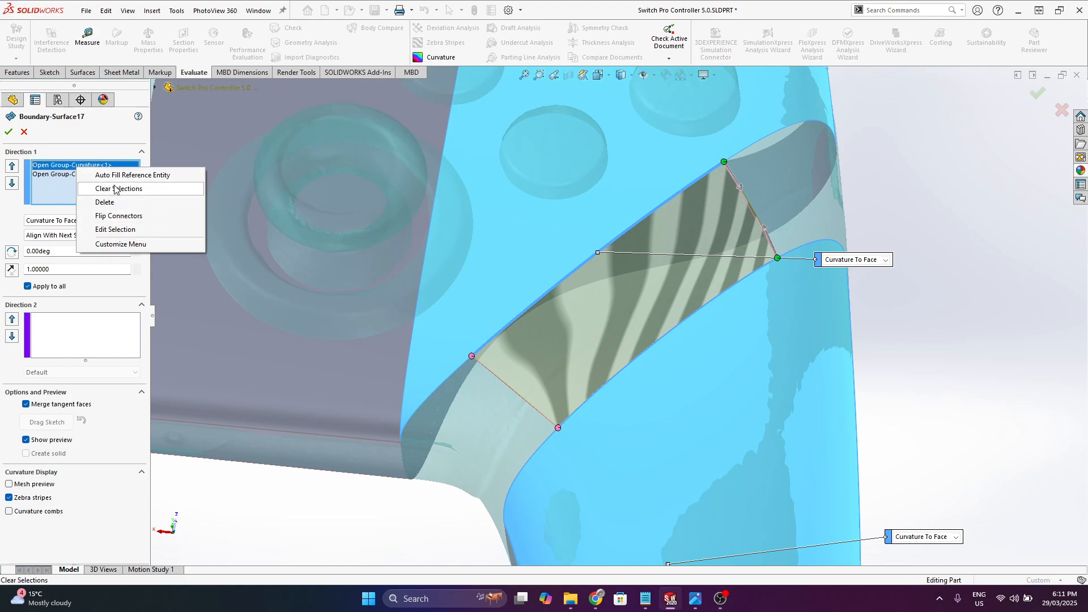
pyautogui.click(115, 189)
# - Add the top surface edge to Direction 1 as an open group, shortened at its upper end to the sketch point
pyautogui.rightClick(77, 179)
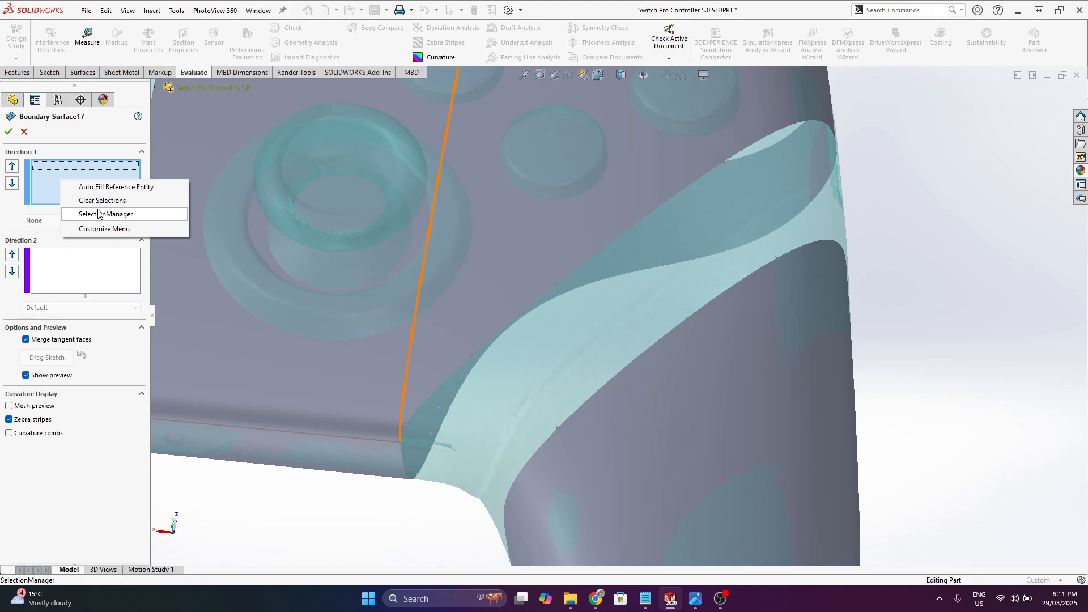
pyautogui.click(183, 214)
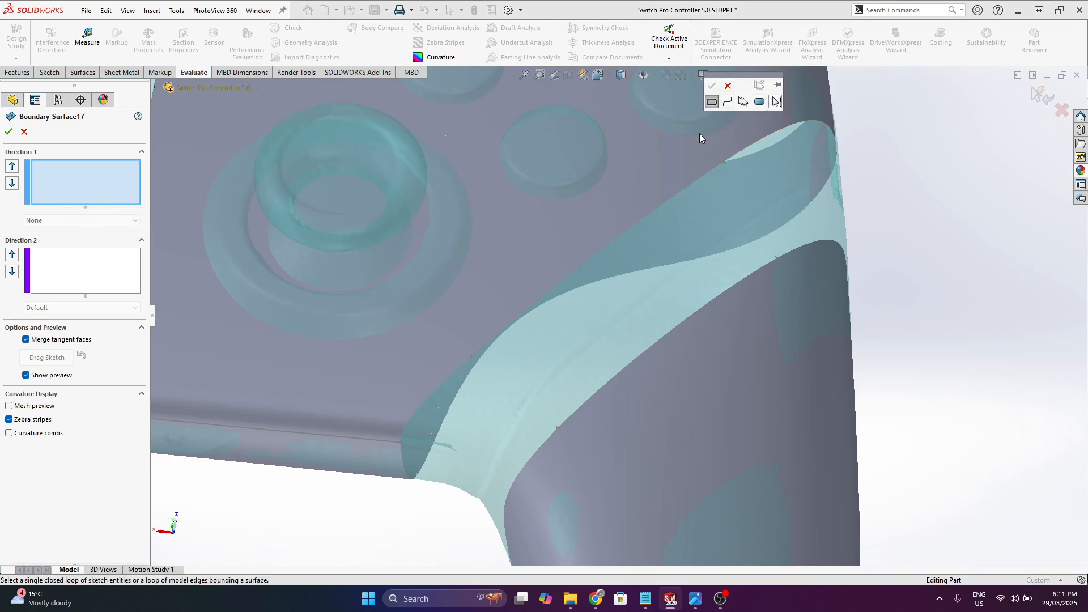
pyautogui.click(744, 102)
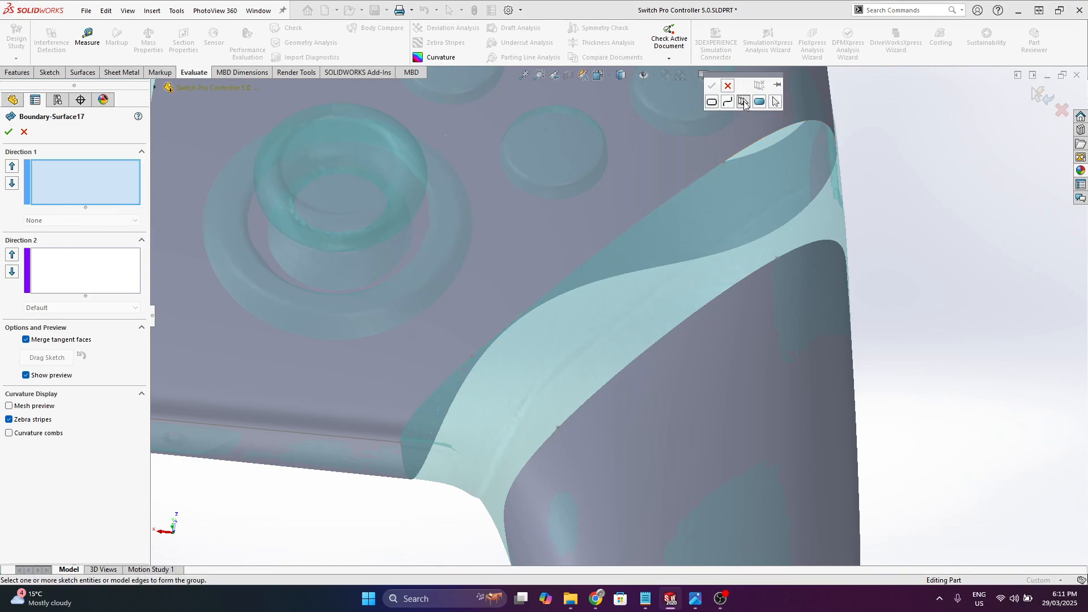
pyautogui.click(605, 246)
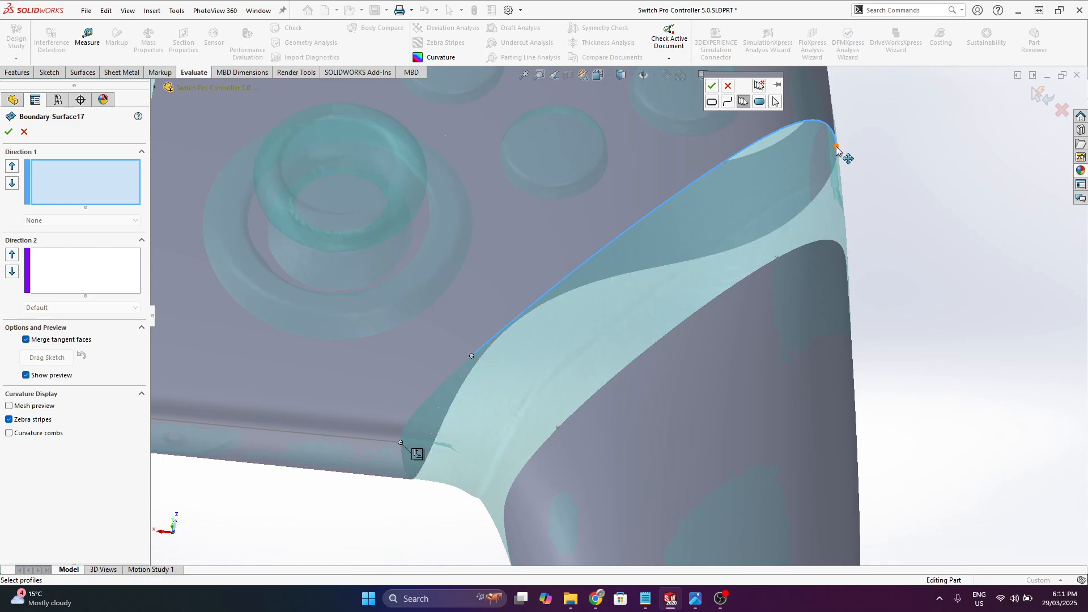
pyautogui.moveTo(836, 147); pyautogui.dragTo(728, 170)
pyautogui.click(712, 86)
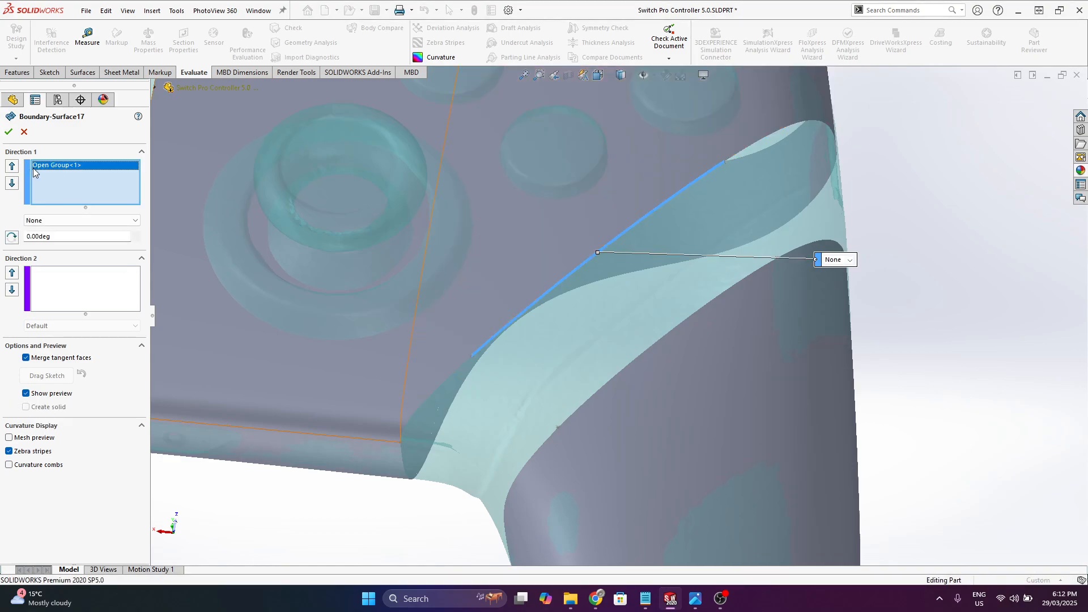
# - Add the handle edge to Direction 1 as a second open group, shortened at both ends to the sketch points
pyautogui.rightClick(88, 179)
pyautogui.click(126, 213)
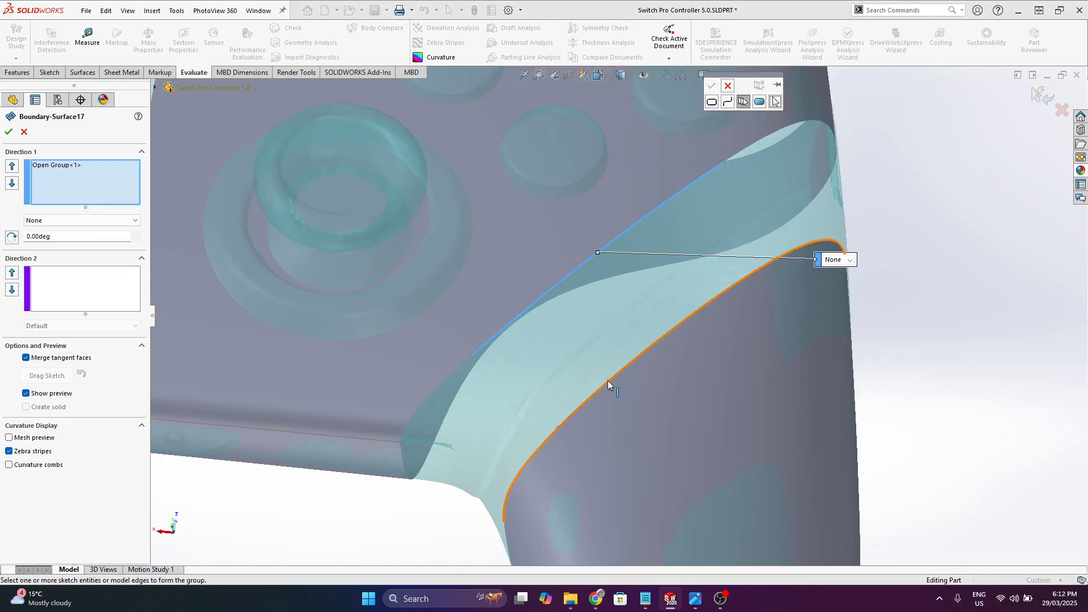
pyautogui.click(607, 380)
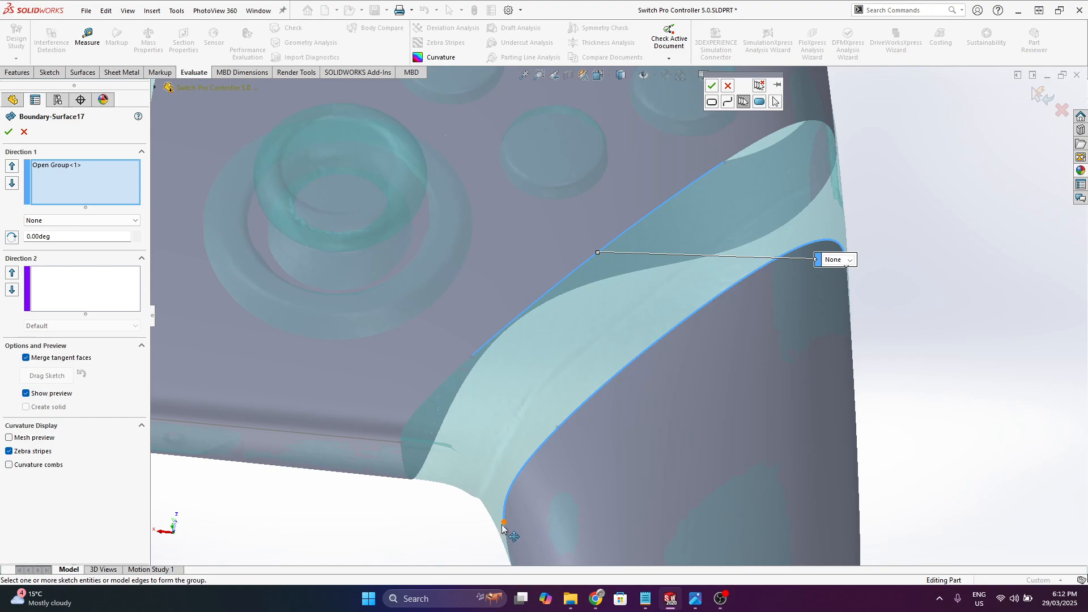
pyautogui.moveTo(503, 523); pyautogui.dragTo(560, 443)
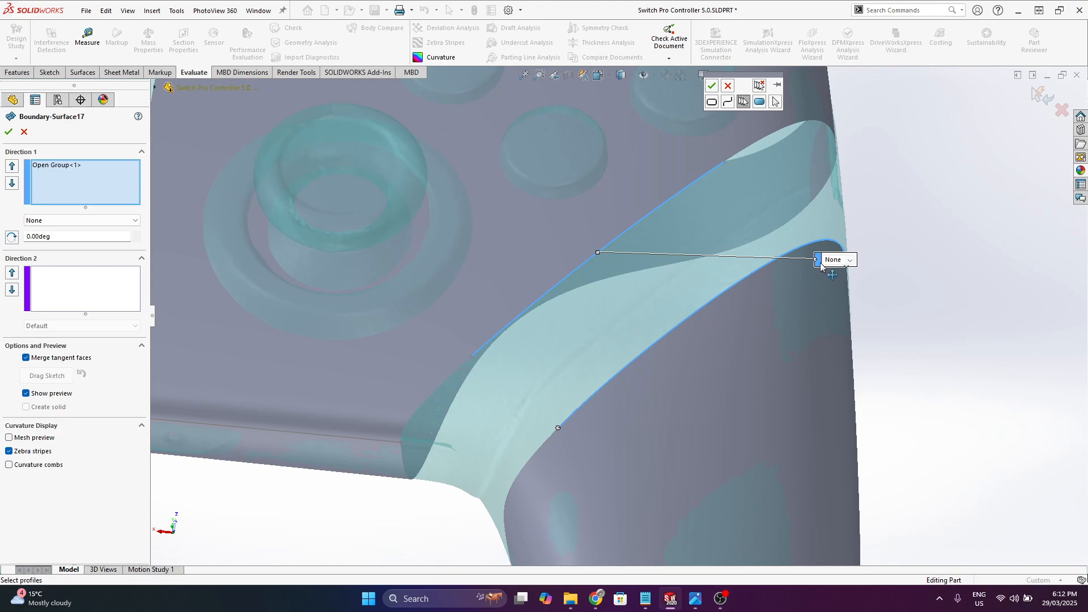
pyautogui.moveTo(820, 264); pyautogui.dragTo(798, 205)
pyautogui.moveTo(847, 266); pyautogui.dragTo(806, 244)
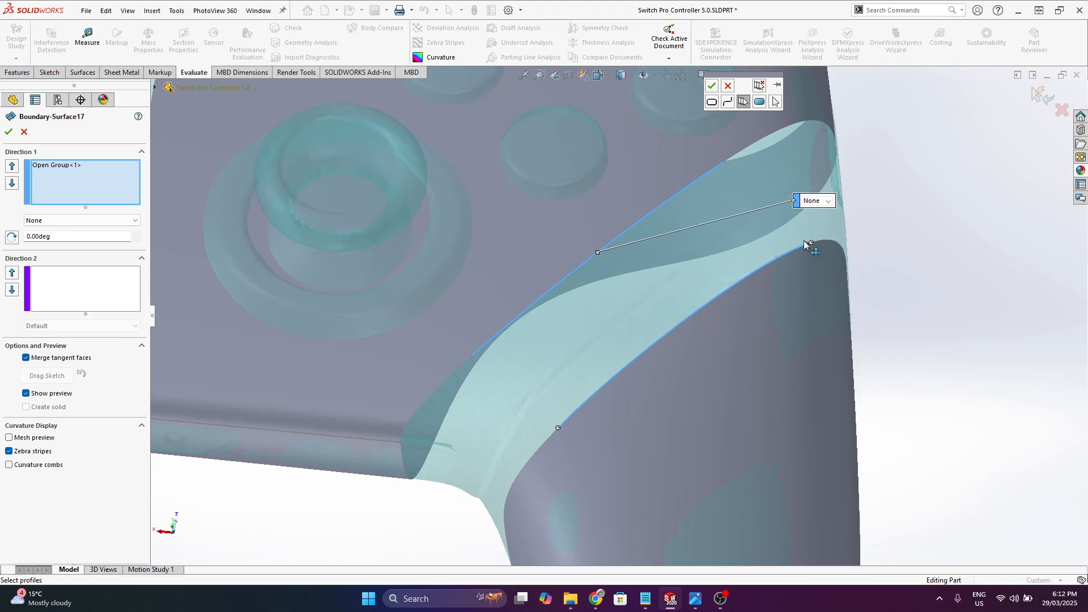
pyautogui.rightClick(781, 263)
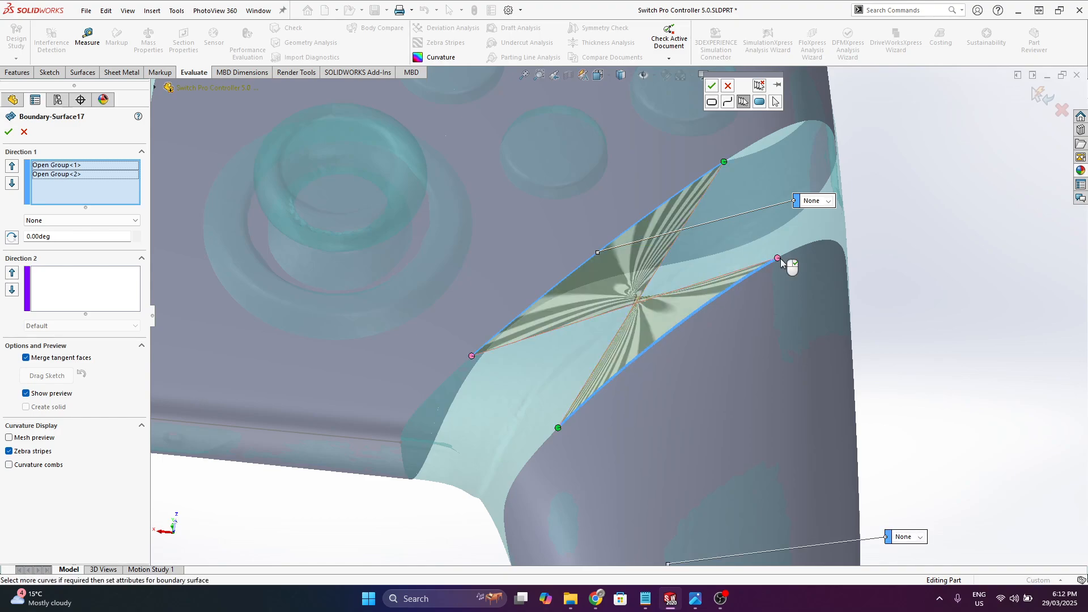
# - Flip the connectors to untwist the surface and set the top surface edge group to Tangency To Face
pyautogui.rightClick(64, 175)
pyautogui.click(99, 219)
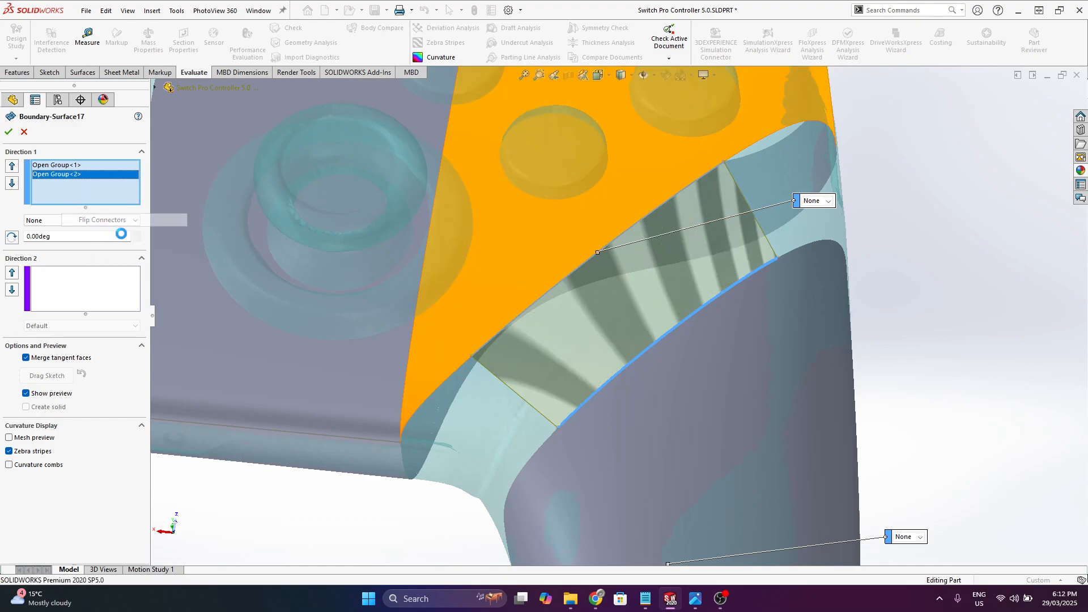
pyautogui.click(57, 165)
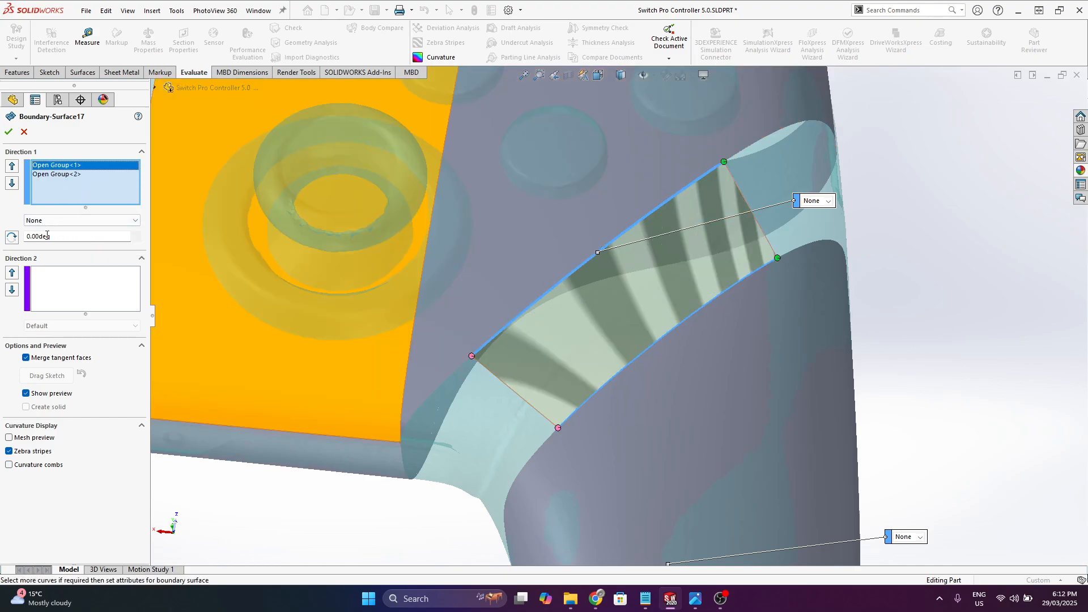
pyautogui.click(49, 221)
pyautogui.click(50, 241)
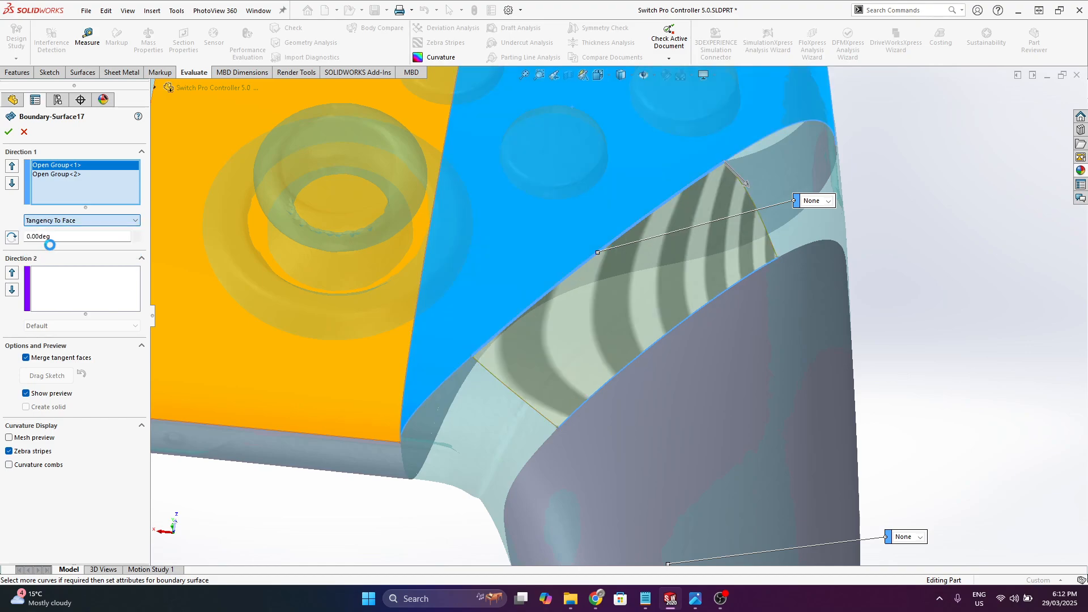
# - Set the handle edge group to Tangency To Face as well, and close Boundary-Surface17's definition without keeping the changes
pyautogui.click(54, 175)
pyautogui.click(79, 221)
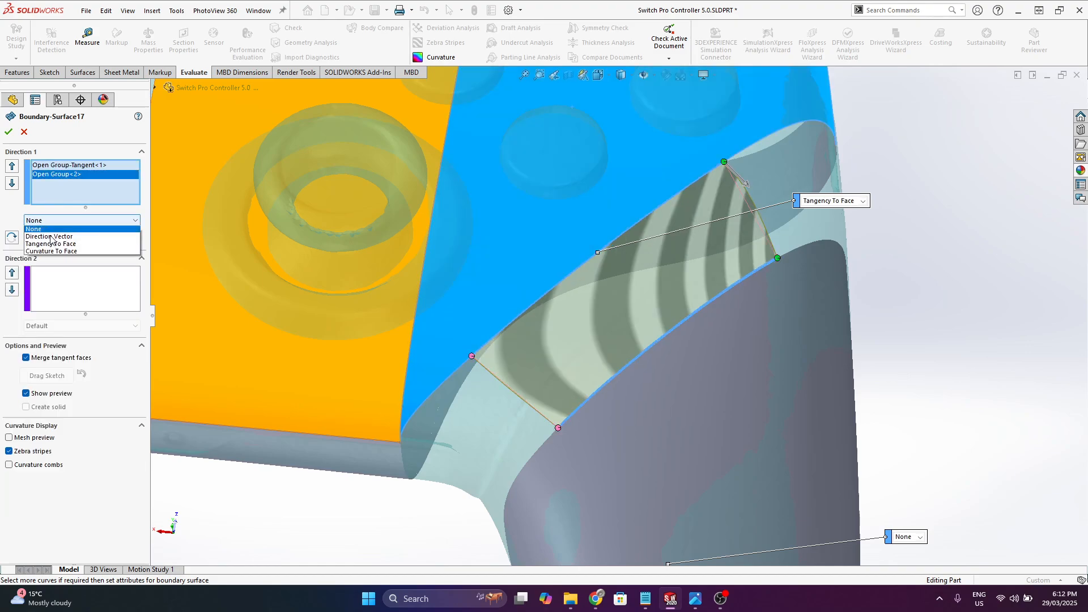
pyautogui.click(50, 256)
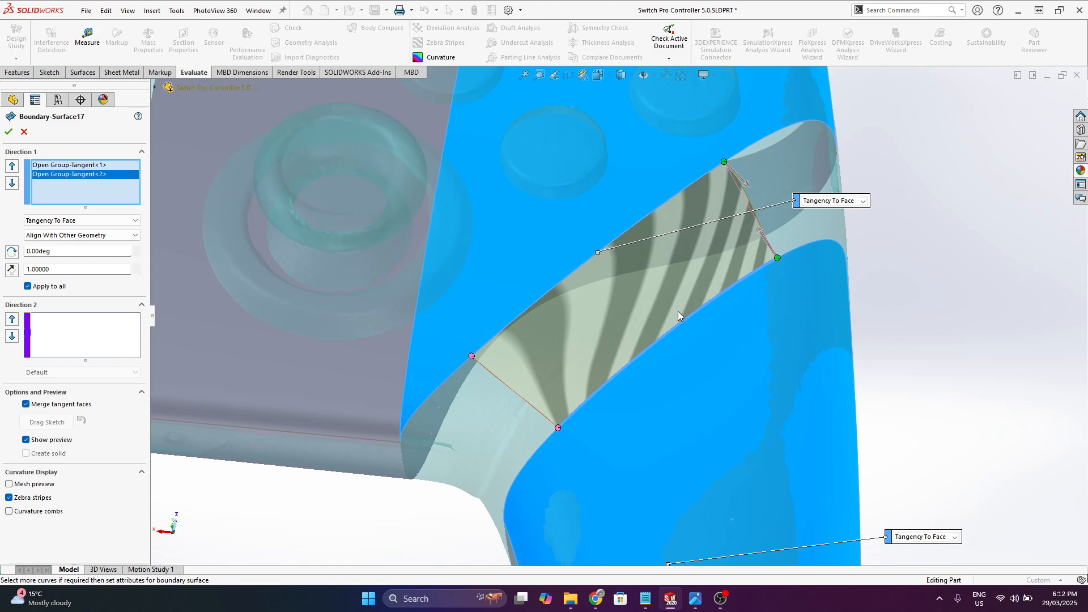
pyautogui.click(23, 132)
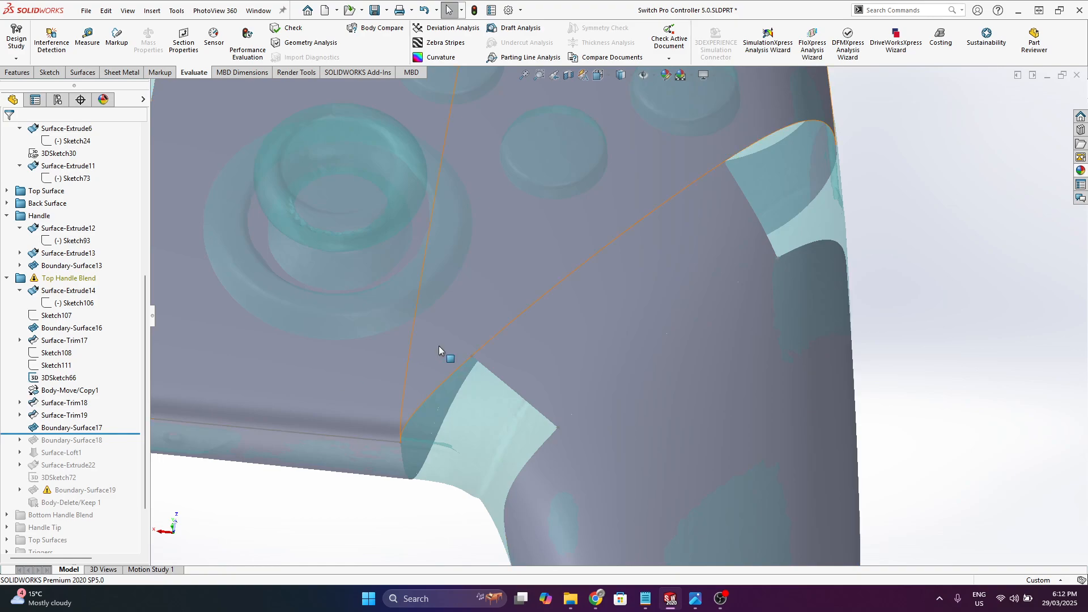
pyautogui.moveTo(590, 320); pyautogui.dragTo(566, 359, button='middle')
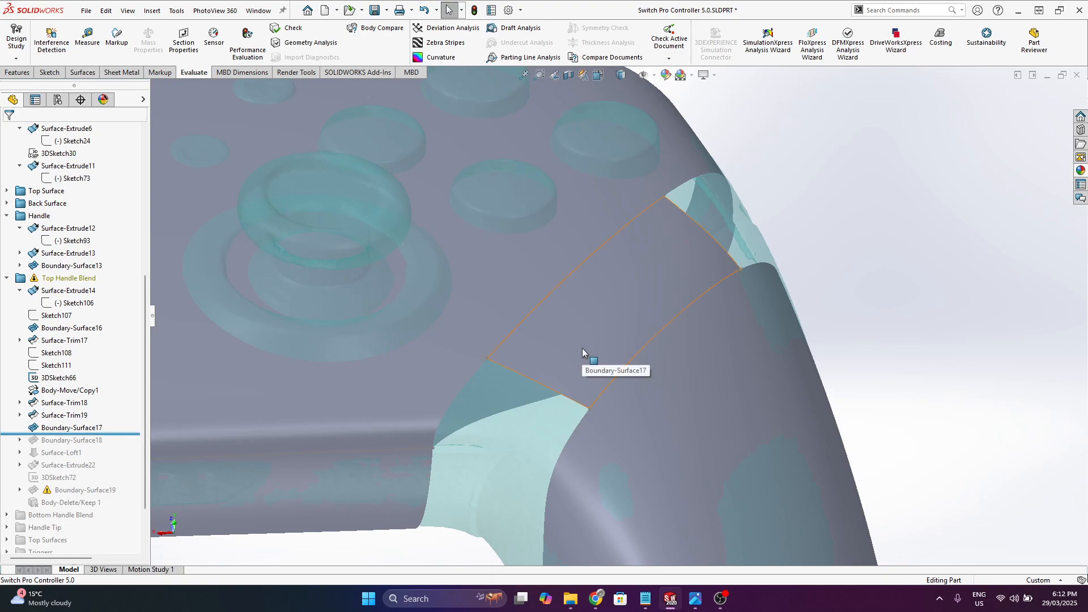
# - Roll the feature history forward to include Boundary-Surface18 and select it to inspect its patch between the top surface and handle
pyautogui.moveTo(120, 434); pyautogui.dragTo(119, 445)
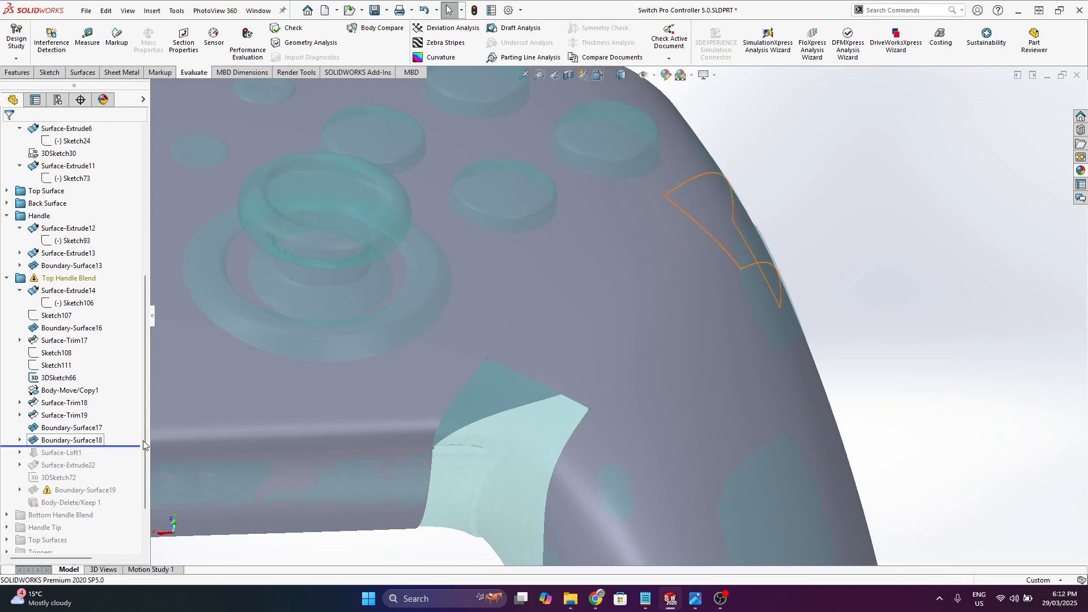
pyautogui.click(35, 440)
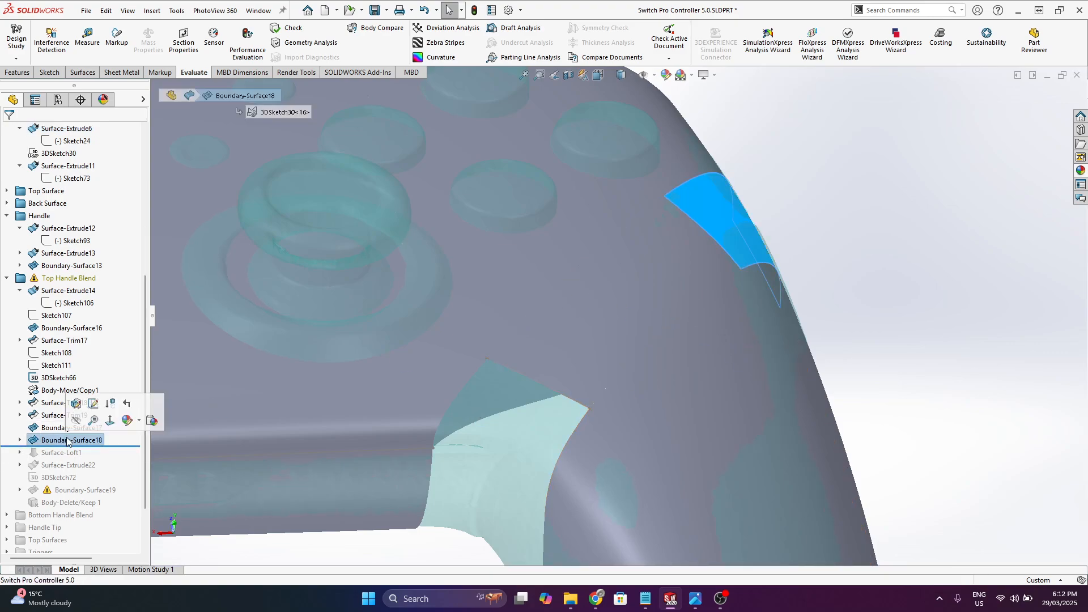
pyautogui.scroll(2, 670, 273)
pyautogui.moveTo(670, 273); pyautogui.dragTo(906, 342, button='middle')
pyautogui.scroll(4, 558, 309)
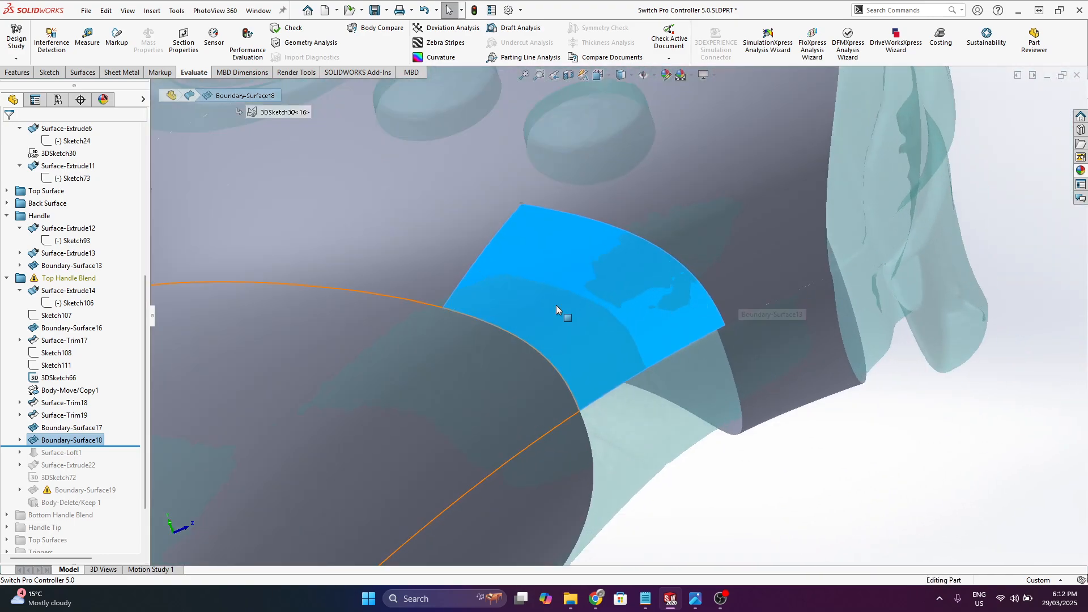
# - Open Boundary-Surface18's definition, inspect its Direction 2 curvature group and boundary curves, and close it without changes
pyautogui.rightClick(81, 440)
pyautogui.click(92, 313)
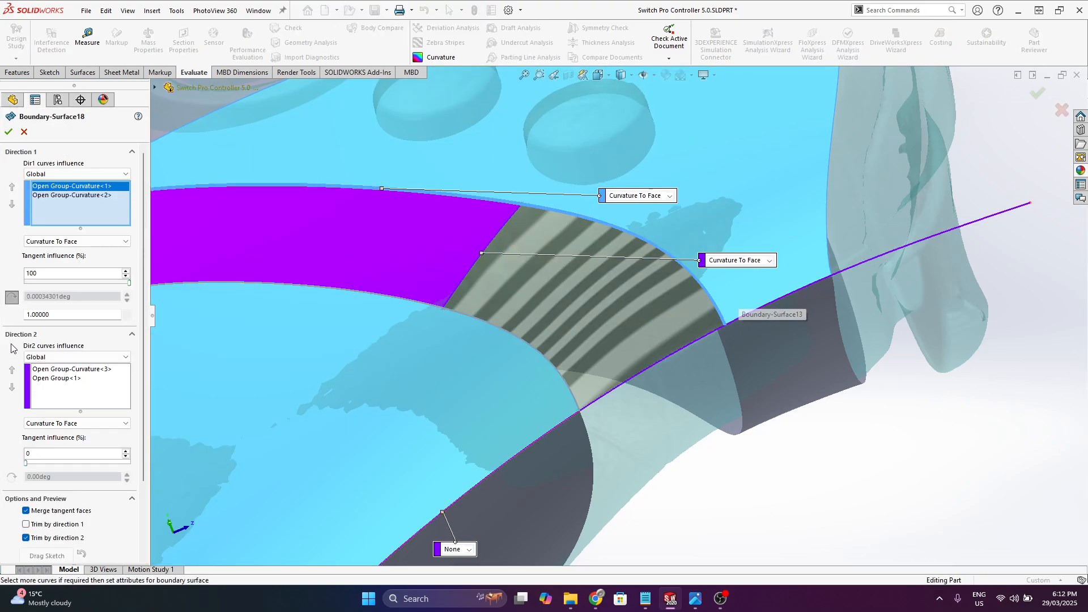
pyautogui.click(61, 371)
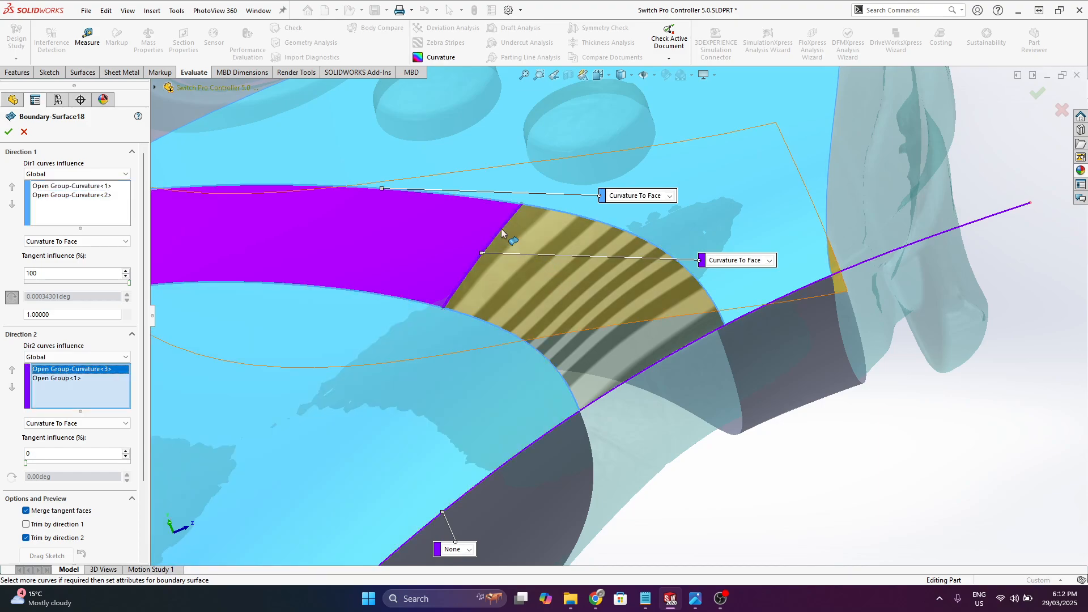
pyautogui.scroll(5, 627, 416)
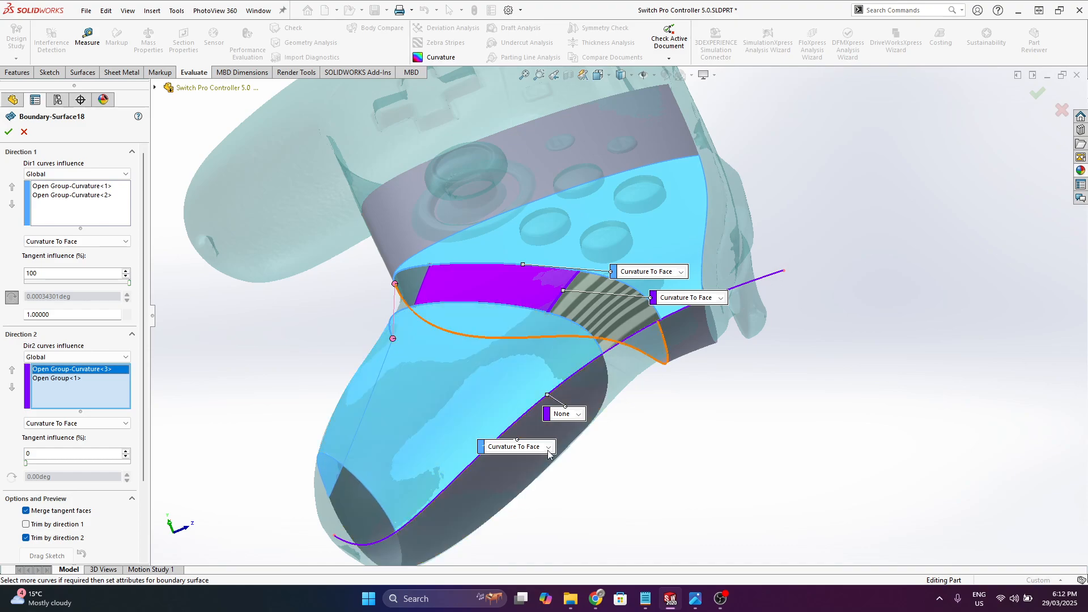
pyautogui.click(25, 132)
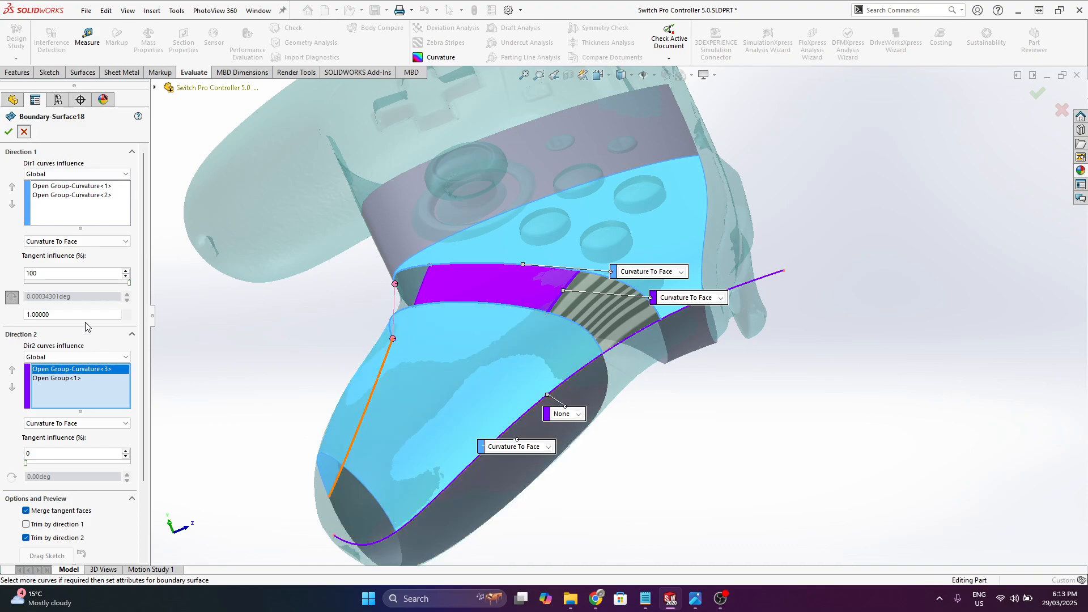
# - Roll the history forward to include Surface-Loft1 and select it to inspect the strip along the blend opening's lower edge
pyautogui.moveTo(124, 447); pyautogui.dragTo(125, 459)
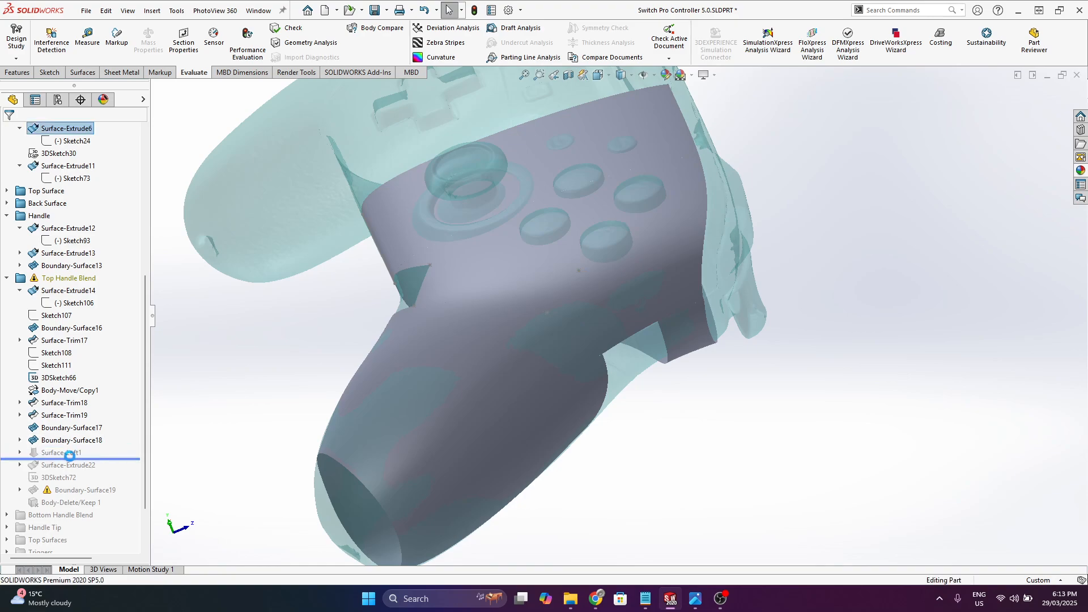
pyautogui.click(421, 352)
pyautogui.moveTo(420, 352); pyautogui.dragTo(391, 419, button='middle')
pyautogui.scroll(-5, 335, 374)
pyautogui.scroll(-3, 449, 242)
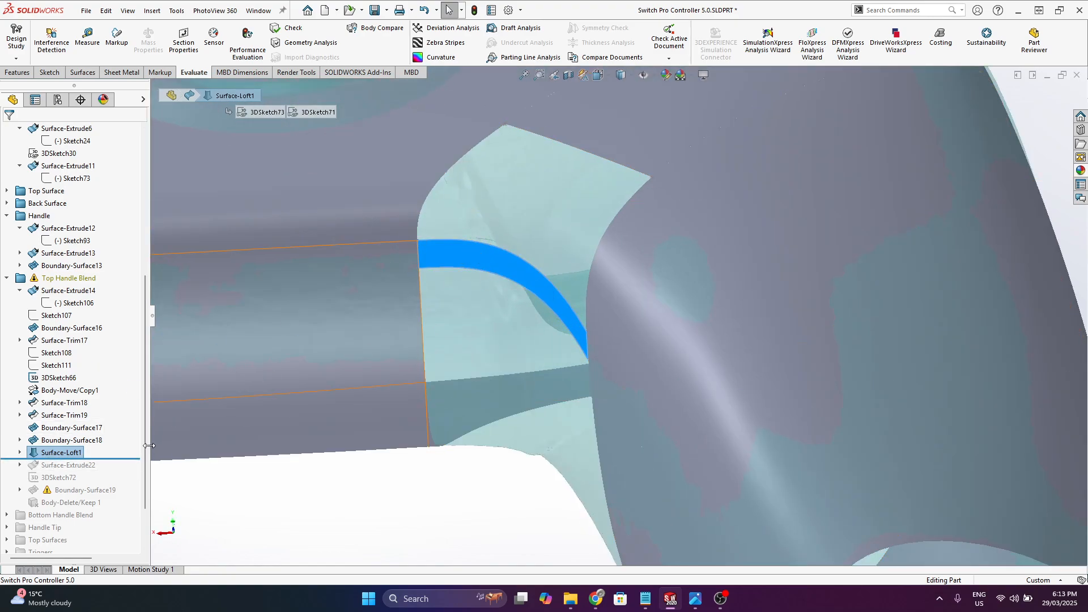
# - Roll the history forward through Surface-Extrude22 and Boundary-Surface19, selecting each to inspect its geometry
pyautogui.moveTo(134, 458); pyautogui.dragTo(133, 471)
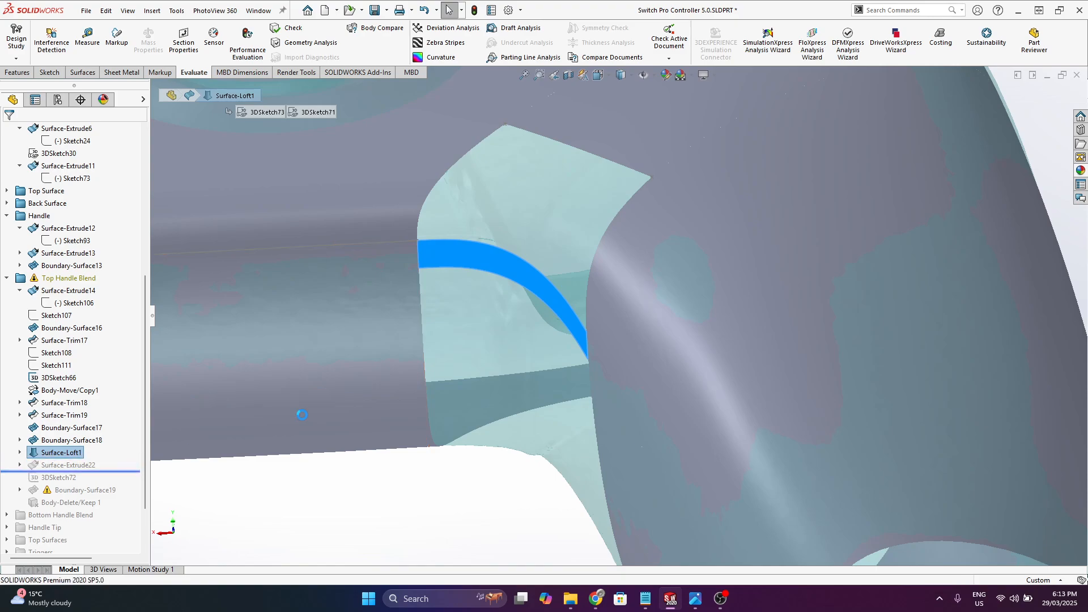
pyautogui.click(70, 465)
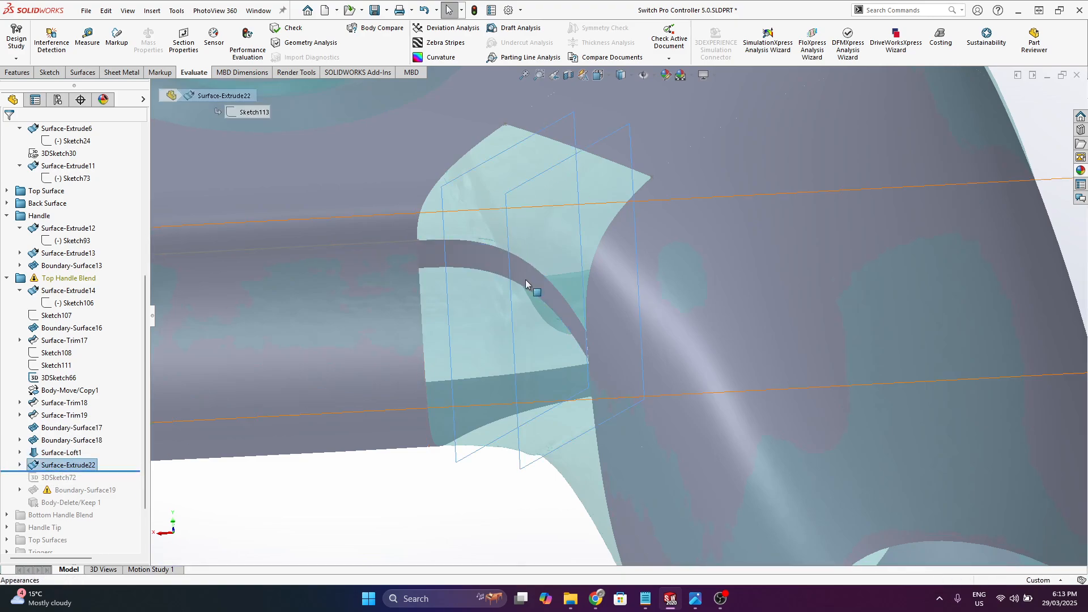
pyautogui.moveTo(126, 472); pyautogui.dragTo(134, 493)
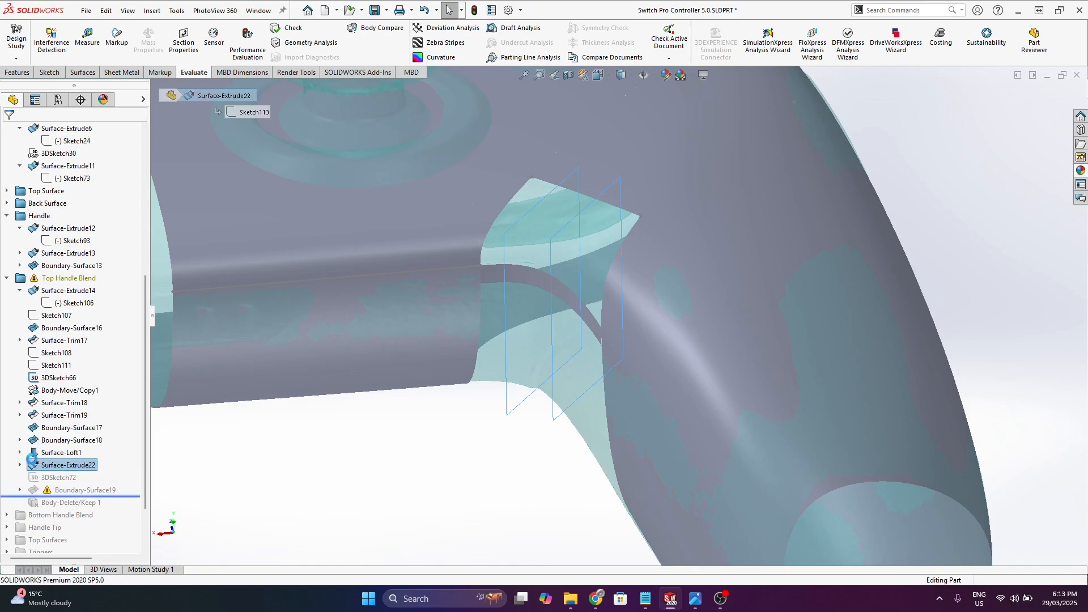
pyautogui.click(543, 223)
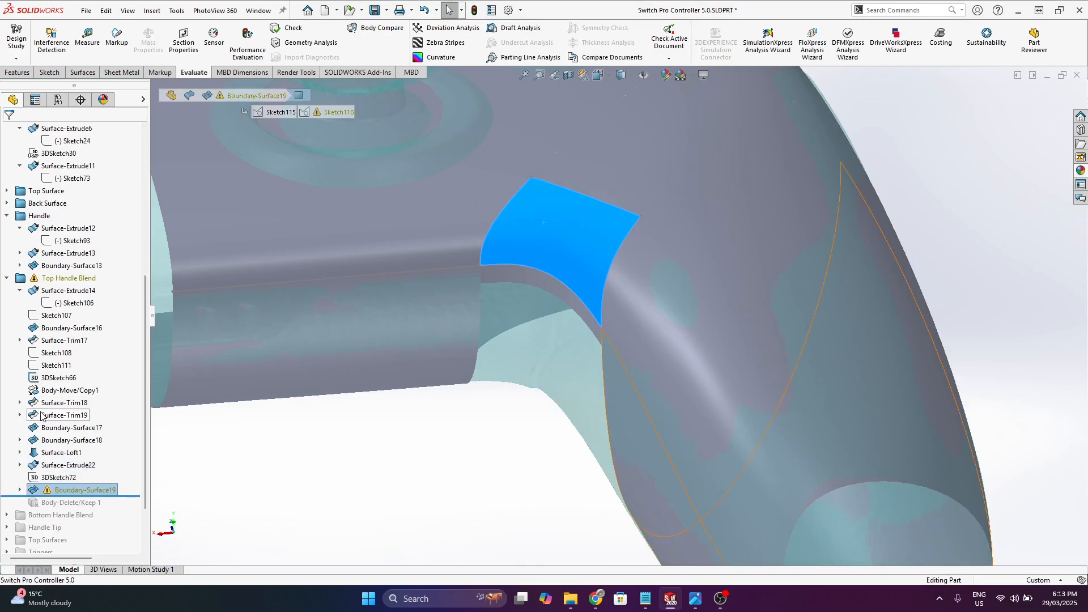
# - Open Sketch116 under Boundary-Surface19, check the relations on its style spline, and exit the sketch
pyautogui.click(20, 489)
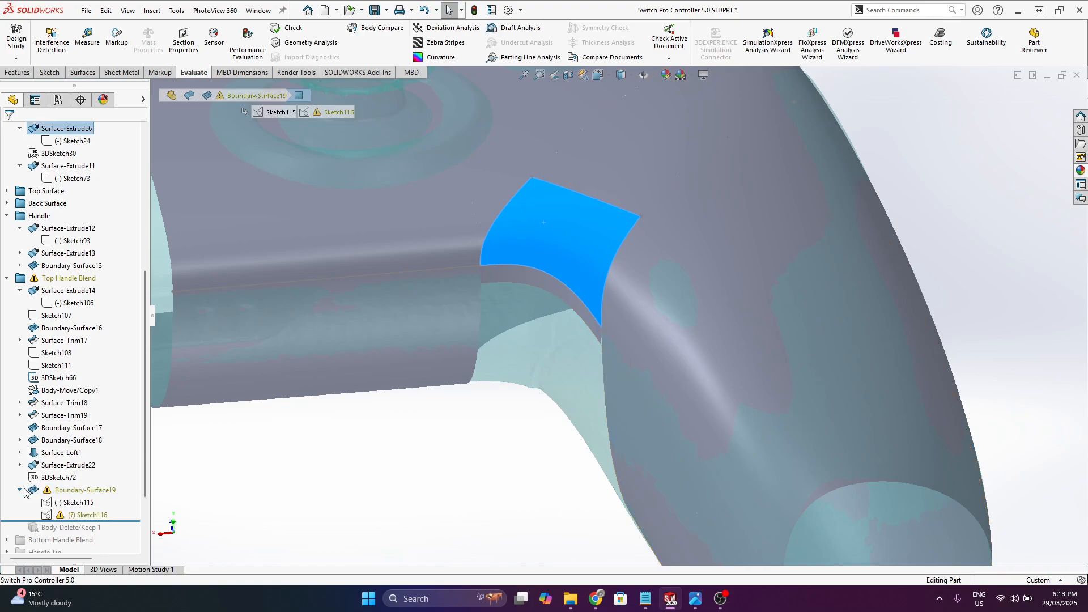
pyautogui.rightClick(80, 514)
pyautogui.click(99, 237)
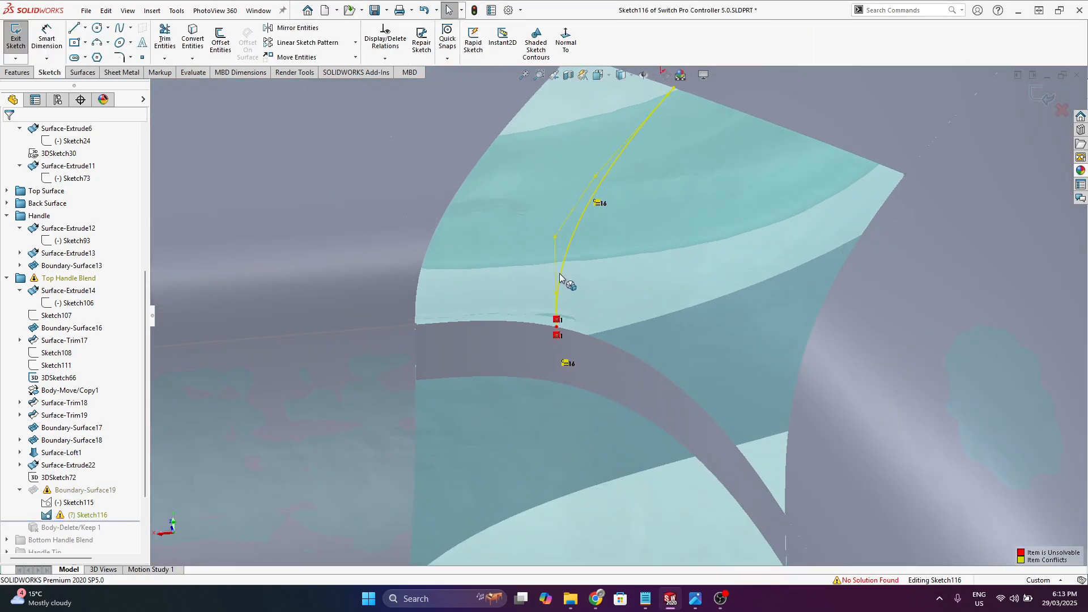
pyautogui.click(561, 262)
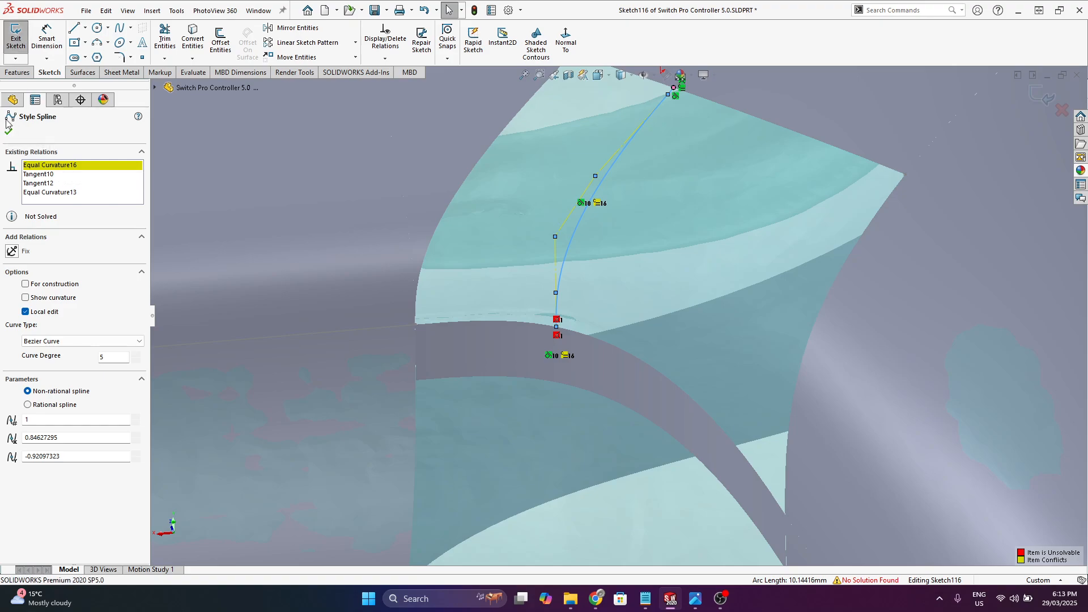
pyautogui.click(16, 38)
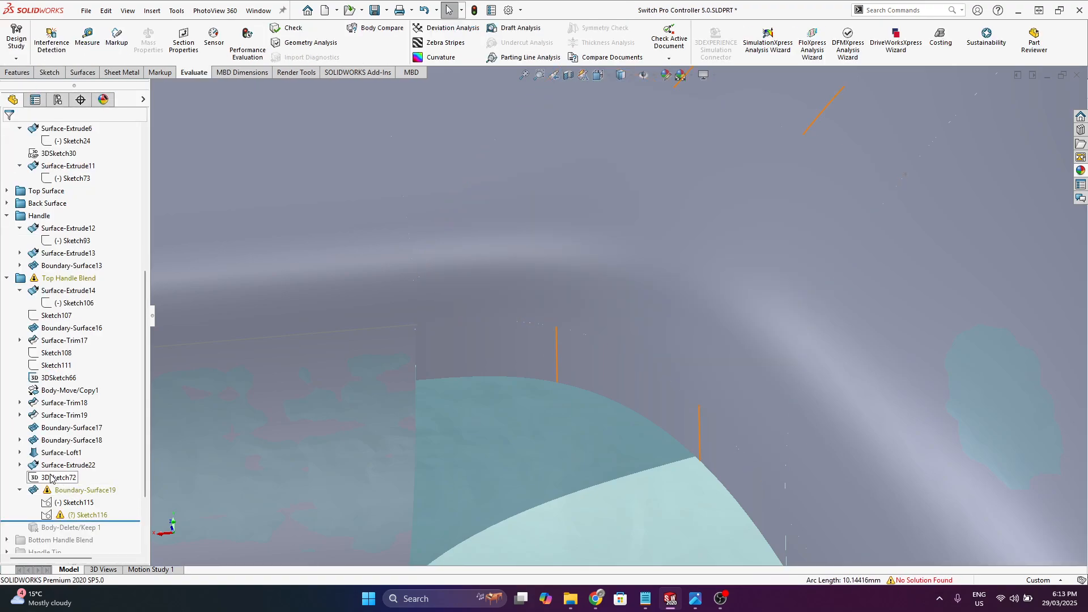
# - Show 3DSketch72 and reopen Sketch116 for editing
pyautogui.rightClick(52, 479)
pyautogui.click(62, 330)
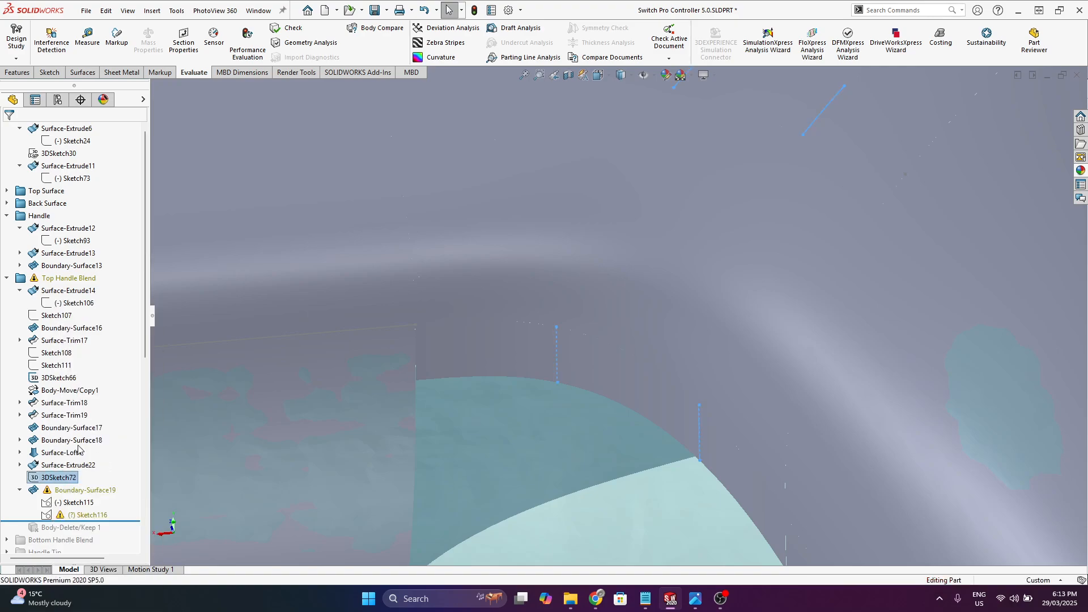
pyautogui.rightClick(84, 519)
pyautogui.click(100, 240)
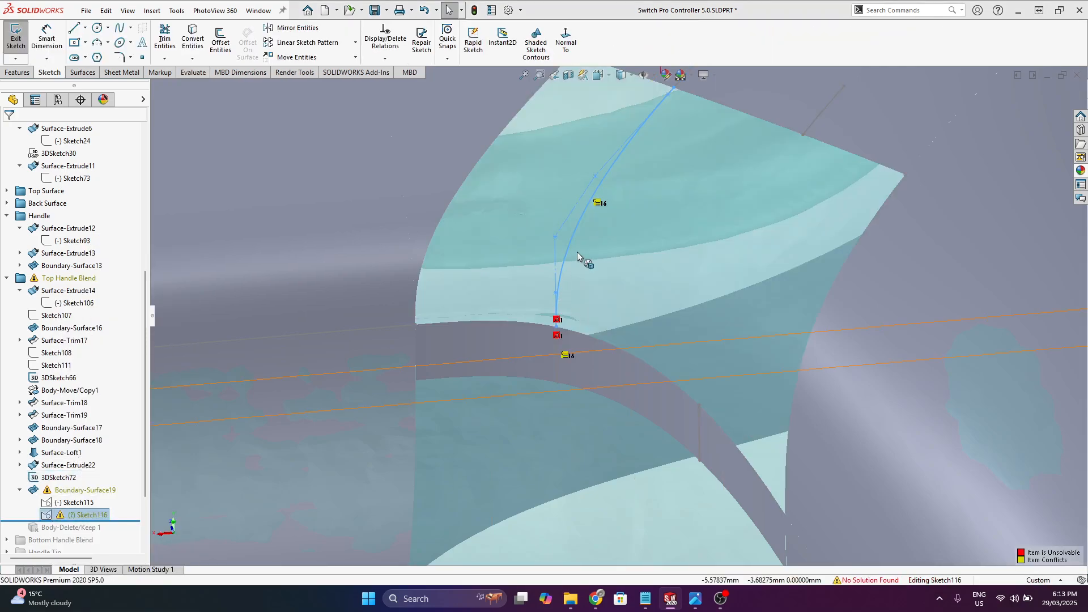
# - Replace the style spline's unsolved Equal Curvature16 relation with a new Equal Curvature relation to the lower 3DSketch72 line
pyautogui.click(565, 248)
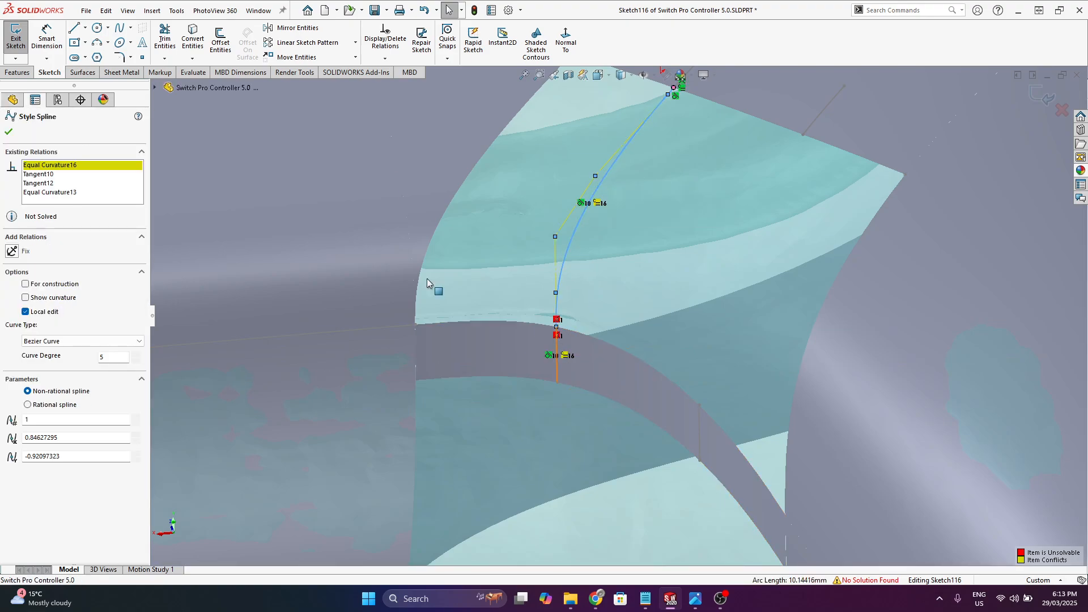
pyautogui.rightClick(63, 166)
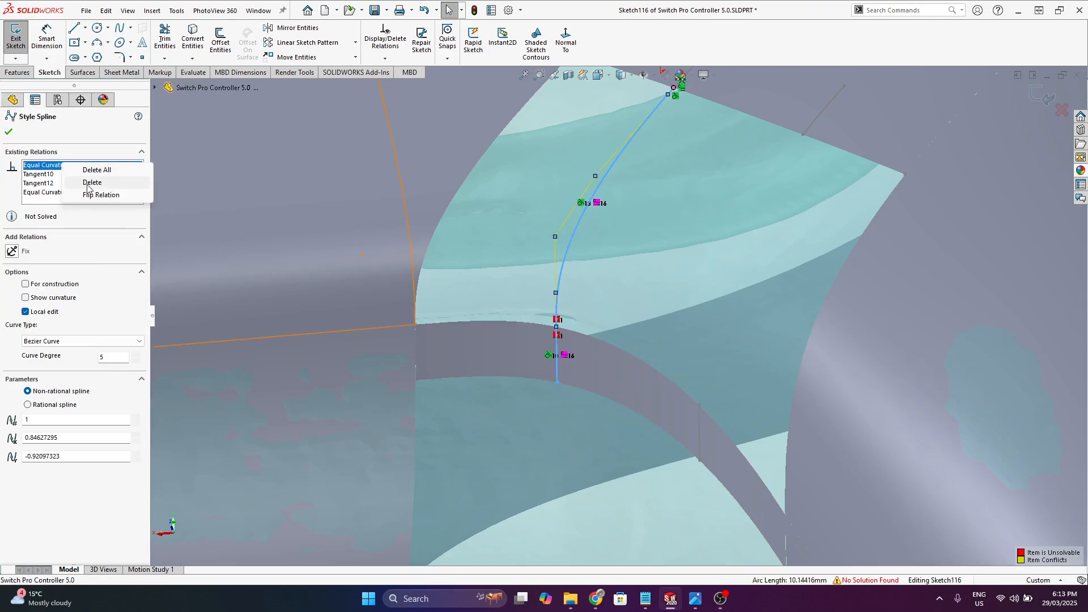
pyautogui.click(91, 183)
pyautogui.keyDown('ctrl'); pyautogui.click(555, 347); pyautogui.keyUp('ctrl')
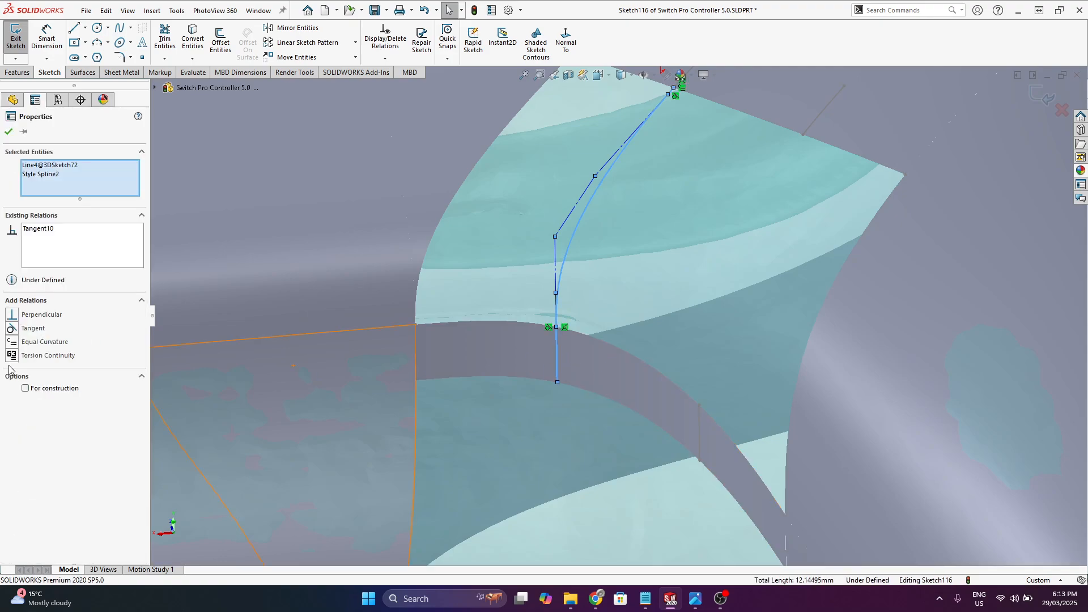
pyautogui.click(12, 342)
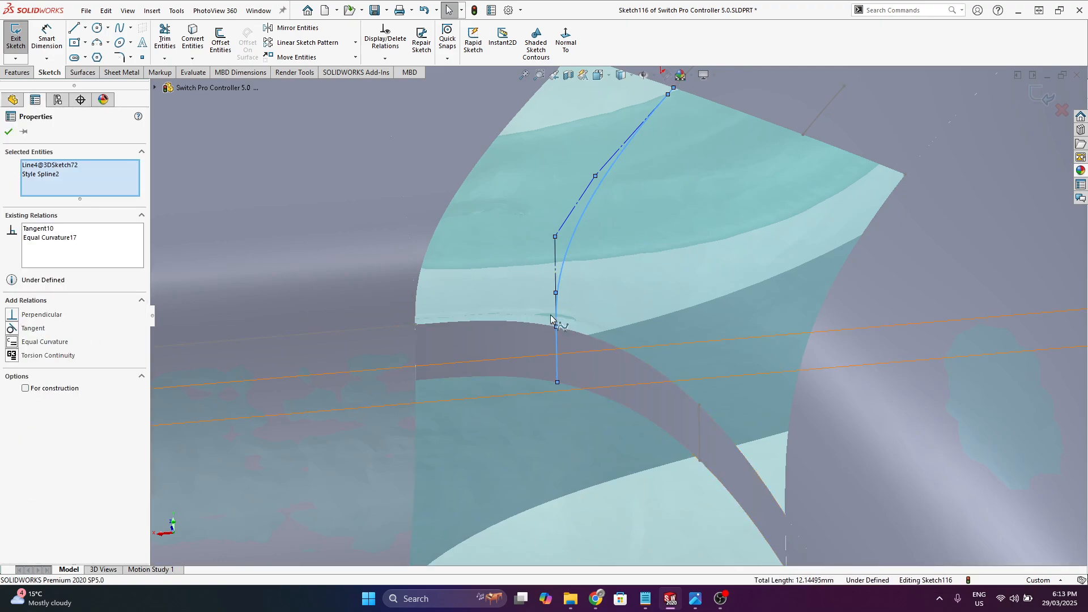
pyautogui.click(603, 180)
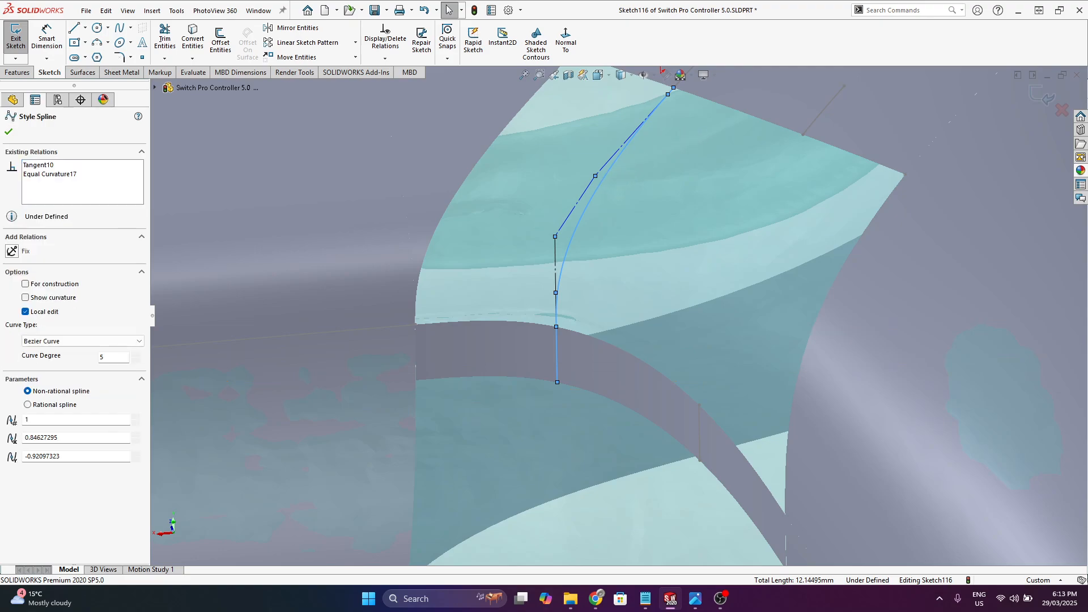
# - Examine Sketch116's style spline from several angles, checking how it spans the opening between Boundary-Surface17 and the loft strip
pyautogui.scroll(8, 604, 185)
pyautogui.press('Escape')
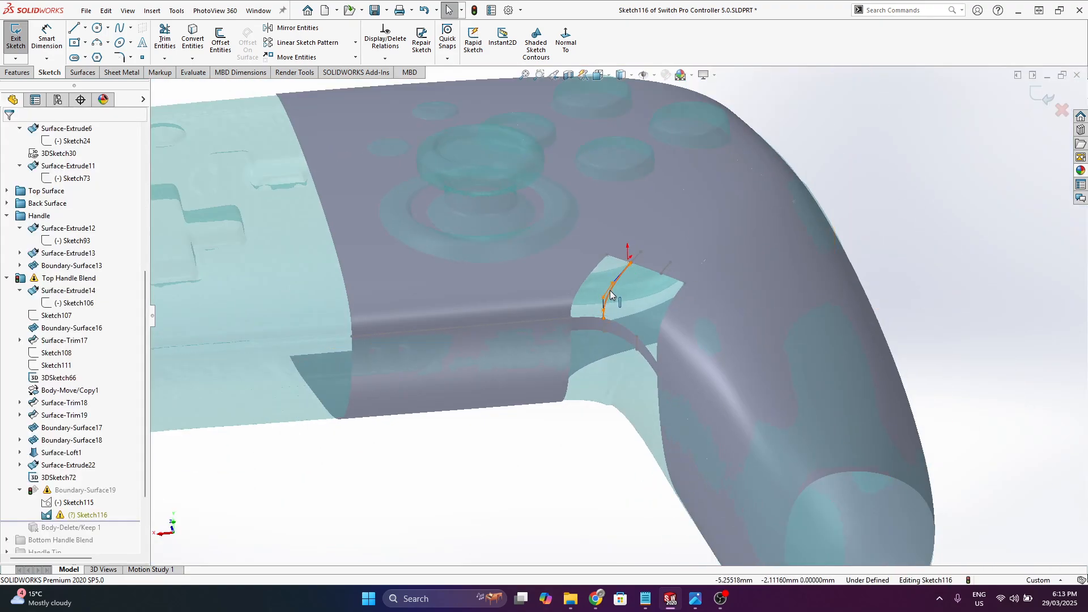
pyautogui.click(606, 292)
pyautogui.click(10, 134)
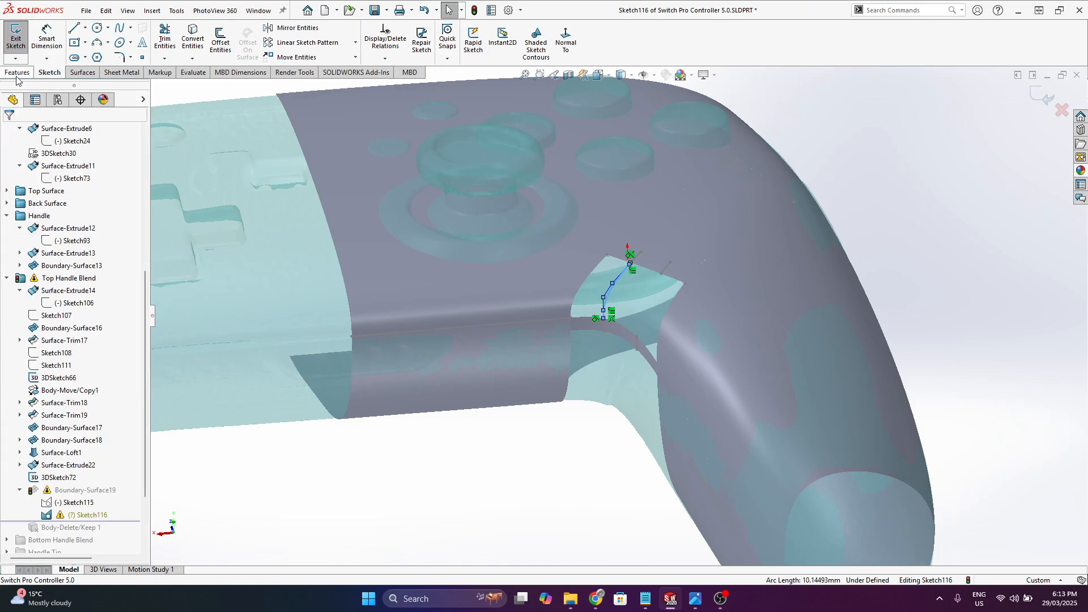
pyautogui.scroll(-6, 655, 345)
pyautogui.moveTo(552, 365); pyautogui.dragTo(510, 323, button='middle')
pyautogui.scroll(3, 687, 365)
pyautogui.scroll(-2, 688, 365)
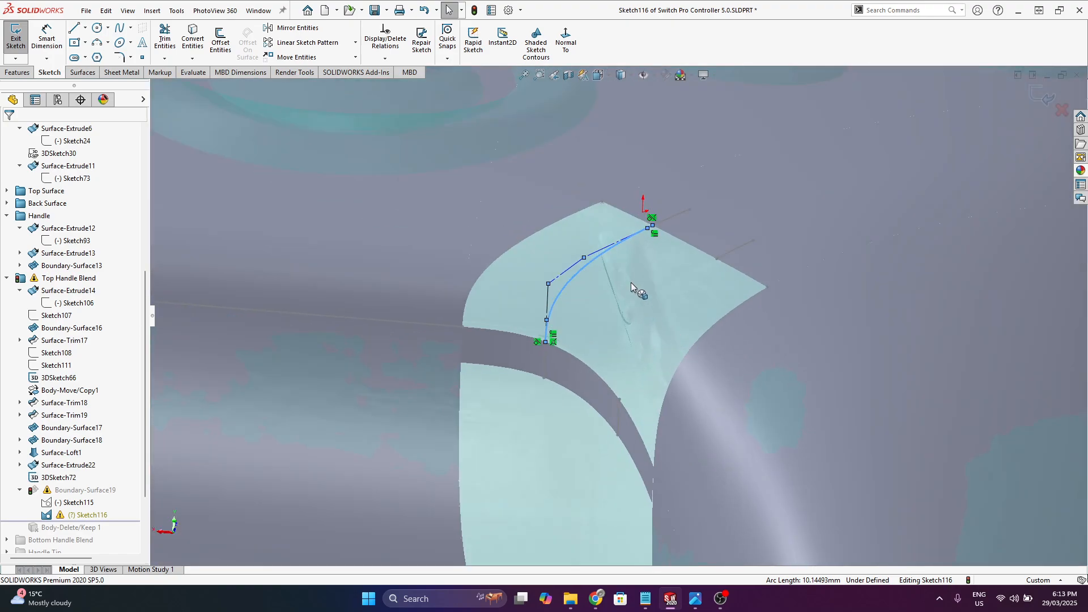
pyautogui.moveTo(619, 308); pyautogui.dragTo(464, 227, button='middle')
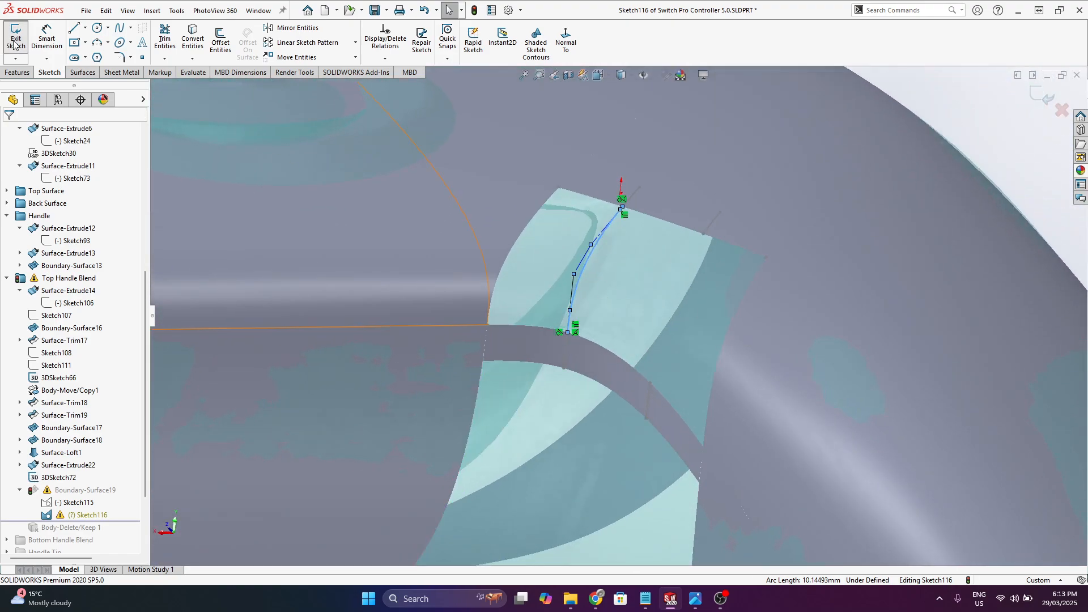
pyautogui.scroll(-1, 688, 331)
pyautogui.moveTo(686, 328); pyautogui.dragTo(723, 334, button='middle')
pyautogui.scroll(3, 723, 337)
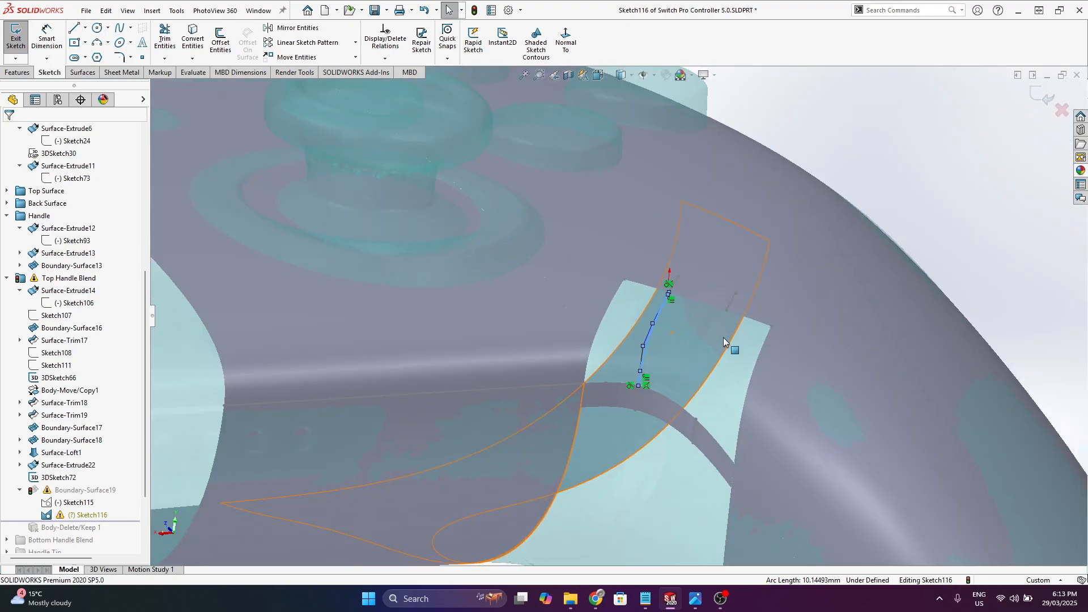
pyautogui.scroll(-3, 723, 338)
pyautogui.moveTo(619, 339); pyautogui.dragTo(549, 320, button='middle')
pyautogui.scroll(3, 291, 338)
pyautogui.scroll(-3, 291, 337)
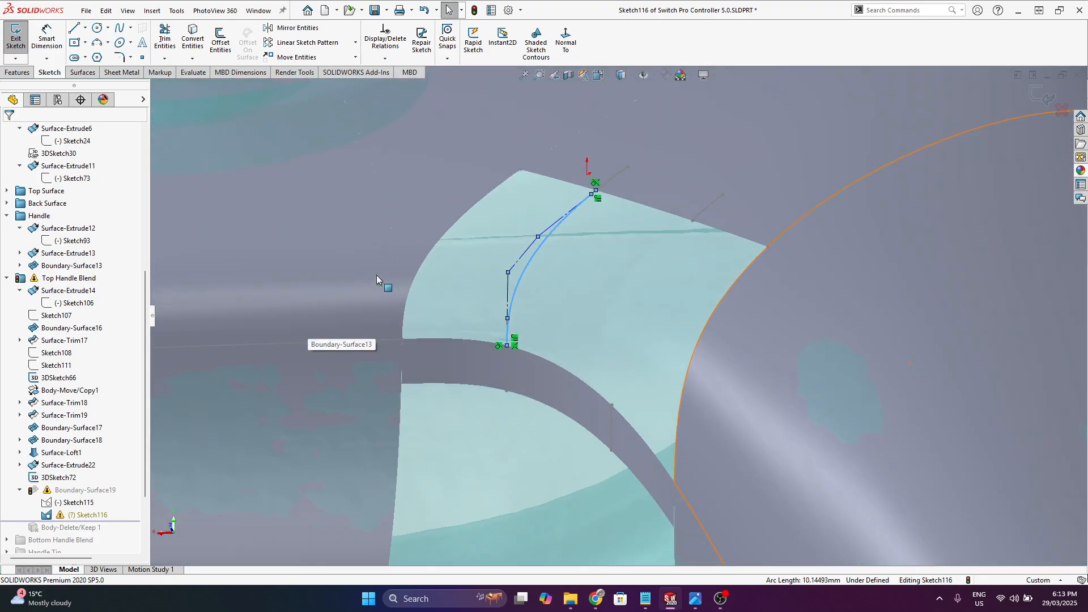
pyautogui.moveTo(578, 243); pyautogui.dragTo(451, 227, button='middle')
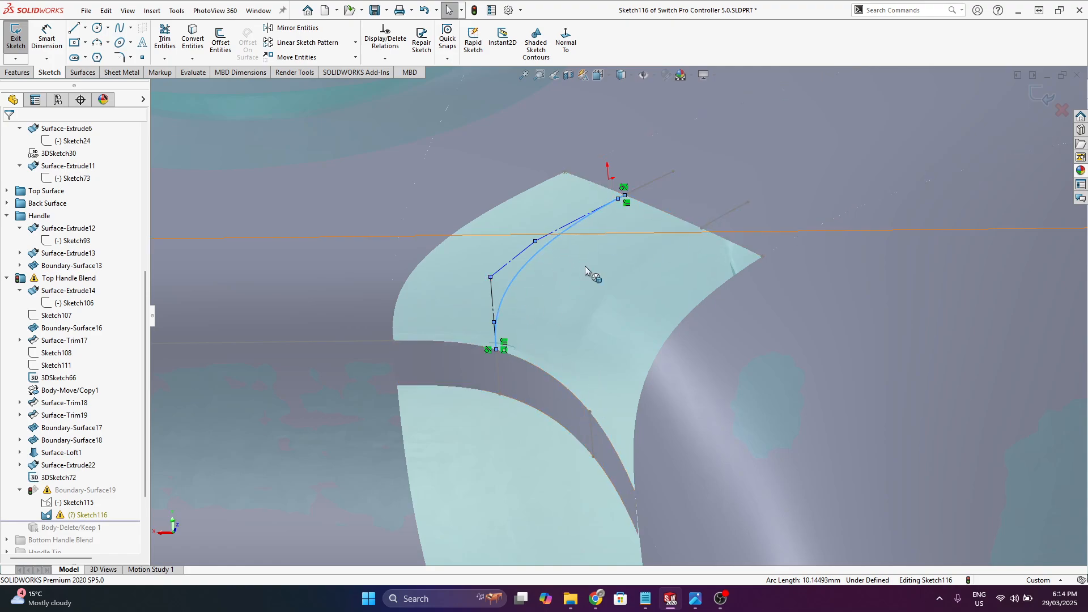
# - Examine the style spline's relations in Sketch116 and the short line, loft and boundary surfaces it meets at its ends
pyautogui.click(497, 374)
pyautogui.scroll(-4, 498, 363)
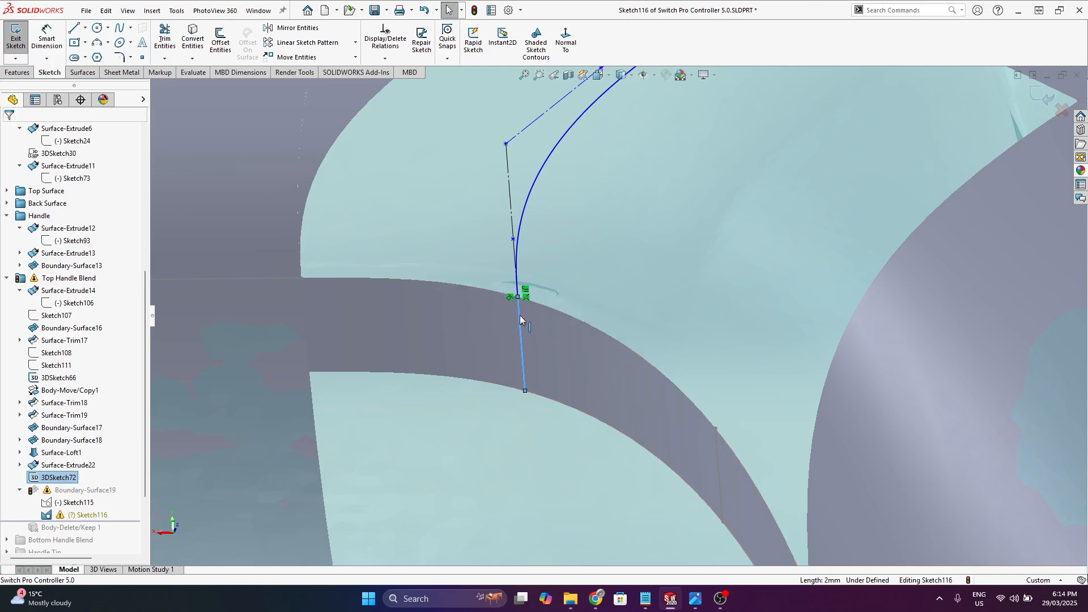
pyautogui.click(473, 318)
pyautogui.scroll(5, 573, 335)
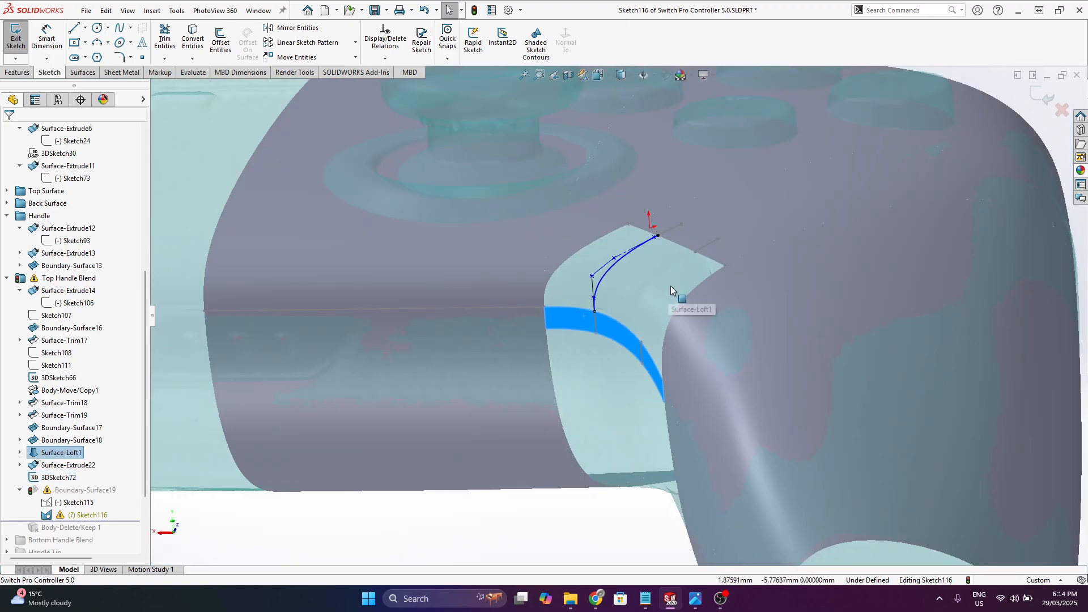
pyautogui.scroll(-3, 671, 285)
pyautogui.click(675, 203)
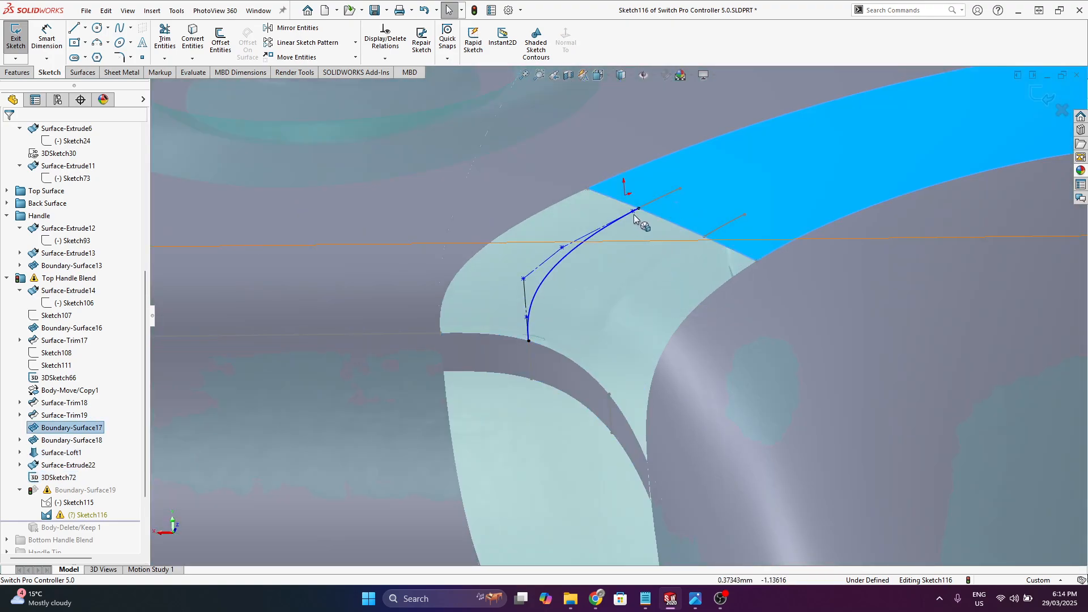
pyautogui.click(662, 198)
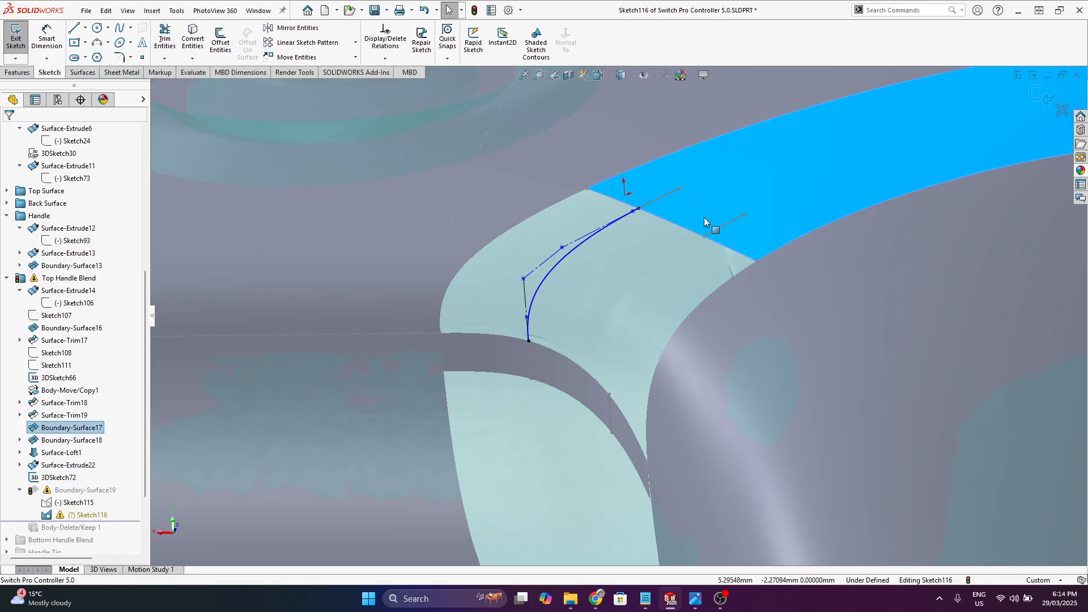
pyautogui.click(542, 284)
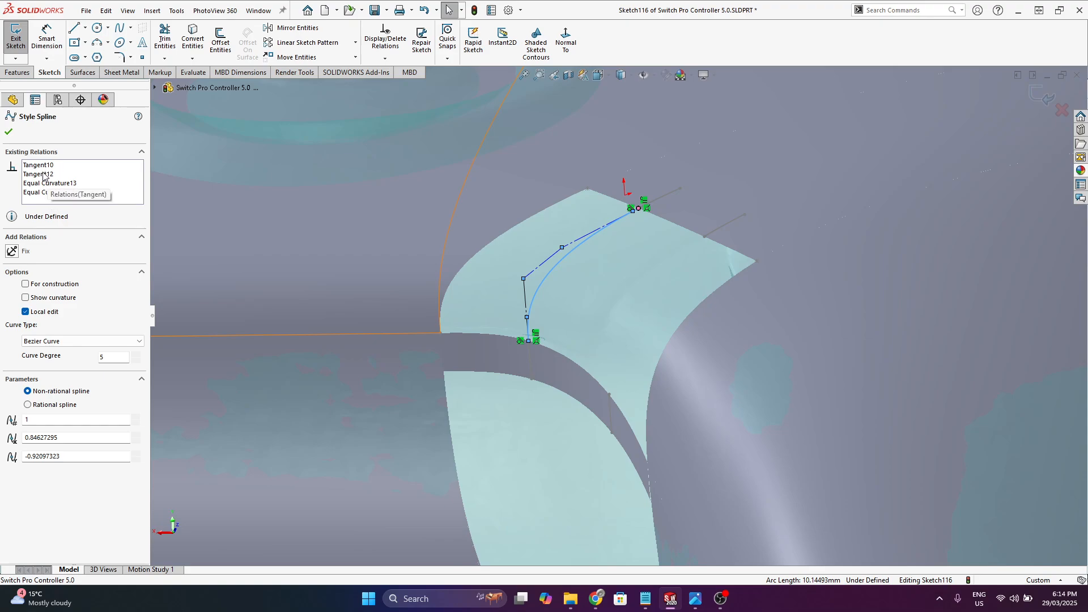
pyautogui.scroll(5, 611, 267)
pyautogui.click(1035, 211)
pyautogui.scroll(-6, 603, 312)
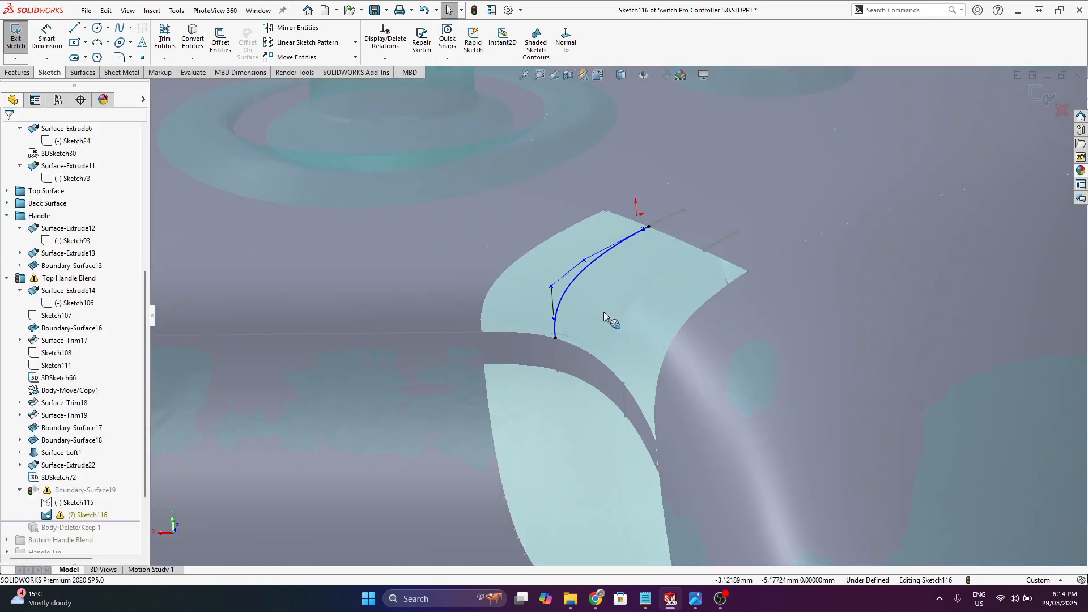
pyautogui.click(545, 294)
pyautogui.moveTo(543, 309)
pyautogui.mouseDown(button='middle')
pyautogui.moveTo(461, 457)
pyautogui.moveTo(549, 317)
pyautogui.mouseUp(button='middle')
pyautogui.scroll(-5, 641, 274)
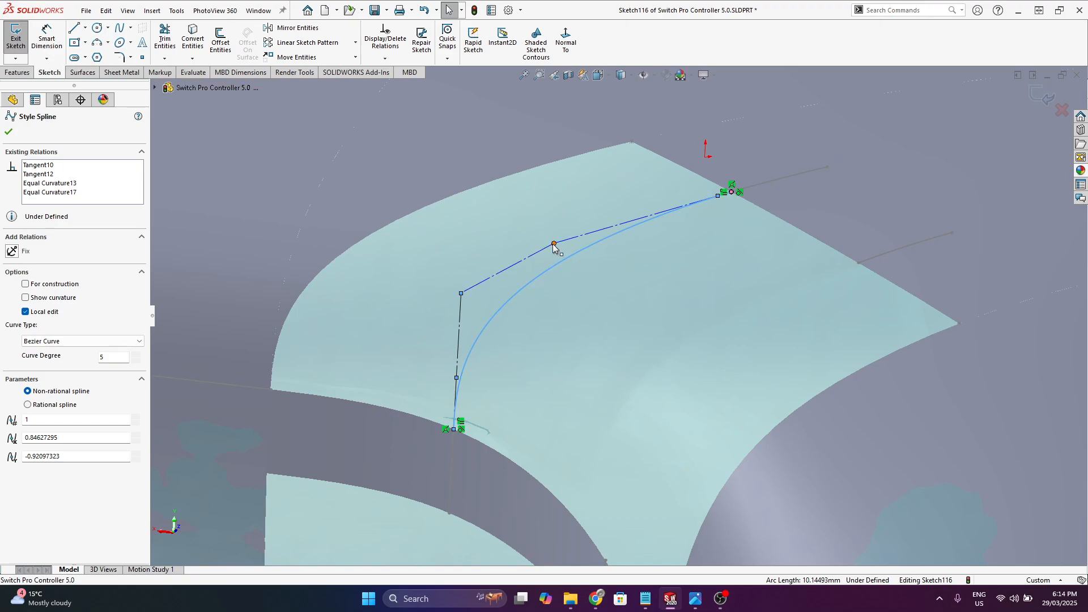
# - Try reshaping the style spline by moving its upper middle control vertex slightly, and undo the change
pyautogui.moveTo(554, 244)
pyautogui.mouseDown()
pyautogui.moveTo(532, 254)
pyautogui.moveTo(580, 240)
pyautogui.moveTo(564, 240)
pyautogui.mouseUp()
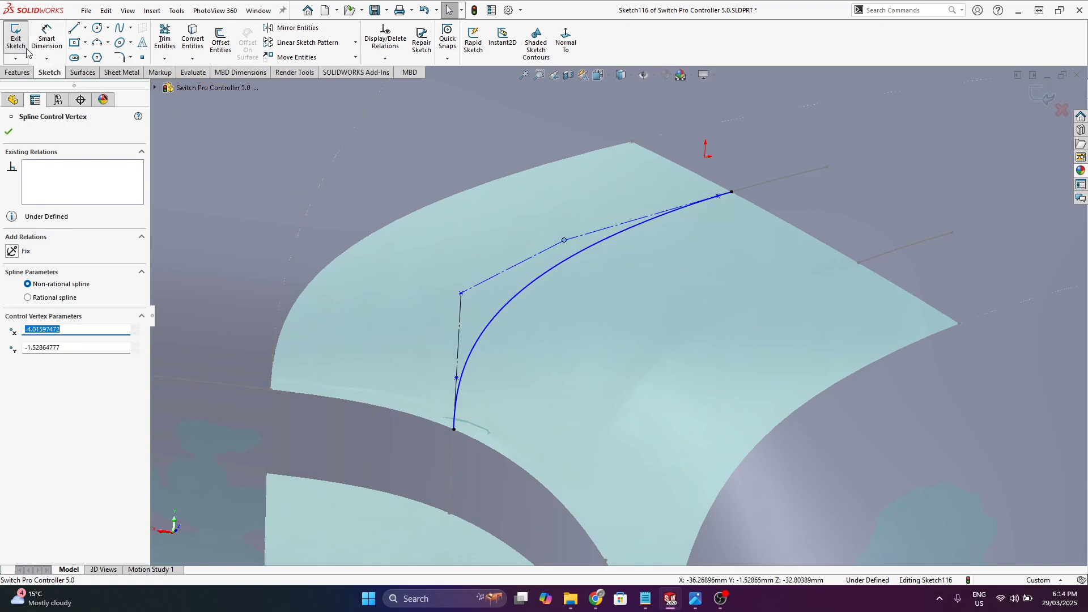
pyautogui.press('Escape')
pyautogui.hotkey('ctrl', 'z')
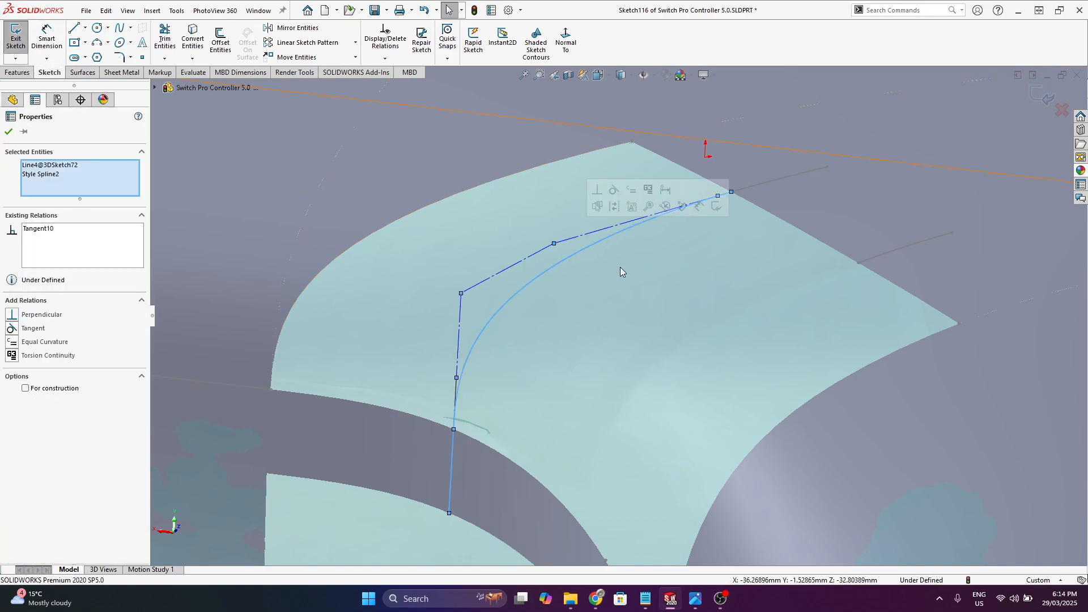
pyautogui.click(644, 206)
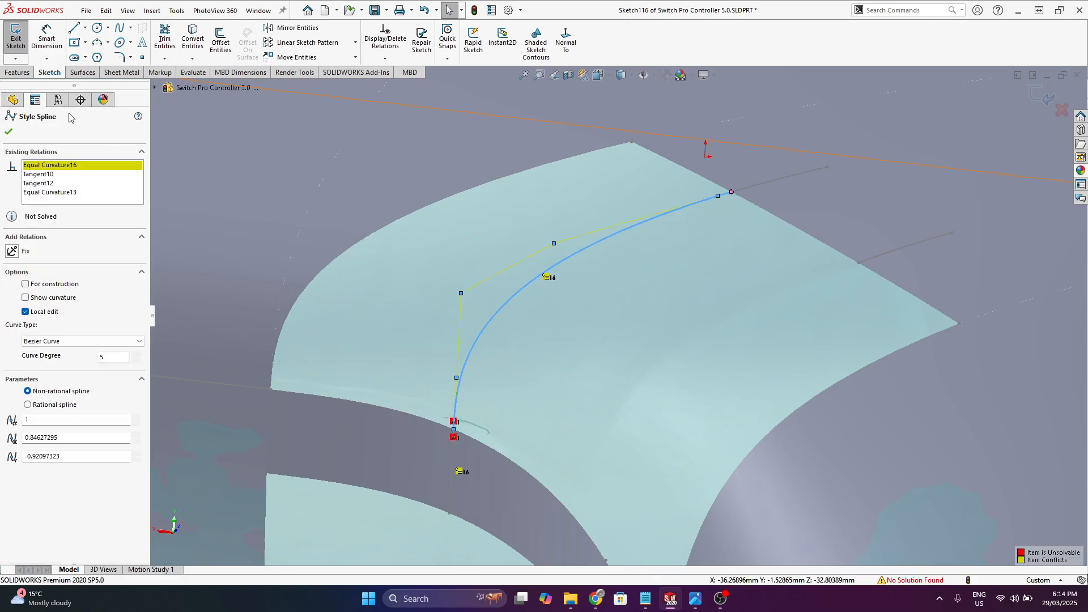
pyautogui.click(179, 227)
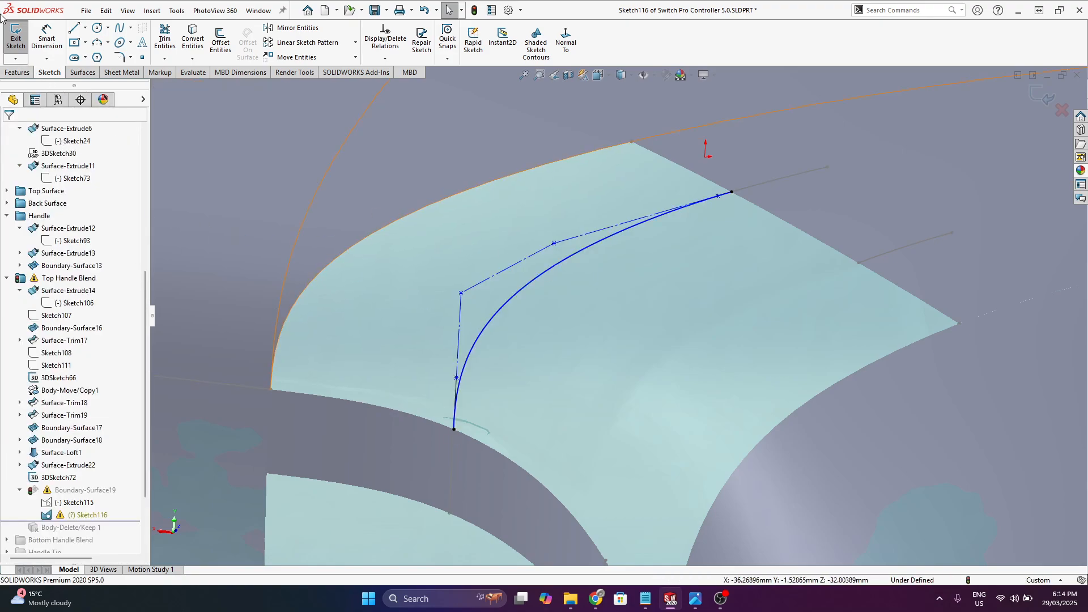
# - Add an Equal Curvature relation between the style spline and the short 3DSketch72 line at its lower end, and exit the sketch
pyautogui.click(482, 333)
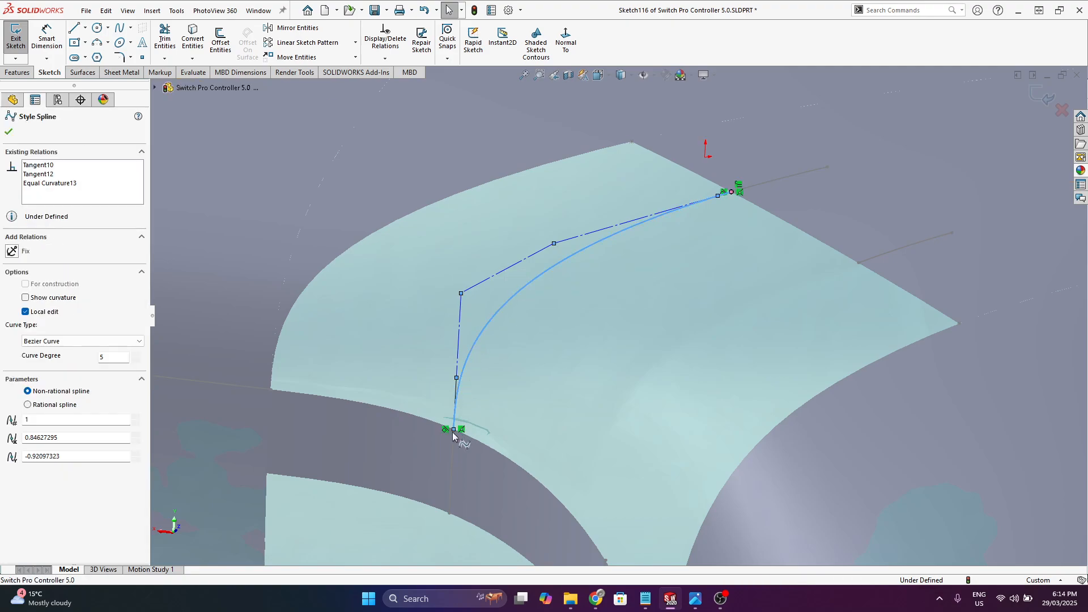
pyautogui.keyDown('ctrl'); pyautogui.click(454, 460); pyautogui.keyUp('ctrl')
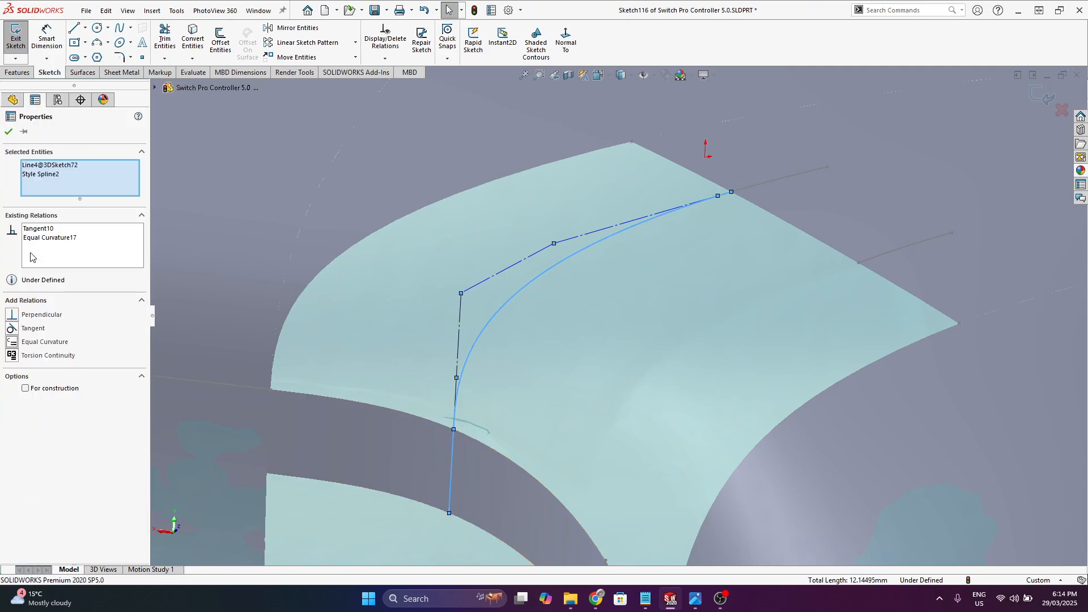
pyautogui.click(16, 40)
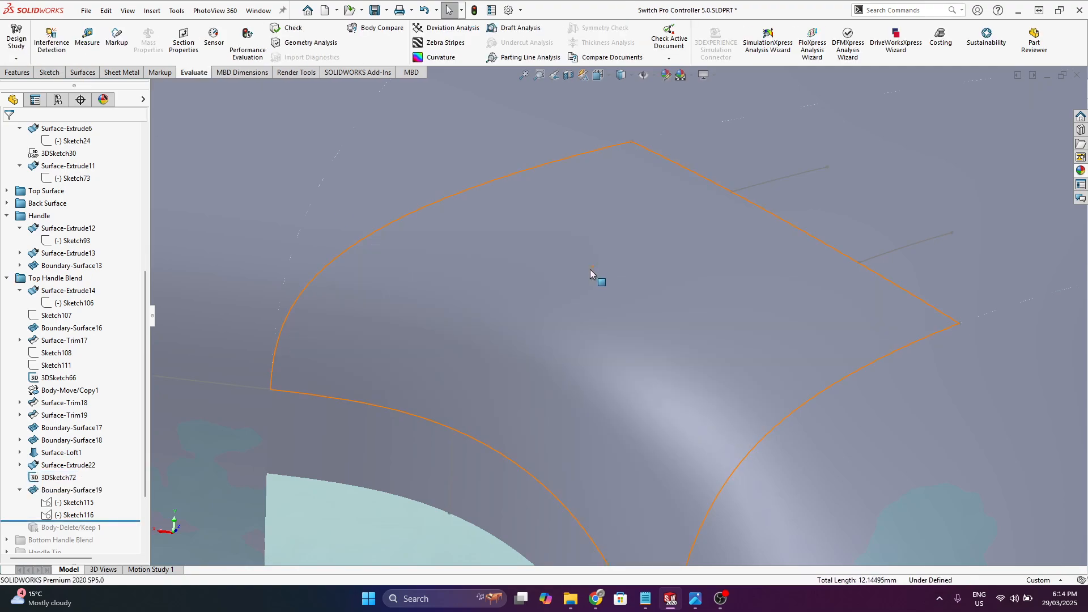
# - Display zebra stripes on the model and examine the stripe flow across the Boundary-Surface19 corner patch from several angles
pyautogui.click(585, 286)
pyautogui.click(452, 45)
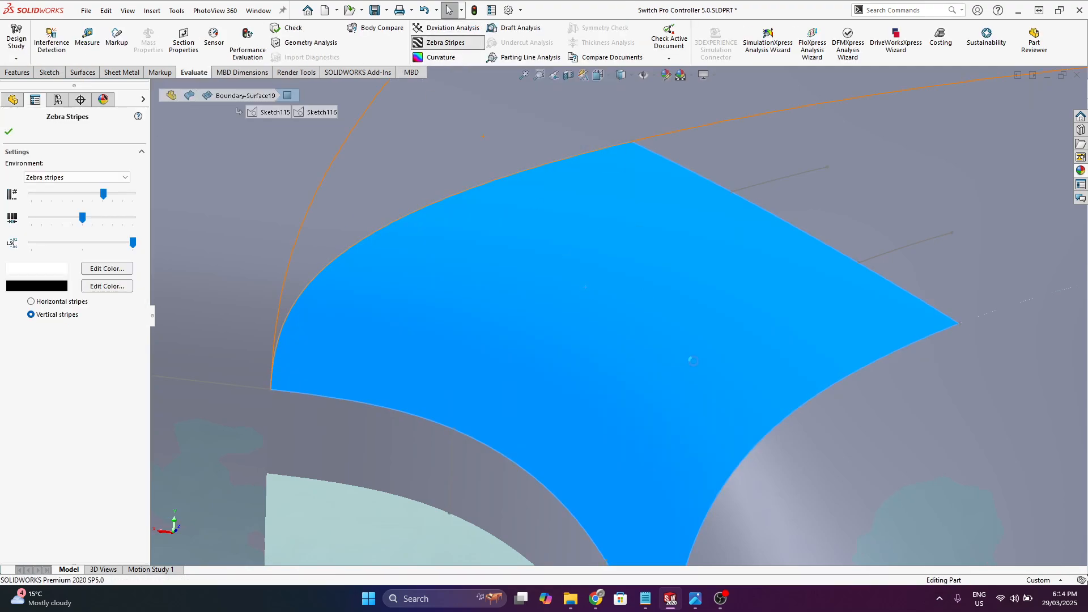
pyautogui.scroll(3, 662, 338)
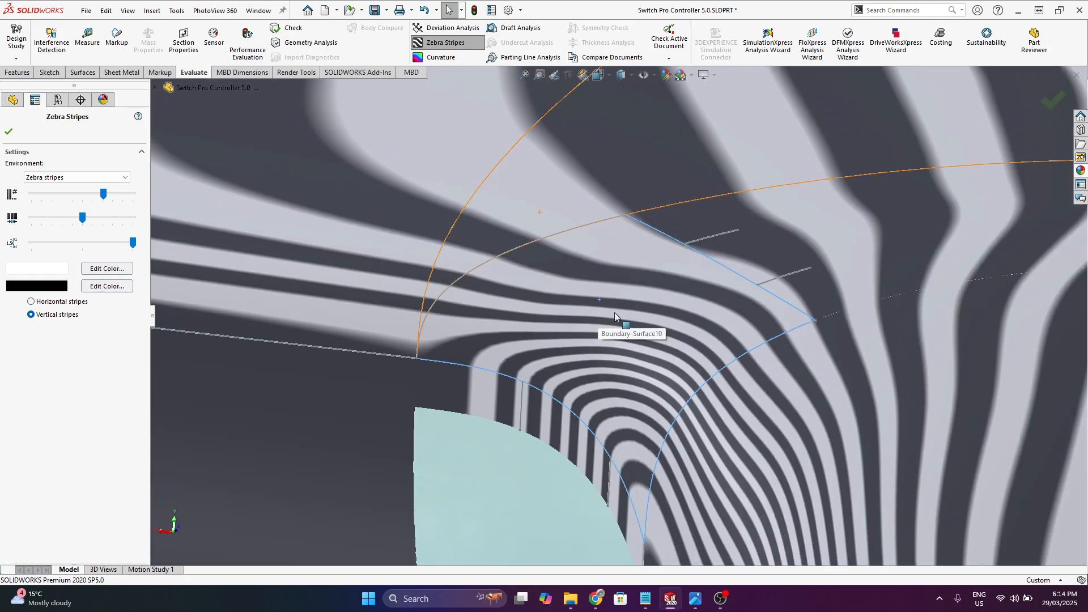
pyautogui.press('Return')
pyautogui.moveTo(589, 297); pyautogui.dragTo(646, 373, button='middle')
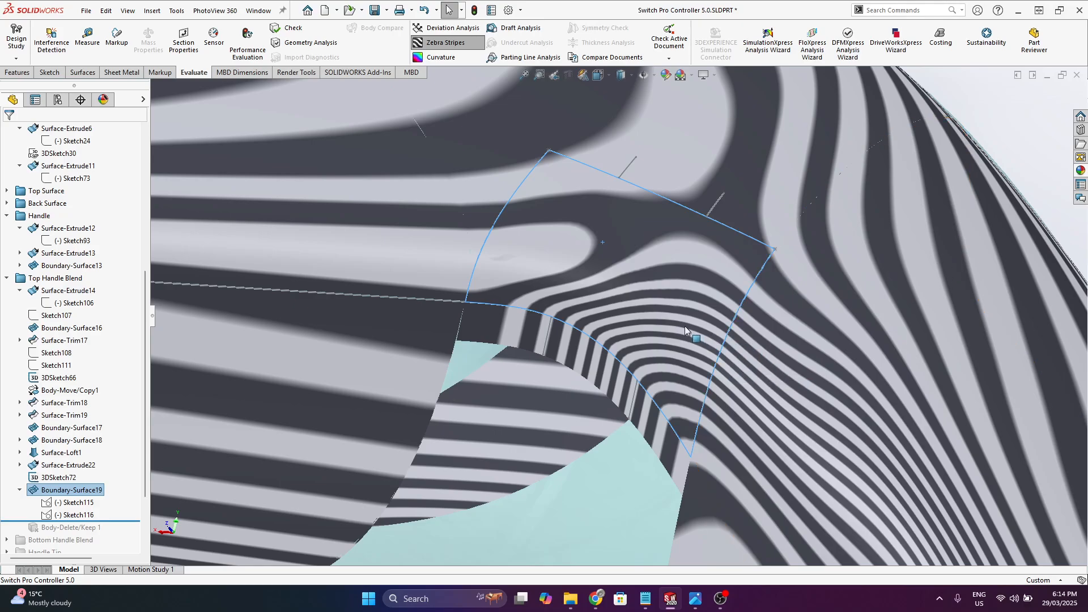
pyautogui.moveTo(684, 325); pyautogui.dragTo(570, 240, button='middle')
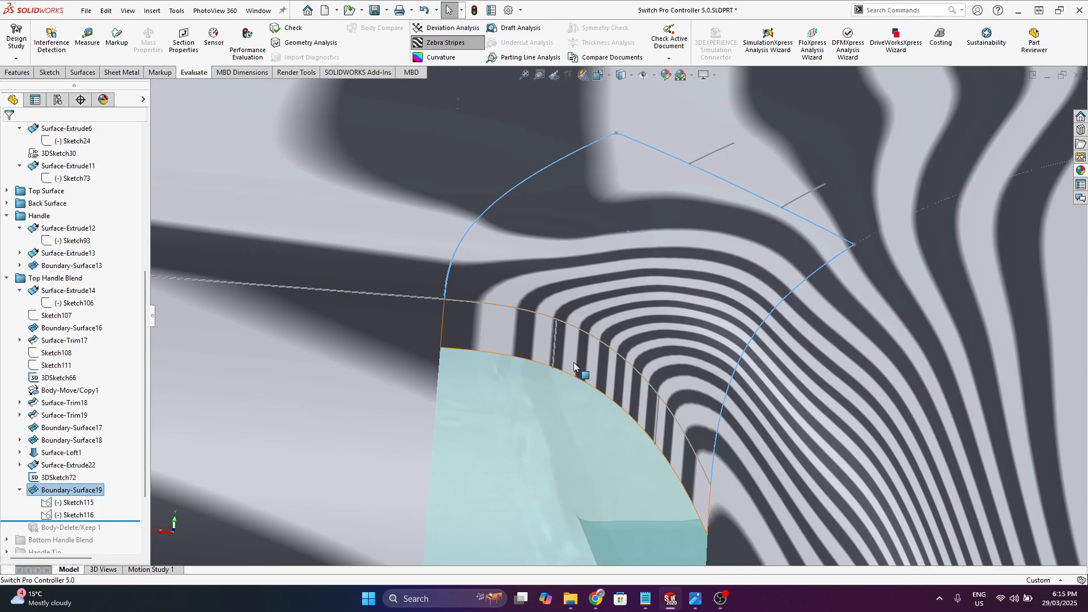
# - Show Sketch115 and Sketch116 of Boundary-Surface19 in the model
pyautogui.click(72, 502)
pyautogui.keyDown('ctrl'); pyautogui.click(72, 515); pyautogui.keyUp('ctrl')
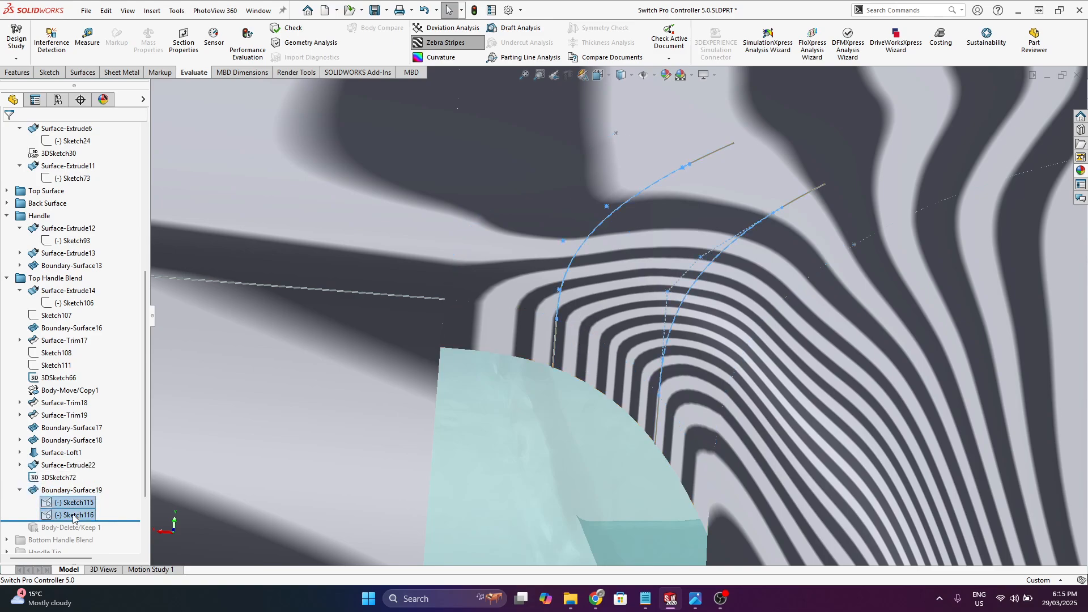
pyautogui.rightClick(73, 514)
pyautogui.click(84, 425)
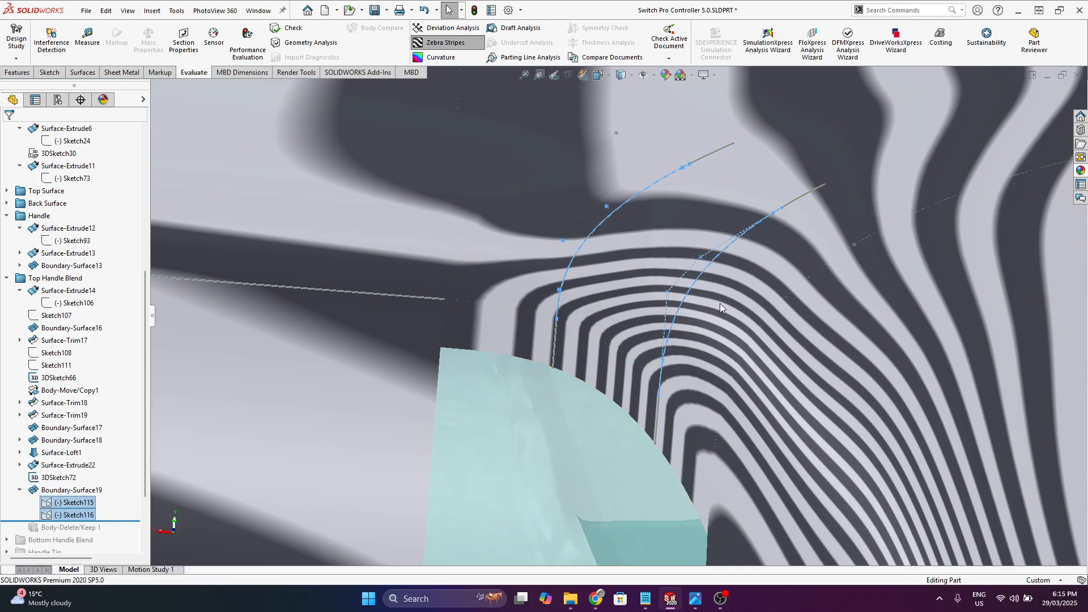
# - Examine the zebra stripes around the two guide curves at the handle corner, and turn the stripes off
pyautogui.click(694, 287)
pyautogui.moveTo(694, 288)
pyautogui.mouseDown(button='middle')
pyautogui.moveTo(664, 320)
pyautogui.moveTo(685, 321)
pyautogui.mouseUp(button='middle')
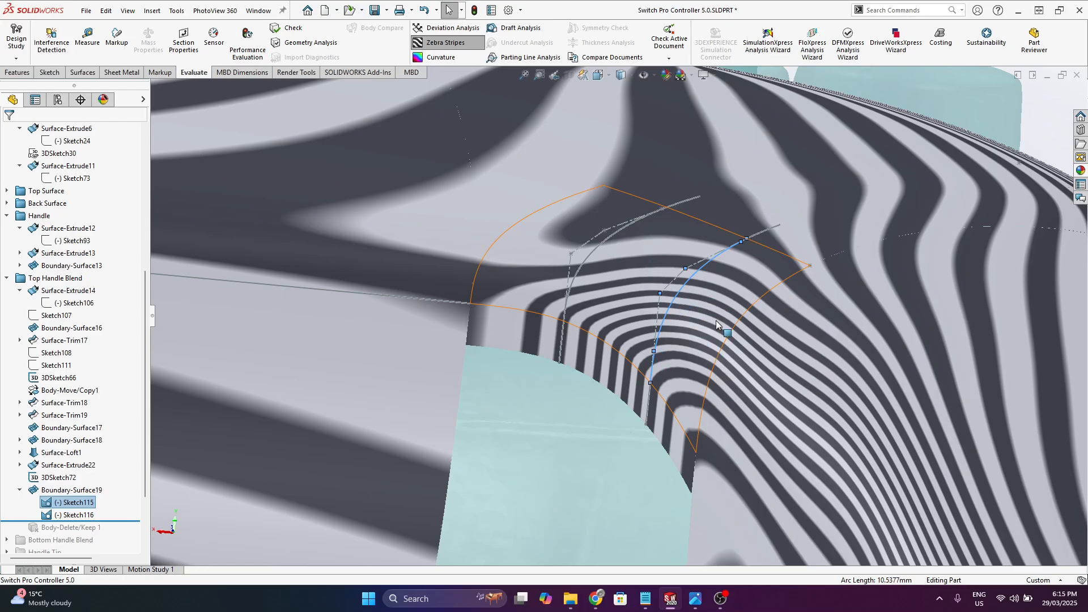
pyautogui.scroll(5, 644, 304)
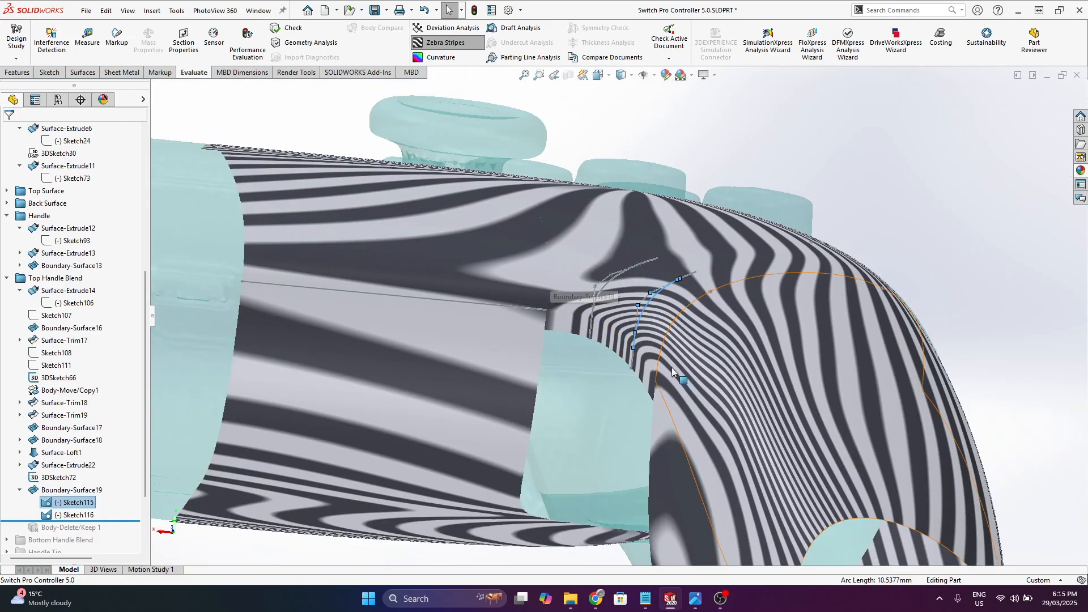
pyautogui.moveTo(671, 367); pyautogui.dragTo(715, 369, button='middle')
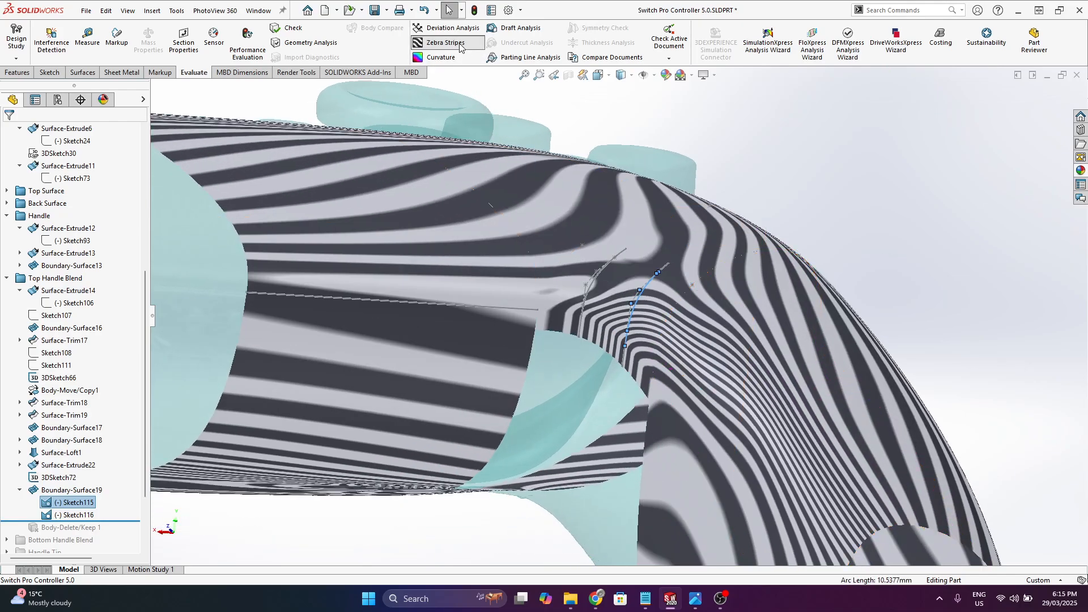
pyautogui.scroll(-2, 633, 279)
pyautogui.middleClick(636, 321)
pyautogui.moveTo(636, 320); pyautogui.dragTo(454, 71, button='middle')
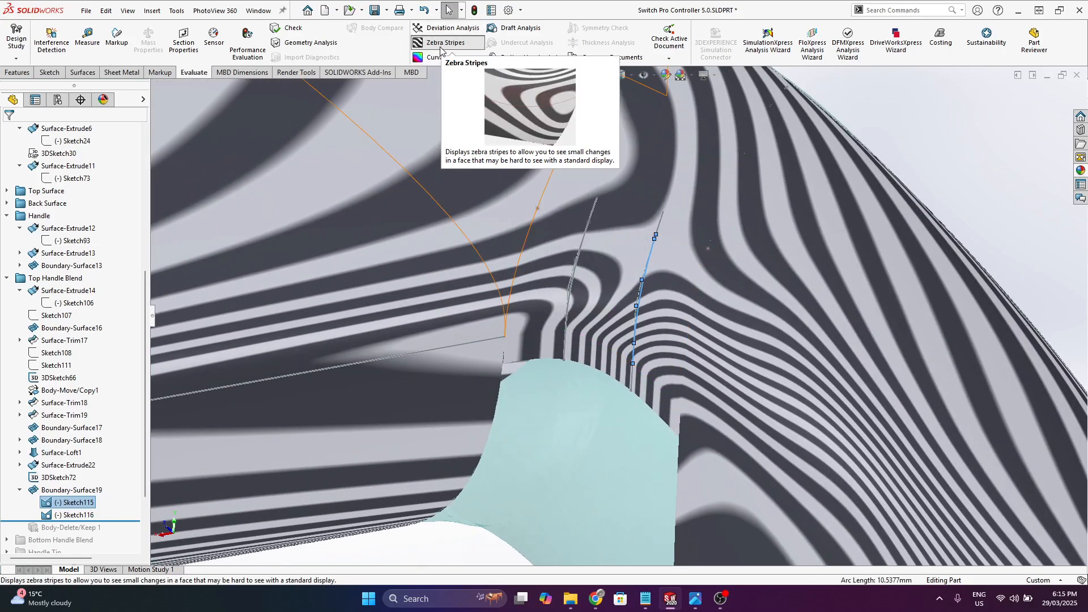
pyautogui.click(445, 42)
# - View the plain shaded handle blend from the front, and display zebra stripes on it again
pyautogui.scroll(5, 654, 321)
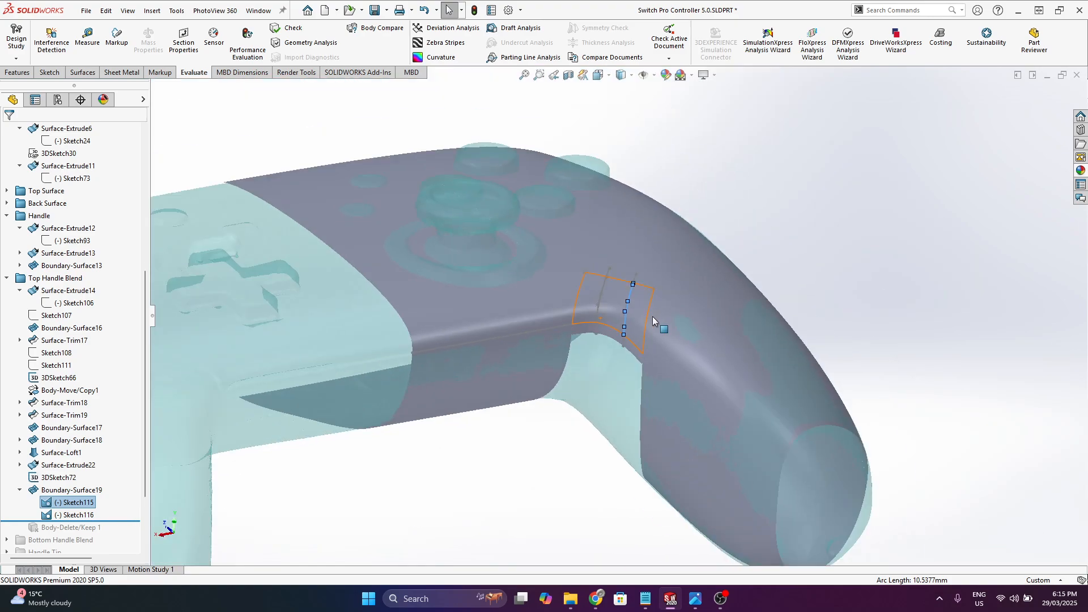
pyautogui.moveTo(630, 254); pyautogui.dragTo(573, 401, button='middle')
pyautogui.click(445, 43)
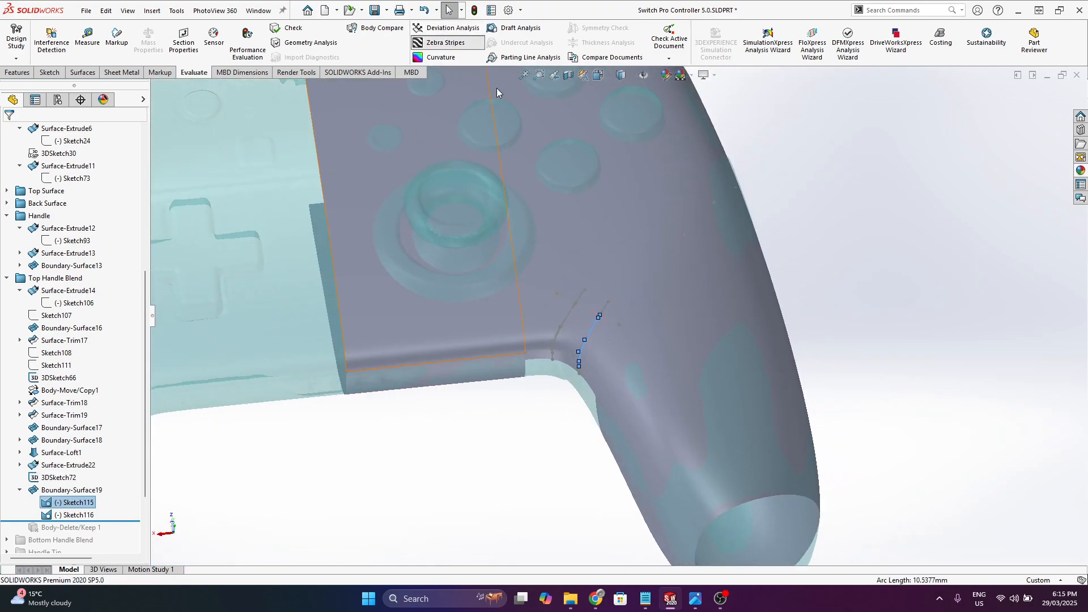
pyautogui.scroll(1, 610, 300)
pyautogui.scroll(-2, 595, 310)
pyautogui.press('Return')
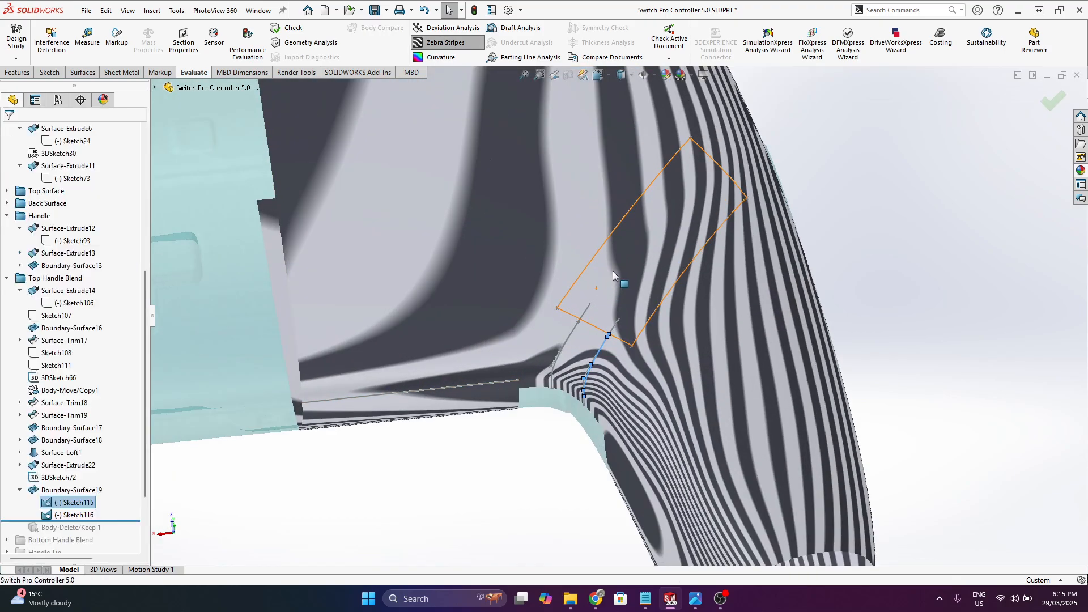
# - Inspect the stripe continuity between Boundary-Surface17, Boundary-Surface19 and the surrounding body, and turn off zebra stripes
pyautogui.moveTo(608, 276); pyautogui.dragTo(671, 266, button='middle')
pyautogui.scroll(3, 668, 340)
pyautogui.scroll(-2, 680, 284)
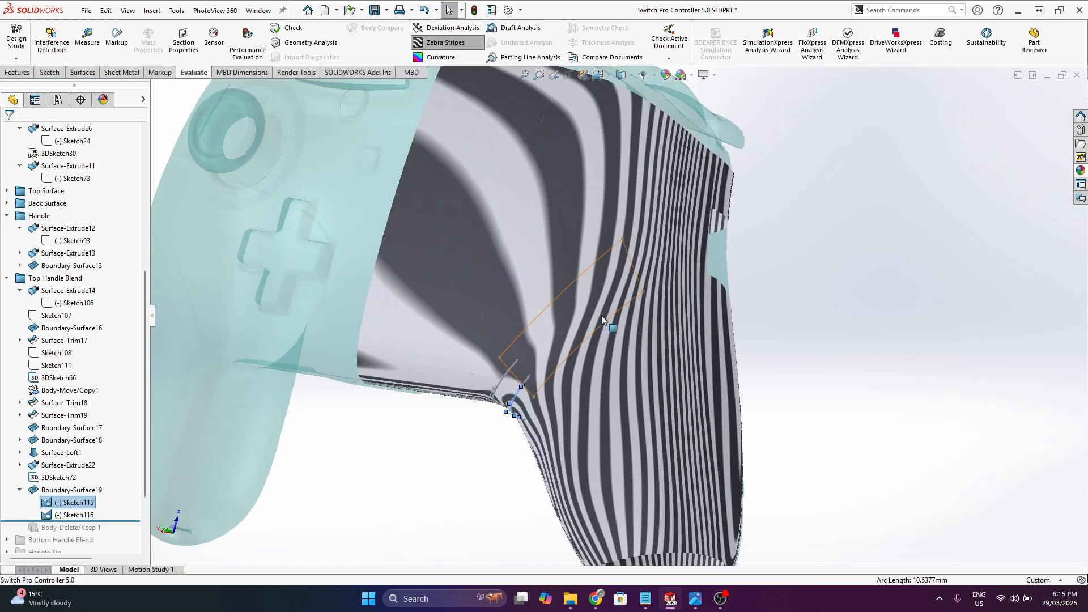
pyautogui.moveTo(602, 320)
pyautogui.mouseDown(button='middle')
pyautogui.moveTo(431, 316)
pyautogui.moveTo(440, 243)
pyautogui.moveTo(476, 219)
pyautogui.mouseUp(button='middle')
pyautogui.moveTo(571, 434)
pyautogui.mouseDown(button='middle')
pyautogui.moveTo(566, 383)
pyautogui.moveTo(516, 357)
pyautogui.moveTo(495, 329)
pyautogui.mouseUp(button='middle')
pyautogui.scroll(-3, 537, 386)
pyautogui.scroll(-3, 495, 329)
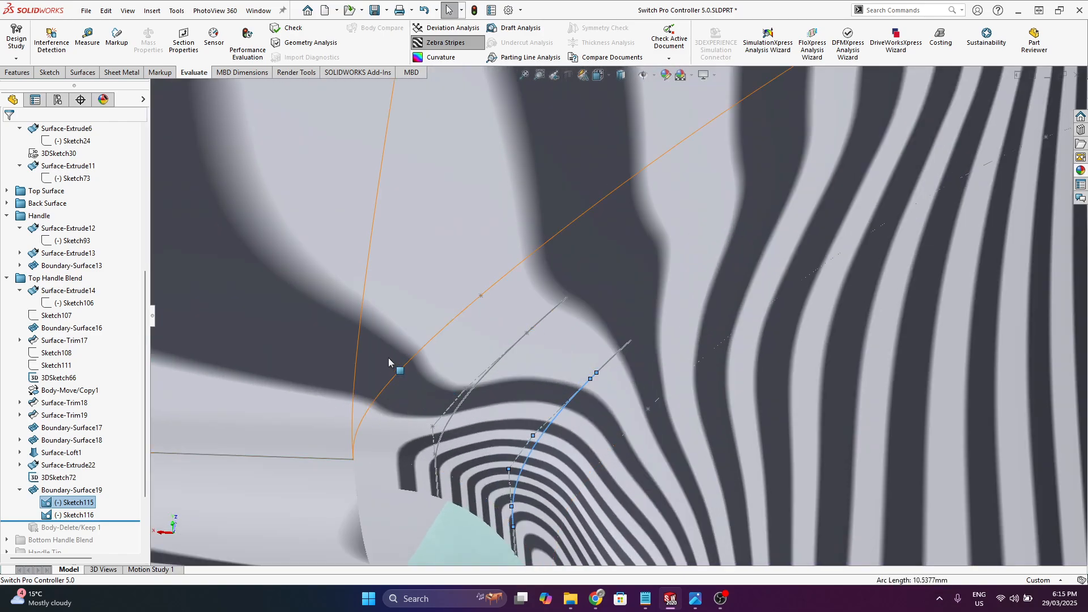
pyautogui.moveTo(389, 358); pyautogui.dragTo(456, 381)
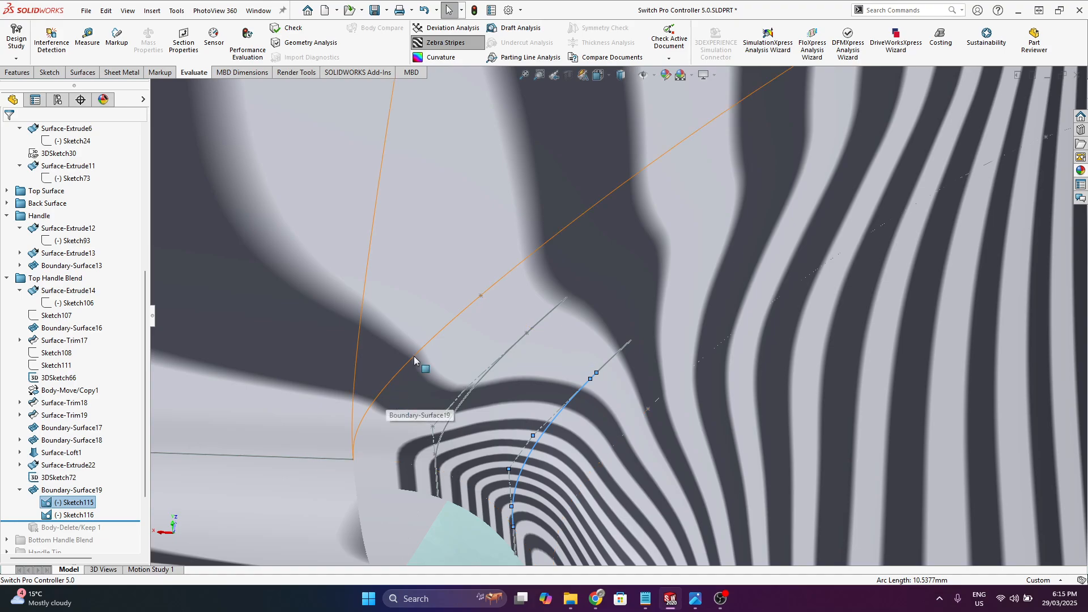
pyautogui.scroll(7, 673, 330)
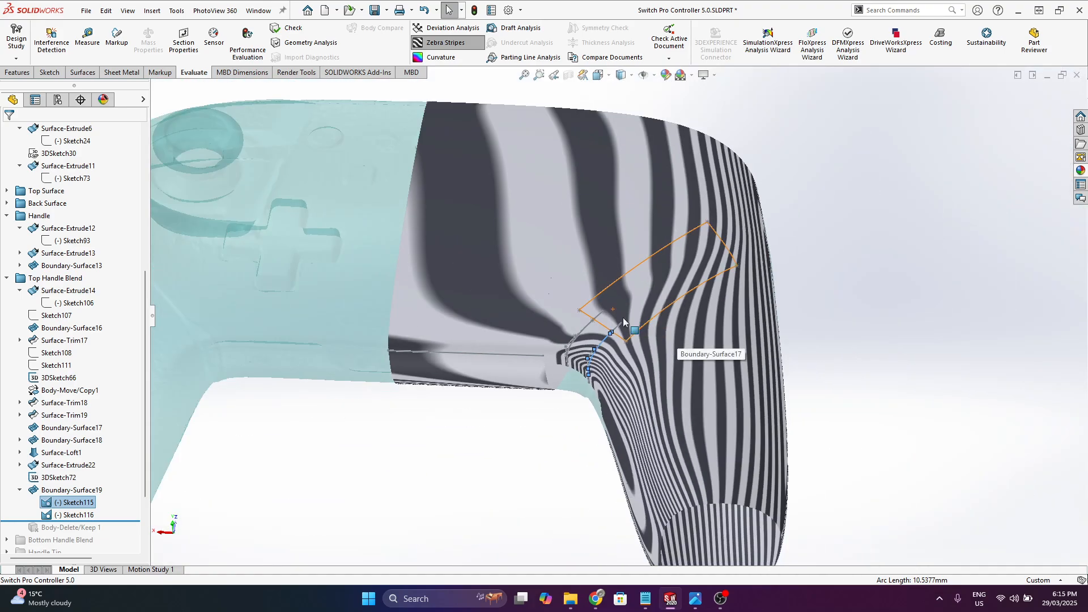
pyautogui.scroll(-3, 629, 322)
pyautogui.moveTo(628, 266); pyautogui.dragTo(699, 253, button='middle')
pyautogui.click(447, 43)
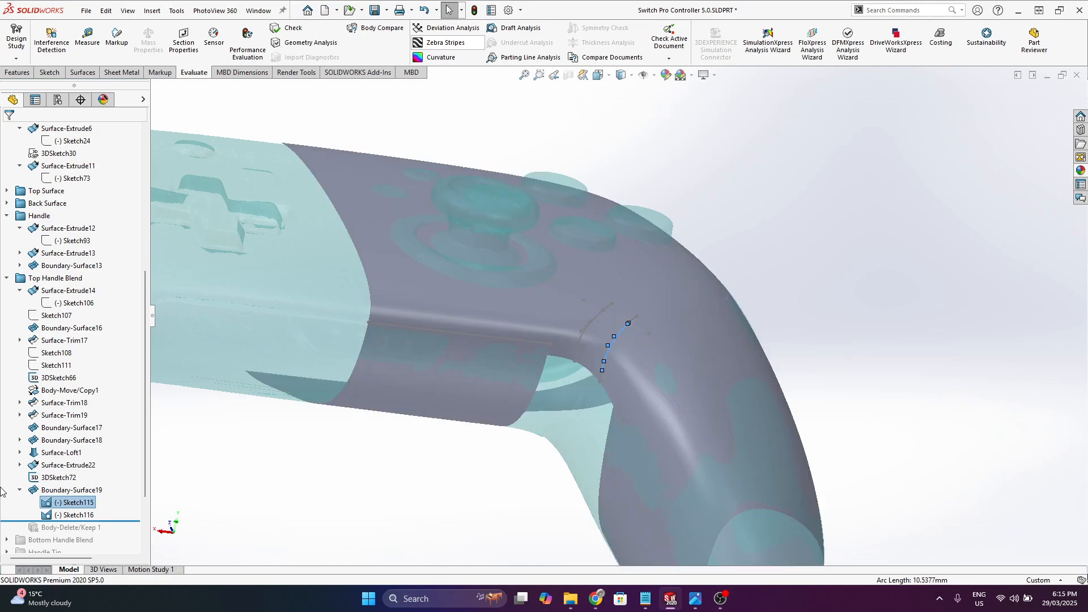
# - Roll the feature history forward past Body-Delete/Keep 1 and the Bottom Handle Blend folder
pyautogui.moveTo(131, 521); pyautogui.dragTo(125, 531)
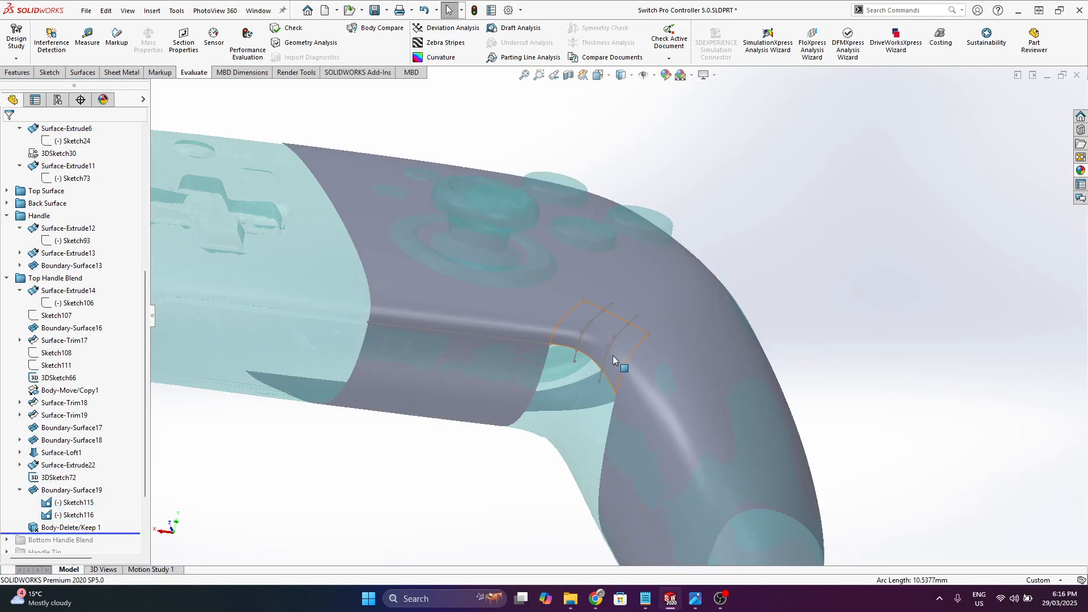
pyautogui.scroll(-3, 613, 360)
pyautogui.scroll(-3, 102, 488)
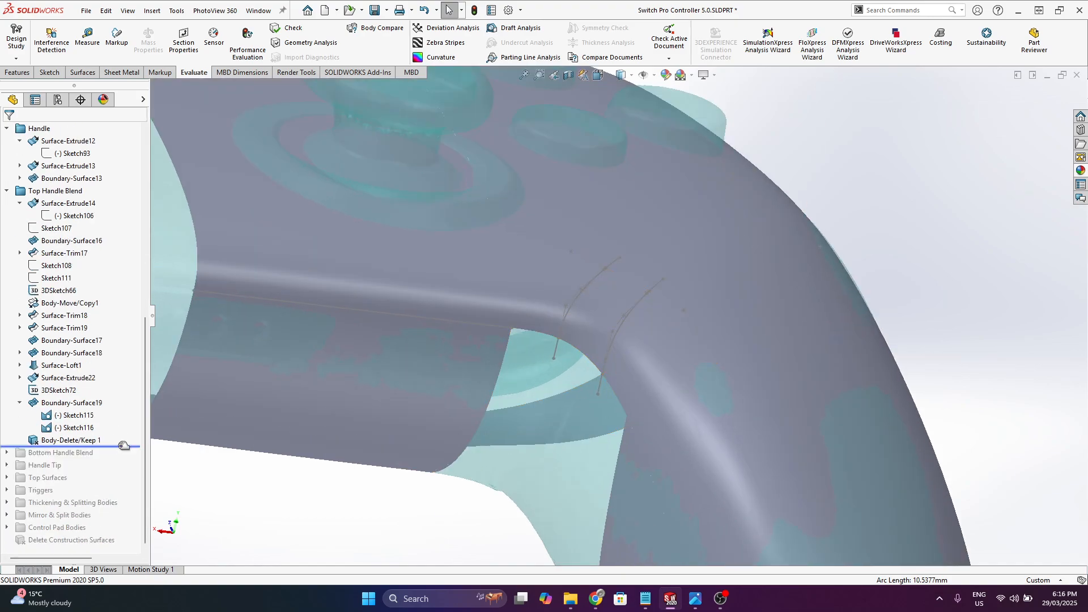
pyautogui.moveTo(123, 452); pyautogui.dragTo(120, 462)
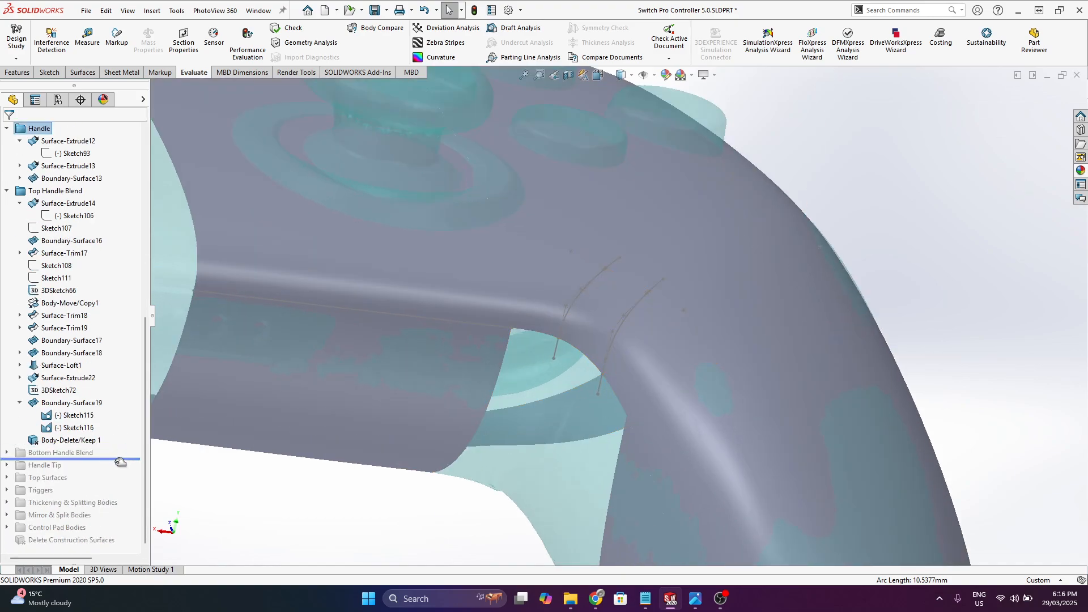
# - Collapse the Top Handle Blend folder, turn the model to the back of the handle, and expand the Bottom Handle Blend folder
pyautogui.click(7, 191)
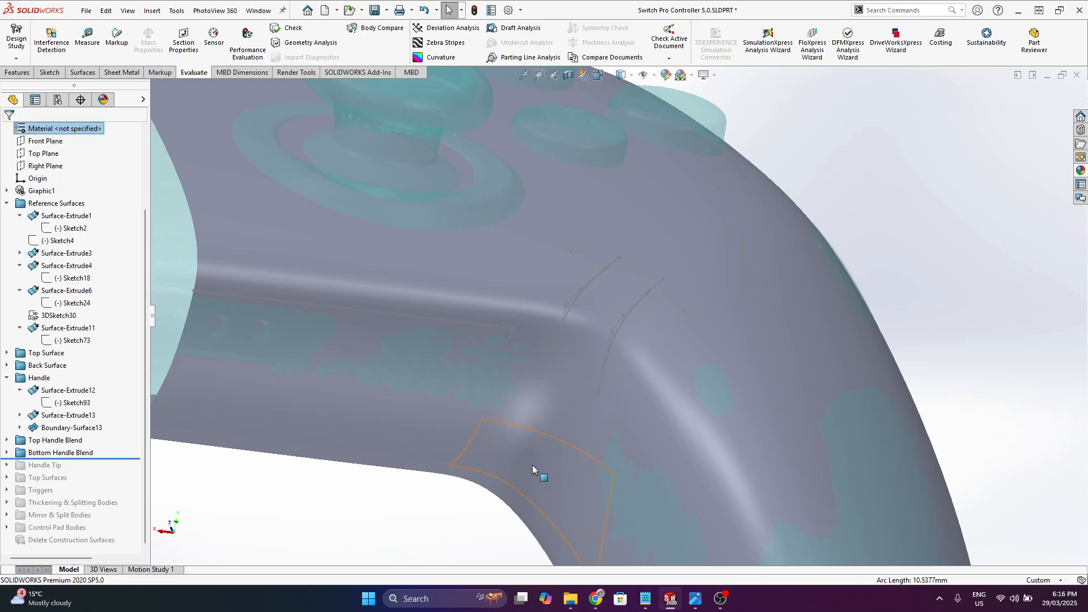
pyautogui.scroll(3, 551, 312)
pyautogui.moveTo(550, 312); pyautogui.dragTo(840, 249, button='middle')
pyautogui.scroll(3, 601, 312)
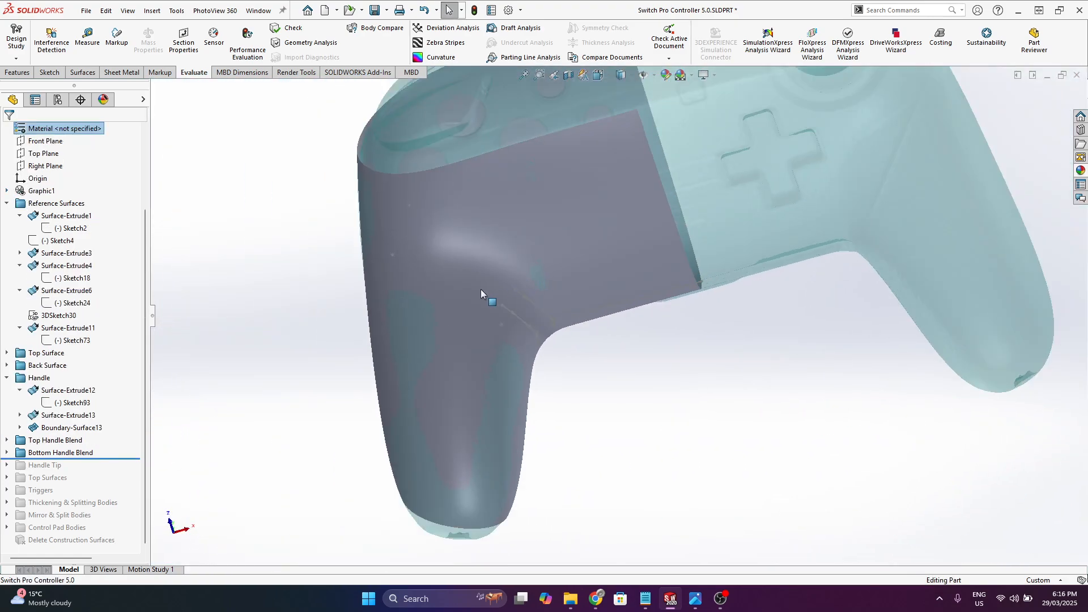
pyautogui.moveTo(481, 292); pyautogui.dragTo(510, 172, button='middle')
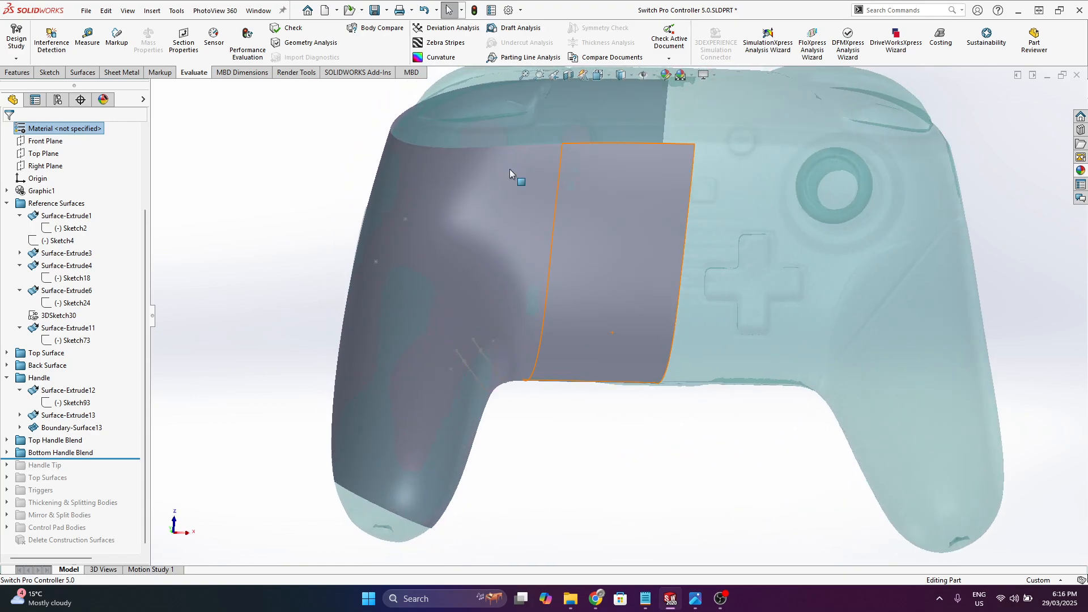
pyautogui.click(7, 452)
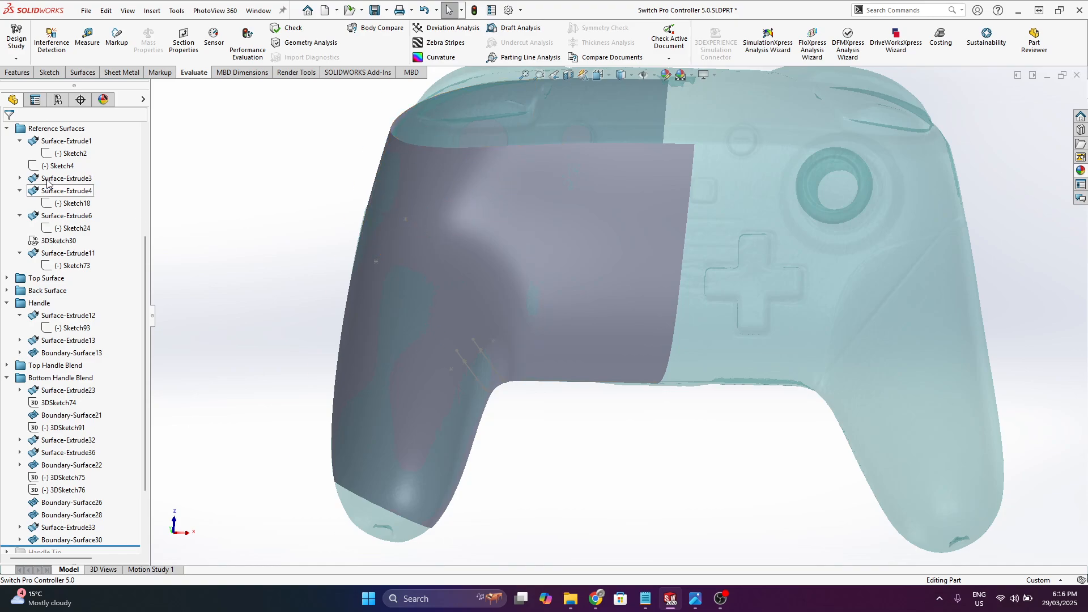
# - Display vertical zebra stripes on the model and inspect their flow across the bottom handle blend from several angles
pyautogui.click(439, 43)
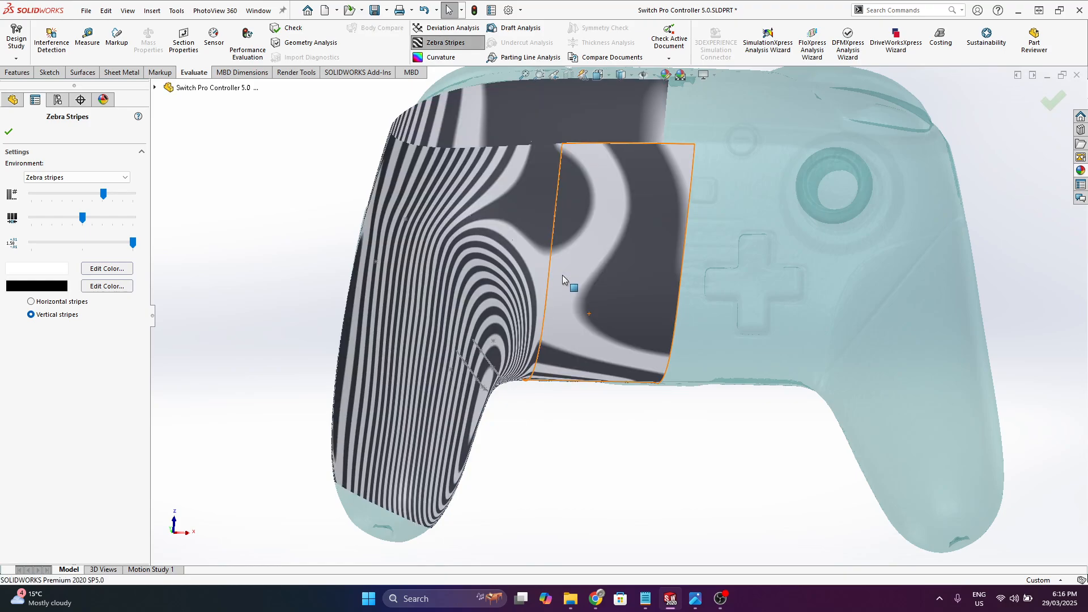
pyautogui.scroll(-3, 509, 304)
pyautogui.rightClick(498, 317)
pyautogui.moveTo(485, 332); pyautogui.dragTo(531, 356, button='middle')
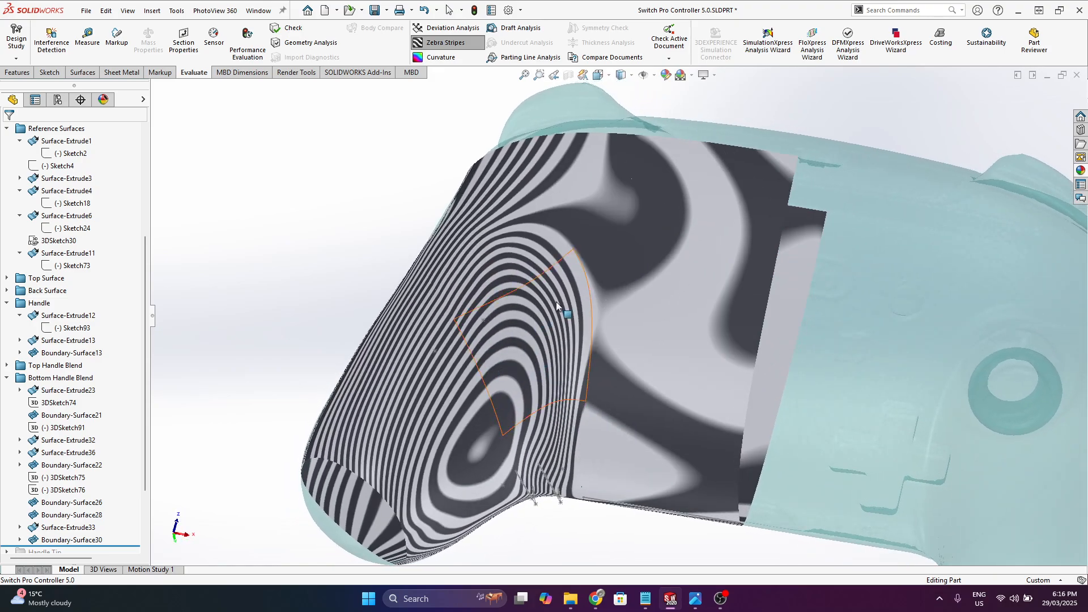
pyautogui.scroll(2, 558, 309)
pyautogui.moveTo(595, 476); pyautogui.dragTo(590, 369, button='middle')
pyautogui.scroll(-3, 592, 366)
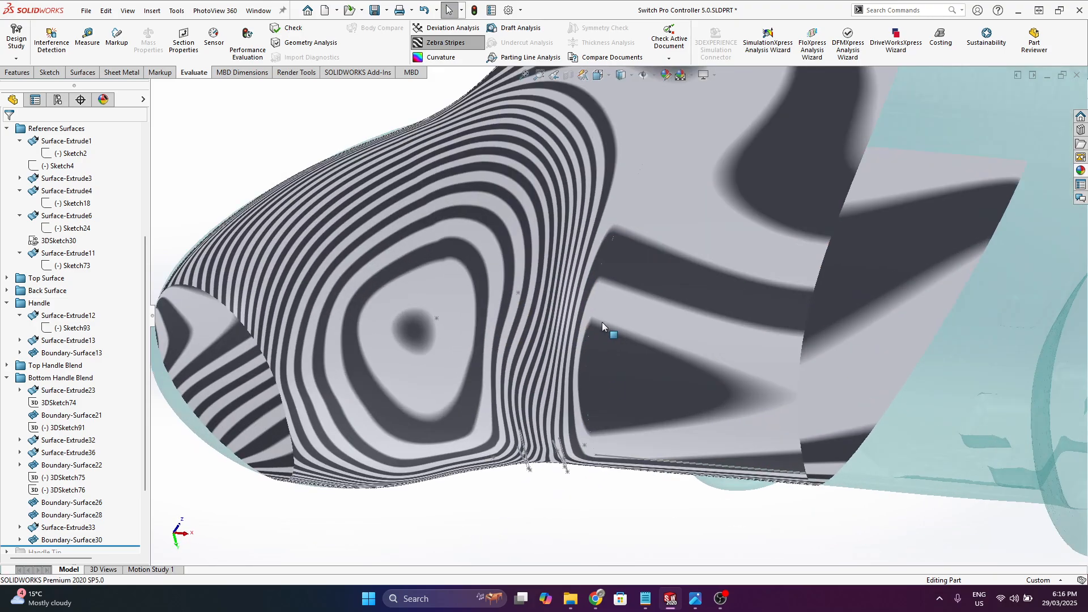
pyautogui.moveTo(602, 322); pyautogui.dragTo(569, 440, button='middle')
pyautogui.moveTo(550, 368); pyautogui.dragTo(558, 442, button='middle')
pyautogui.scroll(-4, 513, 162)
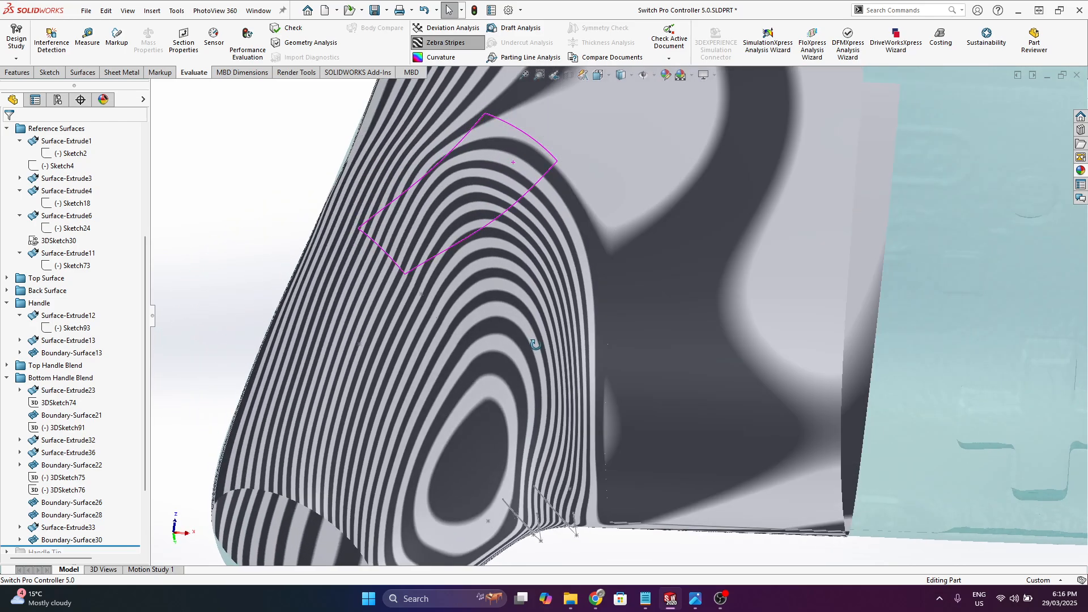
# - Switch the zebra stripes to horizontal and check them where the bottom blend meets the body at the handle corner
pyautogui.click(447, 43)
pyautogui.click(448, 45)
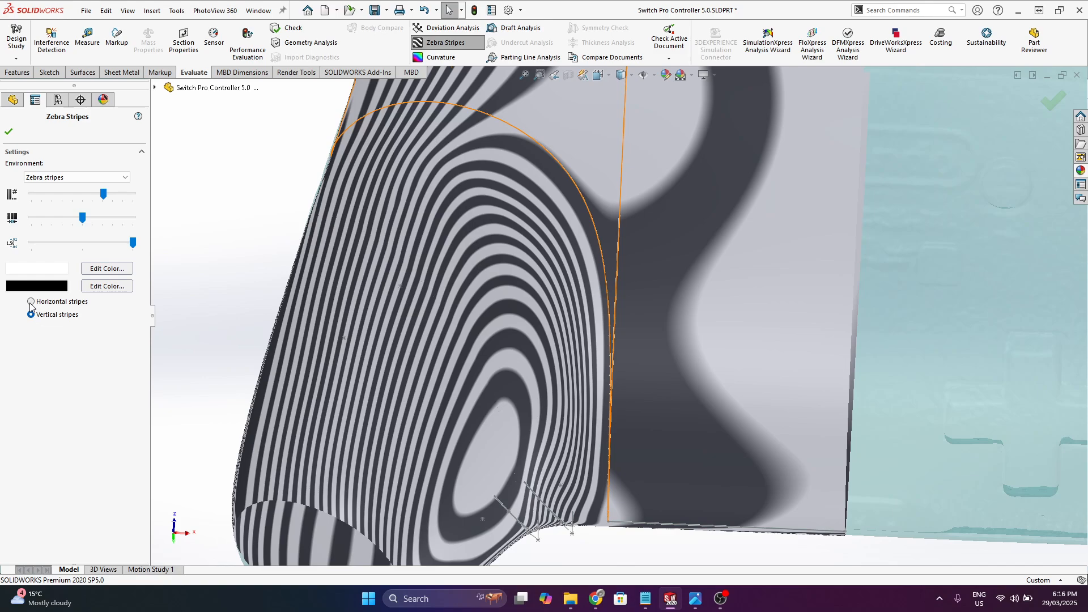
pyautogui.click(30, 302)
pyautogui.scroll(2, 633, 453)
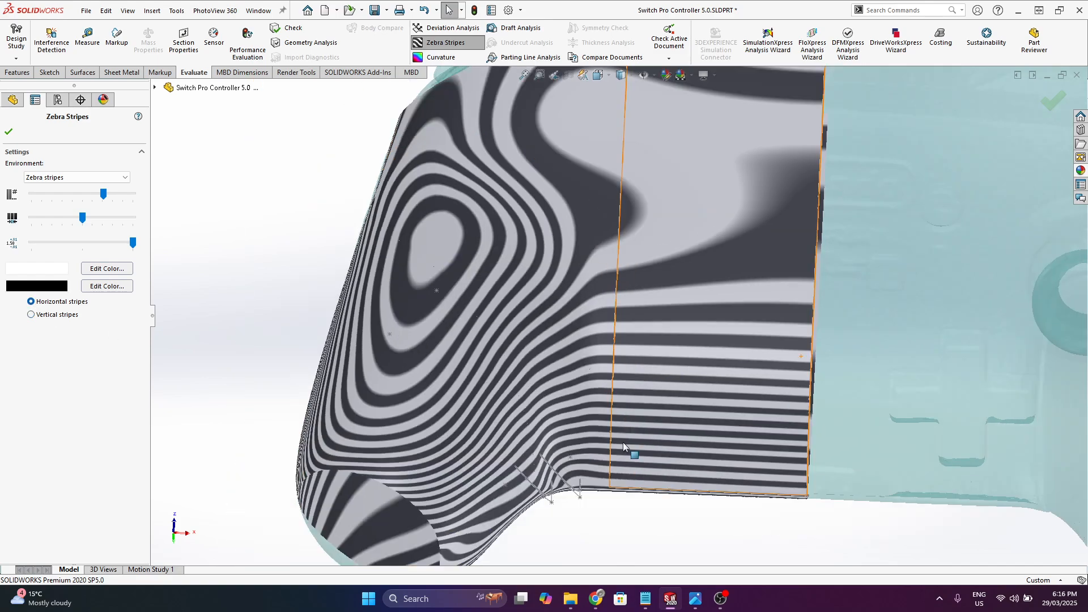
pyautogui.rightClick(612, 457)
pyautogui.moveTo(609, 455); pyautogui.dragTo(561, 409, button='middle')
pyautogui.scroll(-6, 577, 479)
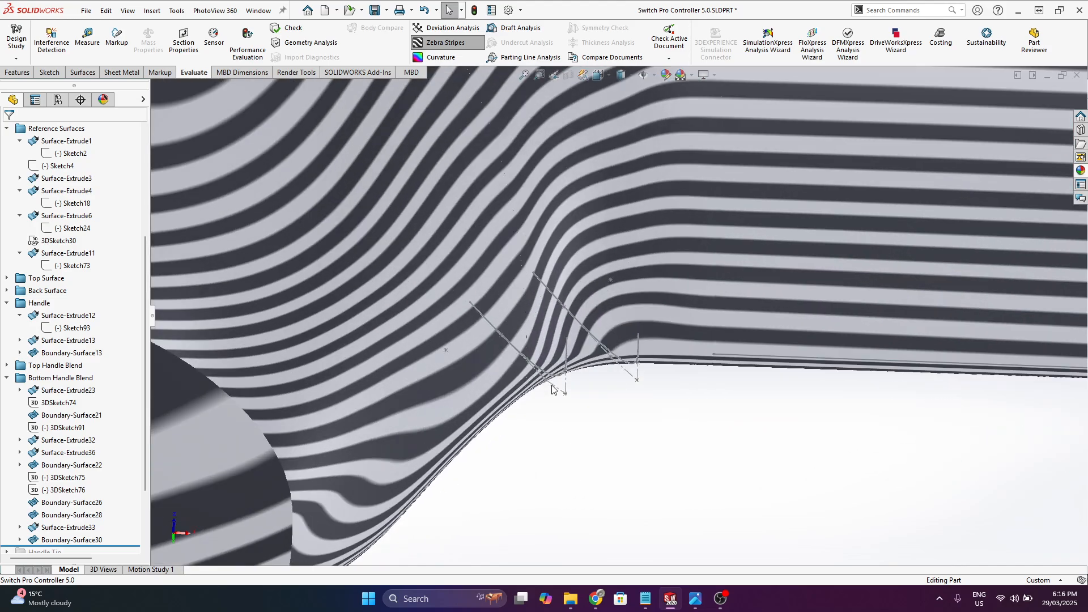
# - Inspect the horizontal stripes closely around the inner handle corner and the whole blend, and set the zebra stripes back to vertical
pyautogui.scroll(-2, 553, 330)
pyautogui.moveTo(552, 328); pyautogui.dragTo(520, 286, button='middle')
pyautogui.moveTo(567, 380); pyautogui.dragTo(661, 340, button='middle')
pyautogui.scroll(4, 566, 250)
pyautogui.scroll(2, 668, 232)
pyautogui.scroll(-4, 660, 212)
pyautogui.moveTo(560, 179); pyautogui.dragTo(674, 249, button='middle')
pyautogui.moveTo(451, 228); pyautogui.dragTo(336, 191, button='middle')
pyautogui.moveTo(610, 407); pyautogui.dragTo(601, 391, button='middle')
pyautogui.click(445, 40)
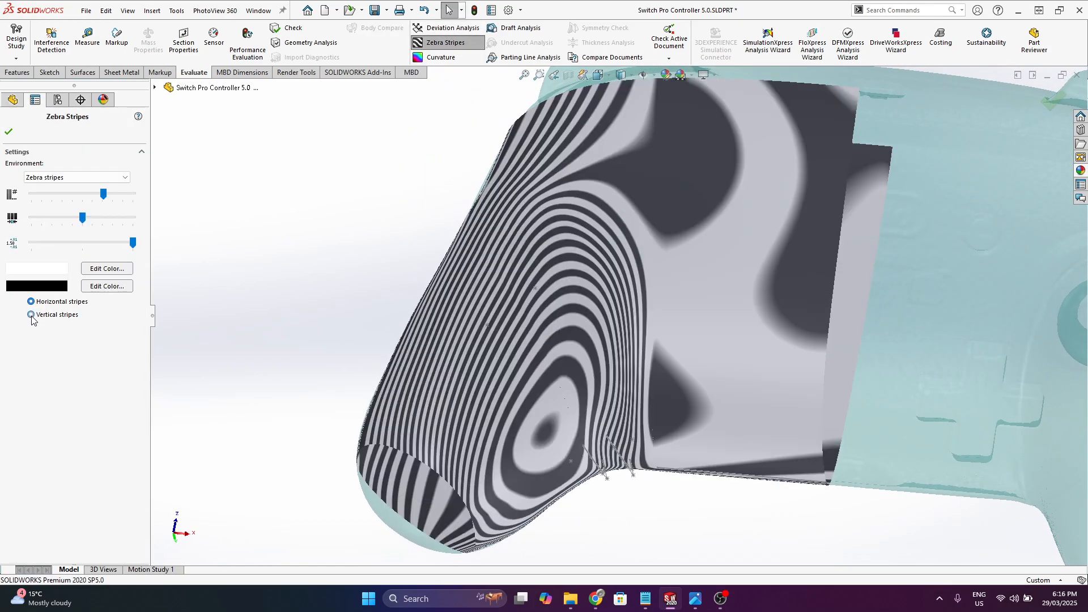
pyautogui.click(9, 131)
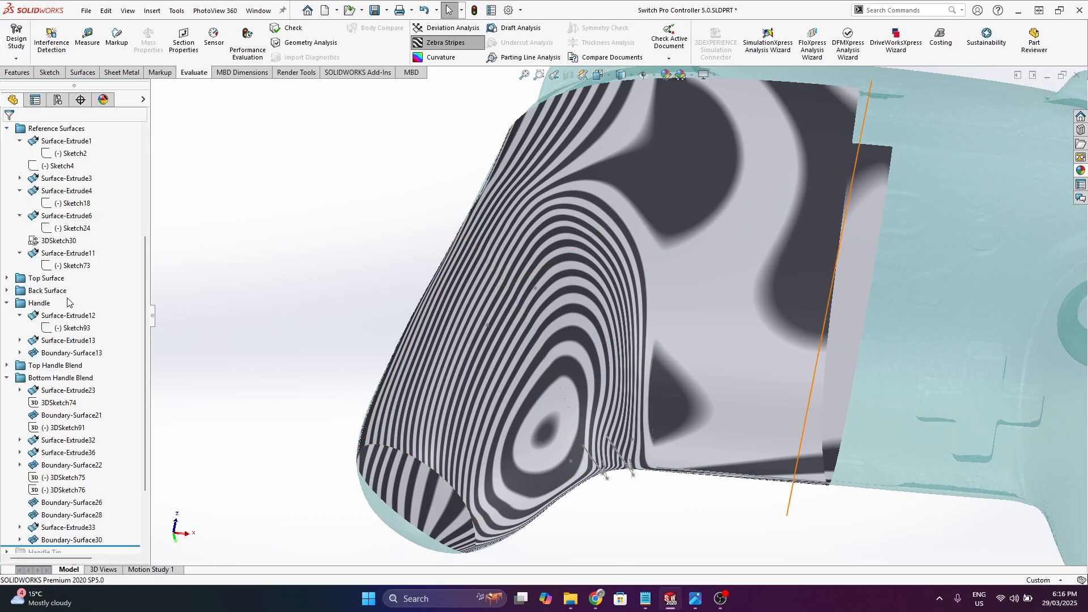
# - Roll the feature history back to just after Surface-Extrude12, turn off the zebra stripes, and highlight that surface
pyautogui.moveTo(130, 547); pyautogui.dragTo(120, 325)
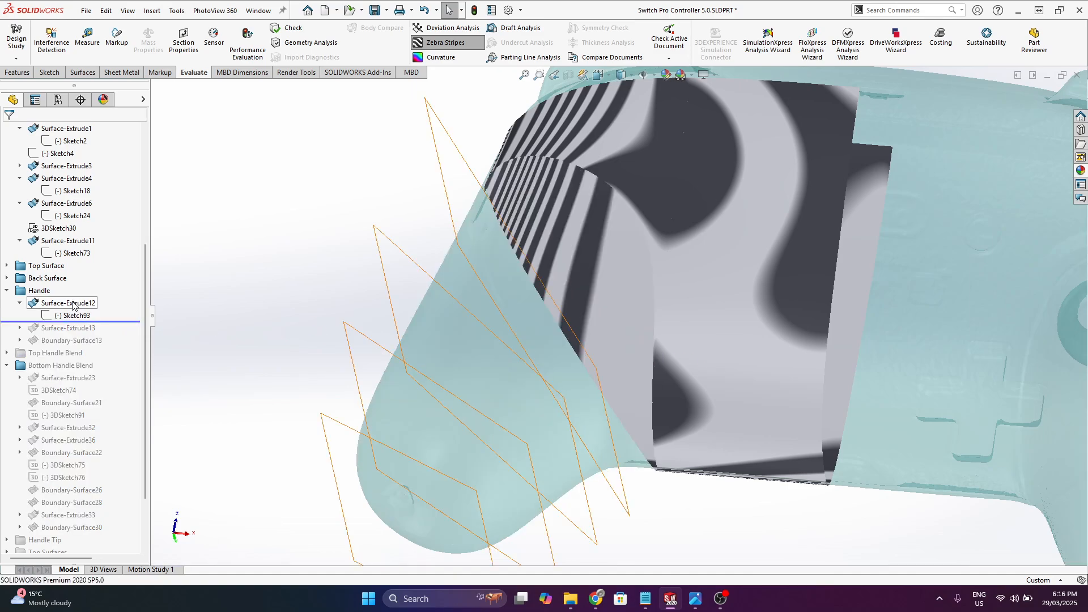
pyautogui.click(445, 44)
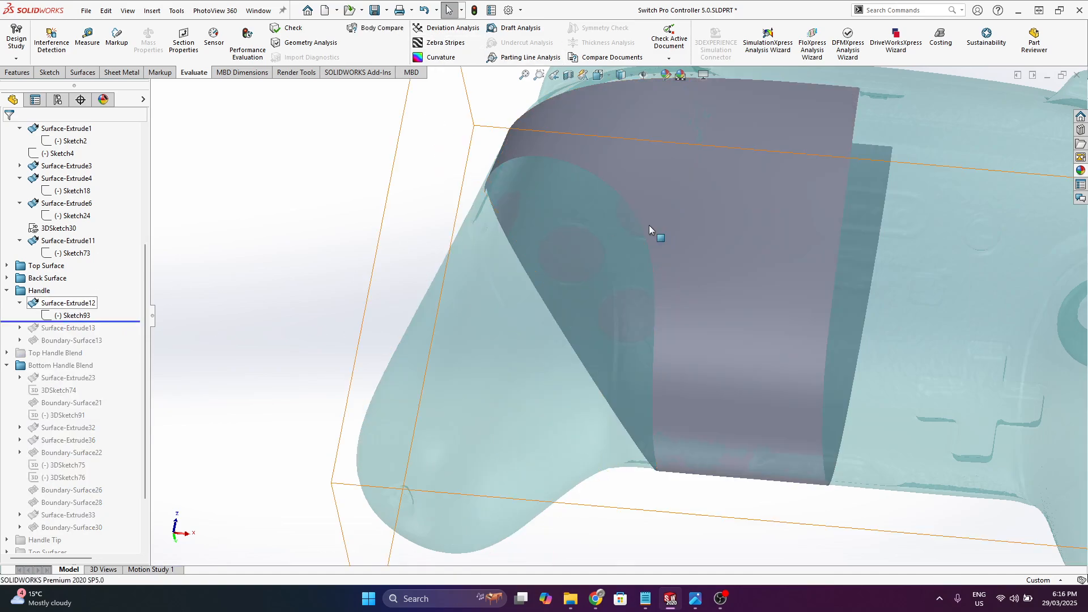
pyautogui.click(72, 303)
pyautogui.press('f')
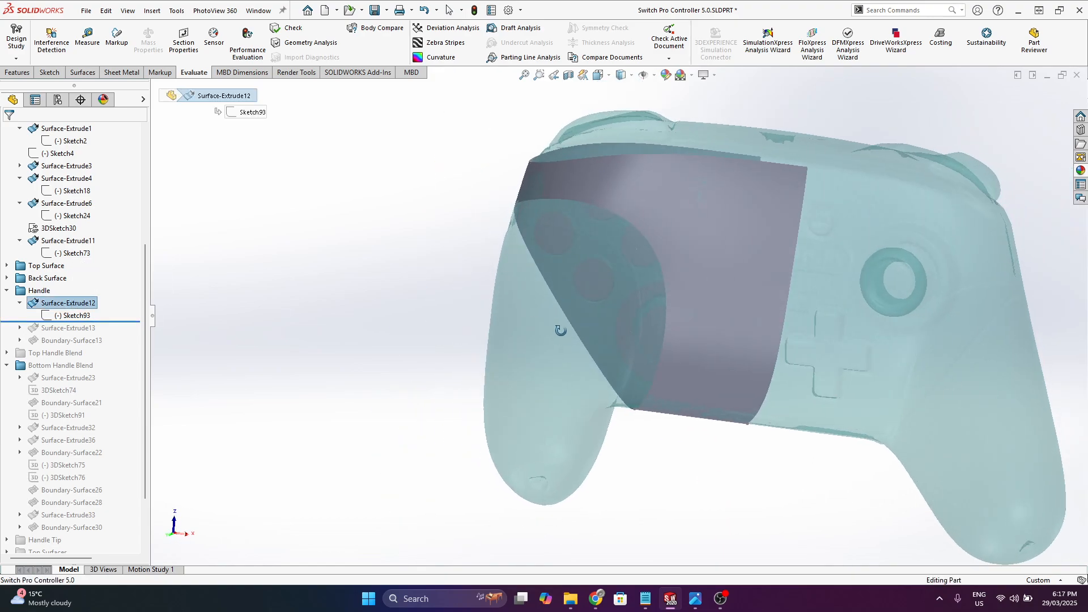
# - Roll the history forward past Boundary-Surface13 to just after Surface-Extrude23 in the Bottom Handle Blend folder, and view the open gap
pyautogui.moveTo(123, 321); pyautogui.dragTo(125, 352)
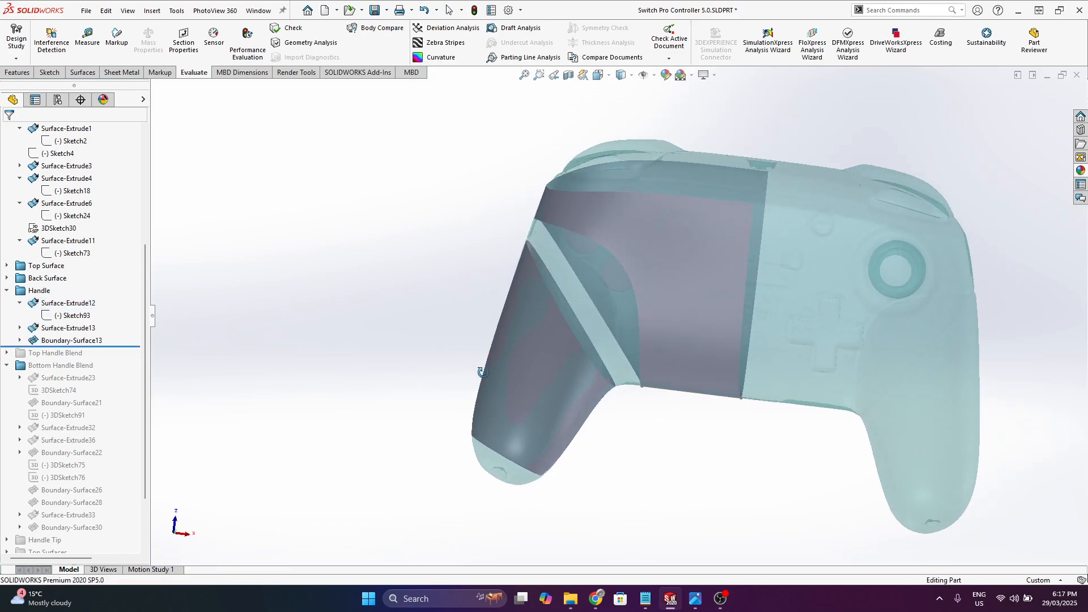
pyautogui.moveTo(130, 347); pyautogui.dragTo(123, 406)
pyautogui.click(75, 379)
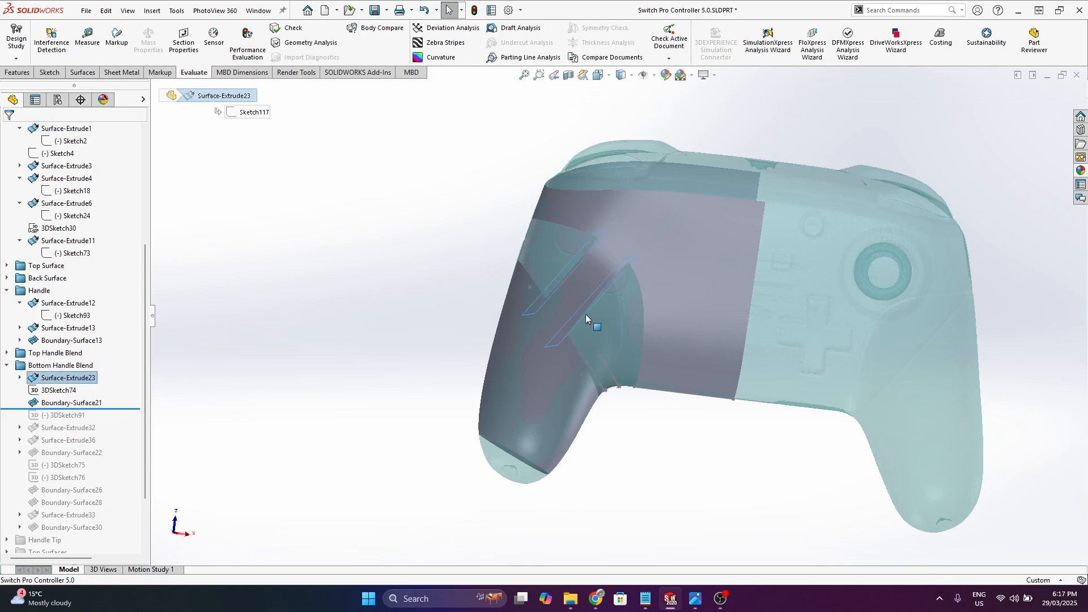
pyautogui.scroll(-2, 567, 307)
pyautogui.moveTo(128, 406); pyautogui.dragTo(123, 388)
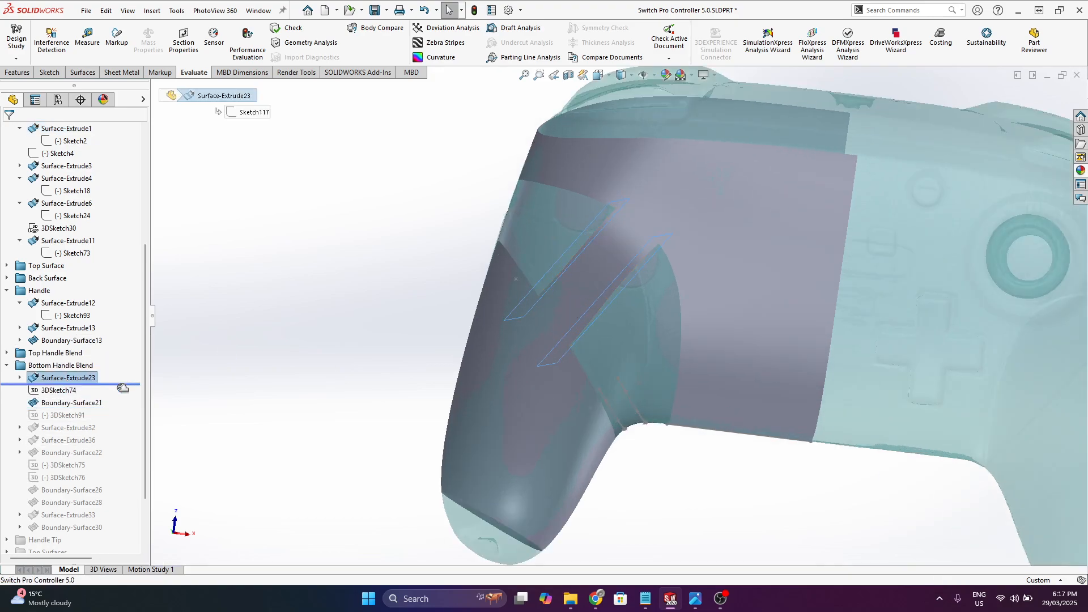
pyautogui.moveTo(587, 266)
pyautogui.mouseDown(button='middle')
pyautogui.moveTo(589, 238)
pyautogui.moveTo(523, 292)
pyautogui.mouseUp(button='middle')
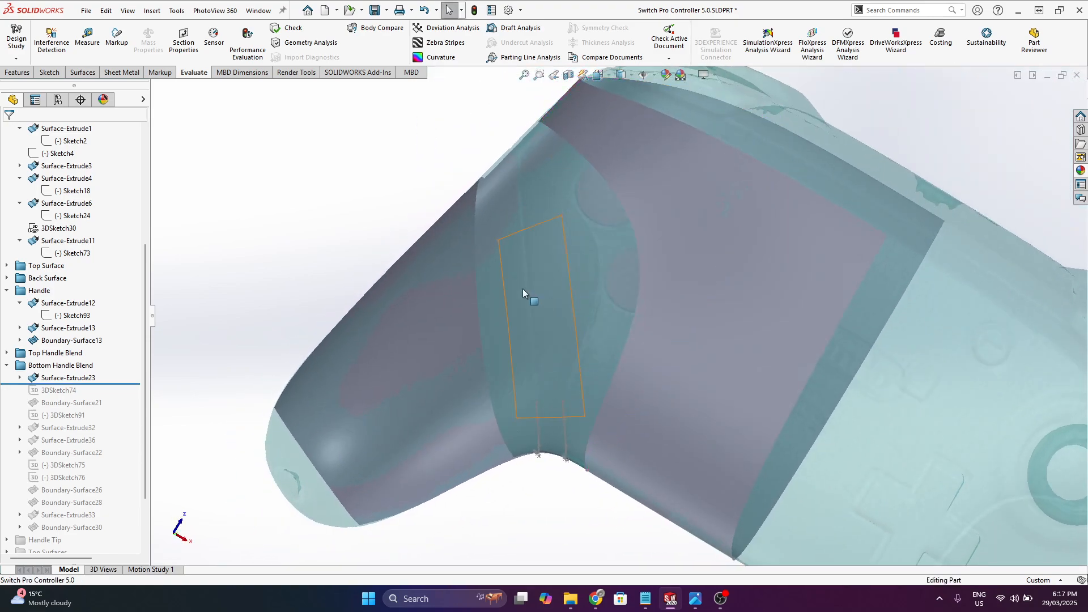
# - Hide the Graphic1 reference mesh and orient the view on the gap between the handle and the body
pyautogui.scroll(5, 3, 215)
pyautogui.rightClick(42, 290)
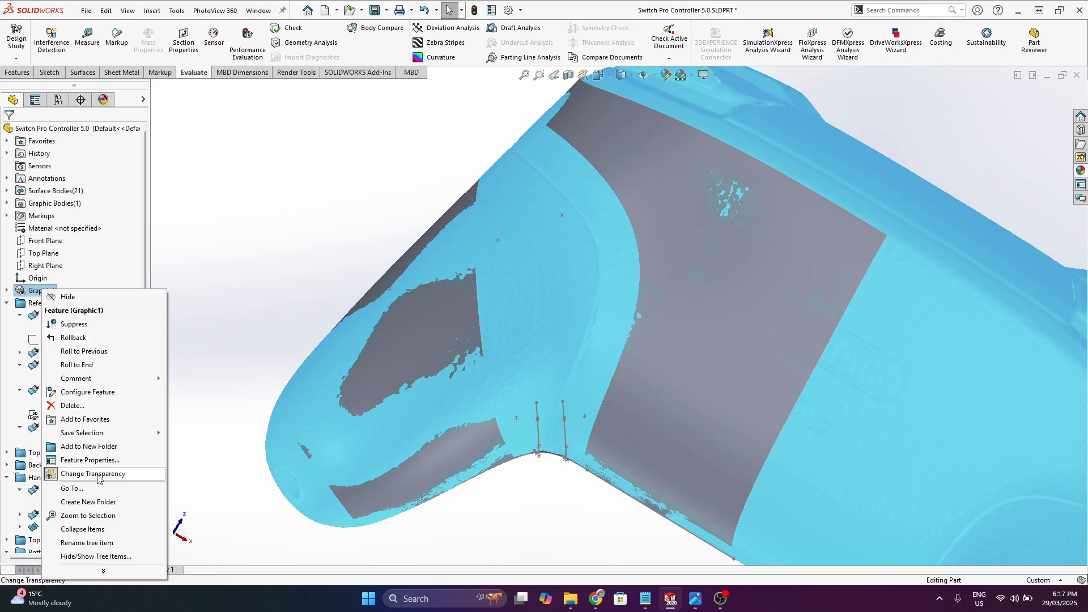
pyautogui.click(67, 297)
pyautogui.moveTo(498, 261); pyautogui.dragTo(347, 195, button='middle')
pyautogui.scroll(-7, 70, 440)
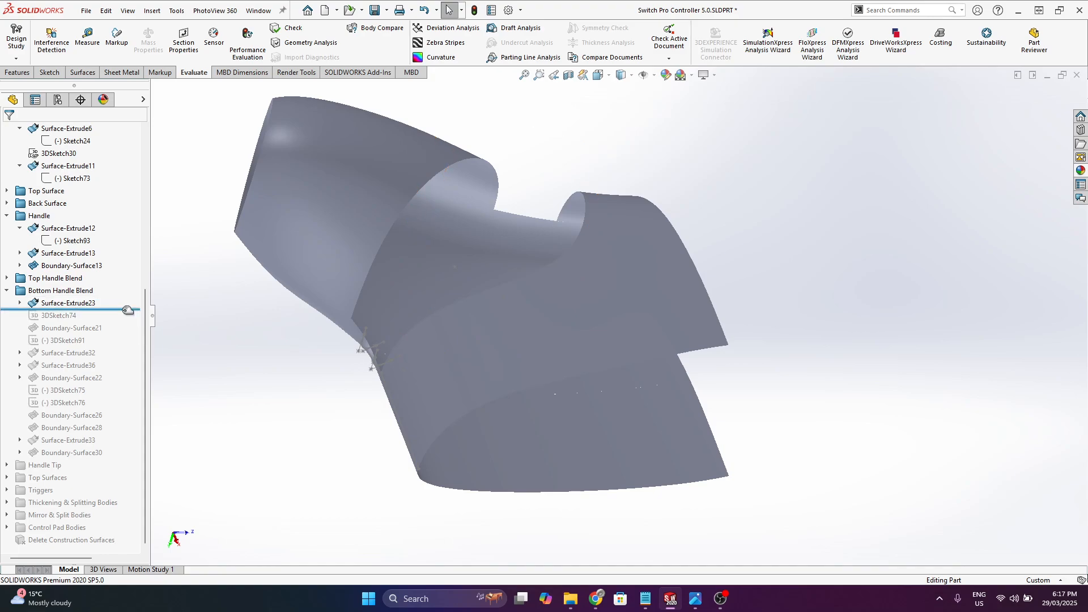
# - Show the hidden Surface-Extrude23 sheets crossing the gap and highlight them for inspection
pyautogui.click(74, 302)
pyautogui.moveTo(450, 202)
pyautogui.mouseDown(button='middle')
pyautogui.moveTo(308, 261)
pyautogui.moveTo(216, 275)
pyautogui.mouseUp(button='middle')
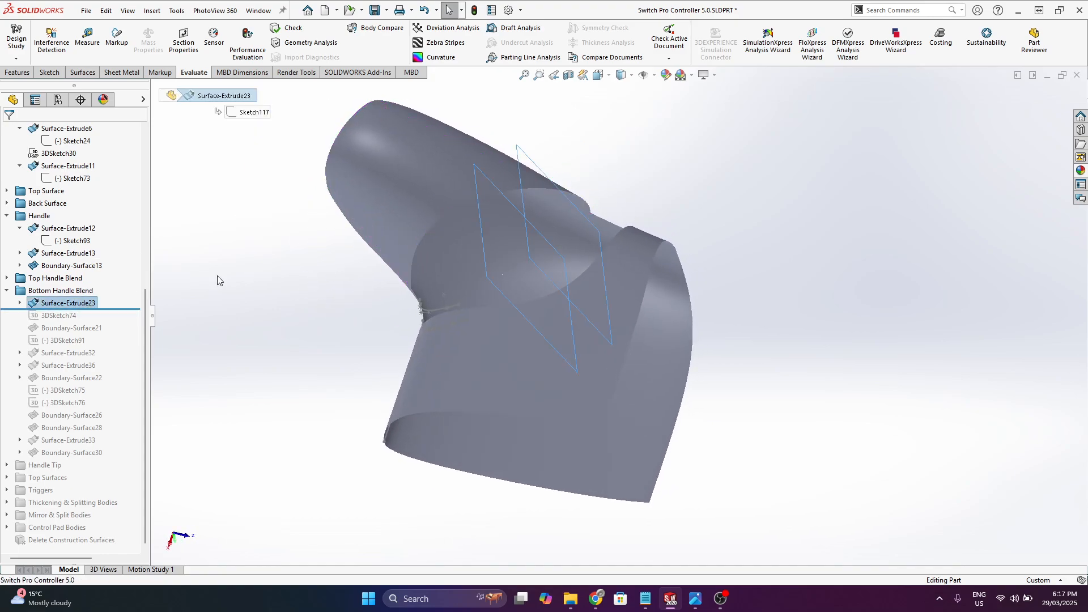
pyautogui.scroll(-3, 521, 224)
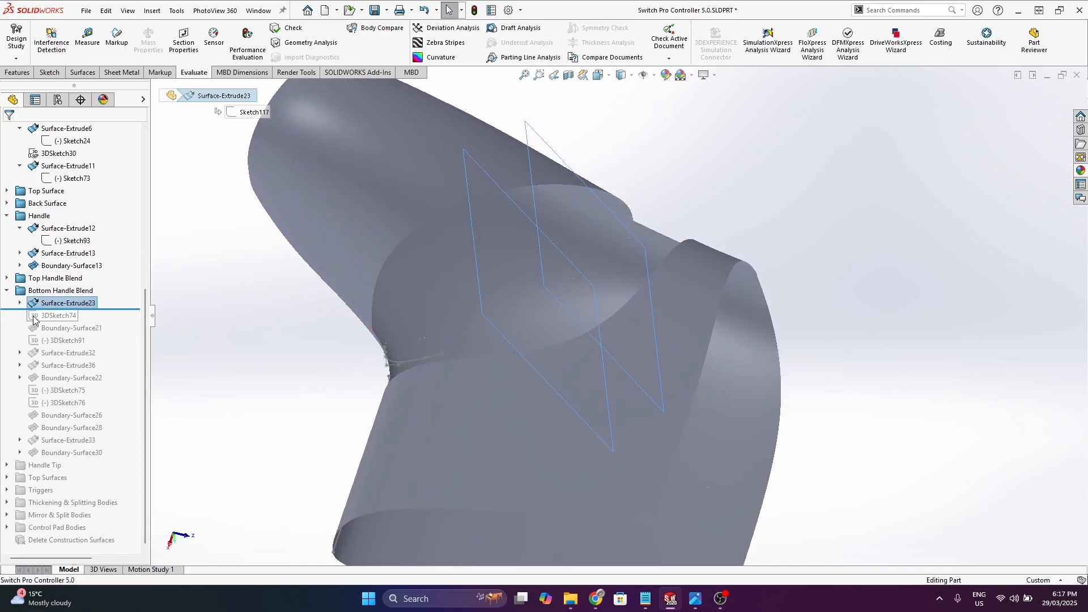
pyautogui.rightClick(82, 305)
pyautogui.click(90, 286)
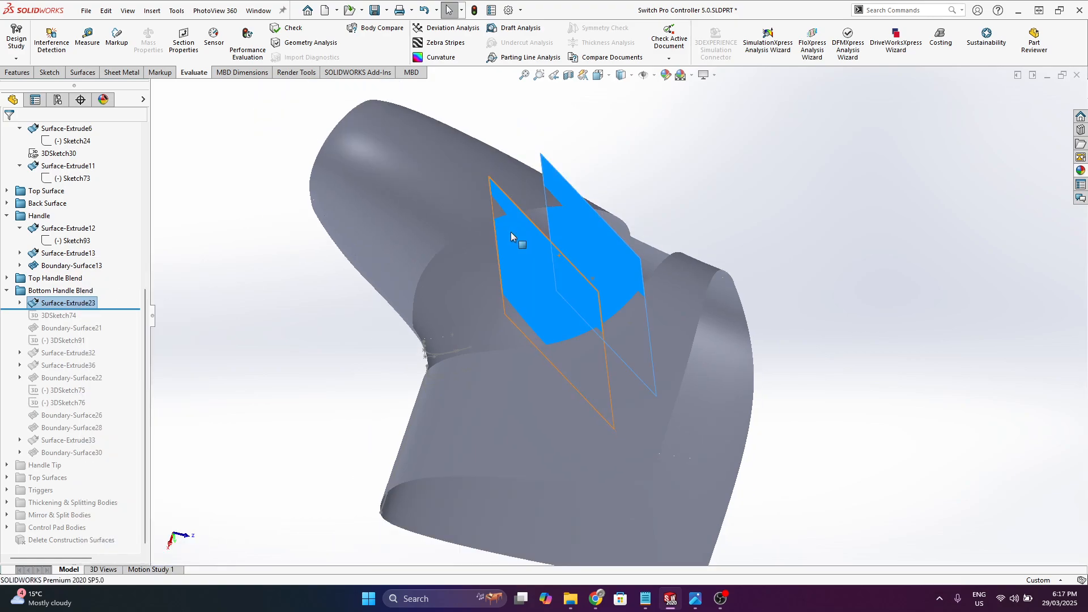
pyautogui.moveTo(511, 232); pyautogui.dragTo(544, 238, button='middle')
pyautogui.click(647, 244)
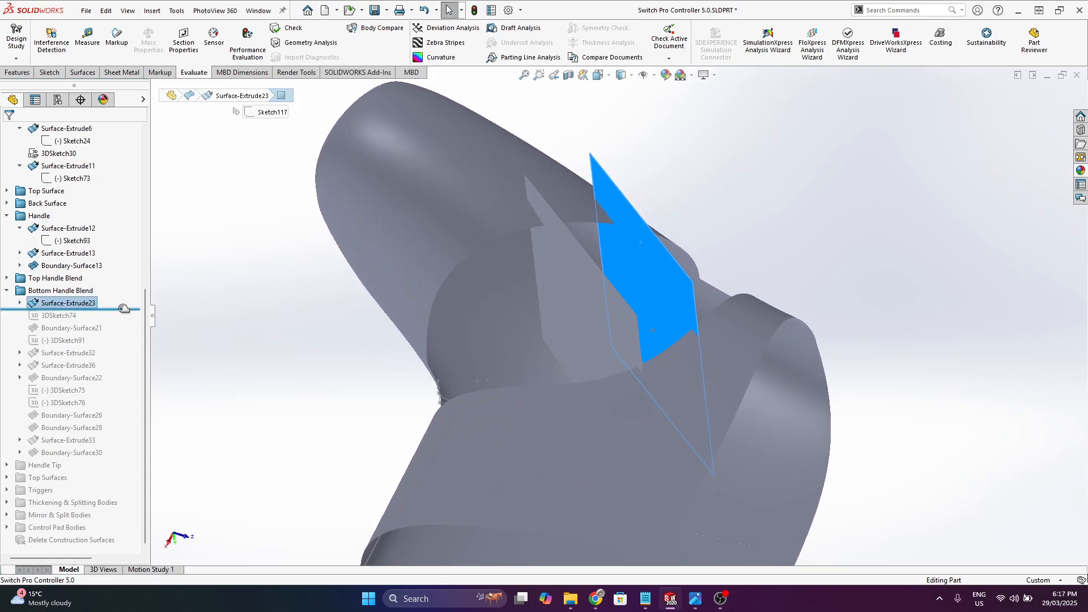
# - Roll the history forward past 3DSketch74 and highlight its short curves at the ends of the extruded sheets
pyautogui.moveTo(123, 309); pyautogui.dragTo(123, 320)
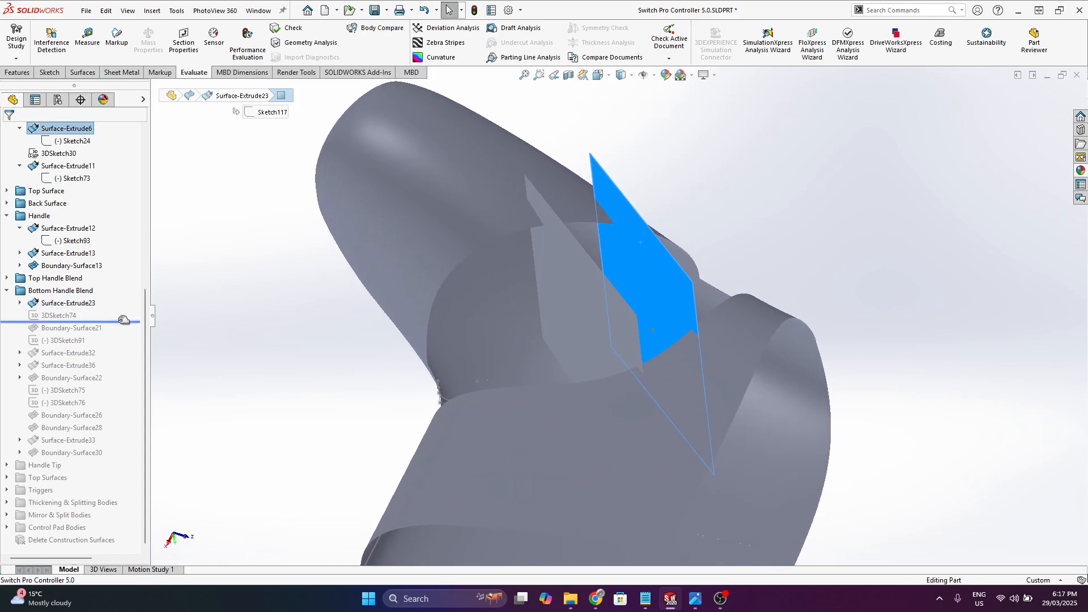
pyautogui.click(64, 319)
pyautogui.scroll(-2, 575, 244)
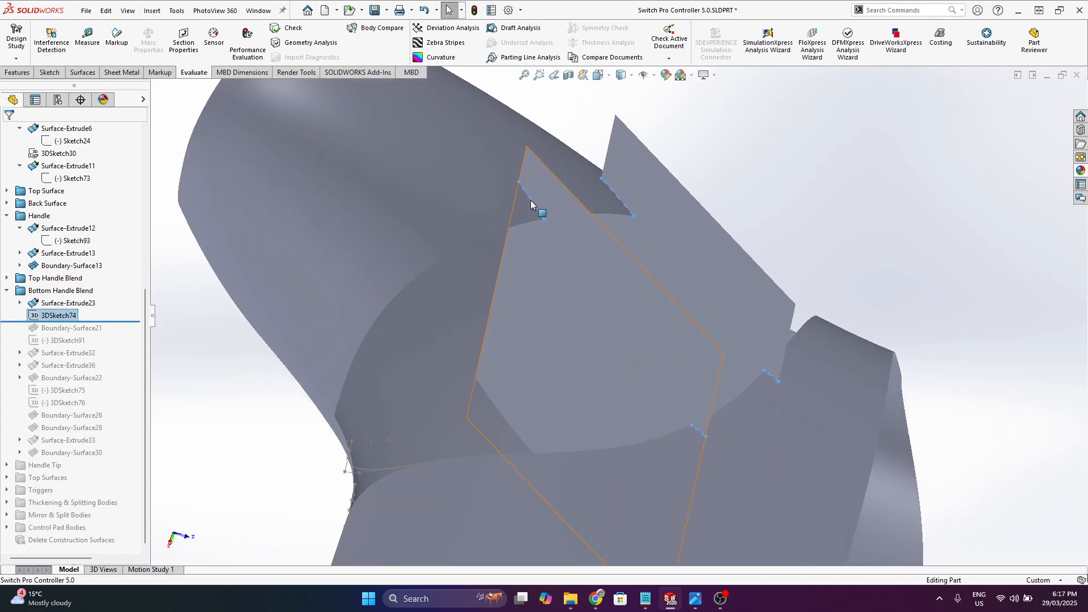
pyautogui.moveTo(535, 206)
pyautogui.mouseDown(button='middle')
pyautogui.moveTo(571, 190)
pyautogui.moveTo(533, 207)
pyautogui.mouseUp(button='middle')
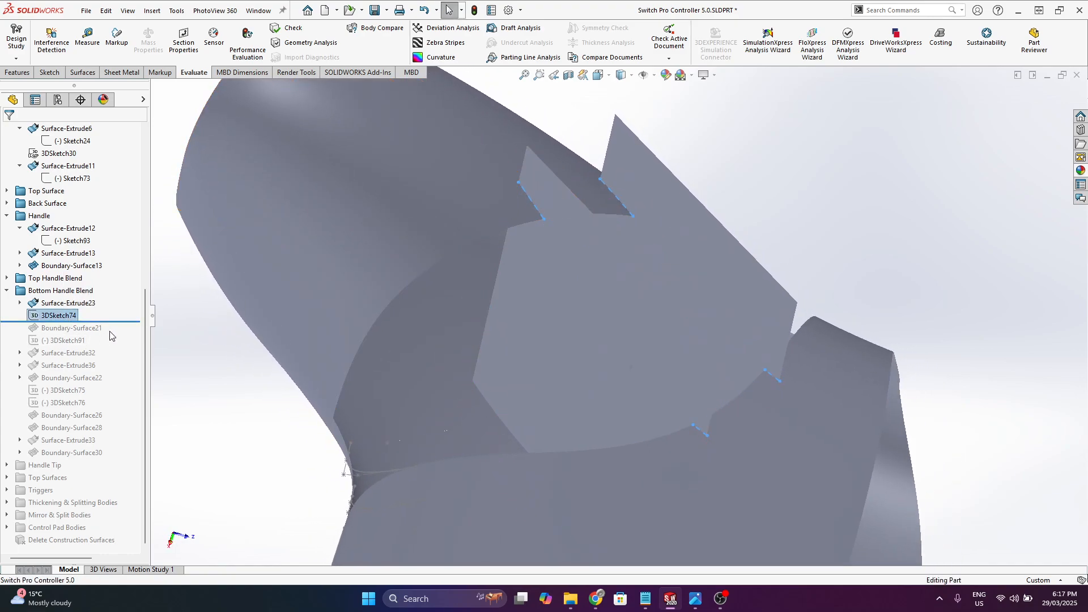
# - Roll the history forward past Boundary-Surface21 and select its patch between the two extruded sheets
pyautogui.moveTo(136, 322); pyautogui.dragTo(136, 334)
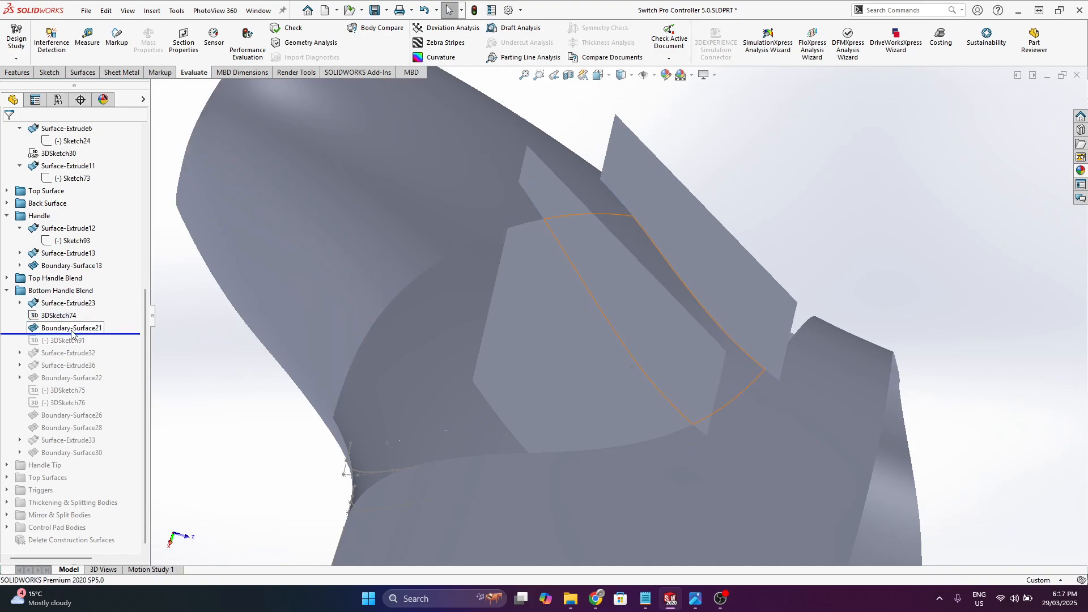
pyautogui.click(572, 281)
pyautogui.moveTo(572, 282); pyautogui.dragTo(555, 275, button='middle')
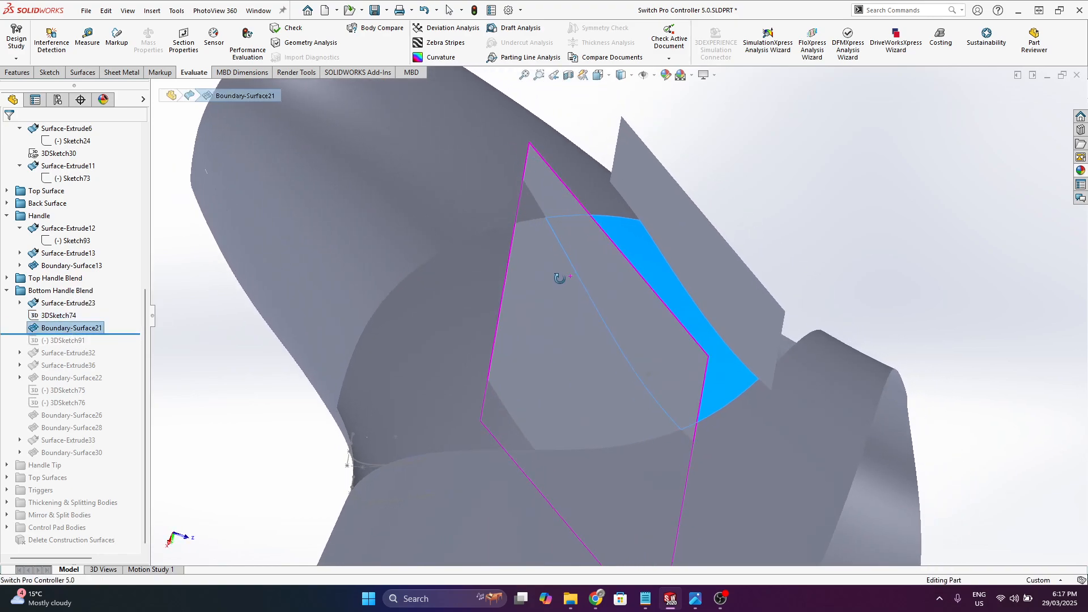
# - Open the definition of Boundary-Surface21 and examine its Direction 1 curves, Curvature To Face constraints and zebra-striped preview
pyautogui.rightClick(81, 332)
pyautogui.click(92, 296)
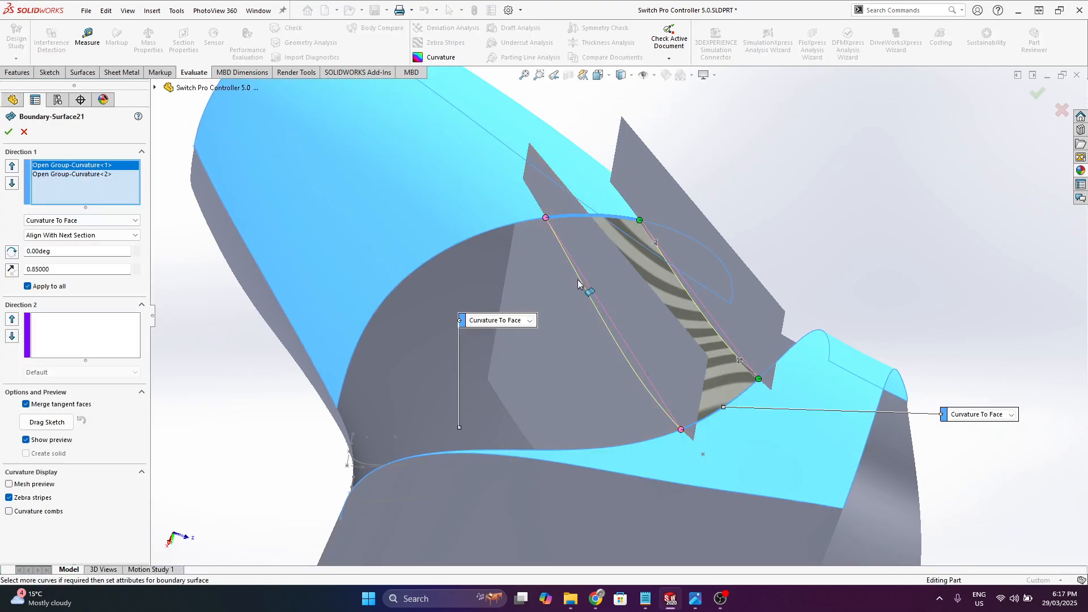
pyautogui.scroll(-2, 550, 227)
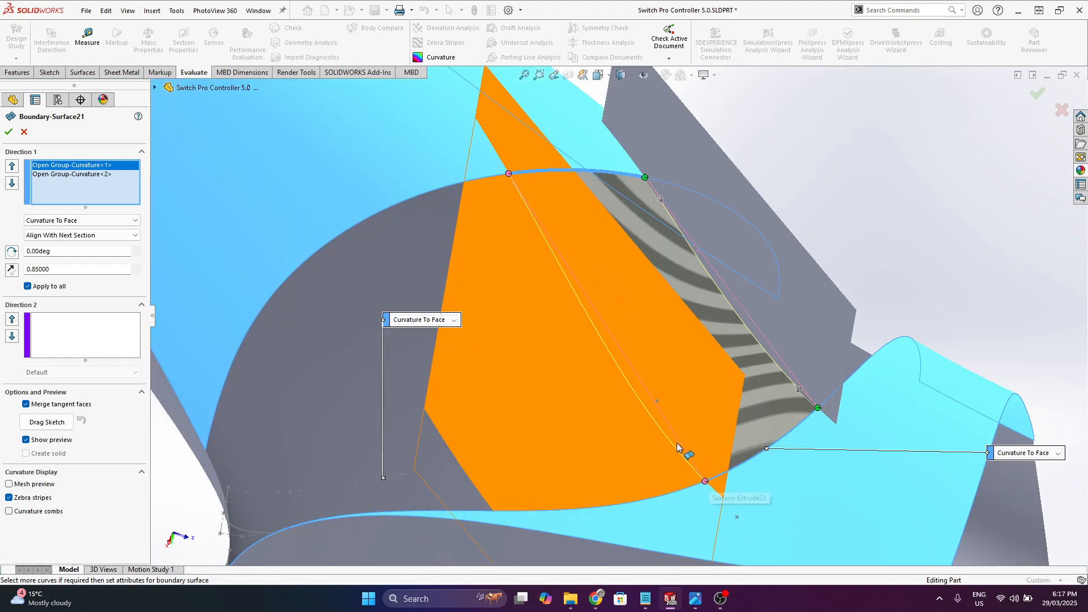
pyautogui.scroll(2, 595, 232)
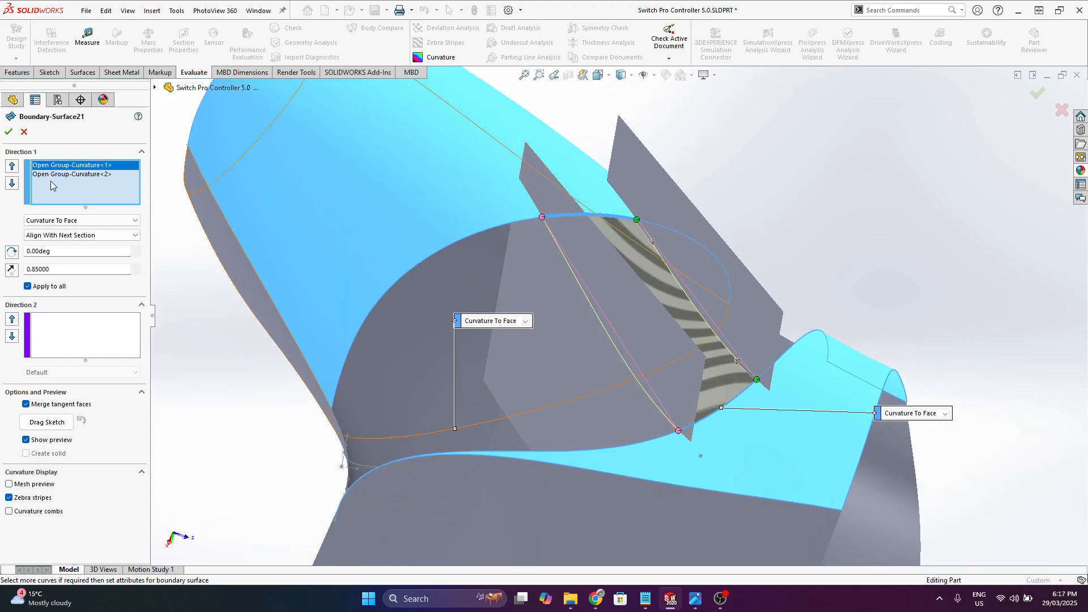
pyautogui.moveTo(610, 306); pyautogui.dragTo(572, 216, button='middle')
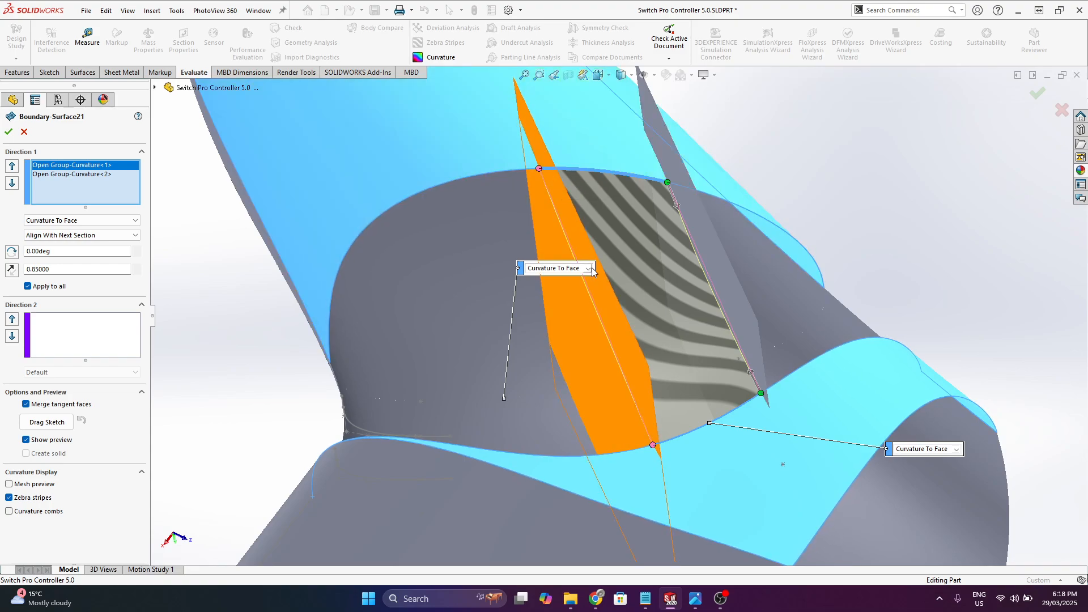
# - Examine the striped Boundary-Surface21 preview and its boundary edges between the extruded sheets from several angles, and leave its definition
pyautogui.moveTo(604, 274); pyautogui.dragTo(590, 404, button='middle')
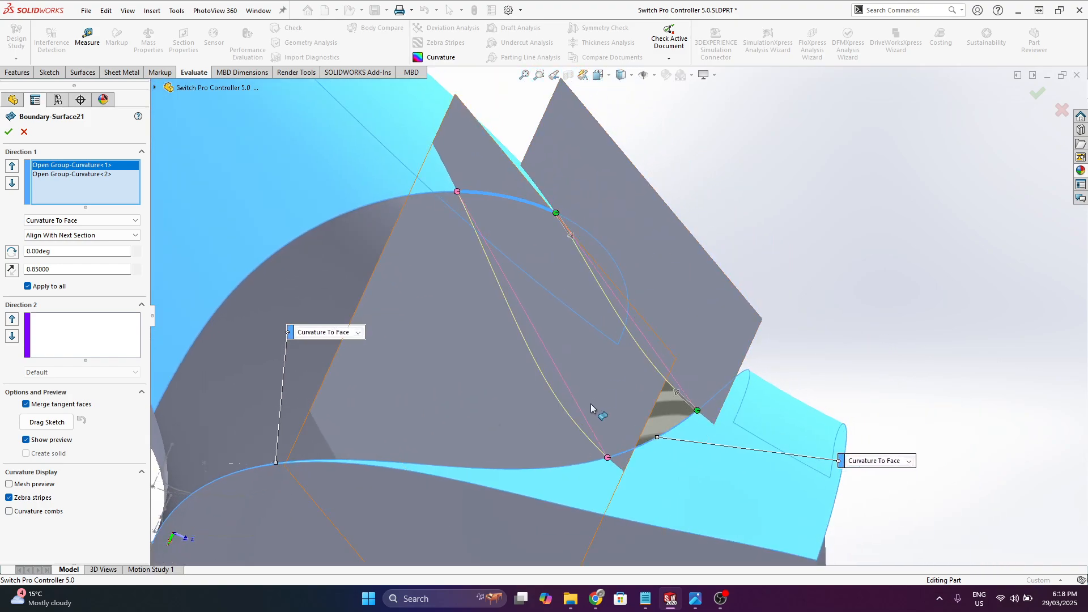
pyautogui.moveTo(557, 372); pyautogui.dragTo(454, 271, button='middle')
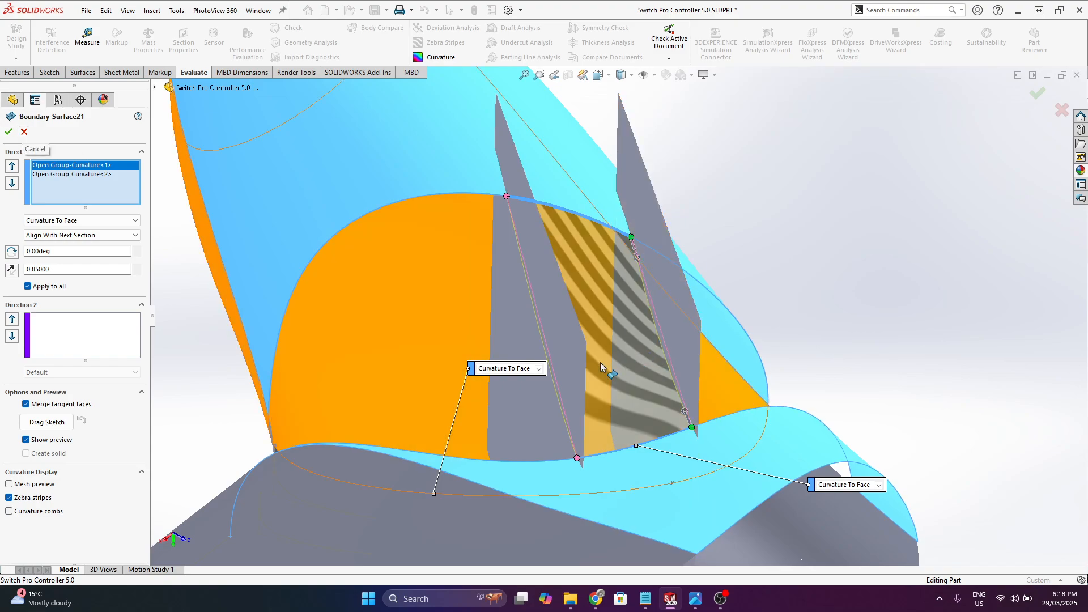
pyautogui.moveTo(600, 362); pyautogui.dragTo(639, 369, button='middle')
pyautogui.scroll(-2, 764, 444)
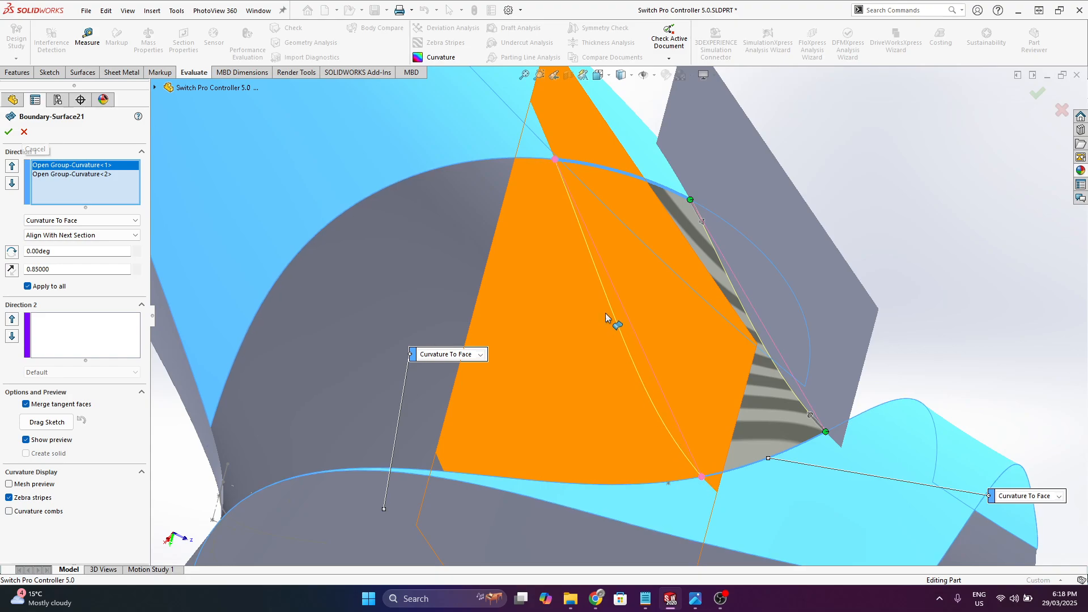
pyautogui.moveTo(581, 224); pyautogui.dragTo(664, 324, button='middle')
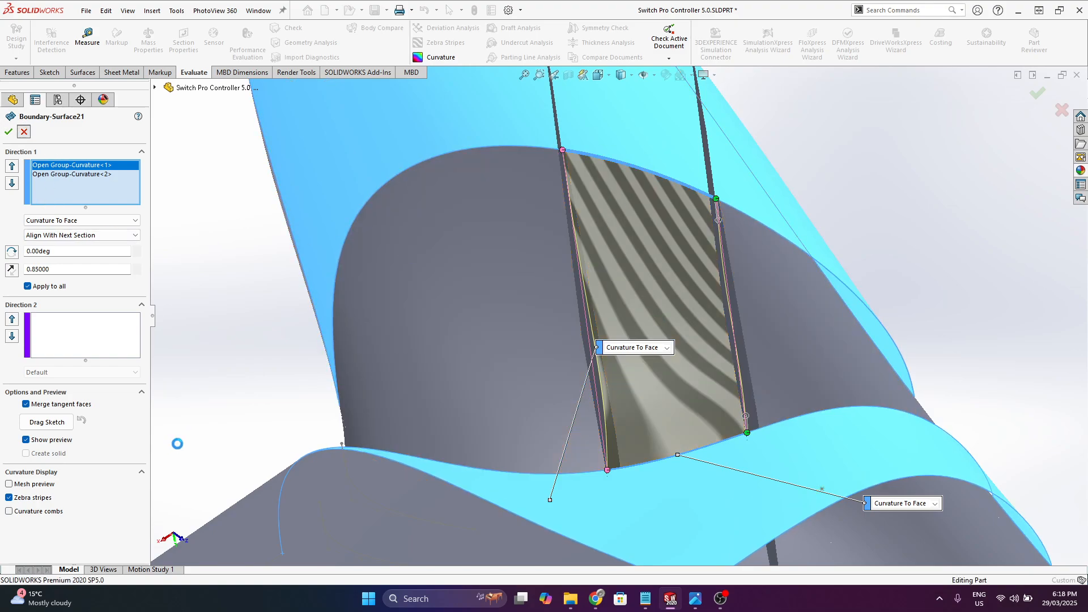
# - Hide the two extruded sheets and check the zebra stripes across Boundary-Surface21 and the neighbouring handle and body surfaces
pyautogui.moveTo(620, 249); pyautogui.dragTo(613, 260, button='middle')
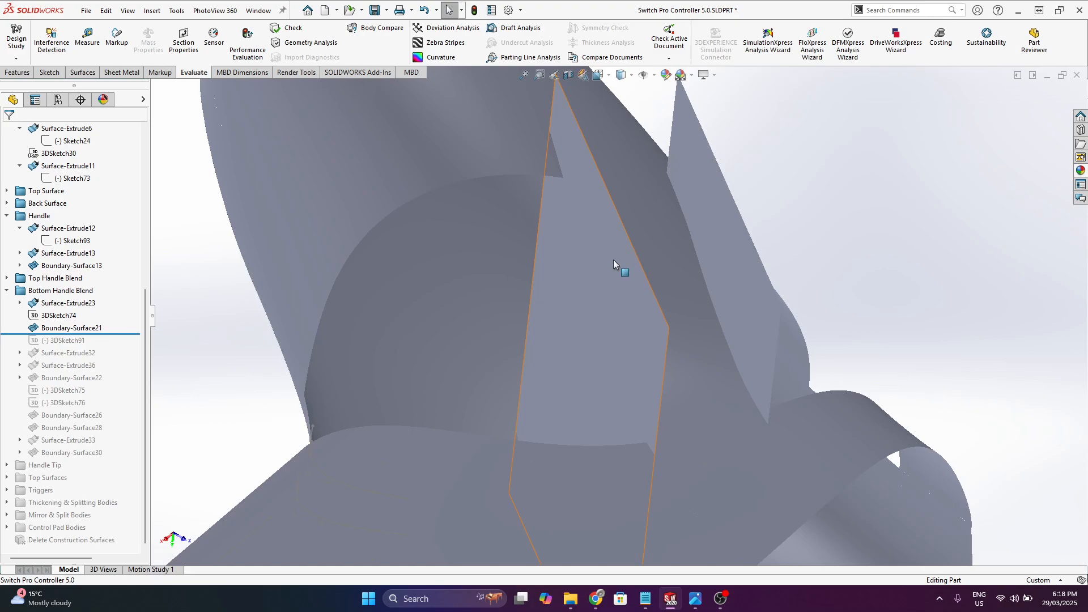
pyautogui.press('Tab')
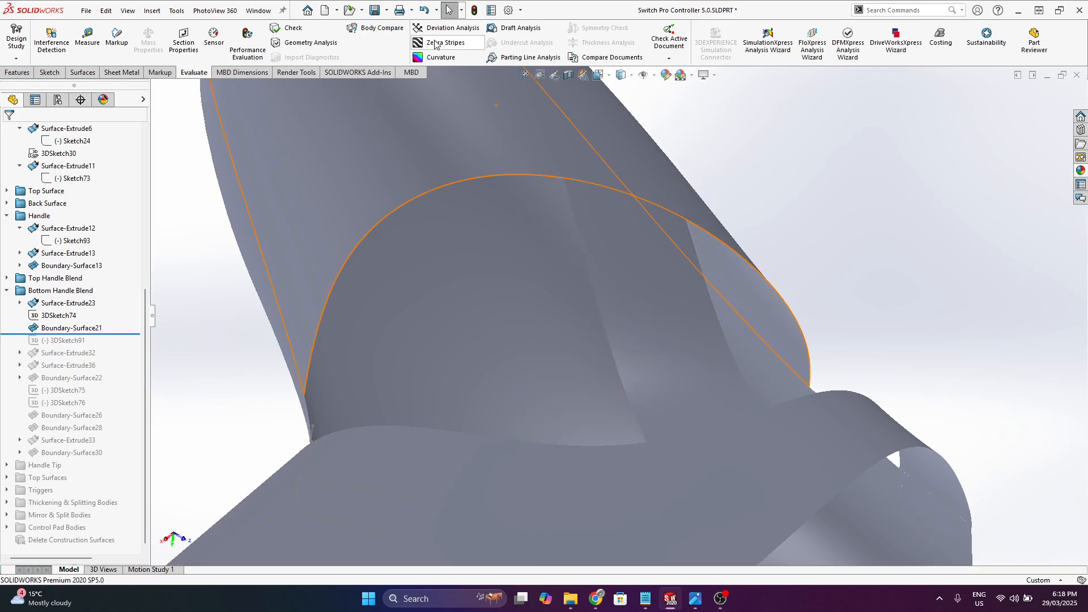
pyautogui.click(435, 45)
pyautogui.press('Return')
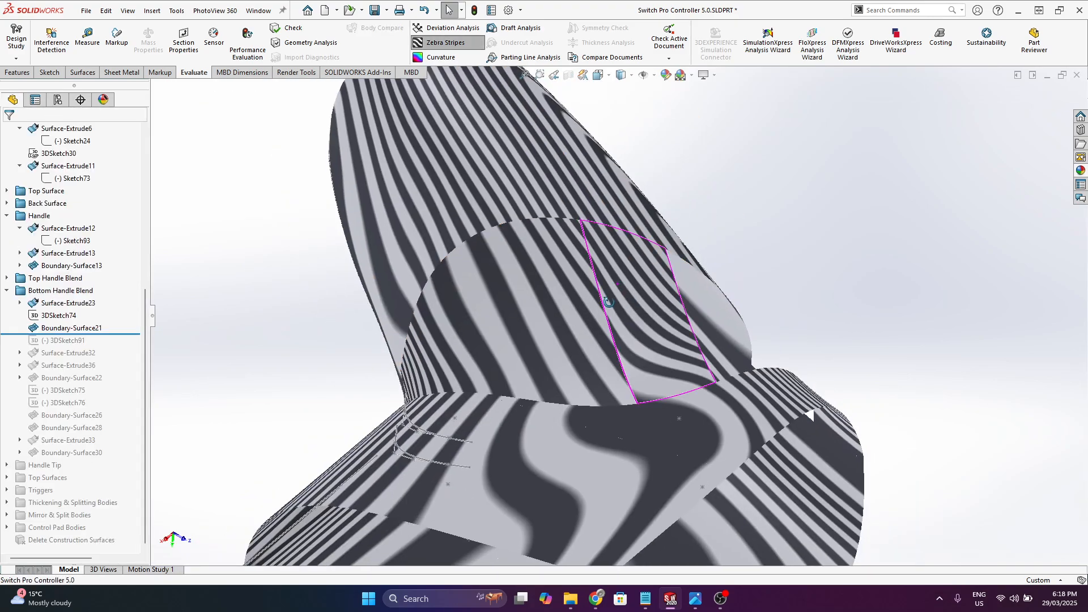
pyautogui.scroll(3, 583, 358)
pyautogui.scroll(-2, 695, 443)
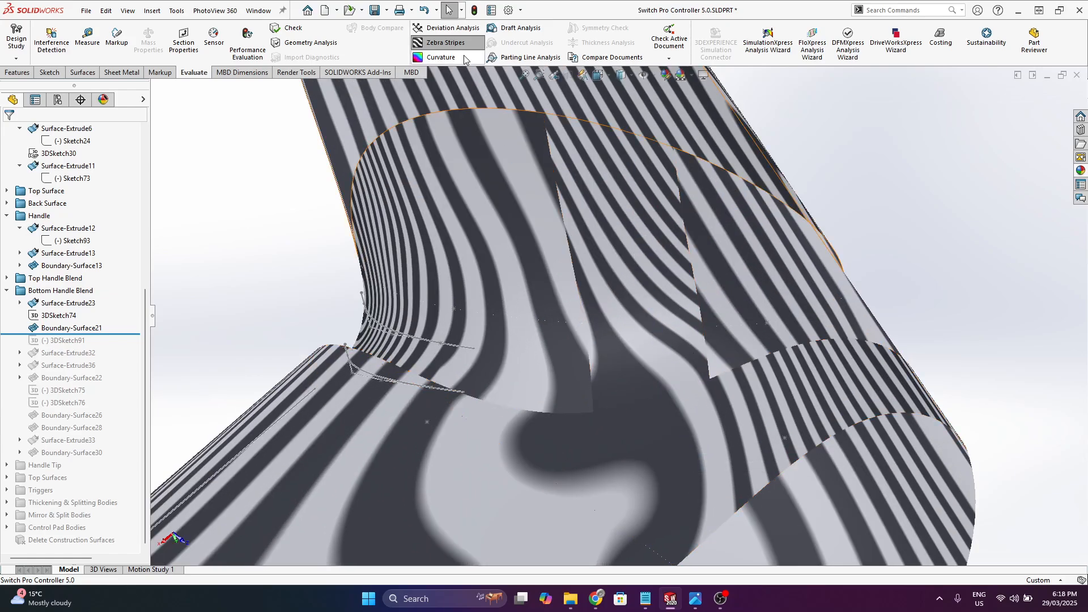
pyautogui.click(445, 42)
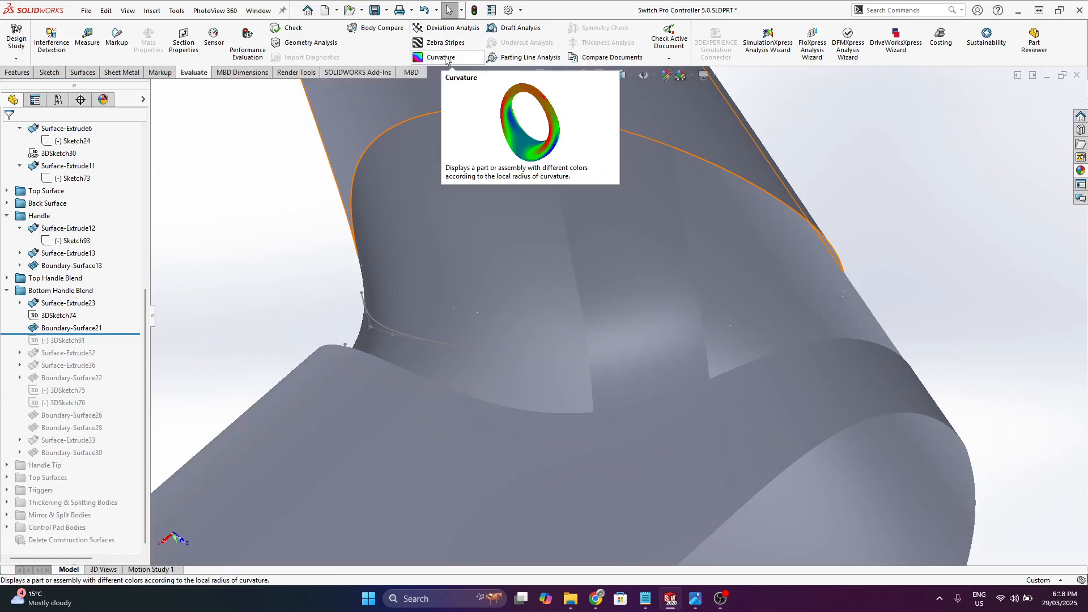
# - Inspect the curvature colour display across the bridging patch and adjacent surfaces, and turn the display off
pyautogui.click(446, 58)
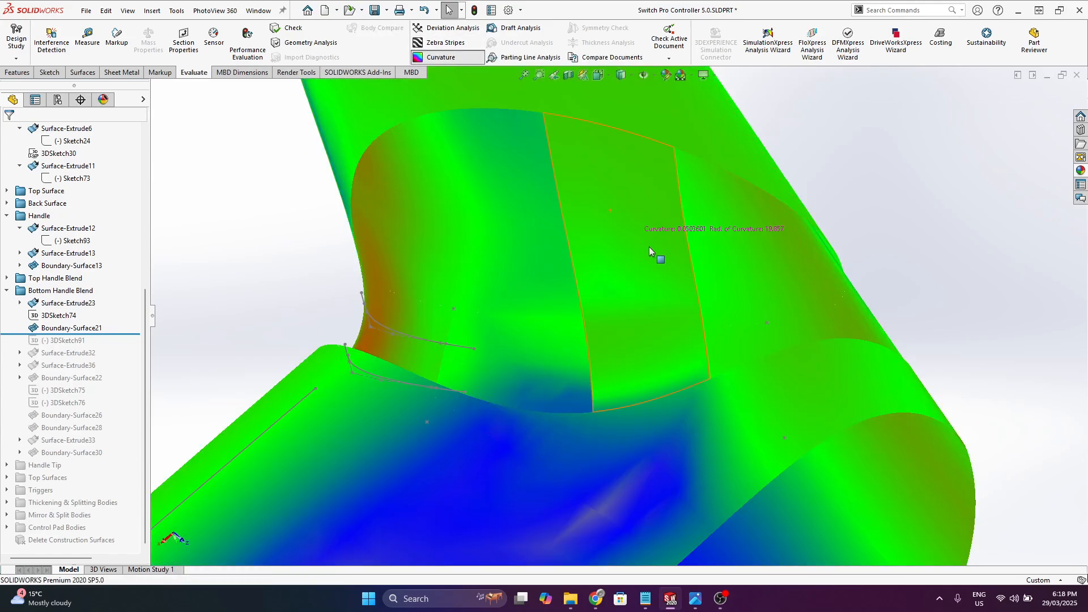
pyautogui.scroll(2, 568, 352)
pyautogui.moveTo(649, 328); pyautogui.dragTo(456, 147, button='middle')
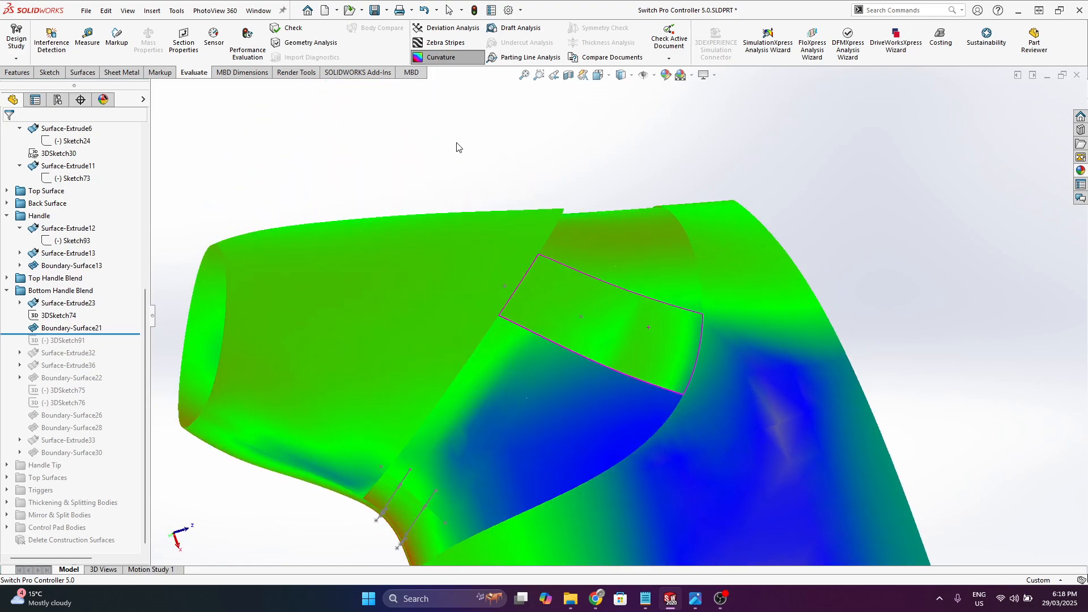
pyautogui.click(444, 57)
# - Show the hidden Graphic1 reference mesh over the surface model
pyautogui.moveTo(507, 382); pyautogui.dragTo(623, 251, button='middle')
pyautogui.scroll(6, 97, 258)
pyautogui.scroll(3, 97, 257)
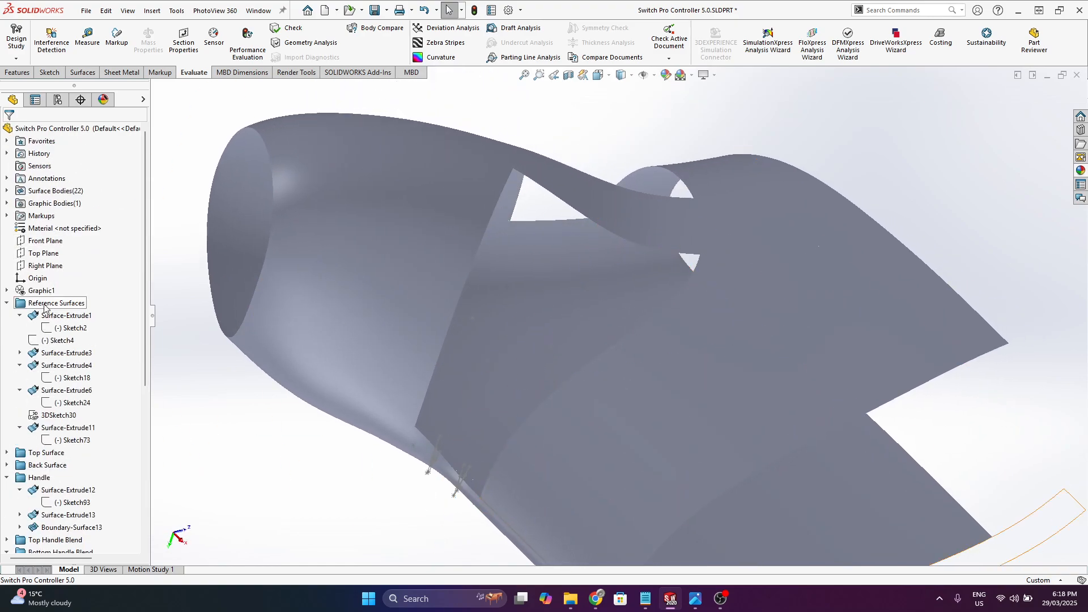
pyautogui.rightClick(46, 292)
pyautogui.click(65, 302)
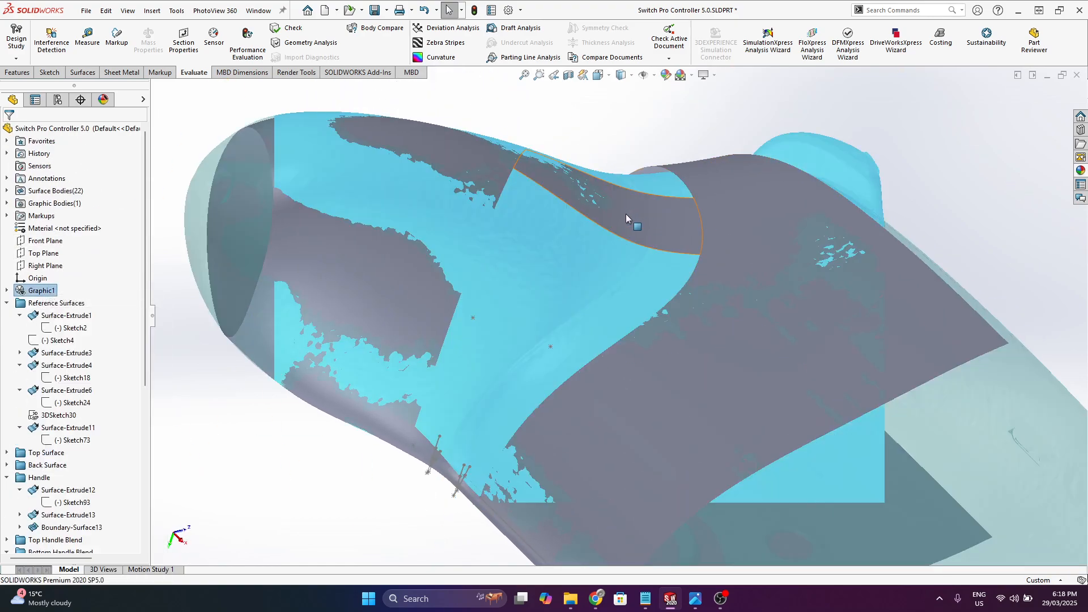
# - Compare the Boundary-Surface21 patch and its long free edge with the translucent reference mesh around the handle blend
pyautogui.scroll(-1, 626, 213)
pyautogui.moveTo(626, 213); pyautogui.dragTo(607, 146, button='middle')
pyautogui.click(607, 145)
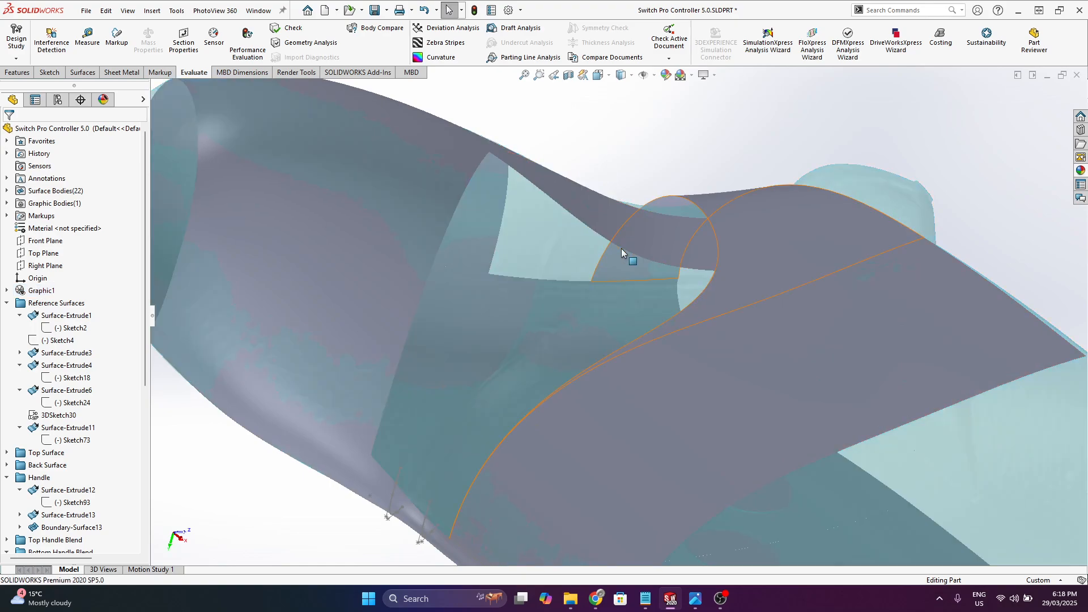
pyautogui.click(621, 248)
pyautogui.click(599, 186)
pyautogui.scroll(-1, 634, 260)
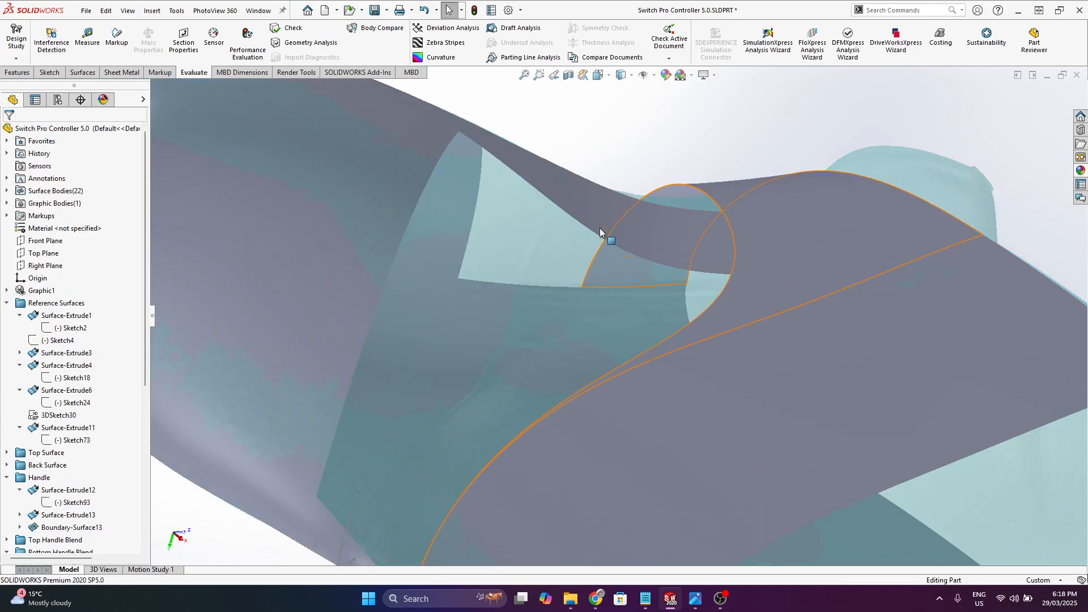
pyautogui.click(566, 221)
pyautogui.moveTo(566, 221); pyautogui.dragTo(592, 150, button='middle')
pyautogui.scroll(3, 633, 169)
pyautogui.scroll(-4, 636, 170)
pyautogui.moveTo(581, 199); pyautogui.dragTo(582, 274, button='middle')
pyautogui.moveTo(612, 328); pyautogui.dragTo(651, 391, button='middle')
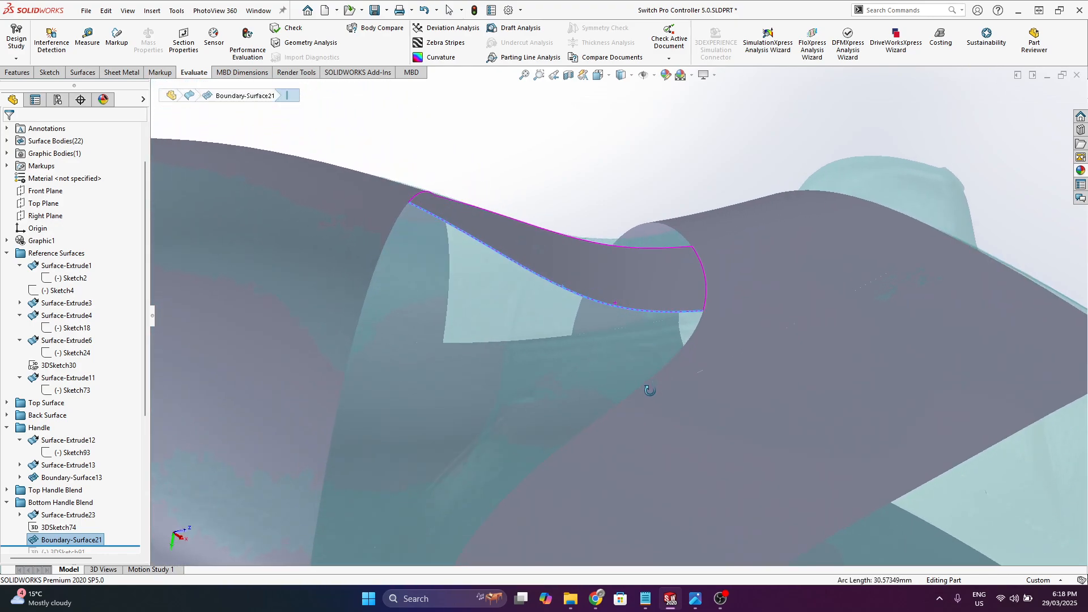
# - Roll the history forward past Surface-Extrude32 and highlight the extruded strip along the handle
pyautogui.scroll(-2, 86, 469)
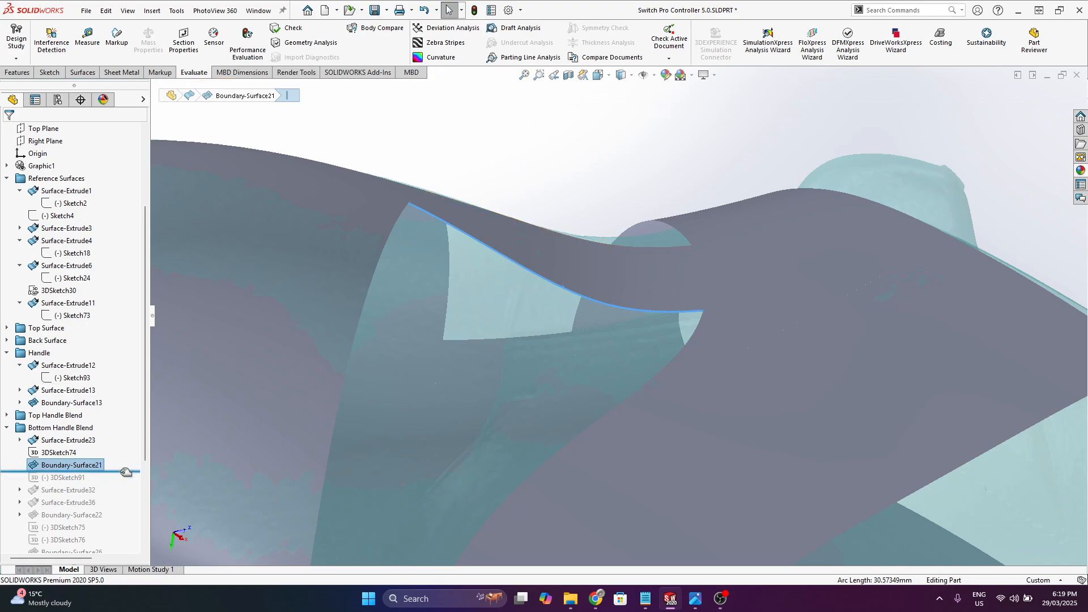
pyautogui.moveTo(125, 472); pyautogui.dragTo(124, 497)
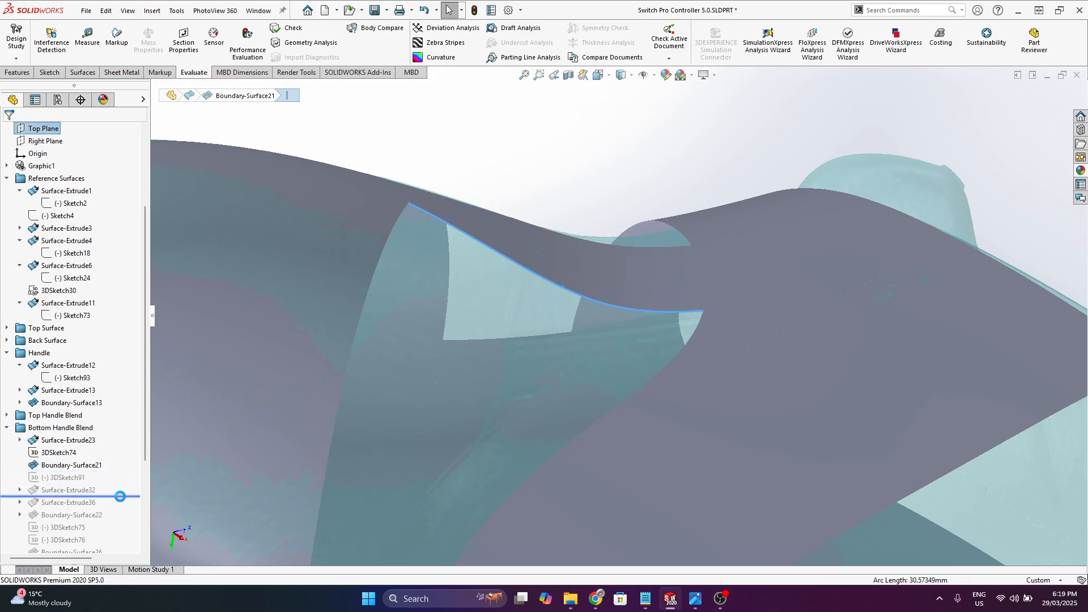
pyautogui.click(77, 490)
pyautogui.moveTo(567, 295); pyautogui.dragTo(600, 292, button='middle')
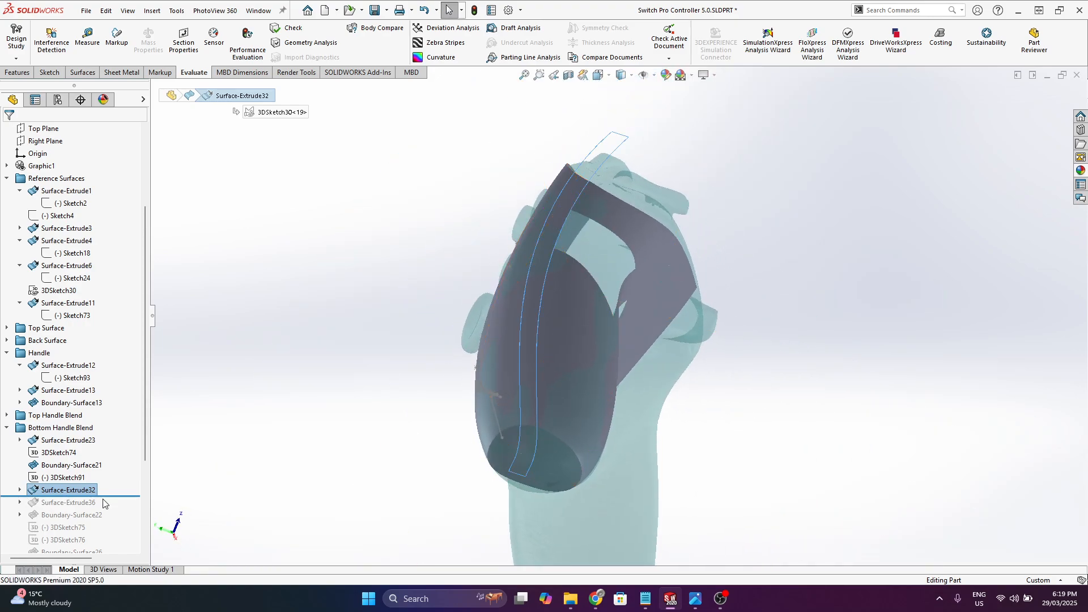
# - Roll the history forward past Boundary-Surface22 and open that feature's definition
pyautogui.moveTo(119, 496); pyautogui.dragTo(122, 433)
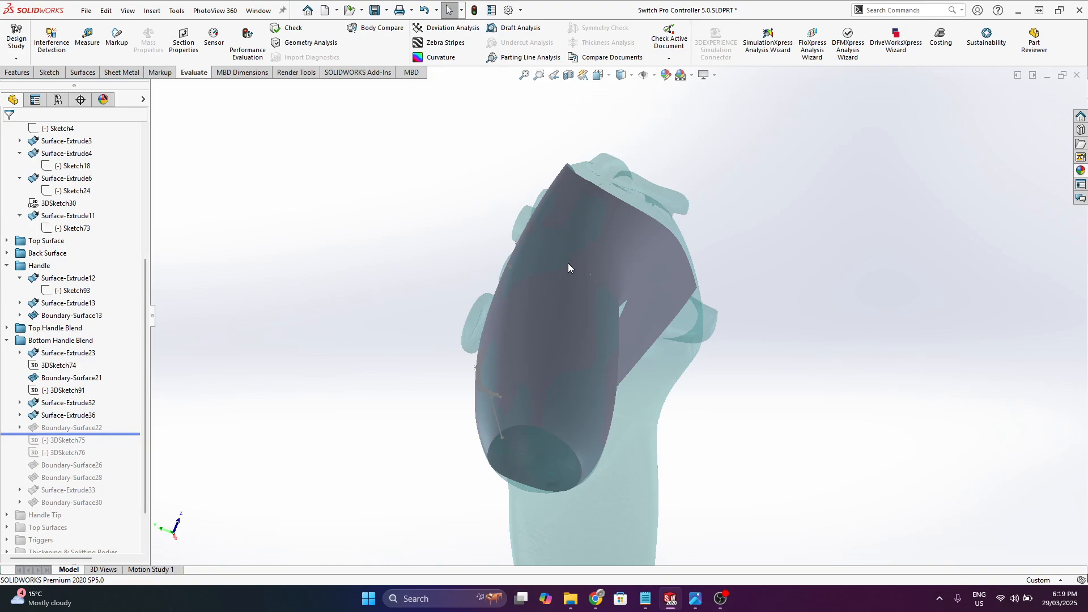
pyautogui.rightClick(86, 428)
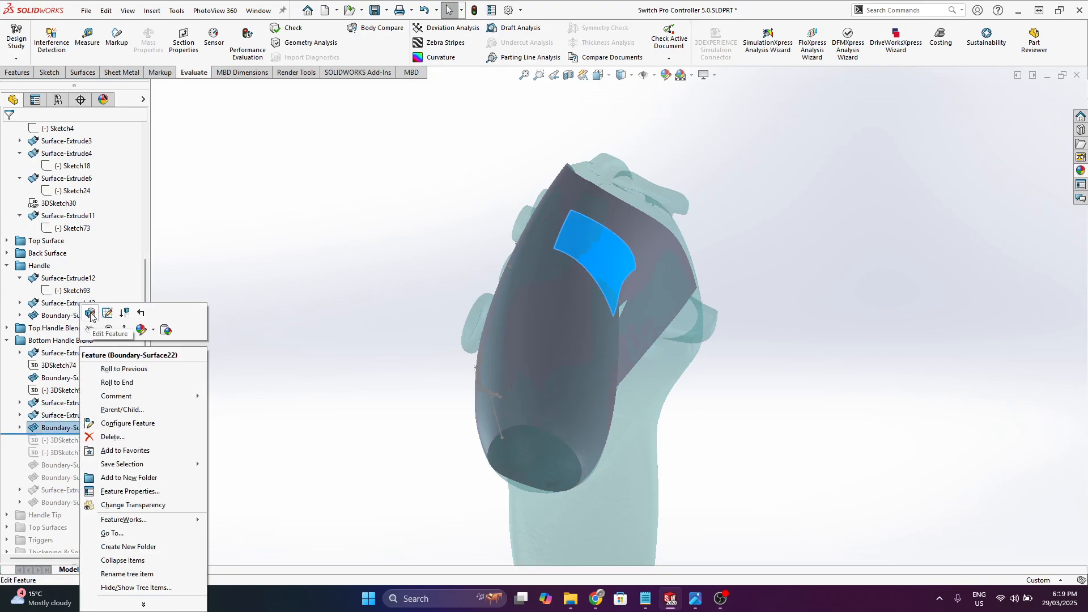
pyautogui.click(90, 313)
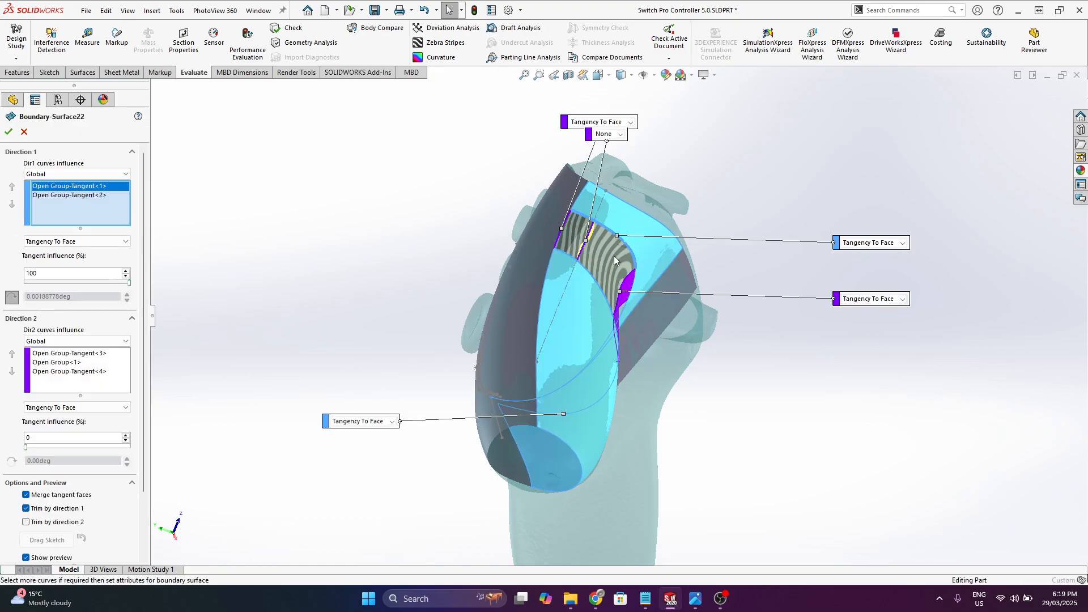
# - Examine the curves, Tangency To Face constraints and zebra-striped preview of Boundary-Surface22, and close its definition
pyautogui.scroll(-3, 613, 257)
pyautogui.moveTo(573, 211); pyautogui.dragTo(427, 213, button='middle')
pyautogui.scroll(-4, 680, 271)
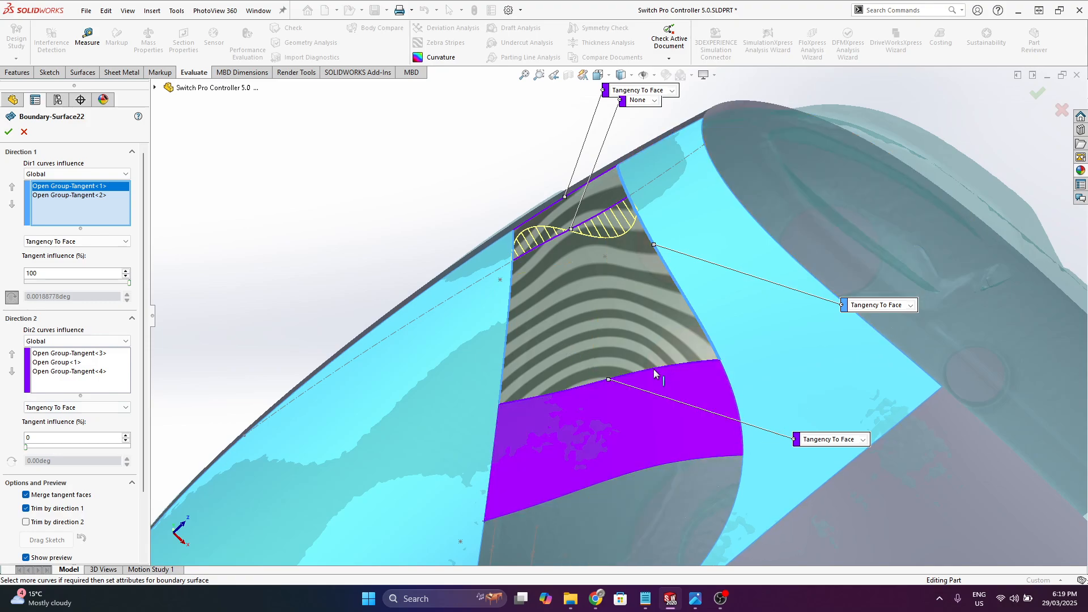
pyautogui.moveTo(654, 374); pyautogui.dragTo(516, 164, button='middle')
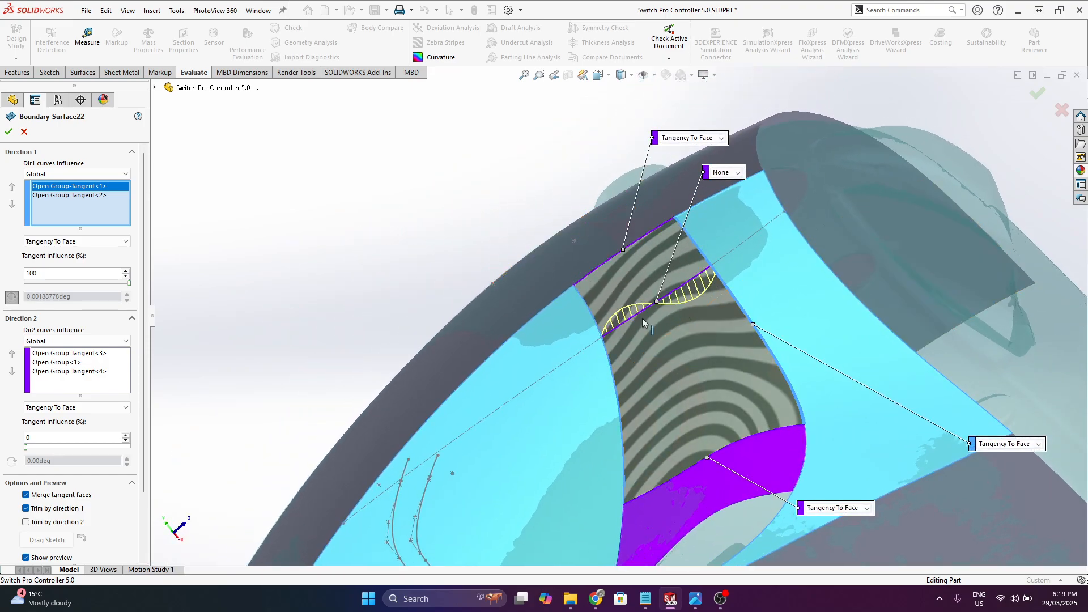
pyautogui.moveTo(641, 322); pyautogui.dragTo(577, 221, button='middle')
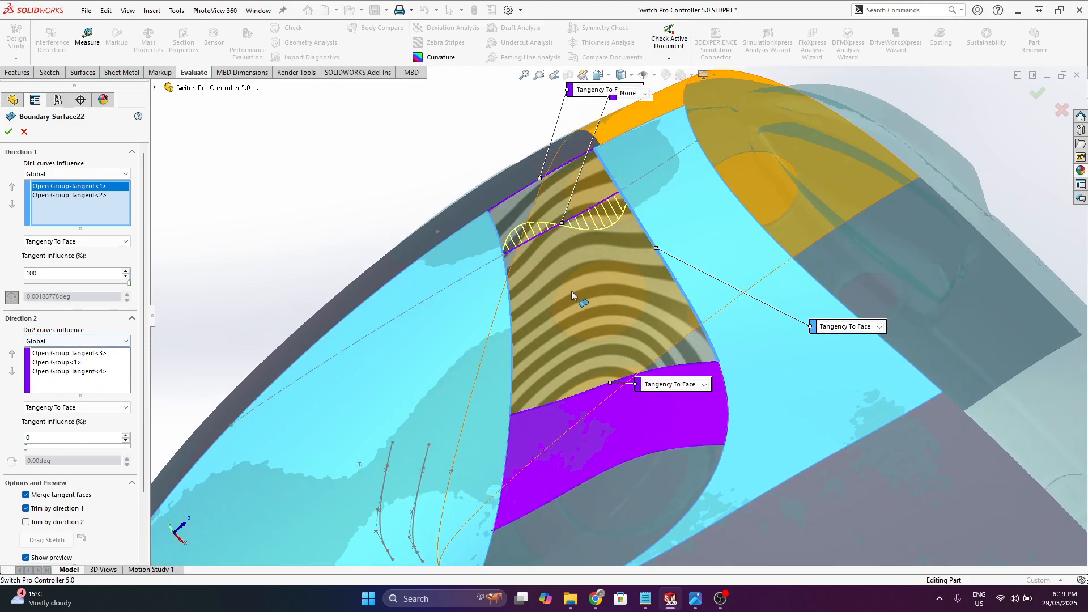
pyautogui.moveTo(571, 291)
pyautogui.mouseDown(button='middle')
pyautogui.moveTo(560, 229)
pyautogui.moveTo(556, 276)
pyautogui.mouseUp(button='middle')
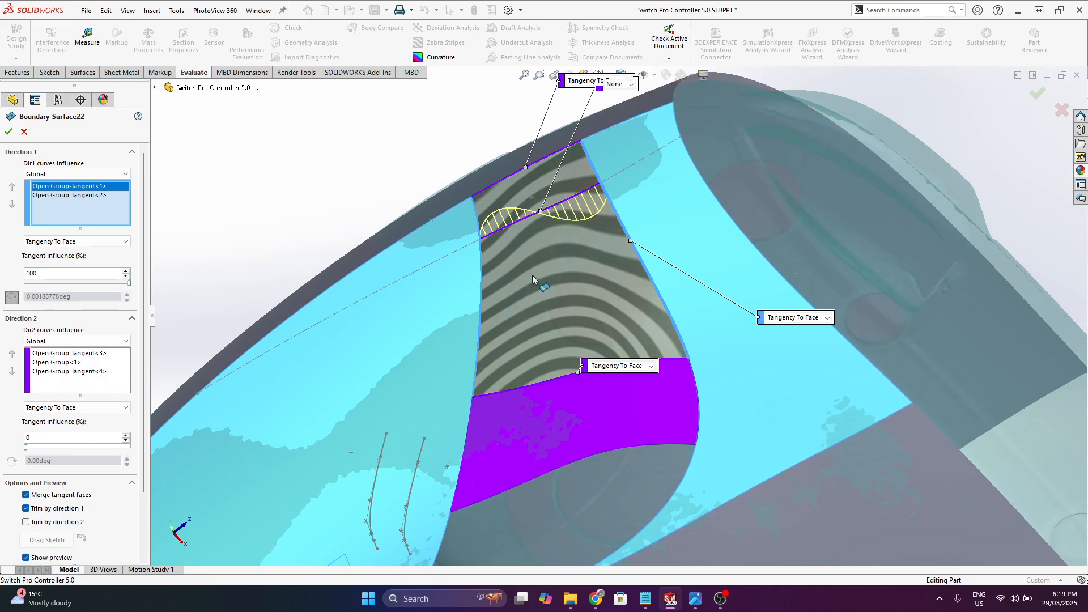
pyautogui.moveTo(446, 274); pyautogui.dragTo(467, 265, button='middle')
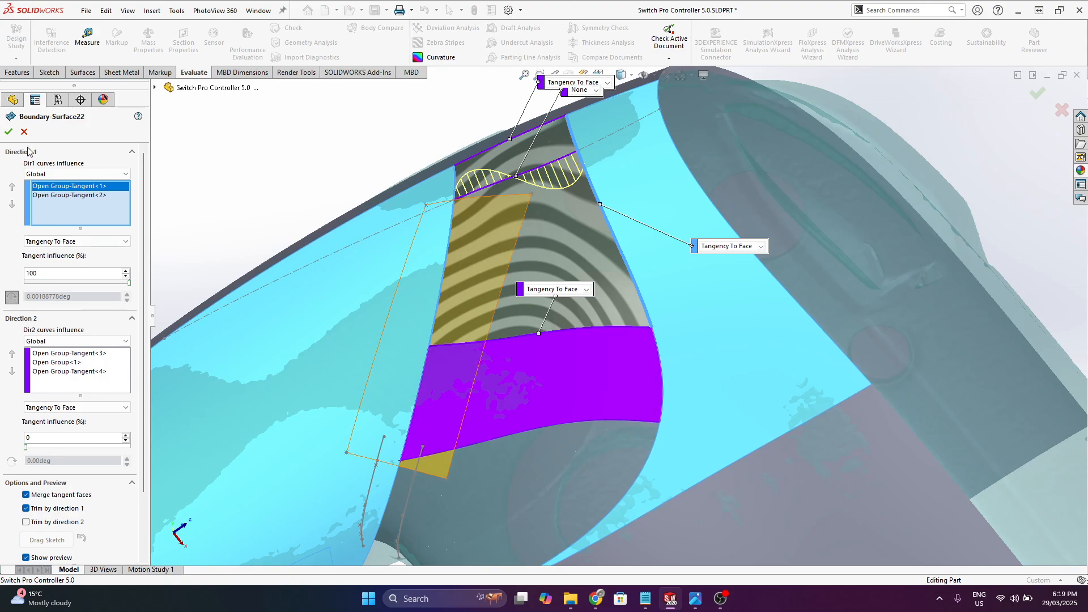
pyautogui.press('Return')
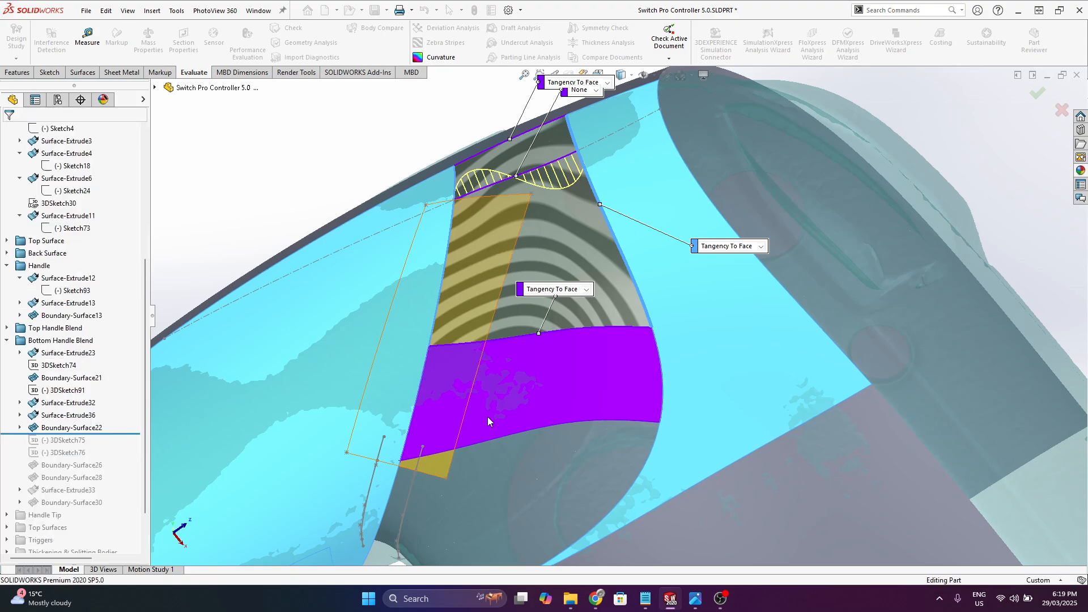
# - Open the definition of Boundary-Surface21 from its patch and view its Direction 1 curves against the reference mesh
pyautogui.moveTo(486, 415); pyautogui.dragTo(524, 309, button='middle')
pyautogui.click(567, 389)
pyautogui.rightClick(568, 389)
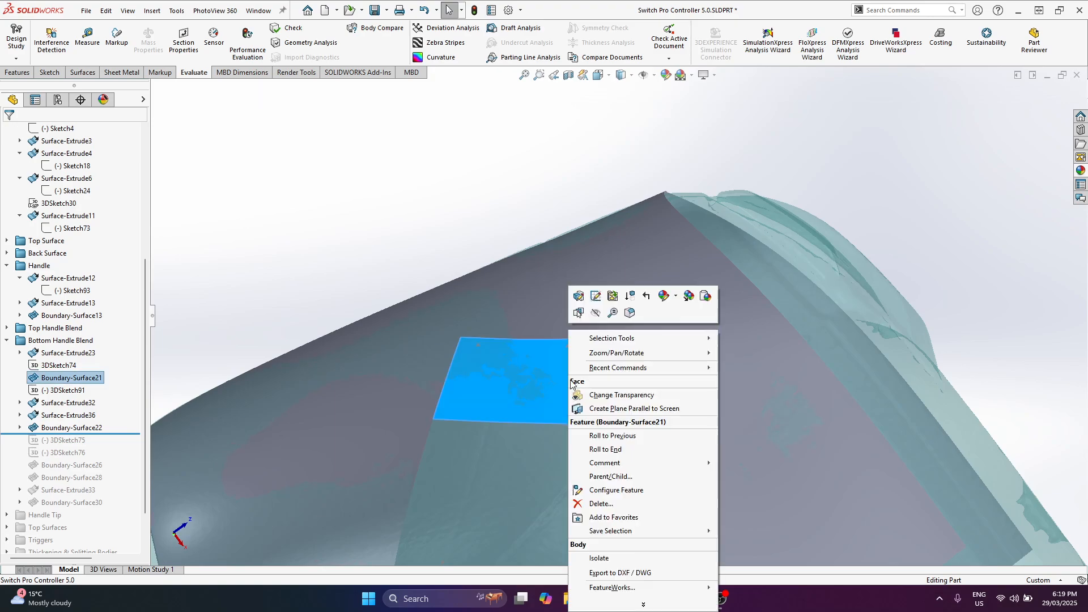
pyautogui.click(578, 300)
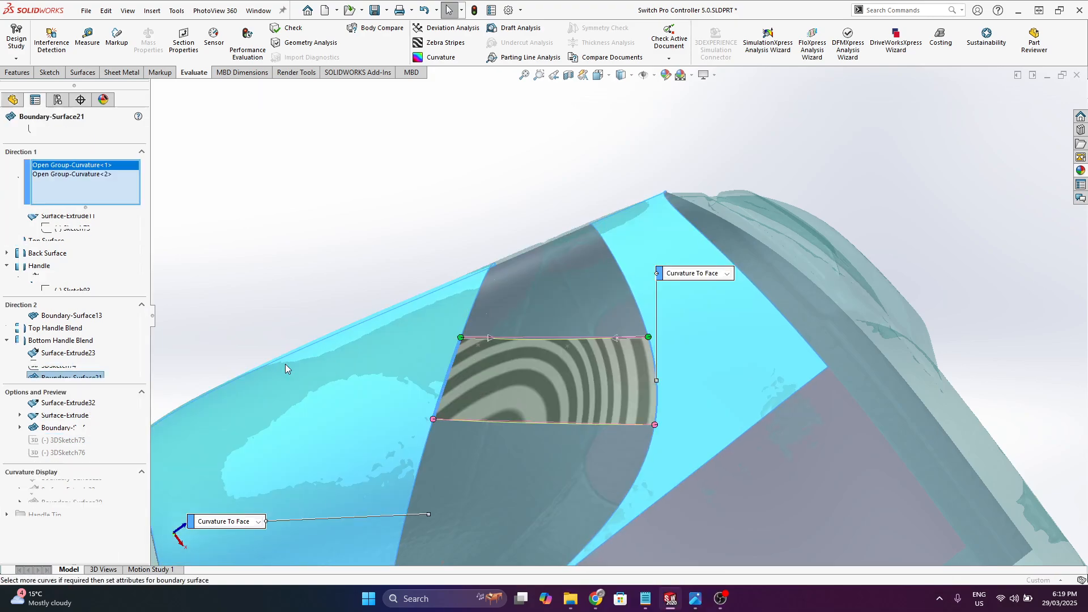
pyautogui.moveTo(471, 488); pyautogui.dragTo(244, 233, button='middle')
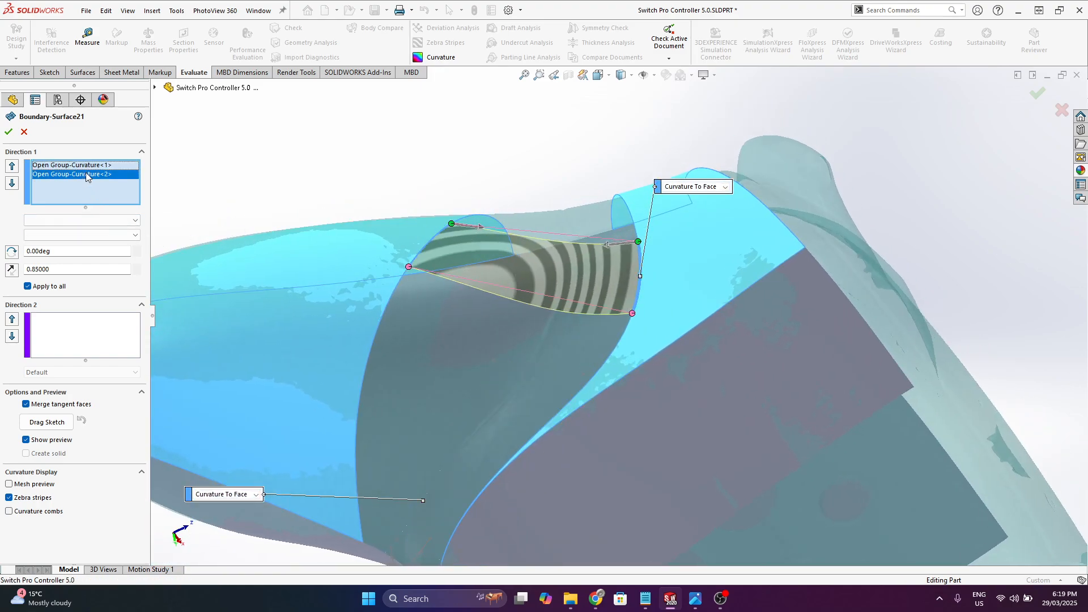
# - Lengthen the first Direction 1 curve's tangent on Boundary-Surface21 to 1.14 using its handle in the model
pyautogui.scroll(-3, 521, 236)
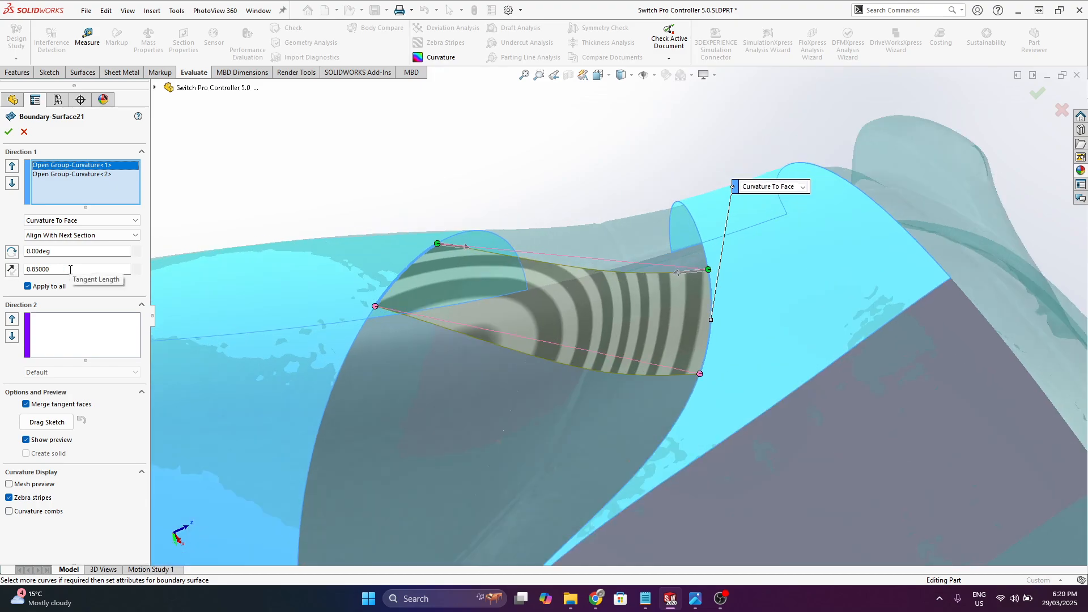
pyautogui.scroll(-2, 481, 257)
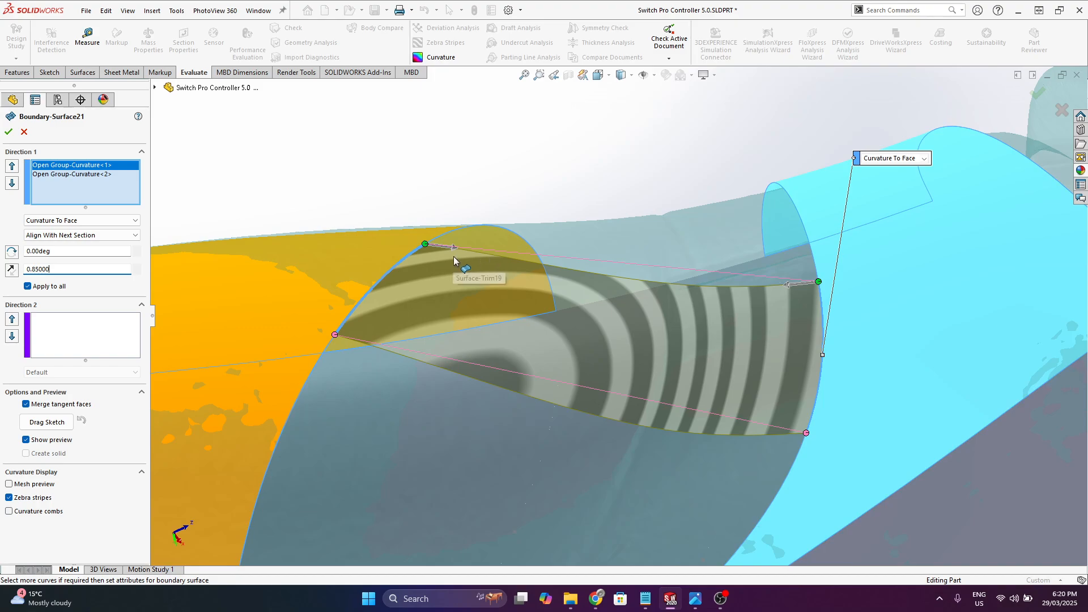
pyautogui.moveTo(457, 219); pyautogui.dragTo(487, 150, button='middle')
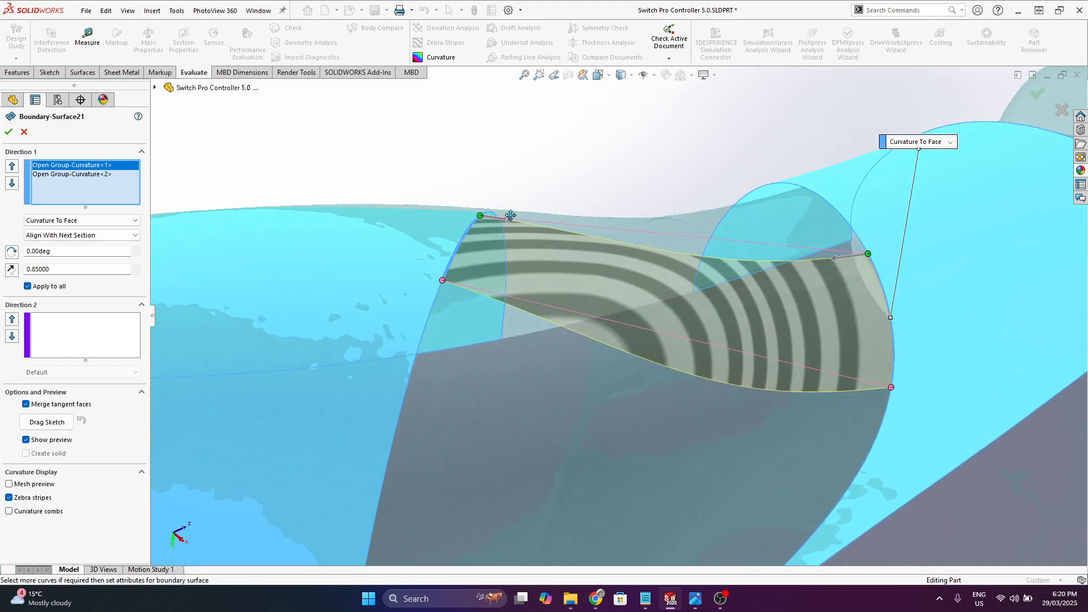
pyautogui.moveTo(510, 219)
pyautogui.mouseDown()
pyautogui.moveTo(545, 224)
pyautogui.moveTo(498, 219)
pyautogui.moveTo(517, 220)
pyautogui.mouseUp()
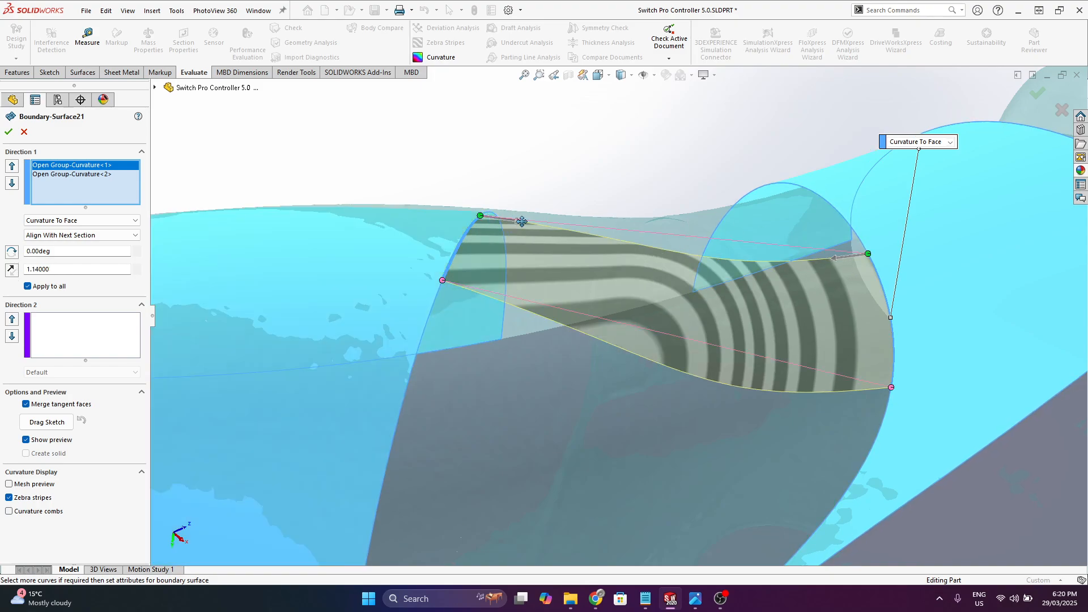
# - Try tangent lengths of 0.84 and 1.41 on the first and second Direction 1 curves of Boundary-Surface21 and discard the edits
pyautogui.moveTo(522, 221); pyautogui.dragTo(511, 220)
pyautogui.moveTo(709, 347); pyautogui.dragTo(749, 241, button='middle')
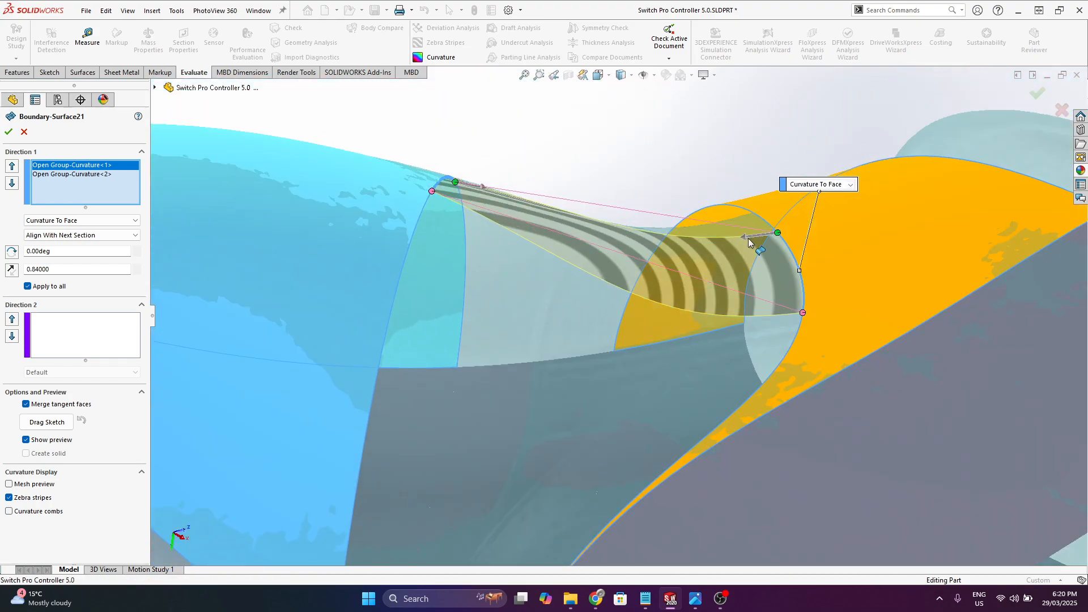
pyautogui.moveTo(746, 241); pyautogui.dragTo(652, 249)
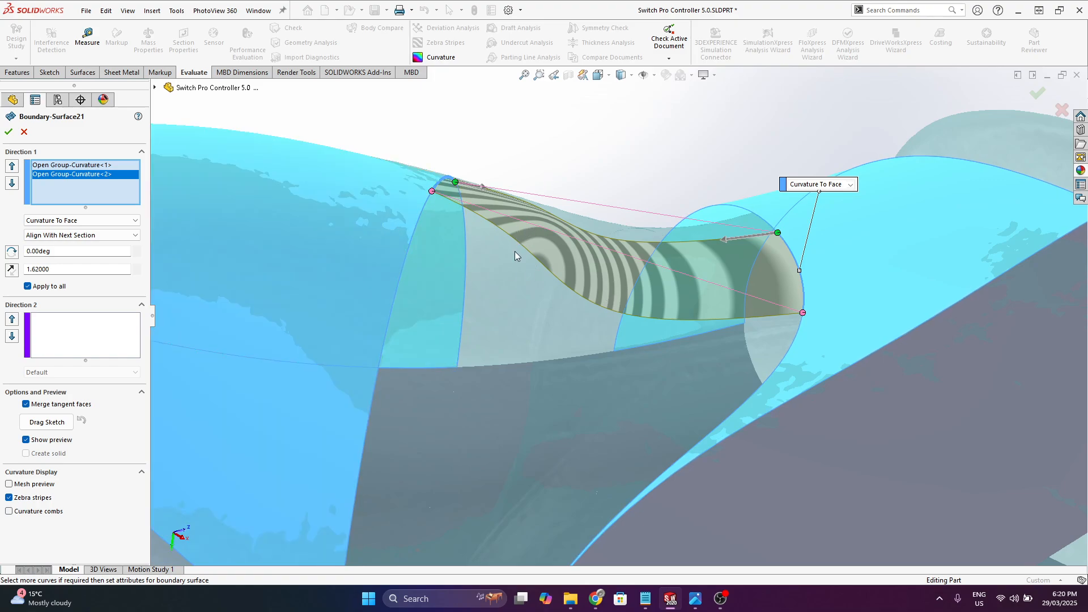
pyautogui.moveTo(563, 188); pyautogui.dragTo(568, 126, button='middle')
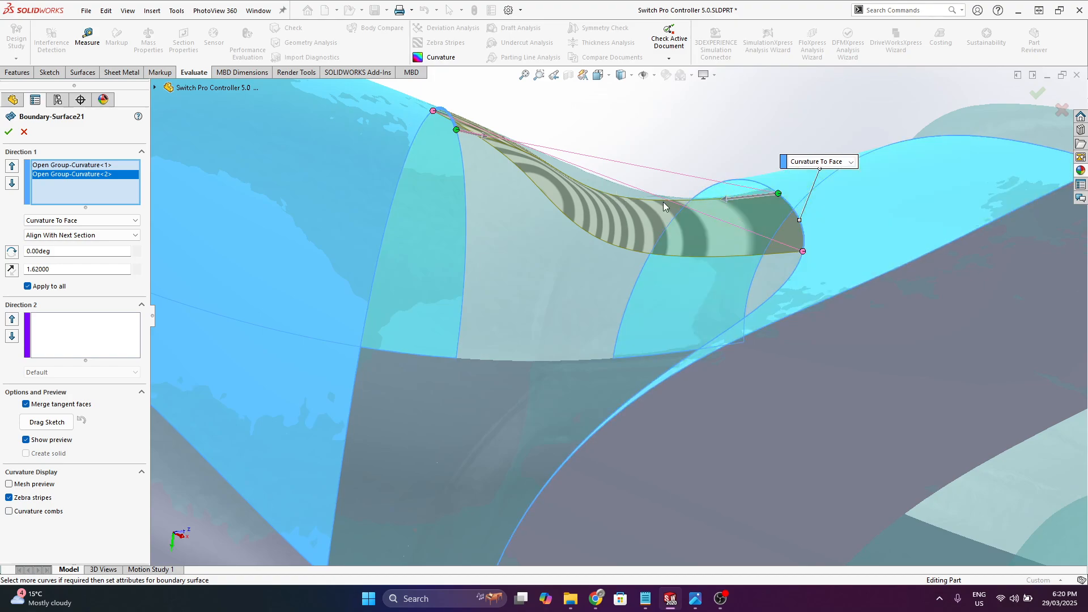
pyautogui.moveTo(724, 203); pyautogui.dragTo(737, 197)
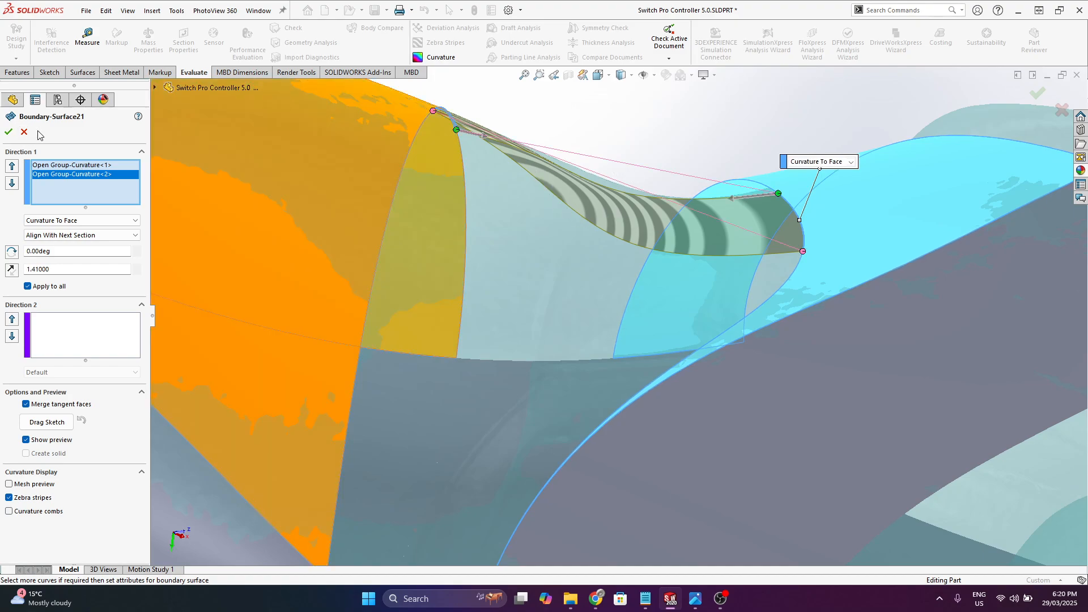
pyautogui.click(24, 132)
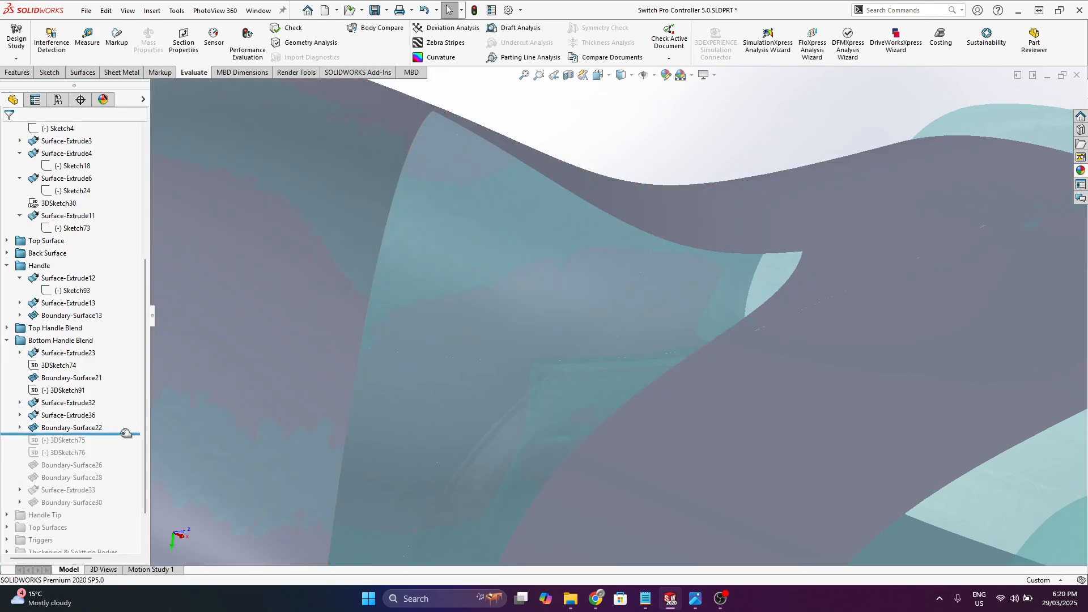
# - Roll the history forward past Boundary-Surface26 and open that feature's definition
pyautogui.moveTo(126, 433); pyautogui.dragTo(126, 468)
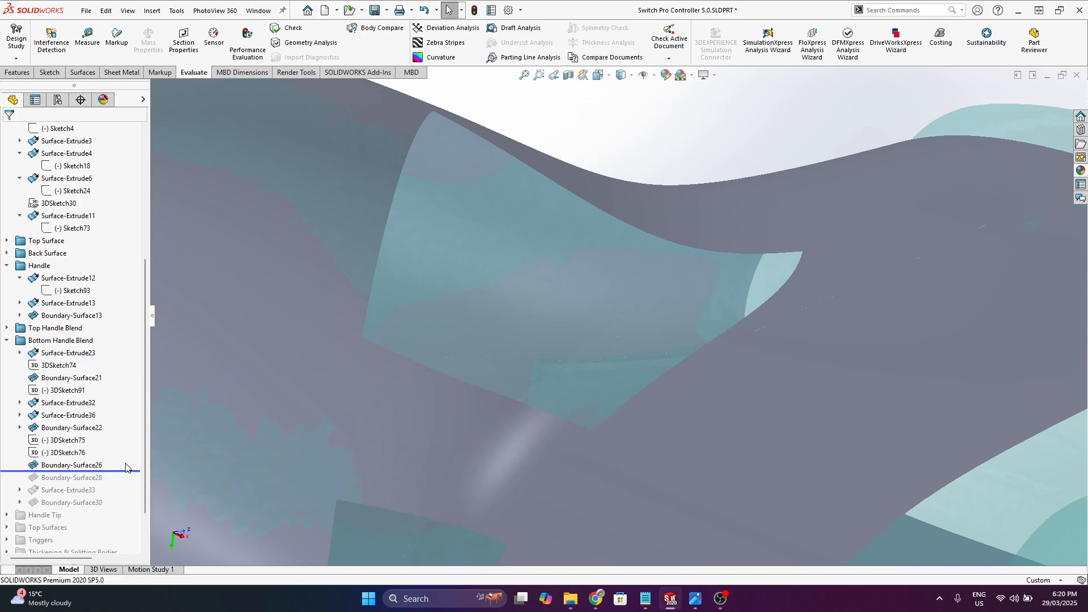
pyautogui.click(80, 464)
pyautogui.moveTo(426, 409); pyautogui.dragTo(521, 365, button='middle')
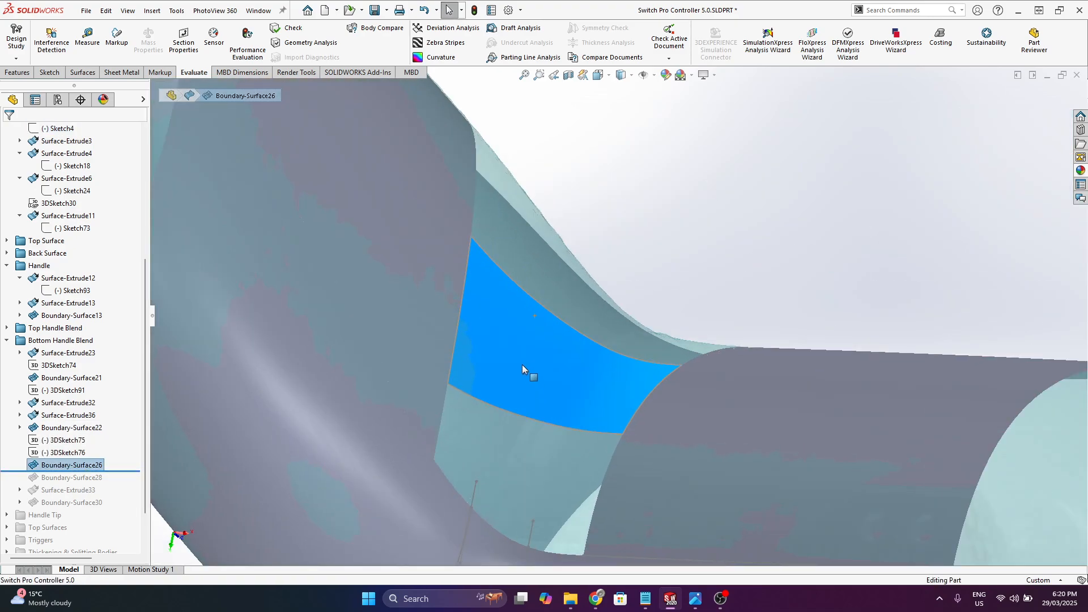
pyautogui.rightClick(522, 368)
pyautogui.click(547, 296)
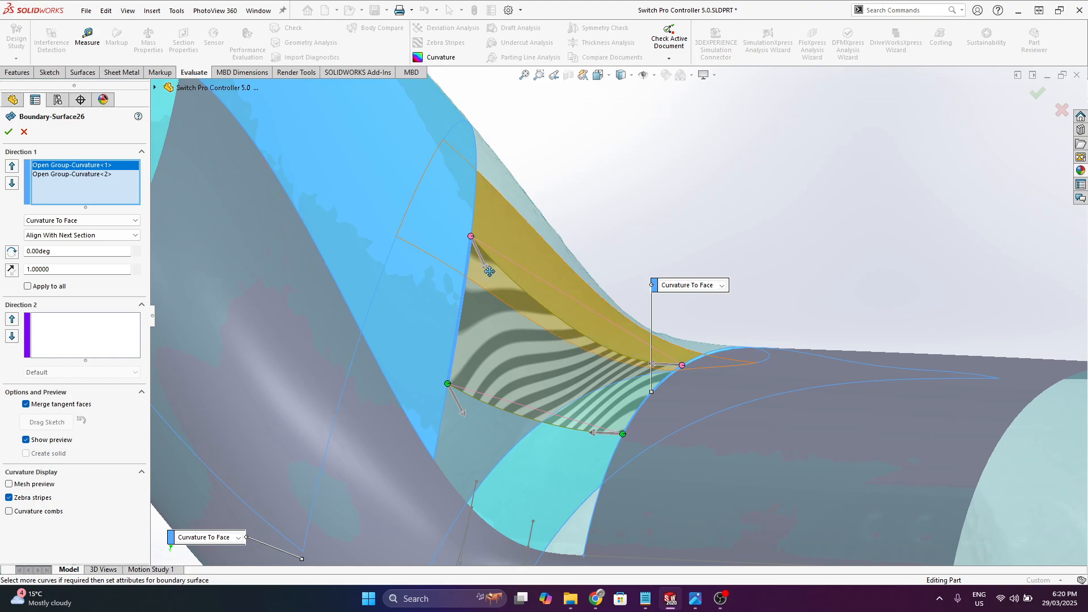
# - With Apply to all off, lengthen the upper tangent of Boundary-Surface26's first Direction 1 curve to 1.58 using its handle in the model
pyautogui.scroll(-1, 489, 271)
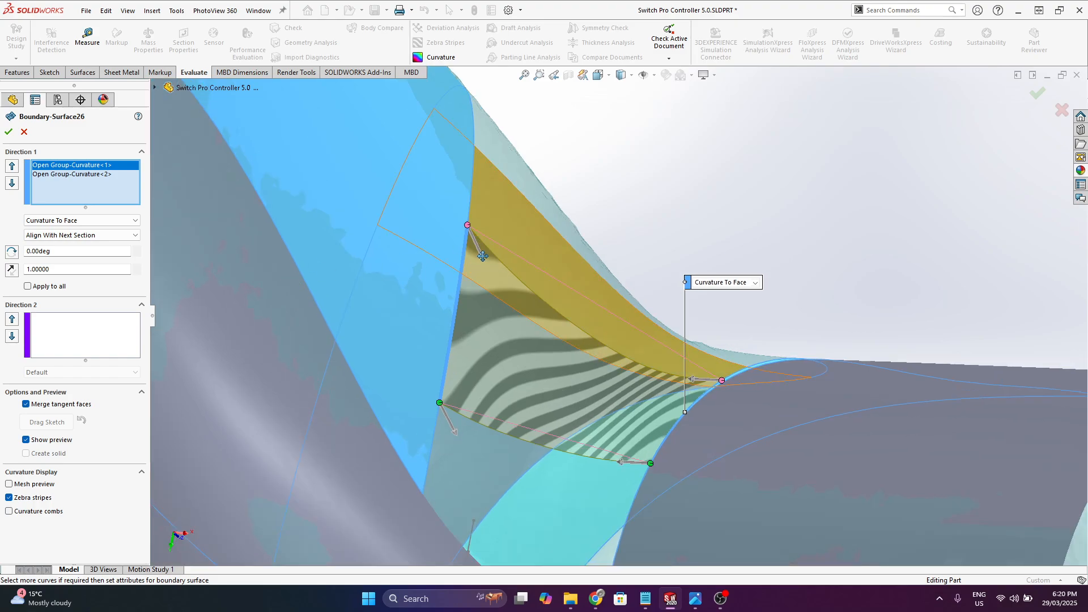
pyautogui.click(28, 286)
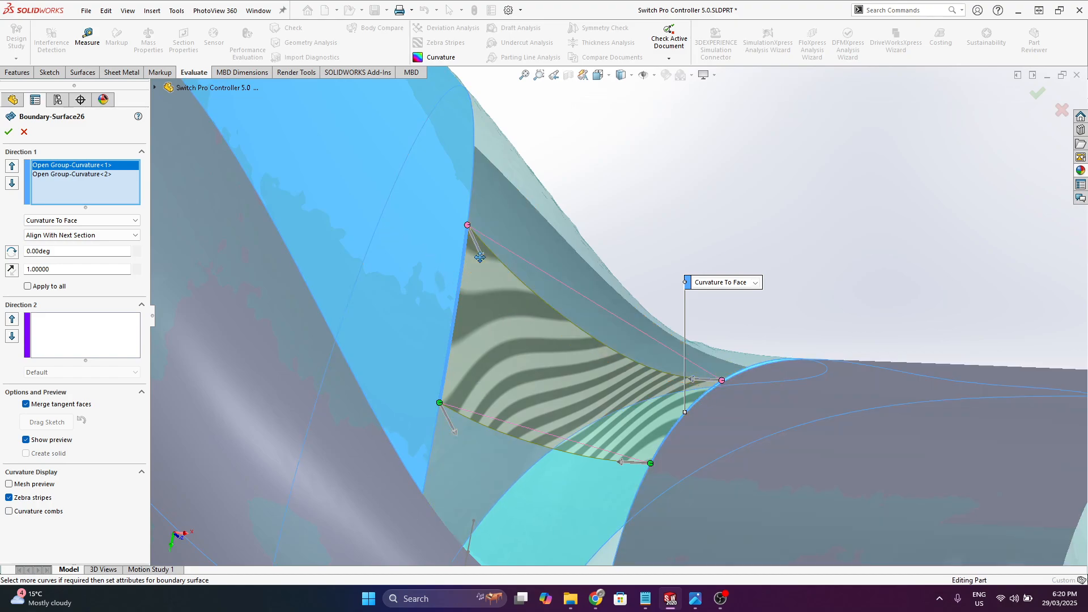
pyautogui.moveTo(480, 260); pyautogui.dragTo(485, 267)
pyautogui.moveTo(483, 261); pyautogui.dragTo(479, 252)
pyautogui.scroll(-1, 630, 440)
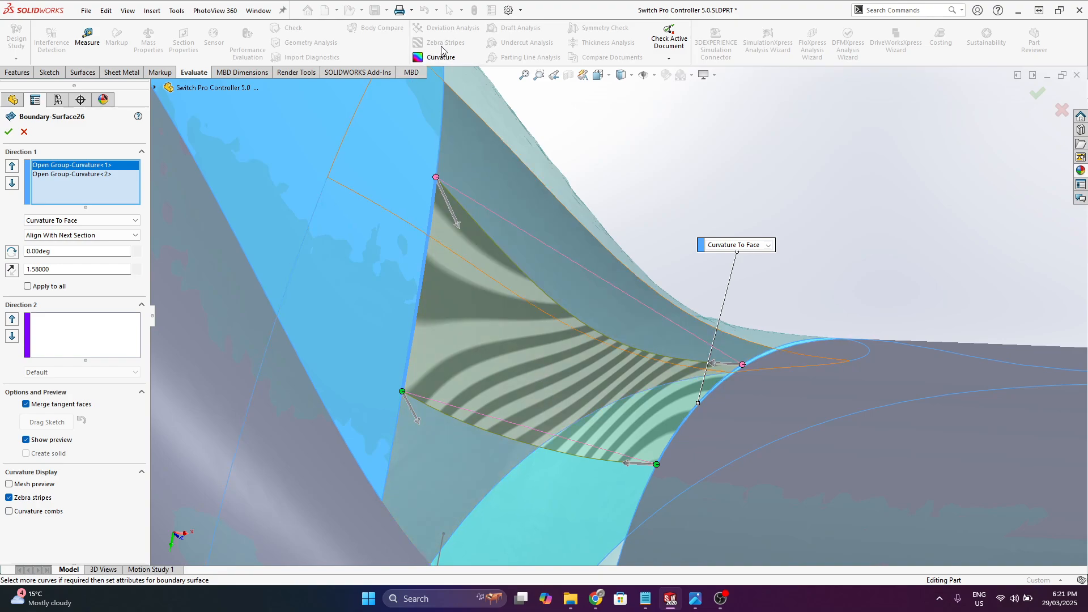
# - Try a 1.88 upper tangent on the second curve and a 1.03 lower tangent on the first curve, and cancel the Boundary-Surface26 edits
pyautogui.scroll(-1, 501, 408)
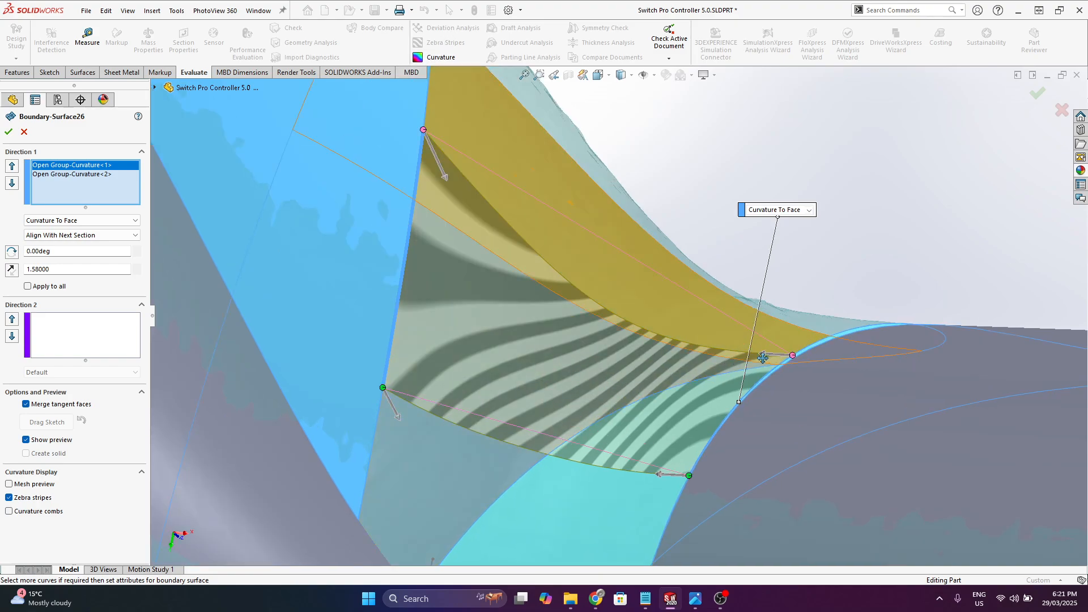
pyautogui.moveTo(763, 357); pyautogui.dragTo(753, 355)
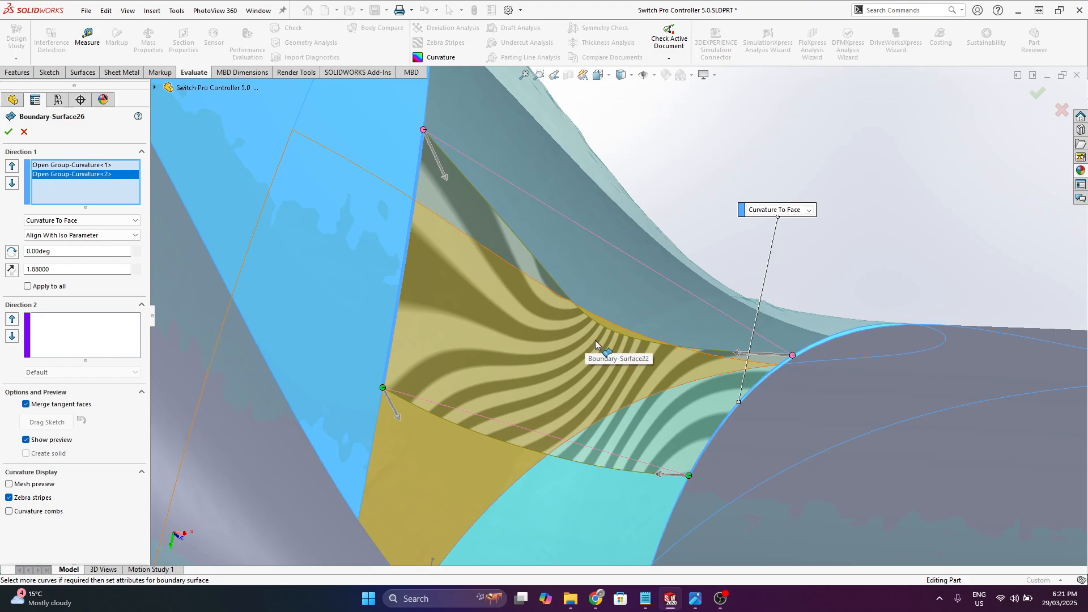
pyautogui.moveTo(595, 340); pyautogui.dragTo(403, 420, button='middle')
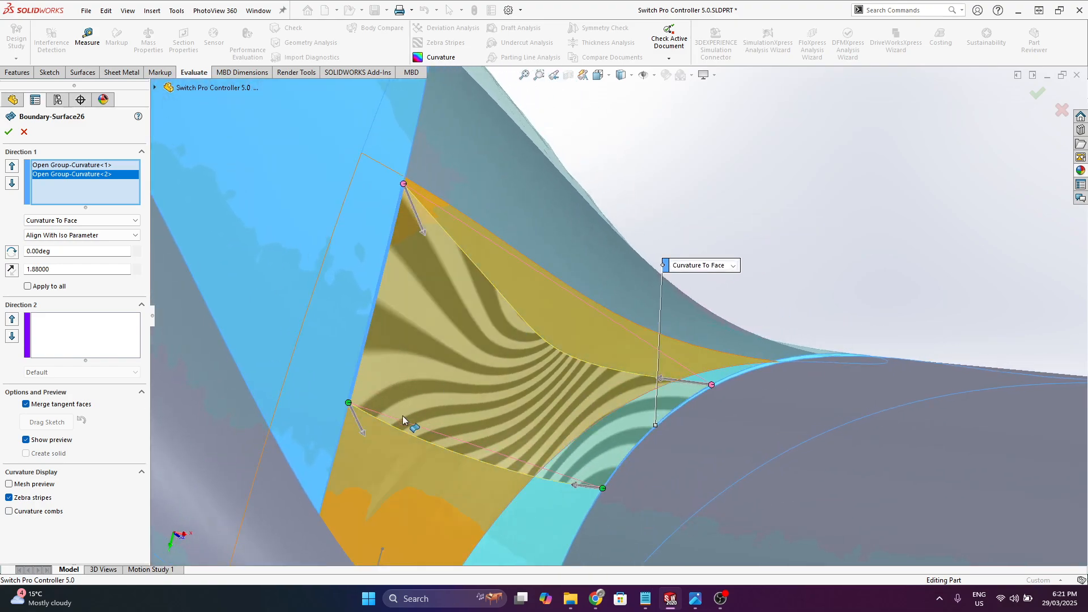
pyautogui.moveTo(363, 437)
pyautogui.mouseDown()
pyautogui.moveTo(367, 448)
pyautogui.moveTo(364, 434)
pyautogui.mouseUp()
pyautogui.moveTo(578, 490); pyautogui.dragTo(825, 357, button='middle')
pyautogui.scroll(-3, 825, 357)
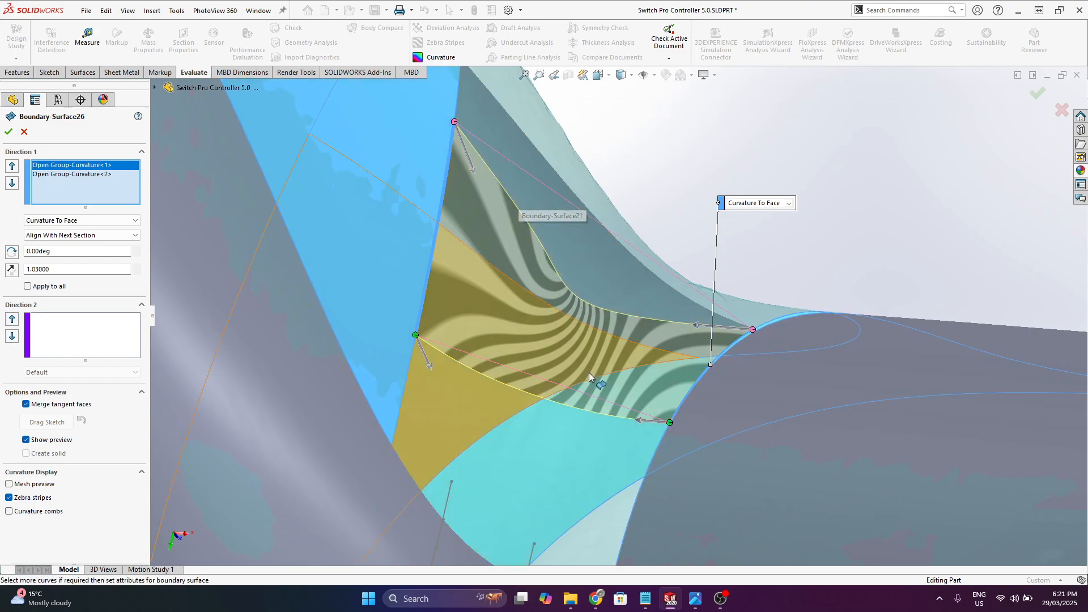
pyautogui.click(56, 335)
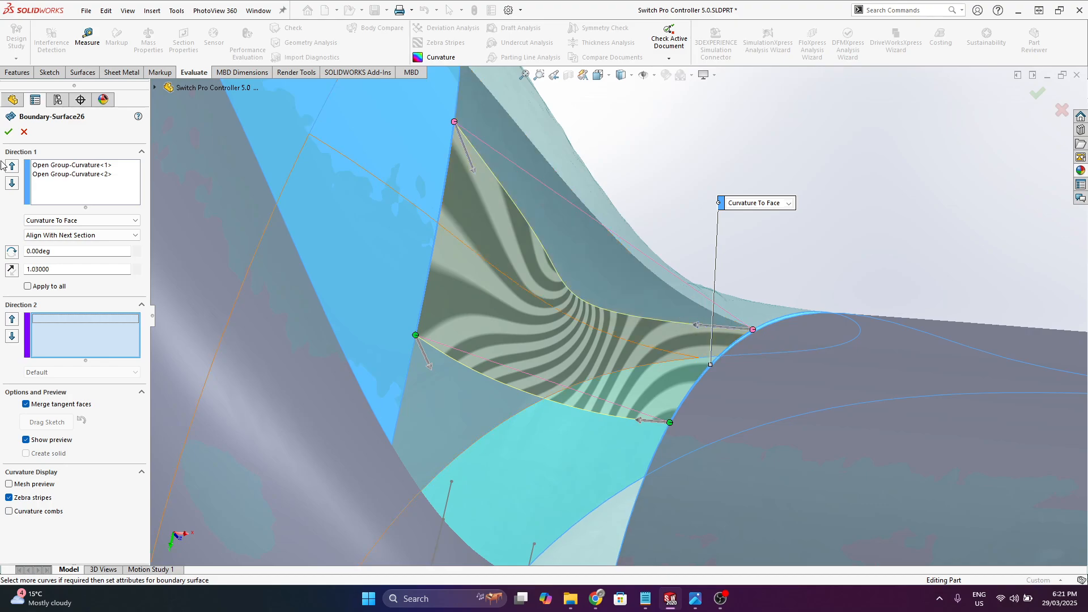
pyautogui.click(24, 131)
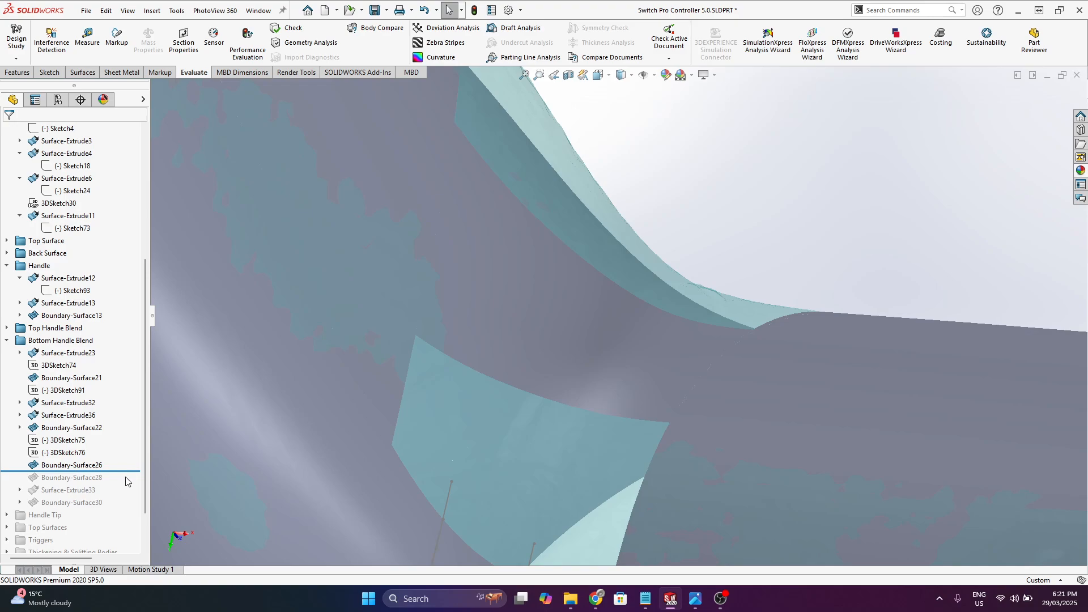
# - Roll the history forward past Boundary-Surface28, examine its Tangency To Face settings and zebra-striped preview, and close its definition without changes
pyautogui.moveTo(130, 471); pyautogui.dragTo(127, 480)
pyautogui.click(85, 478)
pyautogui.scroll(2, 584, 290)
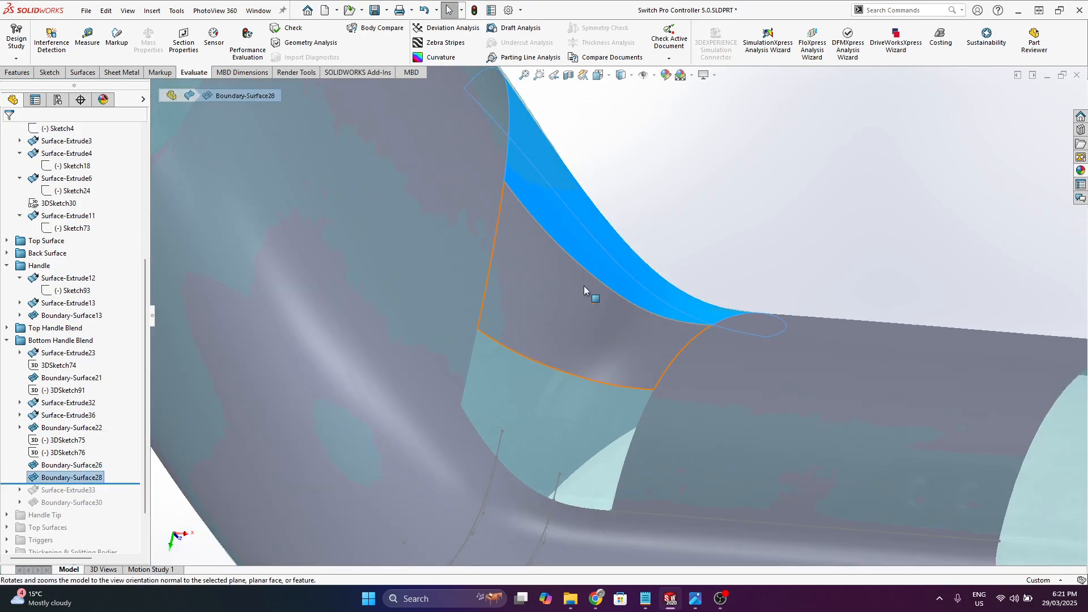
pyautogui.hotkey('ctrl', '8')
pyautogui.rightClick(73, 477)
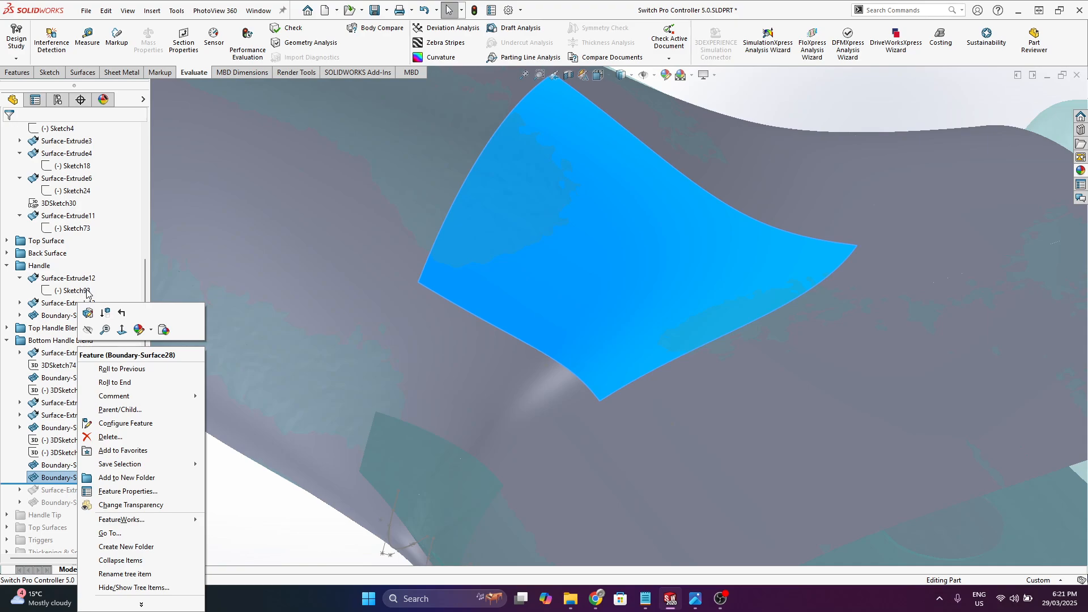
pyautogui.click(88, 313)
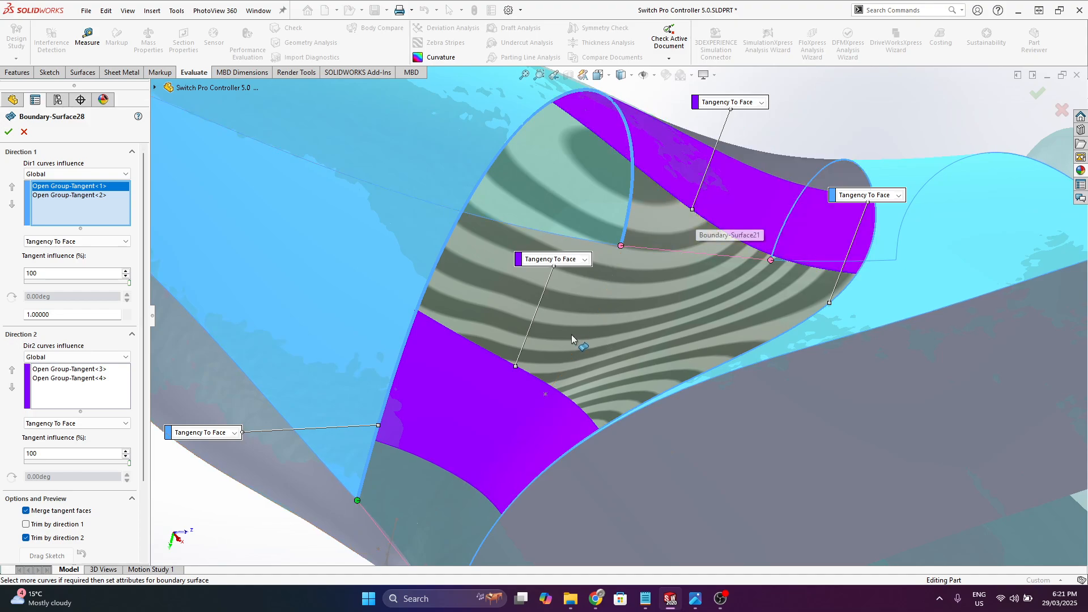
pyautogui.scroll(1, 397, 196)
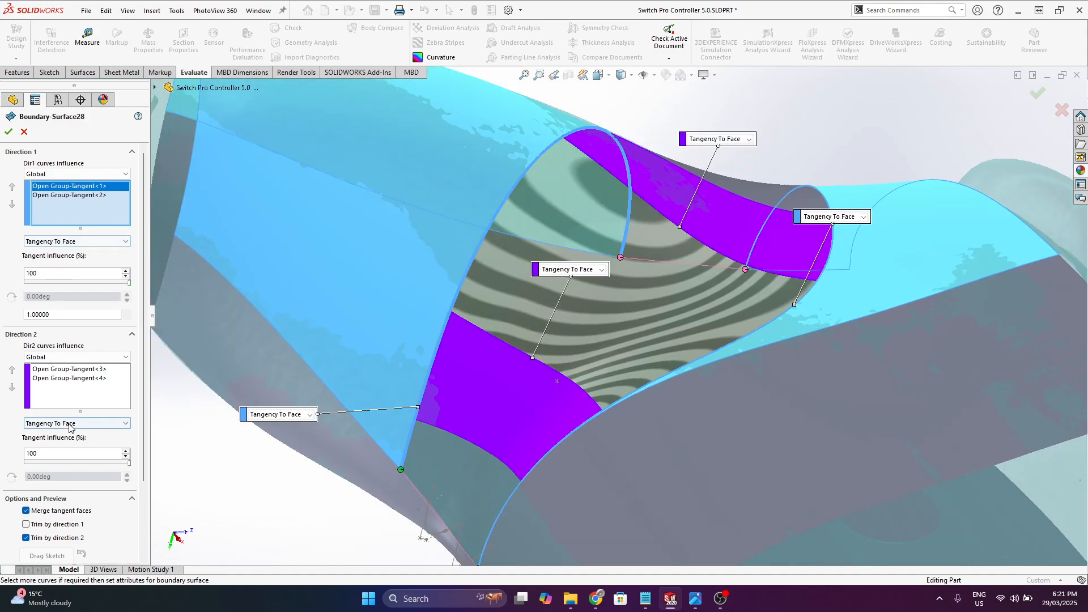
pyautogui.click(25, 135)
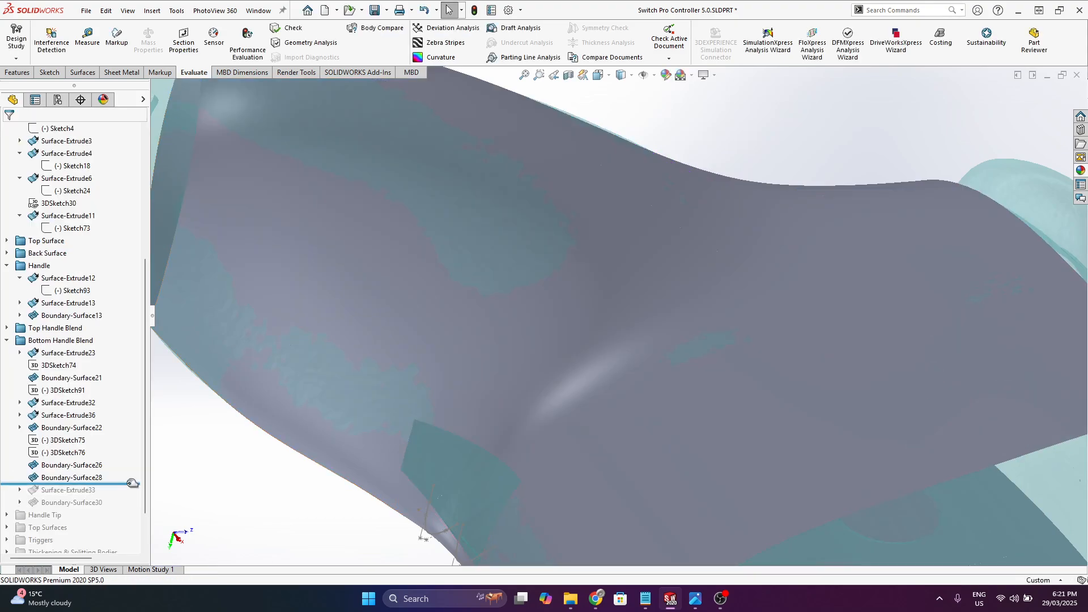
# - Roll the history forward past Boundary-Surface30 and view its patch at the lower edge of the handle blend
pyautogui.moveTo(127, 484); pyautogui.dragTo(123, 514)
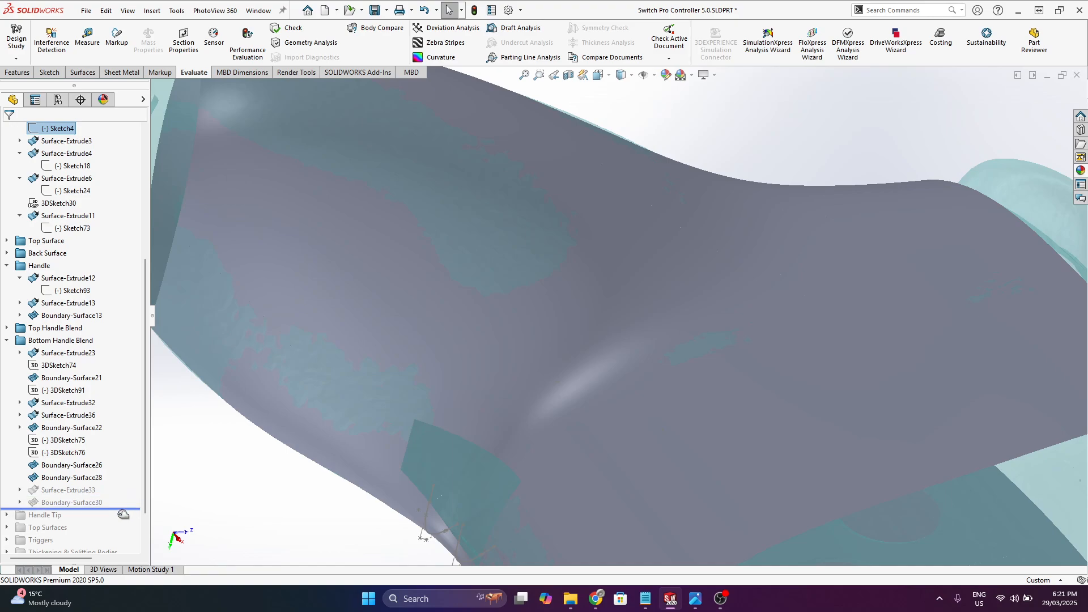
pyautogui.click(79, 504)
pyautogui.moveTo(491, 489); pyautogui.dragTo(499, 399, button='middle')
pyautogui.scroll(3, 486, 498)
pyautogui.scroll(-2, 505, 471)
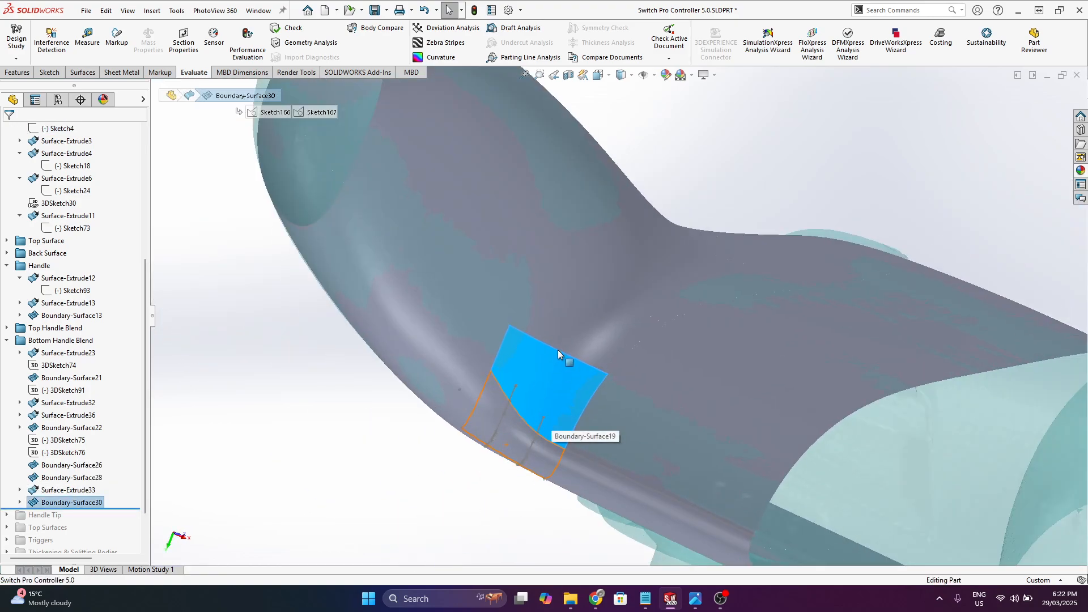
pyautogui.click(700, 112)
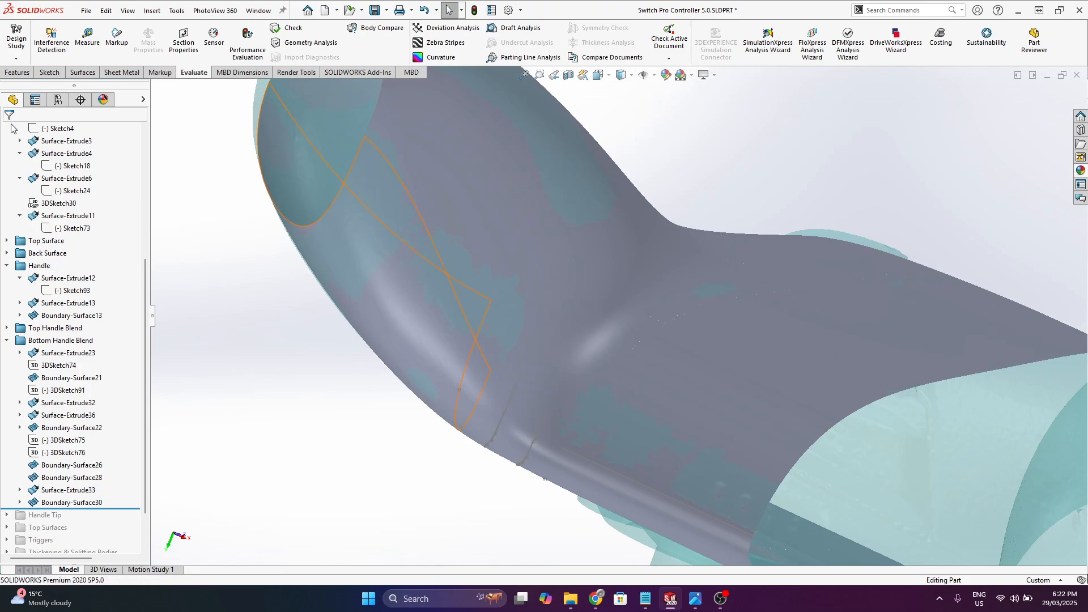
# - Hide the Graphic1 reference mesh and set the display style to Shaded With Edges
pyautogui.scroll(6, 73, 283)
pyautogui.rightClick(37, 291)
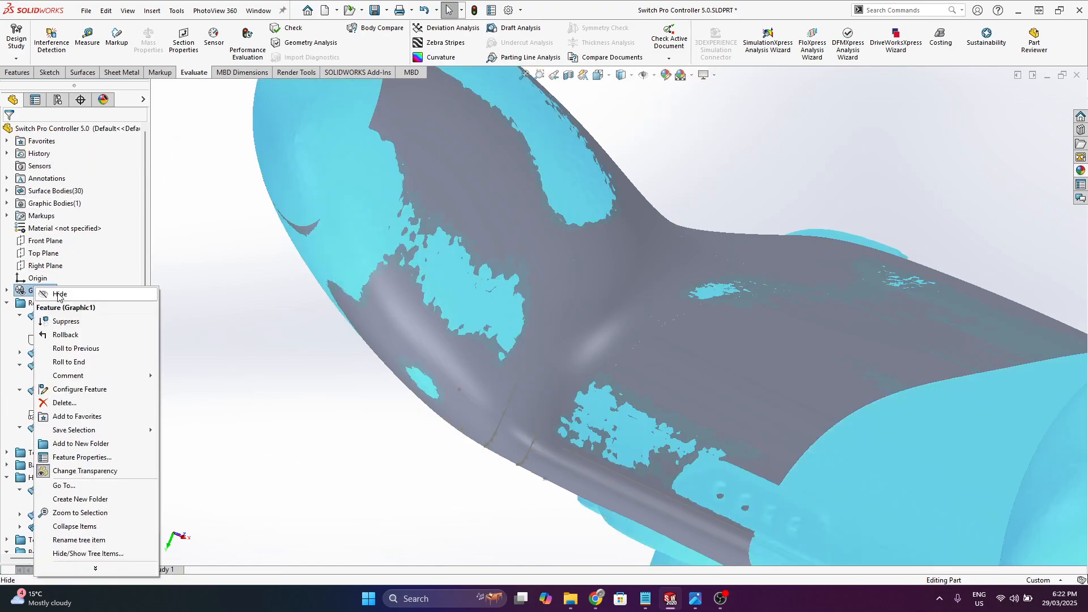
pyautogui.click(59, 294)
pyautogui.click(632, 76)
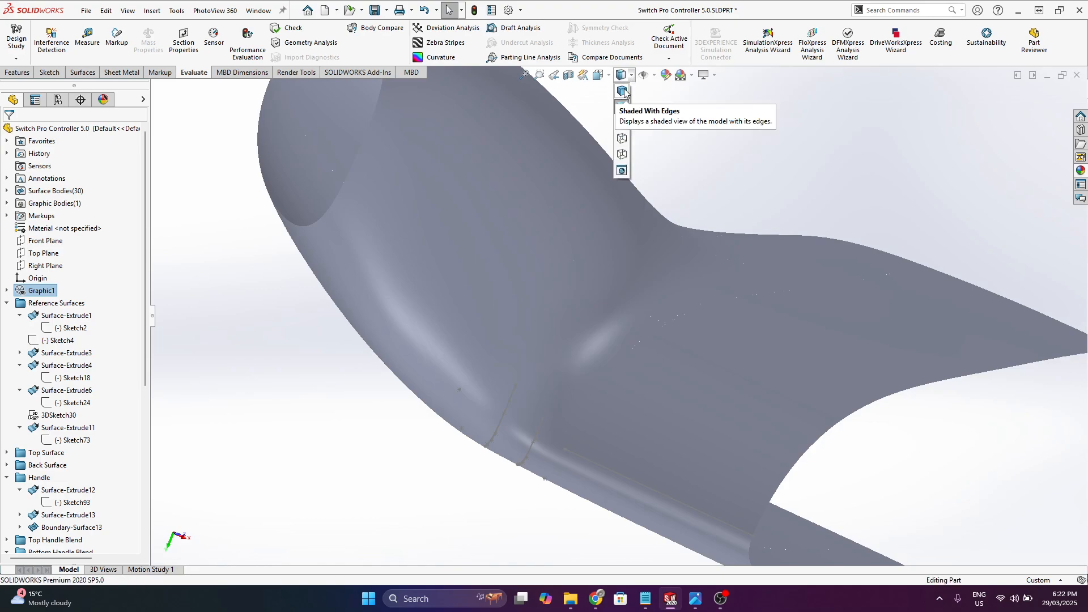
pyautogui.click(624, 94)
pyautogui.click(764, 200)
# - Examine the patch layout and edges of the bottom handle blend from several angles, highlighting the Boundary-Surface28 face
pyautogui.scroll(3, 721, 223)
pyautogui.moveTo(719, 222)
pyautogui.mouseDown(button='middle')
pyautogui.moveTo(672, 352)
pyautogui.moveTo(589, 468)
pyautogui.mouseUp(button='middle')
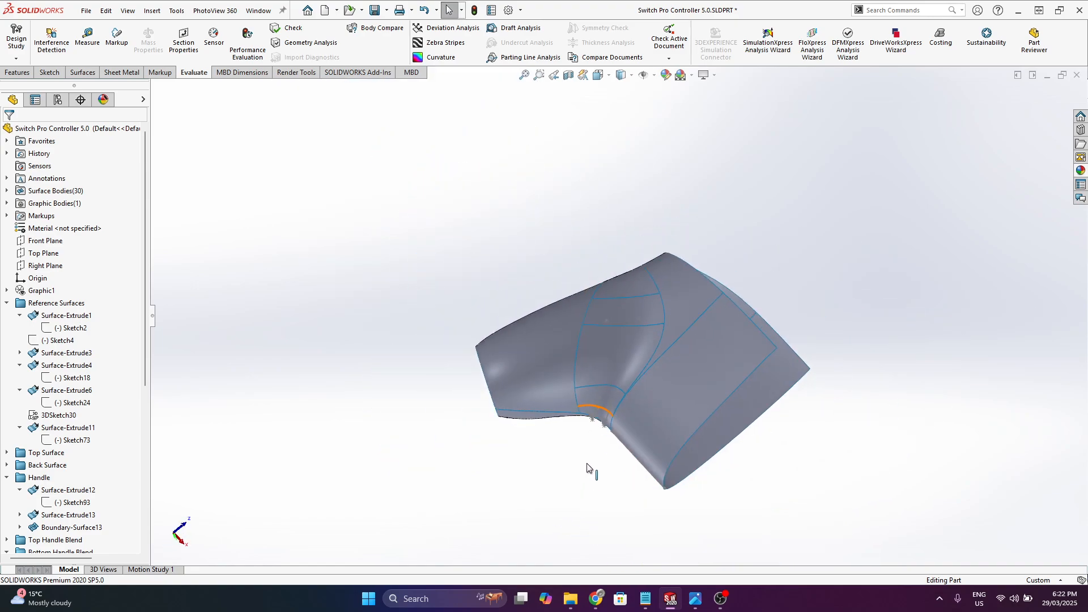
pyautogui.scroll(-3, 601, 322)
pyautogui.moveTo(630, 275); pyautogui.dragTo(608, 323, button='middle')
pyautogui.moveTo(615, 407); pyautogui.dragTo(638, 417, button='middle')
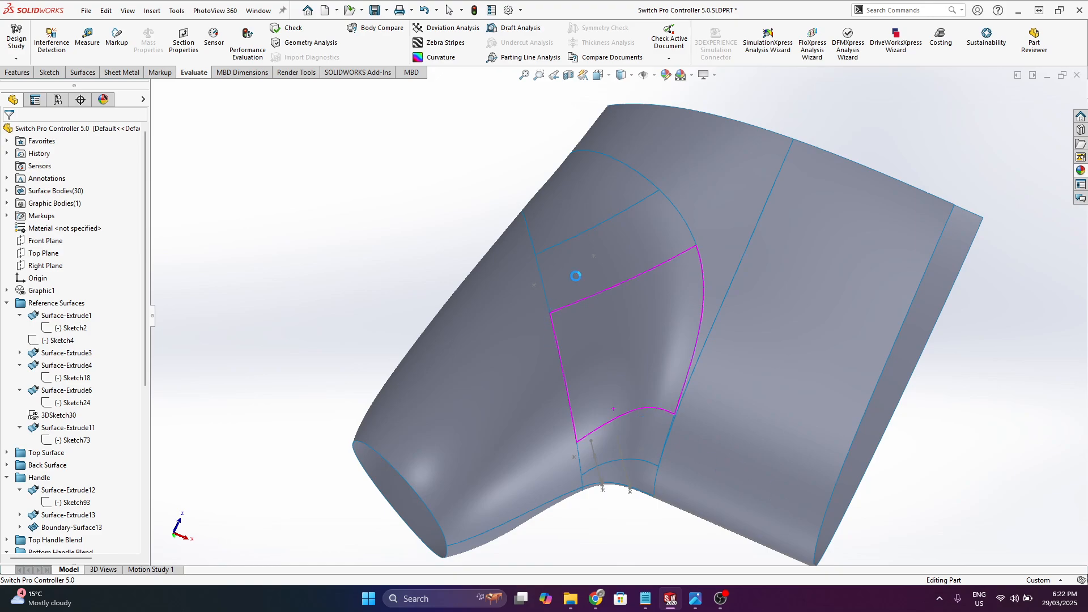
pyautogui.moveTo(556, 248); pyautogui.dragTo(773, 299, button='middle')
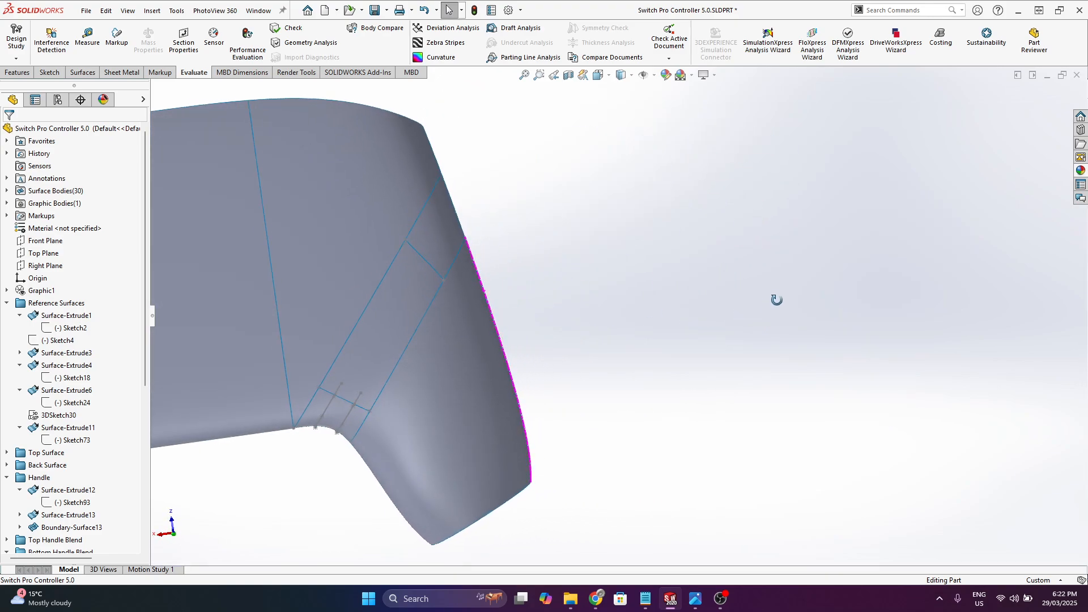
pyautogui.scroll(3, 471, 357)
pyautogui.scroll(-2, 470, 354)
pyautogui.moveTo(419, 410); pyautogui.dragTo(755, 379, button='middle')
pyautogui.click(709, 359)
pyautogui.scroll(-3, 706, 362)
pyautogui.scroll(3, 756, 454)
pyautogui.scroll(-4, 711, 430)
pyautogui.moveTo(651, 412); pyautogui.dragTo(684, 356, button='middle')
# - Roll the history forward past the Handle Tip folder, view the tip surfaces and expand that folder
pyautogui.scroll(-3, 113, 465)
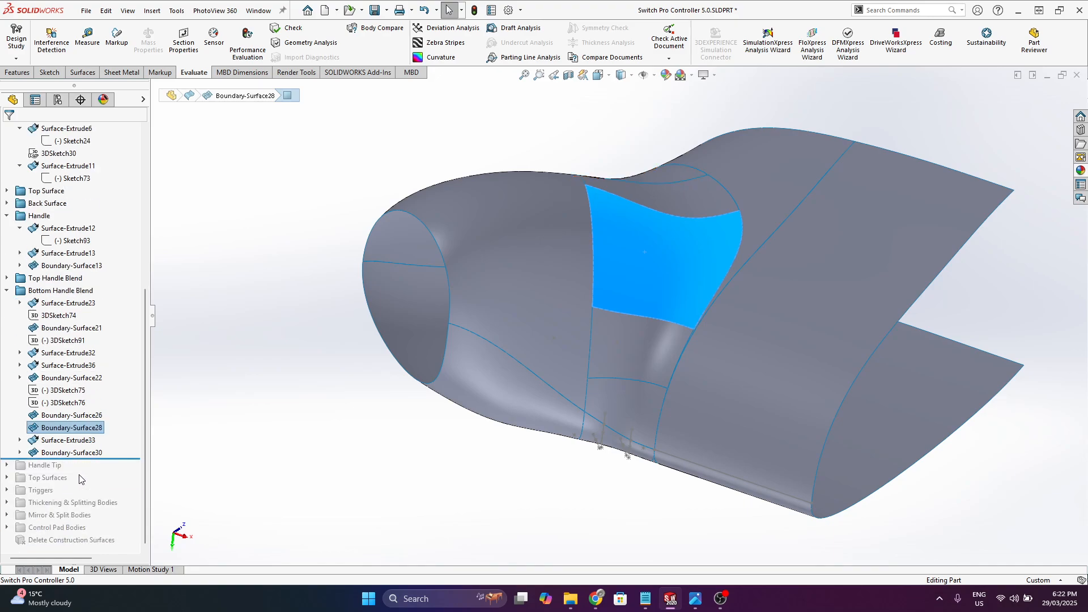
pyautogui.moveTo(125, 456); pyautogui.dragTo(123, 468)
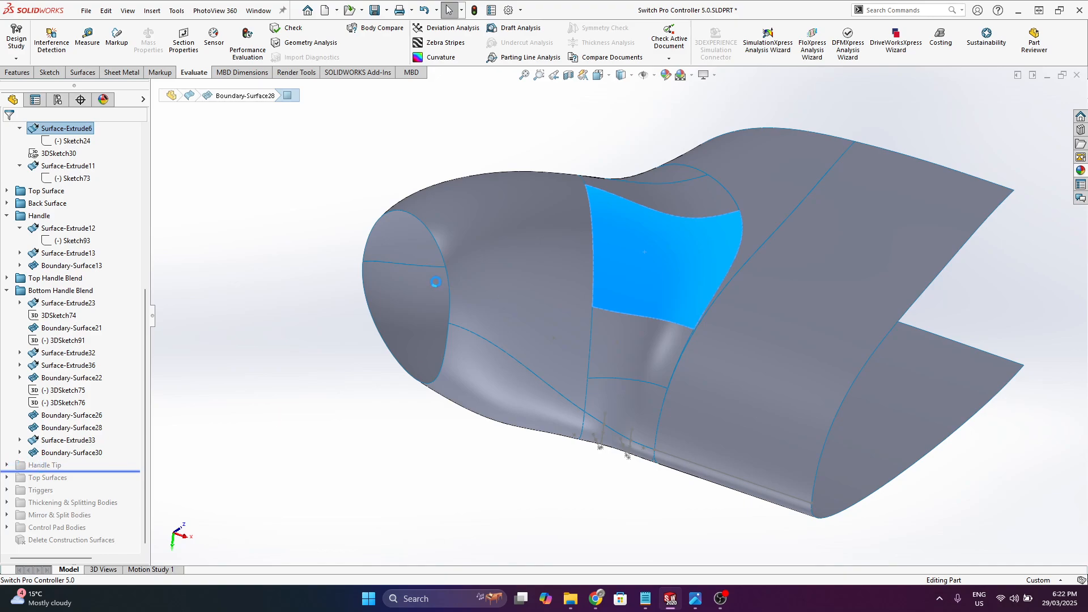
pyautogui.scroll(1, 384, 289)
pyautogui.moveTo(438, 266); pyautogui.dragTo(627, 230, button='middle')
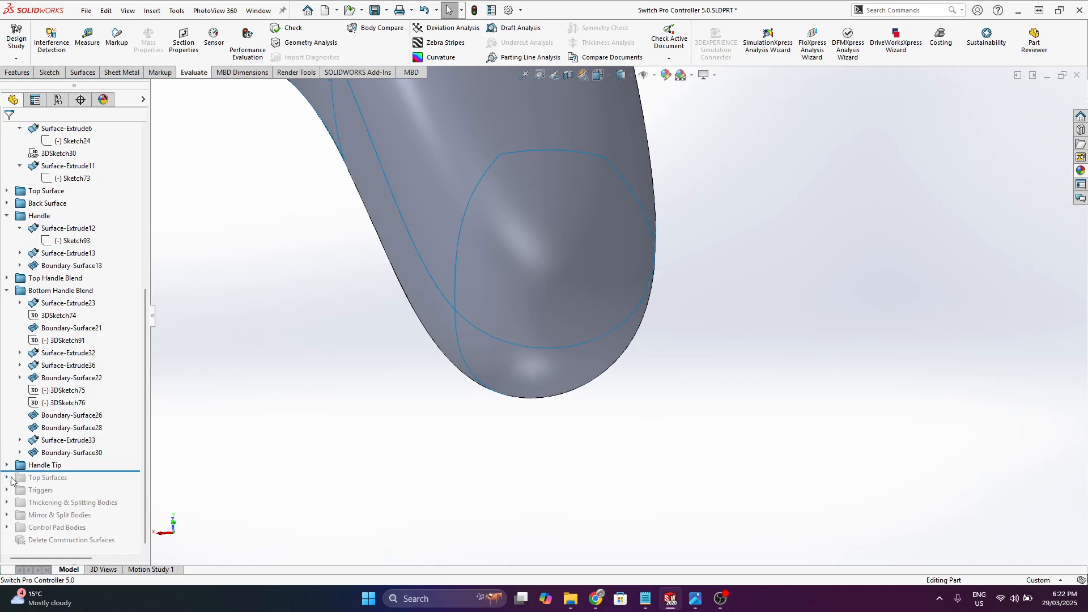
pyautogui.moveTo(526, 220); pyautogui.dragTo(602, 420, button='middle')
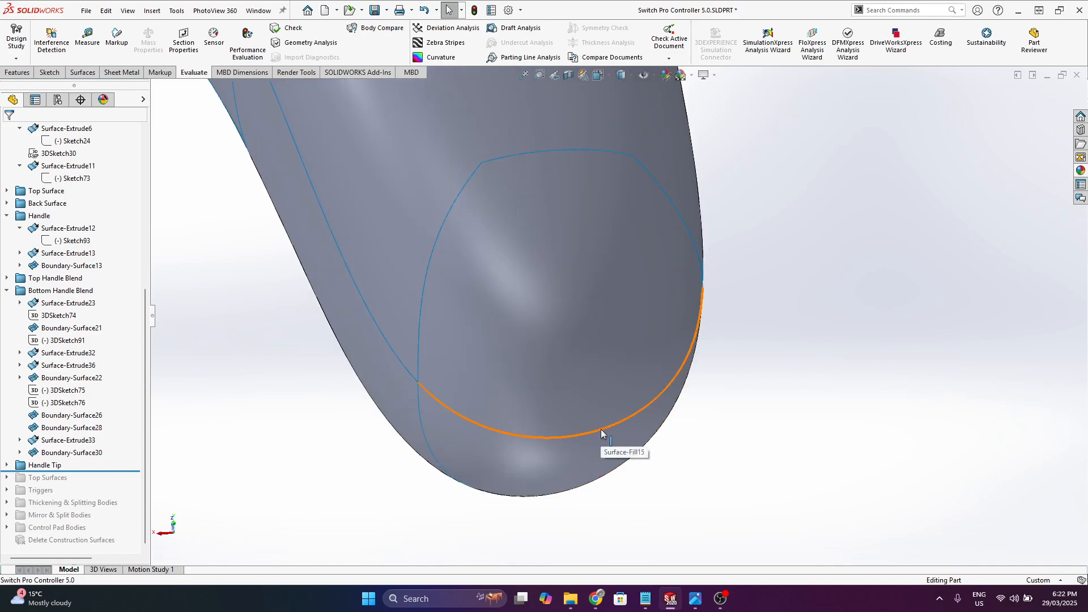
pyautogui.click(7, 465)
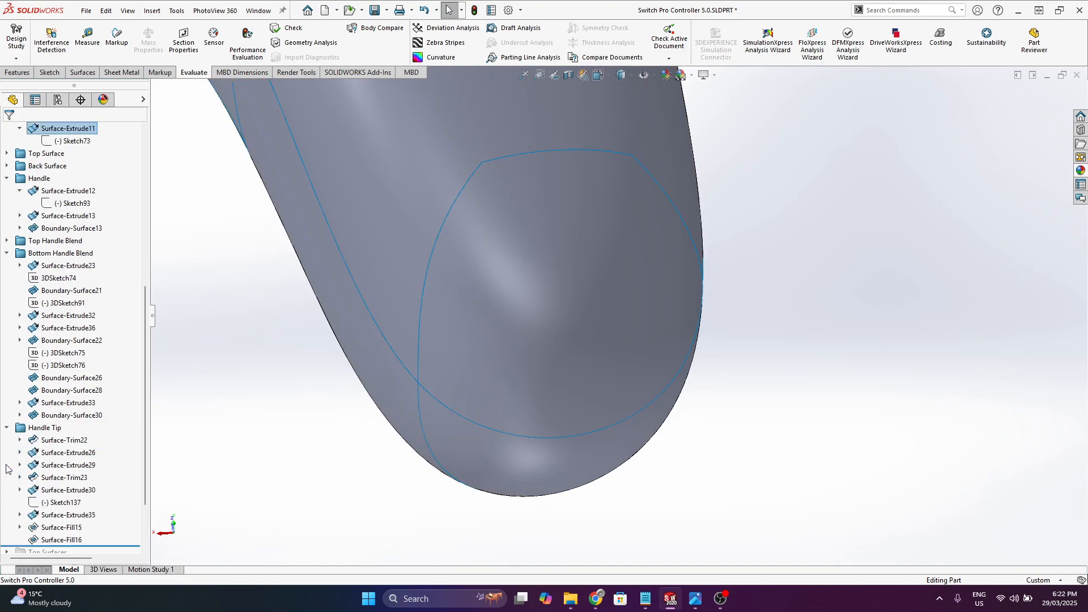
# - Roll the history back to before Surface-Trim22 in the Handle Tip folder and view the open handle end
pyautogui.rightClick(579, 266)
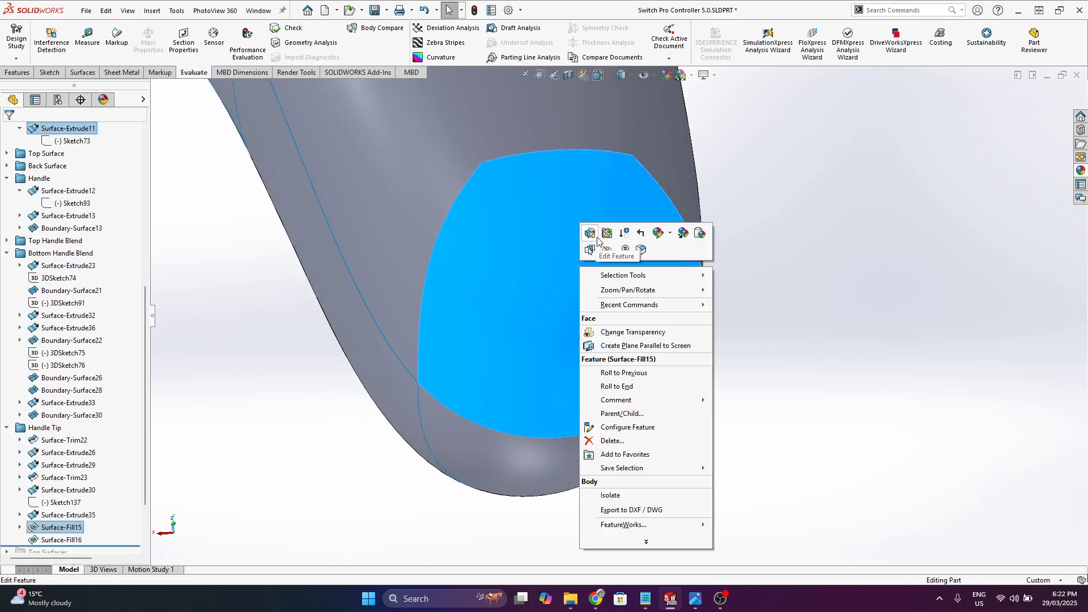
pyautogui.click(817, 192)
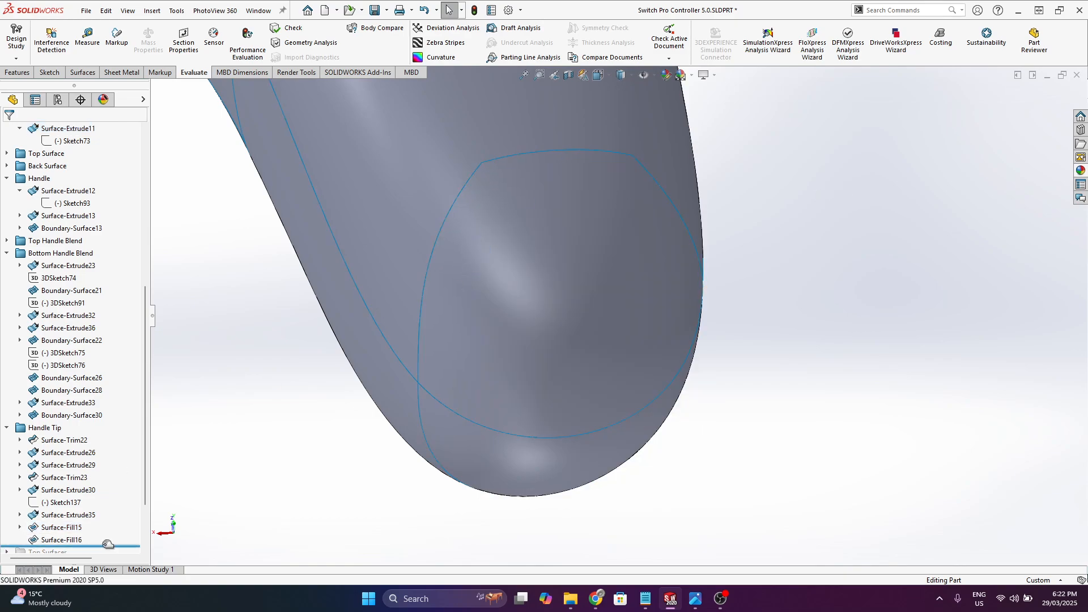
pyautogui.moveTo(121, 546); pyautogui.dragTo(121, 421)
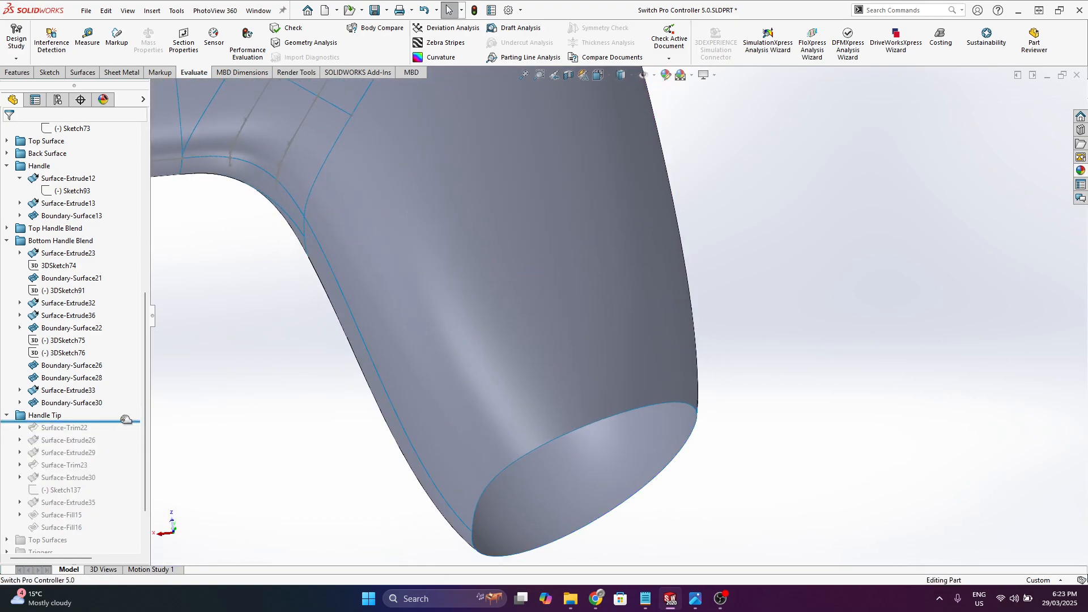
pyautogui.click(564, 435)
pyautogui.moveTo(528, 479); pyautogui.dragTo(517, 306, button='middle')
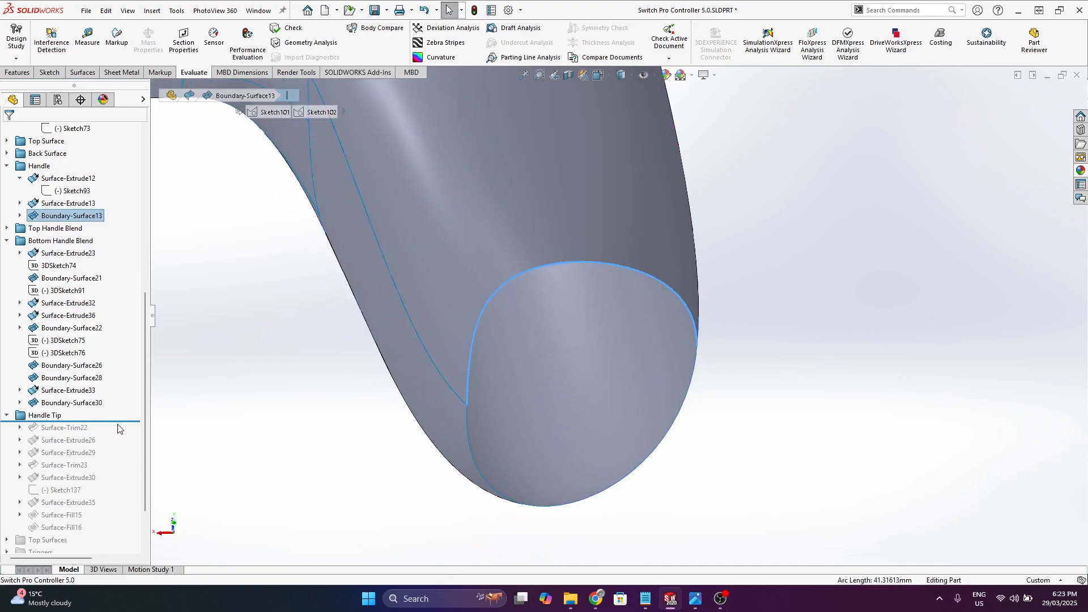
# - Roll the history forward past Surface-Trim23 and highlight the trimmed edges around the handle tip opening
pyautogui.moveTo(118, 429); pyautogui.dragTo(126, 470)
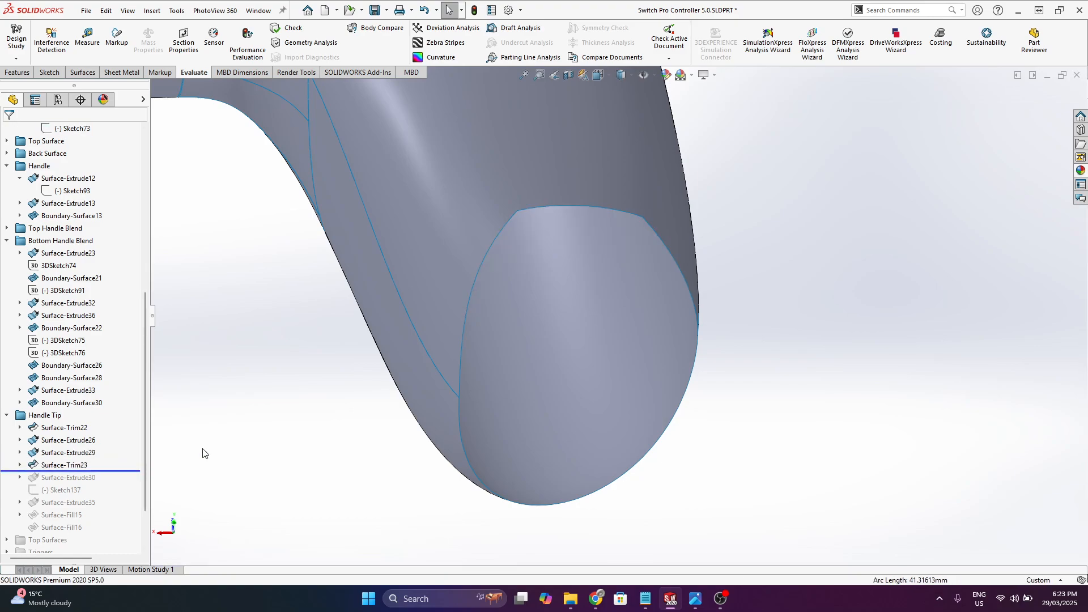
pyautogui.click(485, 253)
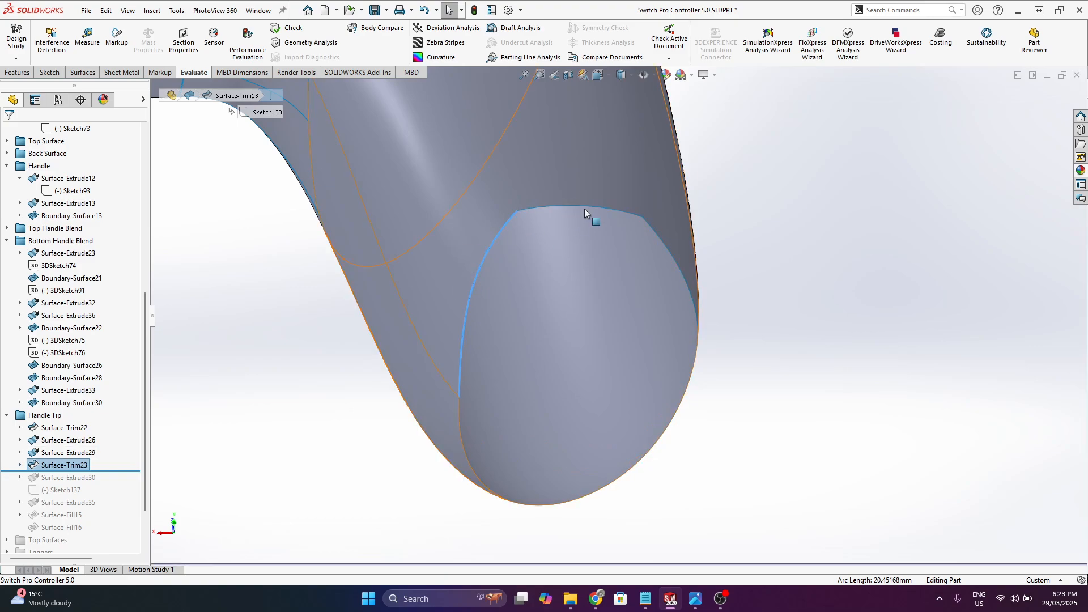
pyautogui.click(607, 208)
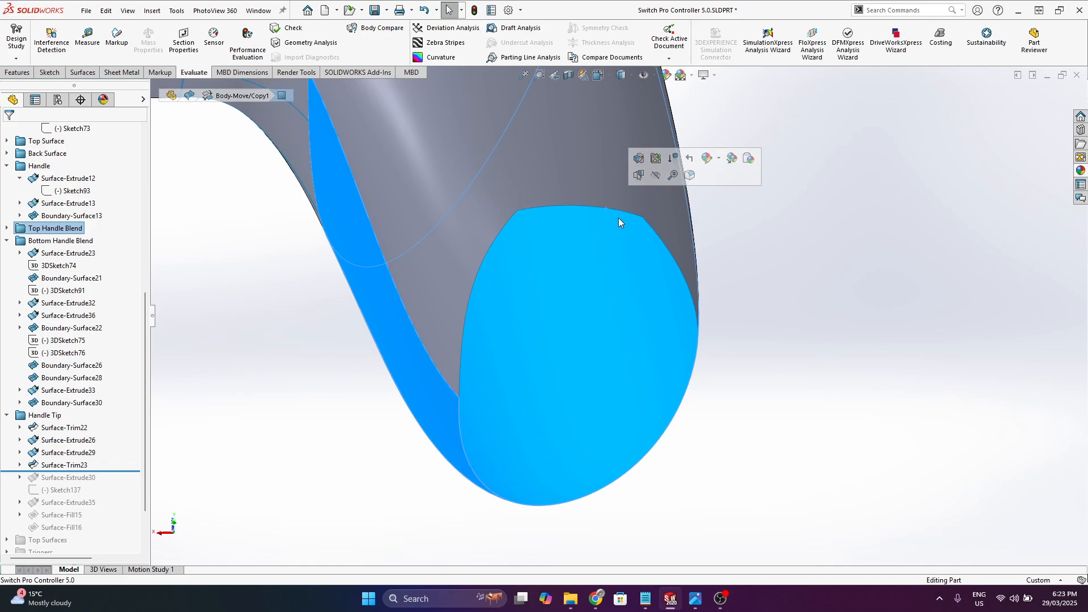
pyautogui.click(630, 212)
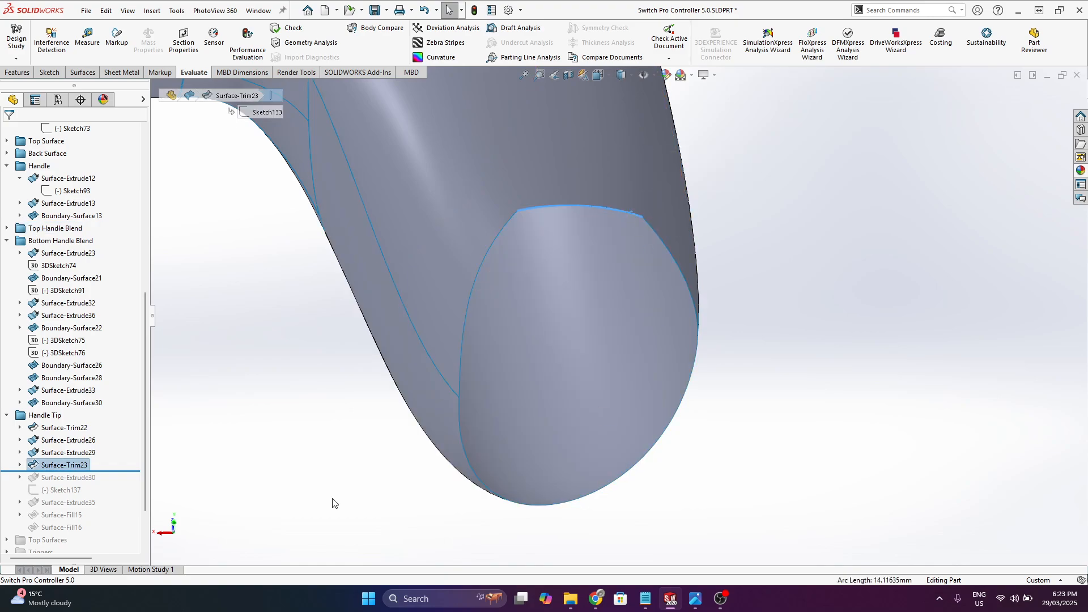
pyautogui.click(239, 449)
# - Open Surface-Trim23's Sketch133, view its trim lines normal to the sketch plane, and exit the sketch
pyautogui.click(19, 464)
pyautogui.rightClick(74, 478)
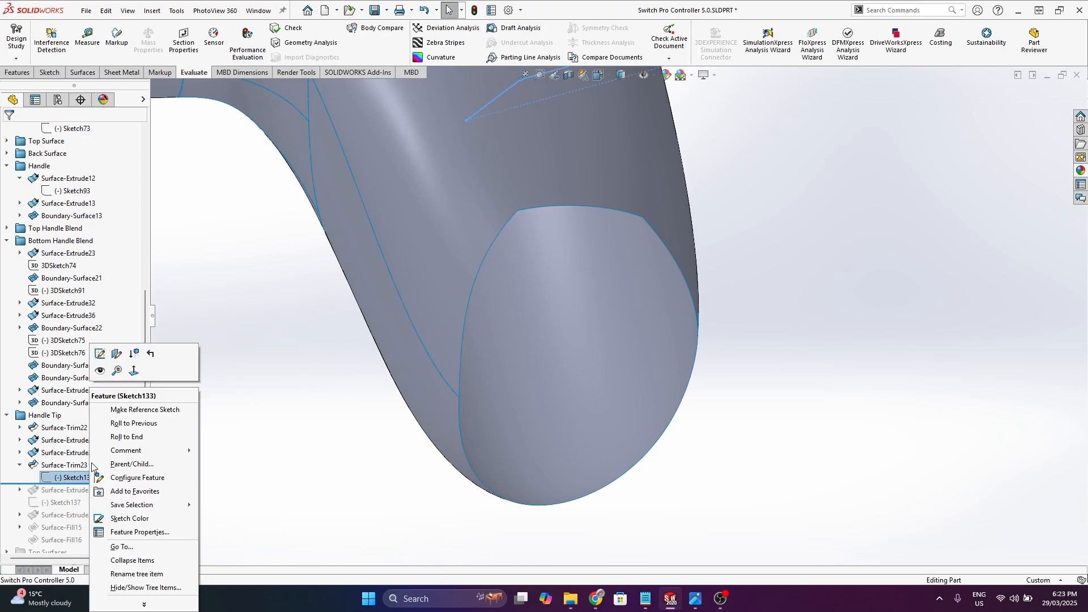
pyautogui.click(94, 358)
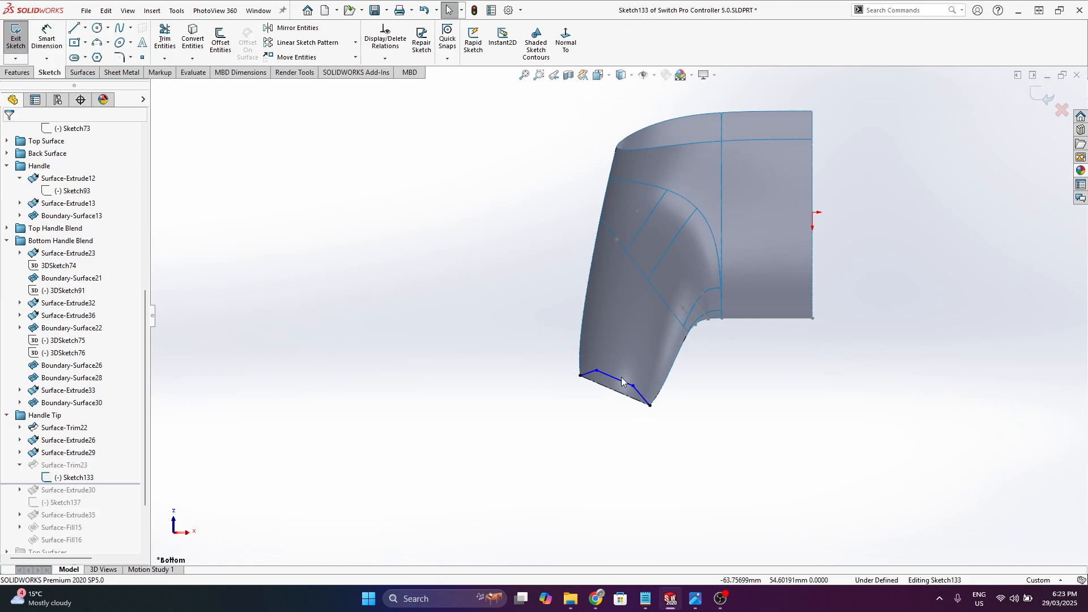
pyautogui.click(569, 41)
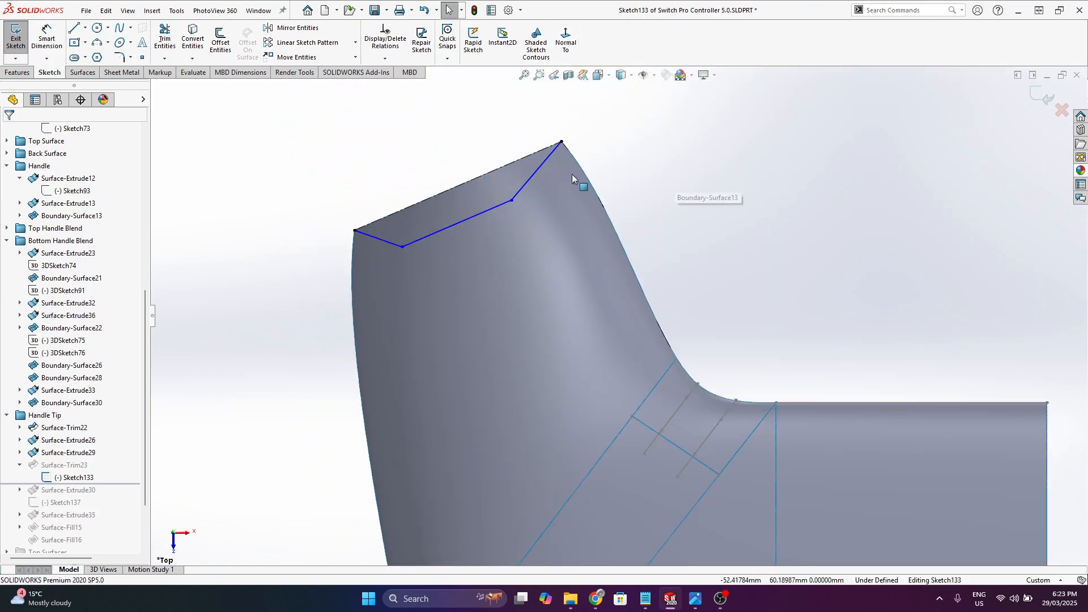
pyautogui.click(12, 25)
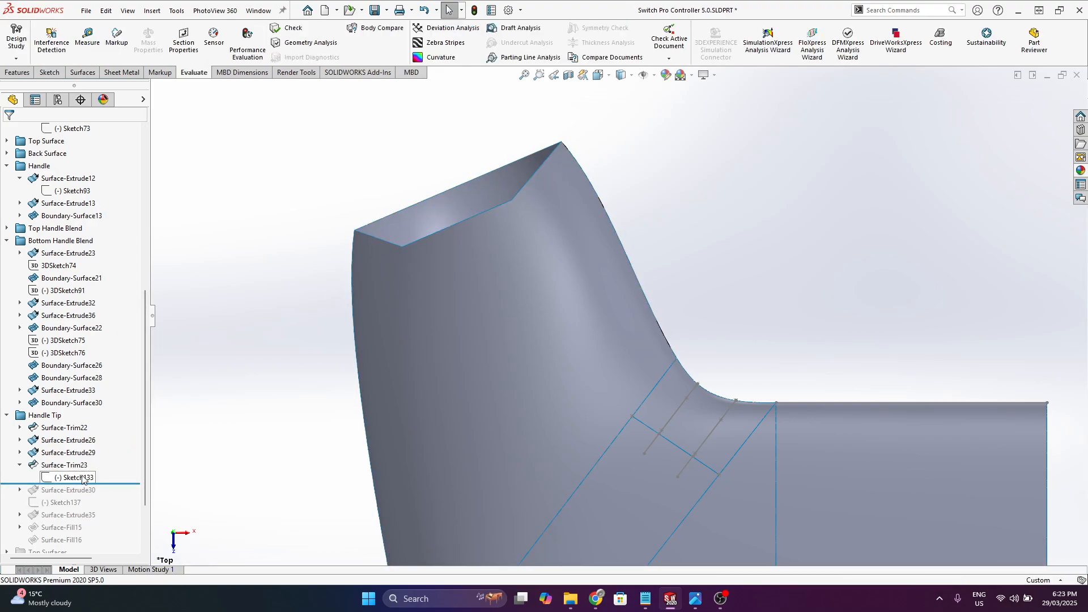
# - Roll the history forward past Surface-Extrude30 and Surface-Extrude35, viewing the reference surfaces crossing the handle tip
pyautogui.moveTo(83, 483)
pyautogui.mouseDown()
pyautogui.moveTo(114, 483)
pyautogui.moveTo(114, 494)
pyautogui.mouseUp()
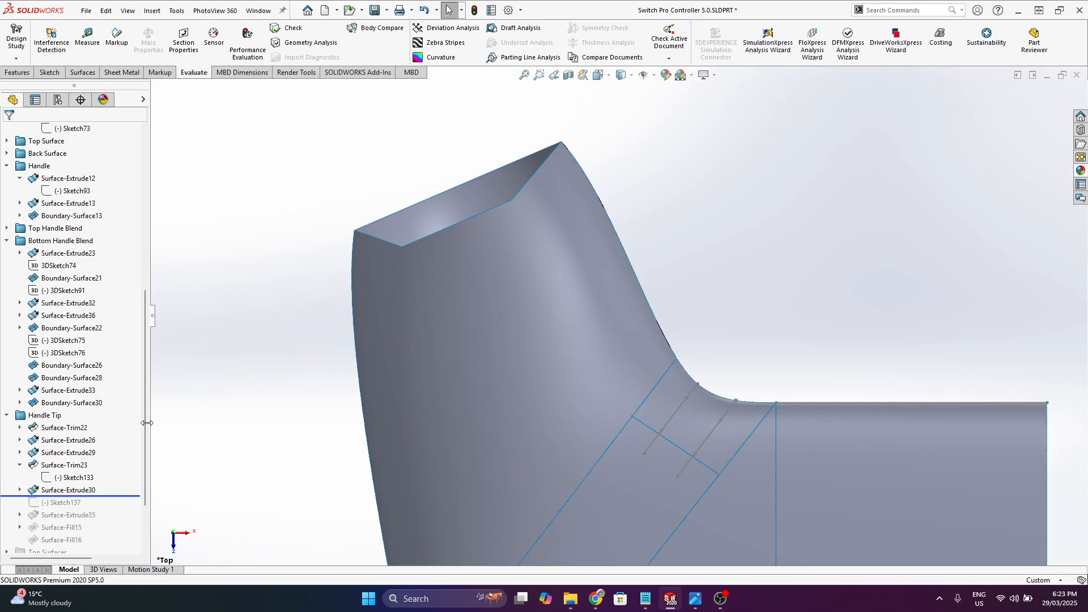
pyautogui.click(85, 492)
pyautogui.scroll(1, 367, 300)
pyautogui.moveTo(369, 298); pyautogui.dragTo(477, 316, button='middle')
pyautogui.scroll(3, 482, 301)
pyautogui.scroll(-4, 528, 148)
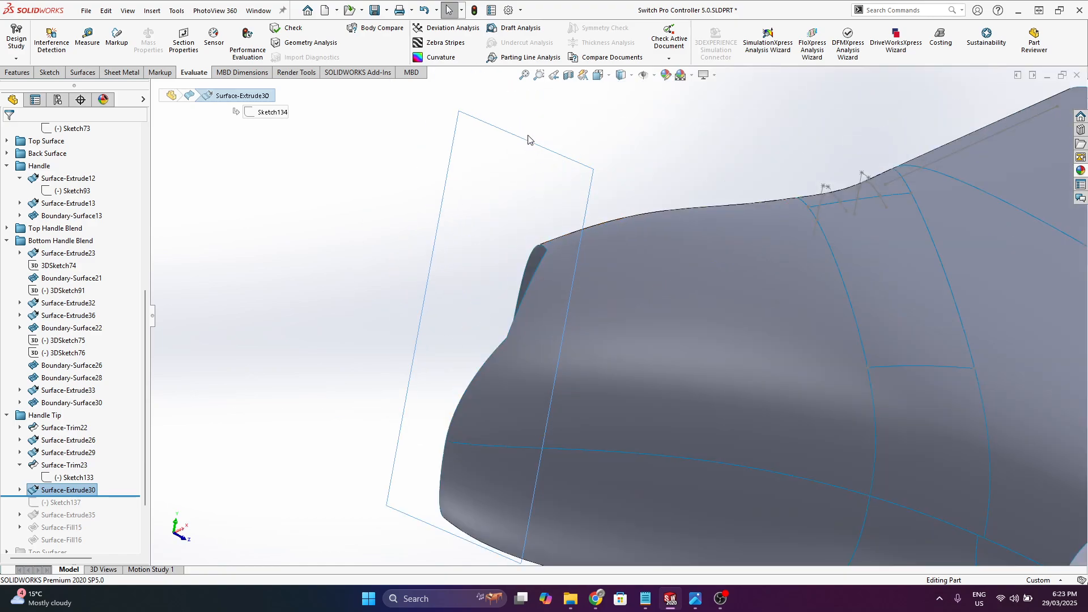
pyautogui.moveTo(117, 494); pyautogui.dragTo(124, 520)
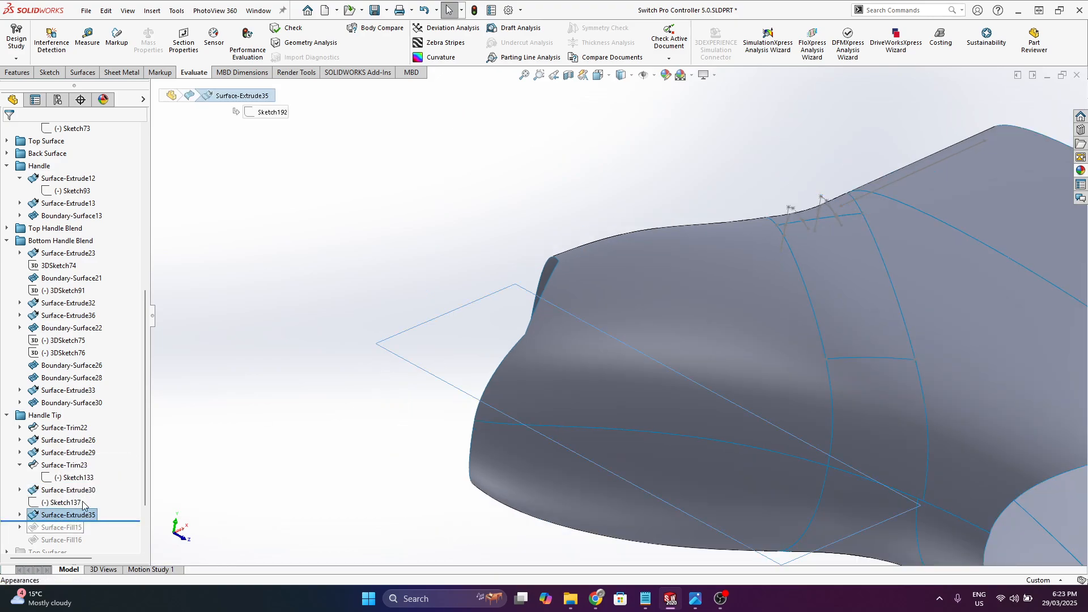
# - Roll the history forward past Surface-Fill15 and open that fill feature's definition
pyautogui.scroll(-2, 110, 468)
pyautogui.moveTo(127, 445); pyautogui.dragTo(127, 458)
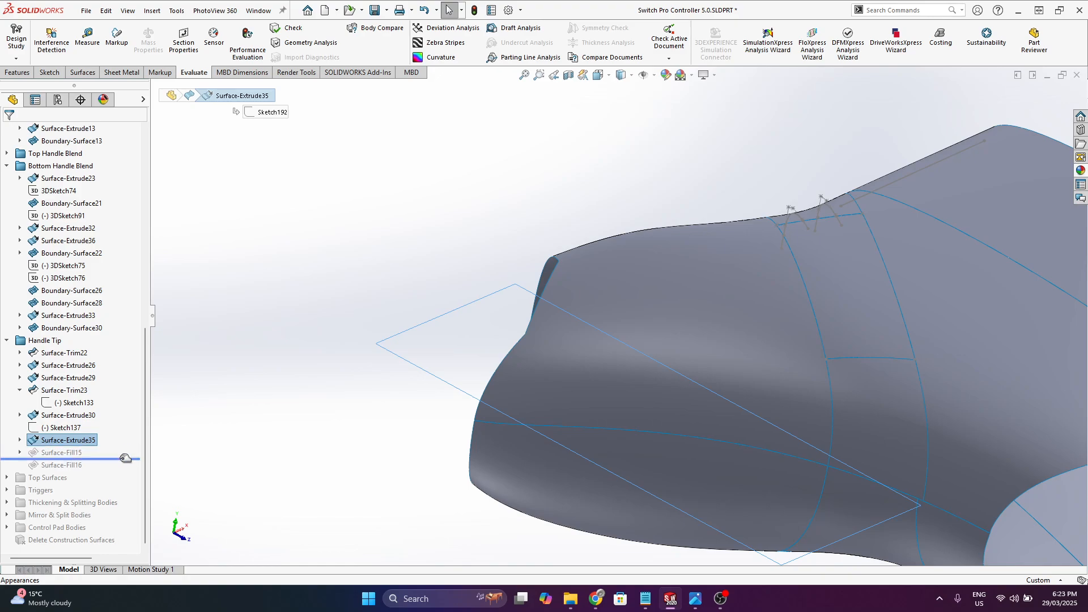
pyautogui.rightClick(63, 452)
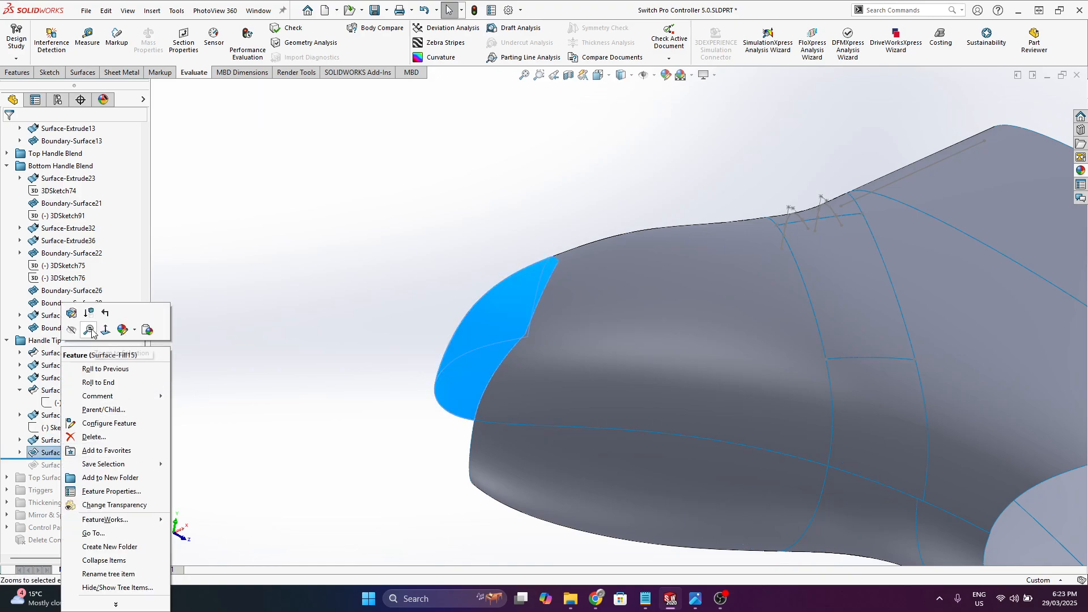
pyautogui.click(72, 313)
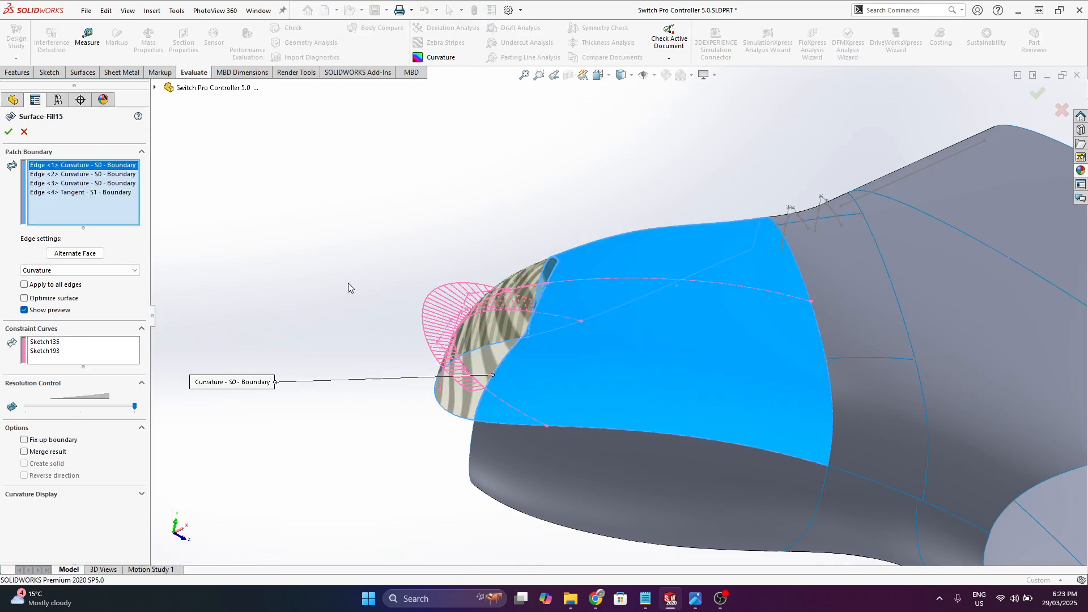
# - Examine Surface-Fill15's patch boundary edges and striped preview on the handle tip from several angles
pyautogui.moveTo(358, 274); pyautogui.dragTo(744, 364, button='middle')
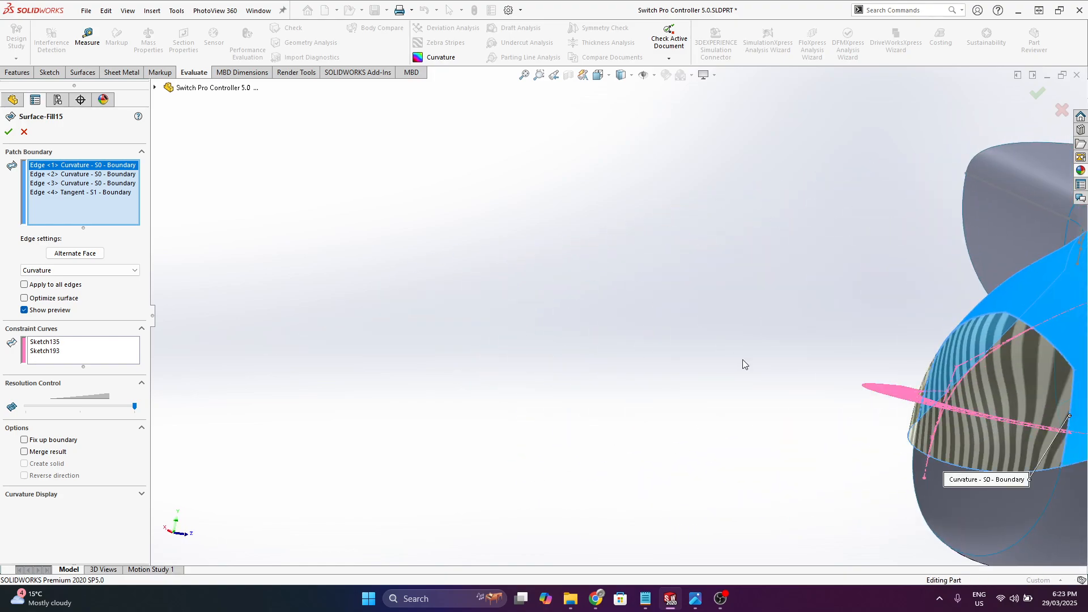
pyautogui.scroll(5, 743, 361)
pyautogui.scroll(-5, 844, 343)
pyautogui.scroll(-2, 657, 355)
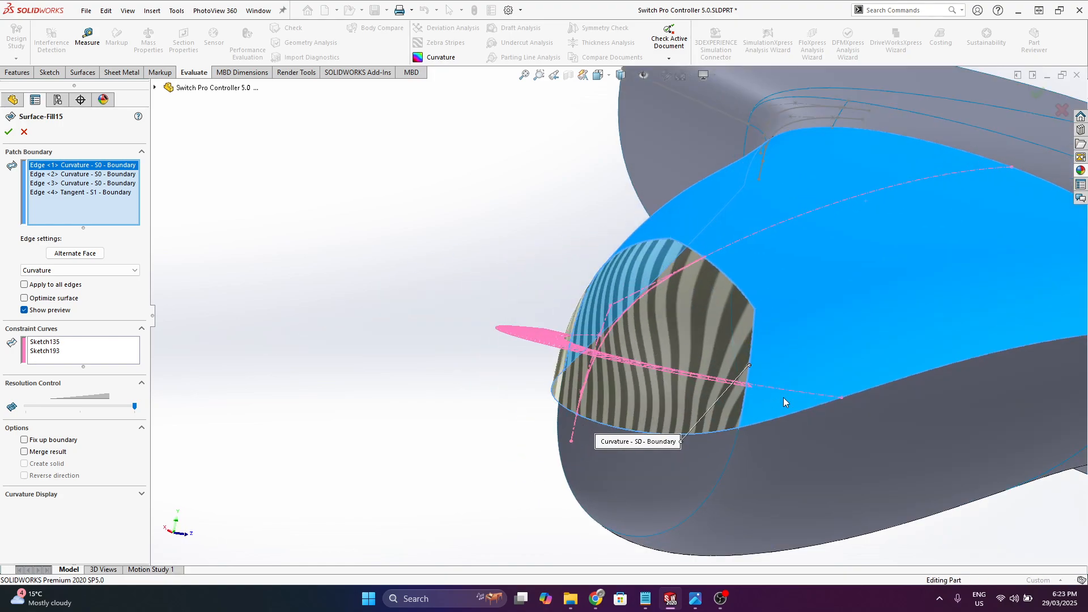
pyautogui.scroll(-2, 808, 377)
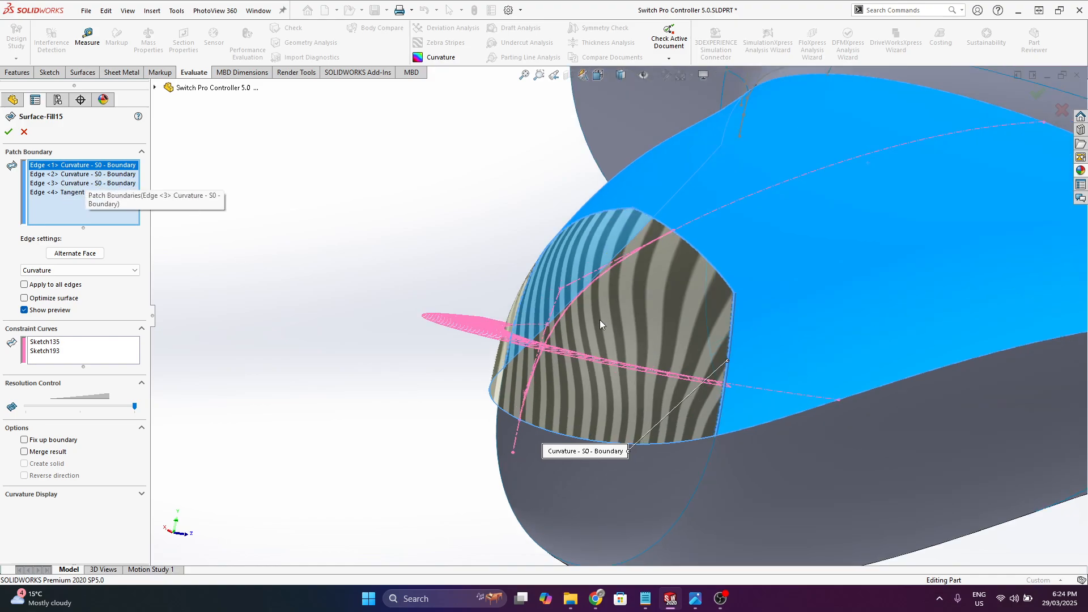
pyautogui.moveTo(599, 319); pyautogui.dragTo(642, 304, button='middle')
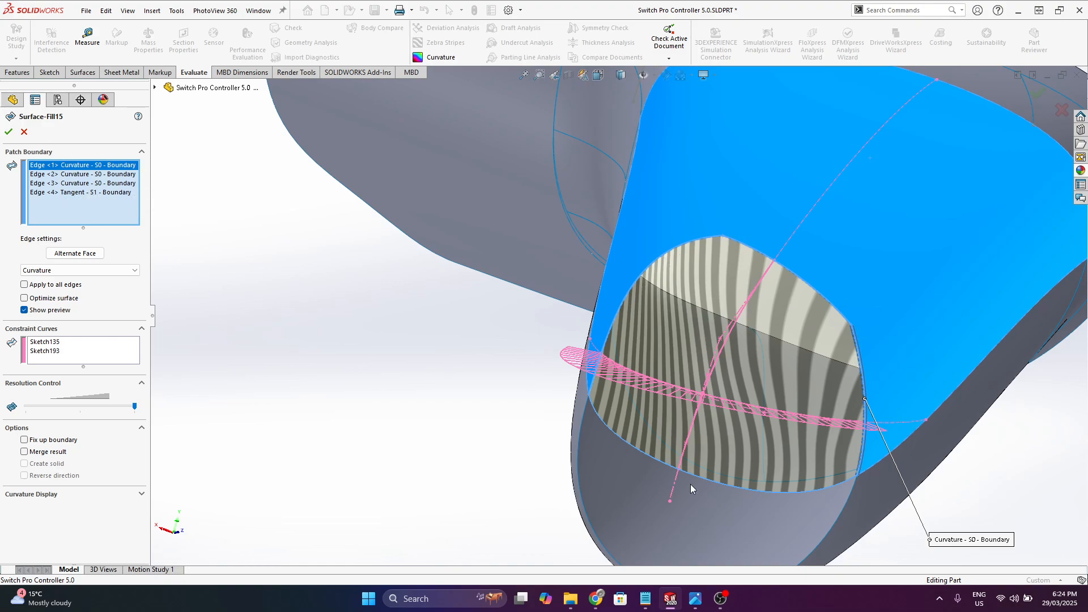
pyautogui.scroll(-2, 691, 485)
pyautogui.moveTo(698, 436); pyautogui.dragTo(613, 444, button='middle')
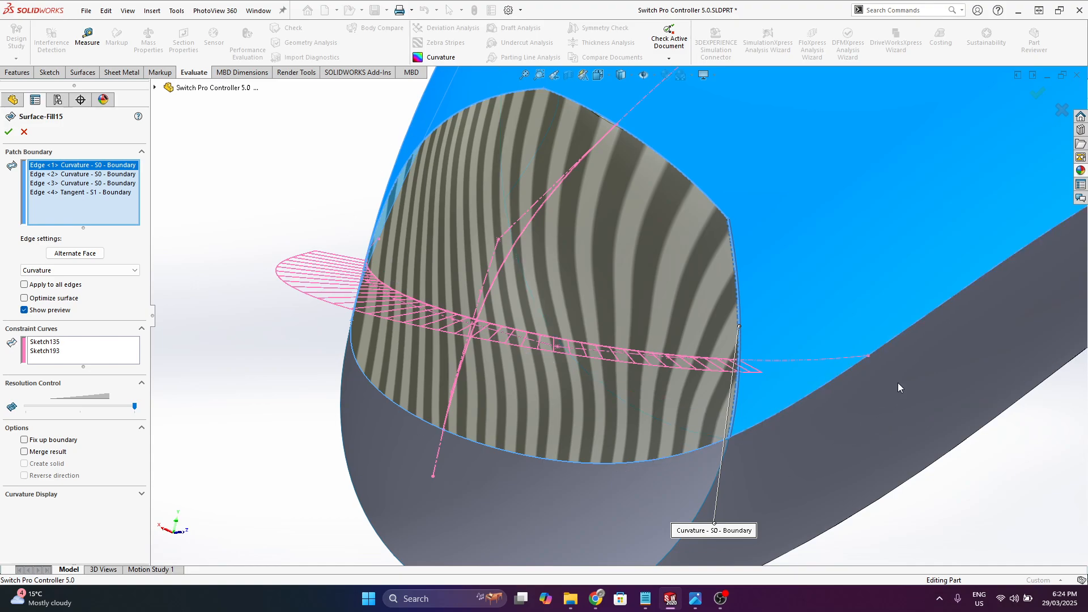
pyautogui.scroll(3, 872, 358)
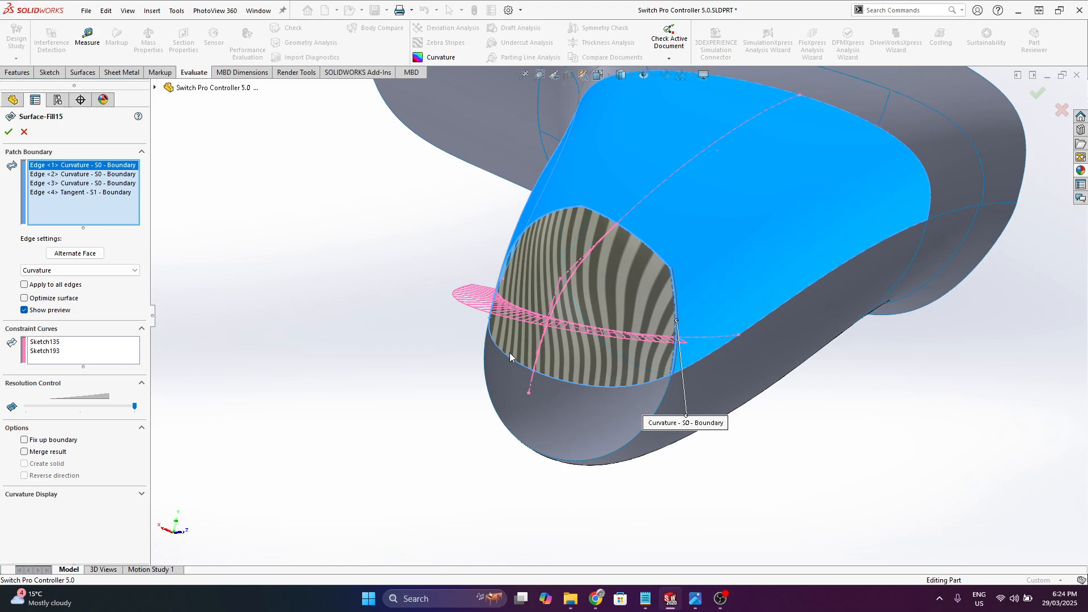
# - Highlight Surface-Fill15's constraint curves Sketch135 and Sketch193, cancel the feature edit, and select the fill face
pyautogui.click(47, 343)
pyautogui.moveTo(563, 329); pyautogui.dragTo(446, 285, button='middle')
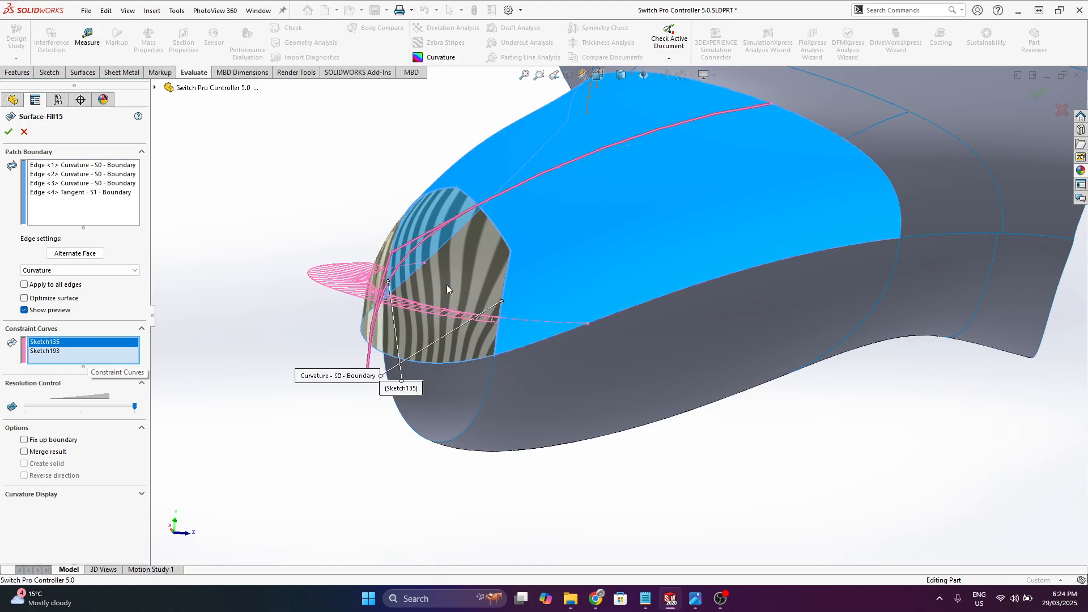
pyautogui.click(47, 351)
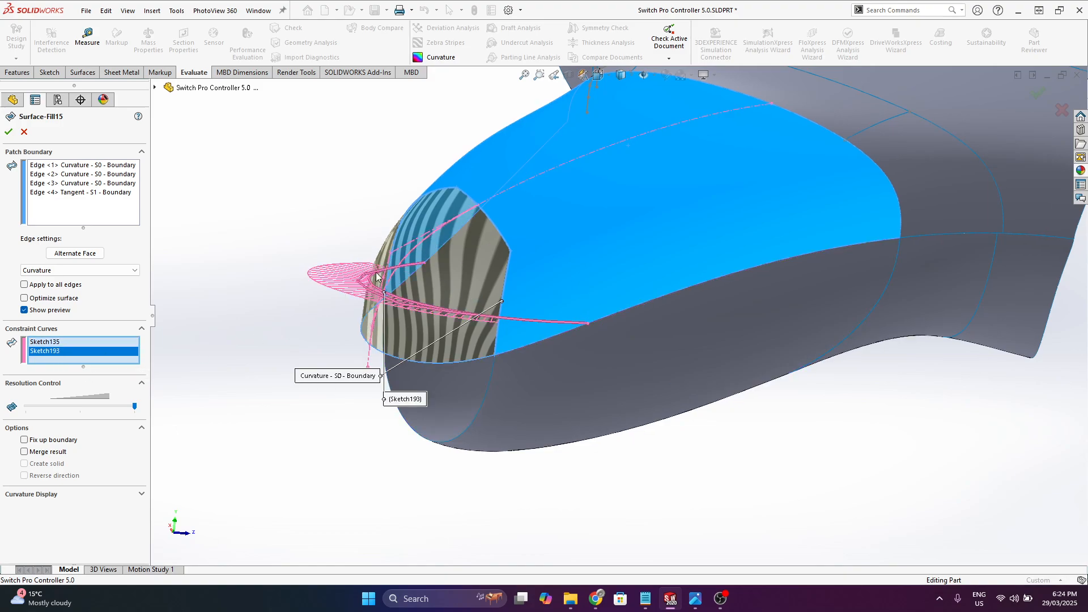
pyautogui.moveTo(317, 275)
pyautogui.mouseDown(button='middle')
pyautogui.moveTo(472, 314)
pyautogui.moveTo(337, 280)
pyautogui.moveTo(451, 273)
pyautogui.moveTo(404, 312)
pyautogui.moveTo(369, 233)
pyautogui.mouseUp(button='middle')
pyautogui.click(24, 132)
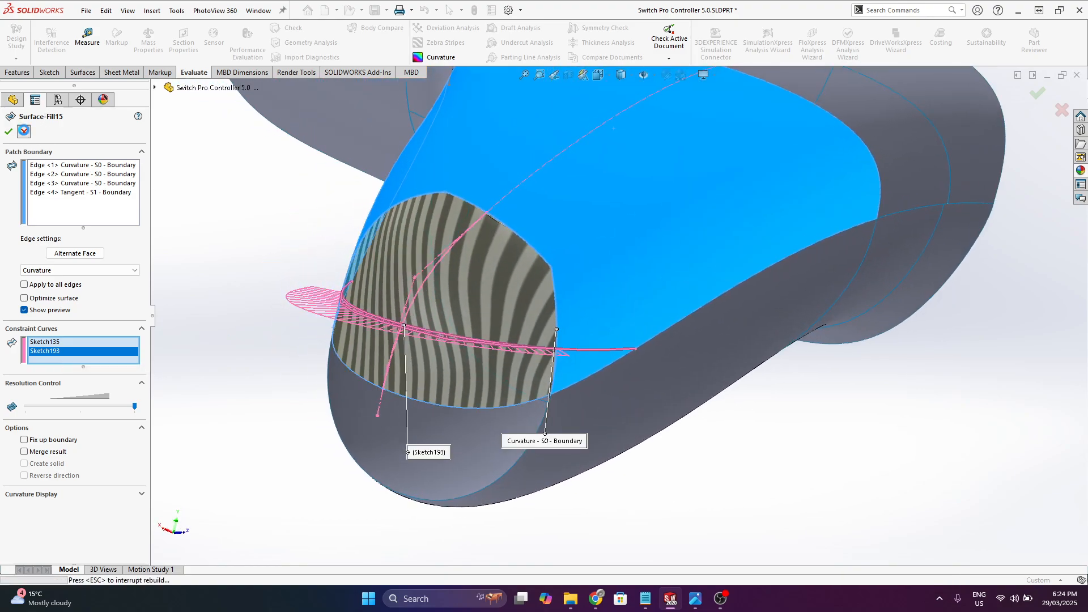
pyautogui.click(437, 322)
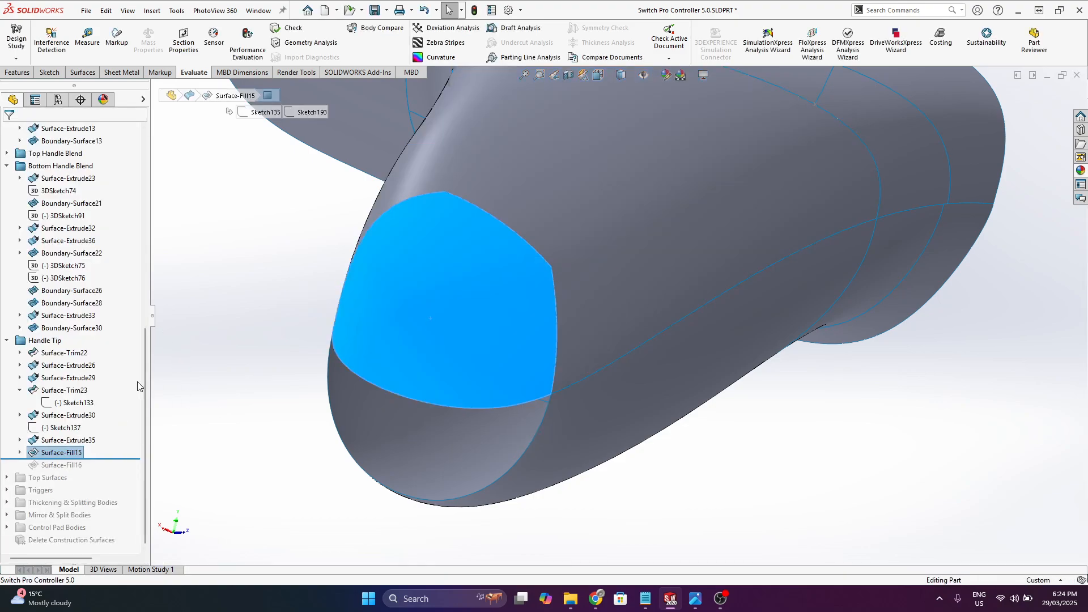
# - Roll the history forward past Surface-Fill16 and inspect the handle tip's surface continuity with vertical zebra stripes
pyautogui.moveTo(112, 457); pyautogui.dragTo(111, 472)
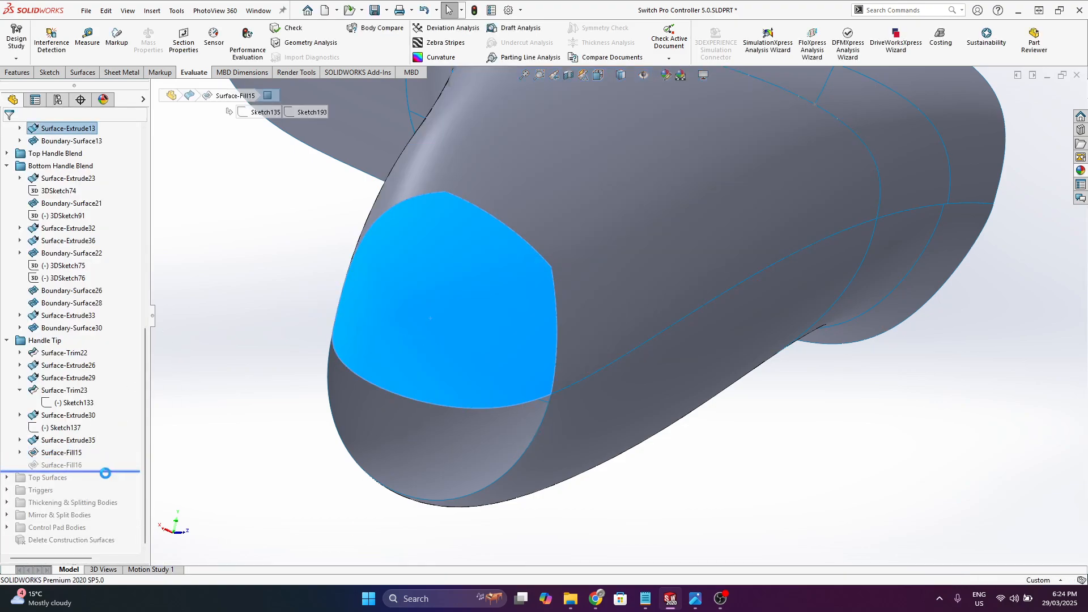
pyautogui.click(445, 43)
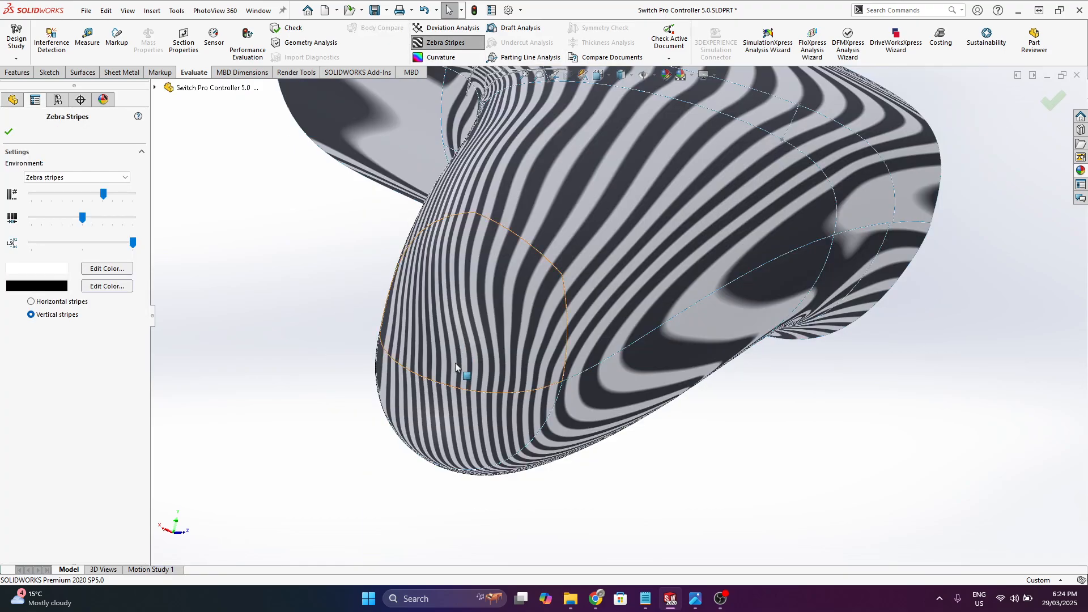
pyautogui.press('Return')
pyautogui.moveTo(454, 363); pyautogui.dragTo(391, 378, button='middle')
pyautogui.scroll(-2, 391, 377)
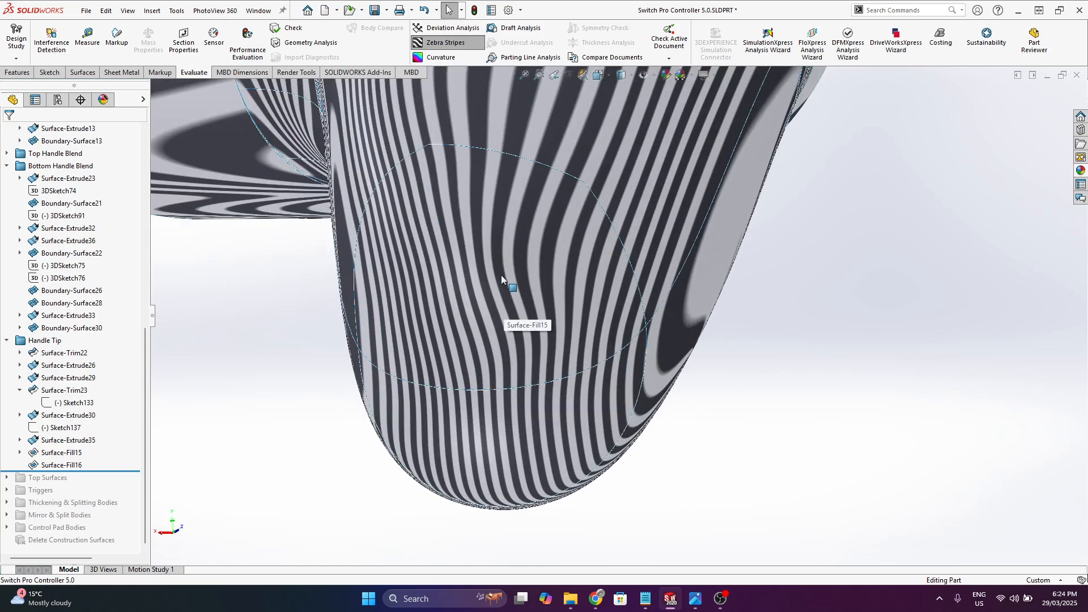
pyautogui.moveTo(429, 358); pyautogui.dragTo(340, 317, button='middle')
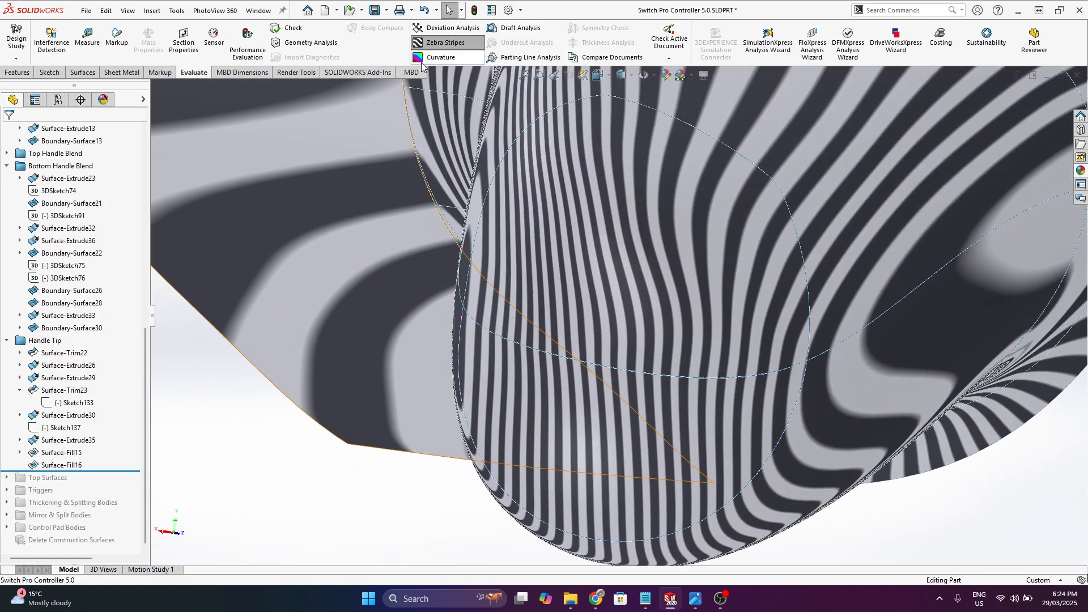
# - Inspect the handle tip with the Curvature colour display, and switch that display off
pyautogui.click(441, 57)
pyautogui.moveTo(587, 188); pyautogui.dragTo(477, 102, button='middle')
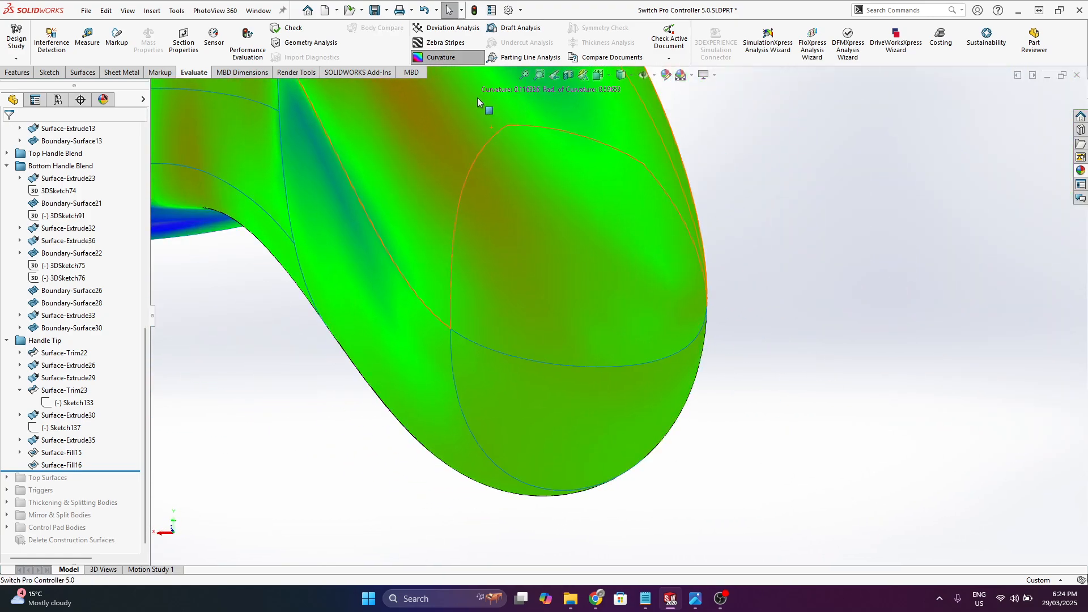
pyautogui.click(445, 59)
# - Roll the history forward past the Top Surfaces folder and view the whole handle and body
pyautogui.moveTo(122, 472); pyautogui.dragTo(123, 478)
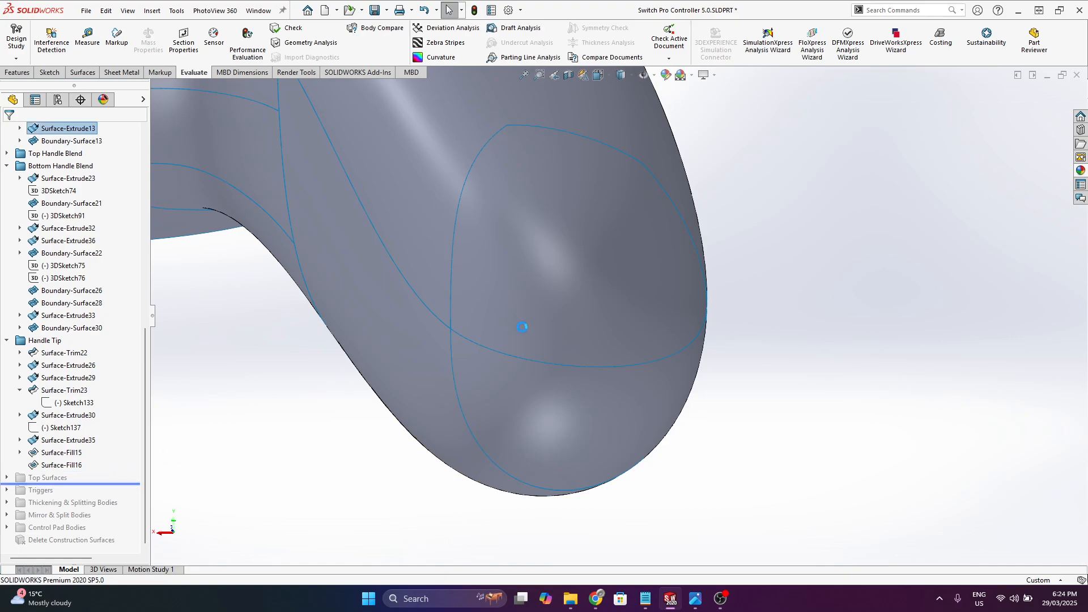
pyautogui.scroll(6, 514, 324)
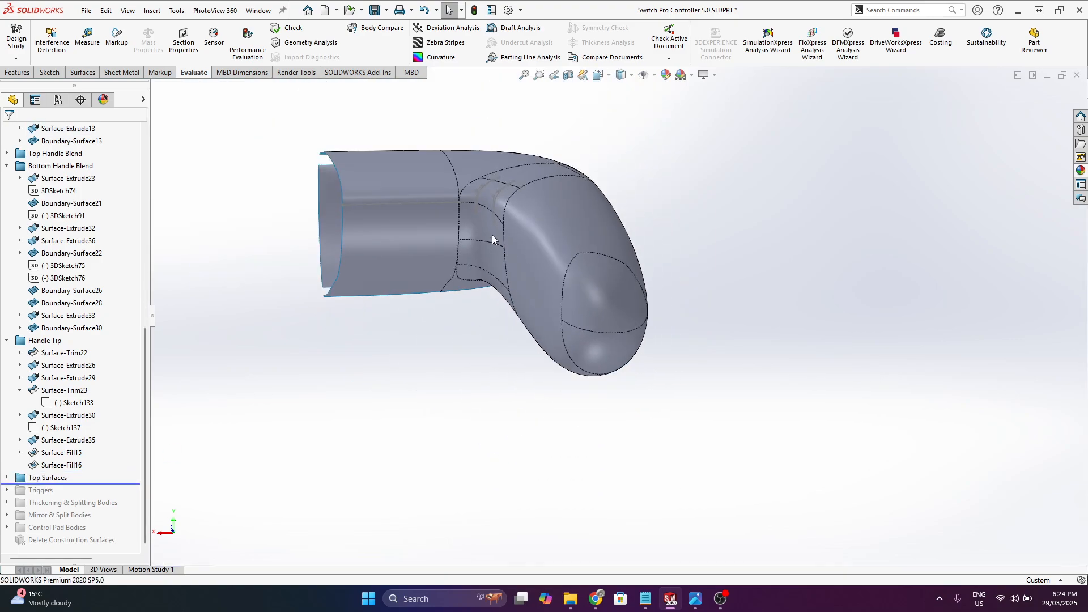
# - Expand the Top Surfaces folder, roll the history back to just after Surface-Trim26, and view the trimmed body
pyautogui.moveTo(492, 235); pyautogui.dragTo(479, 351, button='middle')
pyautogui.click(5, 477)
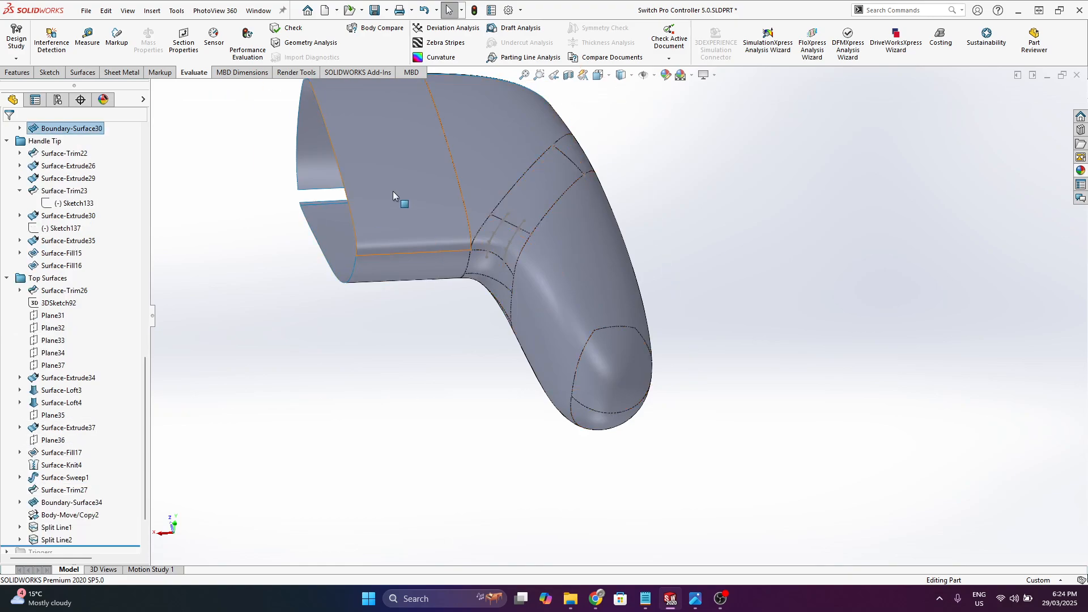
pyautogui.moveTo(393, 192); pyautogui.dragTo(381, 347, button='middle')
pyautogui.scroll(-4, 528, 264)
pyautogui.moveTo(529, 265); pyautogui.dragTo(406, 226, button='middle')
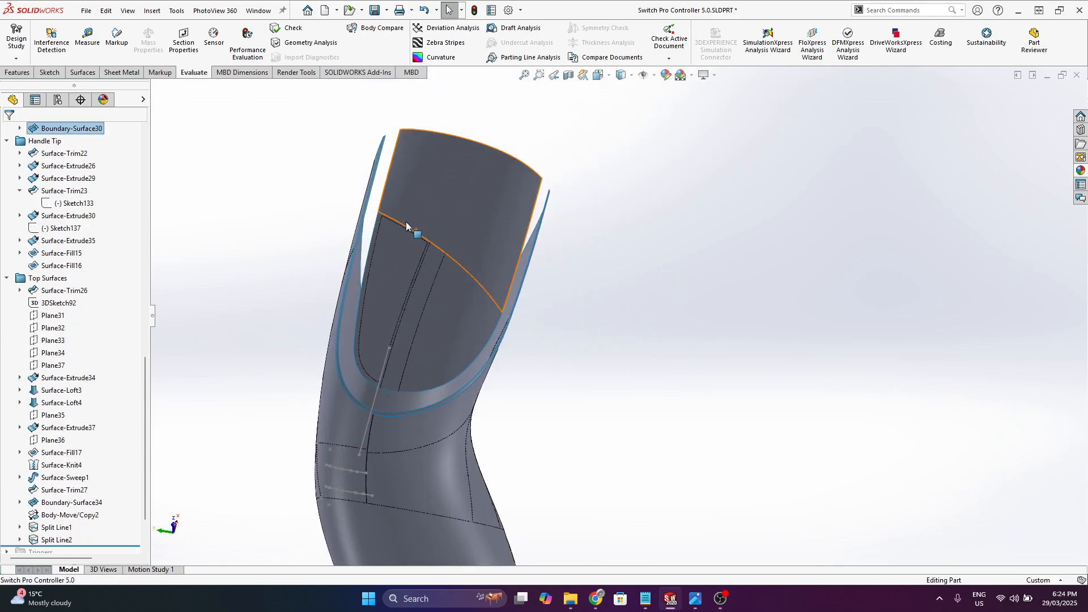
pyautogui.moveTo(129, 545); pyautogui.dragTo(121, 272)
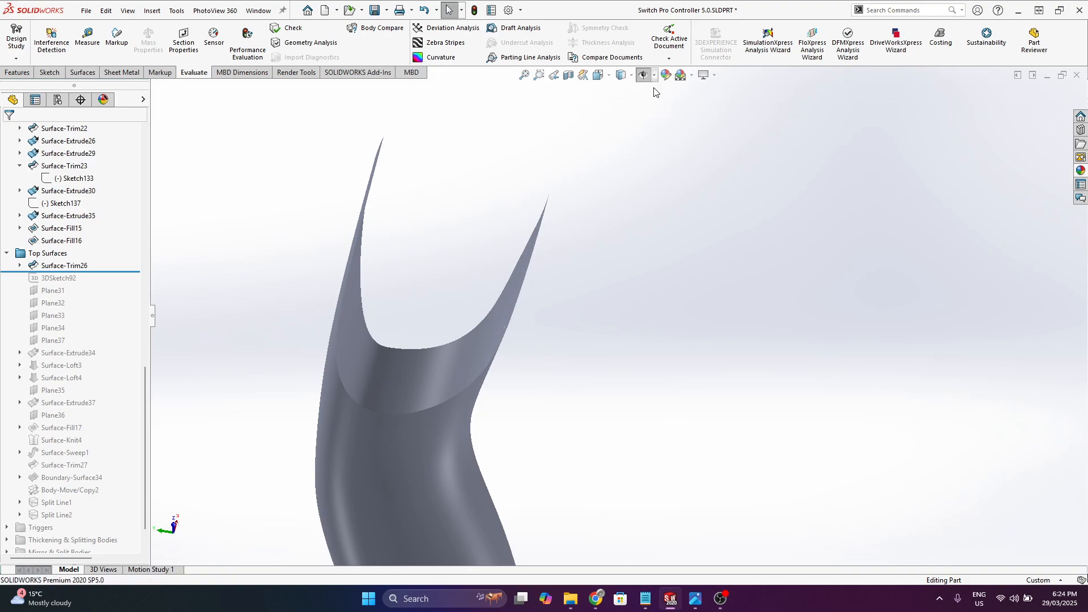
pyautogui.moveTo(442, 255); pyautogui.dragTo(477, 260, button='middle')
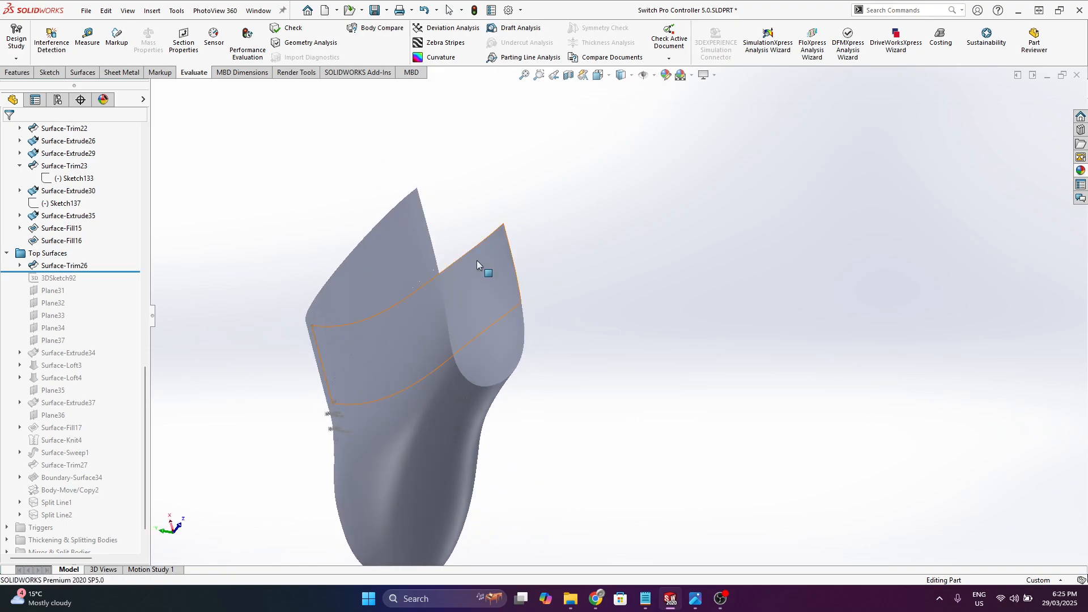
# - Show the Graphic1 scan mesh over the surface model
pyautogui.scroll(6, 46, 182)
pyautogui.scroll(10, 47, 182)
pyautogui.rightClick(43, 202)
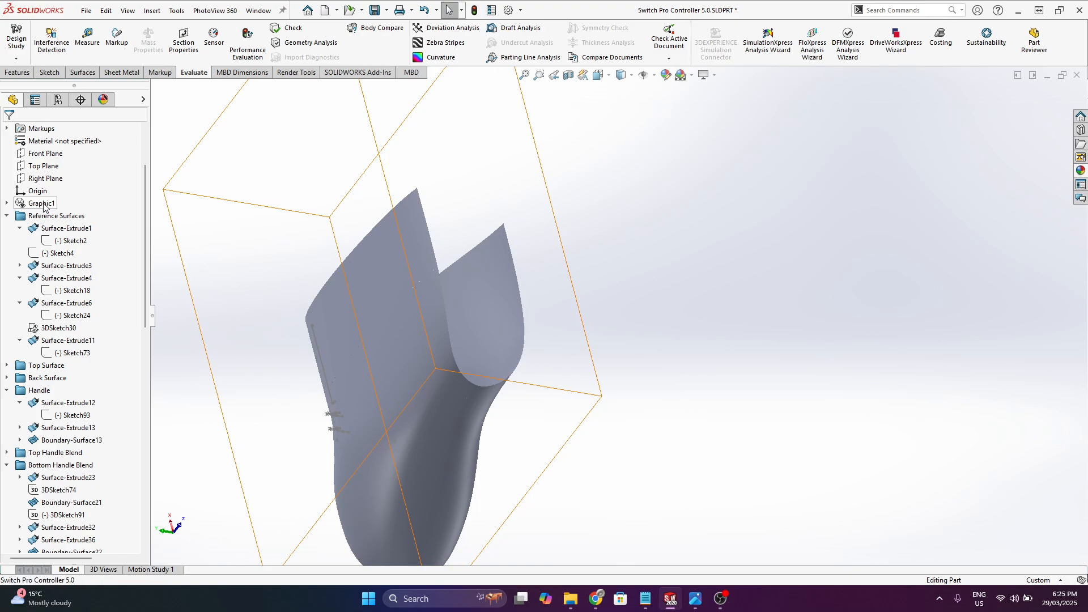
pyautogui.click(106, 390)
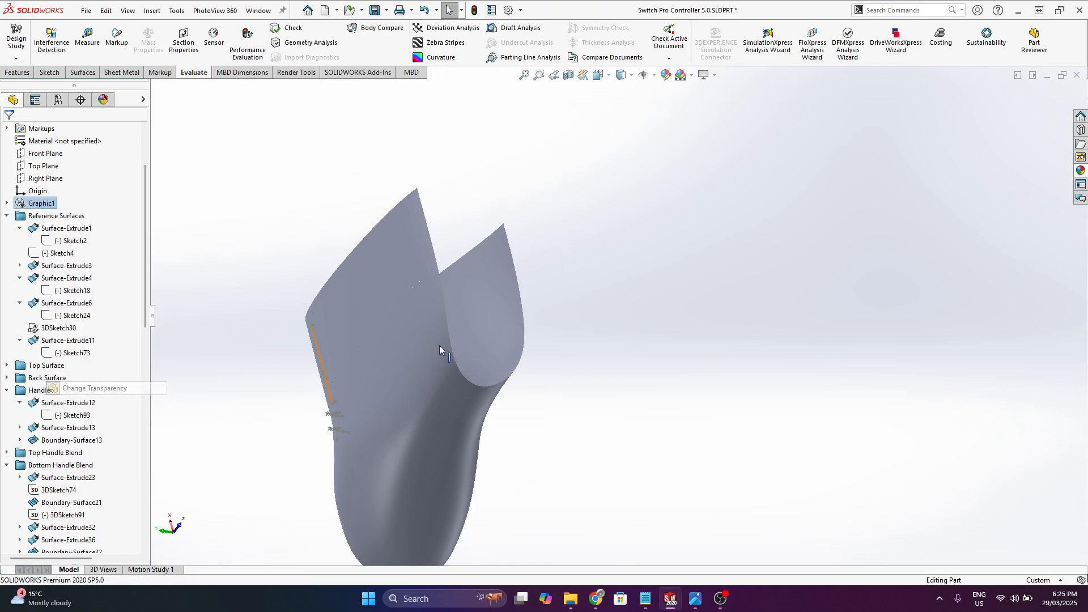
pyautogui.rightClick(38, 202)
pyautogui.click(63, 209)
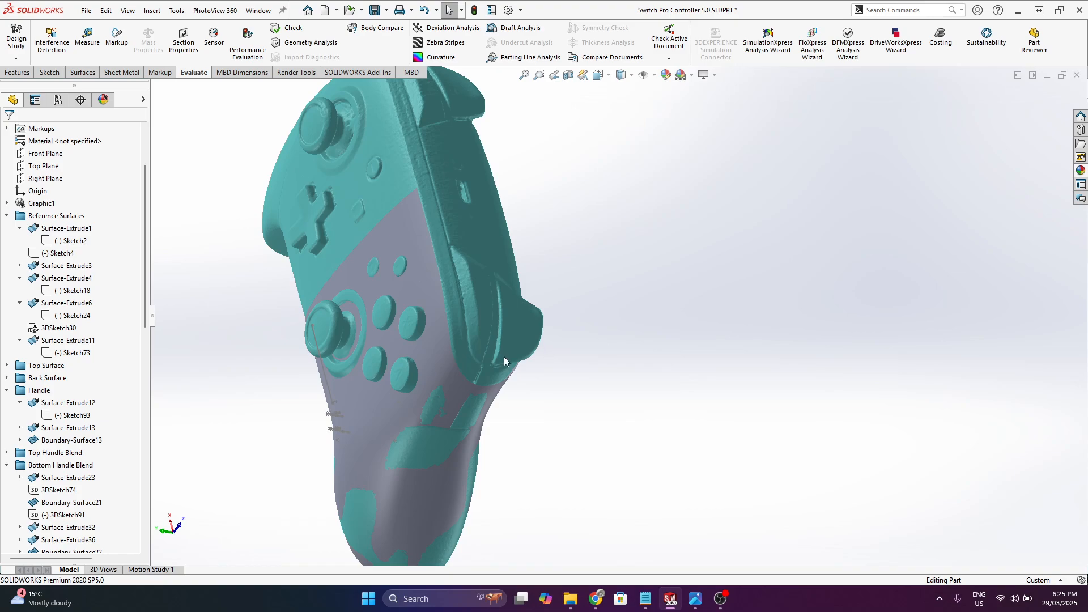
# - Highlight Surface-Trim26 and compare its trim boundary with the scan mesh across the controller's front
pyautogui.scroll(-9, 131, 441)
pyautogui.scroll(-4, 130, 436)
pyautogui.click(68, 304)
pyautogui.scroll(-1, 459, 368)
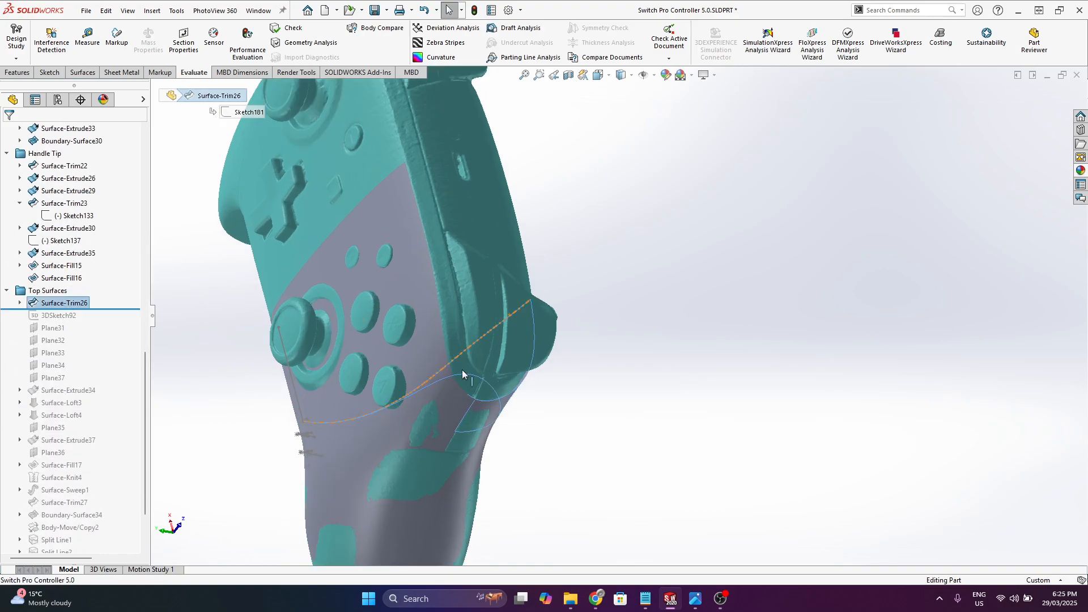
pyautogui.moveTo(461, 369); pyautogui.dragTo(616, 311, button='middle')
pyautogui.scroll(4, 615, 310)
pyautogui.scroll(-1, 384, 452)
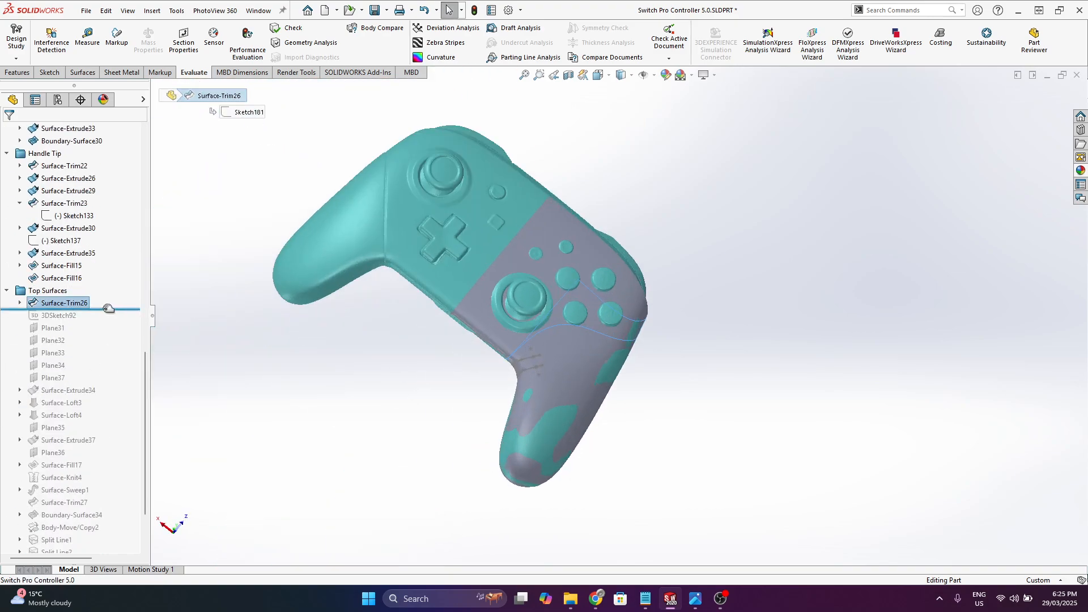
# - Roll the history forward past 3DSketch92, highlight that sketch, and view it against the scan mesh
pyautogui.moveTo(108, 308); pyautogui.dragTo(108, 319)
pyautogui.click(60, 317)
pyautogui.scroll(-2, 557, 287)
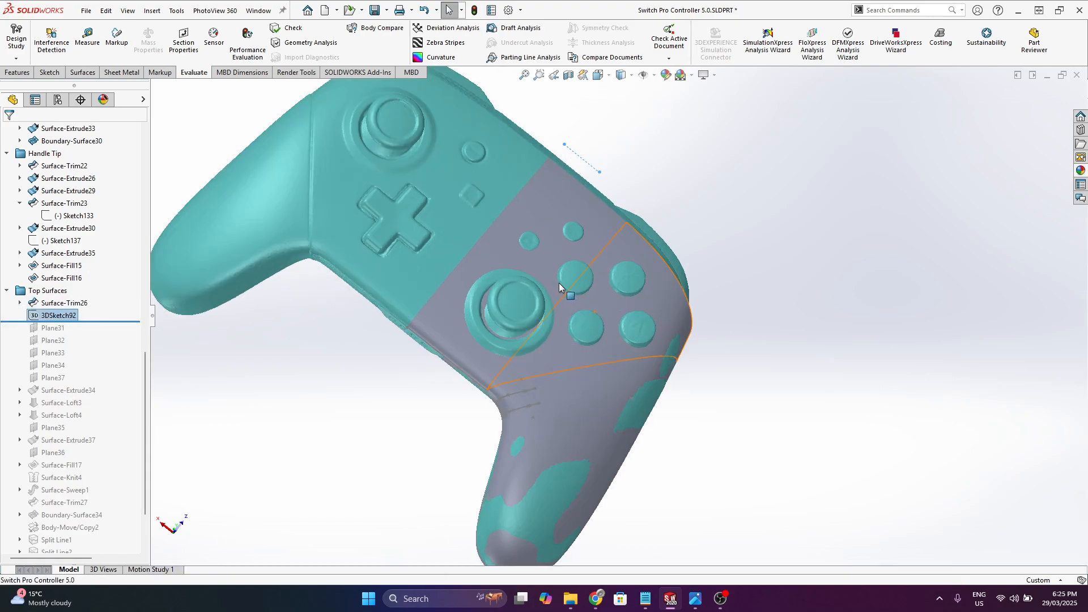
pyautogui.moveTo(559, 288); pyautogui.dragTo(447, 351, button='middle')
# - Roll the history forward past Plane37 and Surface-Extrude34, and inspect the extruded surfaces from the controller's end
pyautogui.moveTo(112, 319); pyautogui.dragTo(113, 384)
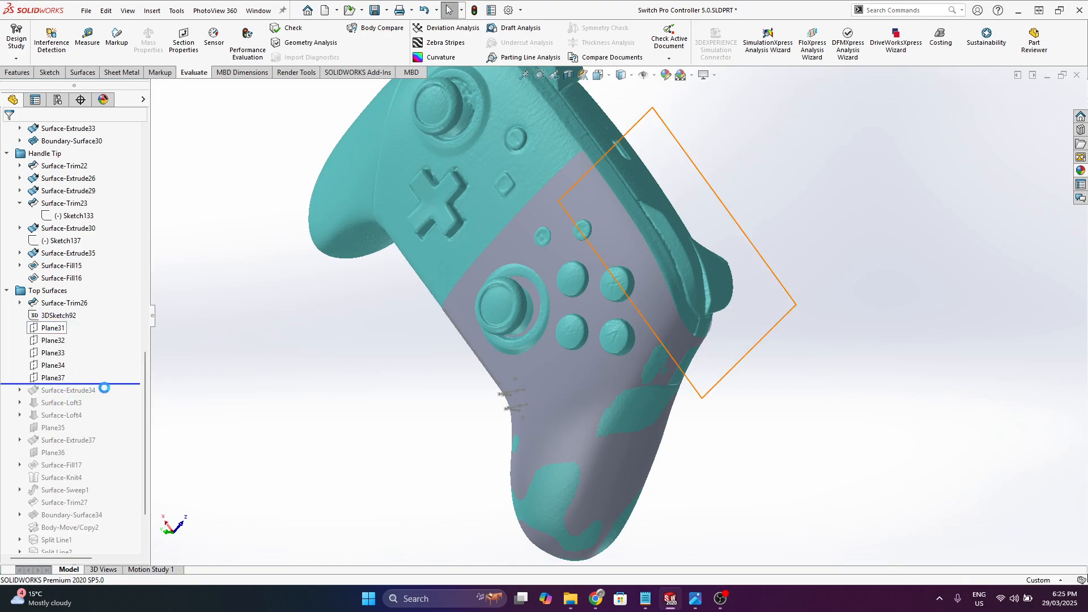
pyautogui.moveTo(131, 383); pyautogui.dragTo(73, 396)
pyautogui.moveTo(753, 301); pyautogui.dragTo(525, 359, button='middle')
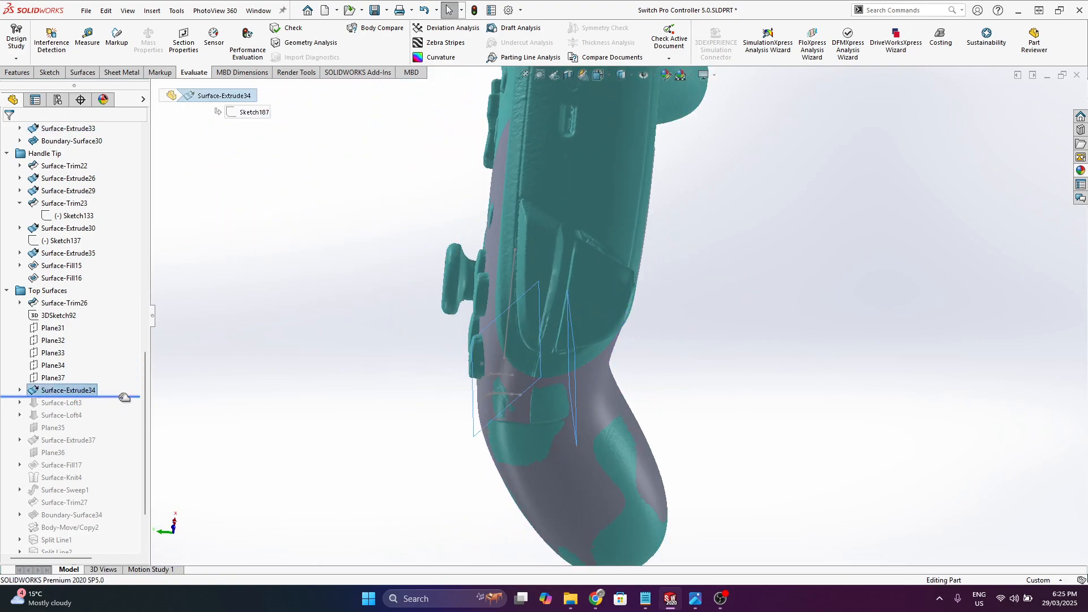
# - Roll the history forward past Surface-Loft3, highlight the loft, and inspect its strip along the controller's upper edge
pyautogui.moveTo(124, 397); pyautogui.dragTo(103, 410)
pyautogui.click(64, 406)
pyautogui.moveTo(478, 303); pyautogui.dragTo(640, 215, button='middle')
pyautogui.moveTo(334, 164); pyautogui.dragTo(381, 178, button='middle')
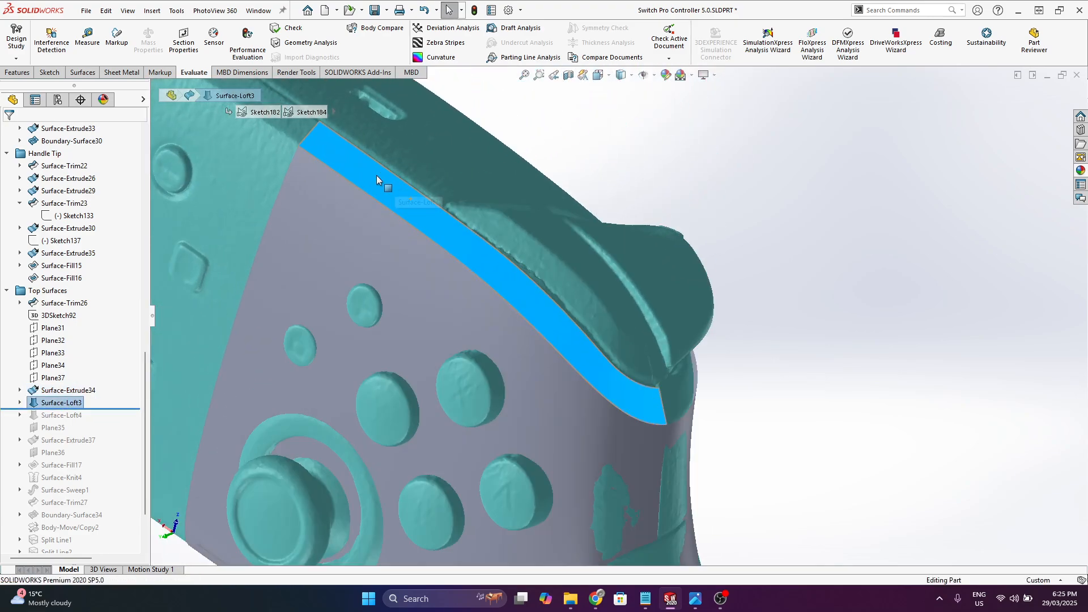
pyautogui.moveTo(578, 378); pyautogui.dragTo(492, 271, button='middle')
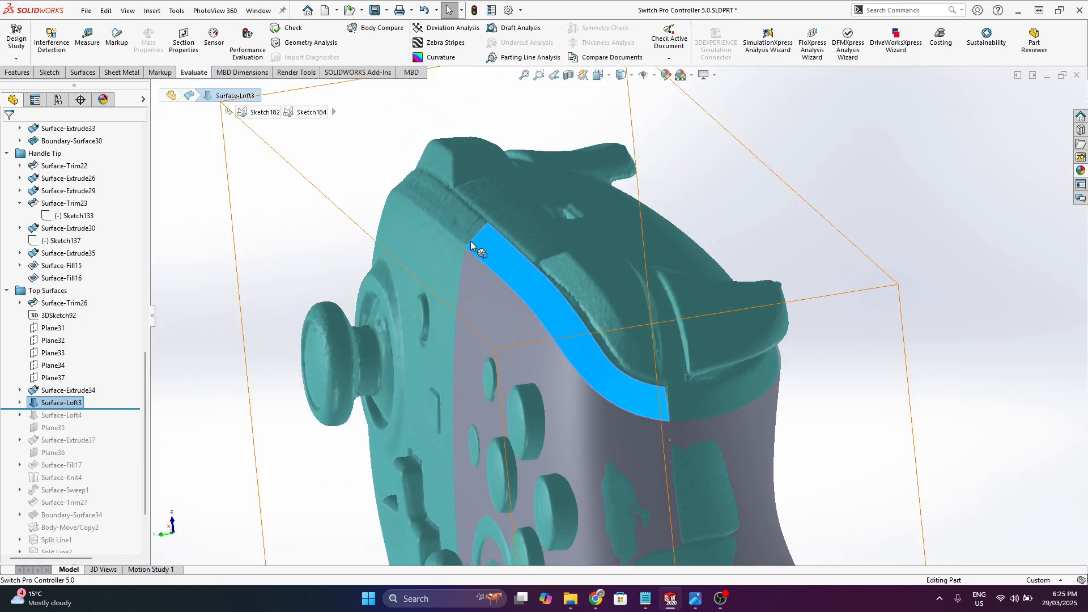
# - Roll the history forward past Surface-Loft4, highlight all of Surface-Loft3's sketches from Sketch182 to Sketch183, and clear the selection
pyautogui.moveTo(117, 409); pyautogui.dragTo(90, 421)
pyautogui.click(19, 402)
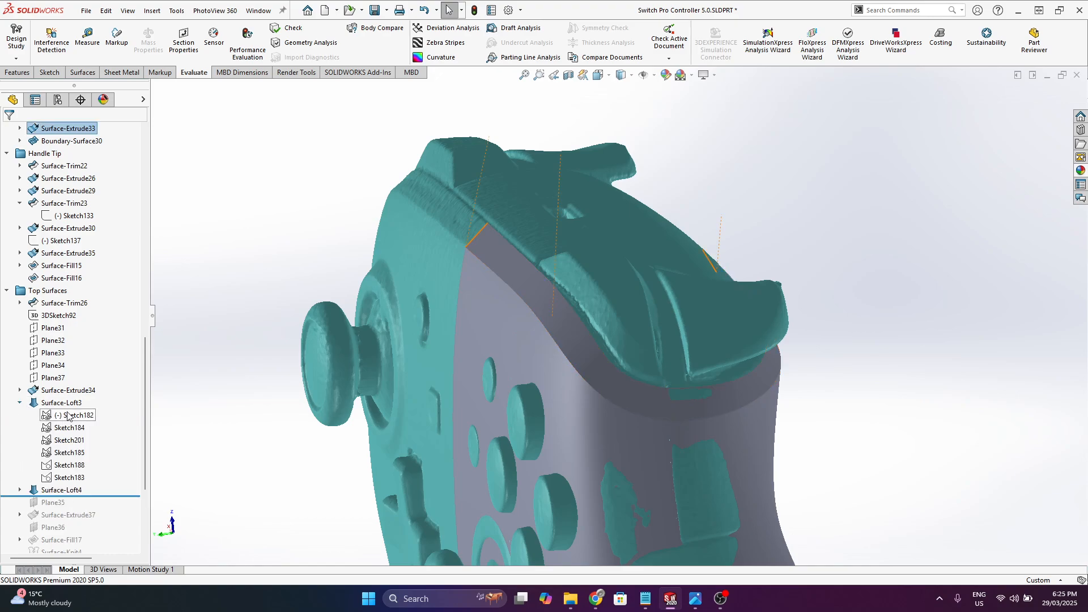
pyautogui.click(73, 415)
pyautogui.keyDown('shift'); pyautogui.click(68, 477); pyautogui.keyUp('shift')
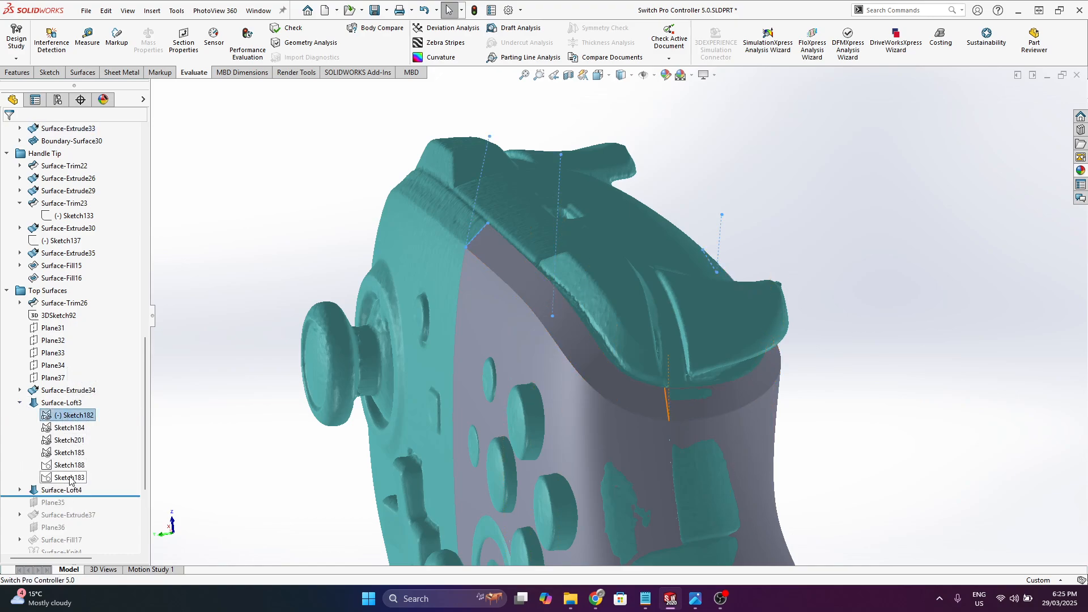
pyautogui.moveTo(578, 427)
pyautogui.mouseDown(button='middle')
pyautogui.moveTo(559, 328)
pyautogui.moveTo(540, 314)
pyautogui.mouseUp(button='middle')
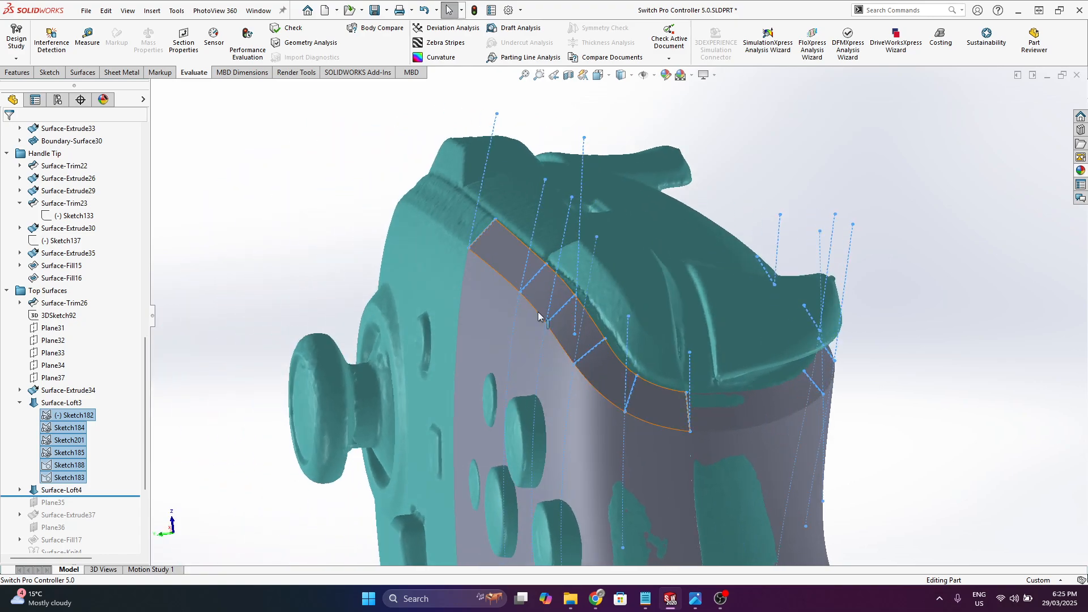
pyautogui.moveTo(551, 275); pyautogui.dragTo(309, 234, button='middle')
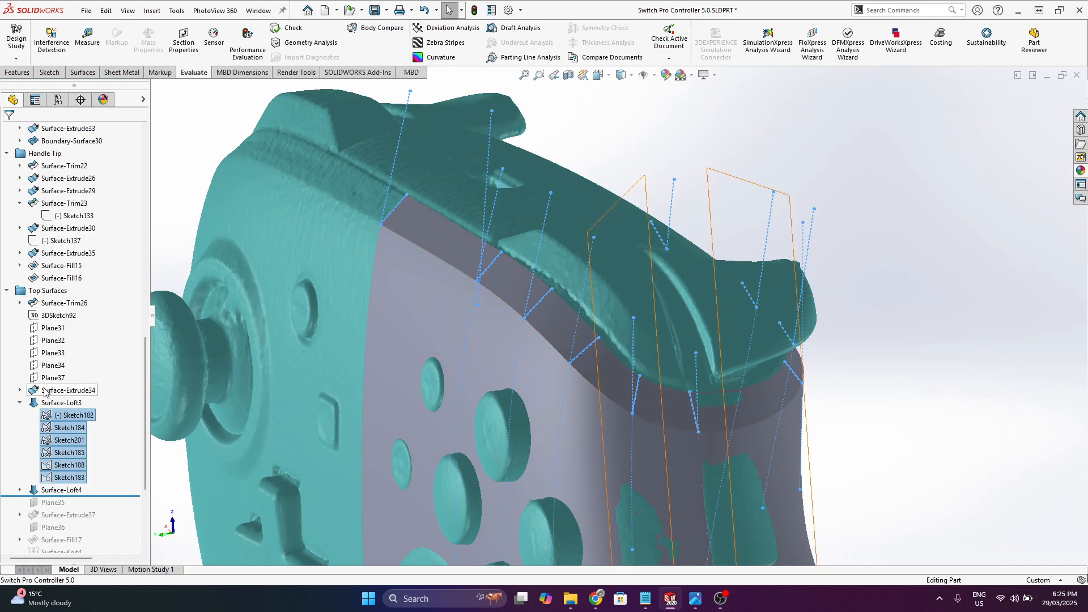
pyautogui.click(916, 148)
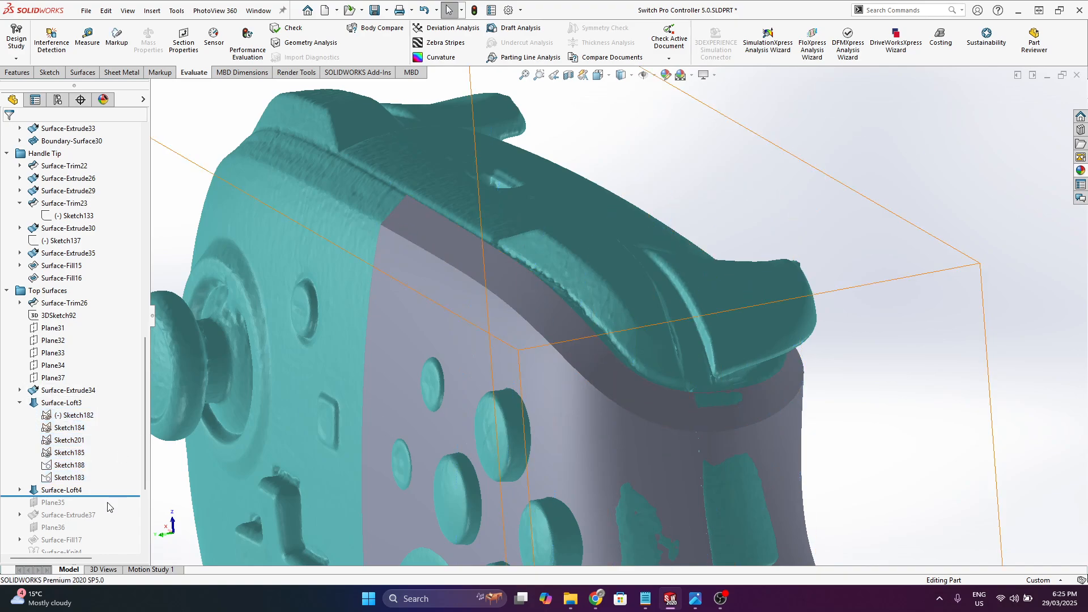
# - Roll the history forward past Surface-Extrude37, highlight it, and inspect its position over the controller's upper face
pyautogui.moveTo(114, 495); pyautogui.dragTo(73, 519)
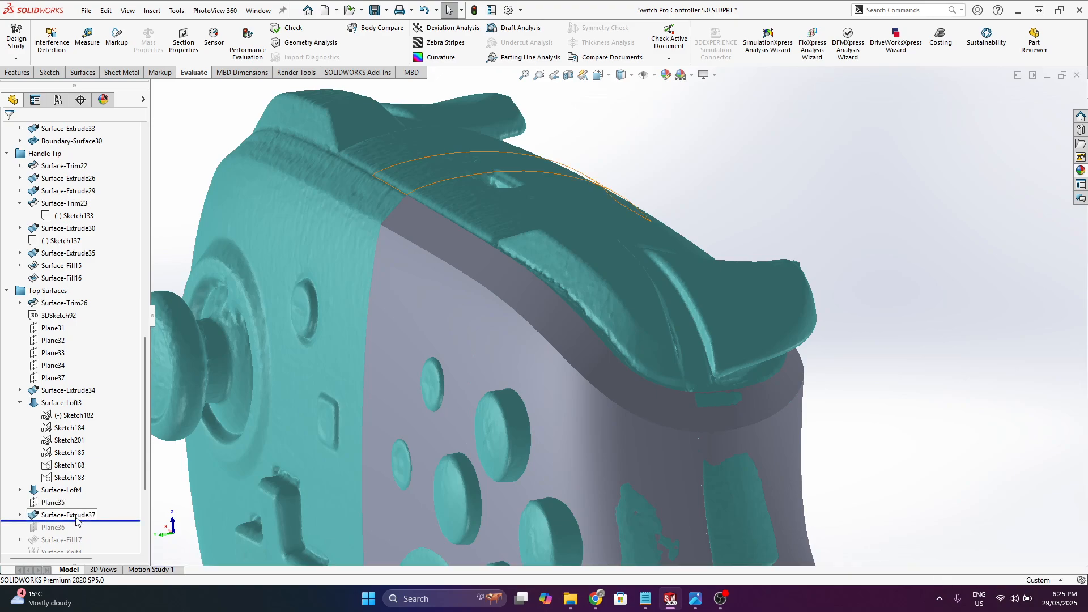
pyautogui.click(68, 514)
pyautogui.moveTo(400, 264); pyautogui.dragTo(482, 329, button='middle')
pyautogui.scroll(2, 452, 305)
pyautogui.scroll(-2, 532, 247)
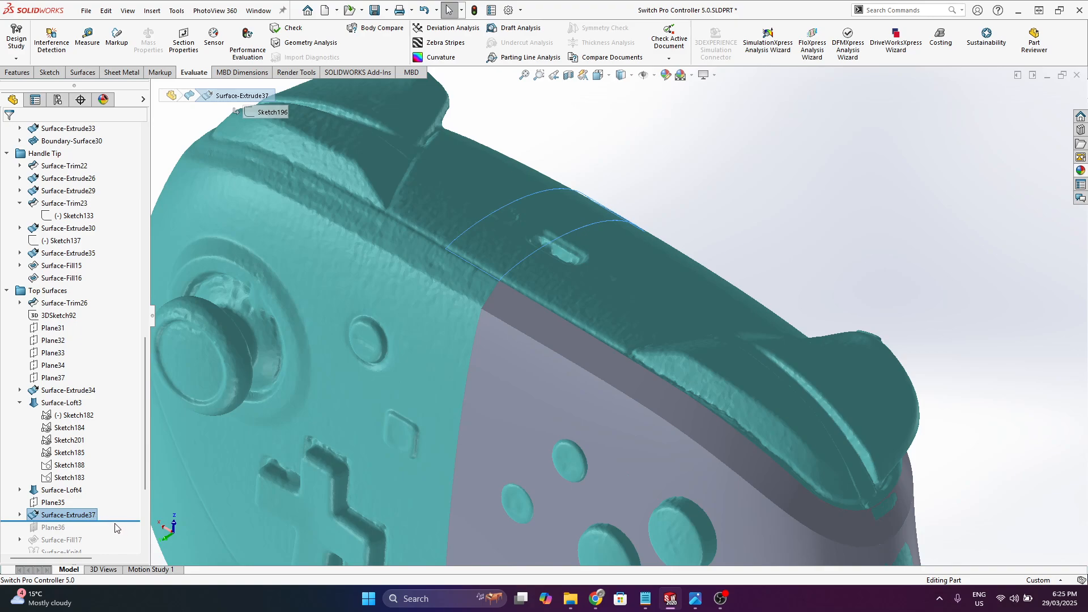
# - Roll the history forward past Surface-Fill17, select the fill face, and compare it with the scan mesh
pyautogui.moveTo(119, 520)
pyautogui.mouseDown()
pyautogui.moveTo(116, 530)
pyautogui.moveTo(107, 505)
pyautogui.mouseUp()
pyautogui.click(674, 276)
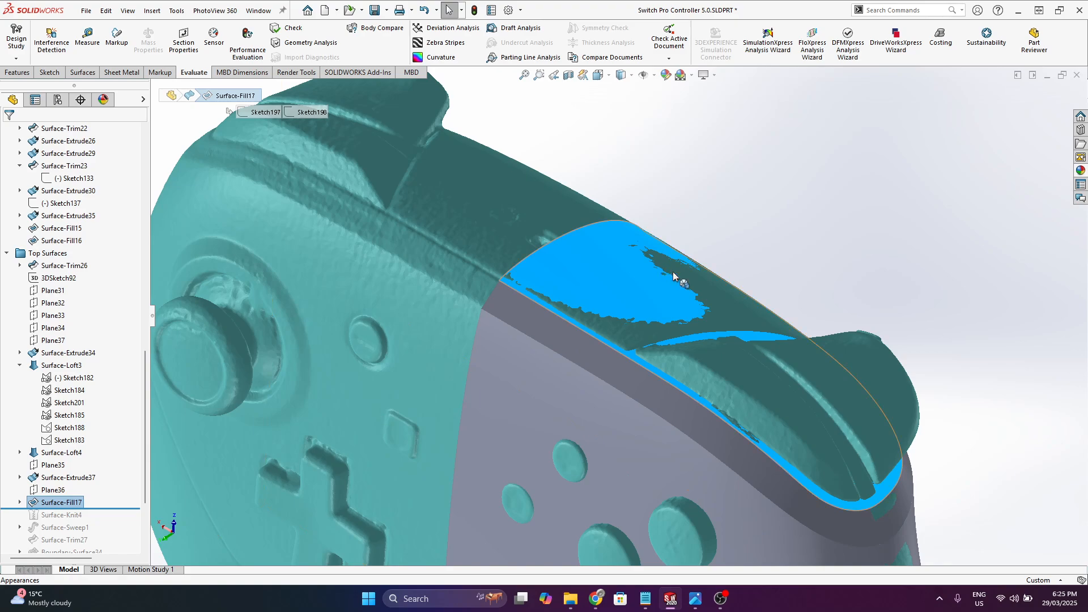
pyautogui.moveTo(673, 276); pyautogui.dragTo(754, 346, button='middle')
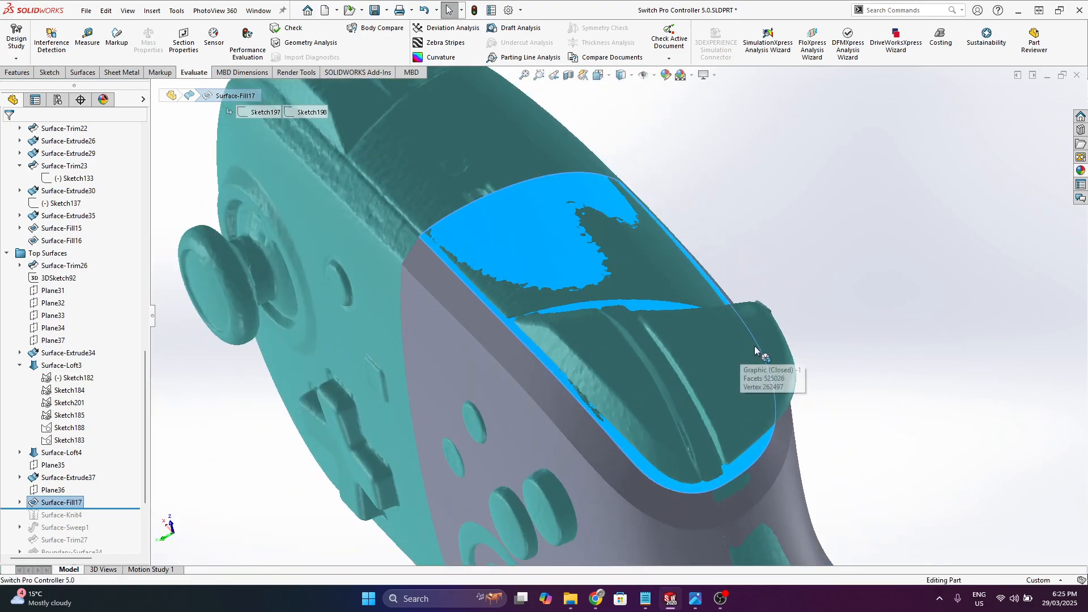
# - Open Surface-Fill17 for editing and examine its patch boundary, edge settings and constraint curves
pyautogui.rightClick(51, 502)
pyautogui.click(60, 313)
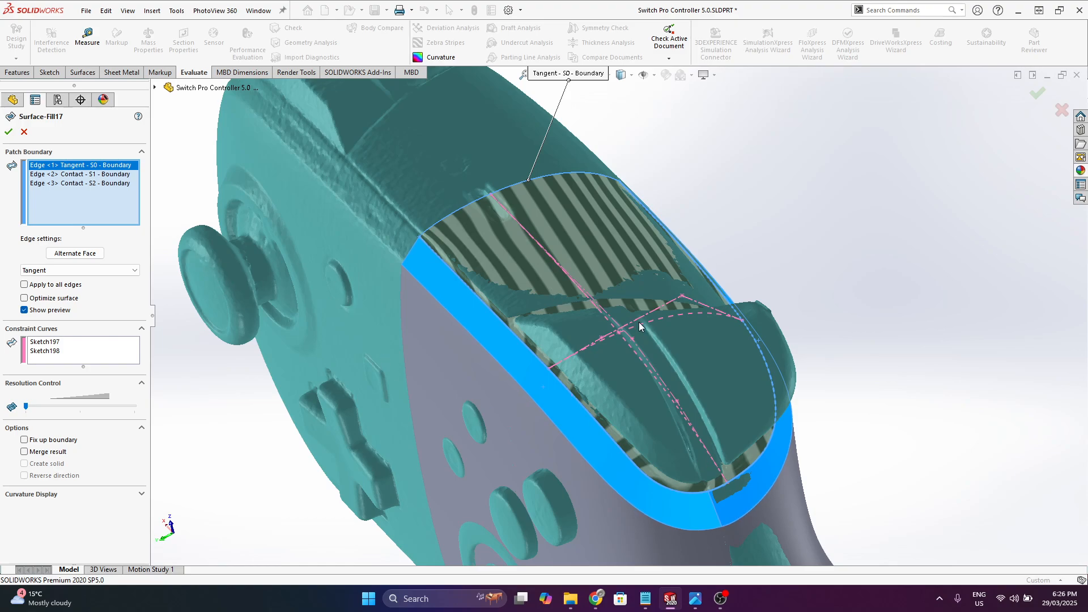
pyautogui.moveTo(640, 328); pyautogui.dragTo(754, 498, button='middle')
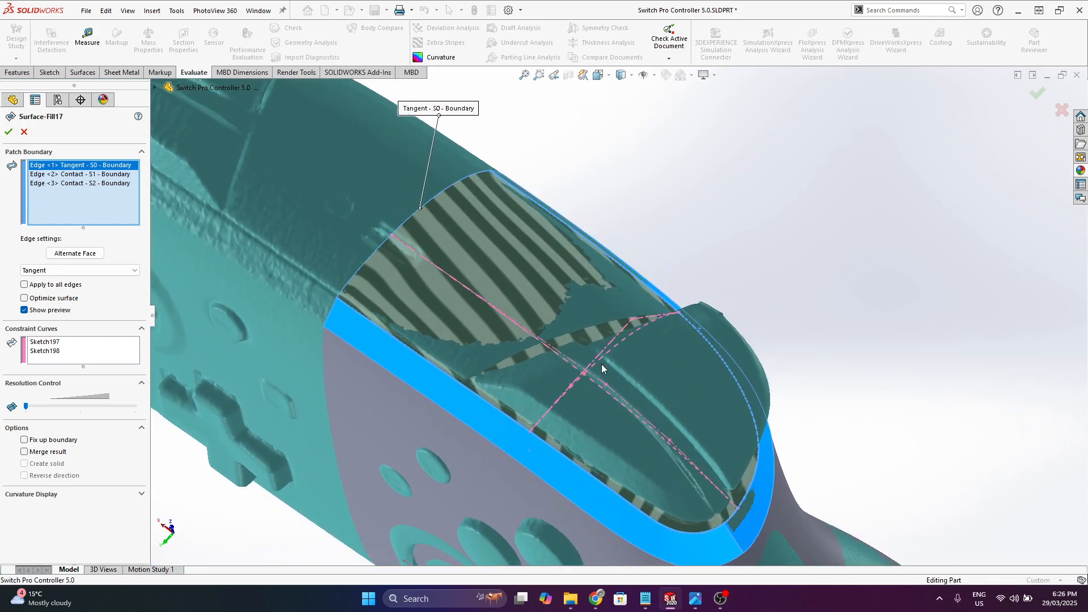
pyautogui.moveTo(601, 364)
pyautogui.mouseDown(button='middle')
pyautogui.moveTo(585, 211)
pyautogui.moveTo(537, 258)
pyautogui.moveTo(572, 213)
pyautogui.moveTo(526, 304)
pyautogui.moveTo(561, 340)
pyautogui.moveTo(545, 374)
pyautogui.mouseUp(button='middle')
# - Highlight Surface-Fill17's constraint curve Sketch198, inspect the fill from the controller's end, and close the feature edit
pyautogui.click(55, 348)
pyautogui.click(53, 352)
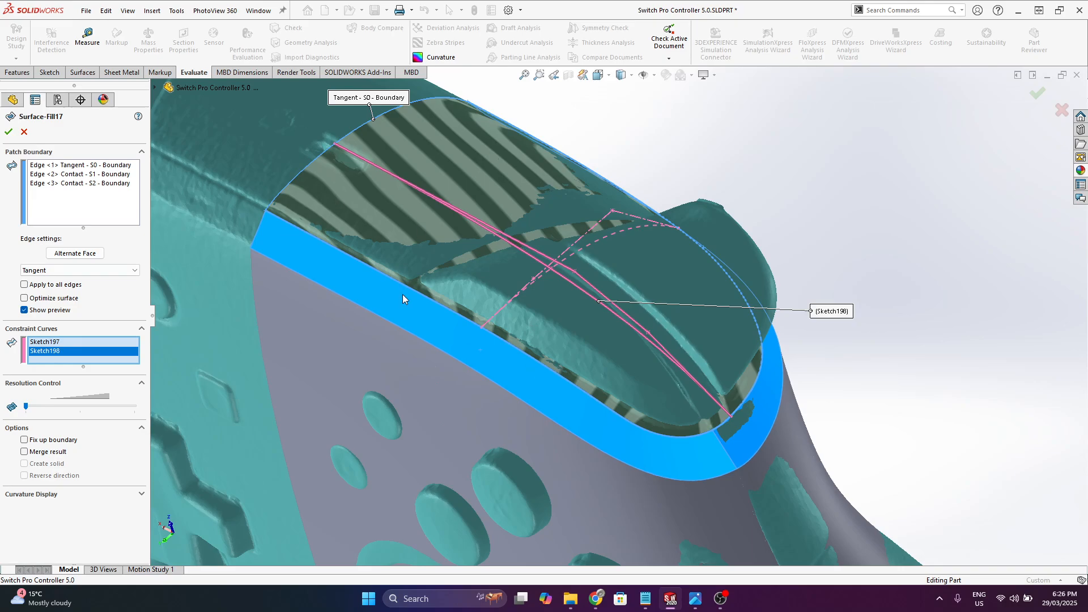
pyautogui.moveTo(322, 253); pyautogui.dragTo(386, 102, button='middle')
pyautogui.moveTo(355, 243); pyautogui.dragTo(572, 310, button='middle')
pyautogui.scroll(-5, 572, 308)
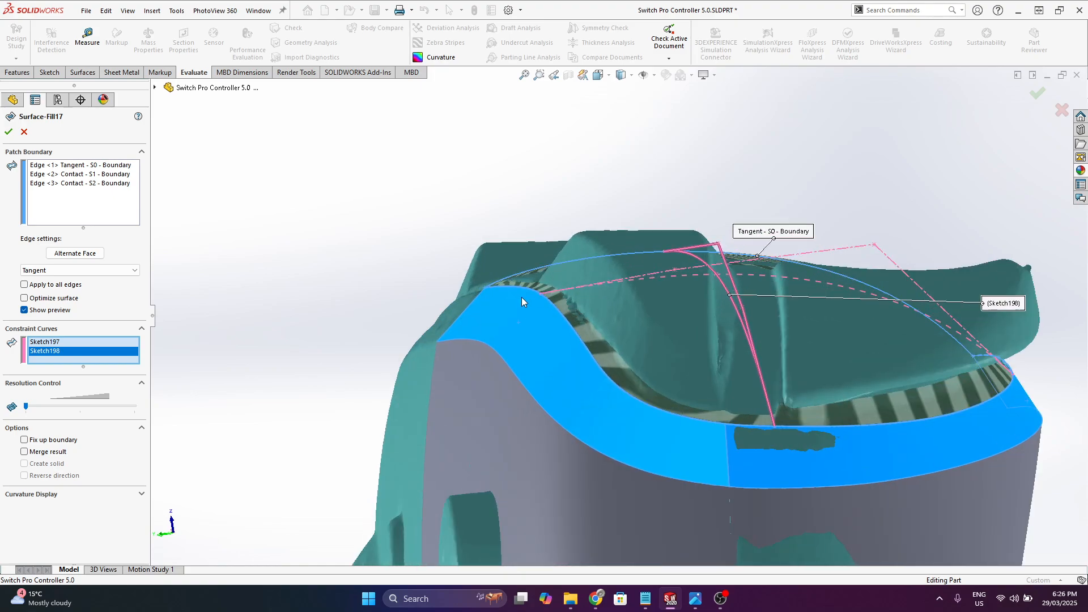
pyautogui.click(9, 133)
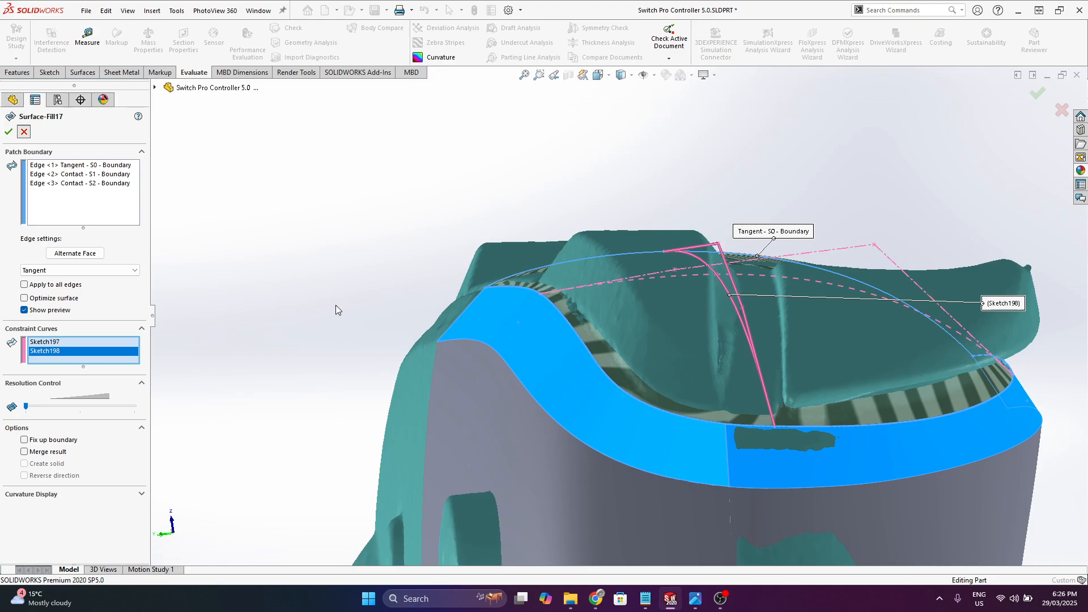
# - Roll the history forward past Surface-Knit4, select the knit feature, and view the knitted upper surfaces
pyautogui.moveTo(107, 507); pyautogui.dragTo(111, 510)
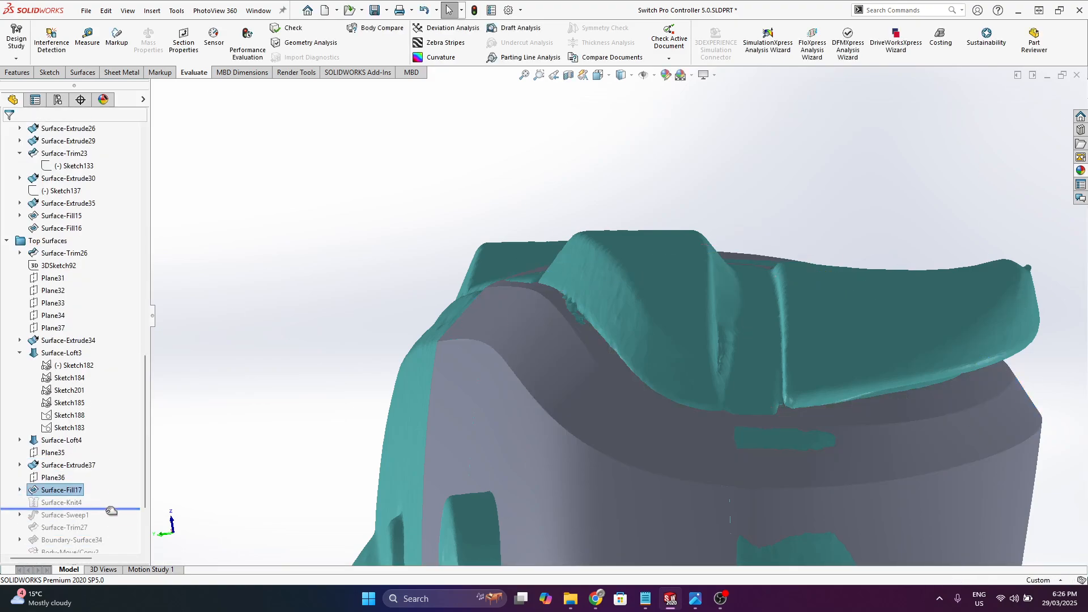
pyautogui.click(63, 502)
pyautogui.moveTo(713, 366); pyautogui.dragTo(806, 300, button='middle')
# - Roll the history forward past Surface-Trim27, highlight Surface-Sweep1 along the upper edge, and clear the selection
pyautogui.moveTo(113, 506); pyautogui.dragTo(78, 427)
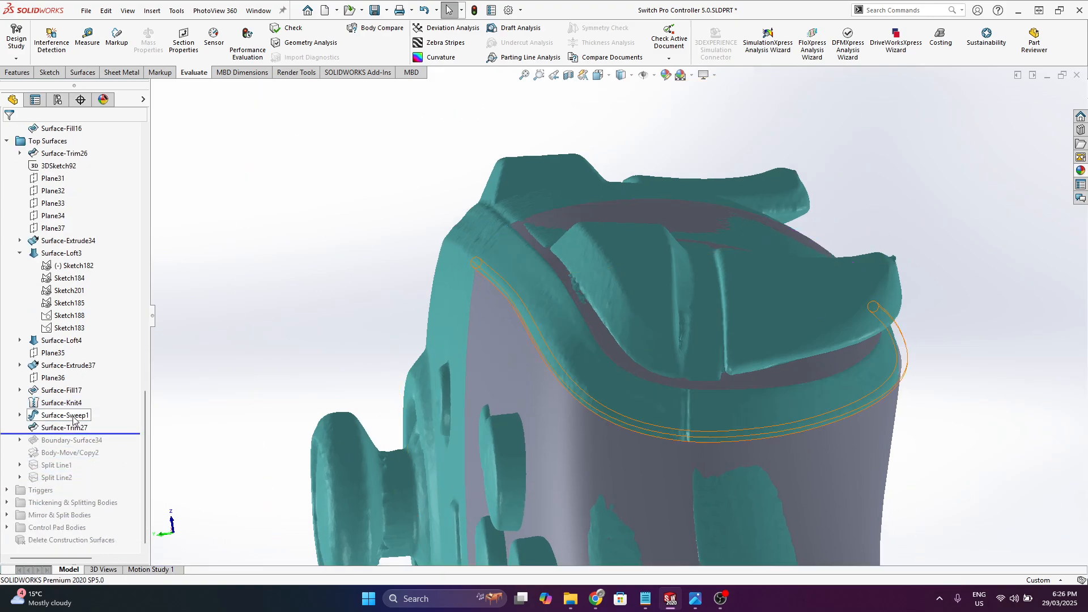
pyautogui.click(64, 415)
pyautogui.scroll(3, 597, 382)
pyautogui.click(380, 236)
# - Hide the Graphic1 scan mesh
pyautogui.scroll(20, 67, 220)
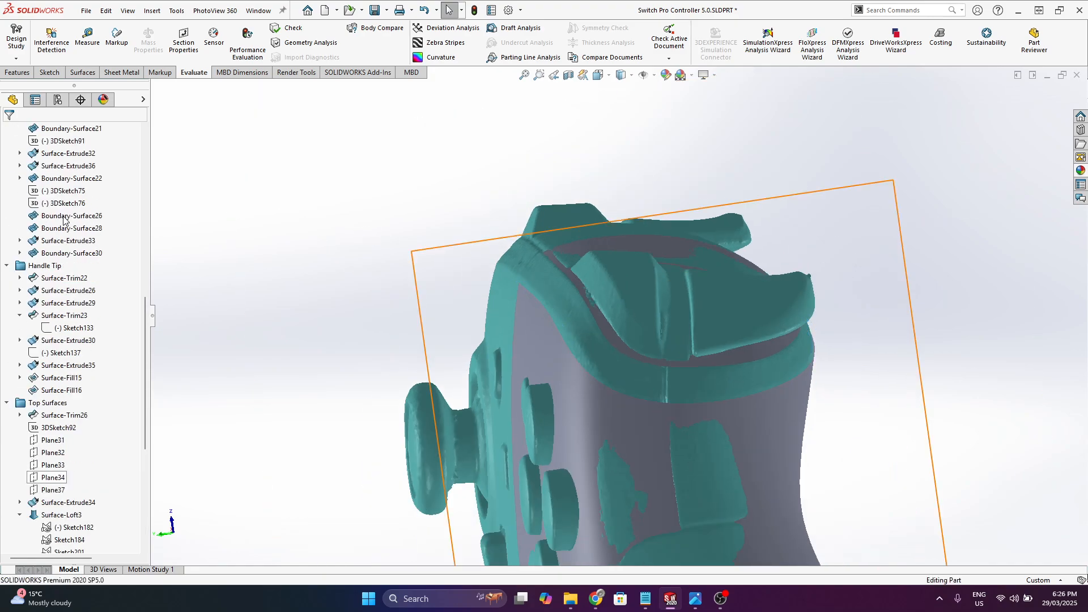
pyautogui.rightClick(45, 291)
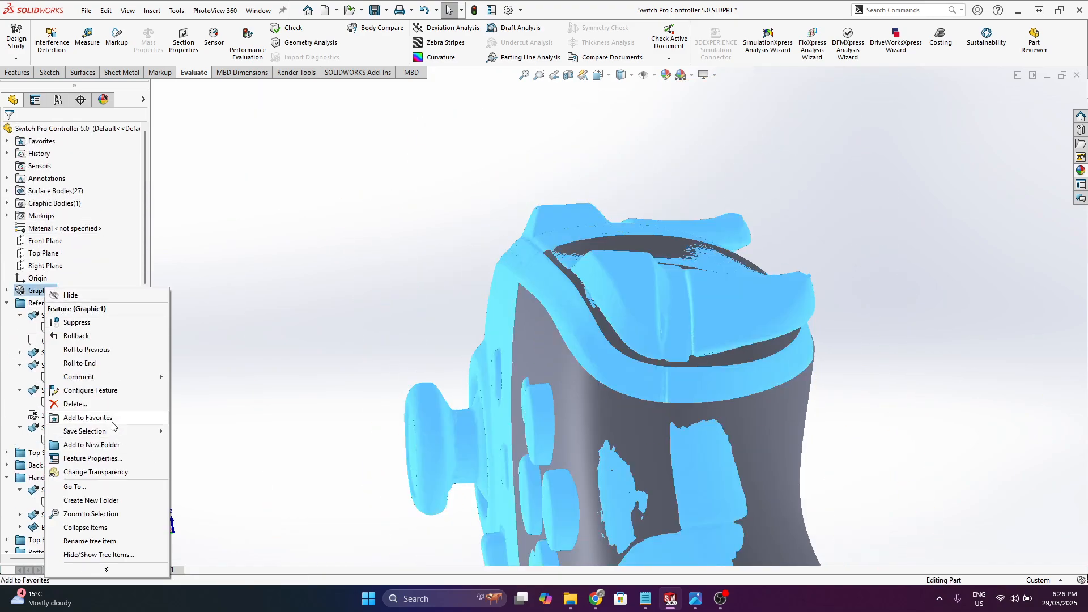
pyautogui.click(77, 295)
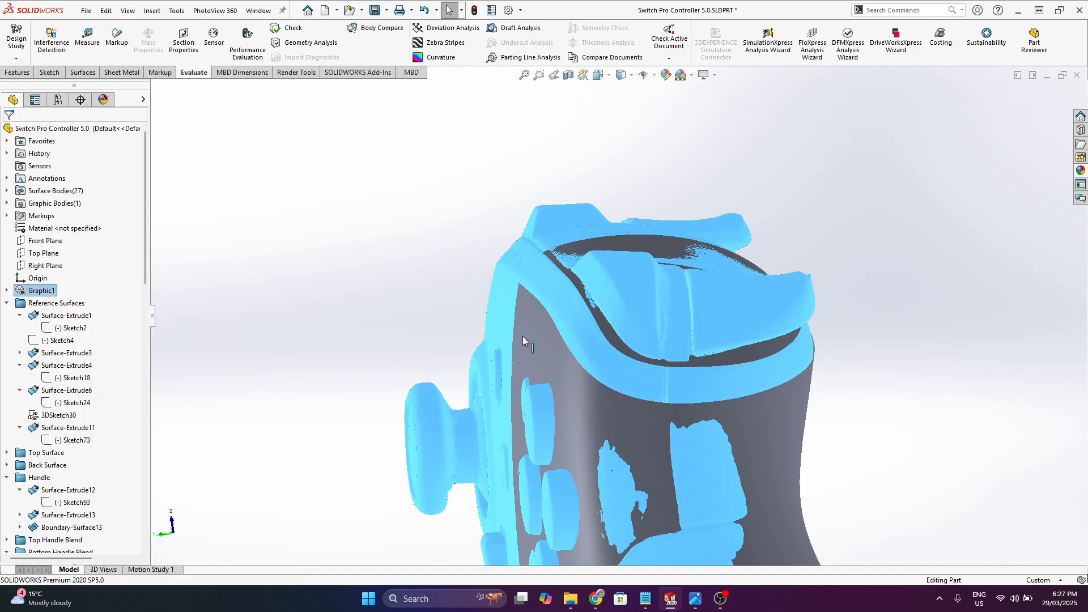
# - Roll the history forward past Boundary-Surface34 and highlight that surface along the body's upper rim
pyautogui.scroll(-20, 77, 397)
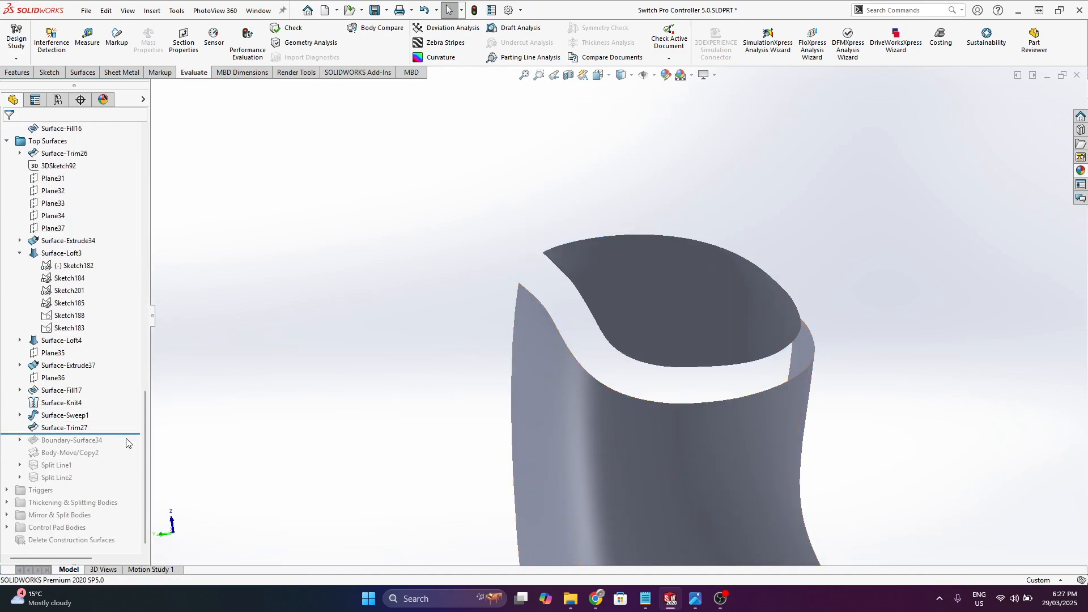
pyautogui.moveTo(126, 434); pyautogui.dragTo(120, 447)
pyautogui.click(68, 440)
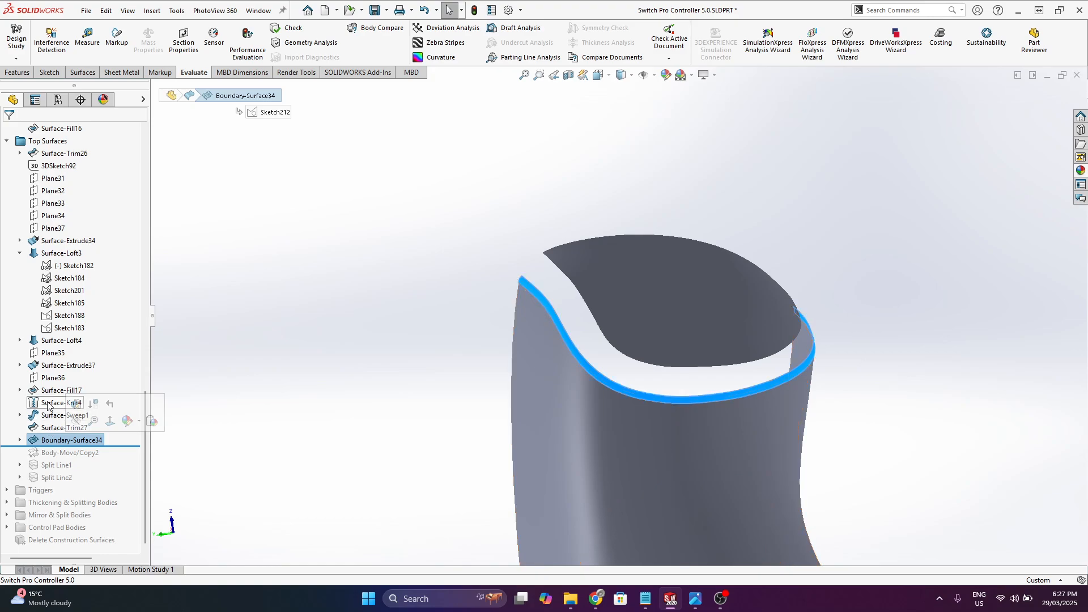
# - Show the hidden surface body that closes the gap around the upper rim and hide the flat Surface-Extrude34 body
pyautogui.click(489, 300)
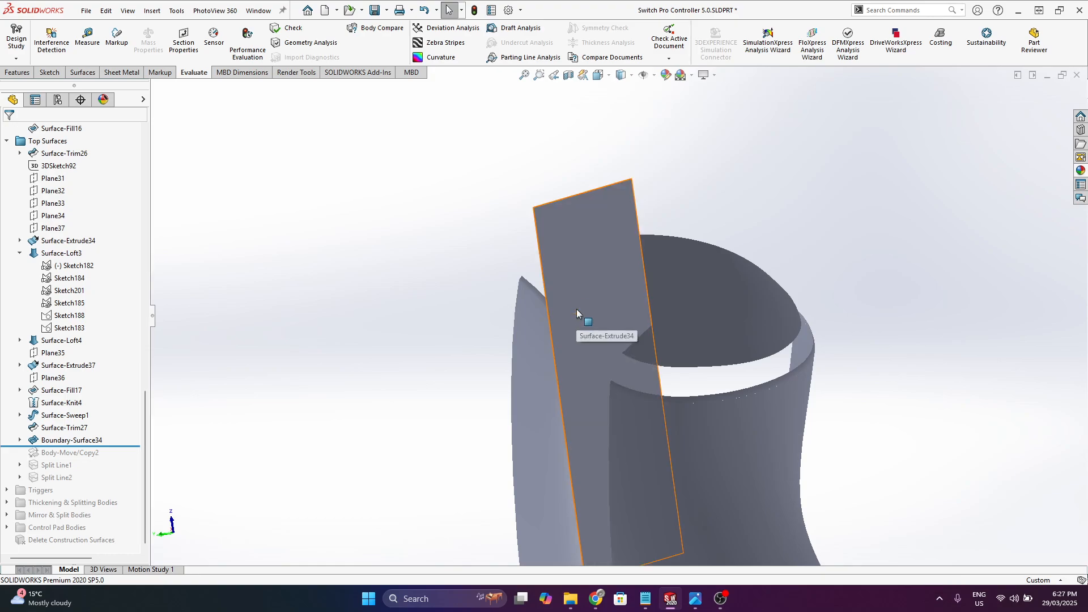
pyautogui.moveTo(573, 298); pyautogui.dragTo(689, 336, button='middle')
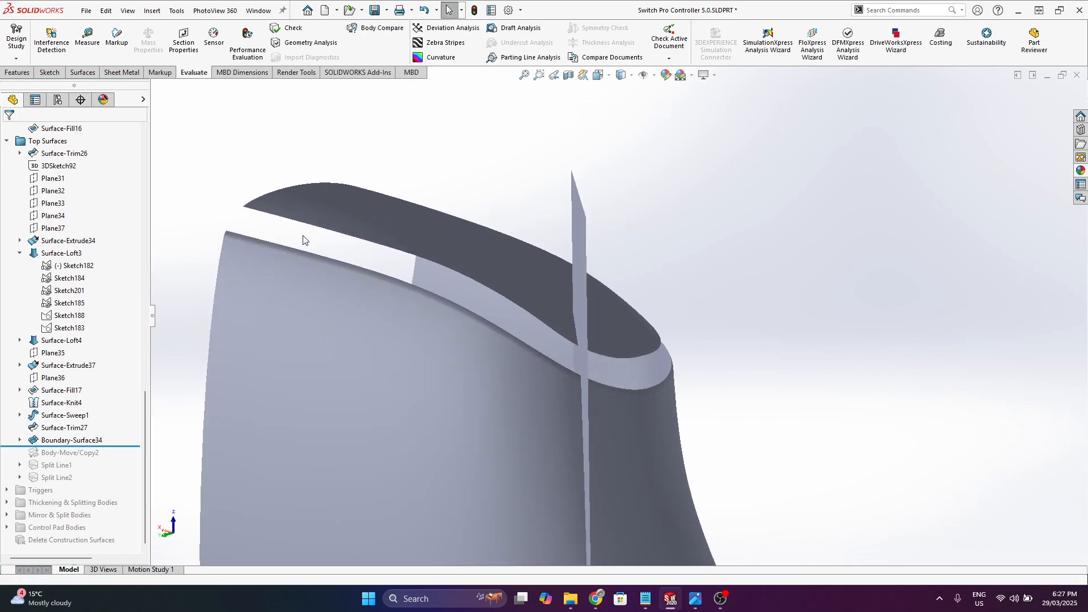
pyautogui.hotkey('shift', 'Tab')
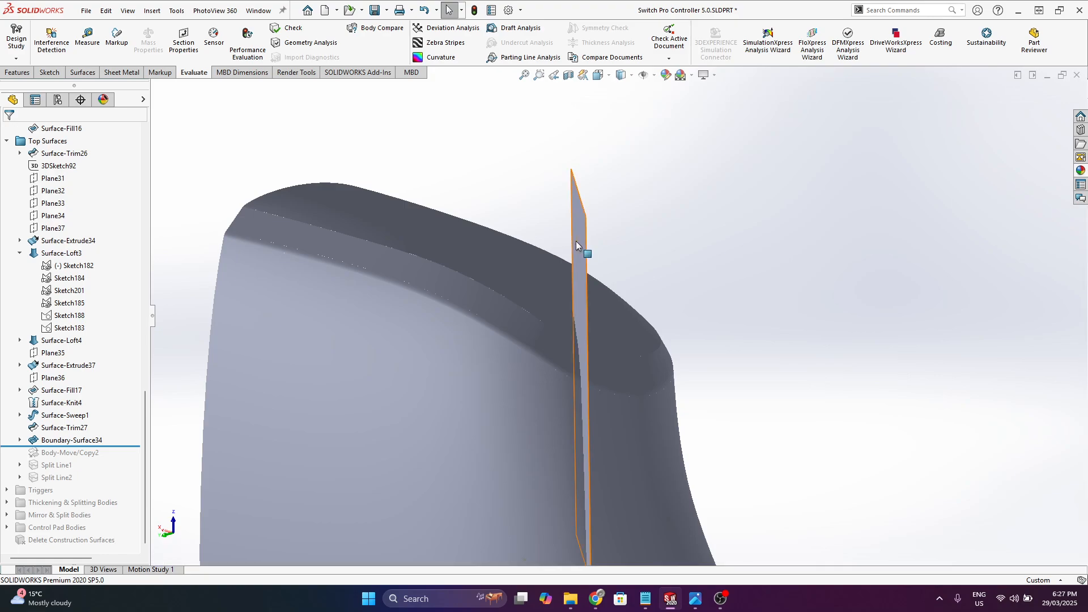
pyautogui.press('Tab')
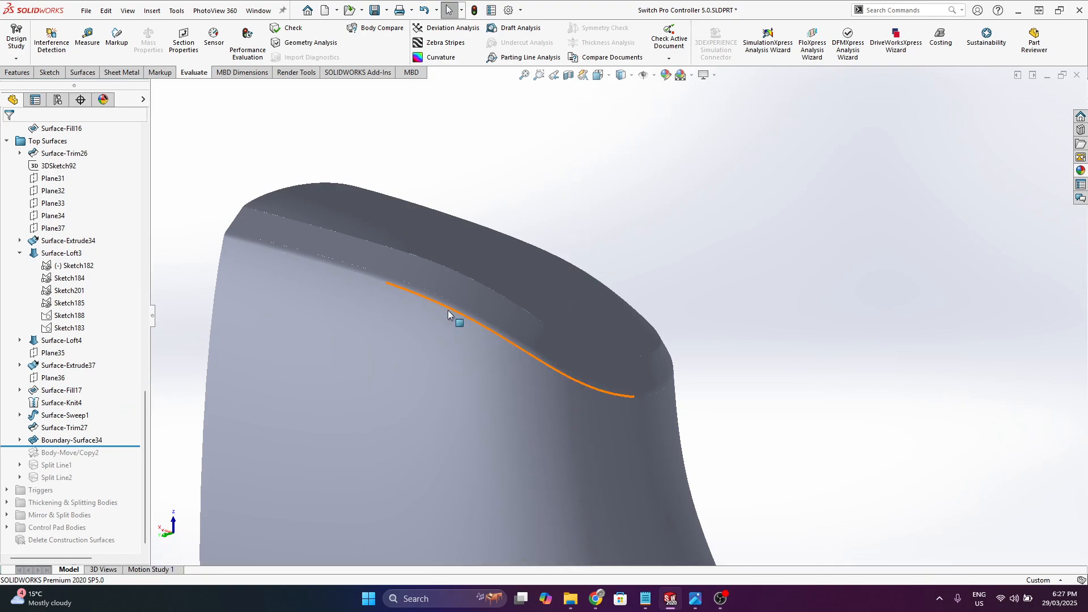
# - Highlight the boundary surface along the upper rim and roll the history back to just before Boundary-Surface34
pyautogui.moveTo(451, 302)
pyautogui.mouseDown(button='middle')
pyautogui.moveTo(439, 286)
pyautogui.moveTo(453, 311)
pyautogui.mouseUp(button='middle')
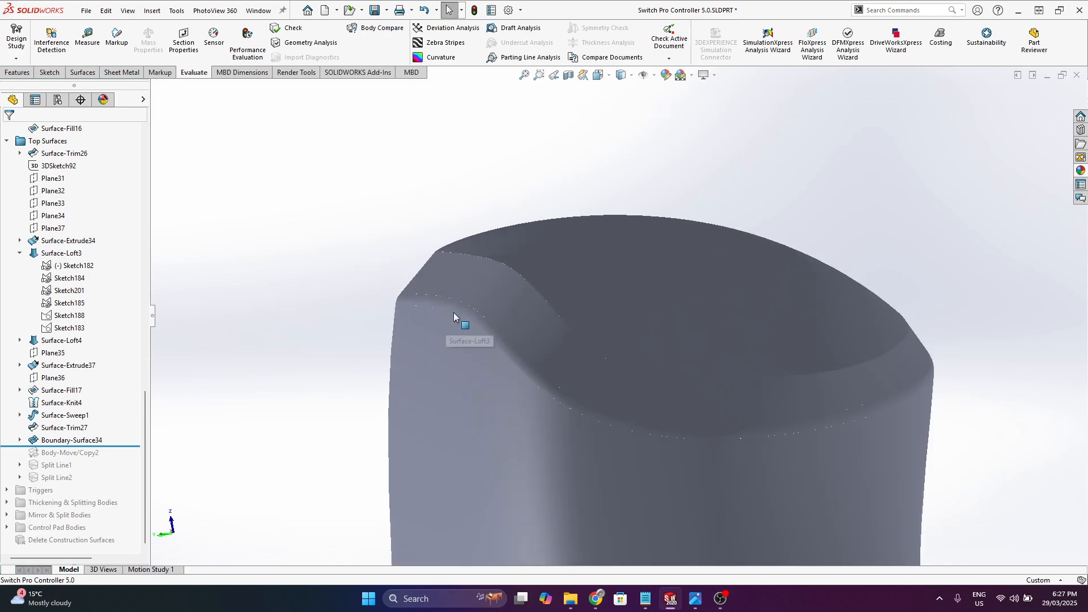
pyautogui.click(456, 312)
pyautogui.moveTo(119, 447); pyautogui.dragTo(120, 433)
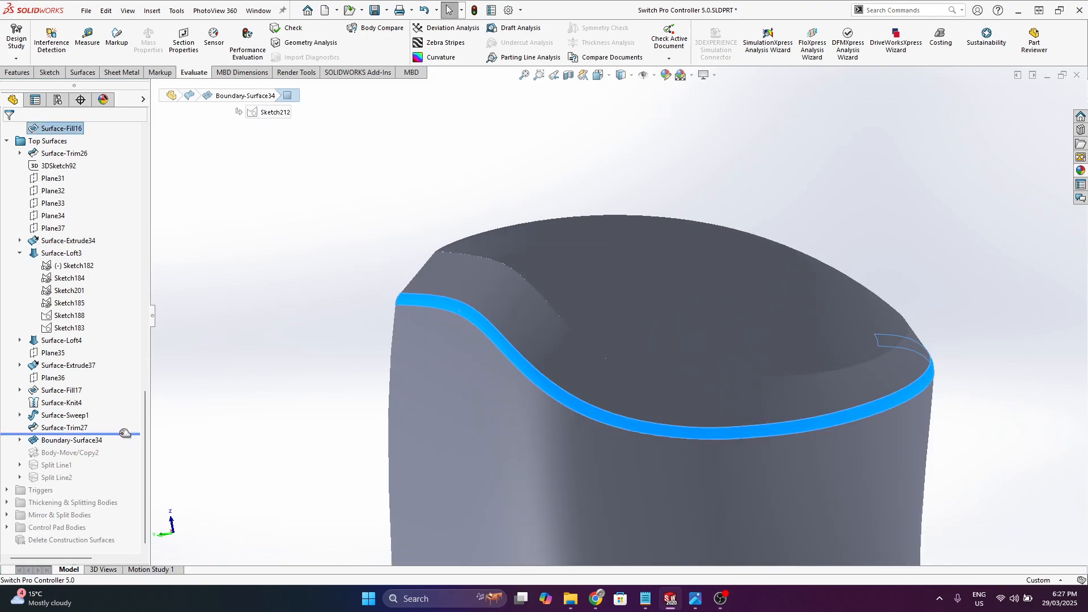
pyautogui.moveTo(493, 359); pyautogui.dragTo(325, 441, button='middle')
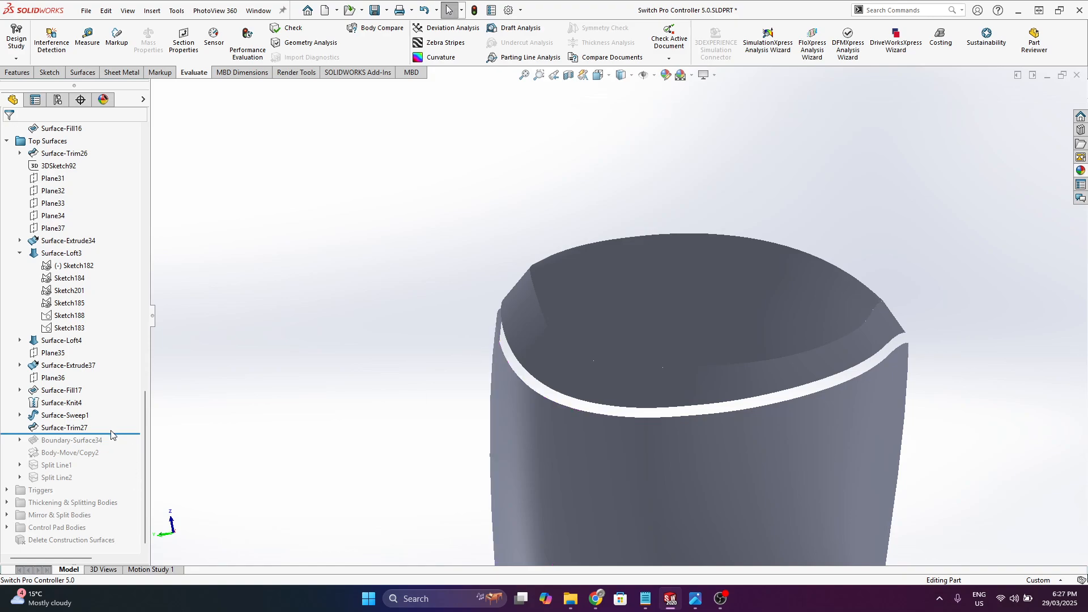
# - Roll the history back before Surface-Trim27 and select Surface-Sweep1 to view the untrimmed upper edge
pyautogui.moveTo(118, 432); pyautogui.dragTo(111, 422)
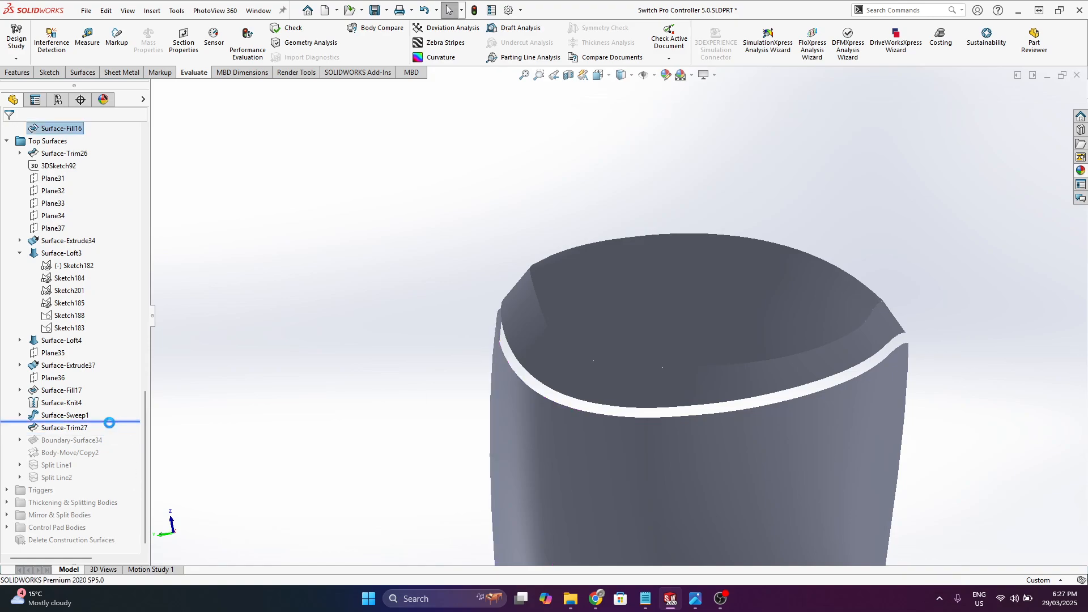
pyautogui.moveTo(498, 357); pyautogui.dragTo(479, 308, button='middle')
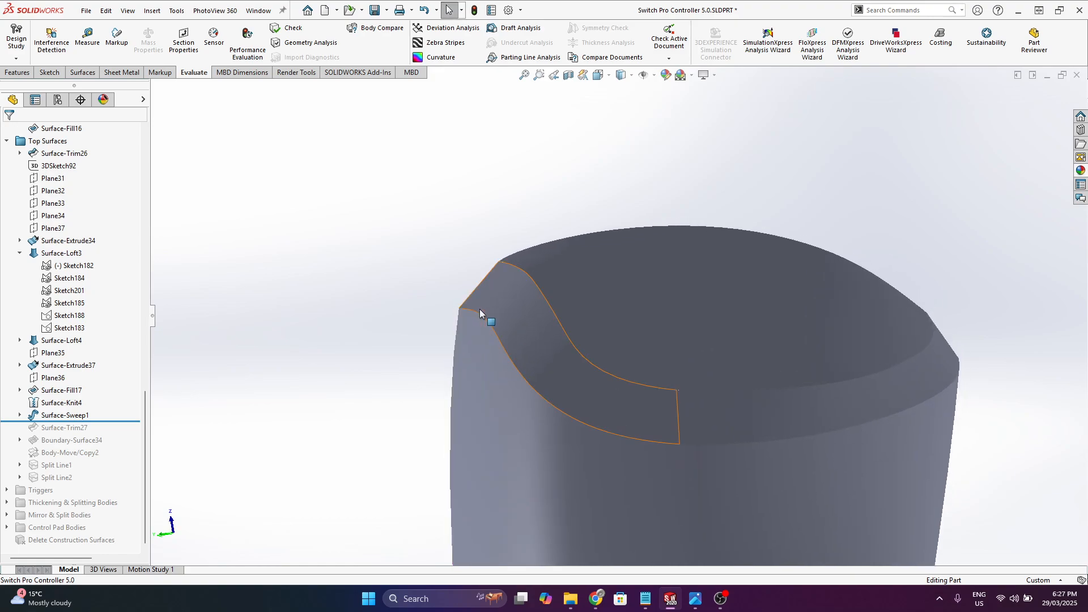
pyautogui.click(72, 418)
pyautogui.moveTo(550, 375)
pyautogui.mouseDown(button='middle')
pyautogui.moveTo(486, 347)
pyautogui.moveTo(548, 392)
pyautogui.mouseUp(button='middle')
# - Roll the history forward past Surface-Trim27 and Boundary-Surface34, and inspect the blended upper rim from several sides
pyautogui.moveTo(121, 420); pyautogui.dragTo(122, 434)
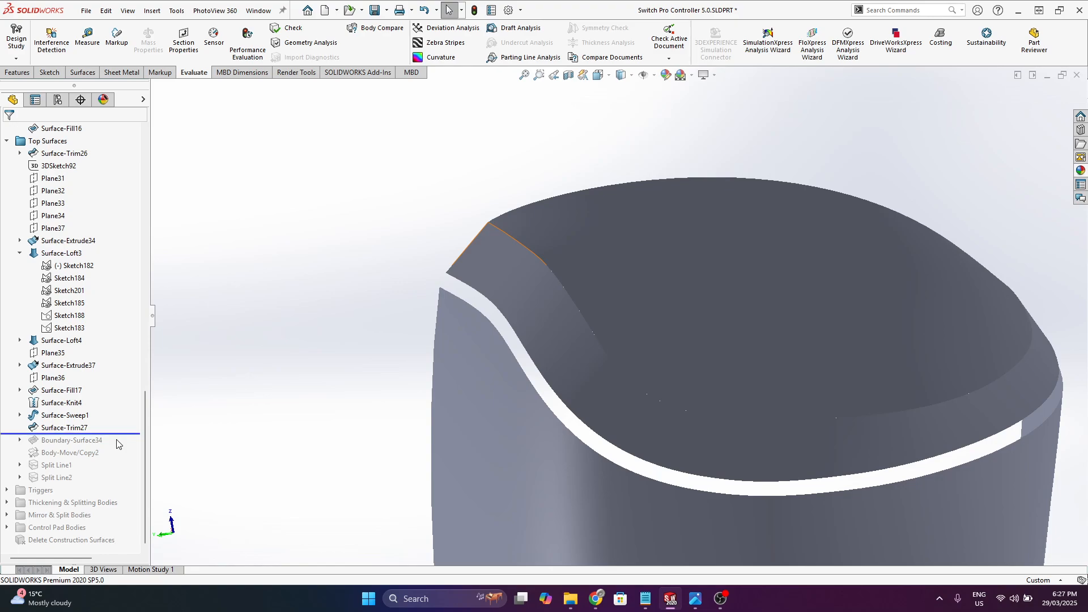
pyautogui.moveTo(128, 433); pyautogui.dragTo(120, 442)
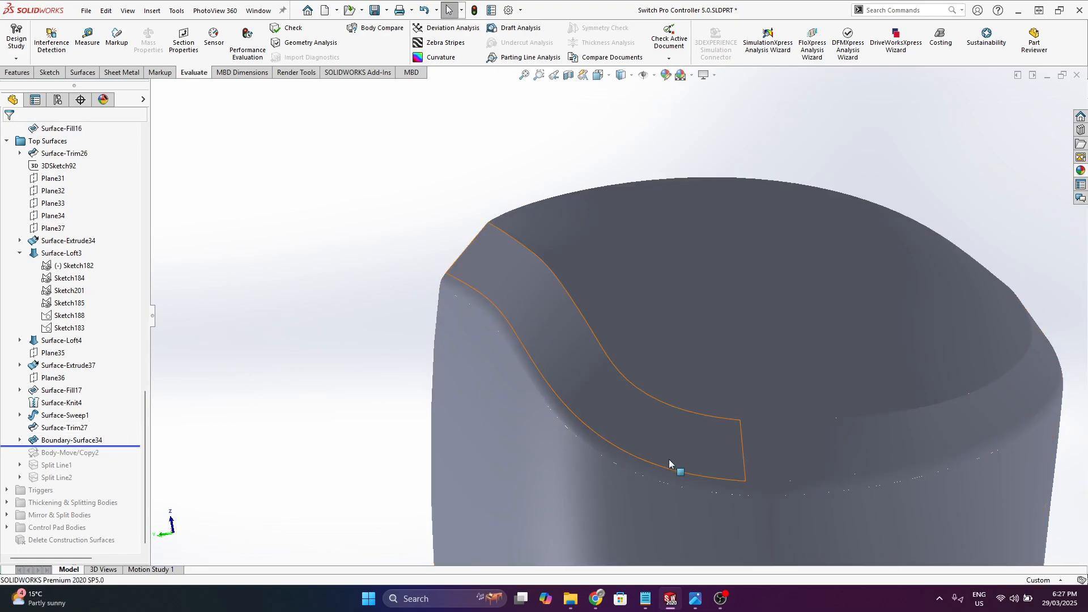
pyautogui.scroll(2, 774, 403)
pyautogui.moveTo(774, 402); pyautogui.dragTo(483, 311, button='middle')
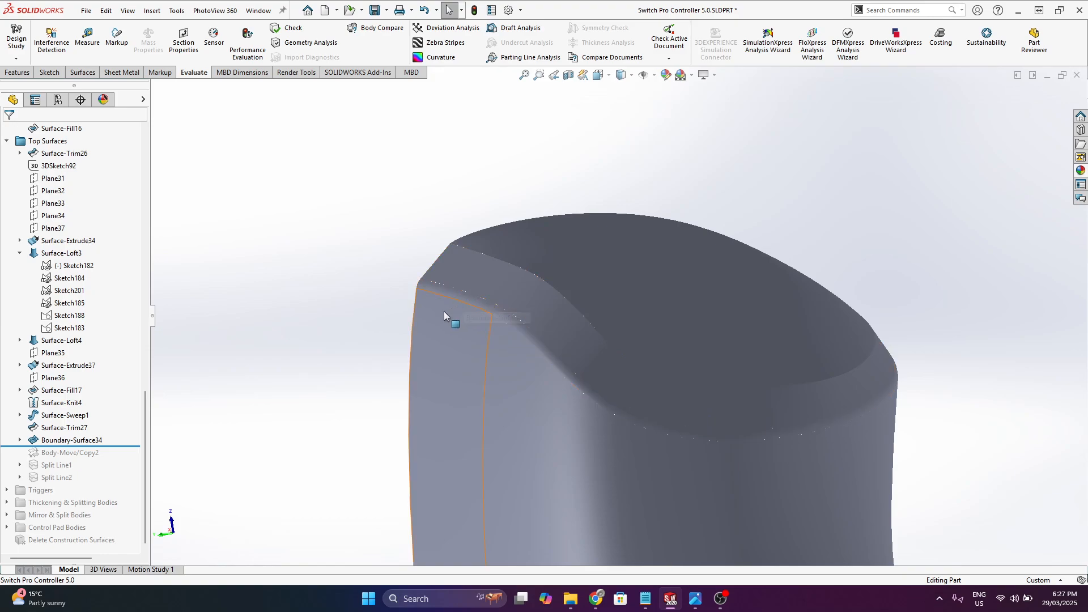
pyautogui.moveTo(445, 313); pyautogui.dragTo(792, 363, button='middle')
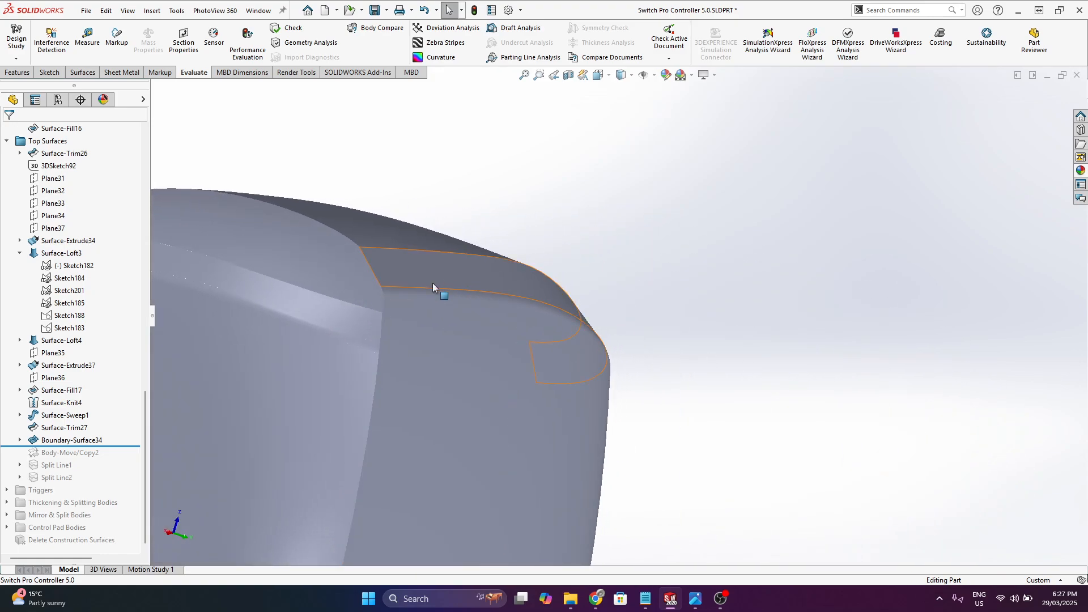
pyautogui.moveTo(433, 283); pyautogui.dragTo(431, 308, button='middle')
pyautogui.moveTo(582, 296); pyautogui.dragTo(293, 372, button='middle')
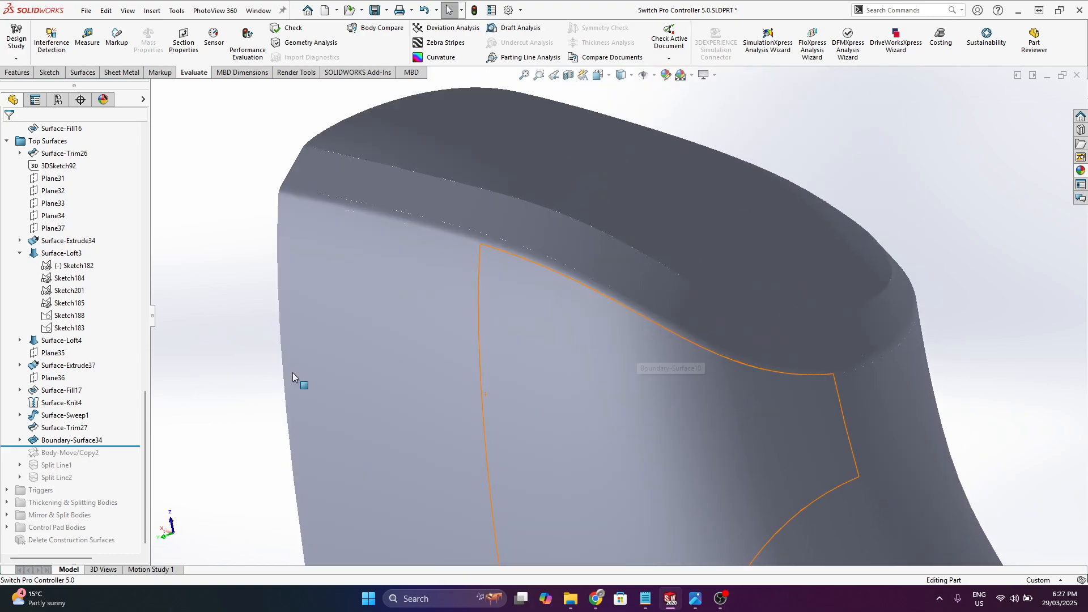
# - Roll the history forward past Split Line2 and display the model shaded with edges
pyautogui.moveTo(113, 443); pyautogui.dragTo(116, 482)
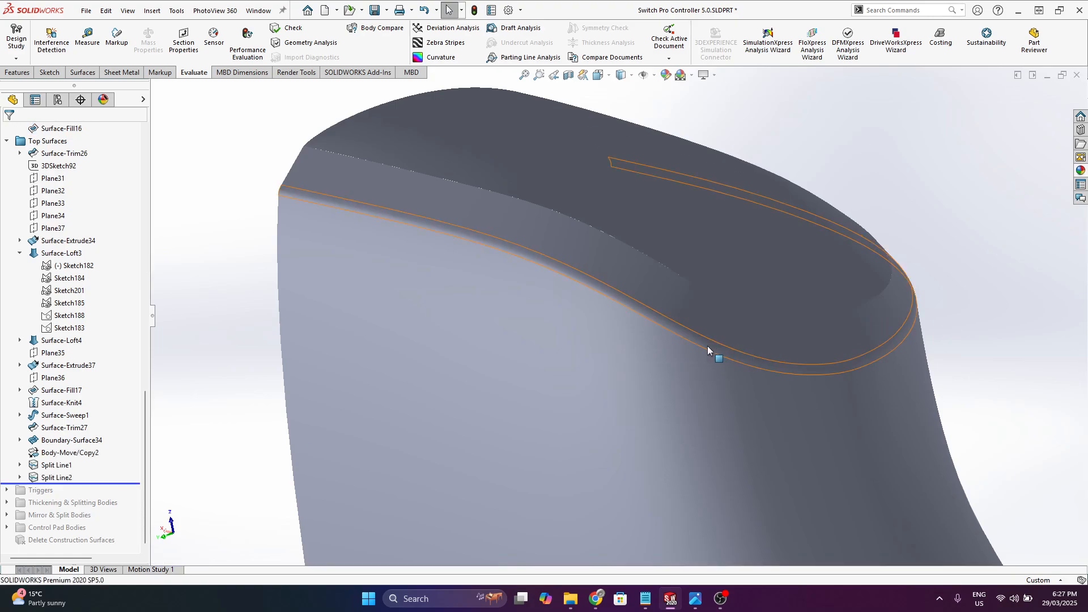
pyautogui.click(620, 75)
pyautogui.click(620, 92)
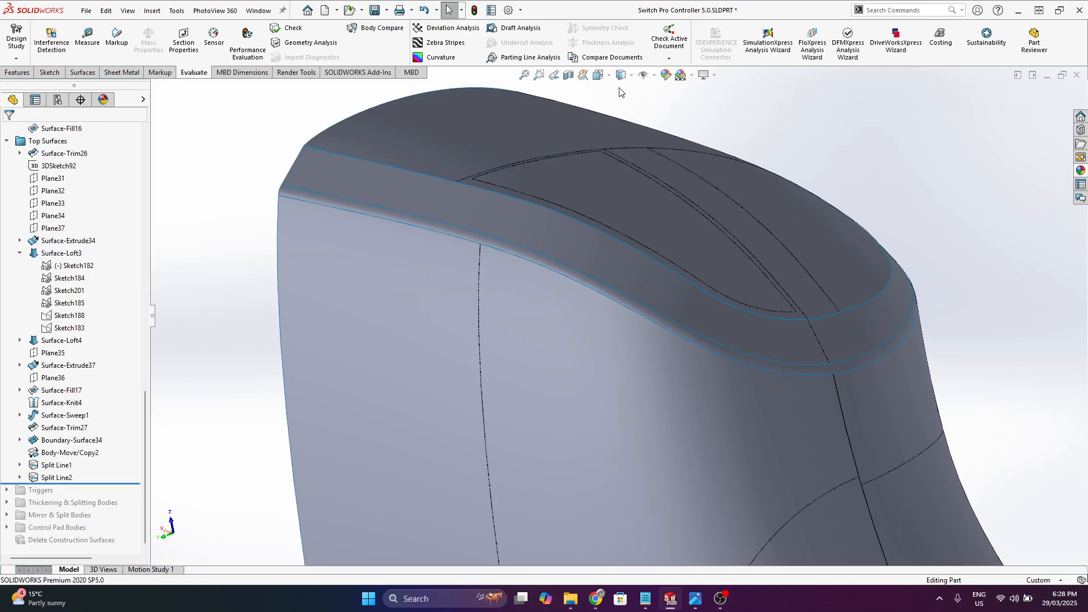
pyautogui.scroll(2, 304, 343)
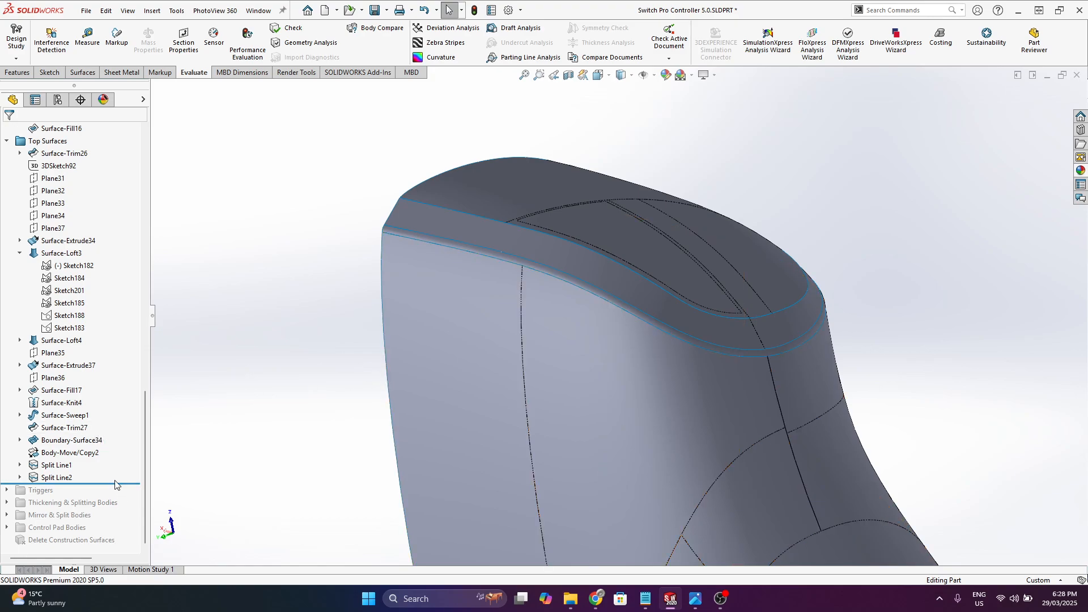
# - View the top surface from above and select Split Line1 to highlight the trigger outlines it creates
pyautogui.moveTo(742, 245); pyautogui.dragTo(651, 402, button='middle')
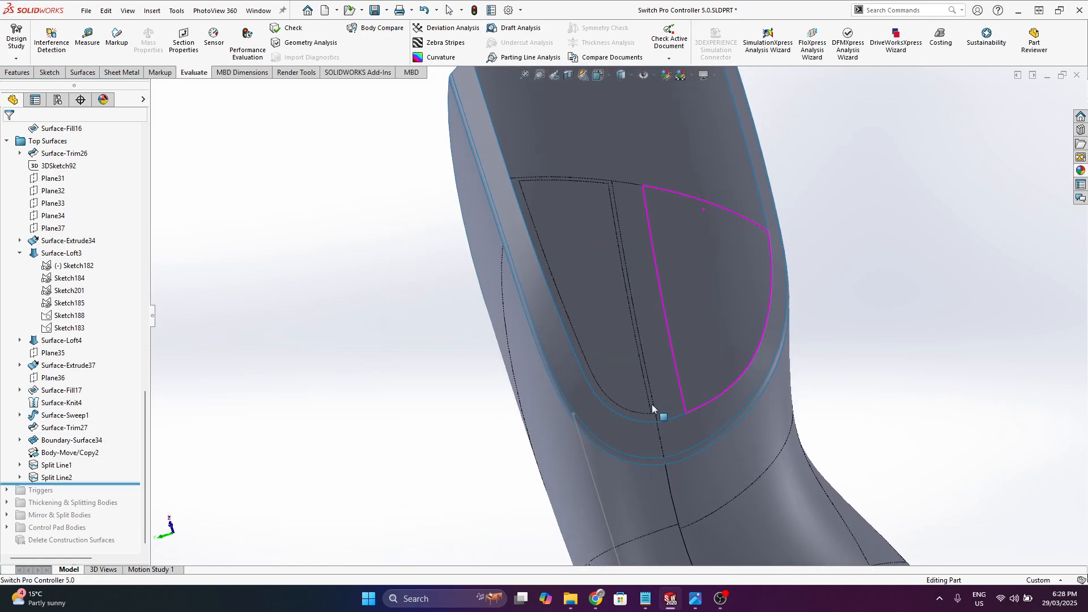
pyautogui.click(583, 221)
pyautogui.click(43, 465)
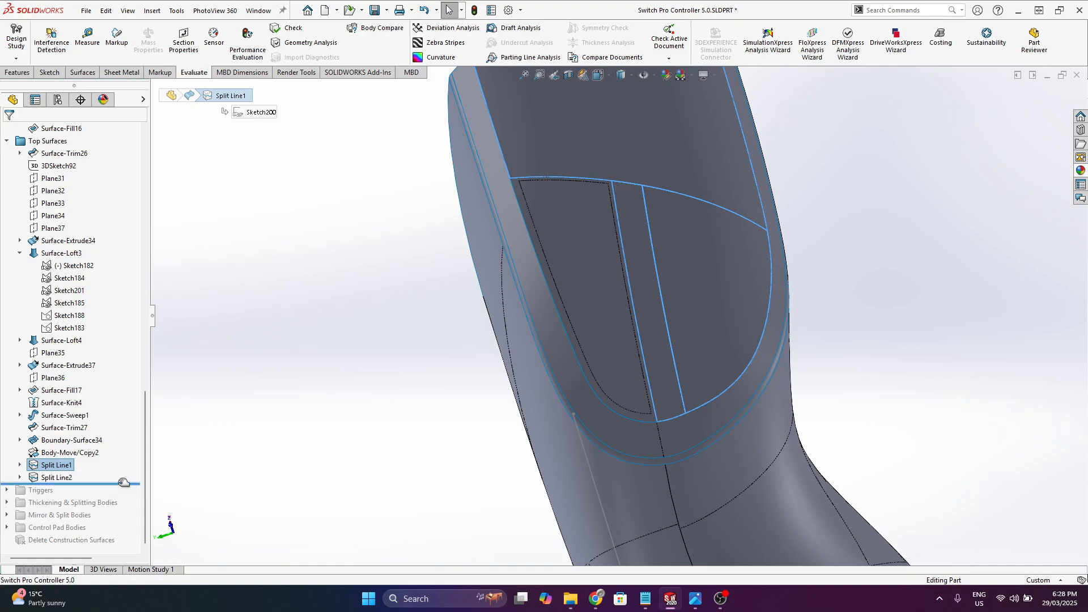
# - Roll the history forward past the Triggers folder, expand the folder, and roll back to just after Boundary-Surface33
pyautogui.moveTo(124, 482); pyautogui.dragTo(123, 495)
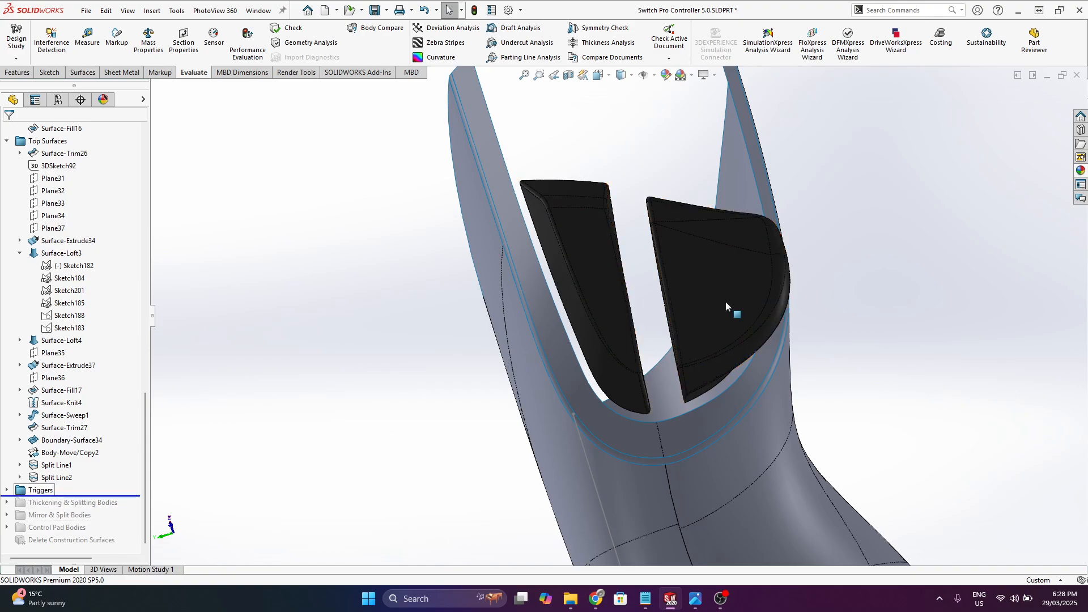
pyautogui.click(7, 490)
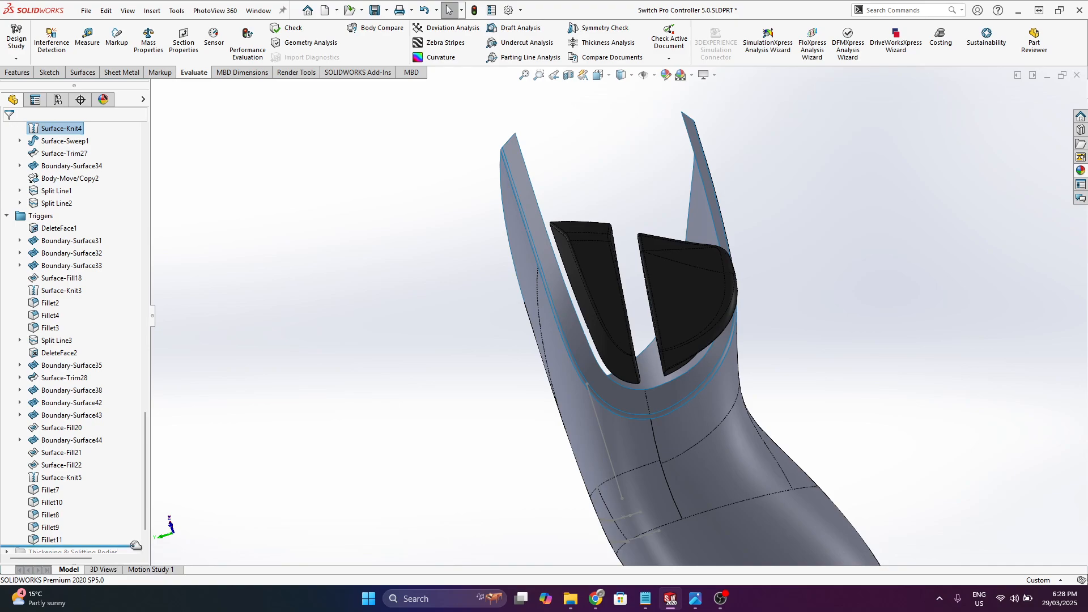
pyautogui.moveTo(136, 545); pyautogui.dragTo(124, 261)
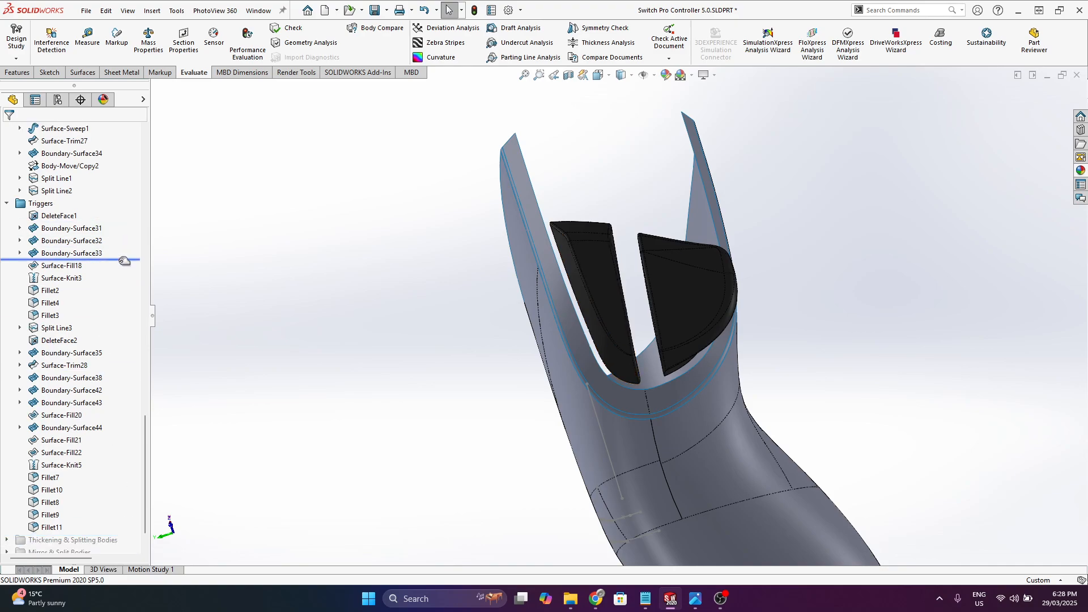
# - Select Boundary-Surface31 in the trigger opening and examine the highlighted trigger side face from a low angle
pyautogui.scroll(-3, 632, 302)
pyautogui.moveTo(600, 314); pyautogui.dragTo(605, 221, button='middle')
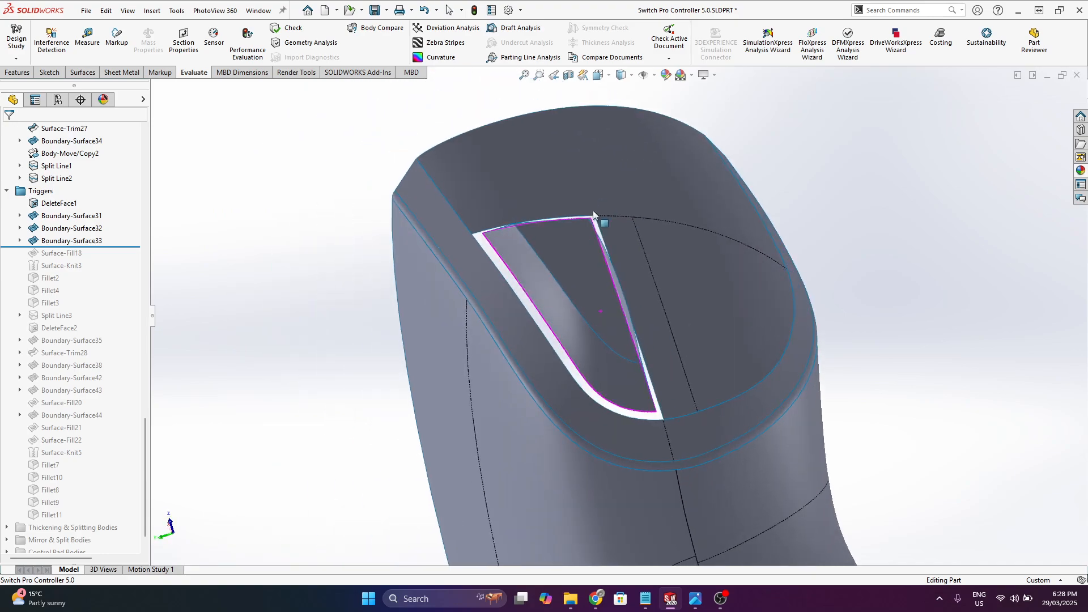
pyautogui.click(549, 298)
pyautogui.moveTo(548, 298); pyautogui.dragTo(1, 213, button='middle')
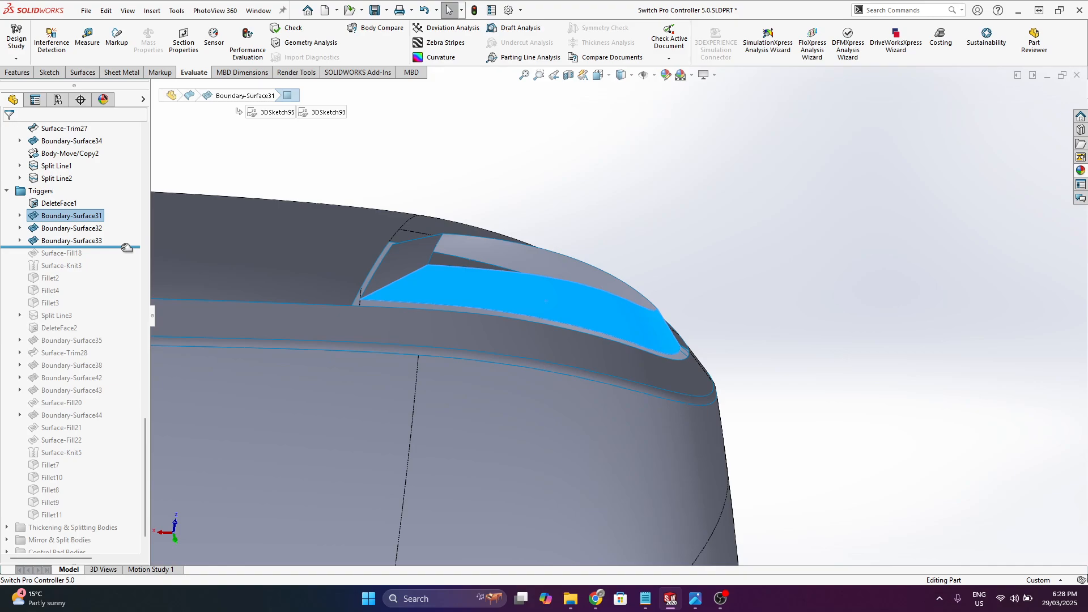
# - Roll the history forward past Boundary-Surface43 and view the first trigger body and the second trigger's boundary surfaces
pyautogui.moveTo(126, 247); pyautogui.dragTo(116, 397)
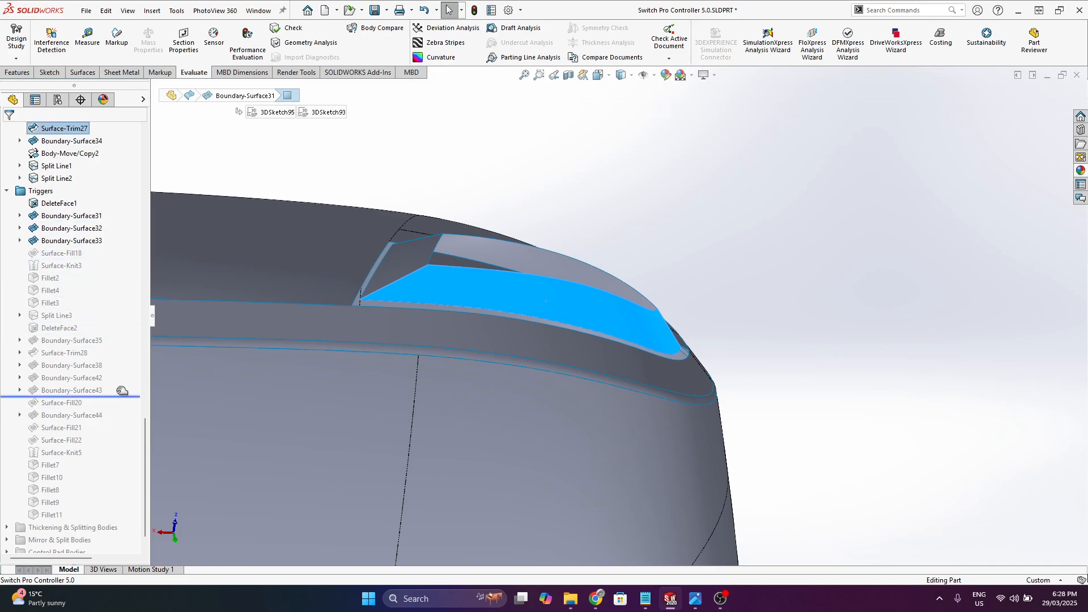
pyautogui.moveTo(502, 282); pyautogui.dragTo(676, 272, button='middle')
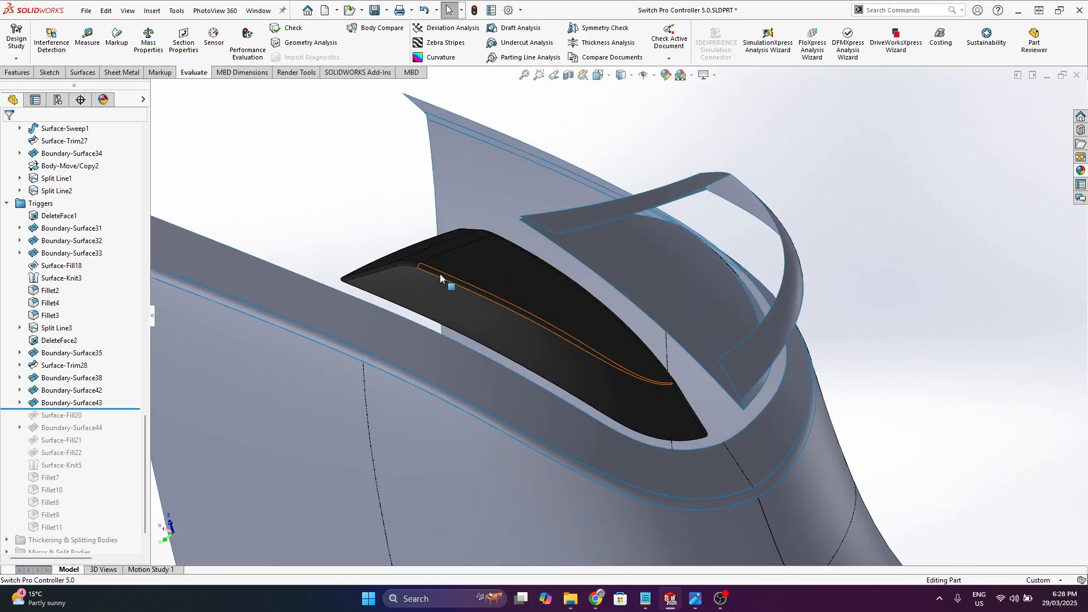
pyautogui.scroll(1, 275, 334)
# - Roll the history forward past Surface-Knit5 and examine the knitted second trigger from its inner side
pyautogui.moveTo(117, 409); pyautogui.dragTo(118, 471)
pyautogui.moveTo(722, 294); pyautogui.dragTo(688, 288, button='middle')
pyautogui.scroll(2, 640, 269)
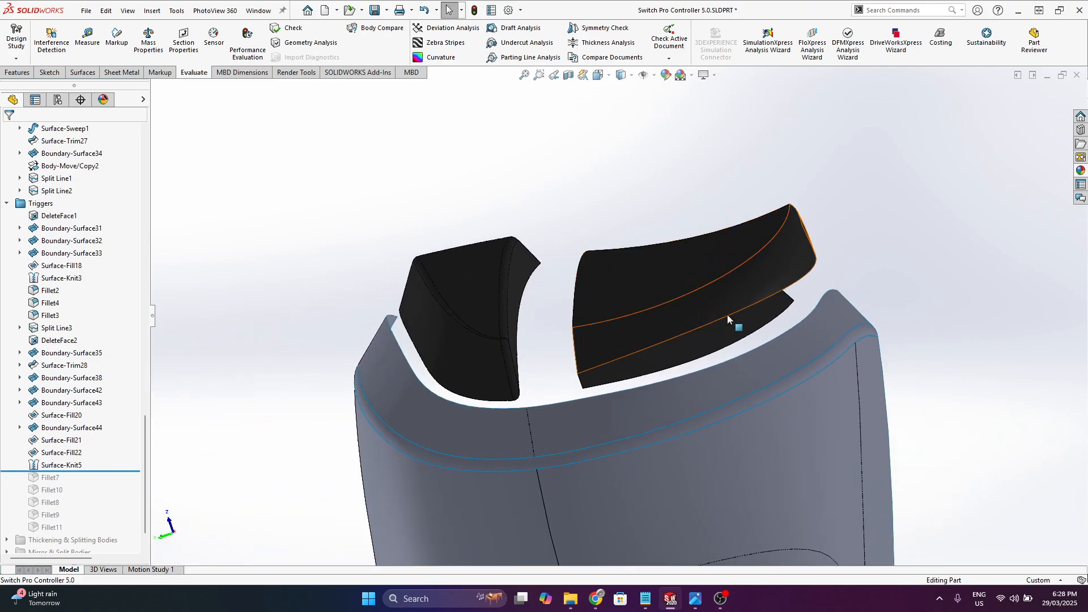
pyautogui.moveTo(728, 318); pyautogui.dragTo(712, 338, button='middle')
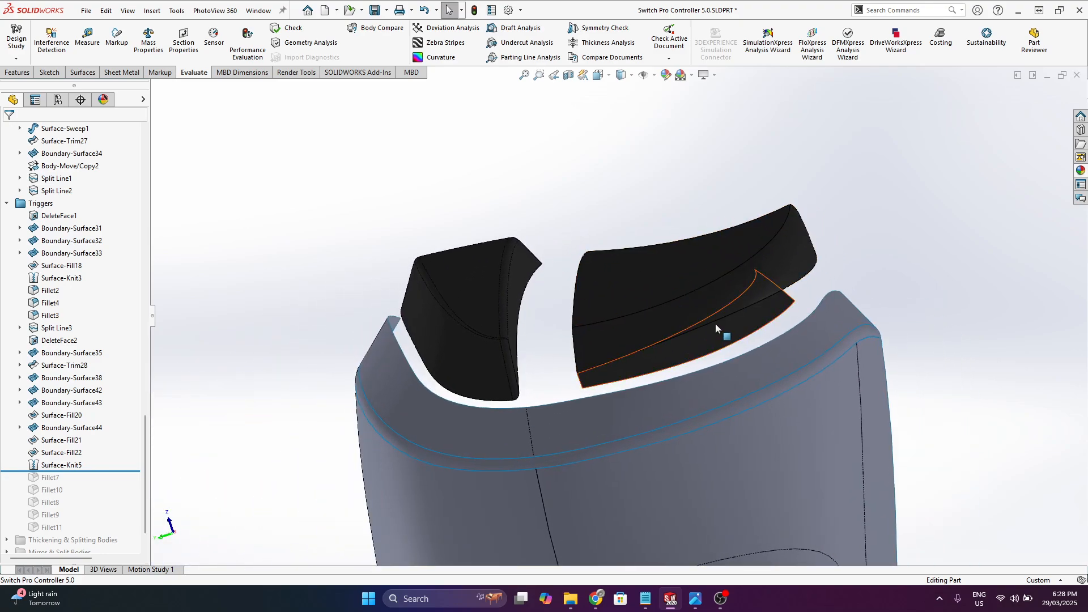
# - Roll the history forward past Fillet11 and inspect both filleted triggers on the controller body from several angles
pyautogui.moveTo(119, 471); pyautogui.dragTo(119, 533)
pyautogui.moveTo(555, 341); pyautogui.dragTo(641, 294, button='middle')
pyautogui.scroll(-1, 105, 485)
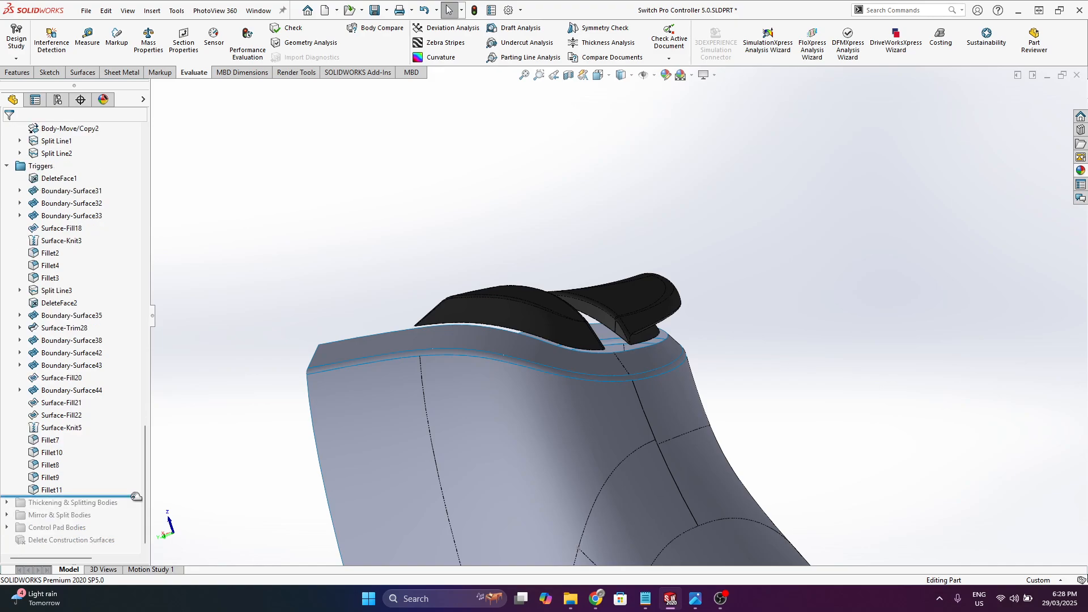
pyautogui.moveTo(510, 175); pyautogui.dragTo(458, 361, button='middle')
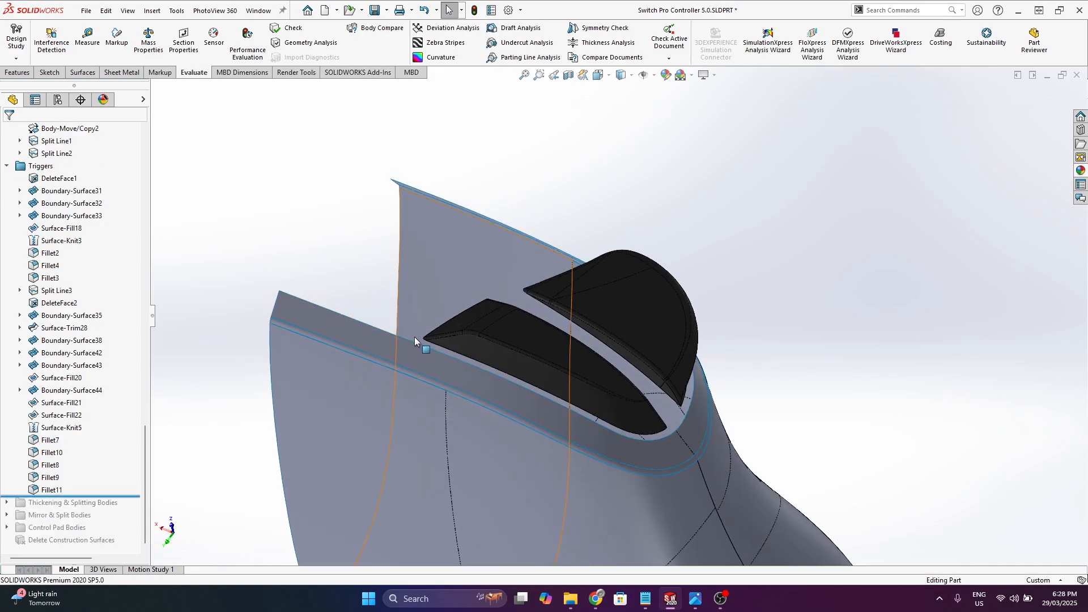
pyautogui.moveTo(392, 283); pyautogui.dragTo(632, 361, button='middle')
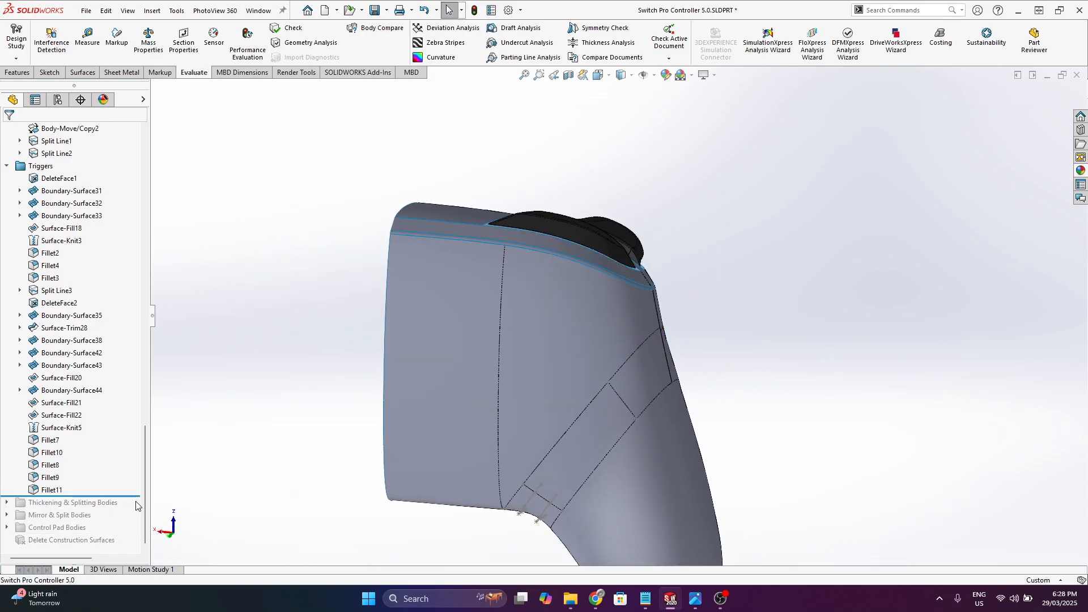
# - Roll the history past the Thickening & Splitting Bodies folder, expand the folder, and roll back to just after Surface-Knit8
pyautogui.moveTo(137, 496); pyautogui.dragTo(129, 508)
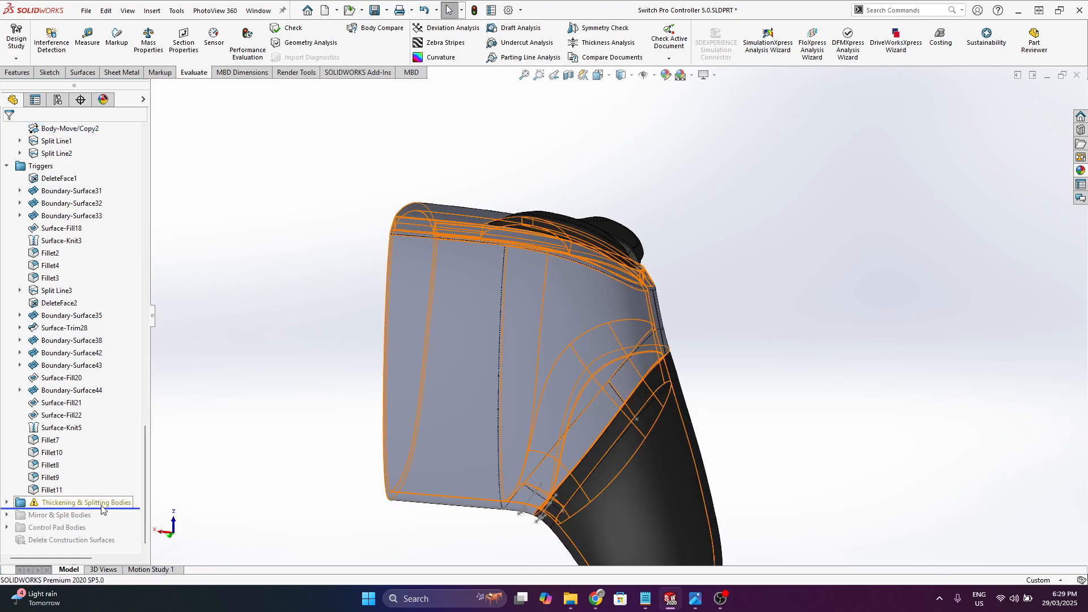
pyautogui.moveTo(433, 296); pyautogui.dragTo(673, 338, button='middle')
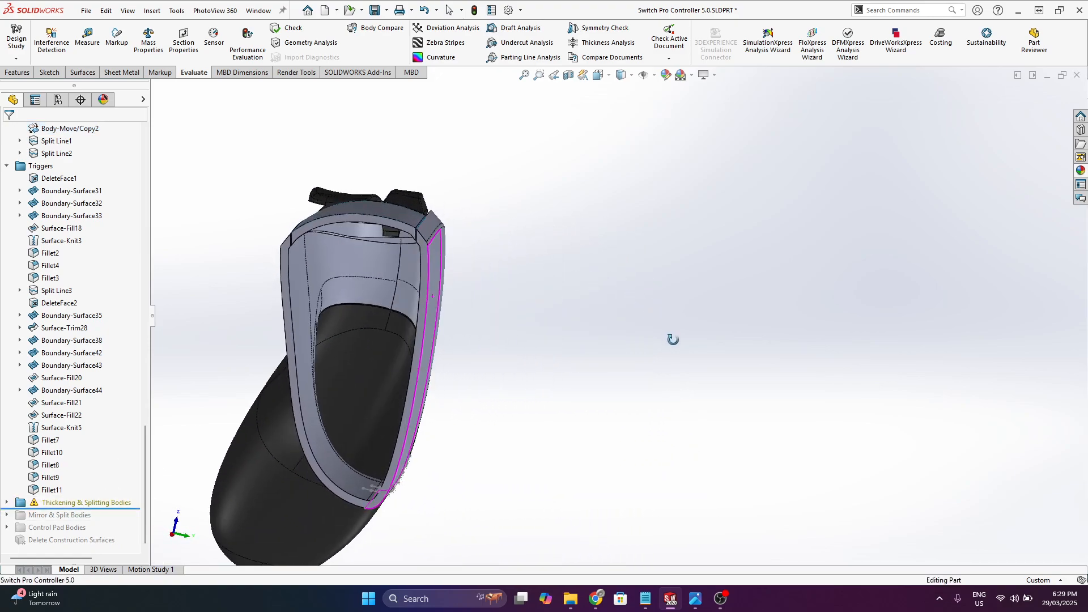
pyautogui.click(6, 503)
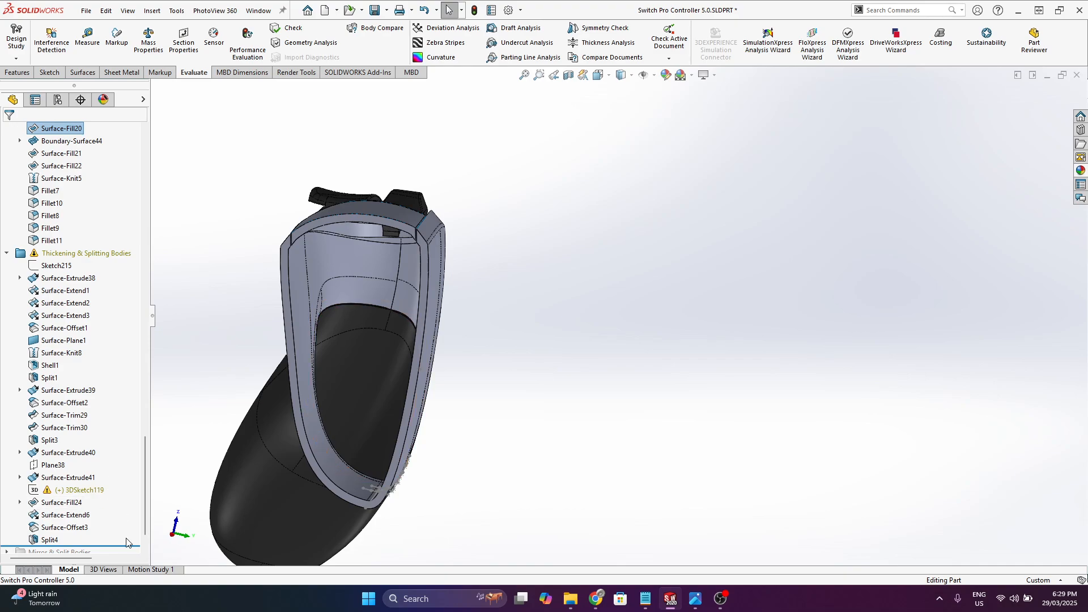
pyautogui.moveTo(133, 543); pyautogui.dragTo(134, 347)
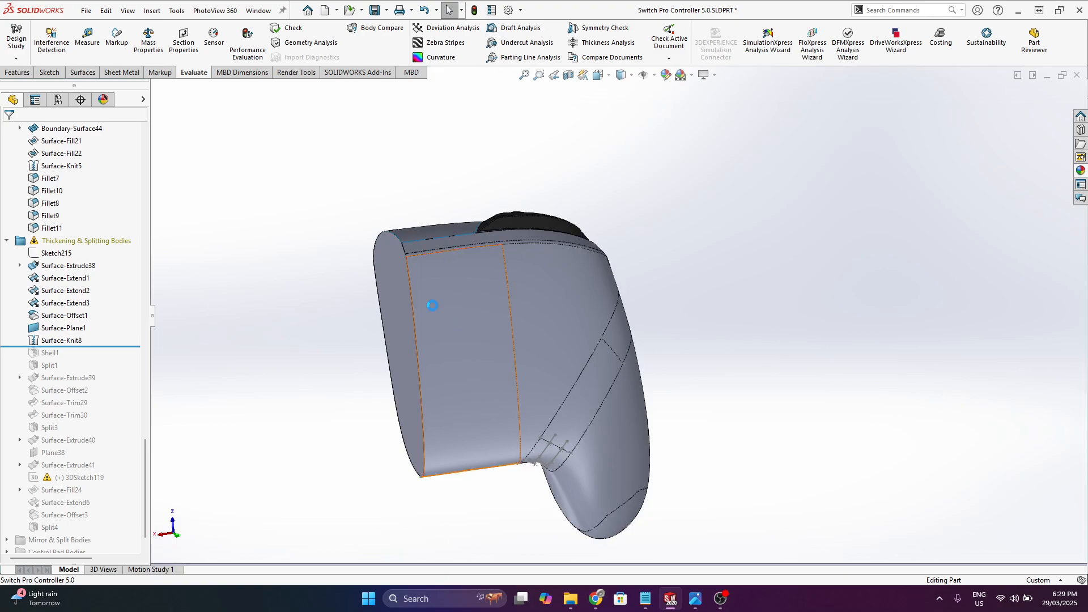
# - Roll back before Surface-Knit8 to highlight the Surface-Plane1 face closing the body's open end, and roll forward past the knit again
pyautogui.moveTo(112, 347); pyautogui.dragTo(107, 334)
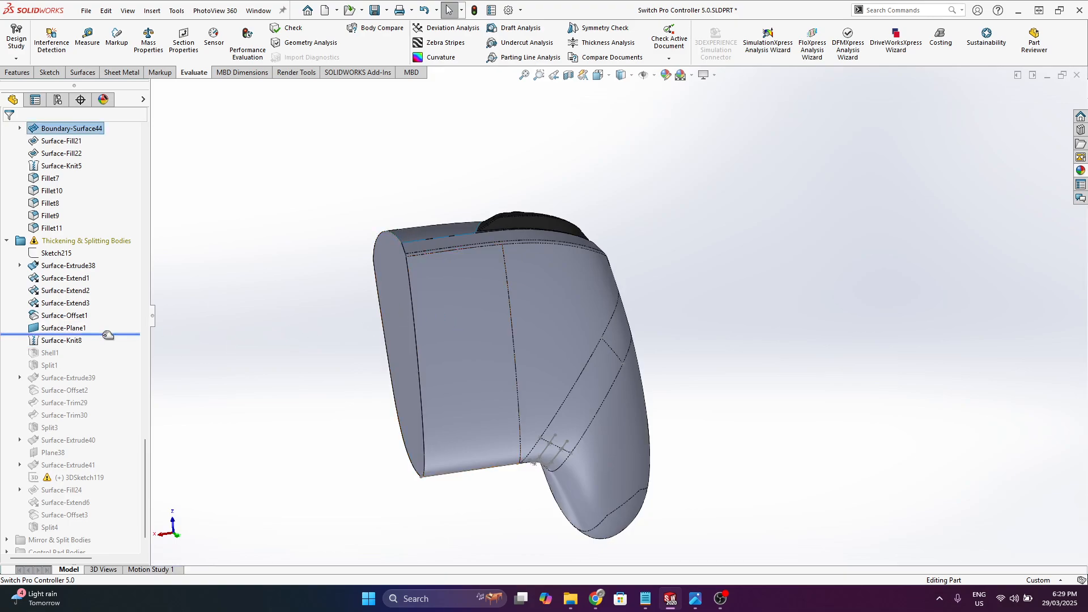
pyautogui.click(396, 307)
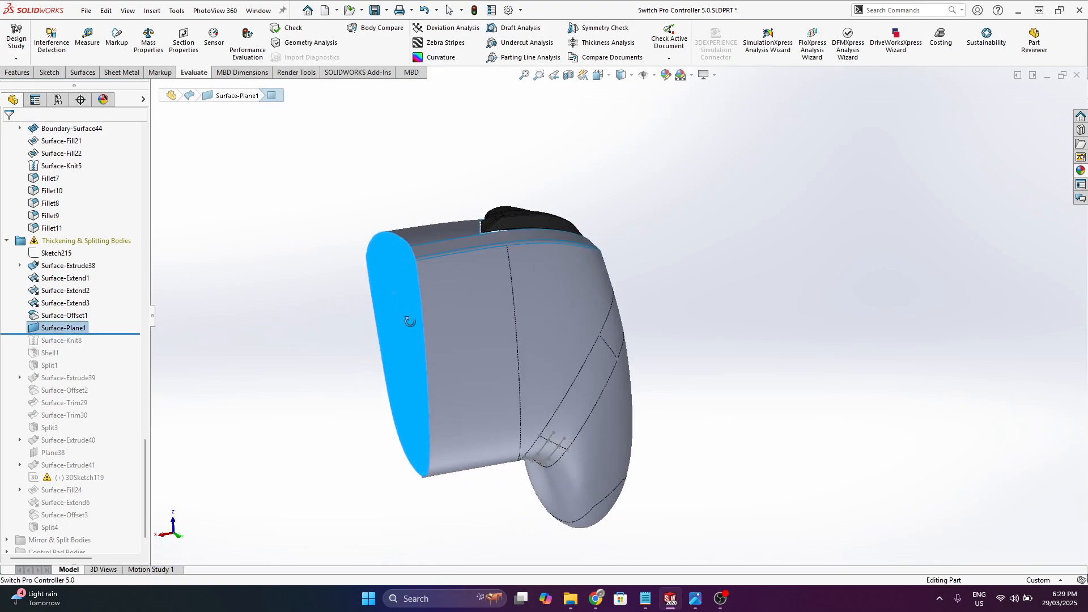
pyautogui.moveTo(120, 335); pyautogui.dragTo(119, 344)
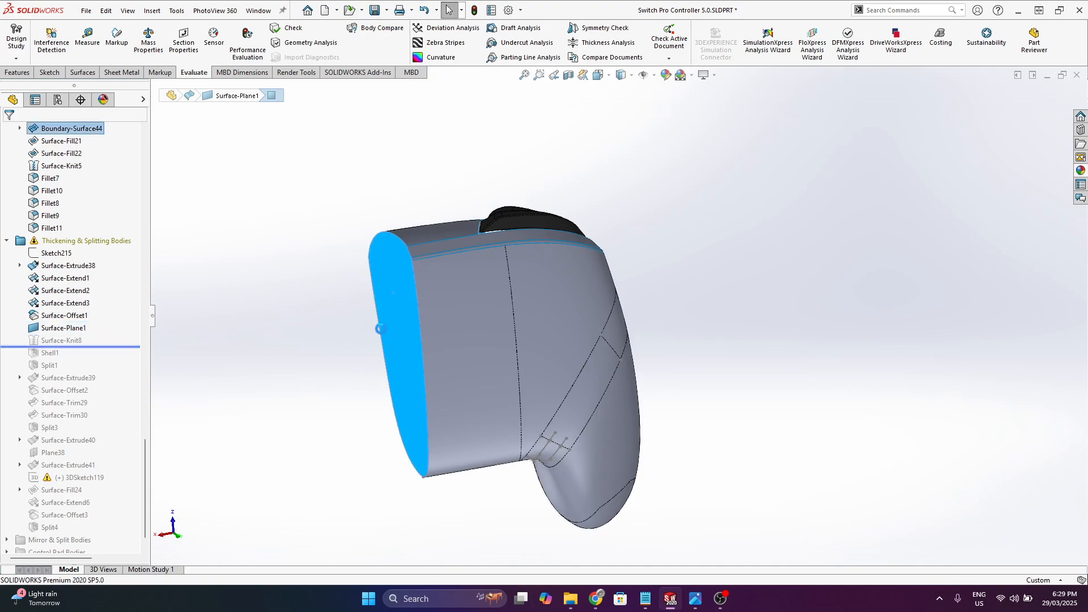
pyautogui.moveTo(487, 236); pyautogui.dragTo(468, 375, button='middle')
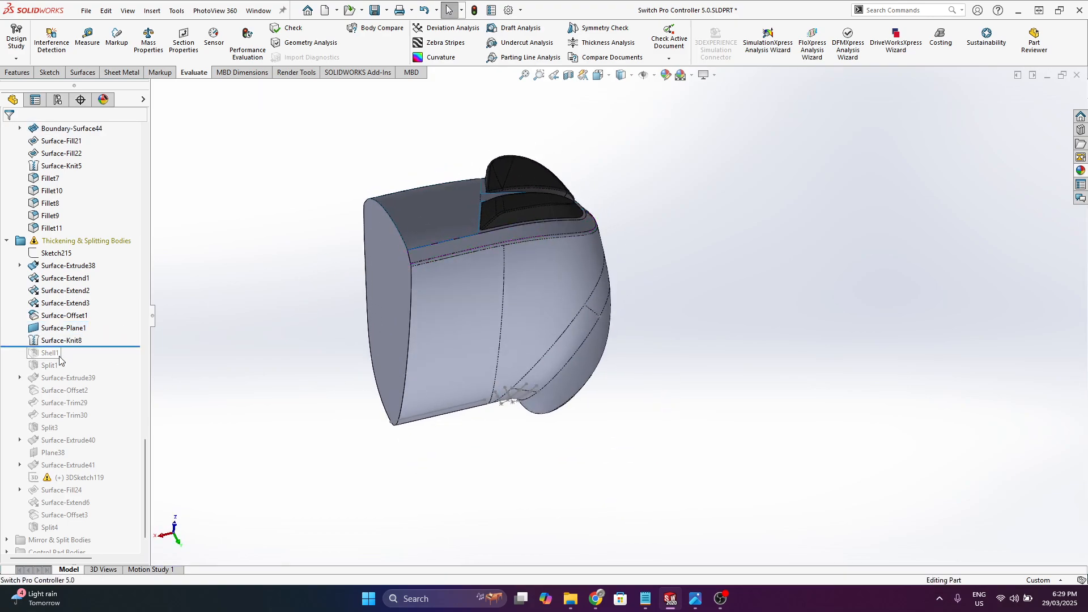
# - Roll the history forward past Shell1 and examine the hollowed interior of the body from its open end
pyautogui.moveTo(108, 346); pyautogui.dragTo(107, 359)
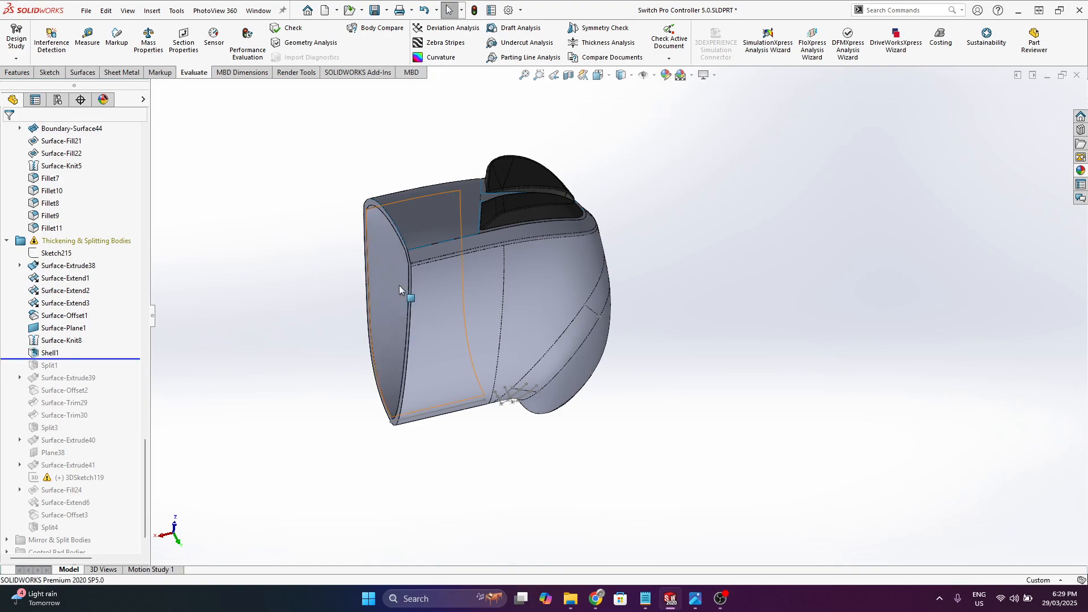
pyautogui.scroll(3, 398, 284)
pyautogui.moveTo(391, 292); pyautogui.dragTo(447, 207, button='middle')
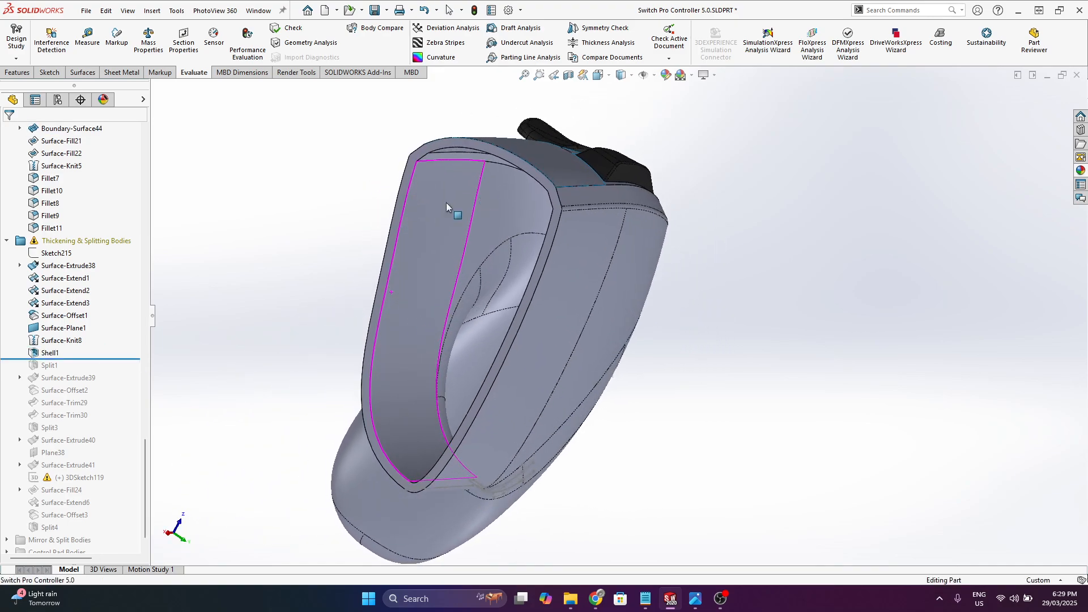
pyautogui.click(50, 353)
pyautogui.scroll(1, 454, 288)
pyautogui.moveTo(454, 288); pyautogui.dragTo(424, 215, button='middle')
pyautogui.click(319, 227)
pyautogui.moveTo(400, 155); pyautogui.dragTo(446, 178, button='middle')
pyautogui.scroll(4, 422, 114)
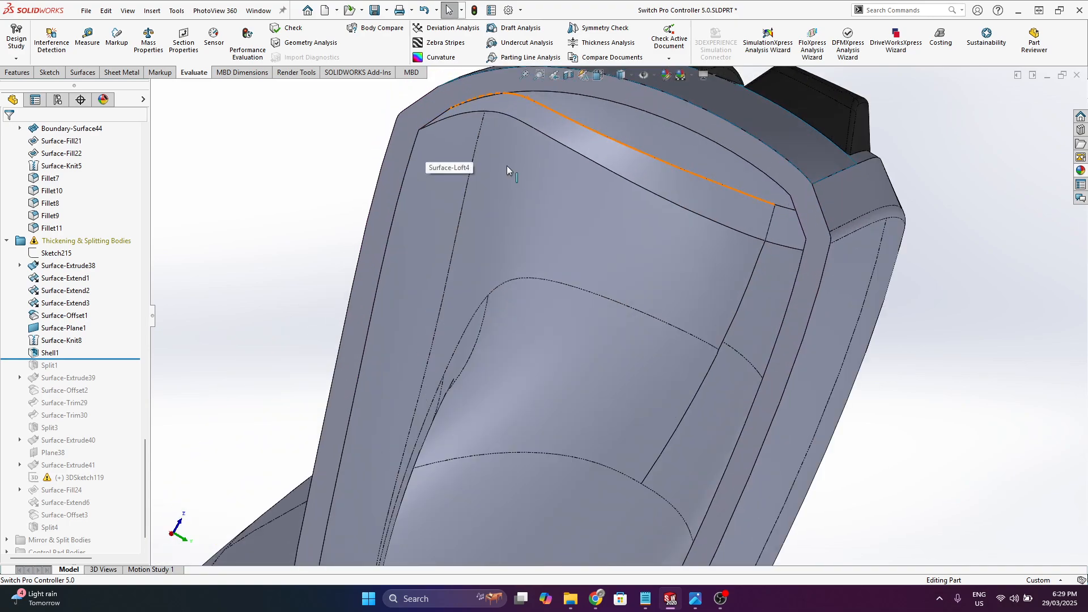
# - Highlight the narrow Boundary-Surface34 face along the body's upper edge and compare it with the shell's inner walls
pyautogui.scroll(-1, 777, 260)
pyautogui.moveTo(765, 253); pyautogui.dragTo(624, 316, button='middle')
pyautogui.scroll(2, 602, 276)
pyautogui.scroll(-5, 602, 276)
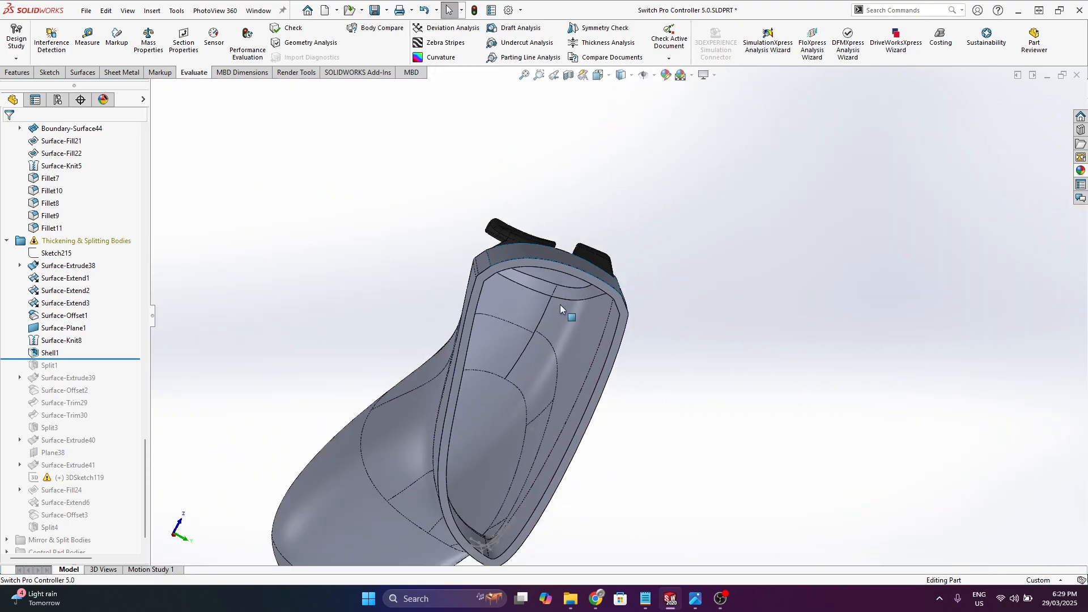
pyautogui.moveTo(560, 304); pyautogui.dragTo(448, 309, button='middle')
pyautogui.scroll(4, 410, 272)
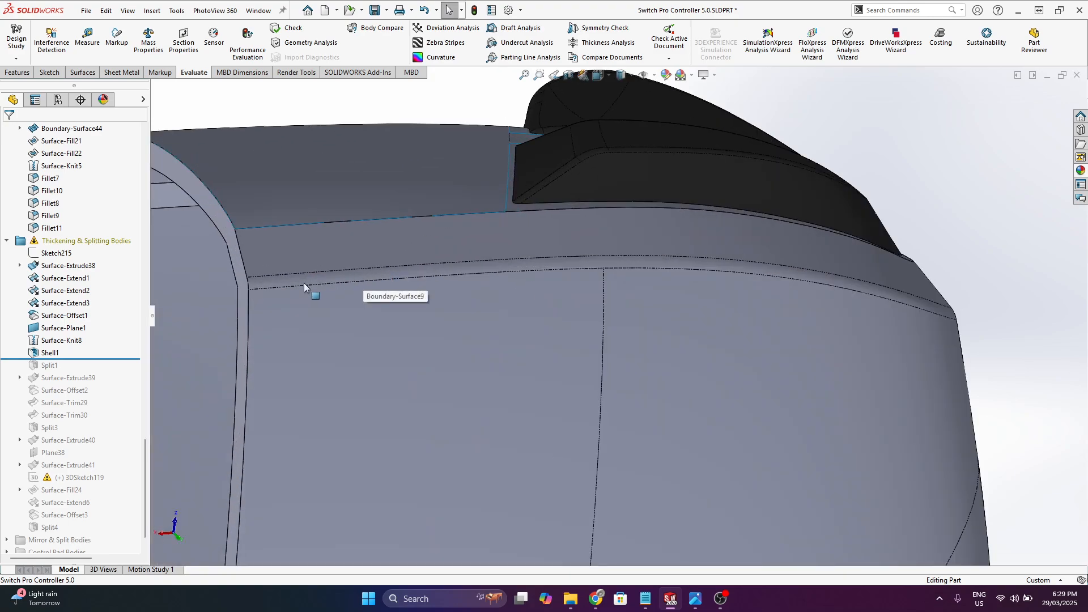
pyautogui.click(367, 292)
pyautogui.moveTo(367, 292); pyautogui.dragTo(427, 333, button='middle')
pyautogui.scroll(-5, 427, 334)
pyautogui.scroll(-8, 86, 411)
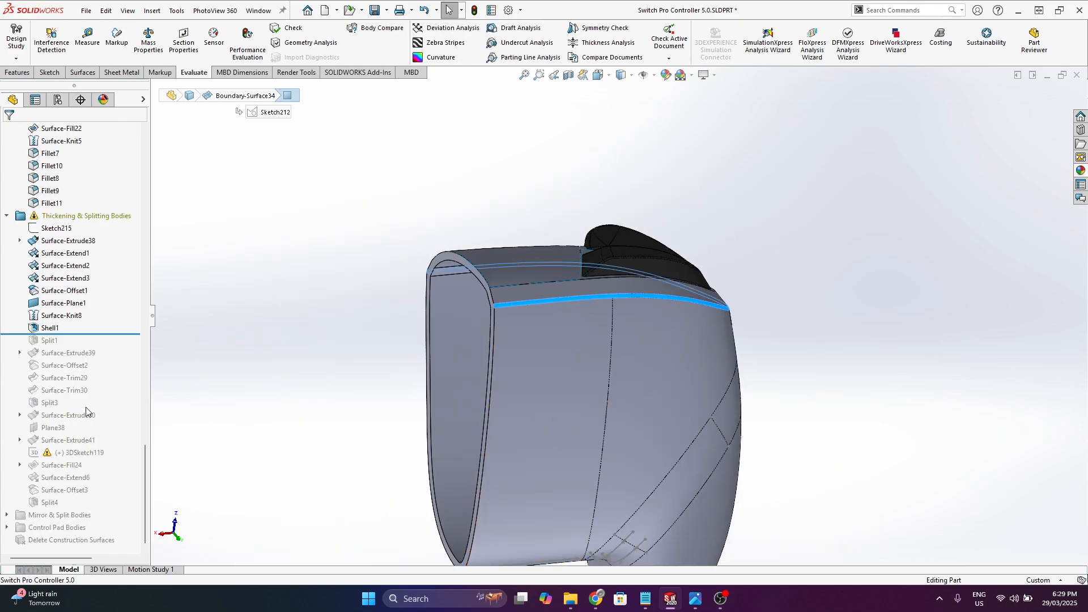
# - Inspect the shelled body from the open end, the front and the handle side
pyautogui.moveTo(535, 353); pyautogui.dragTo(578, 357, button='middle')
pyautogui.scroll(-4, 548, 373)
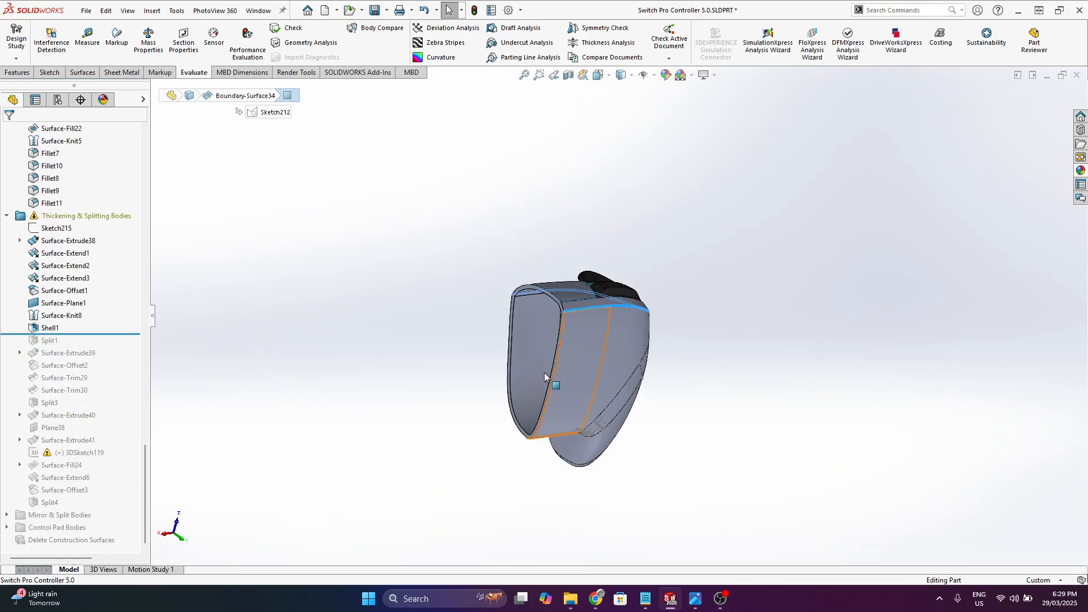
pyautogui.scroll(6, 581, 306)
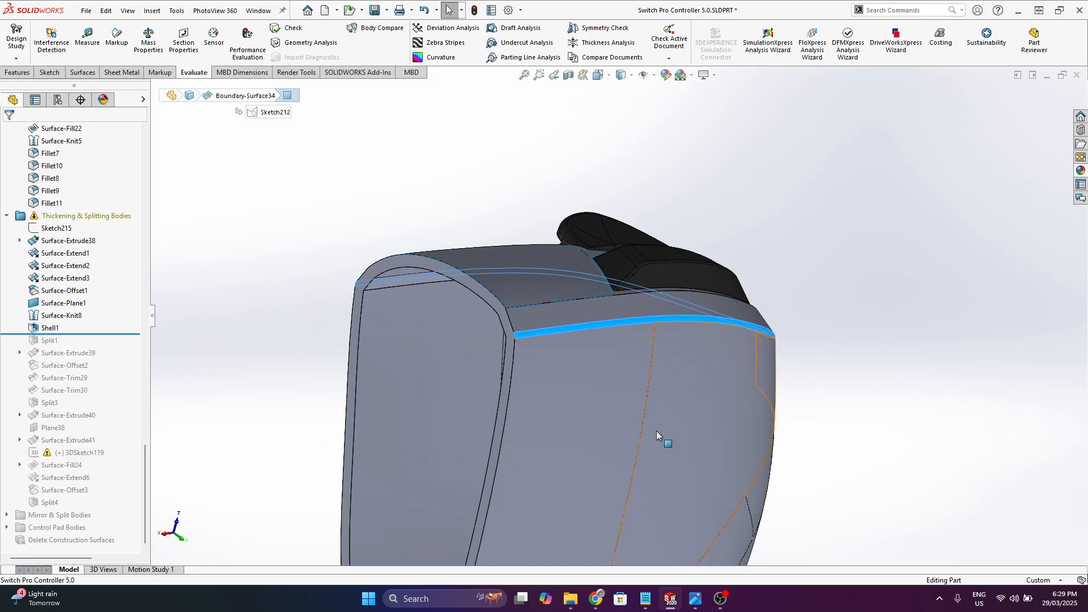
pyautogui.moveTo(656, 430); pyautogui.dragTo(497, 348, button='middle')
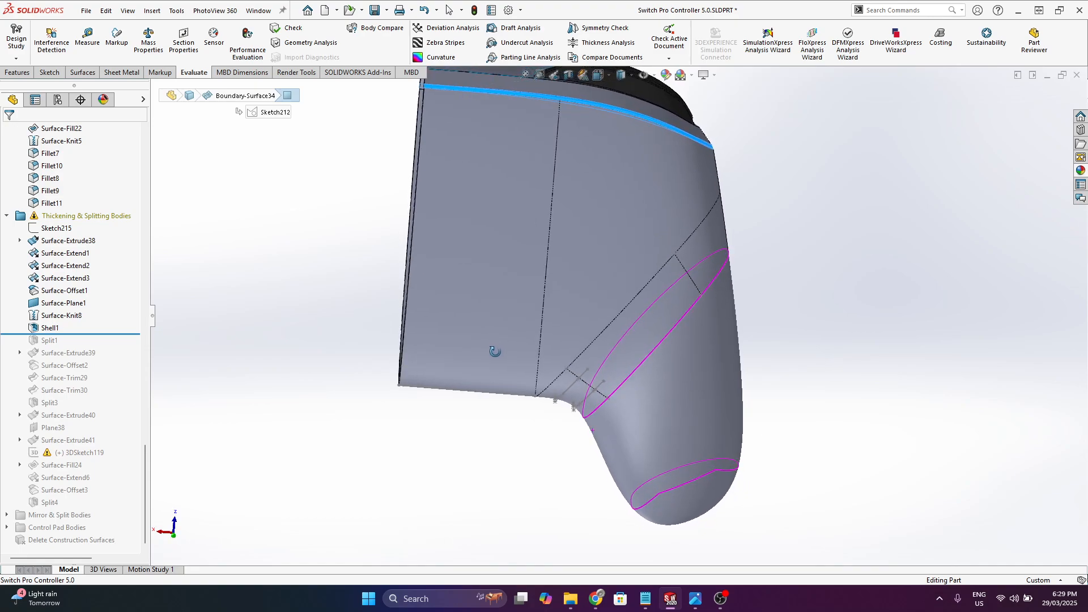
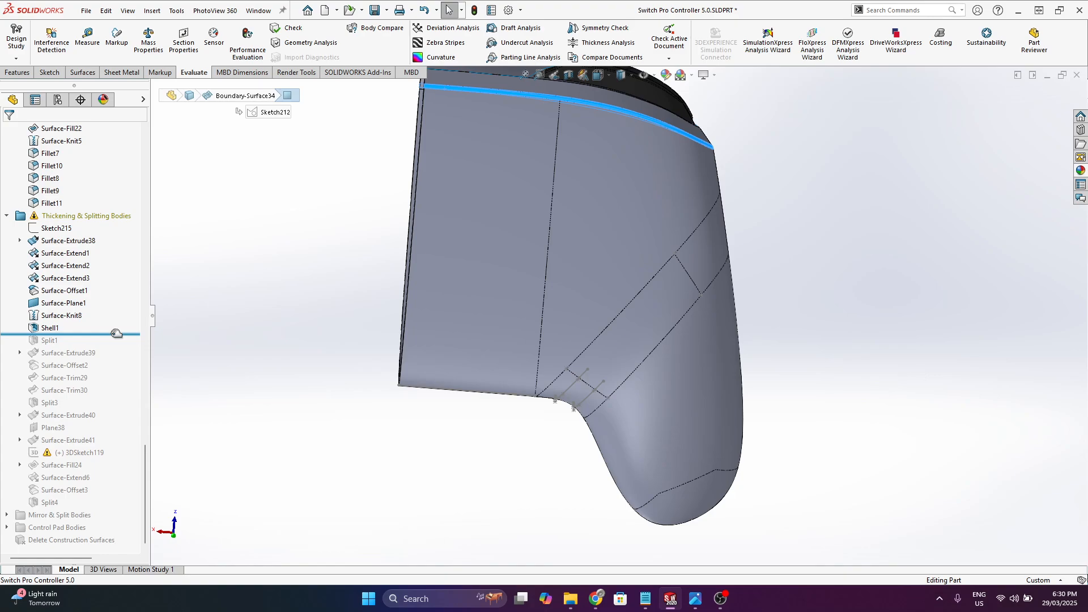
pyautogui.moveTo(474, 280); pyautogui.dragTo(454, 317, button='middle')
pyautogui.scroll(-2, 540, 345)
pyautogui.moveTo(613, 311); pyautogui.dragTo(495, 323, button='middle')
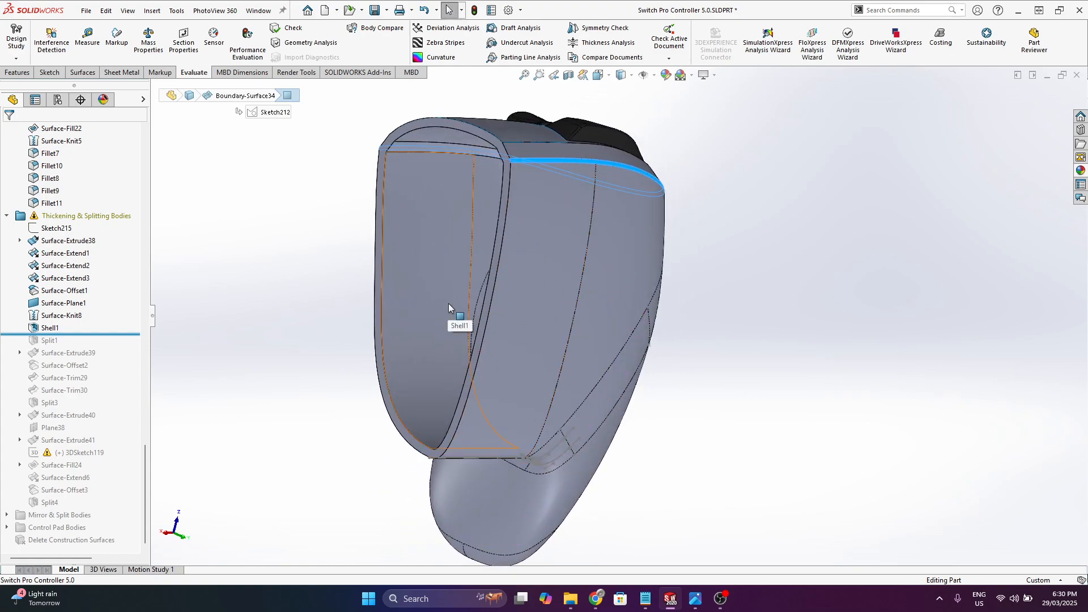
# - Roll the history forward past Split3, highlight the top face beside the triggers, and inspect the split from several angles
pyautogui.moveTo(131, 335); pyautogui.dragTo(122, 409)
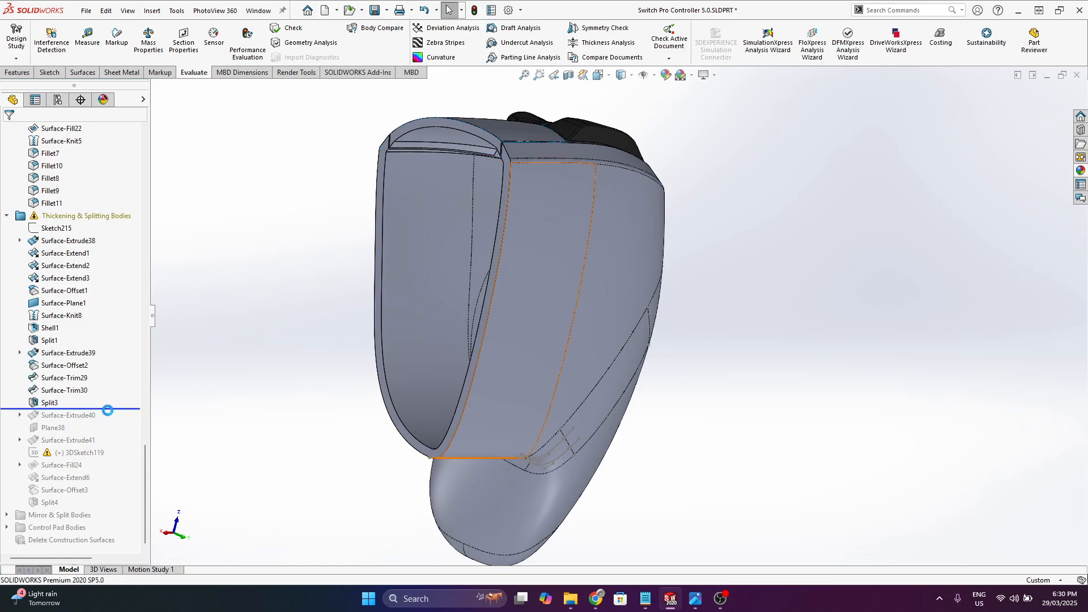
pyautogui.moveTo(593, 230); pyautogui.dragTo(485, 206, button='middle')
pyautogui.scroll(-1, 485, 207)
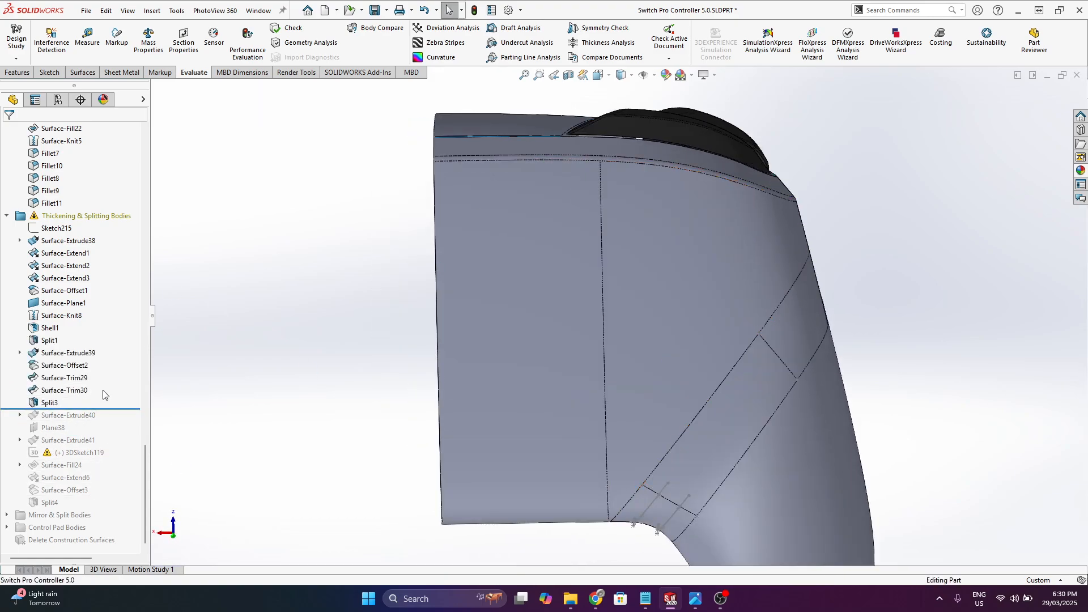
pyautogui.moveTo(527, 236); pyautogui.dragTo(487, 142, button='middle')
pyautogui.scroll(4, 487, 141)
pyautogui.scroll(-2, 603, 215)
pyautogui.click(523, 235)
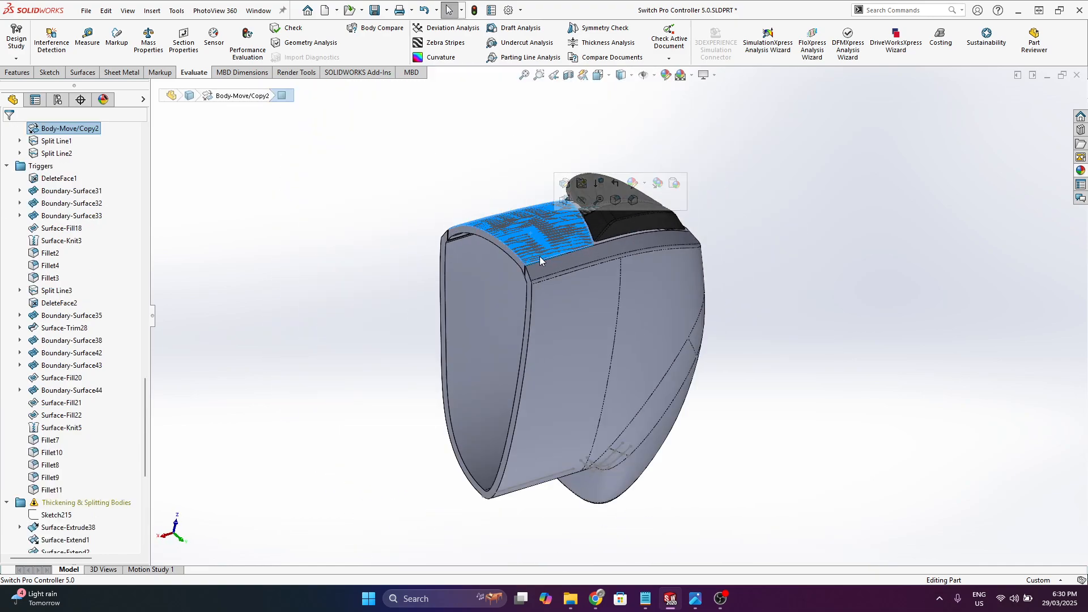
pyautogui.moveTo(539, 256); pyautogui.dragTo(622, 363, button='middle')
pyautogui.scroll(-5, 86, 493)
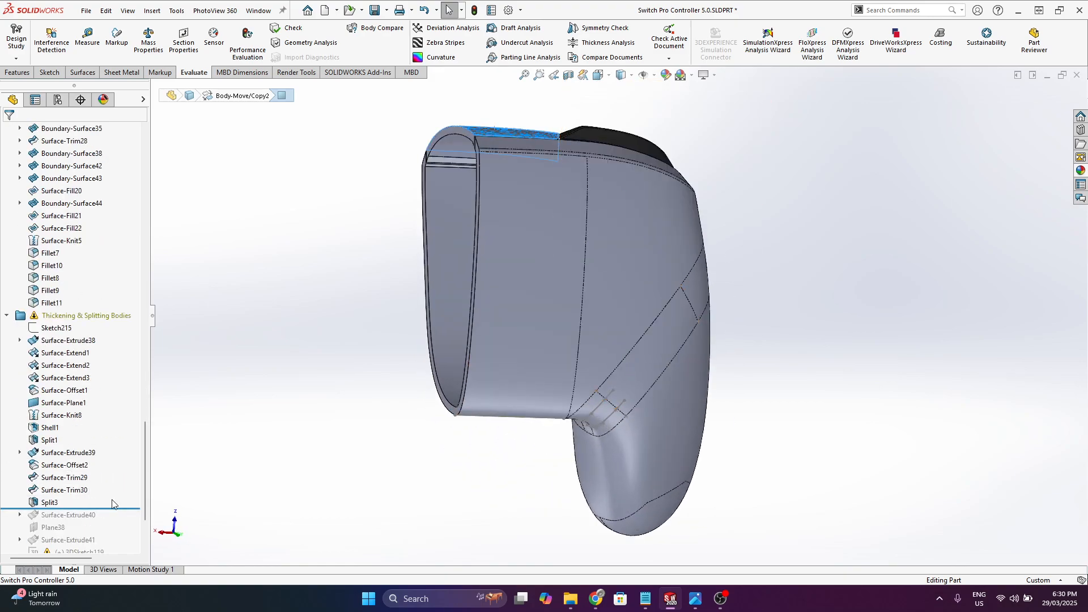
# - Roll the history forward past Split4, highlight 3DSketch119, and inspect the handle separated from the main body
pyautogui.scroll(-3, 111, 503)
pyautogui.moveTo(132, 408); pyautogui.dragTo(121, 506)
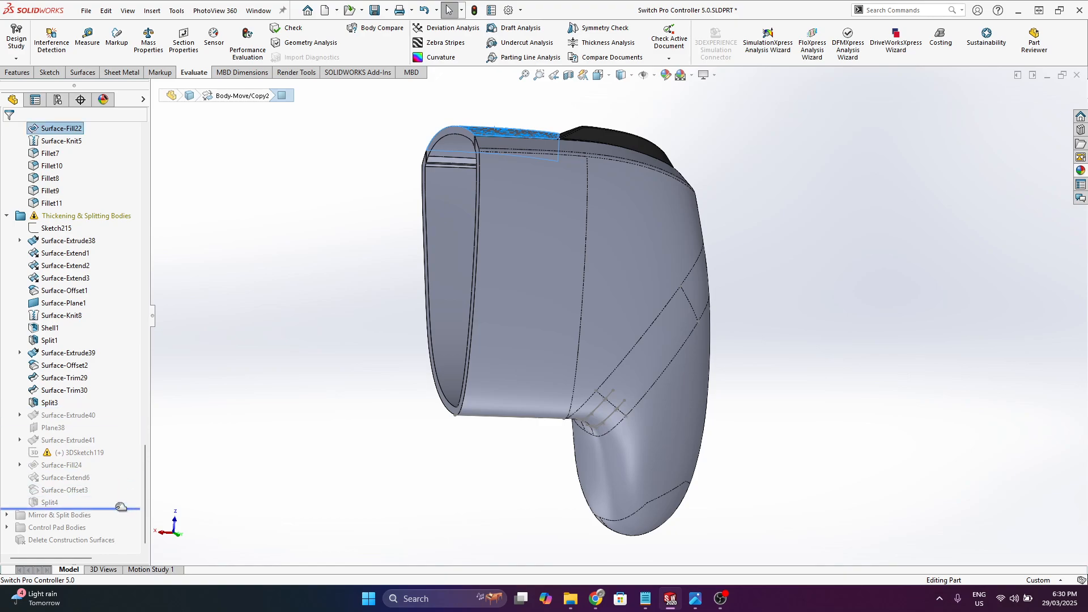
pyautogui.click(84, 455)
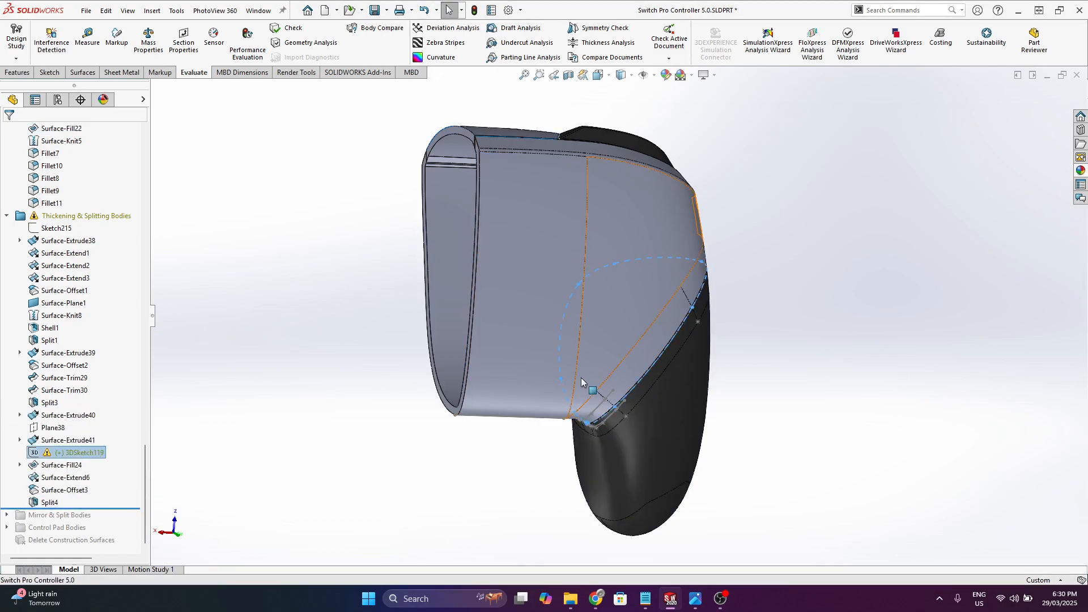
pyautogui.scroll(1, 714, 366)
pyautogui.click(830, 360)
pyautogui.scroll(-3, 663, 391)
pyautogui.moveTo(652, 402); pyautogui.dragTo(787, 303, button='middle')
pyautogui.click(651, 401)
pyautogui.click(787, 304)
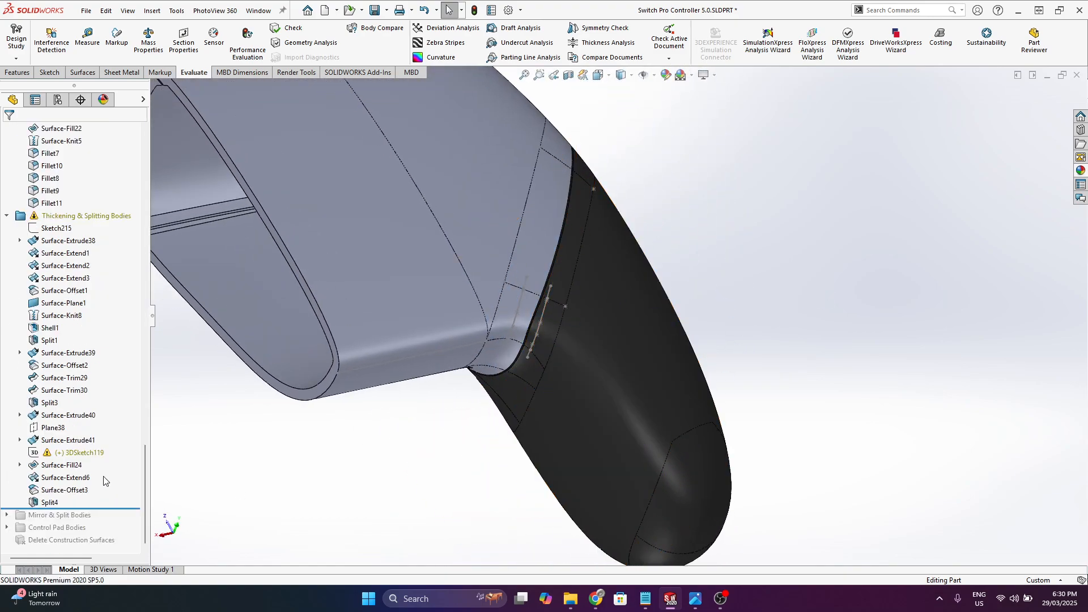
# - Highlight 3DSketch119 and the Surface-Fill24 surface to examine how they follow the parting line between body and handle
pyautogui.click(85, 452)
pyautogui.scroll(1, 485, 383)
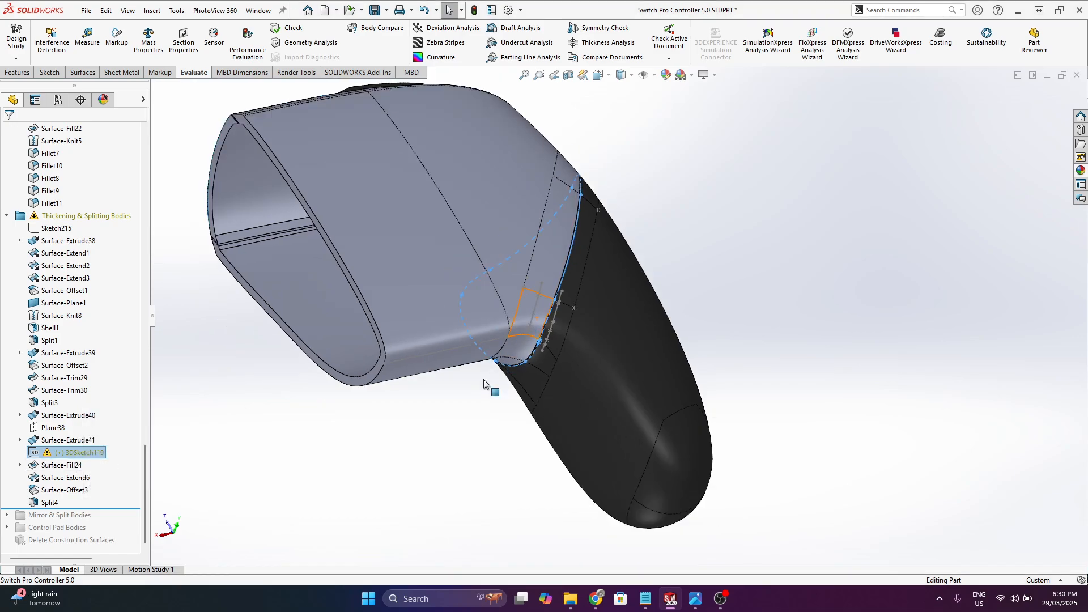
pyautogui.moveTo(503, 374); pyautogui.dragTo(487, 231, button='middle')
pyautogui.scroll(-3, 567, 318)
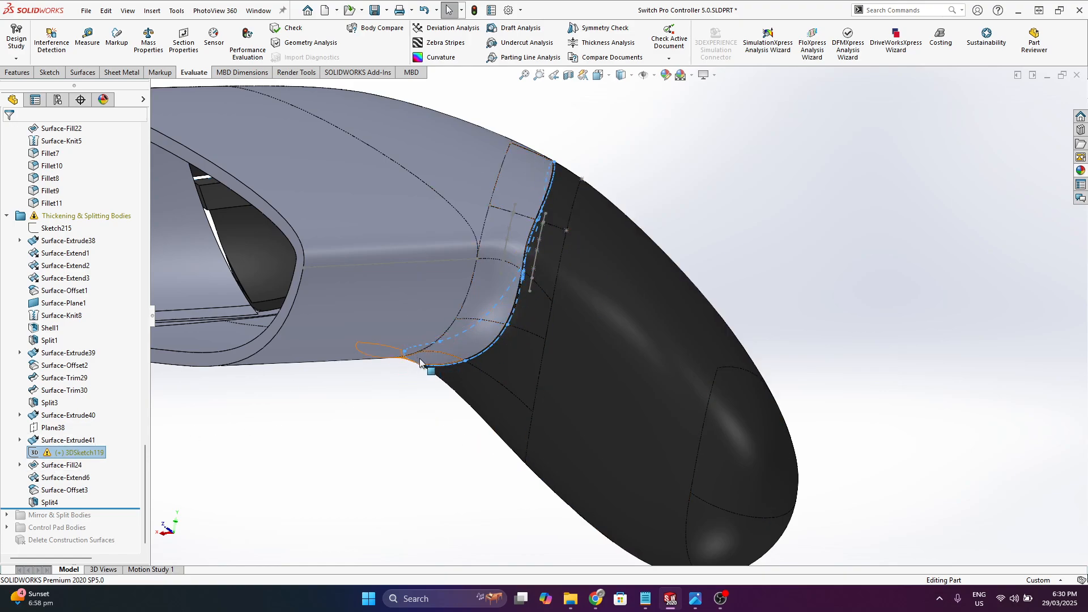
pyautogui.moveTo(123, 509); pyautogui.dragTo(120, 512)
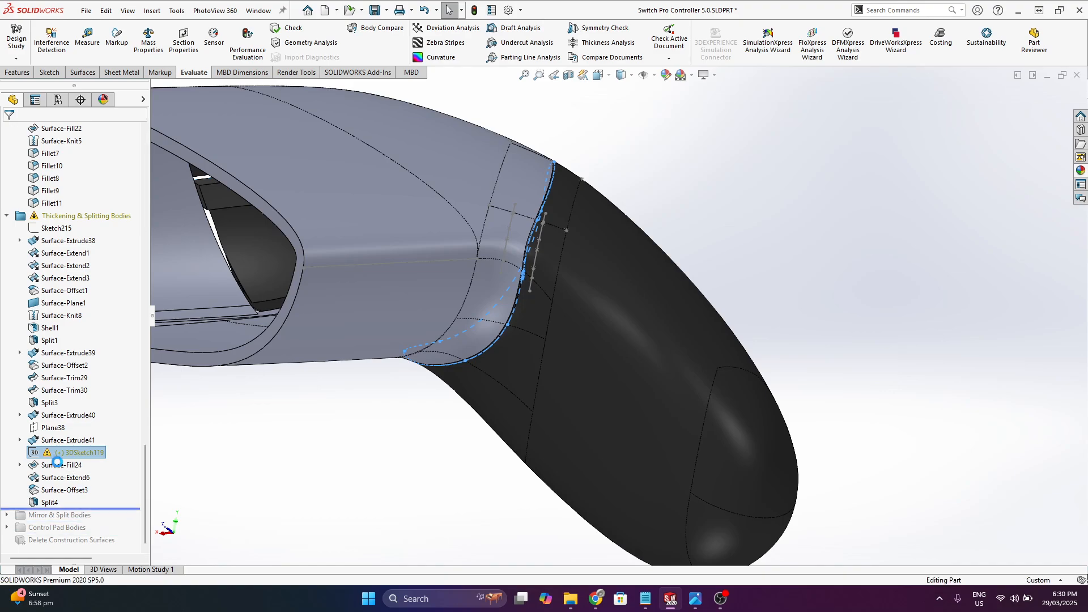
pyautogui.click(62, 464)
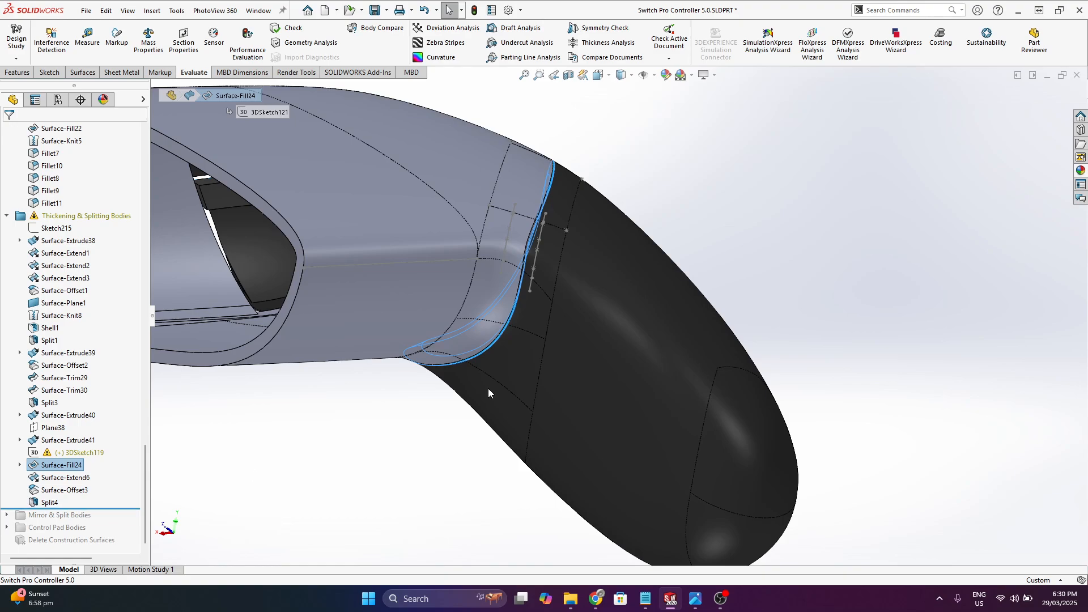
pyautogui.scroll(-4, 413, 357)
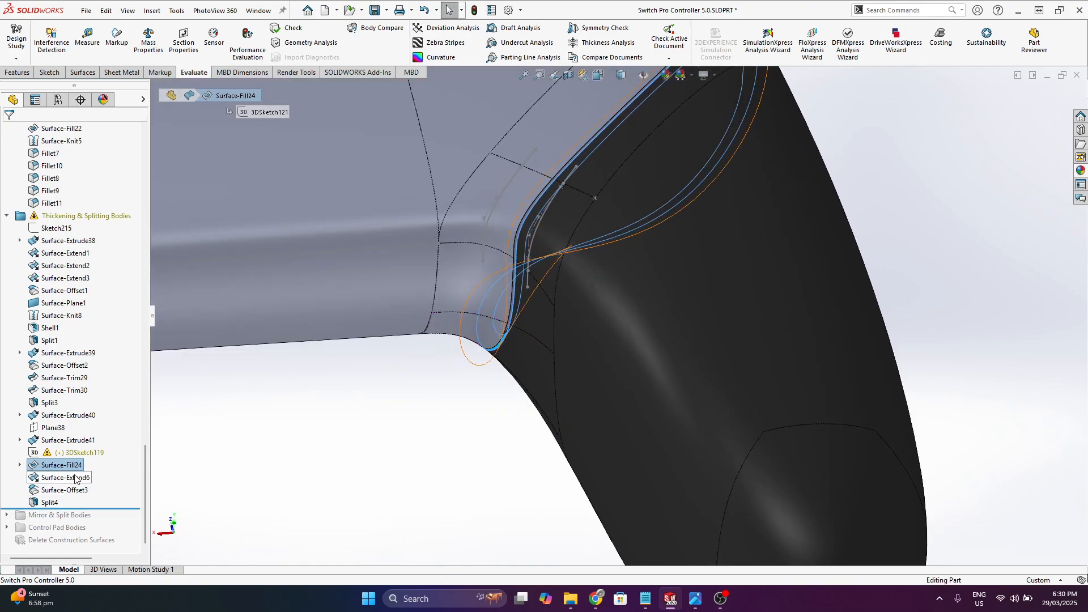
# - Open the definition of Surface-Extend6, examine the extended edge around the handle from several angles, and close it
pyautogui.rightClick(74, 479)
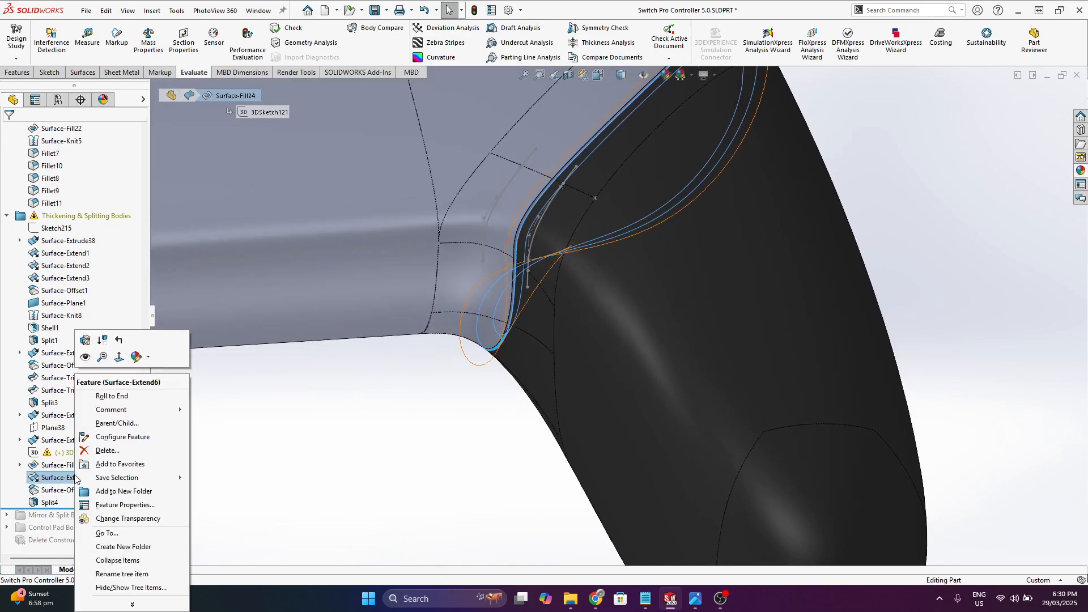
pyautogui.click(83, 340)
pyautogui.scroll(-3, 517, 266)
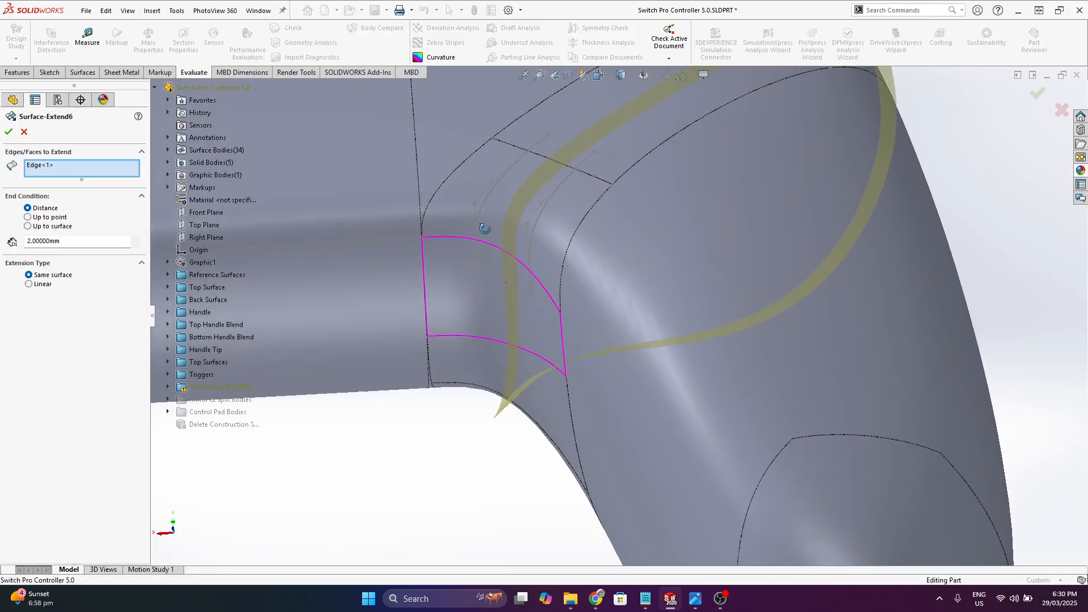
pyautogui.moveTo(485, 228); pyautogui.dragTo(552, 273, button='middle')
pyautogui.scroll(4, 553, 274)
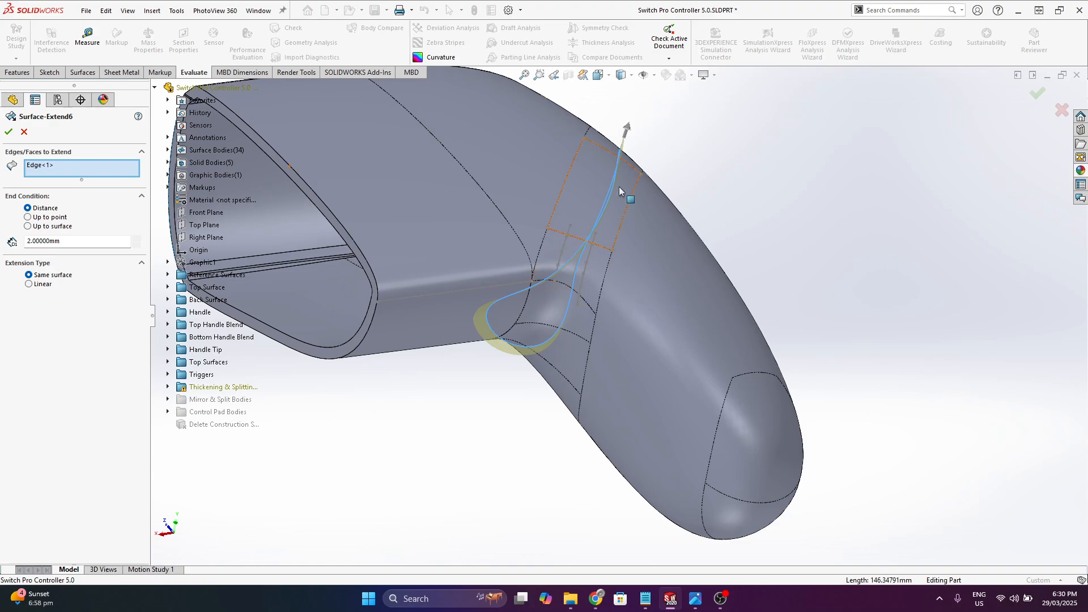
pyautogui.scroll(-3, 517, 400)
pyautogui.moveTo(517, 400); pyautogui.dragTo(495, 358, button='middle')
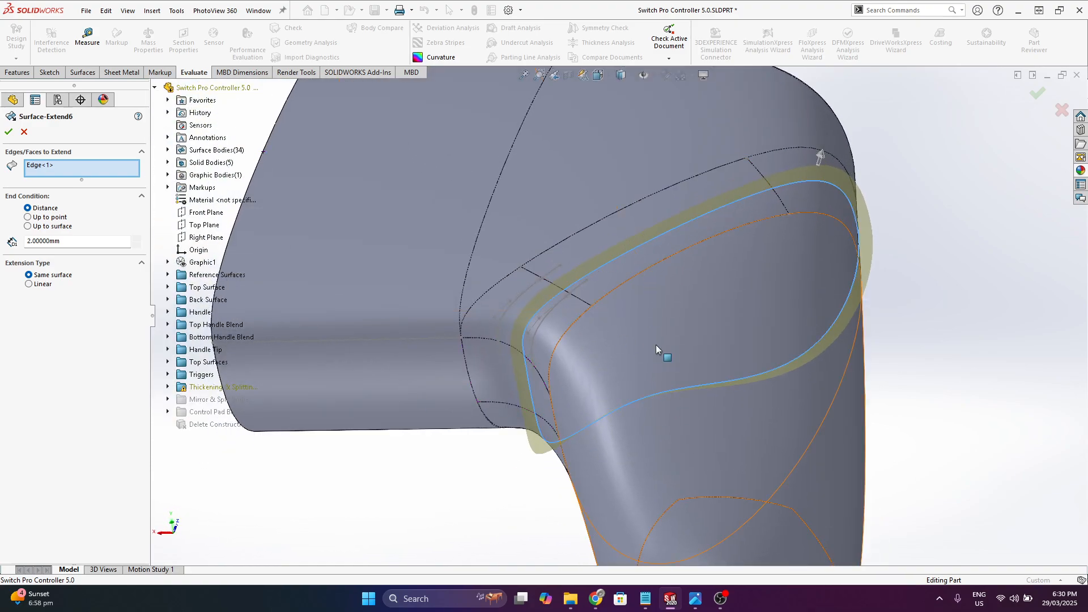
pyautogui.moveTo(689, 329); pyautogui.dragTo(739, 331, button='middle')
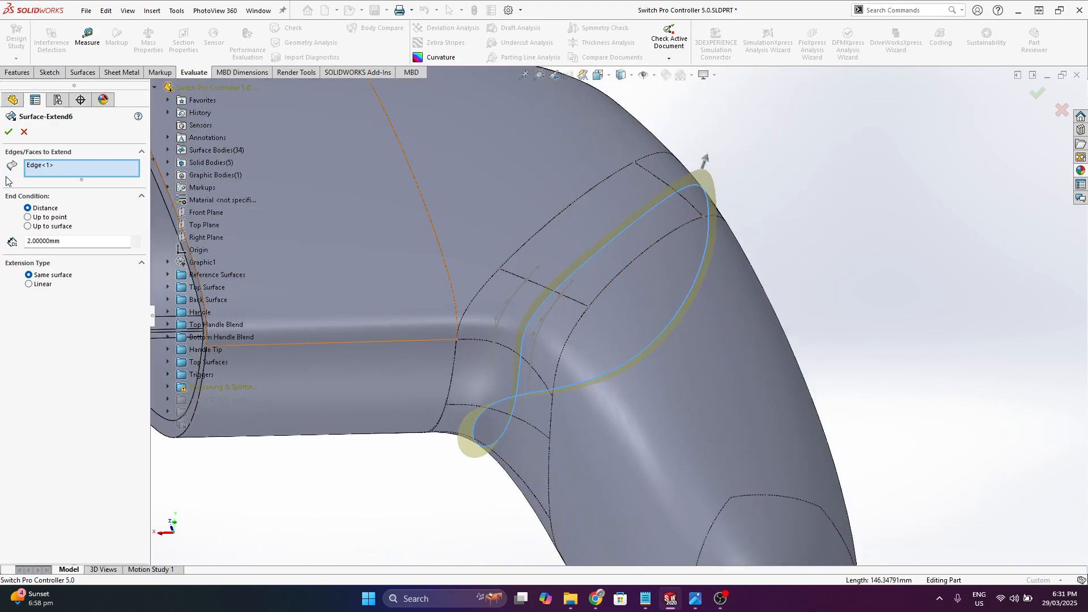
pyautogui.rightClick(544, 334)
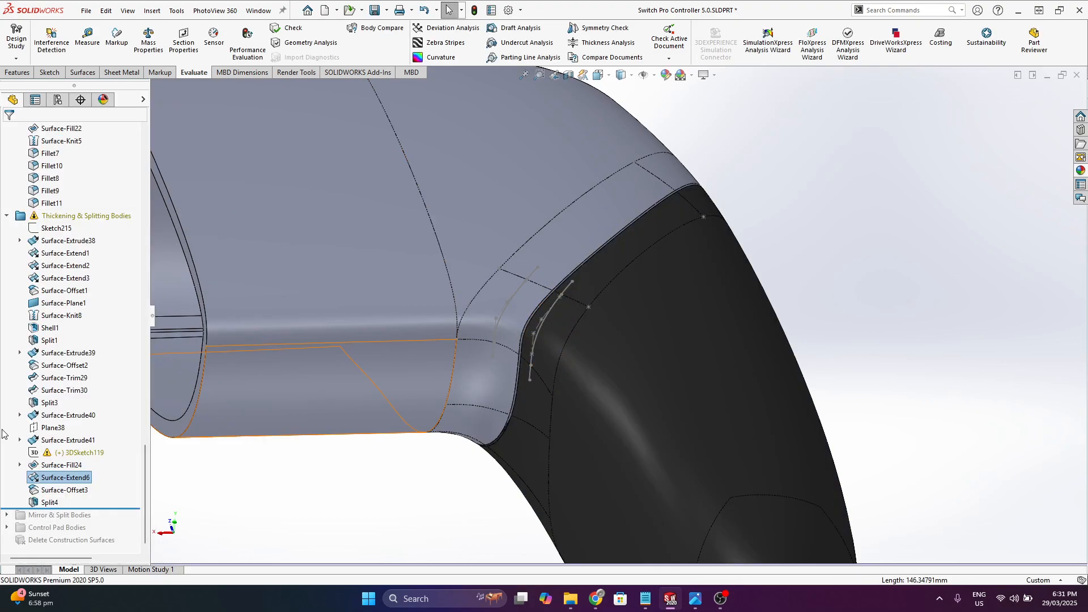
# - Roll the history forward past the Mirror & Split Bodies folder
pyautogui.moveTo(493, 363); pyautogui.dragTo(538, 334, button='middle')
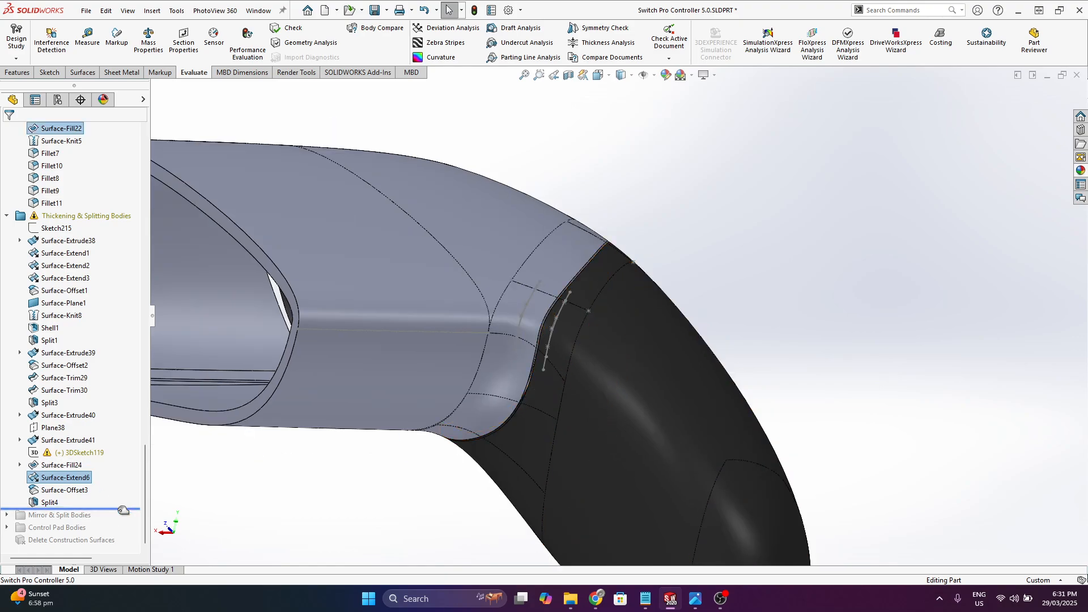
pyautogui.moveTo(123, 509); pyautogui.dragTo(117, 519)
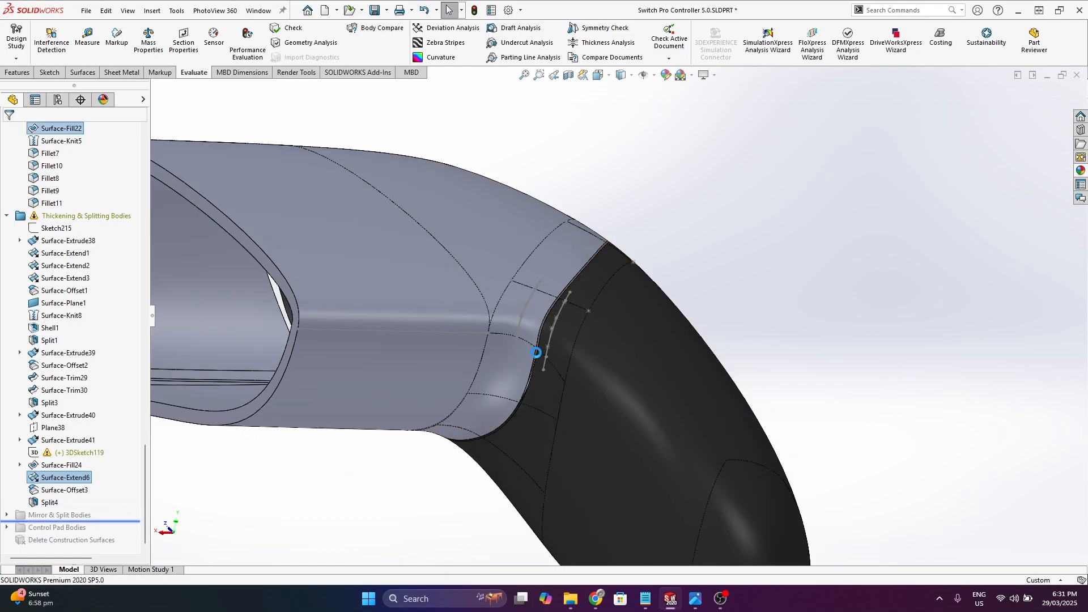
# - Roll the history forward past the Control Pad Bodies folder and expand the folder to list its features
pyautogui.scroll(7, 481, 248)
pyautogui.moveTo(480, 248); pyautogui.dragTo(533, 311, button='middle')
pyautogui.scroll(-2, 533, 307)
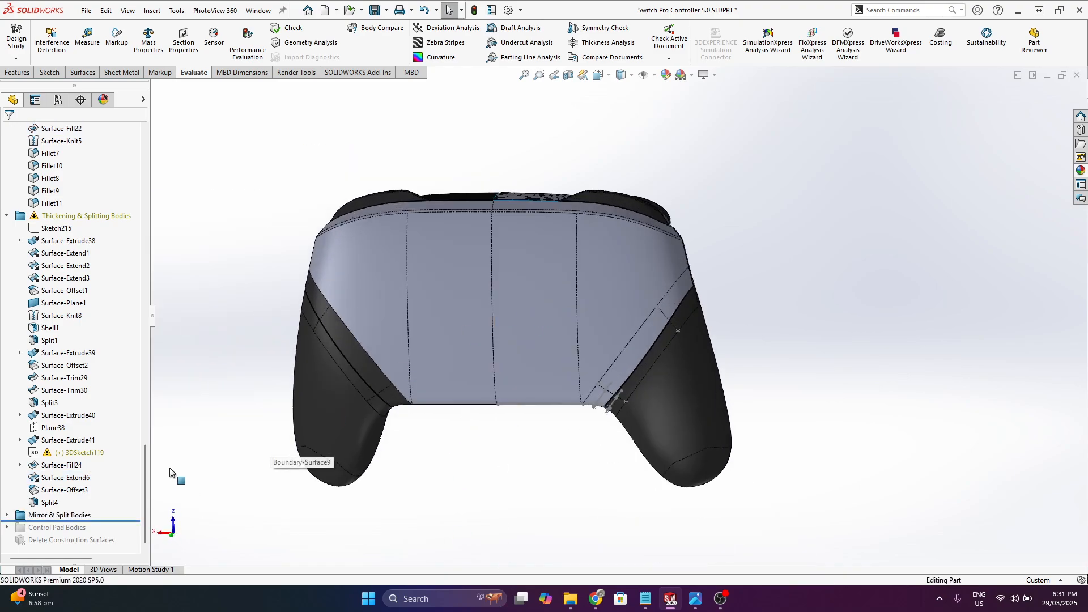
pyautogui.moveTo(121, 521); pyautogui.dragTo(119, 530)
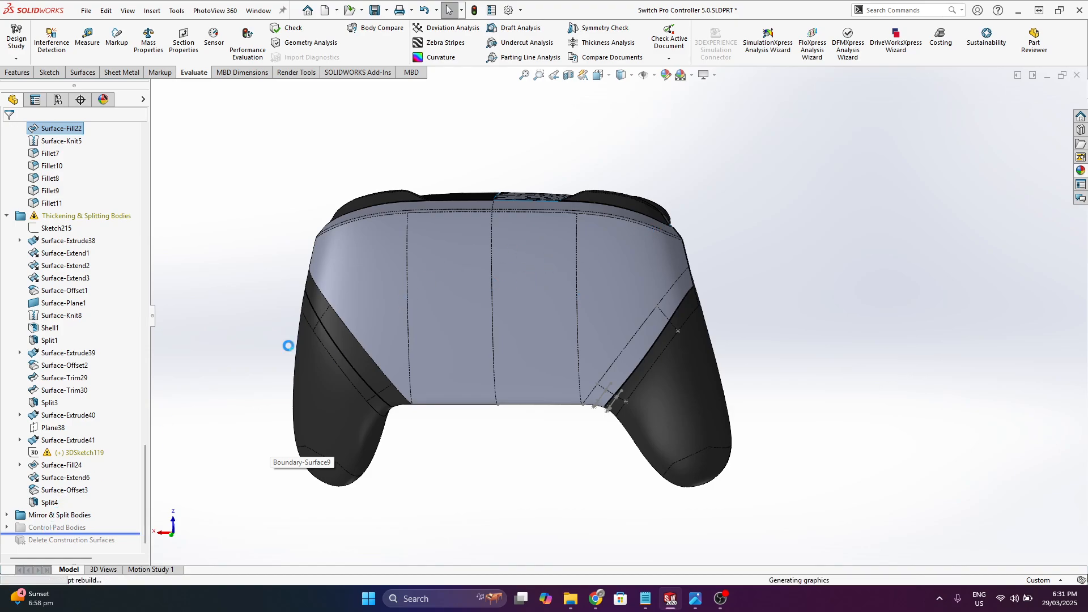
pyautogui.click(7, 527)
pyautogui.scroll(-8, 90, 515)
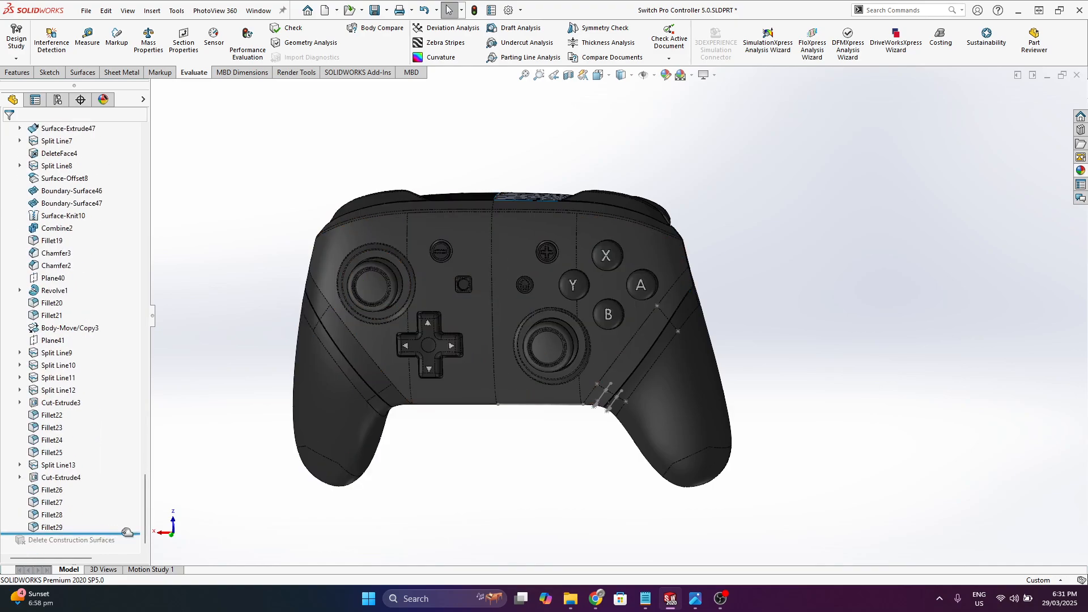
# - Roll the history back to just after Surface-Extrude45, highlight that surface, and inspect it against the controller from several angles
pyautogui.moveTo(127, 531); pyautogui.dragTo(127, 327)
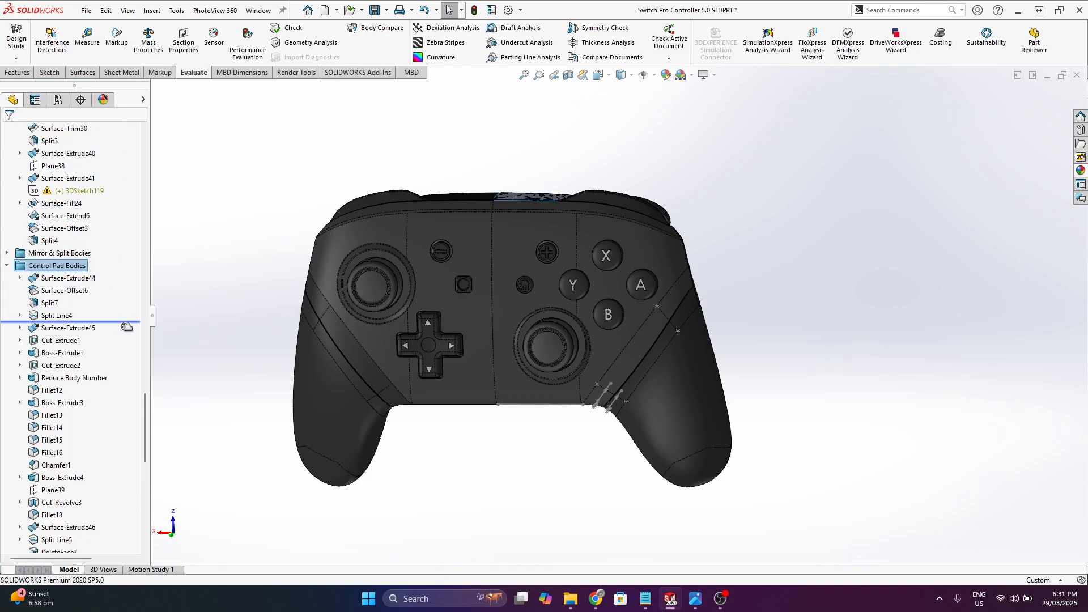
pyautogui.moveTo(124, 321); pyautogui.dragTo(117, 334)
pyautogui.click(85, 327)
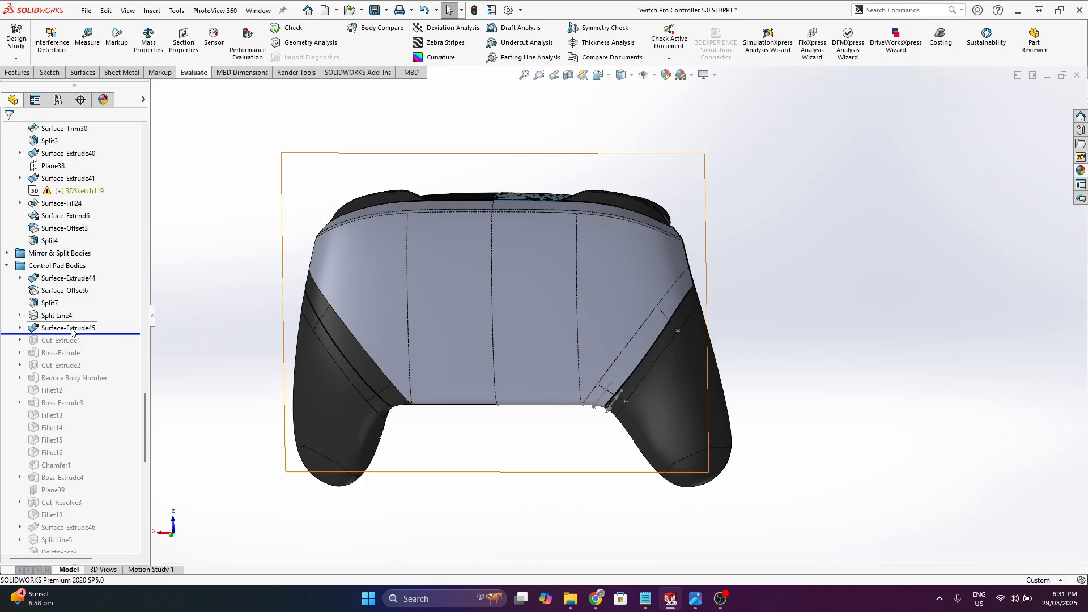
pyautogui.moveTo(418, 408); pyautogui.dragTo(658, 257, button='middle')
pyautogui.moveTo(517, 234); pyautogui.dragTo(262, 340, button='middle')
# - Roll the history forward past Cut-Extrude1 and inspect the button, D-pad and thumbstick openings in the faceplate
pyautogui.moveTo(117, 336); pyautogui.dragTo(120, 348)
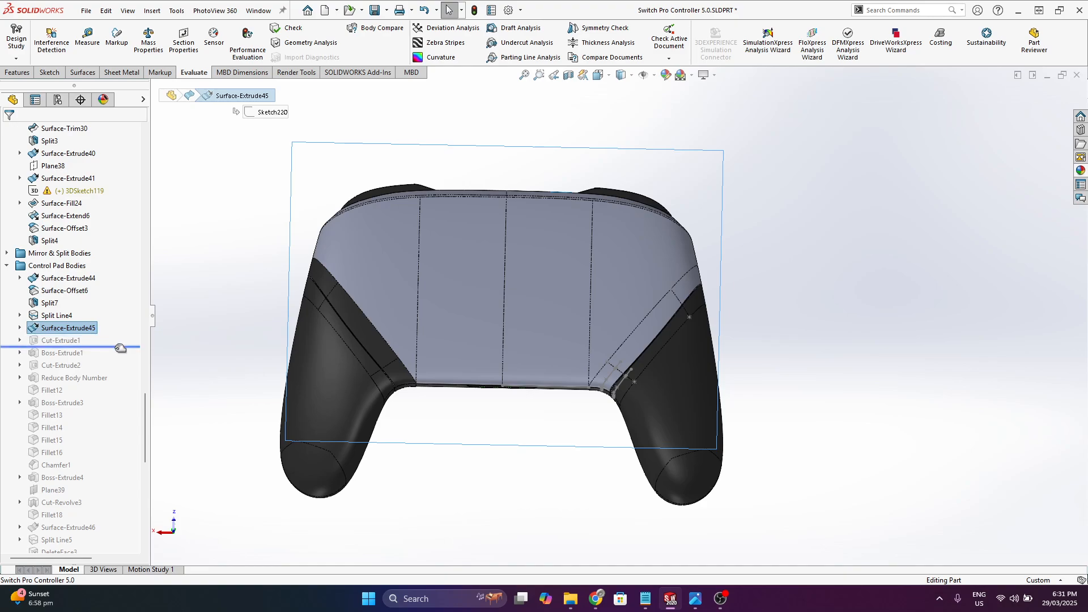
pyautogui.scroll(-3, 499, 277)
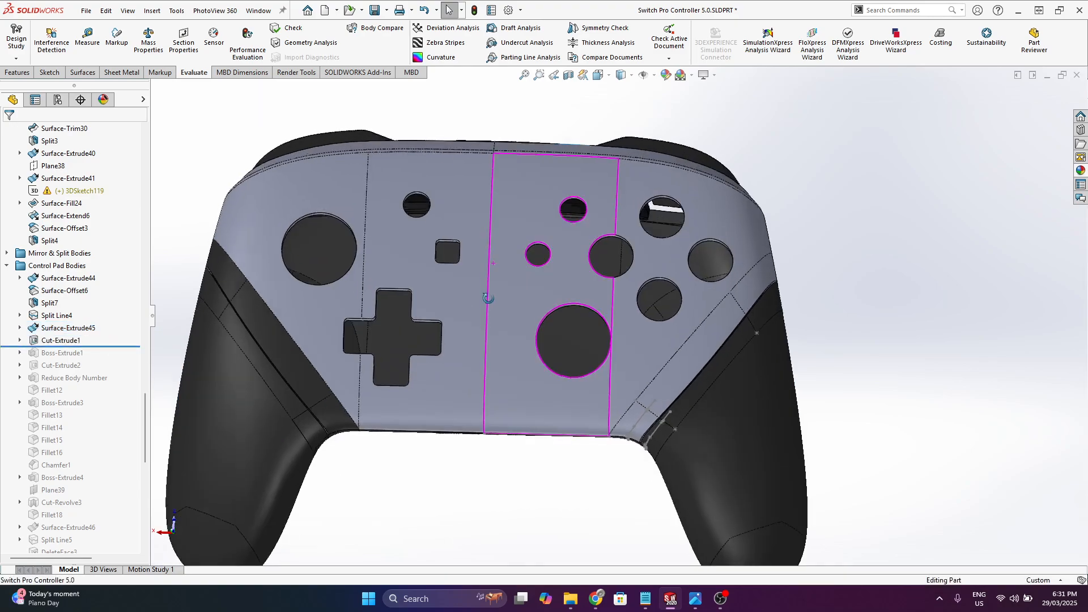
pyautogui.scroll(-2, 106, 265)
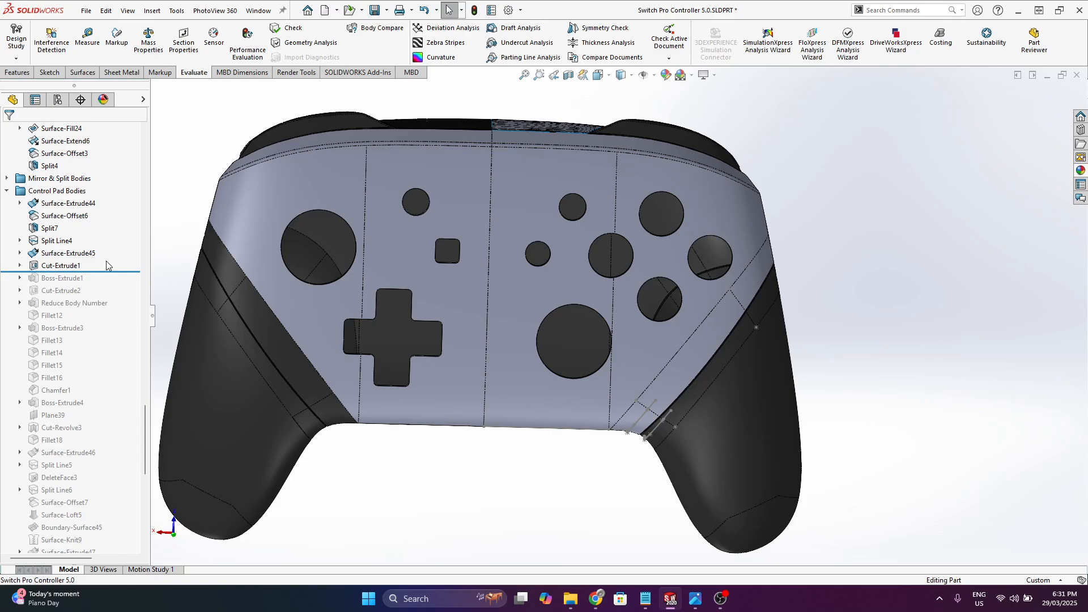
# - Roll the history forward past Boss-Extrude1, inspect the face buttons from a low angle, and continue past Boss-Extrude3
pyautogui.moveTo(115, 273); pyautogui.dragTo(117, 285)
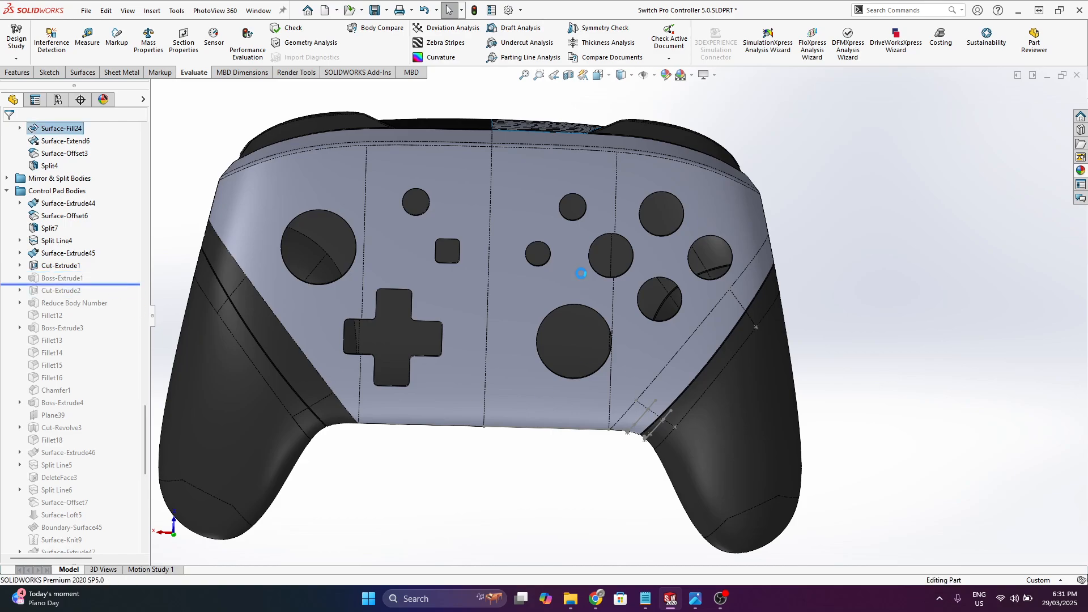
pyautogui.moveTo(583, 273); pyautogui.dragTo(544, 283, button='middle')
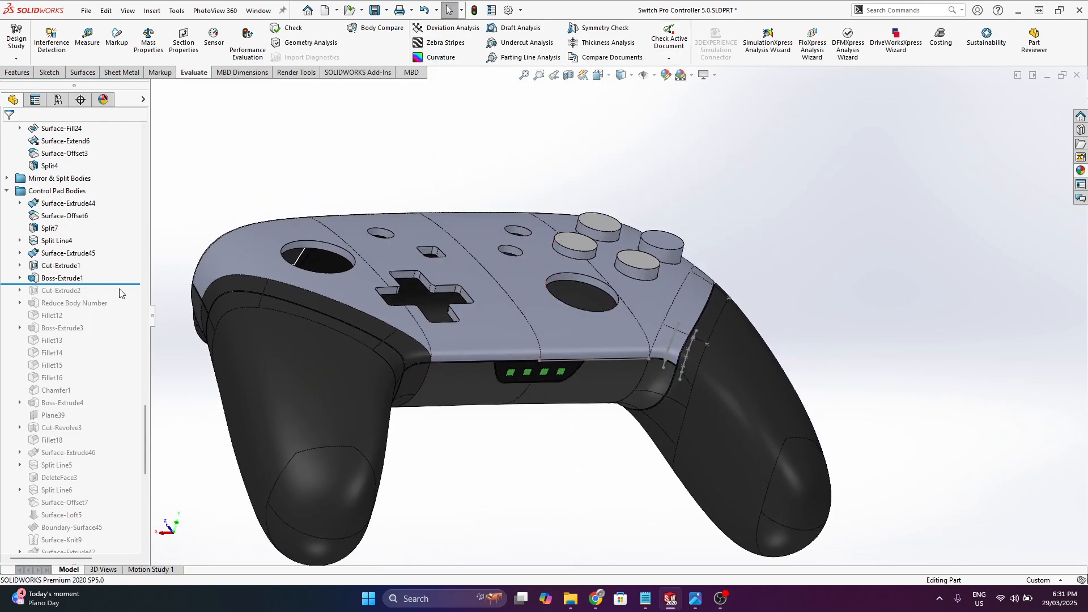
pyautogui.moveTo(132, 285); pyautogui.dragTo(118, 329)
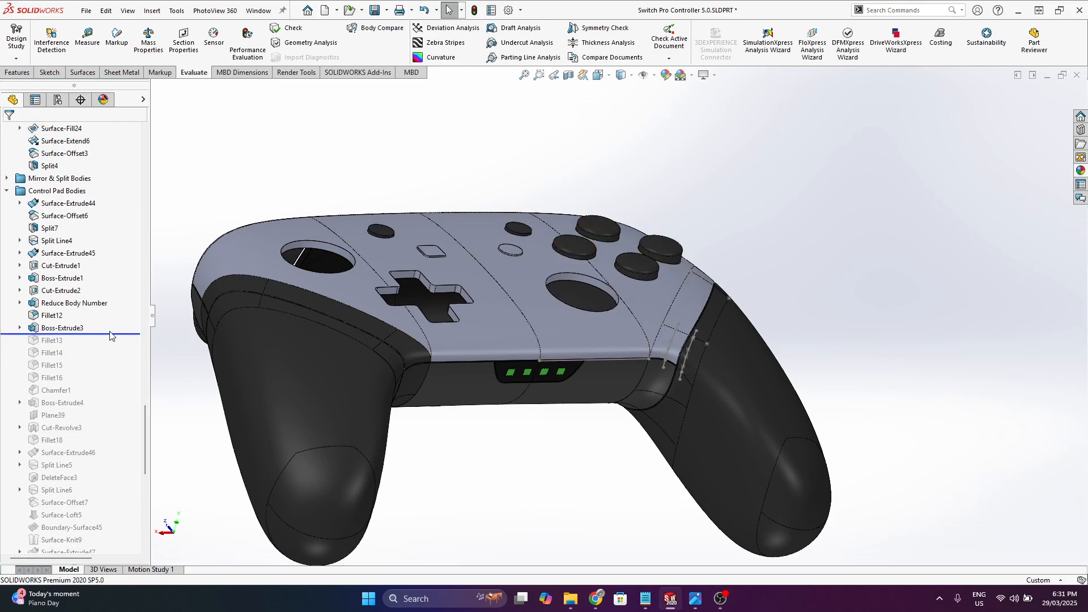
# - Roll the history forward past Surface-Offset7 and view the controller front with the D-pad
pyautogui.moveTo(117, 333); pyautogui.dragTo(117, 467)
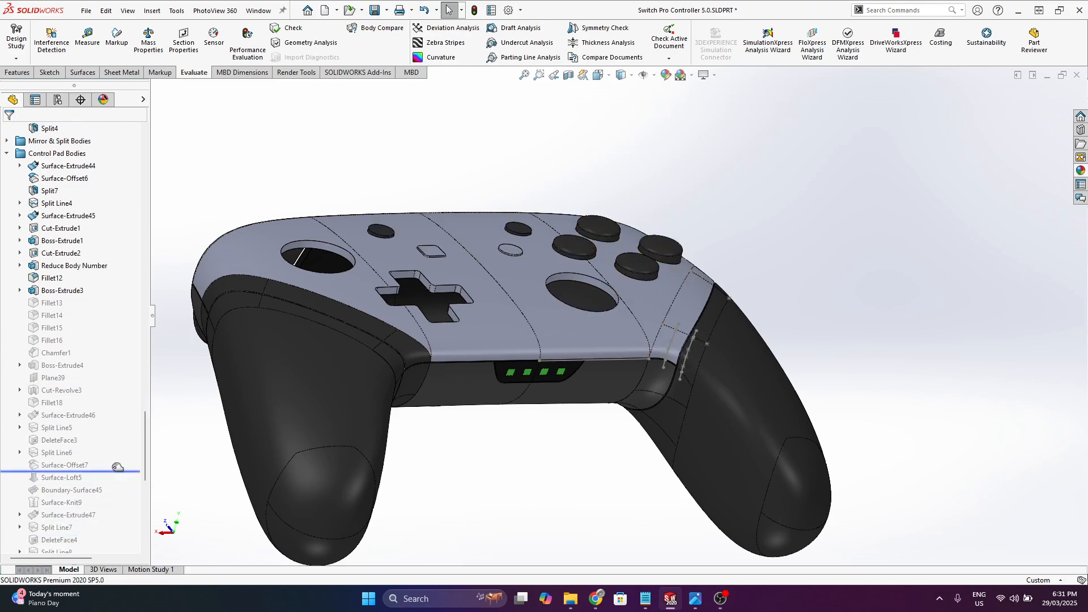
pyautogui.scroll(1, 489, 310)
pyautogui.moveTo(488, 310); pyautogui.dragTo(454, 318, button='middle')
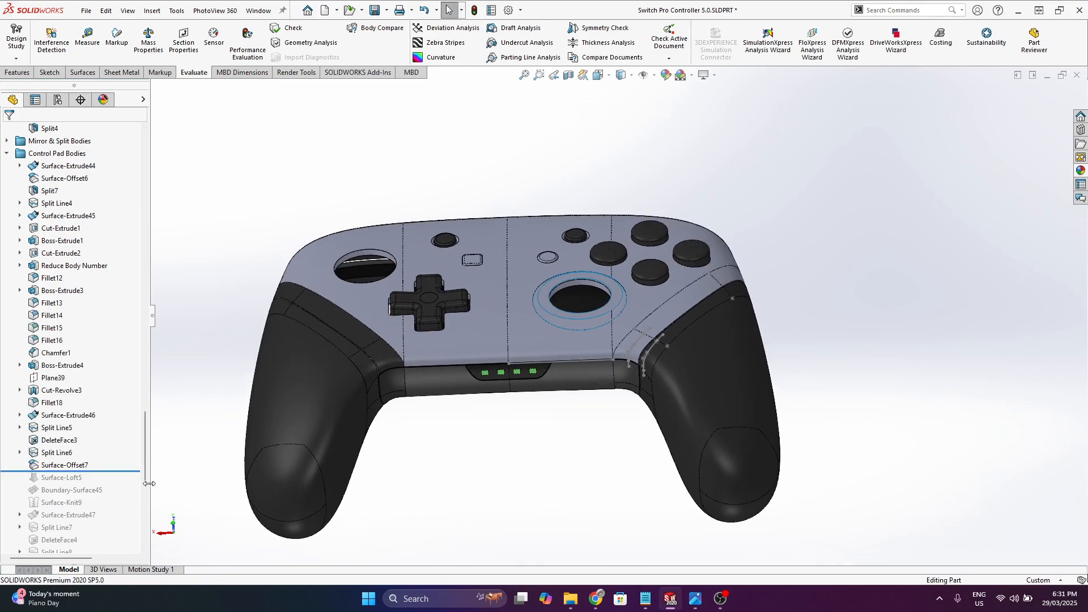
# - Highlight the Split Line6 and Split Line5 faces around the right thumbstick opening and examine the raised ring from the side
pyautogui.scroll(-4, 567, 325)
pyautogui.scroll(-2, 567, 325)
pyautogui.click(590, 287)
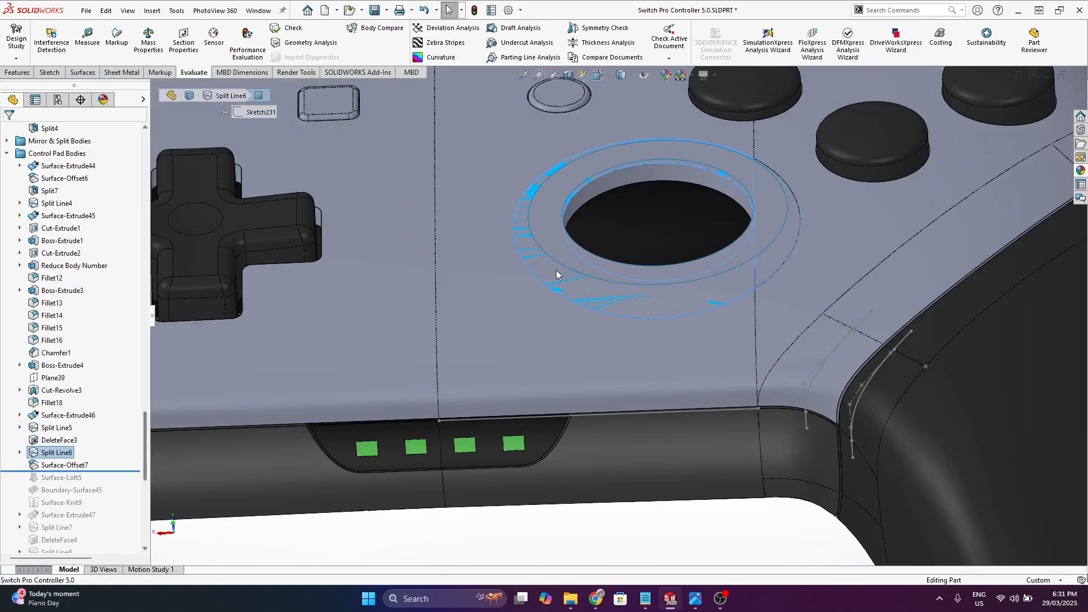
pyautogui.moveTo(570, 288); pyautogui.dragTo(617, 208, button='middle')
pyautogui.click(551, 245)
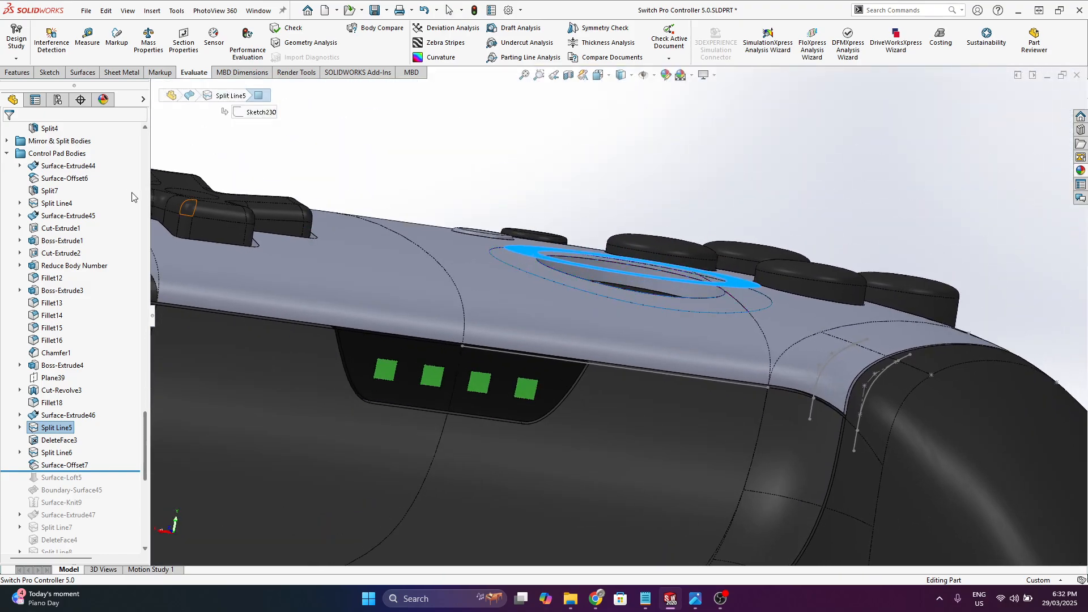
pyautogui.moveTo(547, 244); pyautogui.dragTo(554, 300, button='middle')
# - Show the Graphic1 reference mesh over the model
pyautogui.scroll(10, 97, 220)
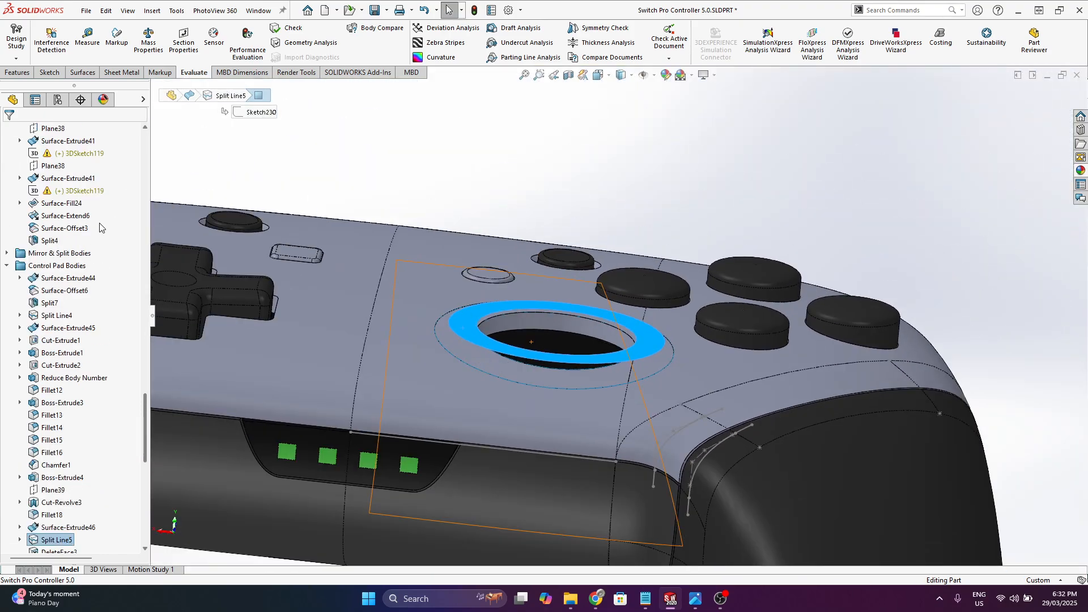
pyautogui.scroll(15, 97, 220)
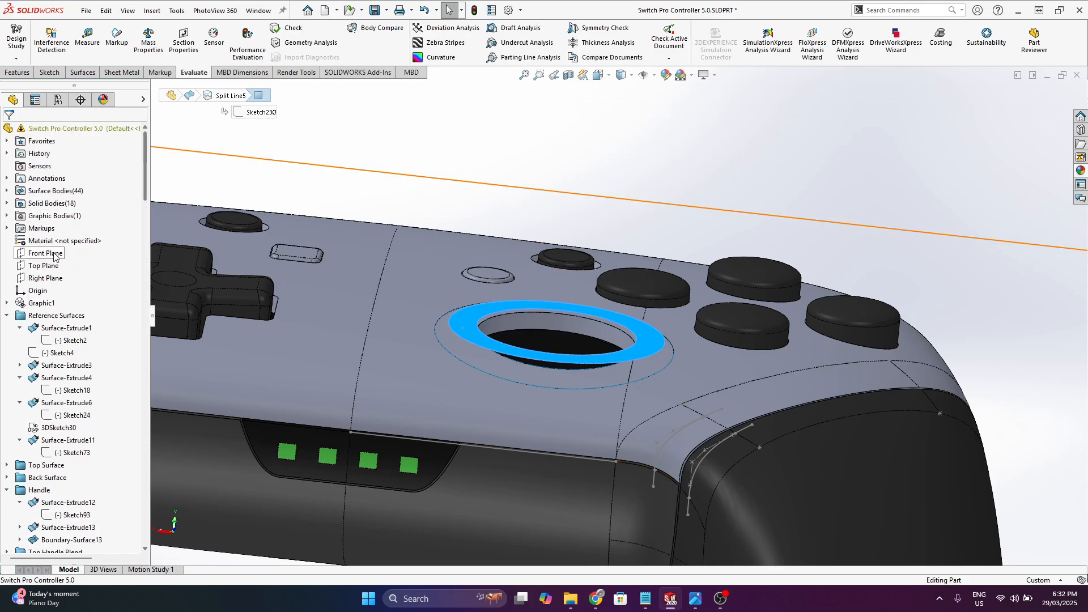
pyautogui.rightClick(42, 303)
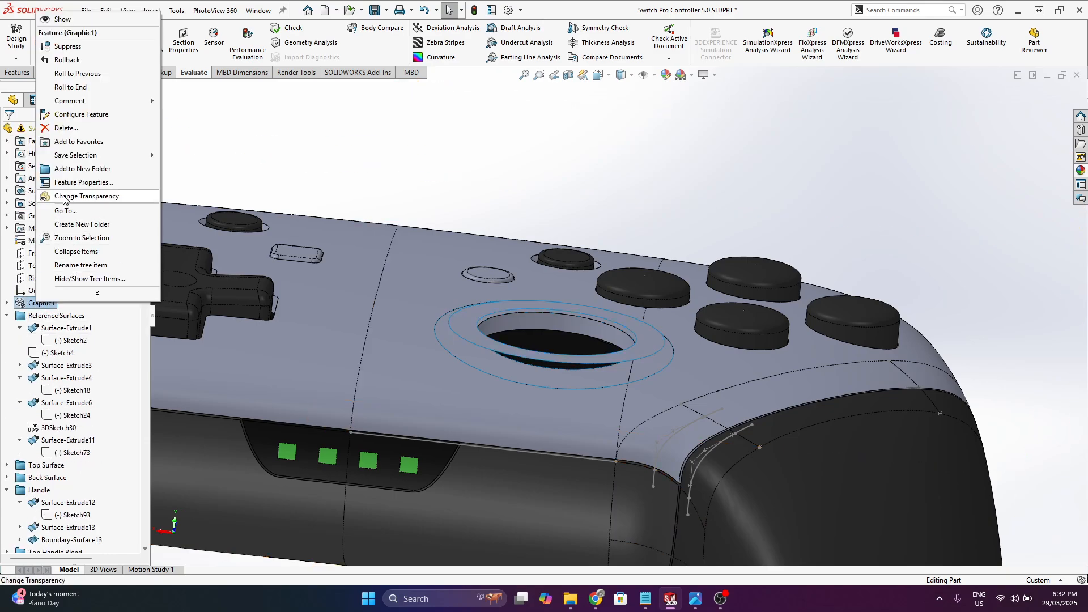
pyautogui.click(67, 19)
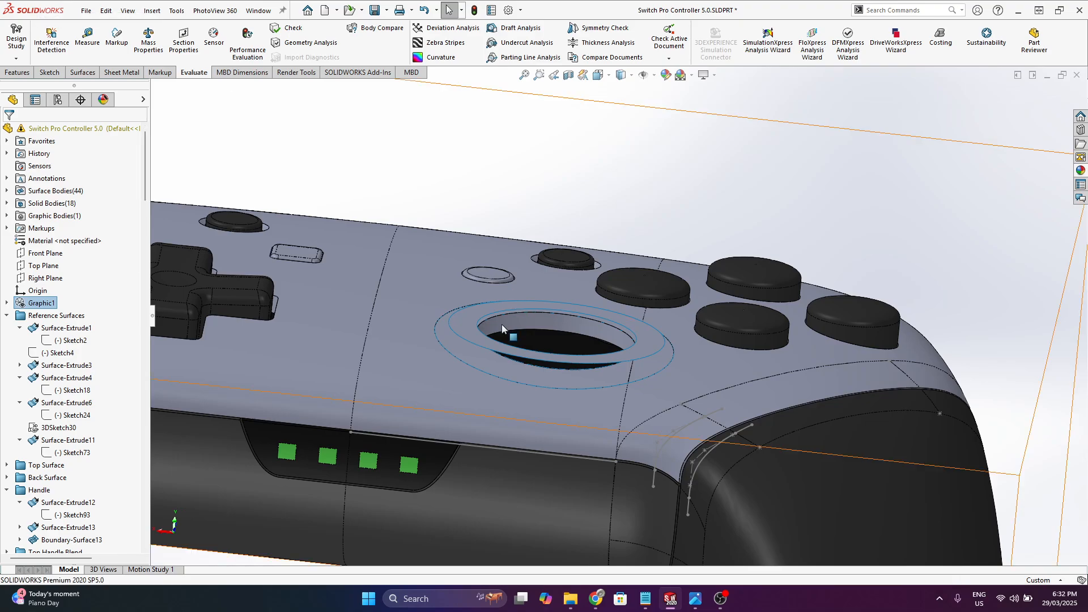
# - Change the display style to Shaded without edges and highlight the Split Line5 ring against the right thumbstick's reference mesh
pyautogui.scroll(-2, 502, 324)
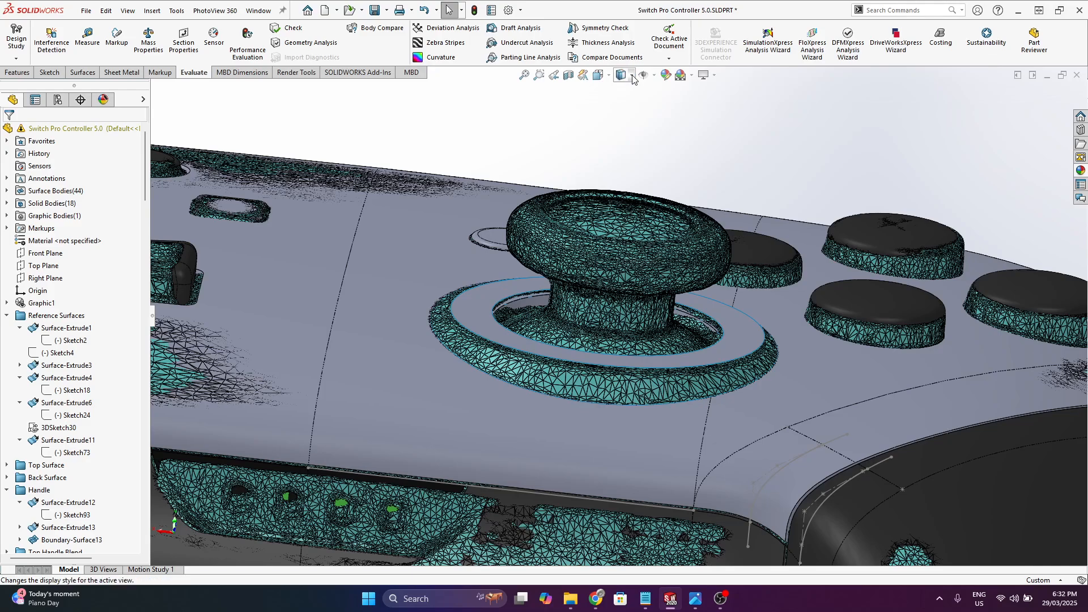
pyautogui.click(631, 75)
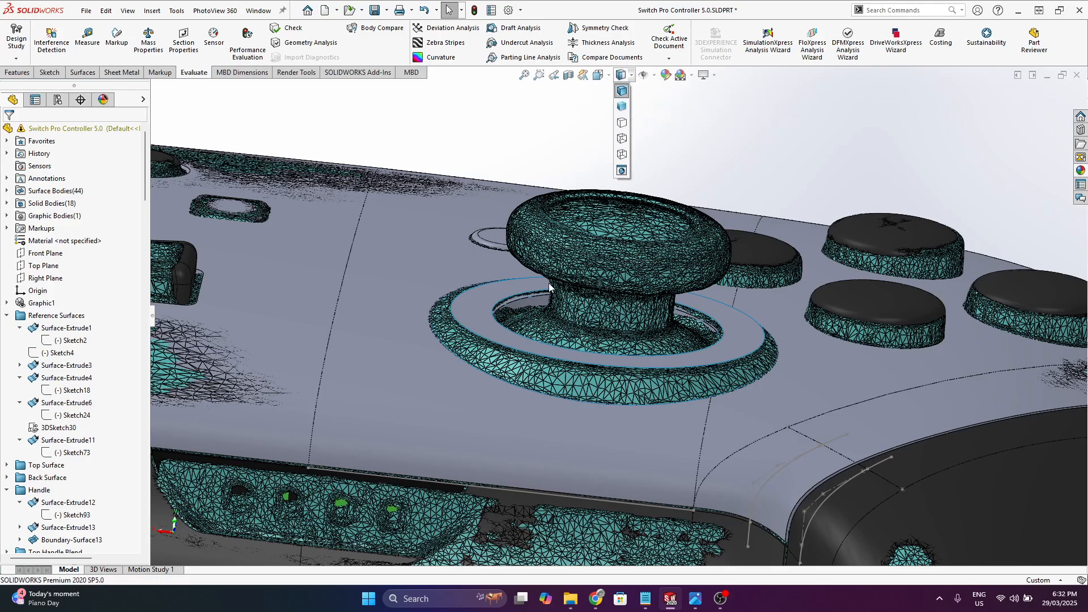
pyautogui.click(622, 107)
pyautogui.moveTo(692, 340); pyautogui.dragTo(576, 292, button='middle')
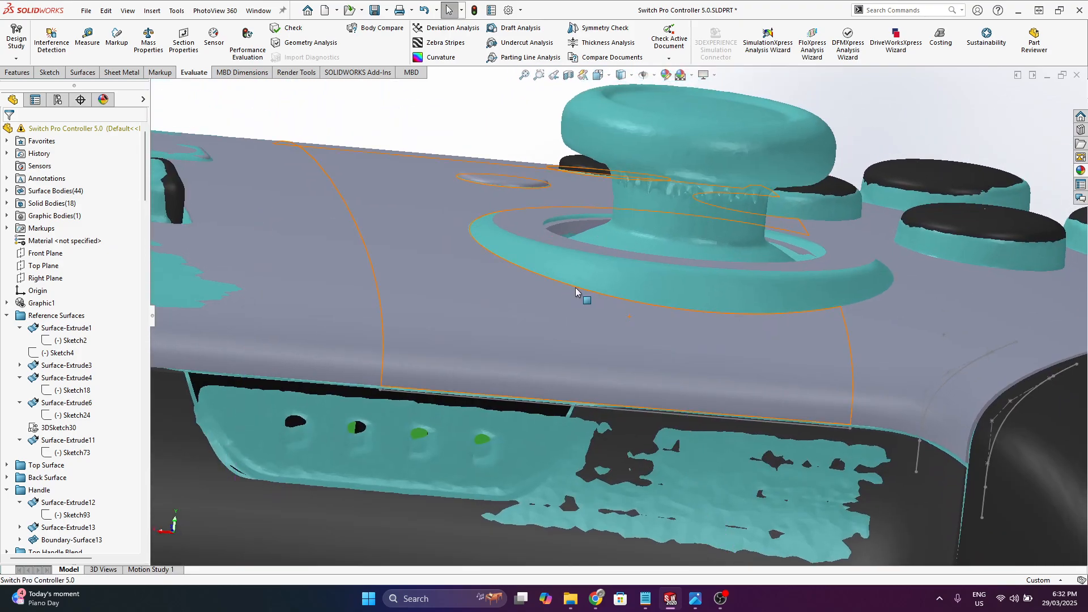
pyautogui.click(526, 237)
pyautogui.moveTo(526, 238); pyautogui.dragTo(588, 287, button='middle')
# - Roll the history forward past Surface-Loft5 and Boundary-Surface45 to add the sloped ring around the right thumbstick
pyautogui.scroll(-6, 96, 342)
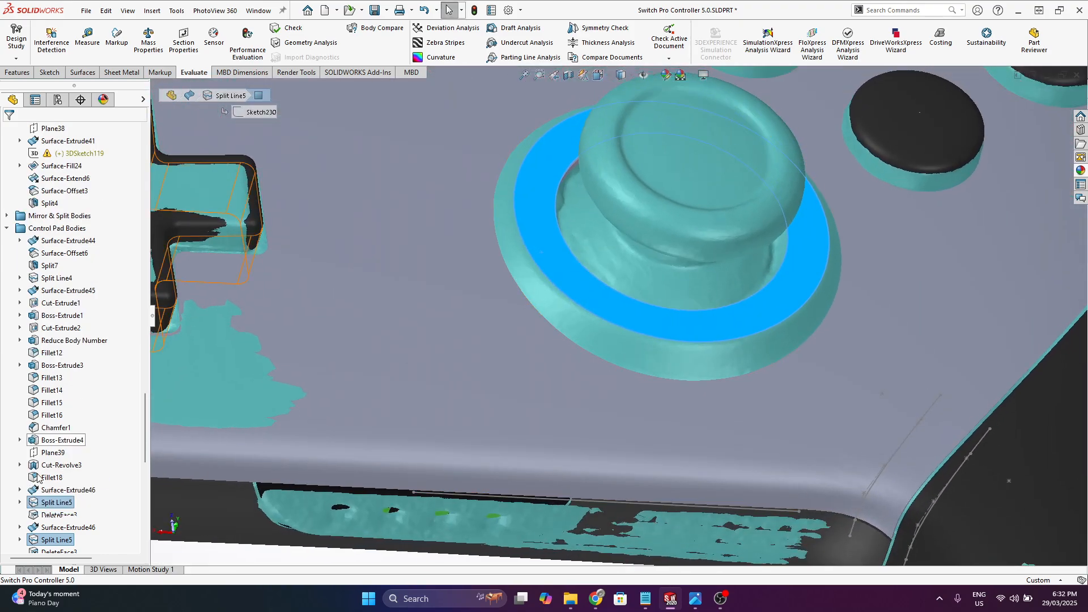
pyautogui.moveTo(116, 358); pyautogui.dragTo(122, 365)
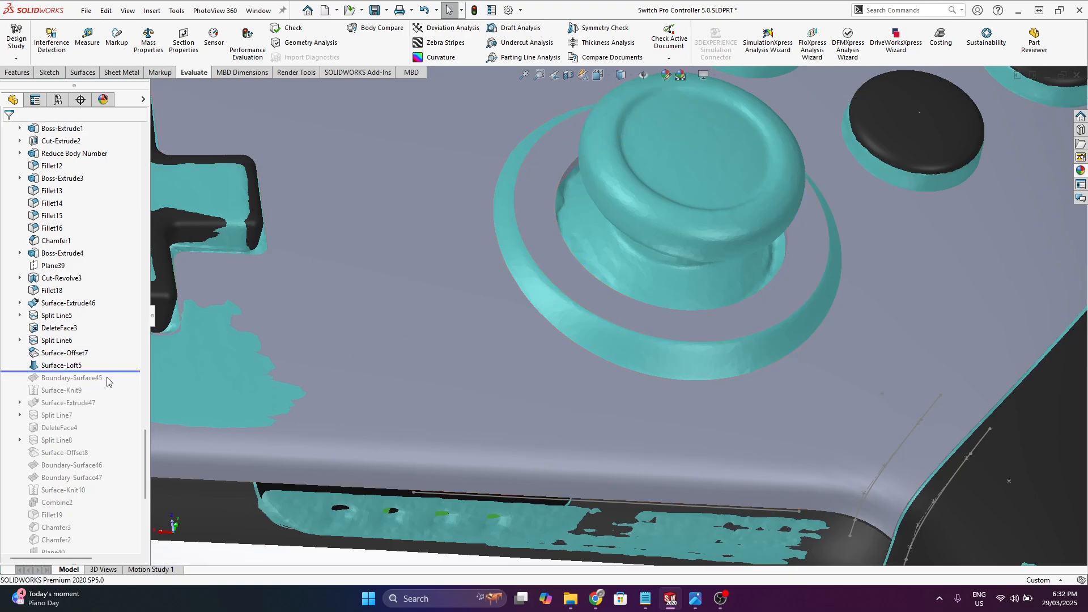
pyautogui.moveTo(125, 372); pyautogui.dragTo(128, 383)
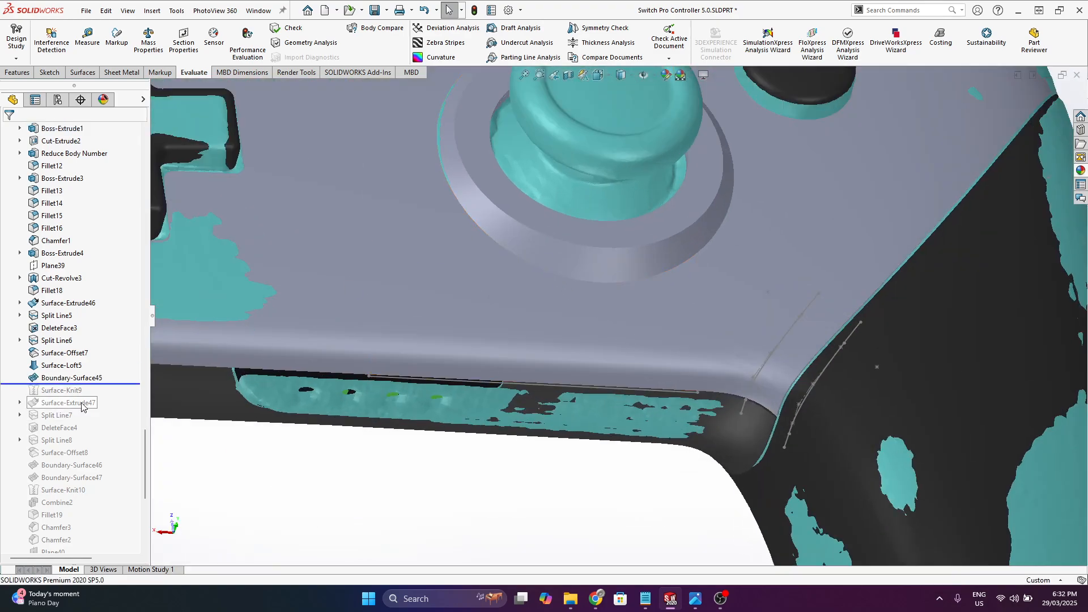
# - Roll the history forward past Surface-Offset8 and view the whole controller with both thumbstick rings
pyautogui.moveTo(132, 384); pyautogui.dragTo(115, 502)
pyautogui.scroll(-7, 116, 498)
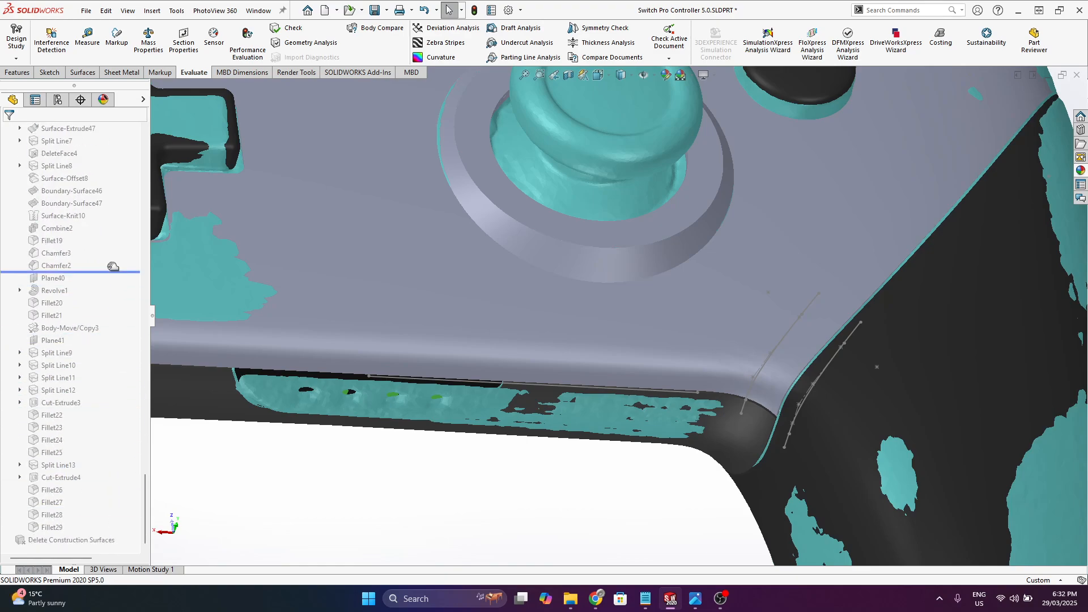
pyautogui.moveTo(115, 222); pyautogui.dragTo(123, 187)
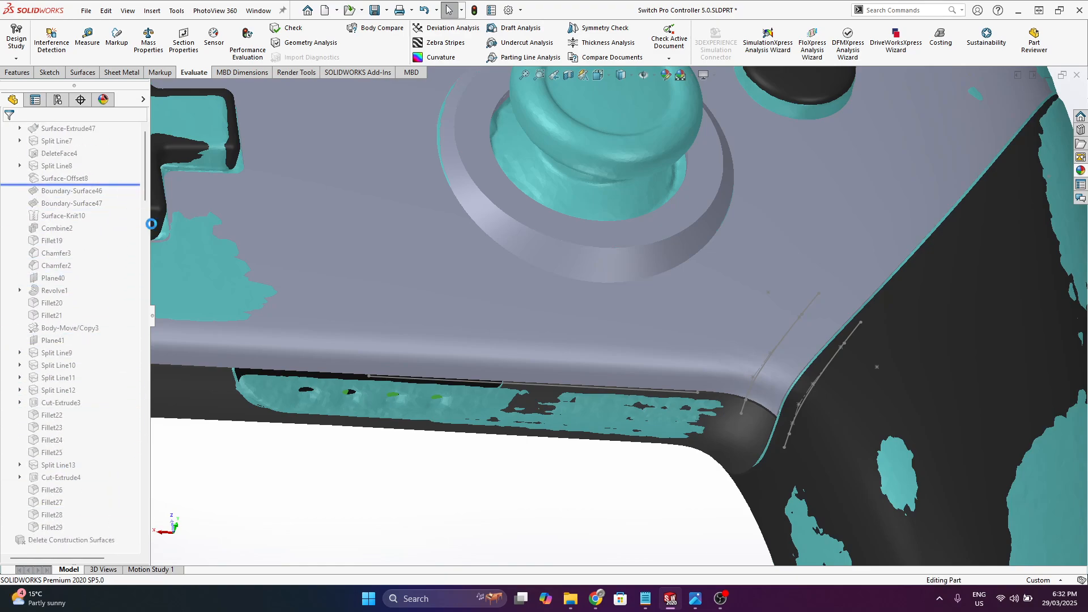
pyautogui.scroll(6, 524, 262)
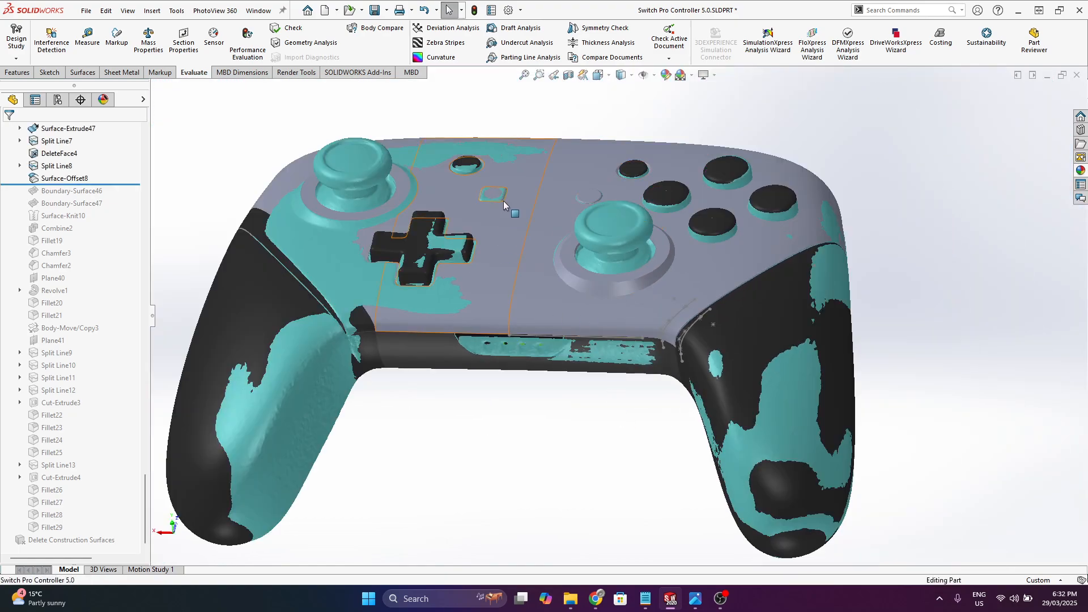
# - Hide the Graphic1 reference mesh
pyautogui.scroll(10, 81, 219)
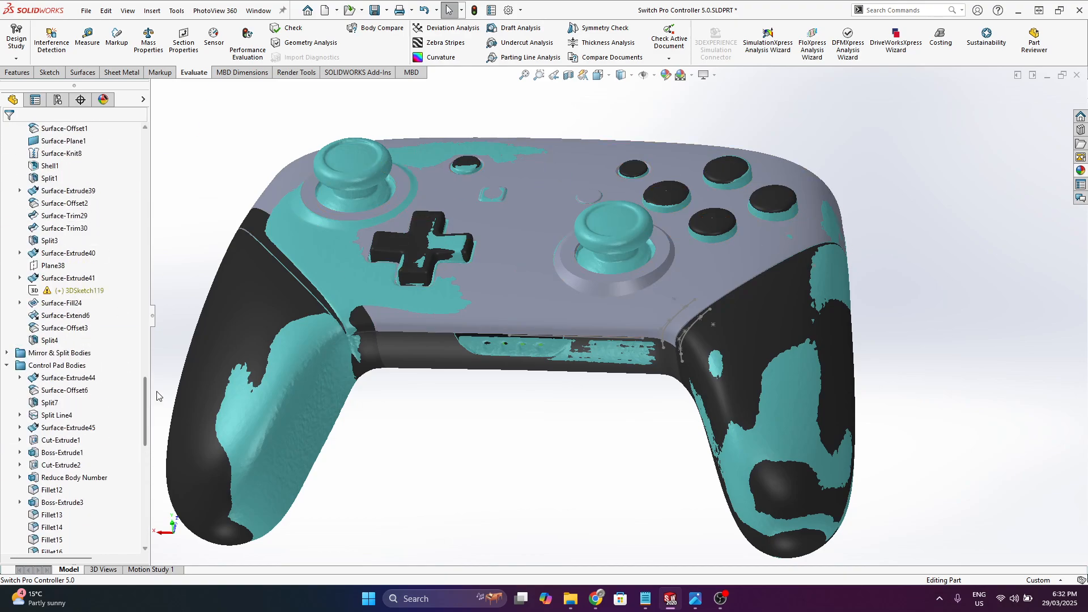
pyautogui.moveTo(145, 391); pyautogui.dragTo(145, 119)
pyautogui.rightClick(42, 302)
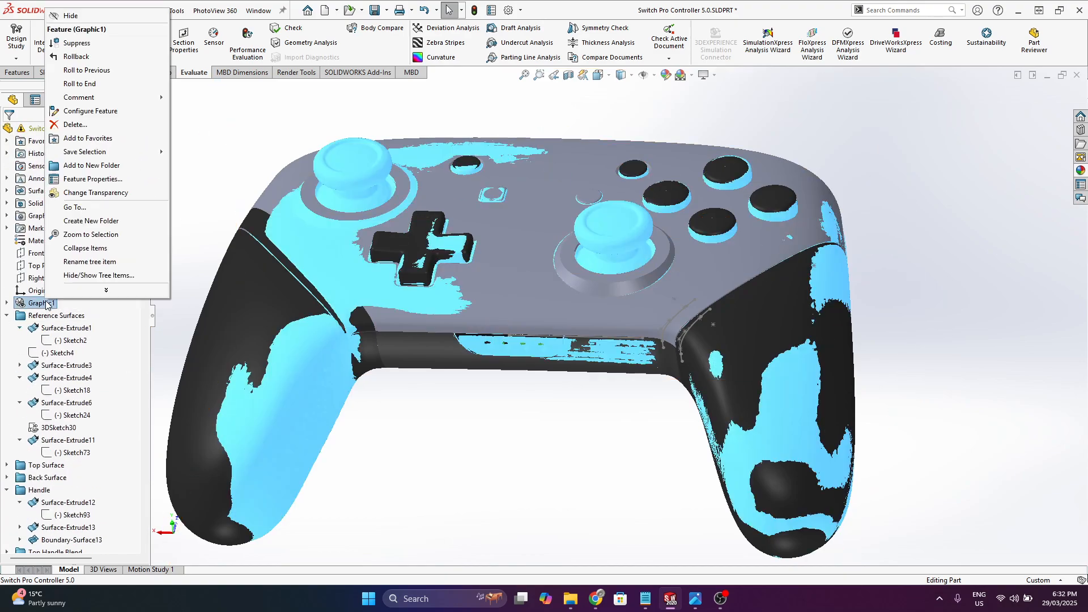
pyautogui.click(78, 18)
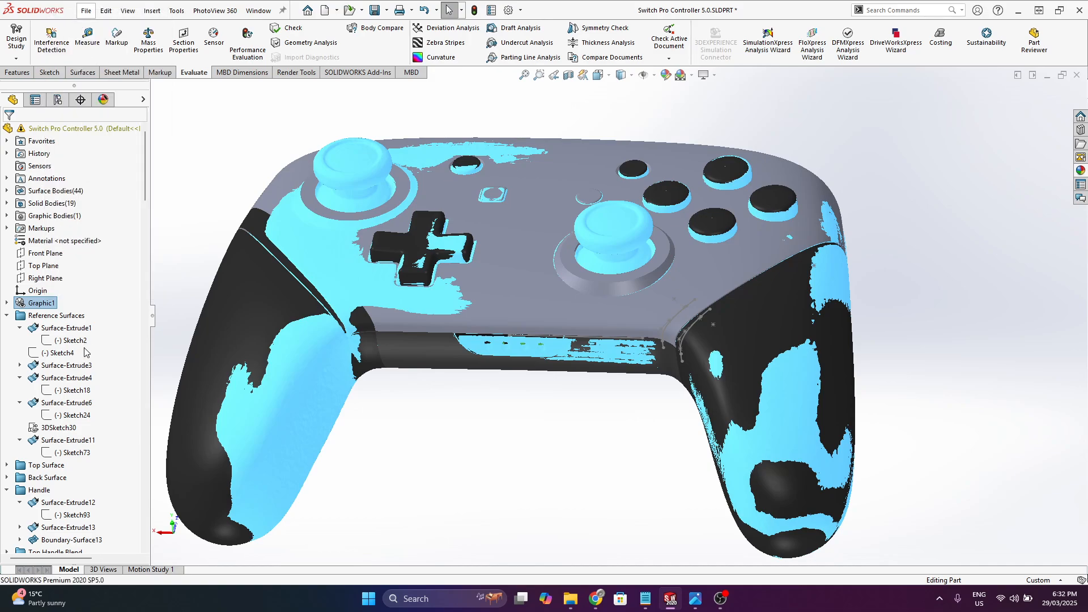
# - Roll the history forward past Fillet29 and inspect the completed buttons, thumbsticks and D-pad on the controller front
pyautogui.scroll(-15, 85, 329)
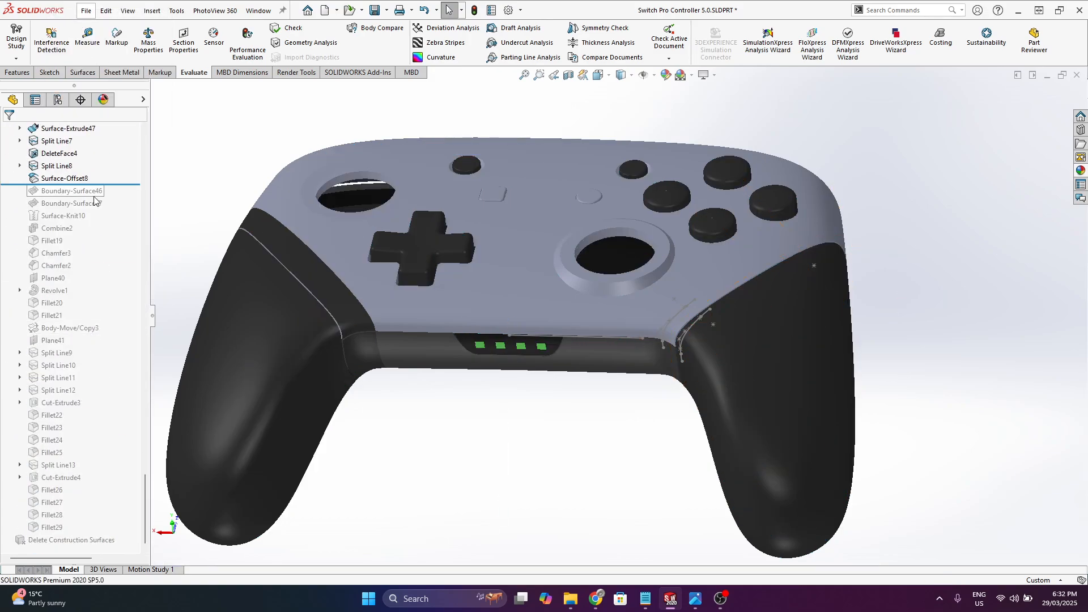
pyautogui.moveTo(130, 183); pyautogui.dragTo(113, 536)
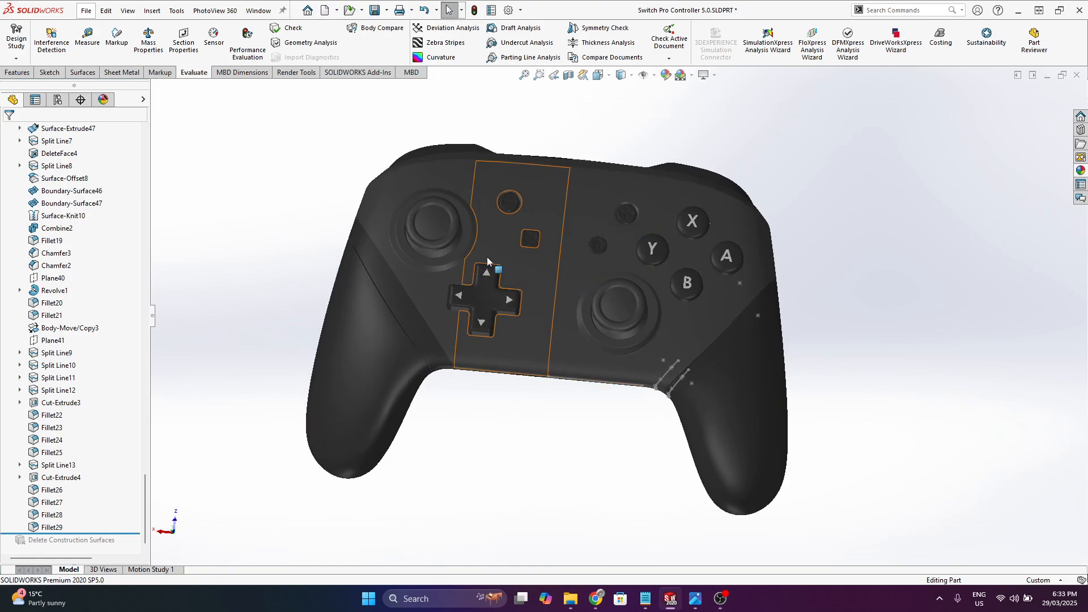
pyautogui.moveTo(538, 321)
pyautogui.mouseDown(button='middle')
pyautogui.moveTo(501, 327)
pyautogui.moveTo(518, 419)
pyautogui.moveTo(524, 311)
pyautogui.mouseUp(button='middle')
pyautogui.scroll(-2, 525, 311)
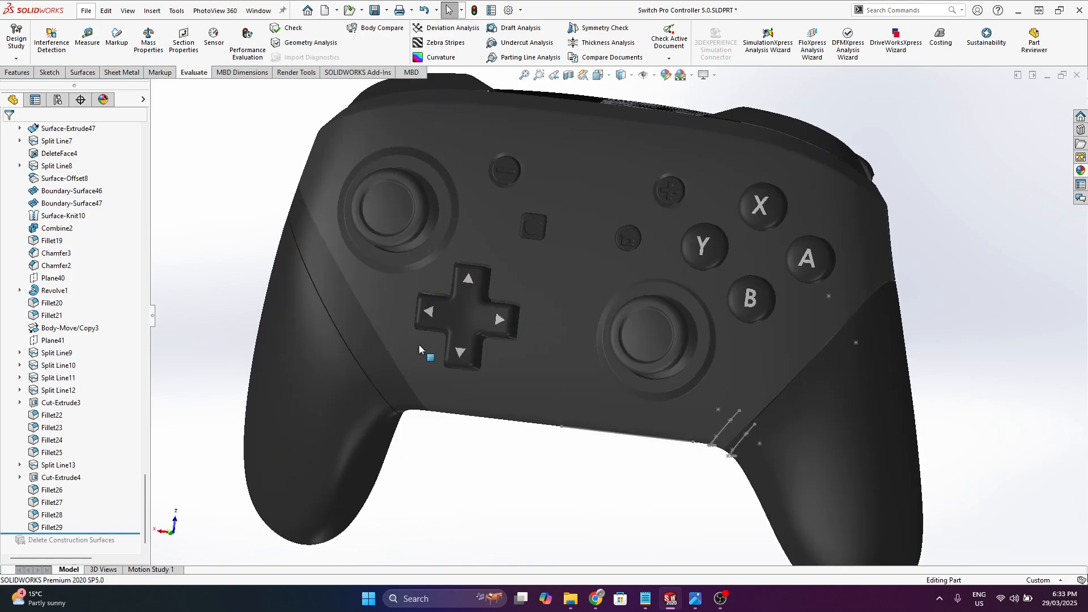
# - Highlight the Split Line13 arrow face on the D-pad and examine the arrow markings up close
pyautogui.scroll(-5, 533, 419)
pyautogui.click(576, 385)
pyautogui.moveTo(576, 386); pyautogui.dragTo(415, 292, button='middle')
pyautogui.scroll(-3, 442, 391)
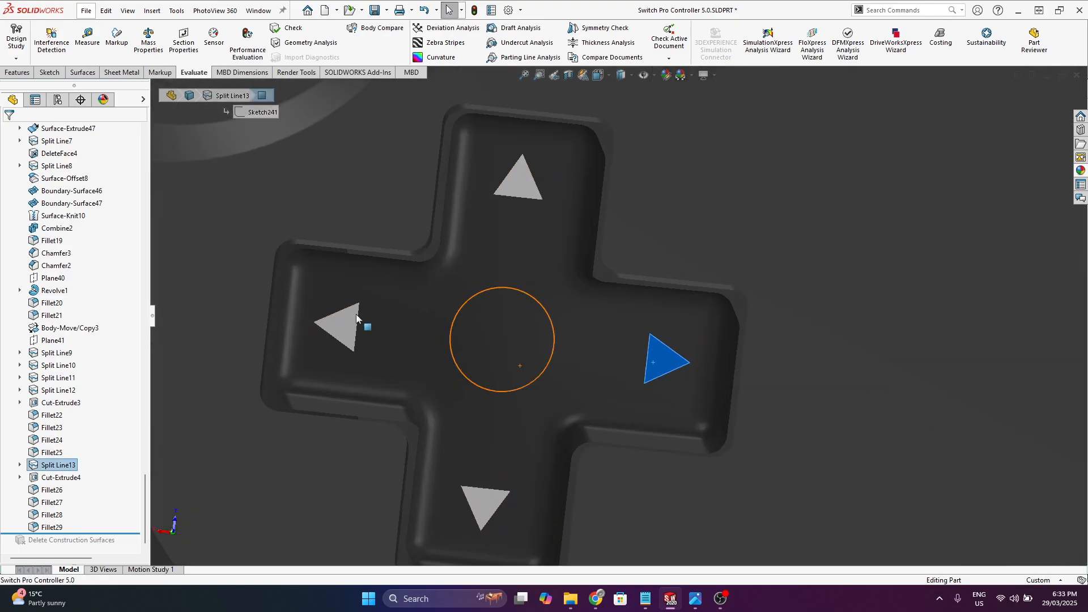
# - Clear the D-pad face selection and roll the history forward past the Delete Construction Surfaces feature
pyautogui.scroll(12, 538, 442)
pyautogui.click(635, 441)
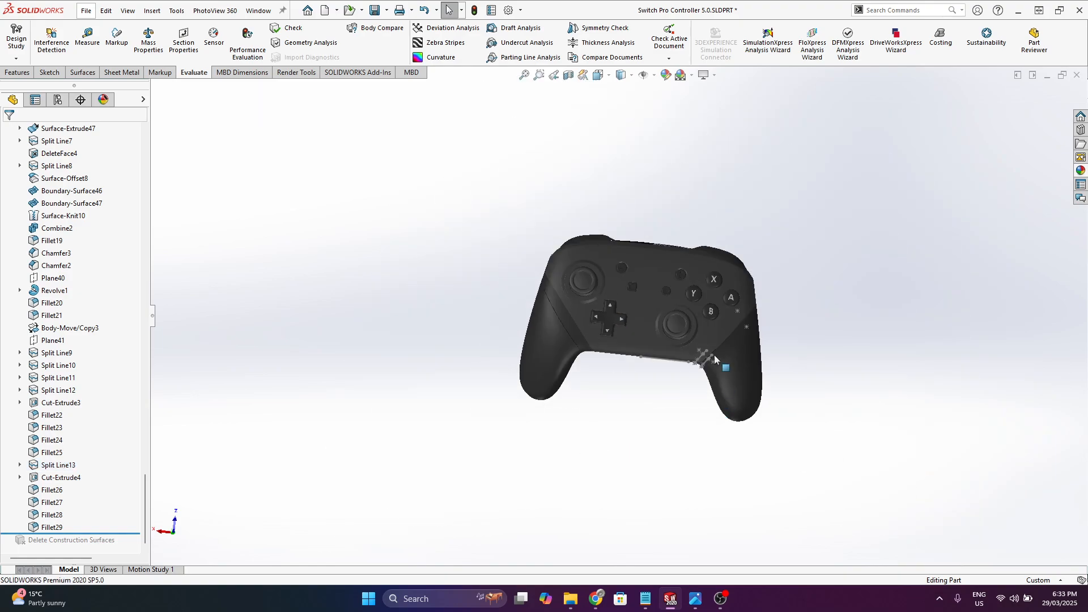
pyautogui.scroll(-4, 717, 361)
pyautogui.moveTo(614, 403); pyautogui.dragTo(594, 335, button='middle')
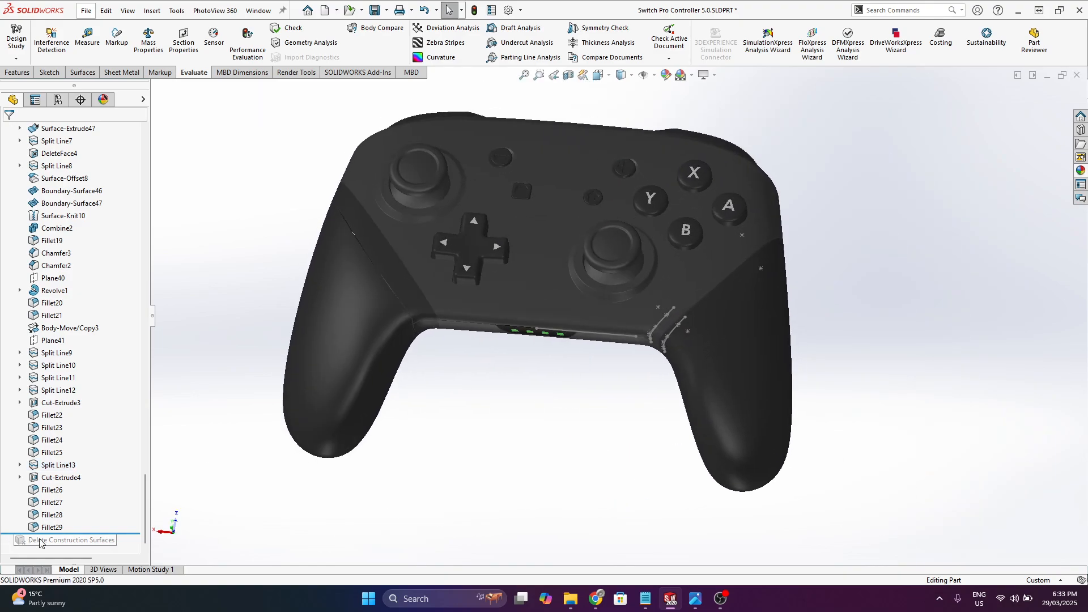
pyautogui.moveTo(136, 534); pyautogui.dragTo(133, 542)
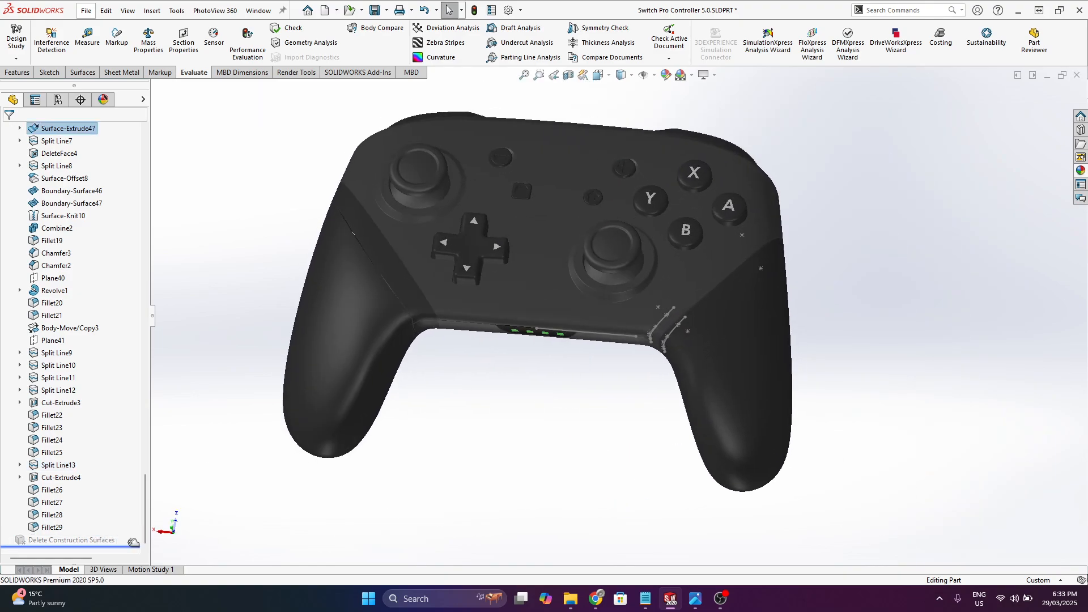
# - Hide the leftover sketch curves at the inner corner between the lower edge and the ABXY-side grip, including 3DSketch72
pyautogui.rightClick(671, 336)
pyautogui.click(808, 320)
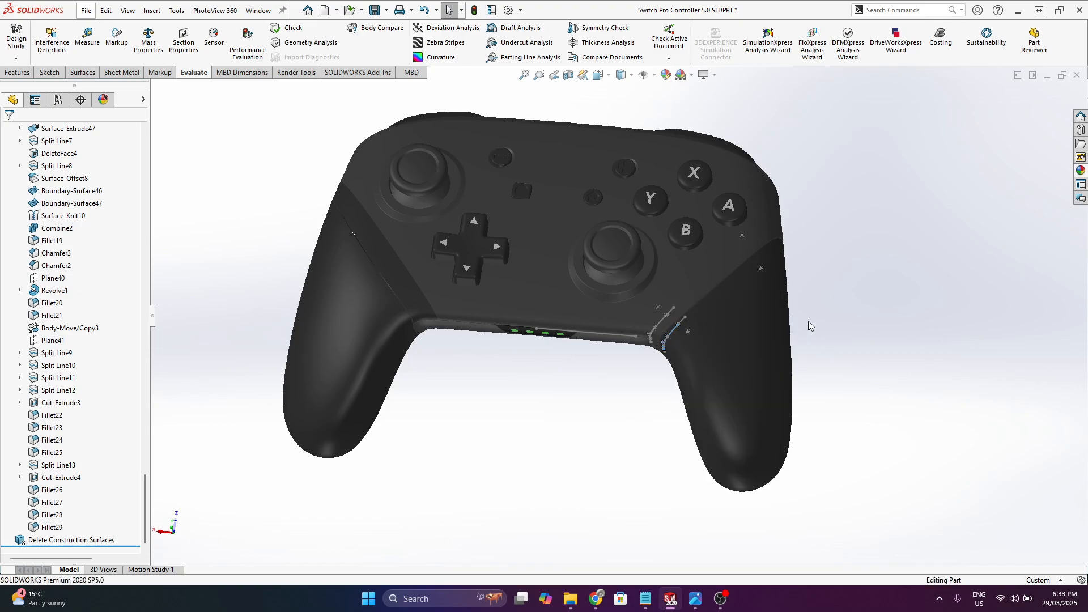
pyautogui.scroll(-5, 652, 331)
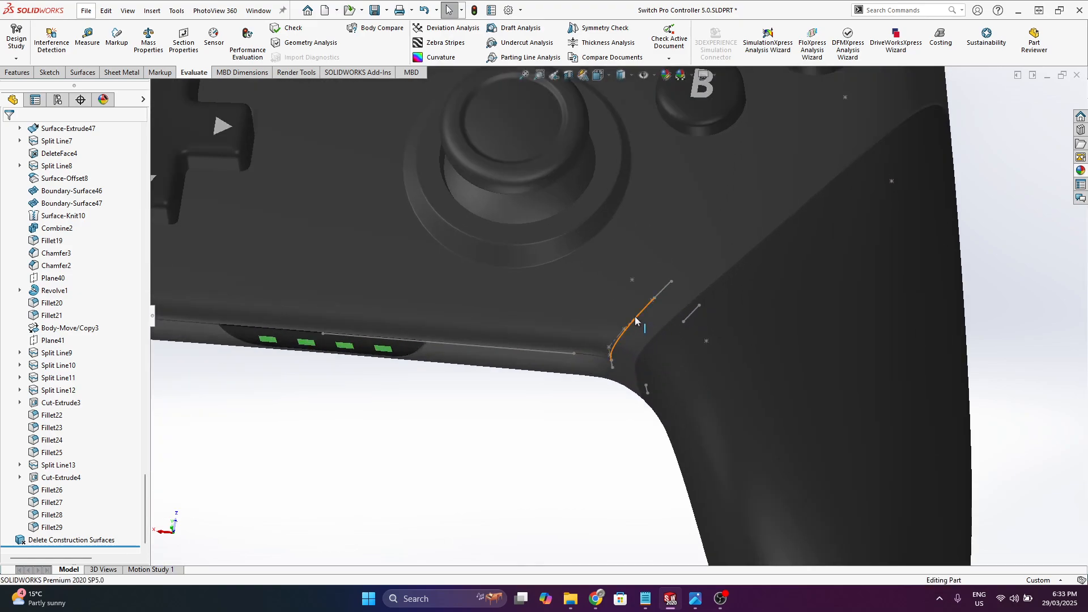
pyautogui.rightClick(635, 317)
pyautogui.click(665, 301)
pyautogui.rightClick(662, 293)
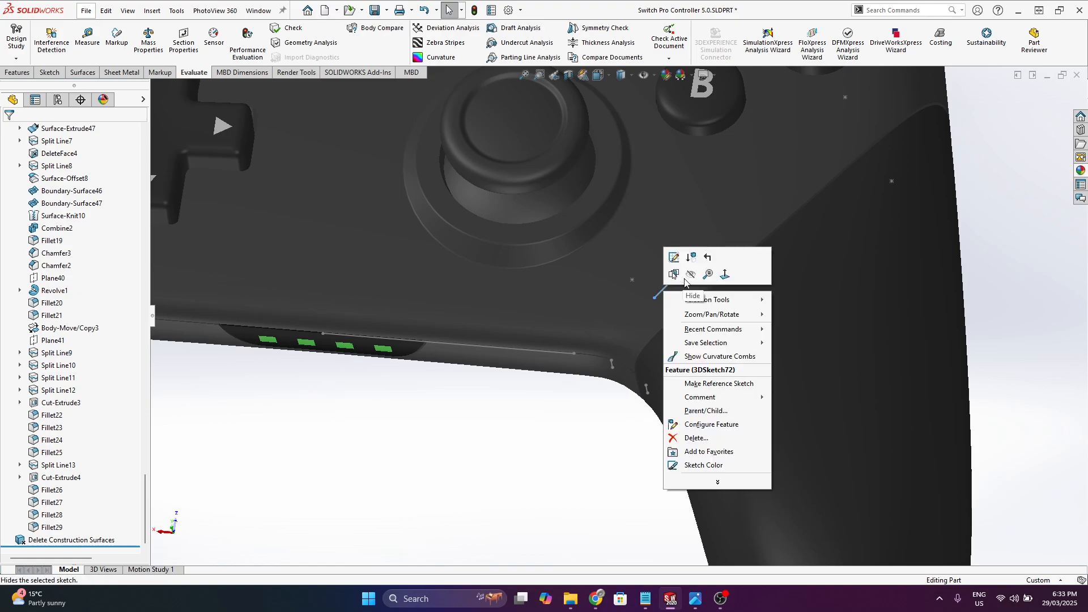
pyautogui.click(693, 296)
# - Hide the remaining sketch points around the ABXY-side grip seam and Sketch76 along the controller's lower edge
pyautogui.scroll(5, 704, 251)
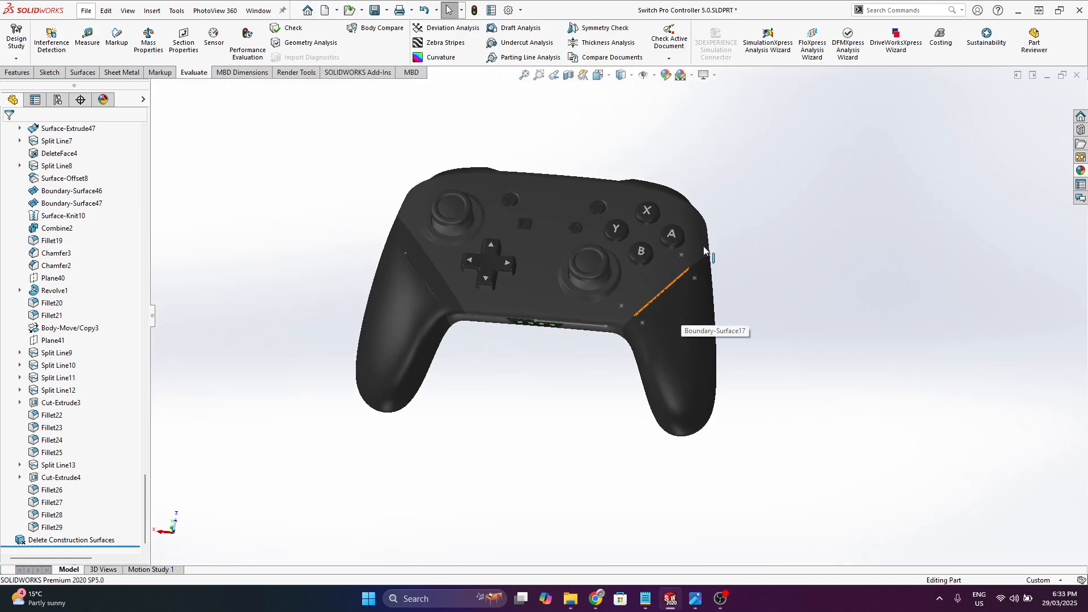
pyautogui.rightClick(684, 254)
pyautogui.click(714, 238)
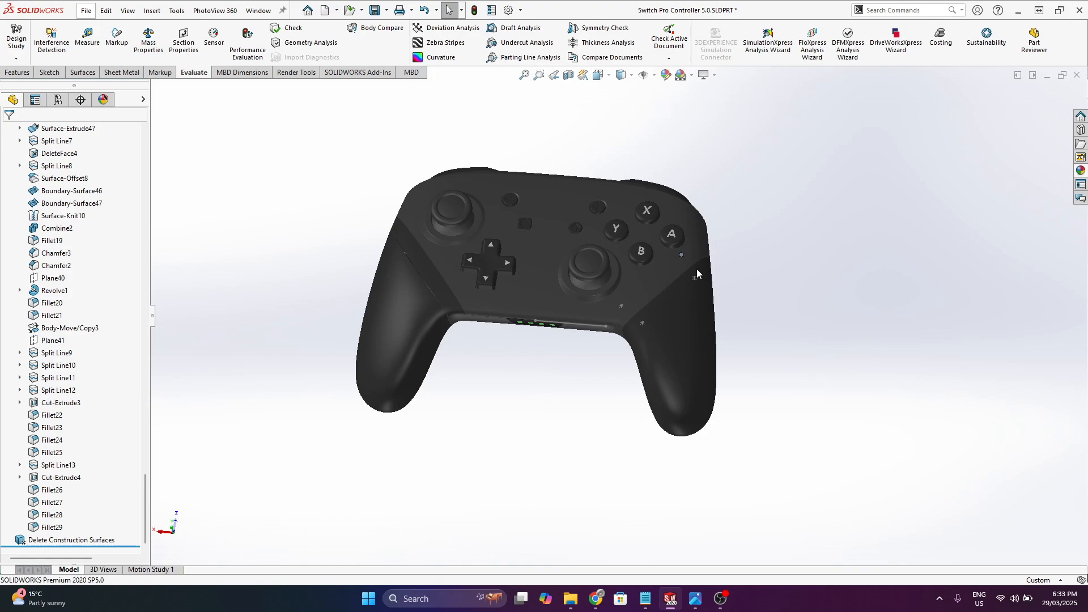
pyautogui.scroll(-1, 532, 355)
pyautogui.scroll(-1, 532, 358)
pyautogui.rightClick(618, 308)
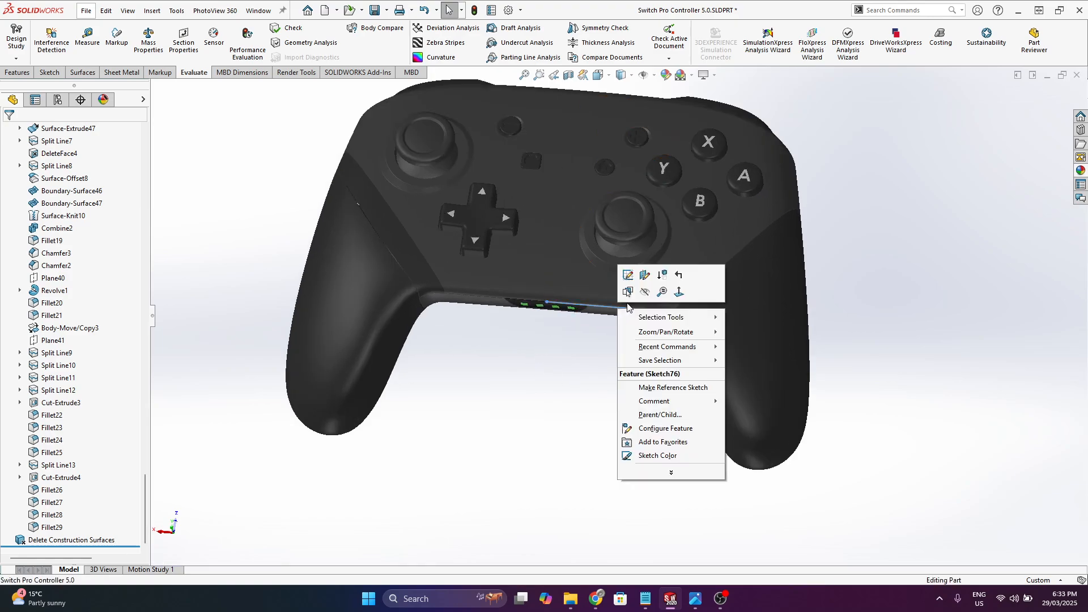
pyautogui.click(644, 292)
pyautogui.scroll(2, 617, 329)
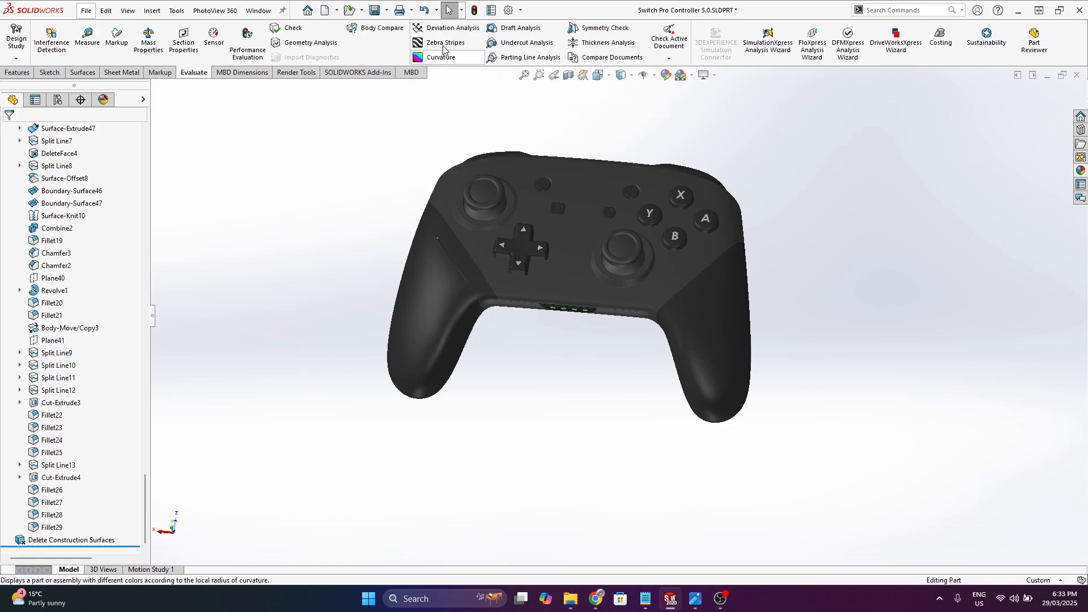
# - Inspect the controller's front and back surfaces with Zebra Stripes and compare with the product photo in Chrome
pyautogui.click(446, 42)
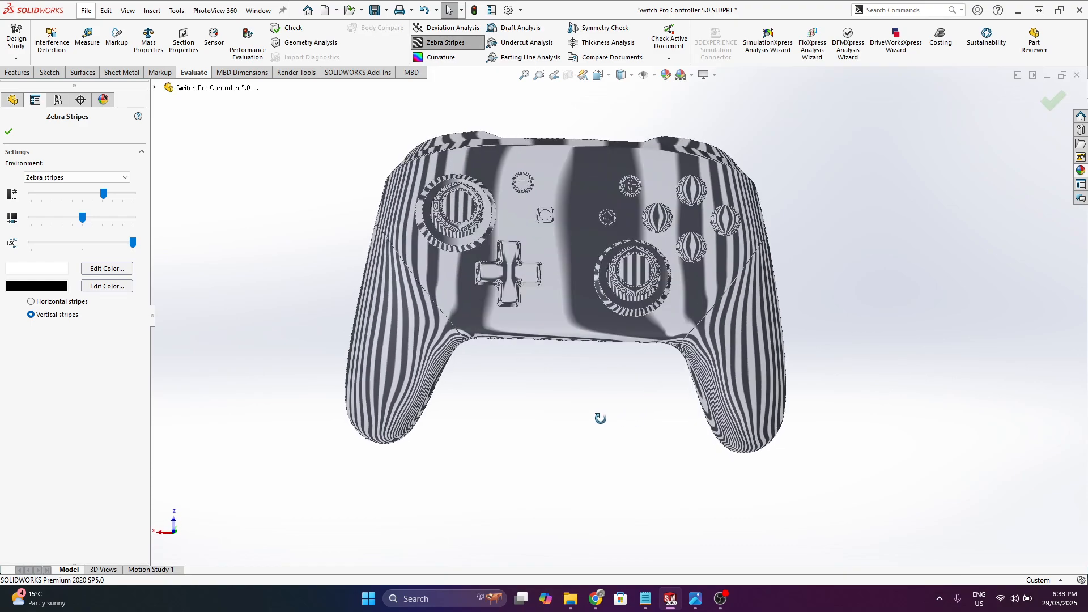
pyautogui.scroll(-5, 652, 352)
pyautogui.scroll(5, 666, 364)
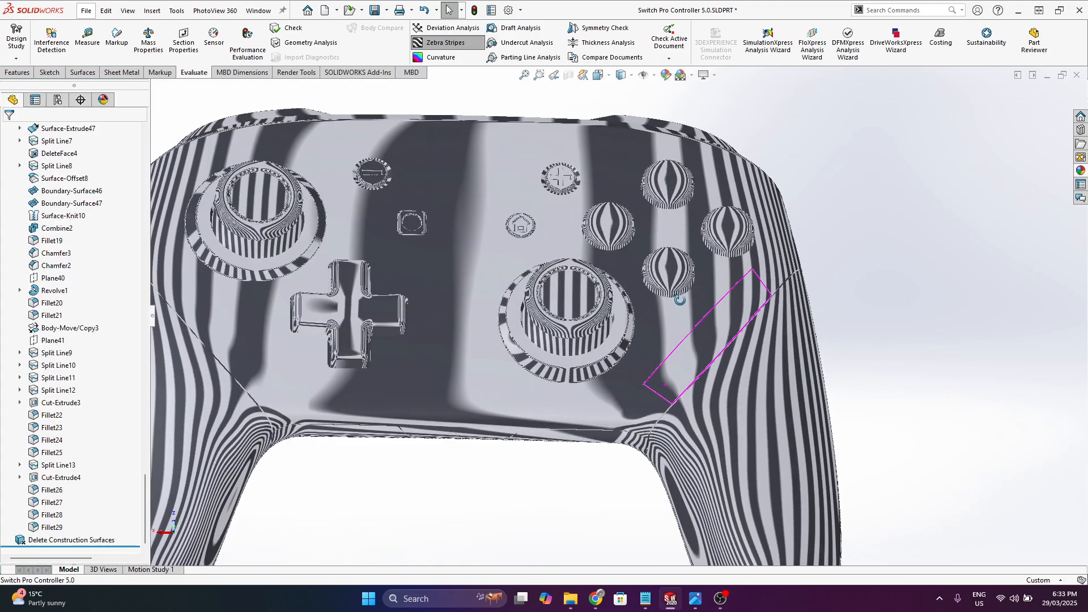
pyautogui.scroll(-5, 333, 262)
pyautogui.moveTo(573, 478); pyautogui.dragTo(404, 244, button='middle')
pyautogui.scroll(3, 631, 440)
pyautogui.scroll(-2, 426, 372)
pyautogui.moveTo(426, 372); pyautogui.dragTo(483, 380, button='middle')
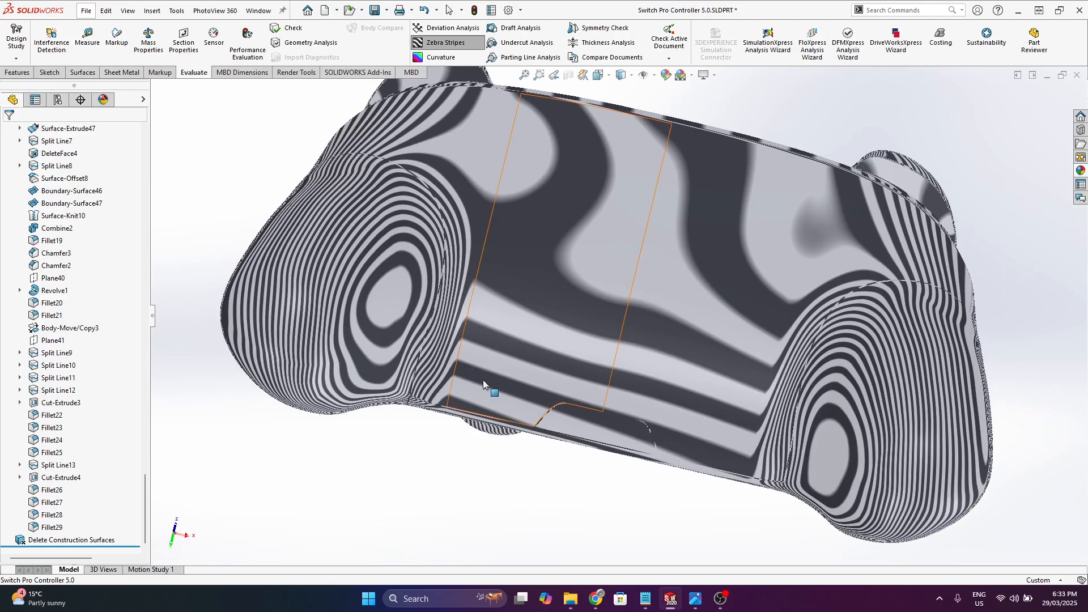
pyautogui.click(594, 599)
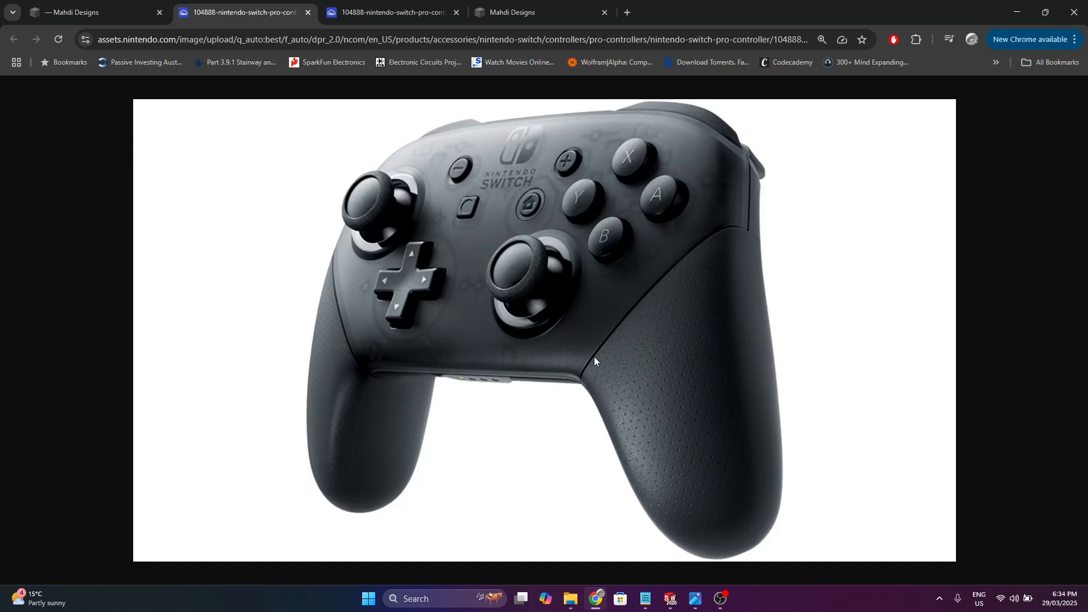
pyautogui.click(1016, 12)
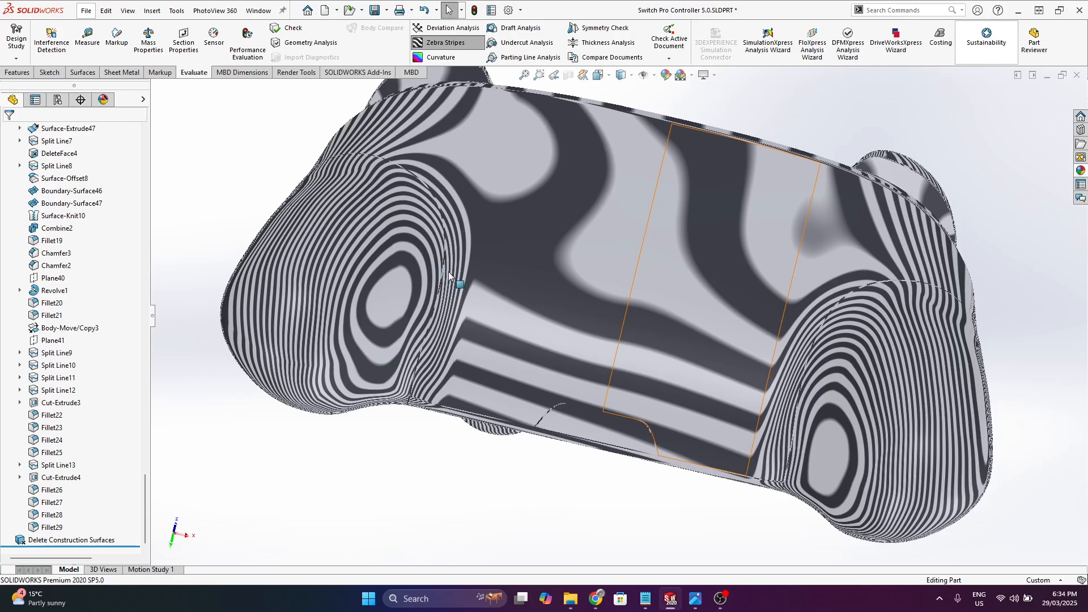
# - Examine the zebra stripe flow across the grip seams and lower edge, and turn the zebra stripes off
pyautogui.moveTo(447, 271); pyautogui.dragTo(438, 294, button='middle')
pyautogui.moveTo(562, 488); pyautogui.dragTo(542, 333, button='middle')
pyautogui.scroll(-2, 479, 255)
pyautogui.moveTo(483, 388); pyautogui.dragTo(476, 277, button='middle')
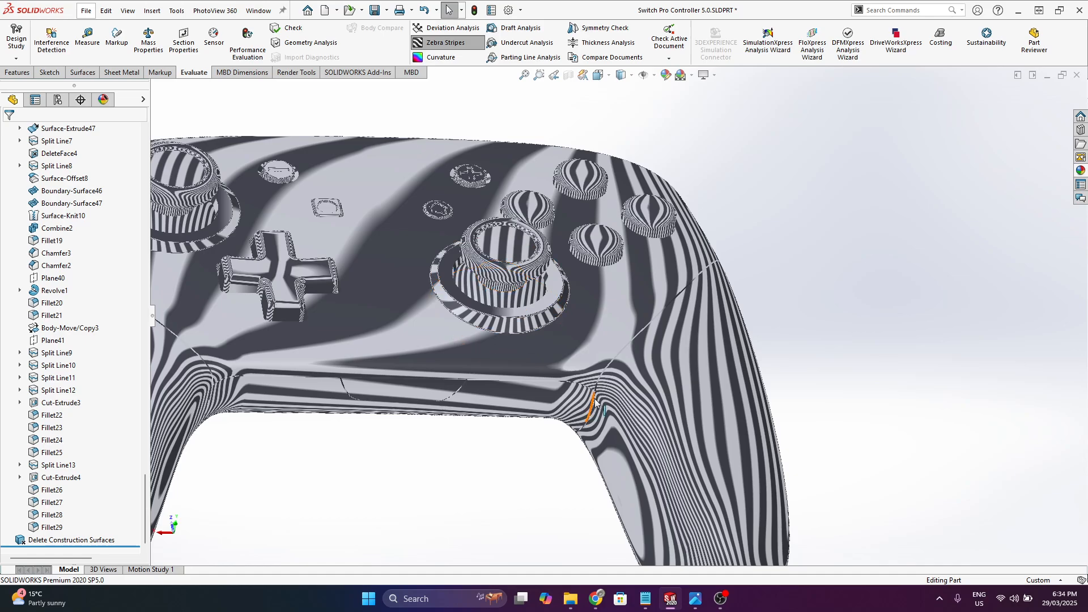
pyautogui.moveTo(603, 376); pyautogui.dragTo(632, 330, button='middle')
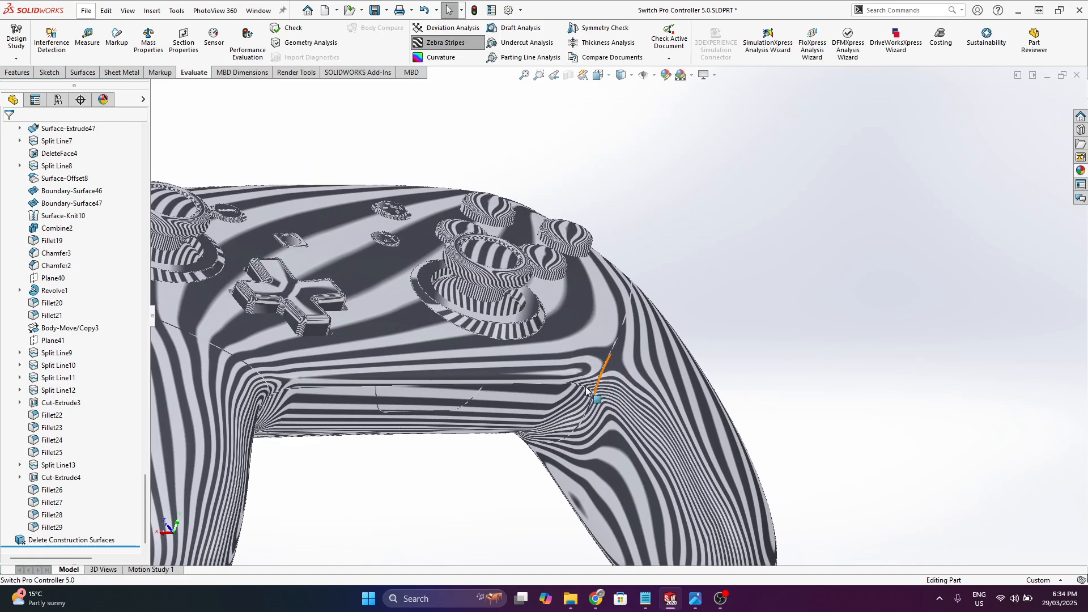
pyautogui.scroll(3, 585, 387)
pyautogui.scroll(-3, 586, 387)
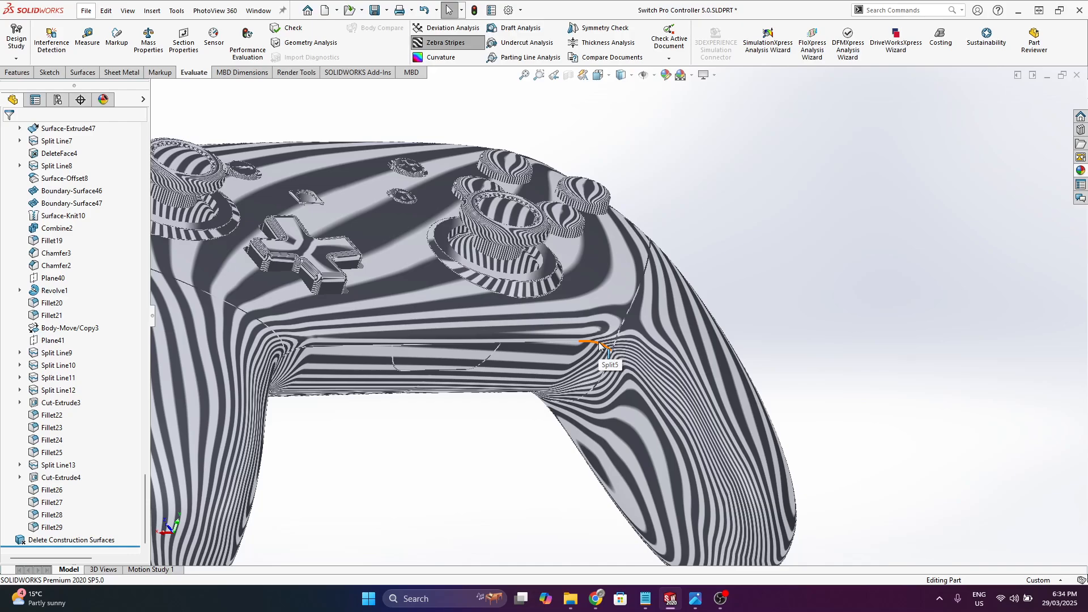
pyautogui.moveTo(599, 345); pyautogui.dragTo(530, 391, button='middle')
pyautogui.scroll(2, 610, 355)
pyautogui.click(441, 48)
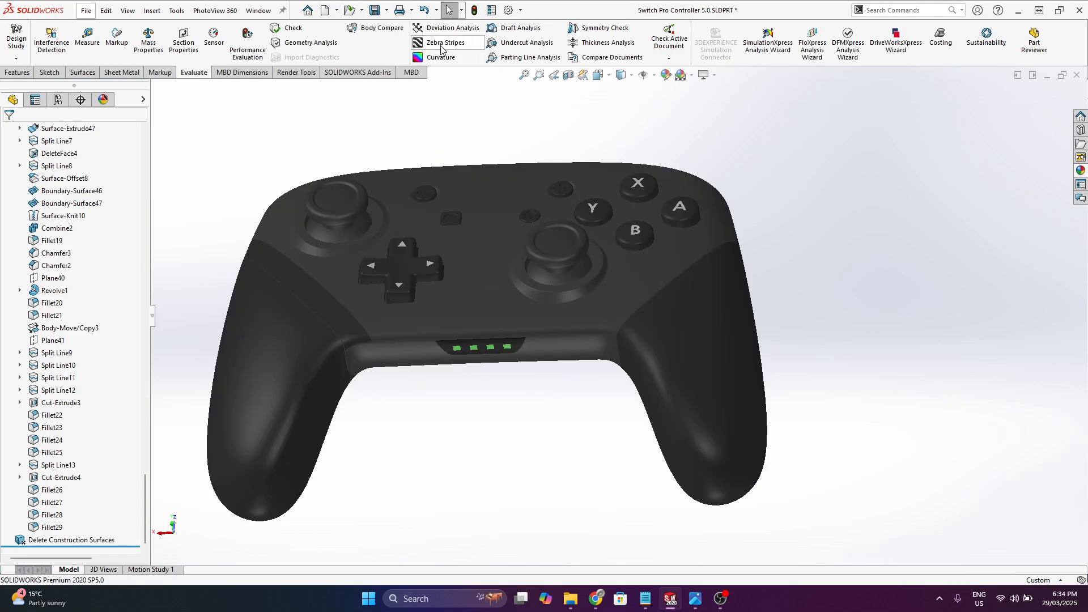
# - Display the curvature colours on the whole controller, examine them from the front, and turn the display off
pyautogui.click(440, 58)
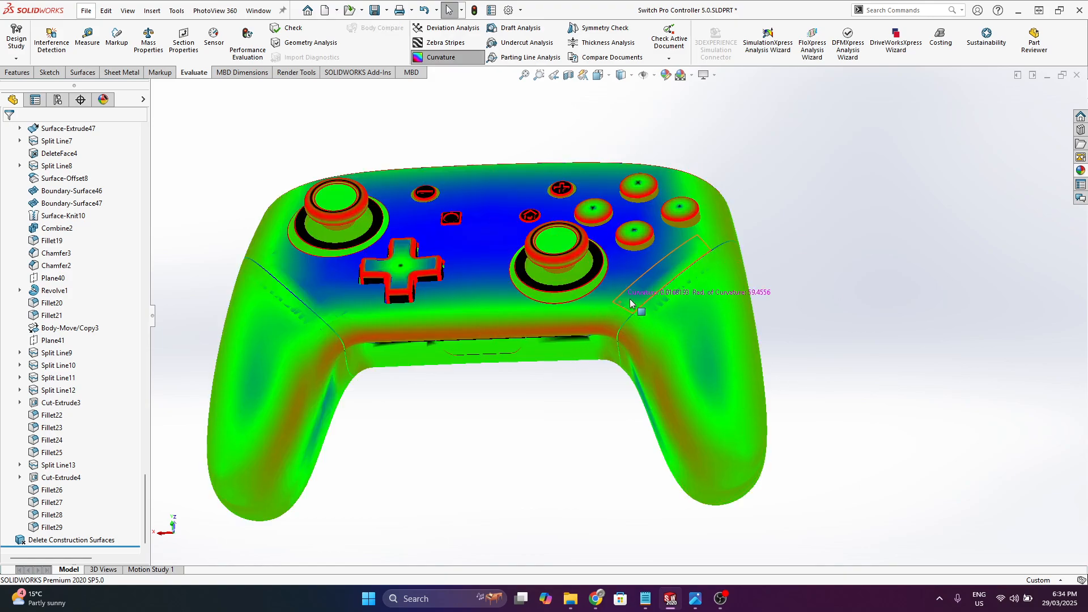
pyautogui.scroll(-2, 630, 298)
pyautogui.scroll(5, 614, 424)
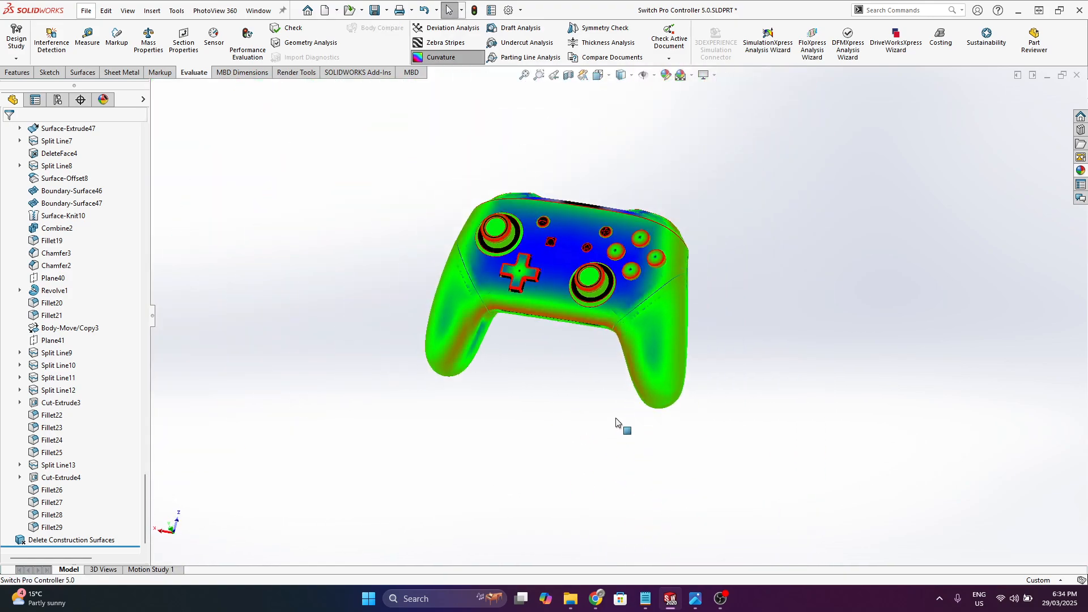
pyautogui.moveTo(616, 422); pyautogui.dragTo(578, 141, button='middle')
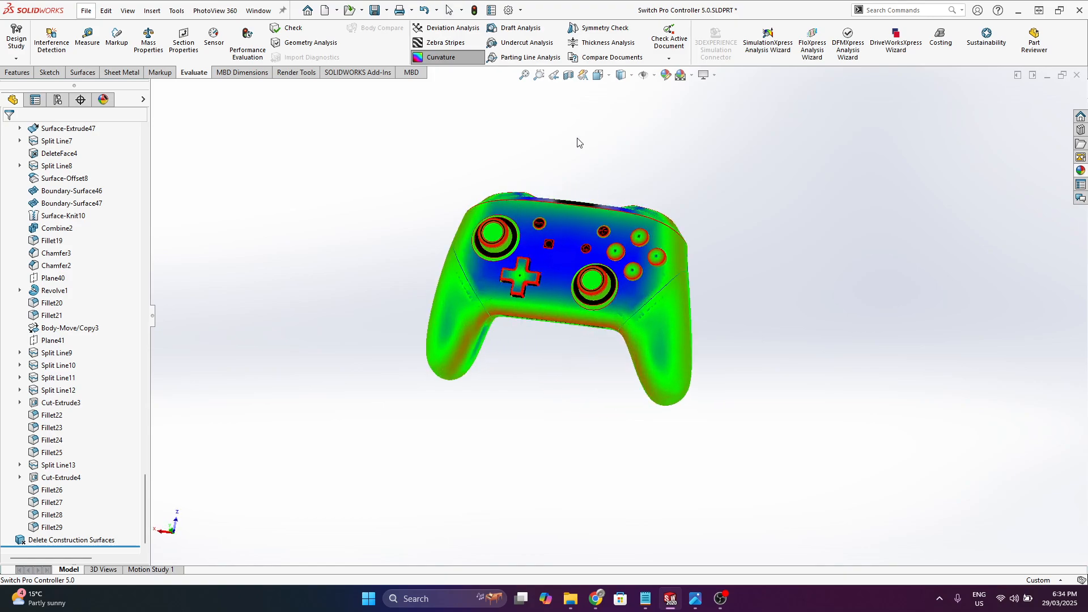
pyautogui.click(451, 60)
# - Preview a Front Plane section through the controller, moving it to an offset of -67 mm, and close the preview
pyautogui.scroll(-3, 658, 319)
pyautogui.moveTo(396, 283); pyautogui.dragTo(439, 119, button='middle')
pyautogui.click(568, 75)
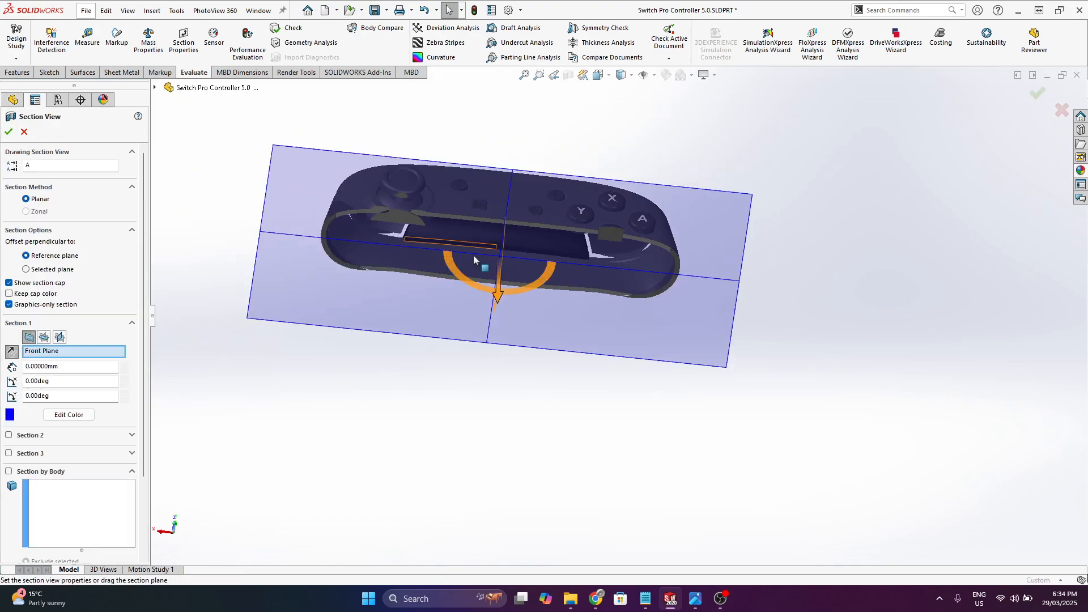
pyautogui.scroll(2, 531, 283)
pyautogui.moveTo(532, 248); pyautogui.dragTo(473, 420)
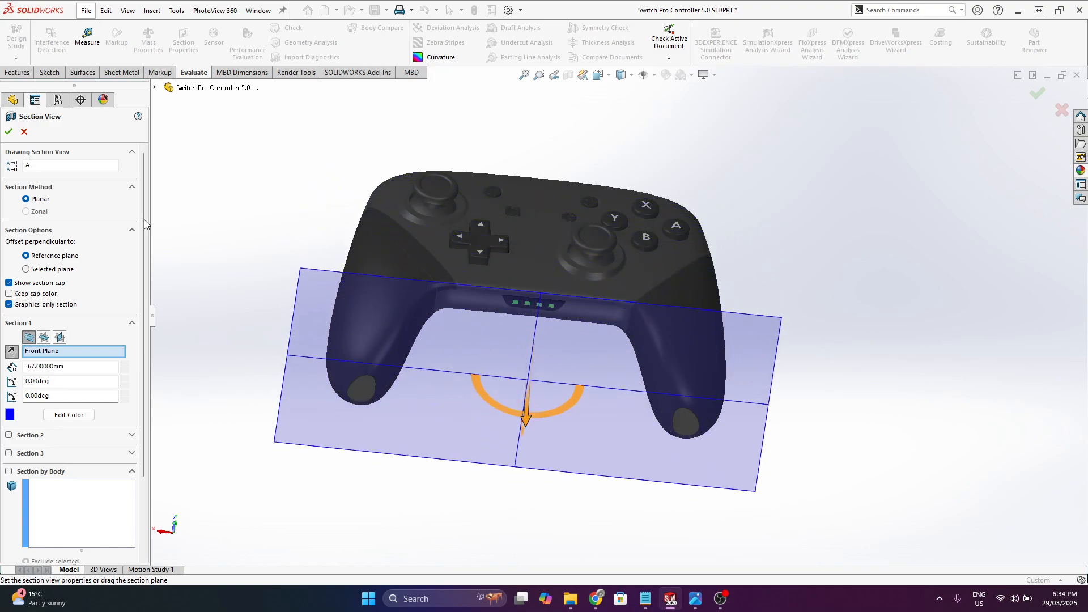
pyautogui.click(24, 131)
# - Run Performance Evaluation on the part and review the rebuild time of each feature
pyautogui.scroll(-15, 60, 497)
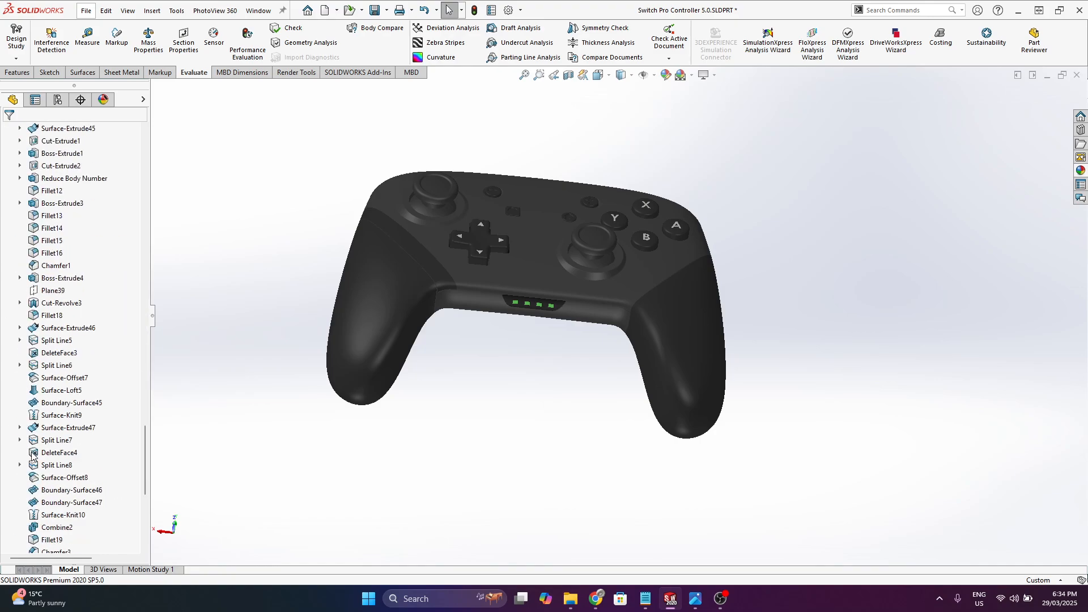
pyautogui.scroll(10, 130, 344)
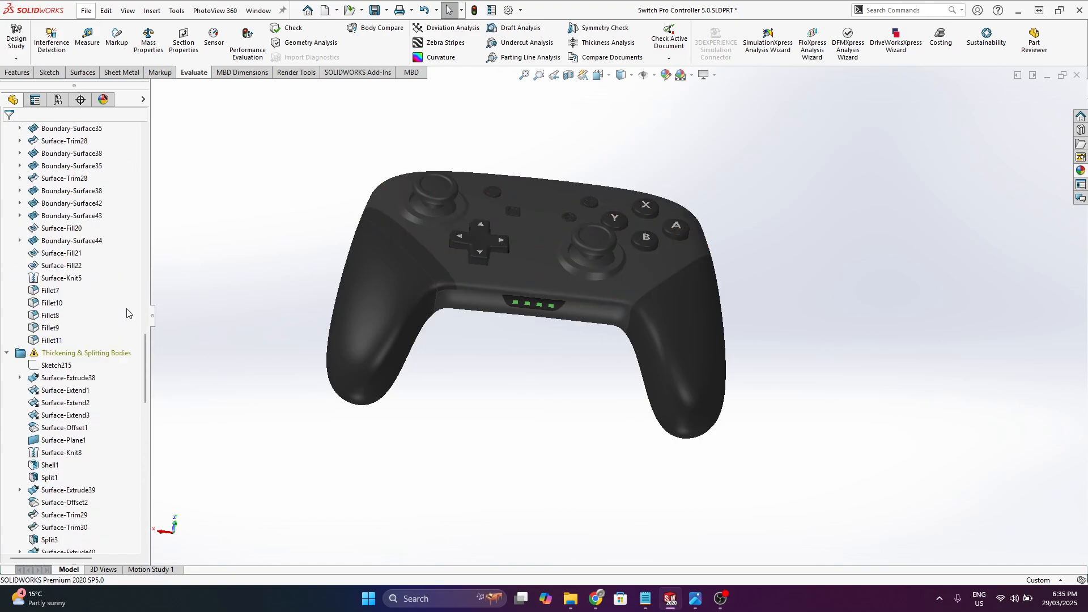
pyautogui.click(151, 10)
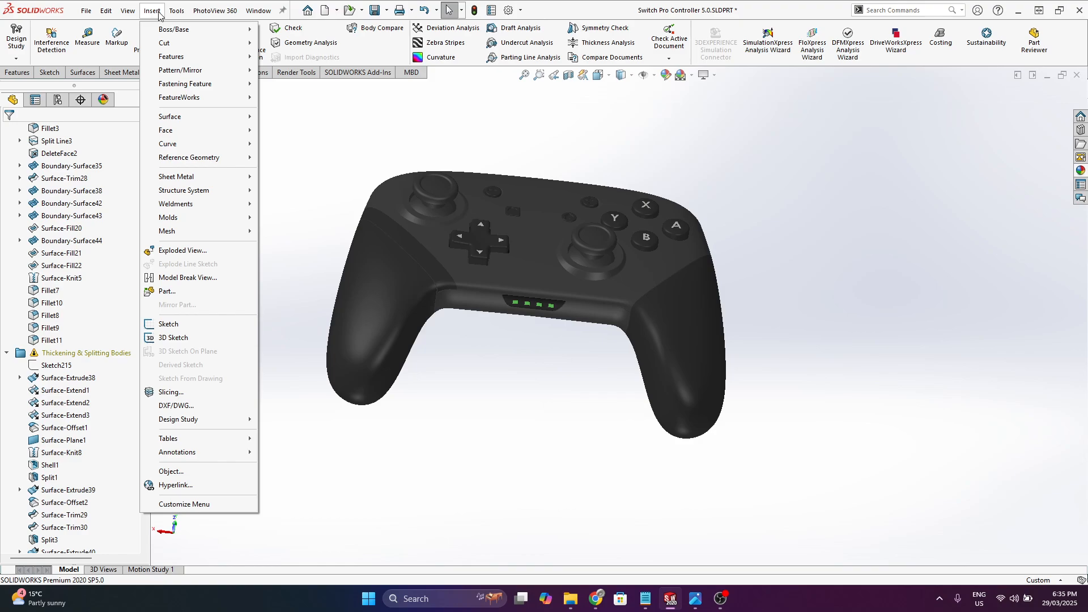
pyautogui.moveTo(192, 450)
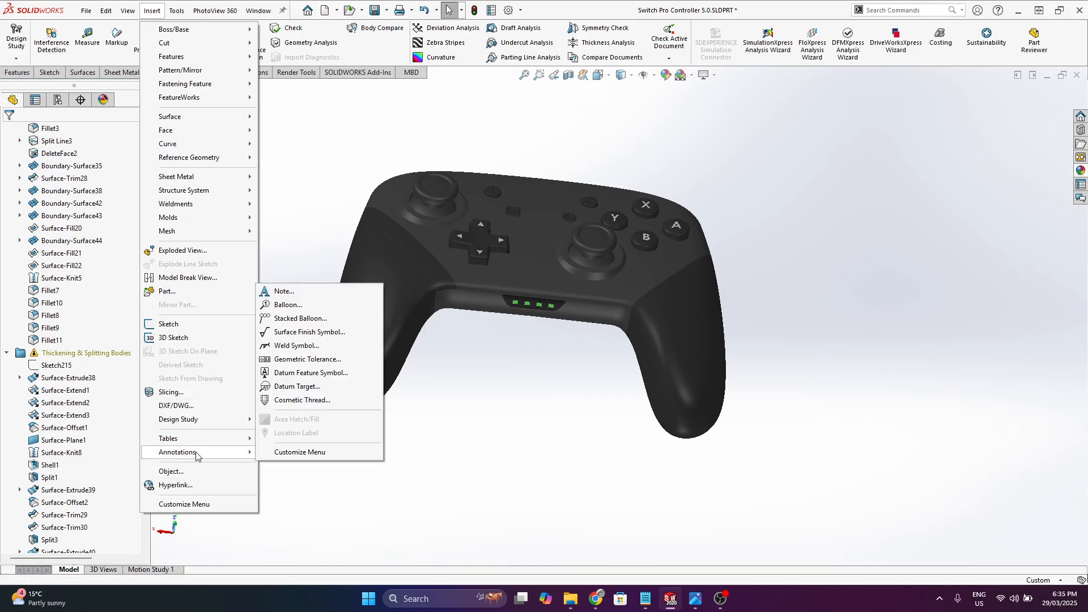
pyautogui.moveTo(176, 11)
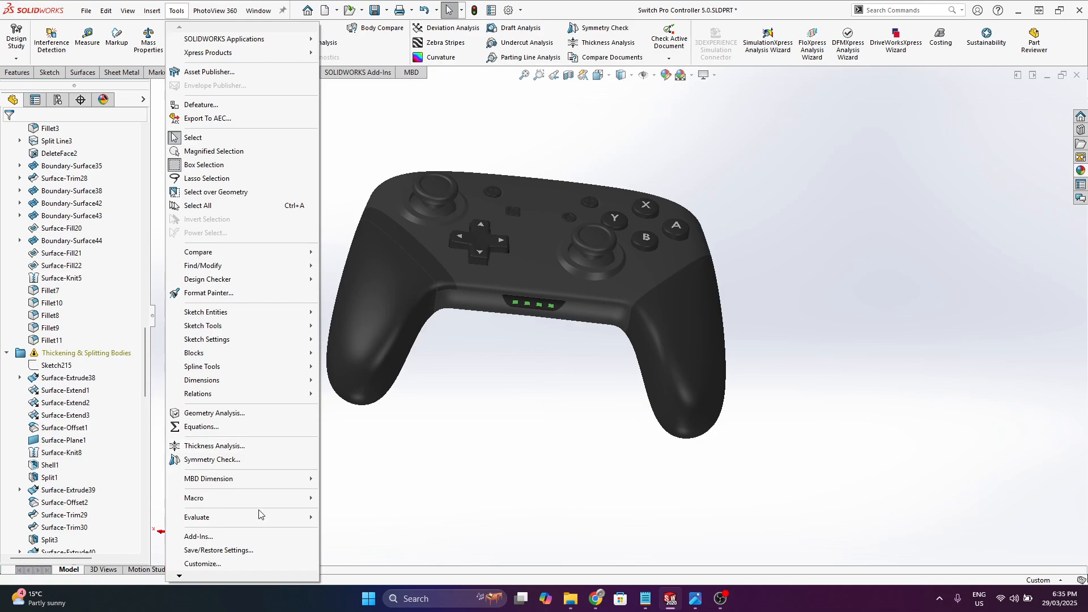
pyautogui.moveTo(259, 516)
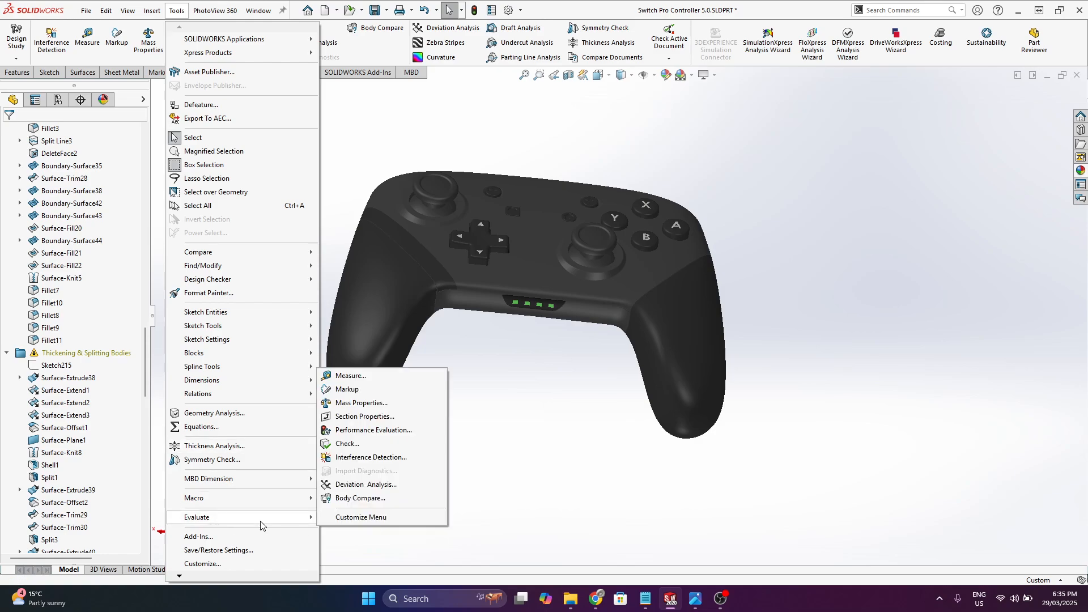
pyautogui.click(360, 431)
pyautogui.moveTo(104, 12); pyautogui.dragTo(175, 95)
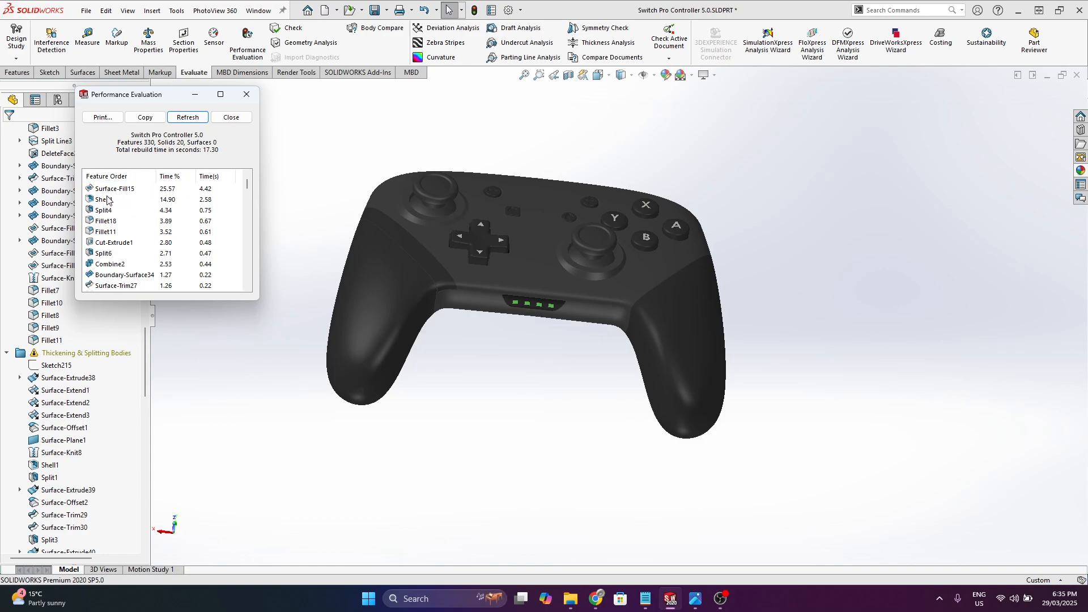
pyautogui.scroll(-20, 163, 208)
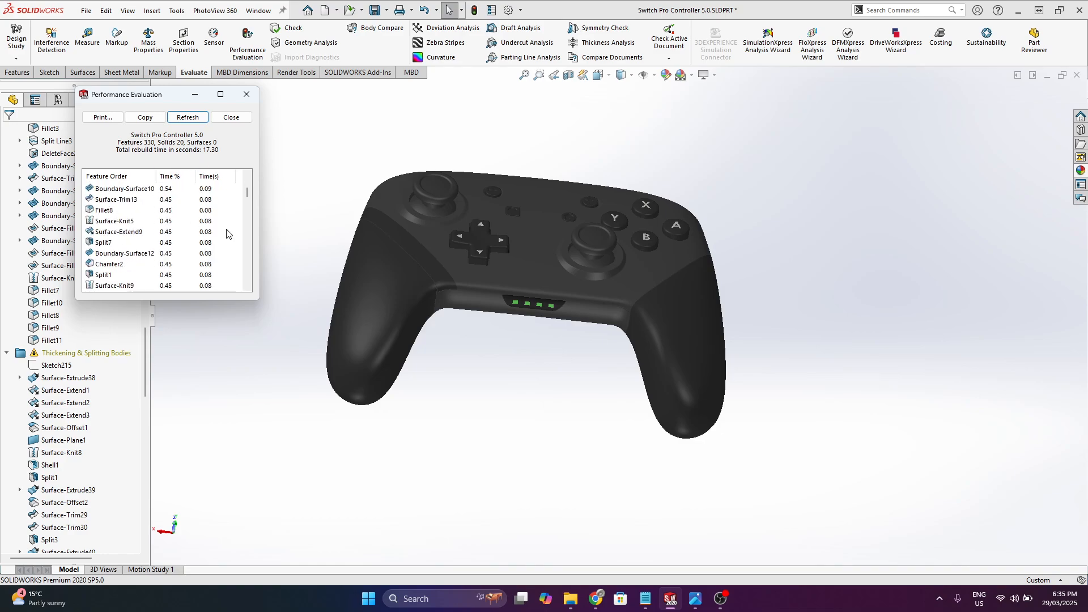
pyautogui.click(246, 97)
pyautogui.moveTo(536, 266); pyautogui.dragTo(389, 356, button='middle')
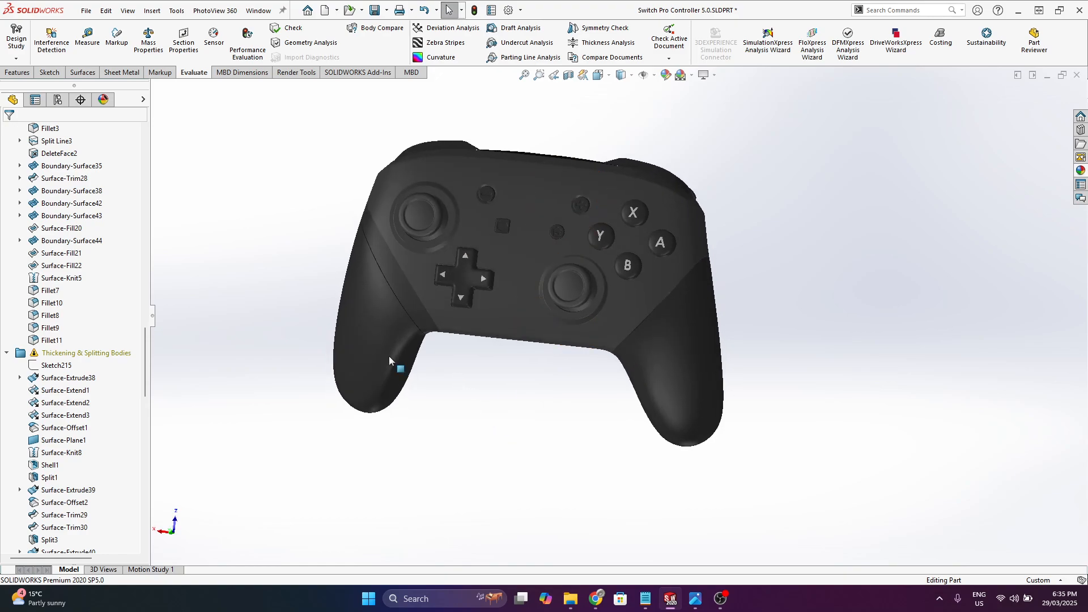
pyautogui.scroll(-10, 95, 371)
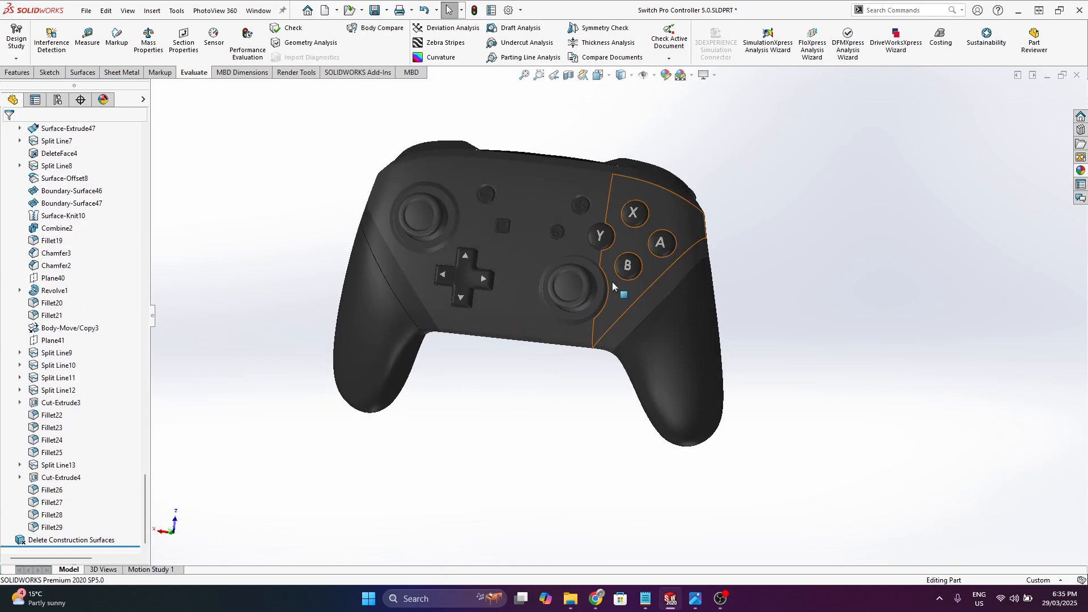